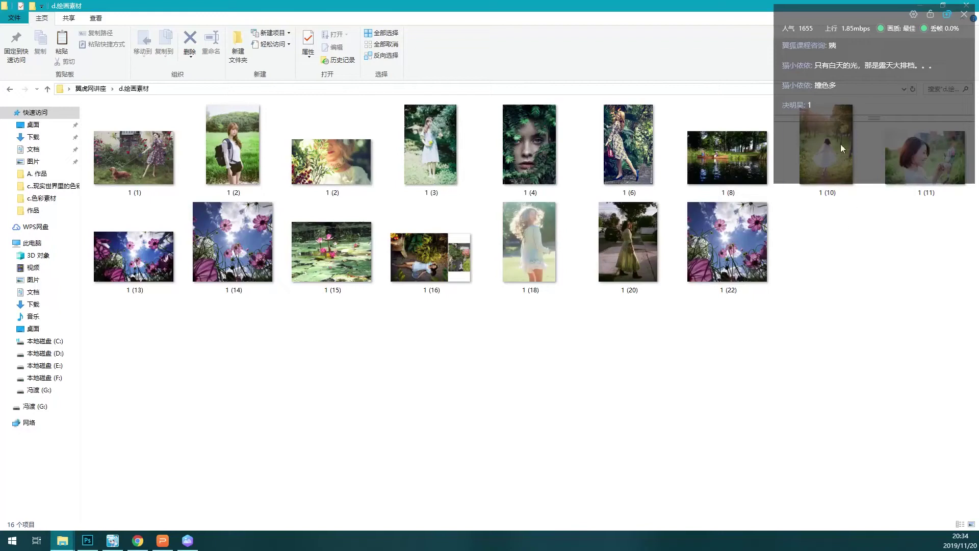
- Move and enlarge the live chat overlay
drag(854, 33, 810, 140)
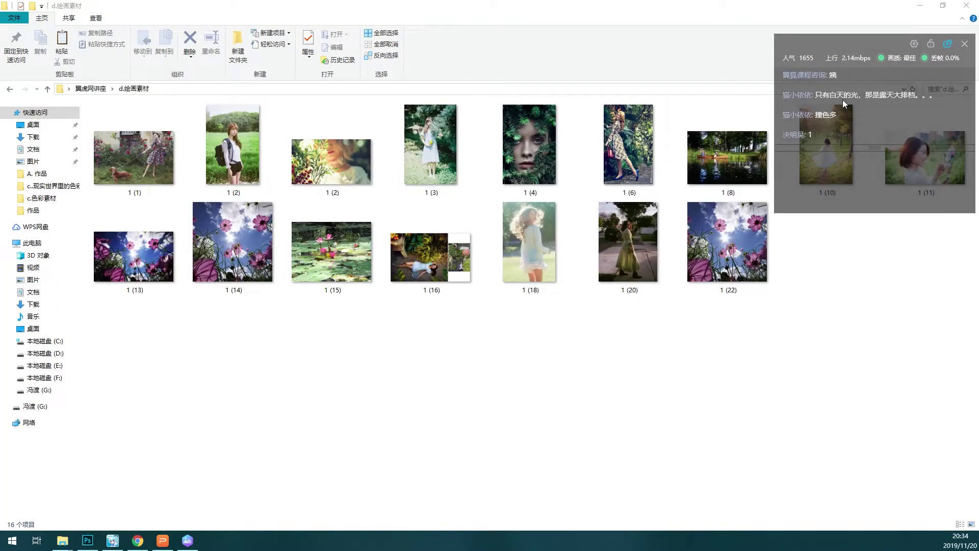
drag(852, 42, 849, 17)
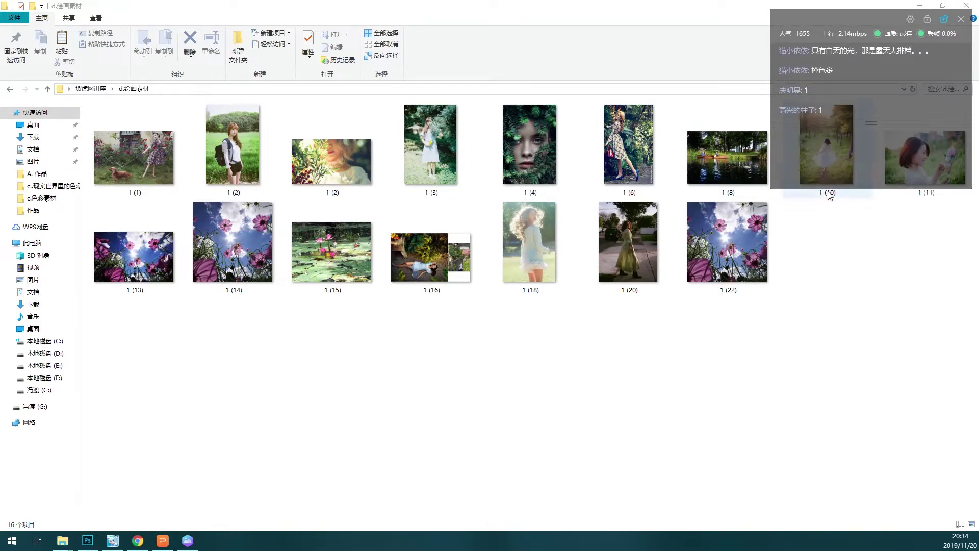
mouse_move(828, 184)
mouse_down()
mouse_move(822, 220)
mouse_move(824, 203)
mouse_up()
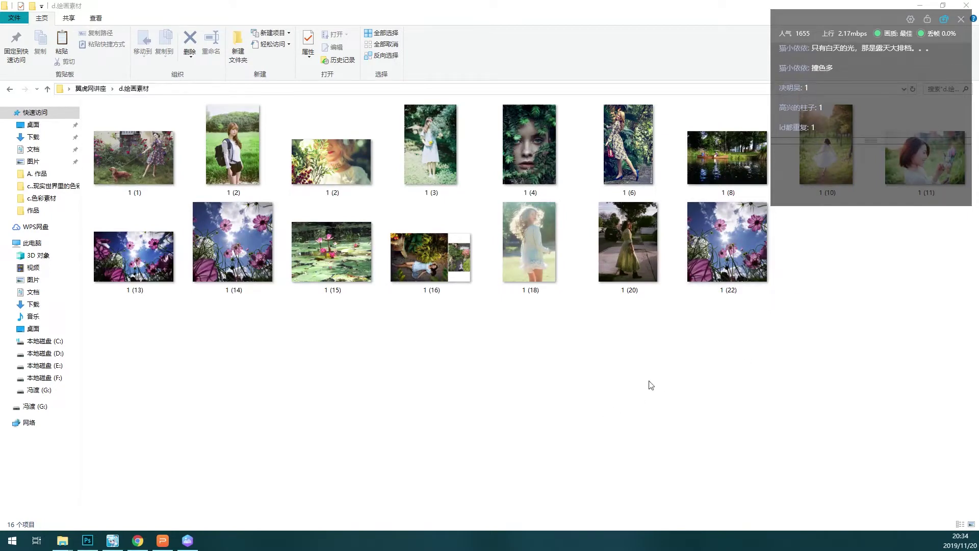
- Close the Sogou news popup and select photo 1 (1) in the d.绘画素材 folder
click(419, 413)
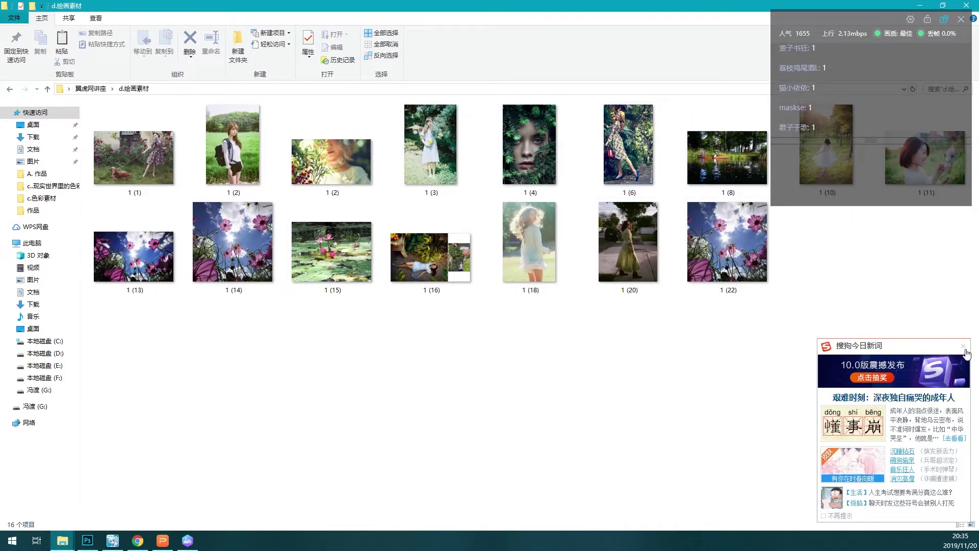
click(964, 347)
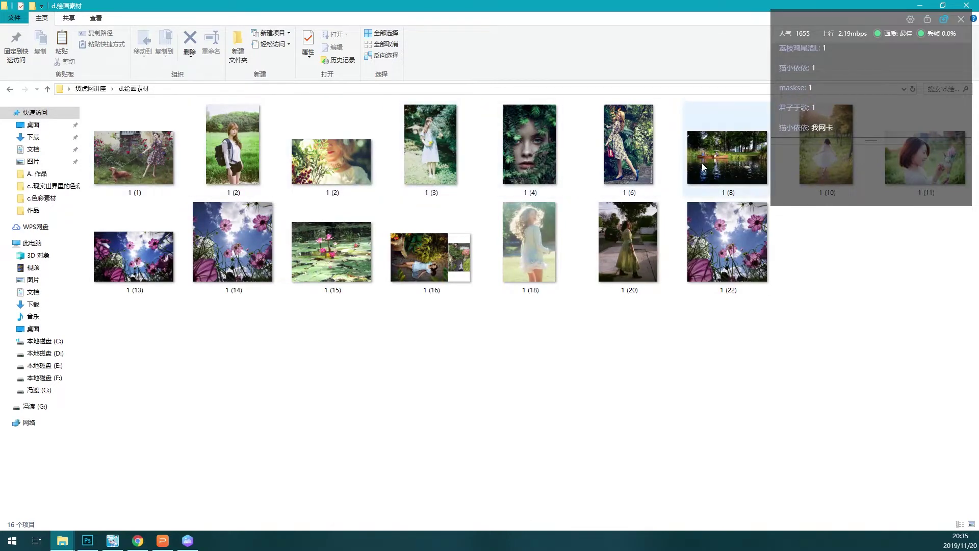
click(129, 161)
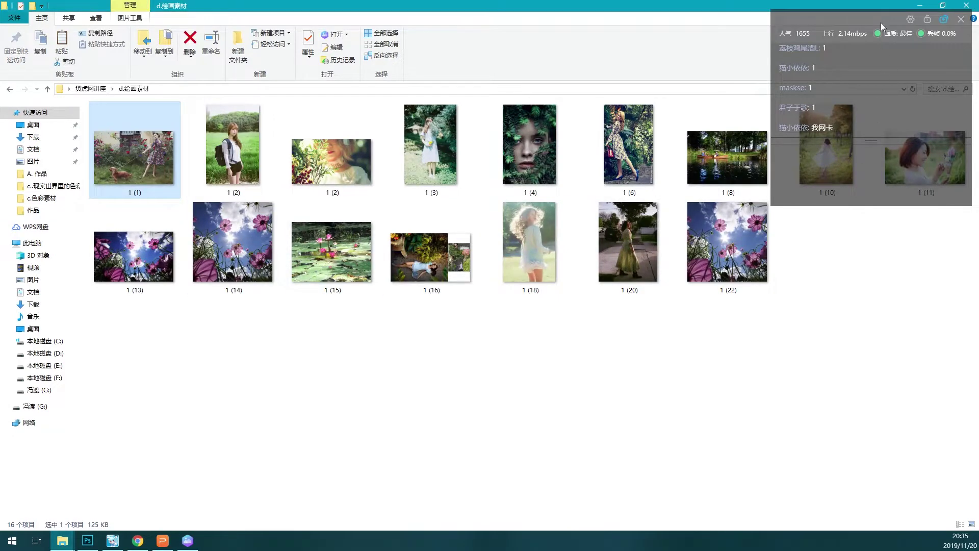
- Open photo 1 (2) in Picasa Photo Viewer after briefly previewing 1 (22)
drag(882, 26, 877, 7)
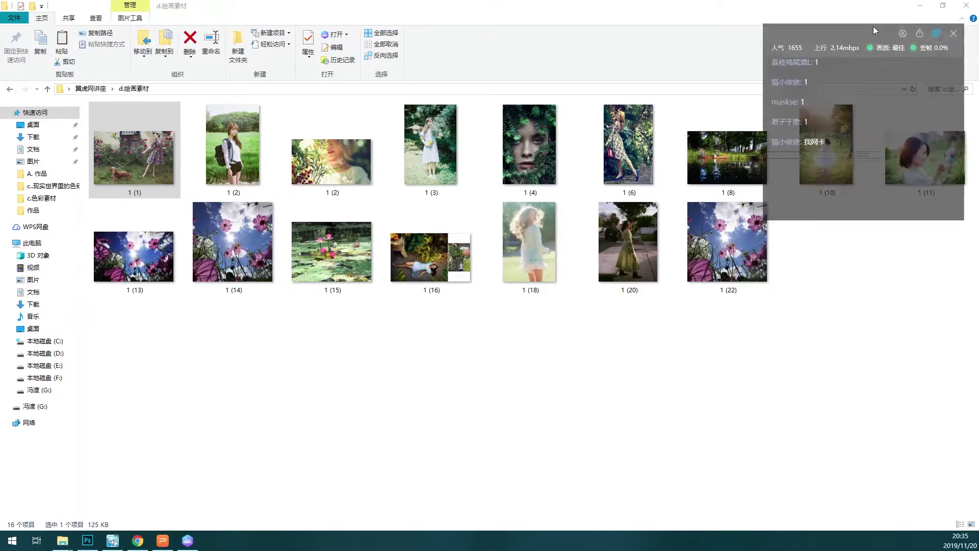
double_click(751, 251)
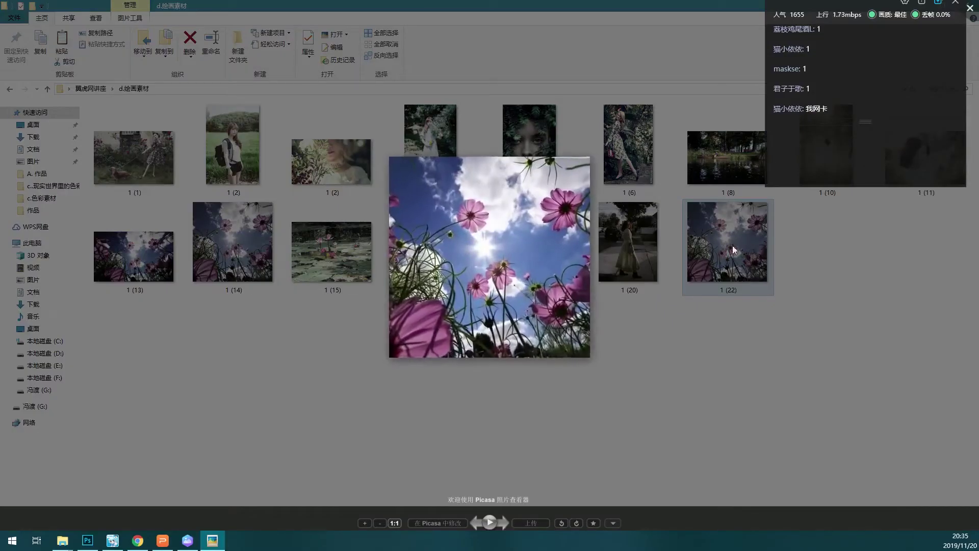
click(792, 266)
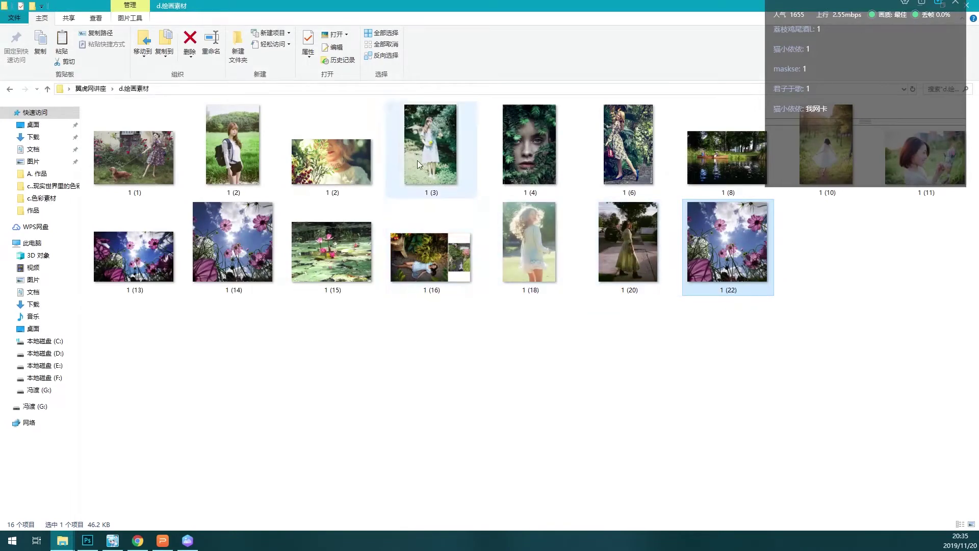
click(329, 161)
double_click(329, 161)
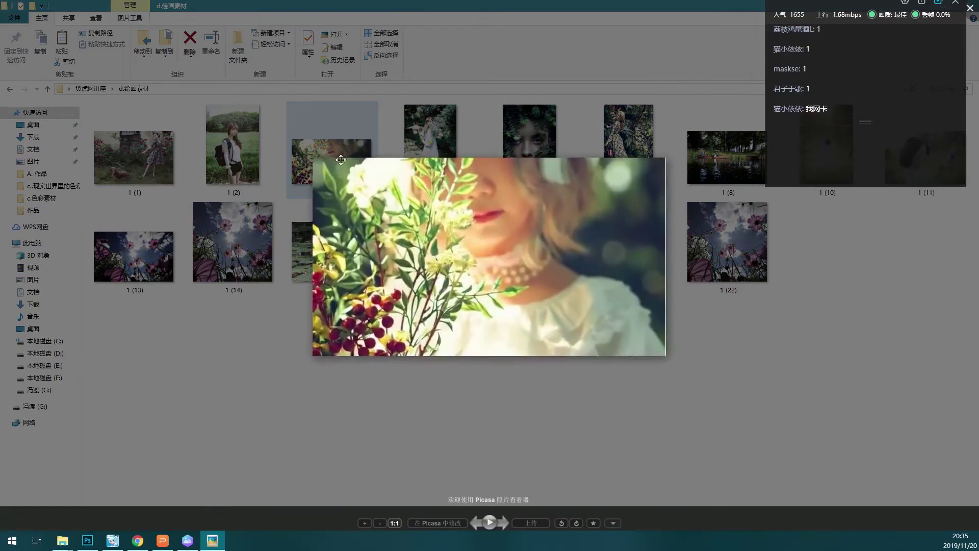
- Scroll back and forth through the reference photos until 1 (16).jpg shows
scroll(503, 219, down, 1)
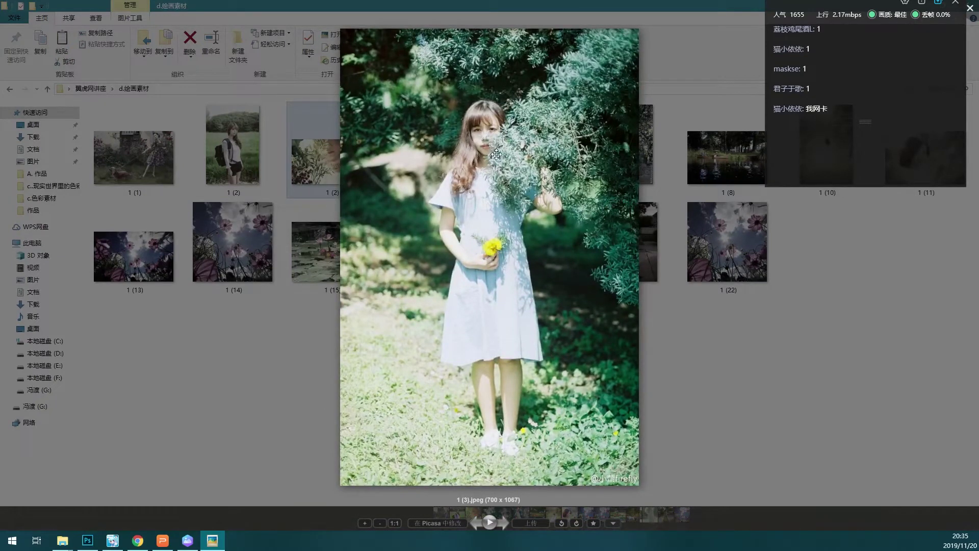
scroll(496, 154, down, 1)
scroll(499, 158, down, 1)
scroll(499, 159, down, 1)
scroll(501, 162, down, 1)
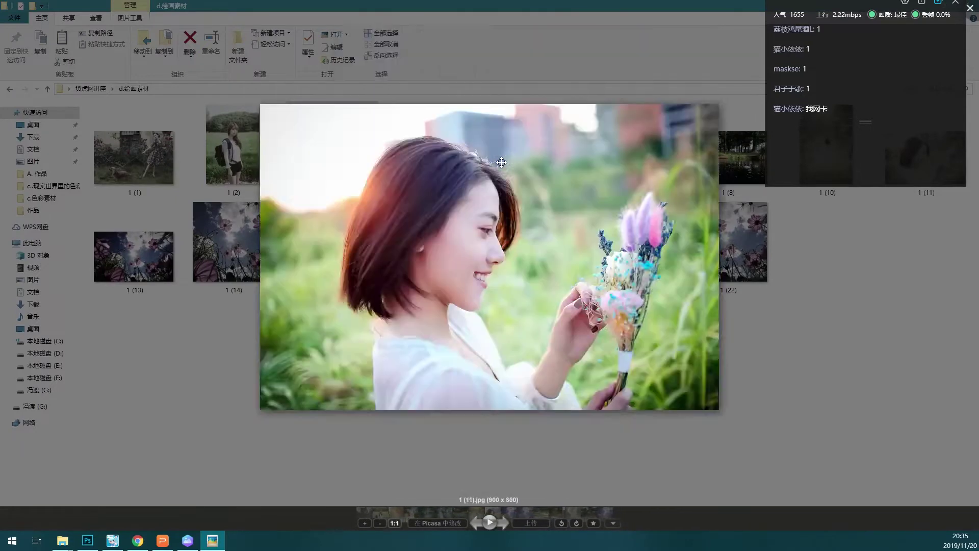
scroll(502, 162, down, 1)
scroll(504, 162, up, 1)
scroll(505, 163, down, 1)
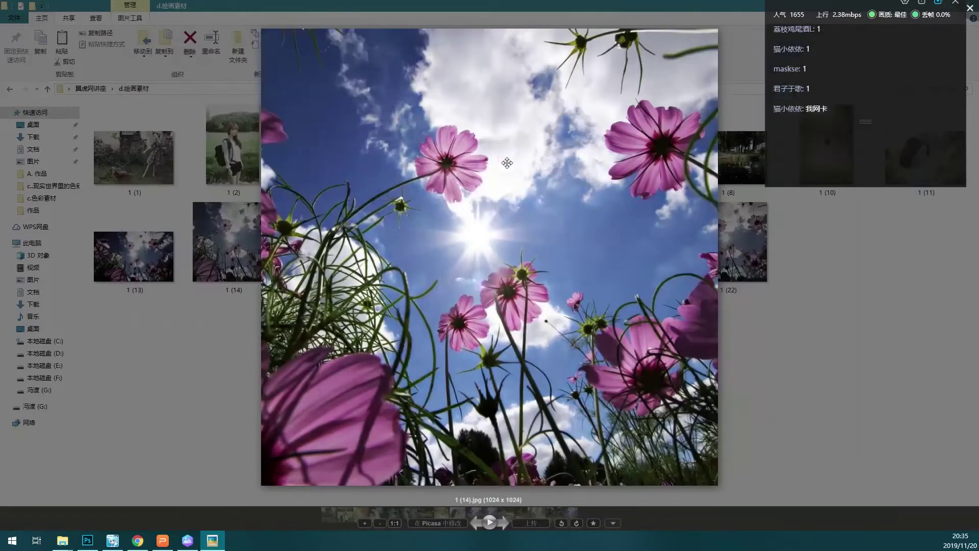
scroll(506, 162, down, 1)
scroll(507, 162, down, 1)
scroll(506, 163, down, 1)
scroll(507, 163, down, 1)
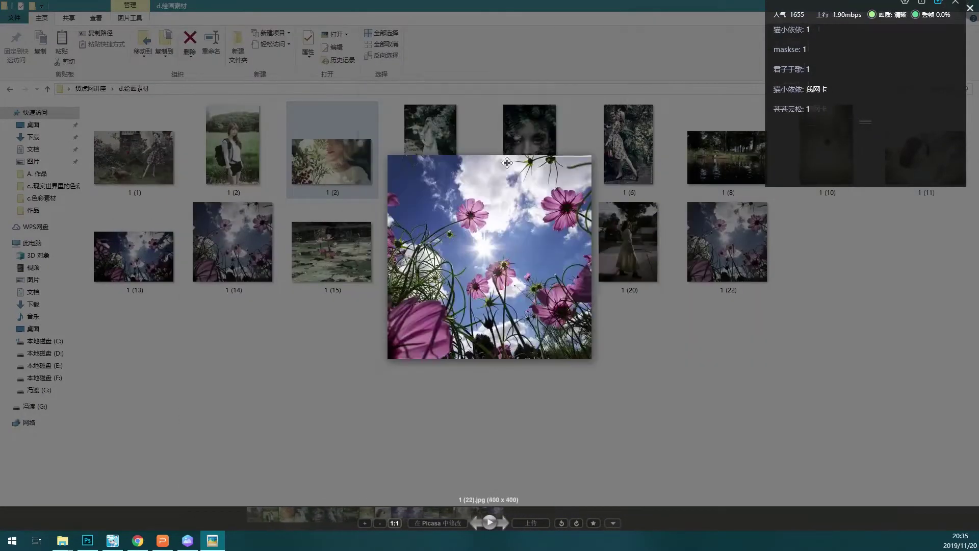
scroll(507, 163, up, 1)
scroll(507, 163, up, 1)
scroll(506, 163, up, 1)
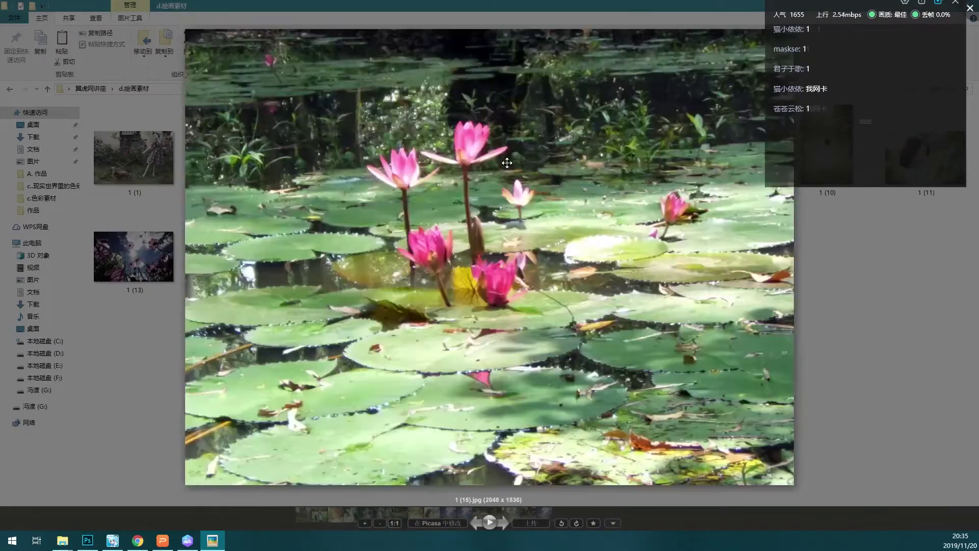
scroll(506, 163, up, 1)
scroll(507, 162, up, 1)
scroll(507, 163, up, 1)
scroll(507, 162, up, 1)
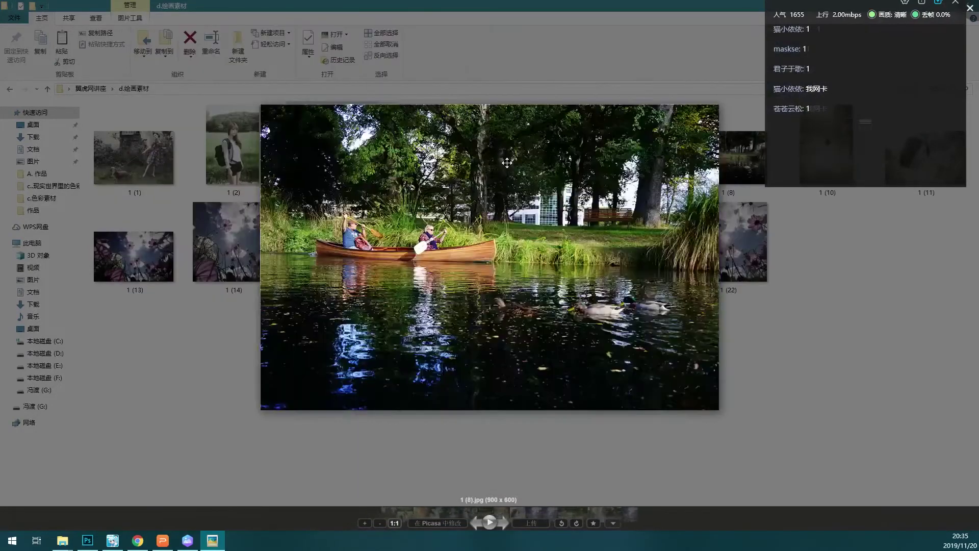
scroll(507, 163, down, 1)
scroll(507, 162, up, 1)
scroll(507, 163, up, 1)
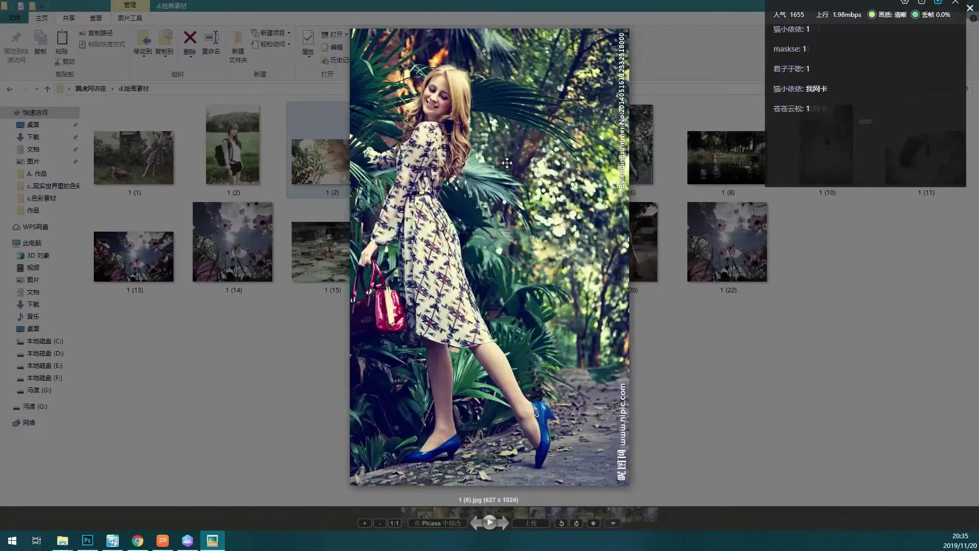
scroll(531, 163, up, 1)
scroll(531, 163, up, 1)
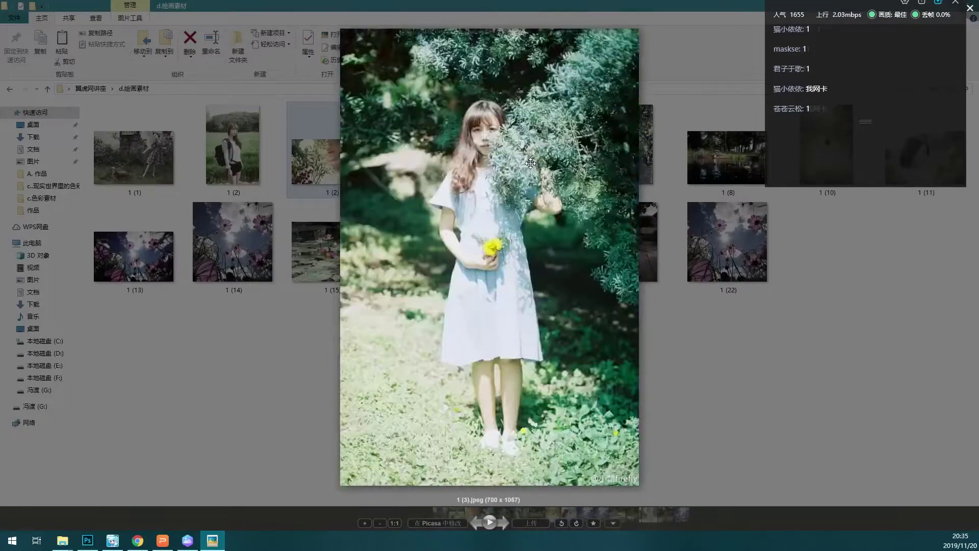
scroll(530, 163, up, 1)
scroll(530, 163, up, 1)
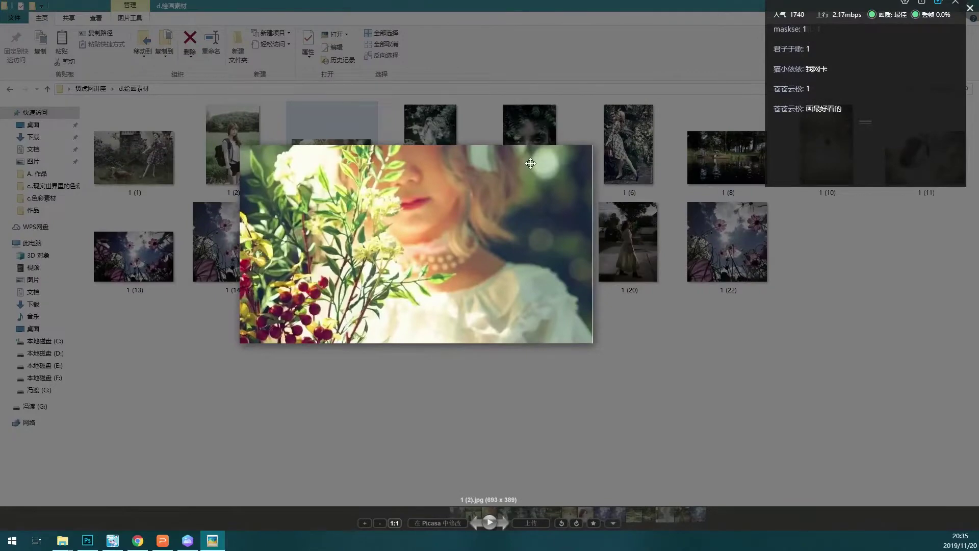
scroll(530, 163, up, 1)
scroll(530, 163, up, 1)
scroll(530, 163, down, 1)
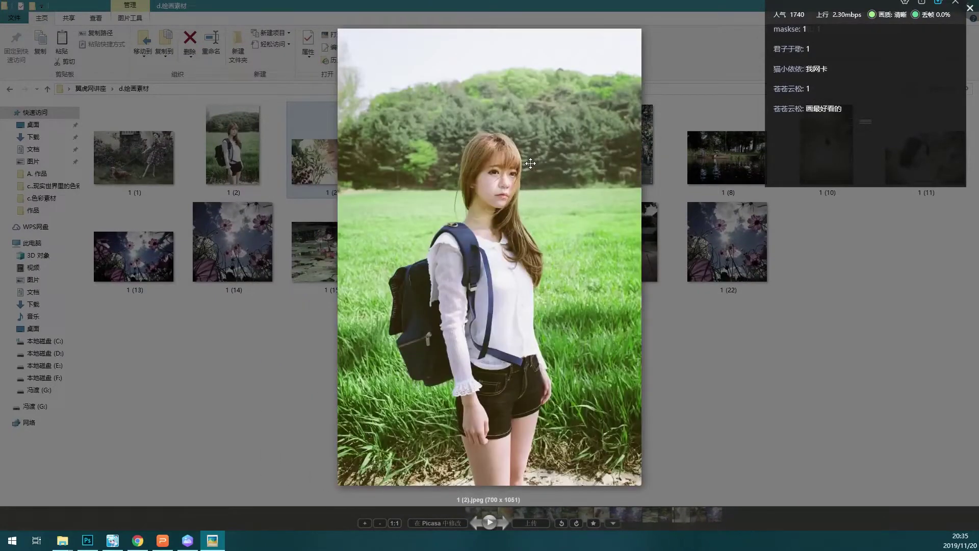
scroll(530, 163, up, 1)
scroll(530, 163, down, 1)
scroll(530, 164, down, 1)
scroll(531, 163, down, 1)
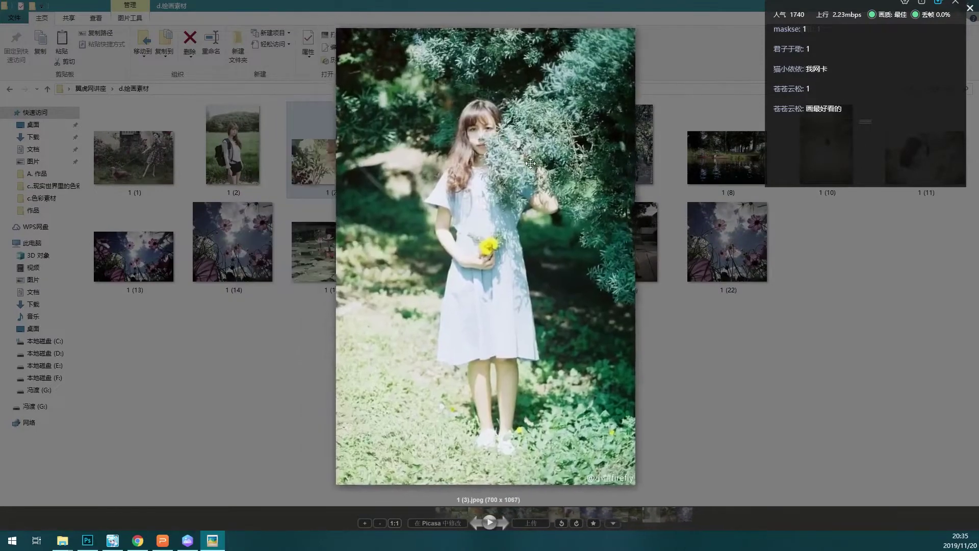
scroll(530, 163, down, 1)
scroll(530, 164, down, 1)
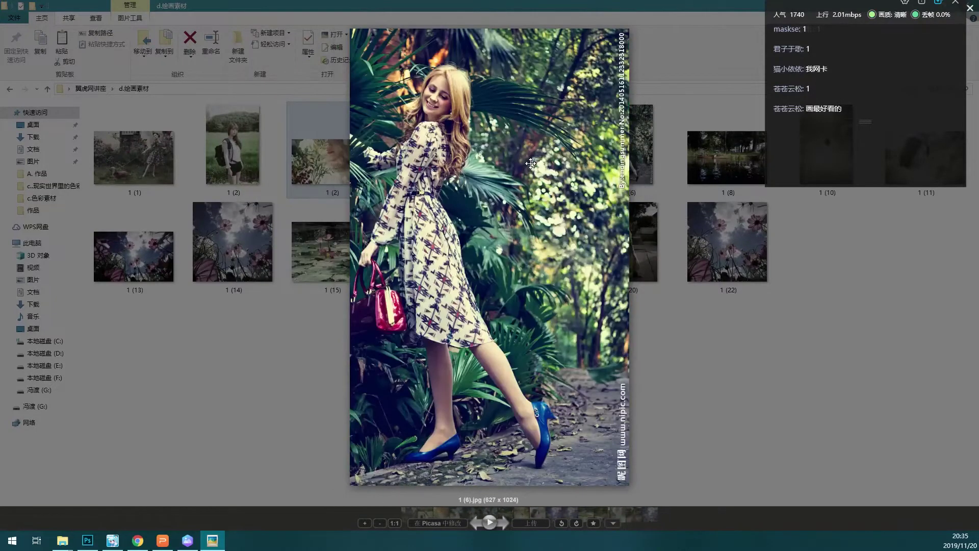
scroll(530, 163, down, 1)
scroll(530, 163, down, 1)
scroll(531, 163, down, 1)
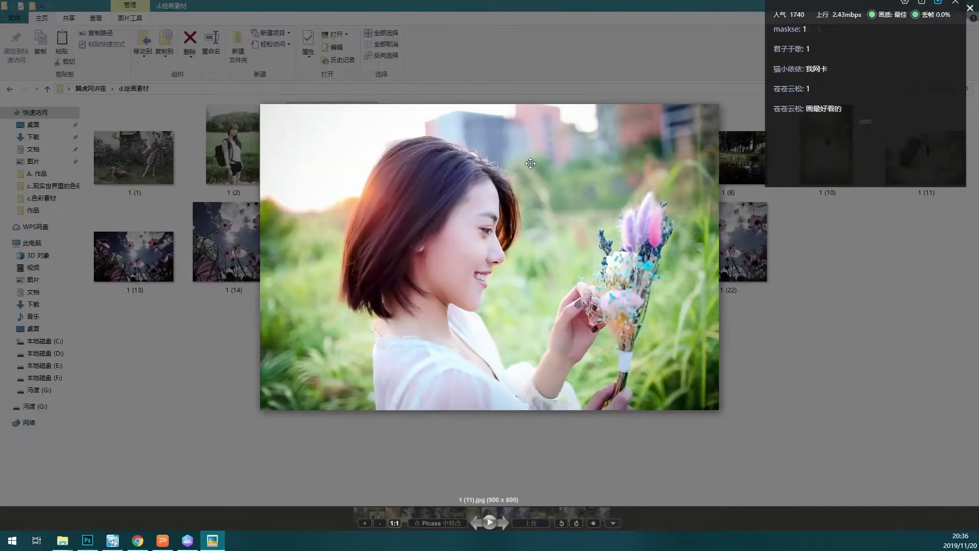
scroll(530, 163, down, 1)
scroll(530, 163, down, 1)
scroll(530, 163, down, 1)
scroll(530, 163, down, 1)
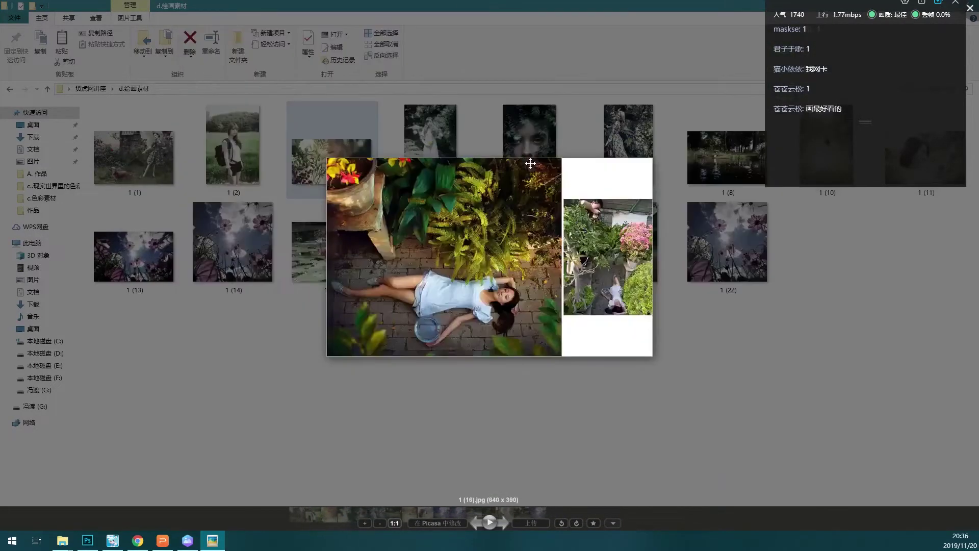
scroll(530, 163, down, 2)
scroll(530, 163, down, 1)
scroll(530, 164, up, 1)
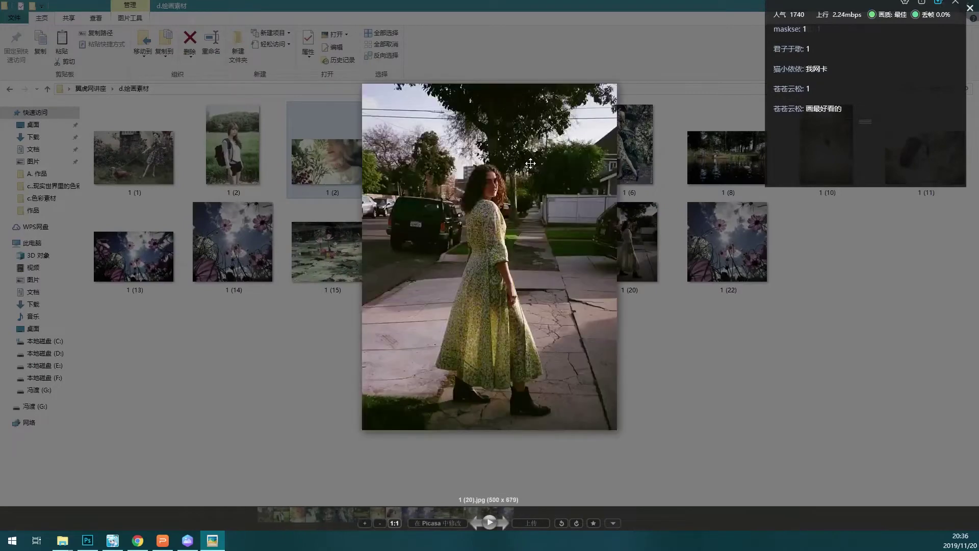
scroll(531, 163, up, 1)
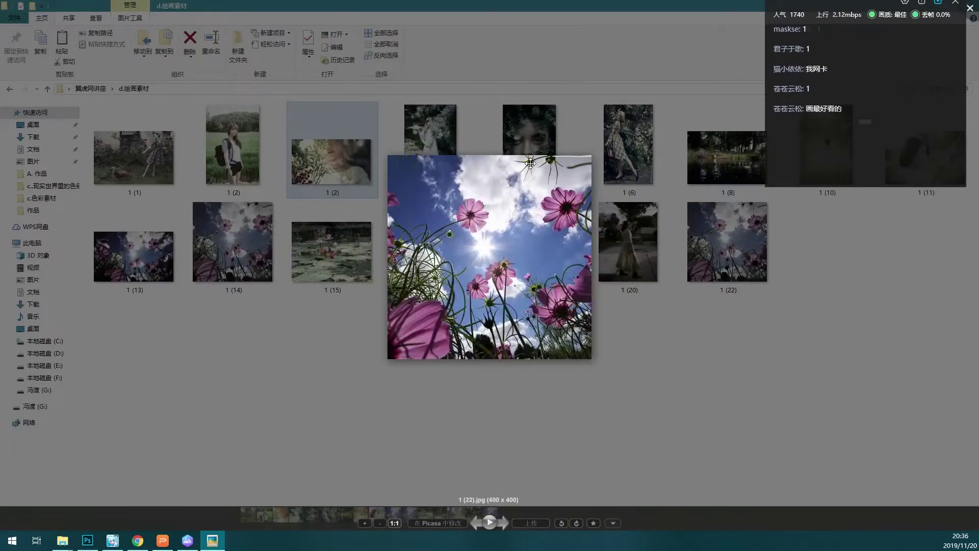
scroll(531, 164, up, 1)
scroll(530, 163, up, 1)
scroll(530, 163, up, 1)
scroll(530, 163, up, 1)
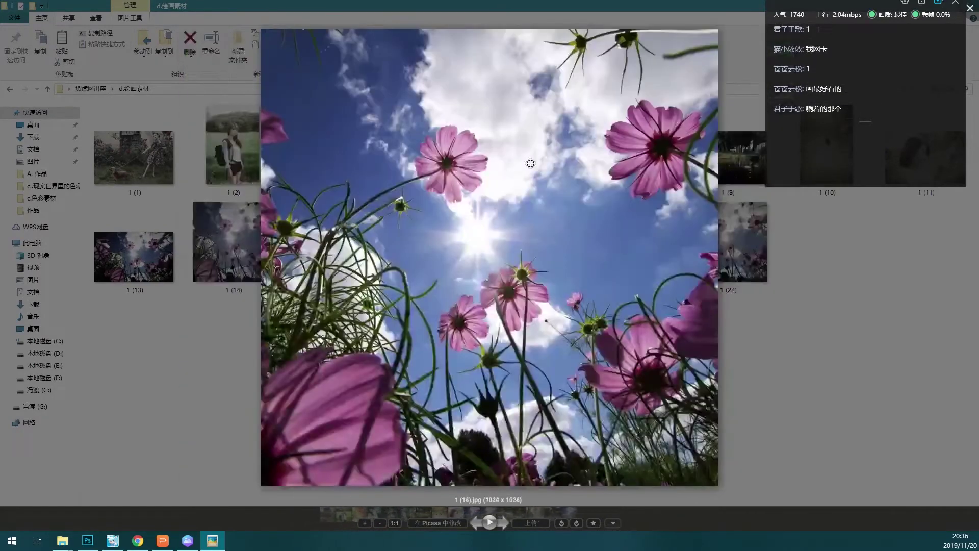
scroll(530, 163, down, 1)
scroll(530, 163, up, 1)
scroll(531, 163, down, 1)
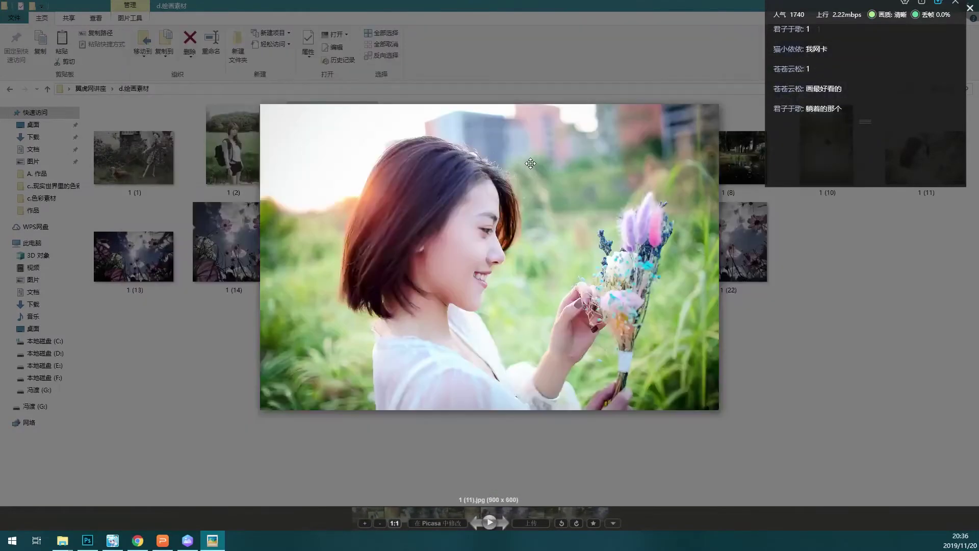
scroll(530, 163, up, 1)
scroll(530, 163, down, 1)
scroll(530, 163, up, 1)
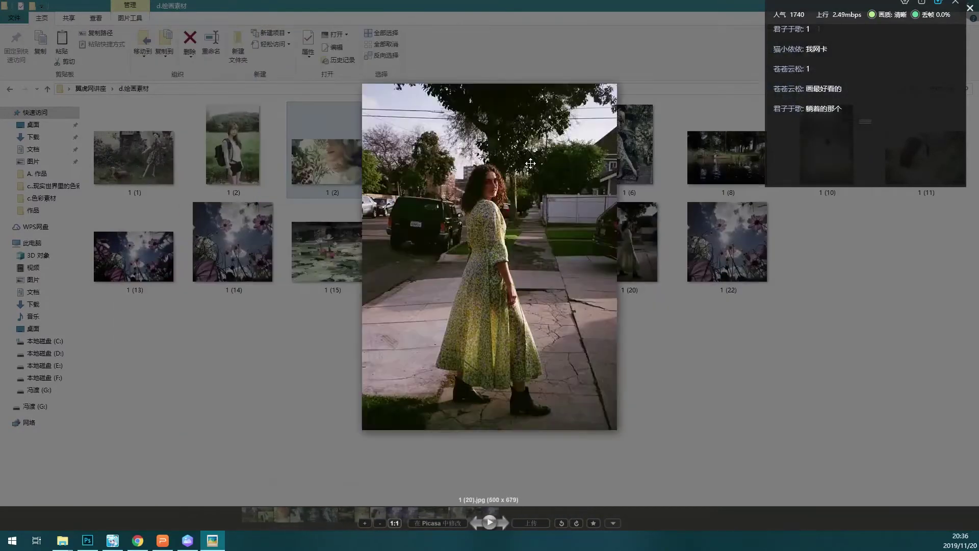
scroll(530, 163, up, 1)
scroll(530, 163, up, 1)
scroll(530, 163, up, 2)
- Step back through the earlier reference photos with the Left arrow
scroll(530, 163, up, 3)
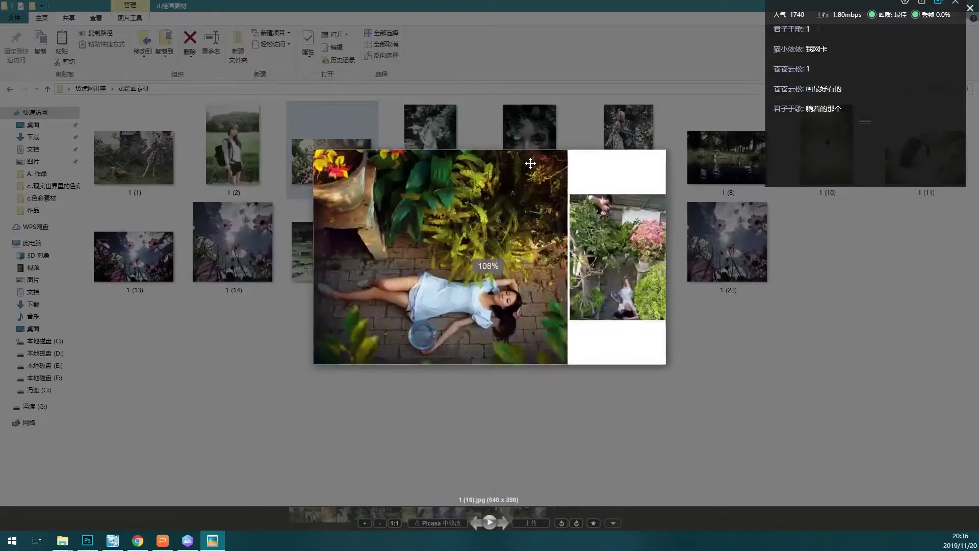
scroll(530, 163, down, 2)
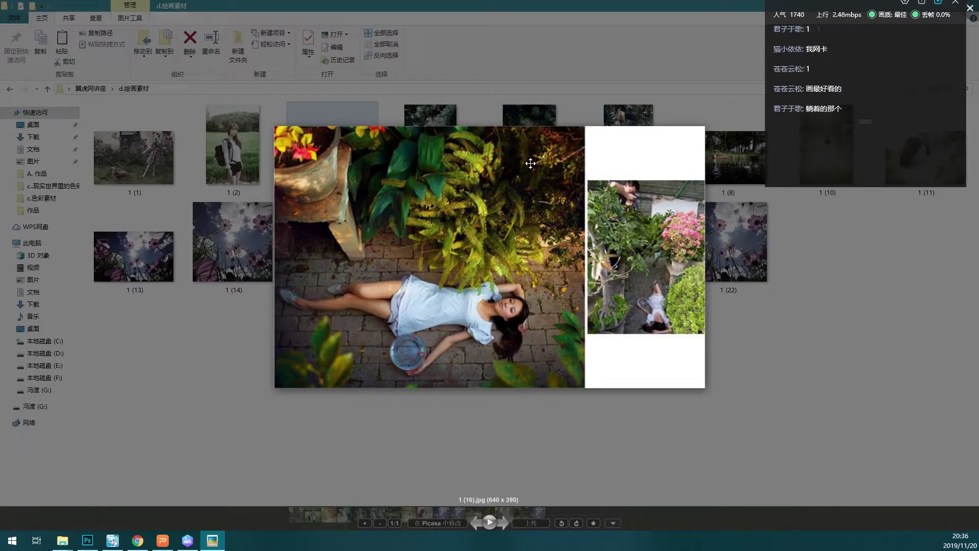
key(Left)
key(Left)
key(Left)
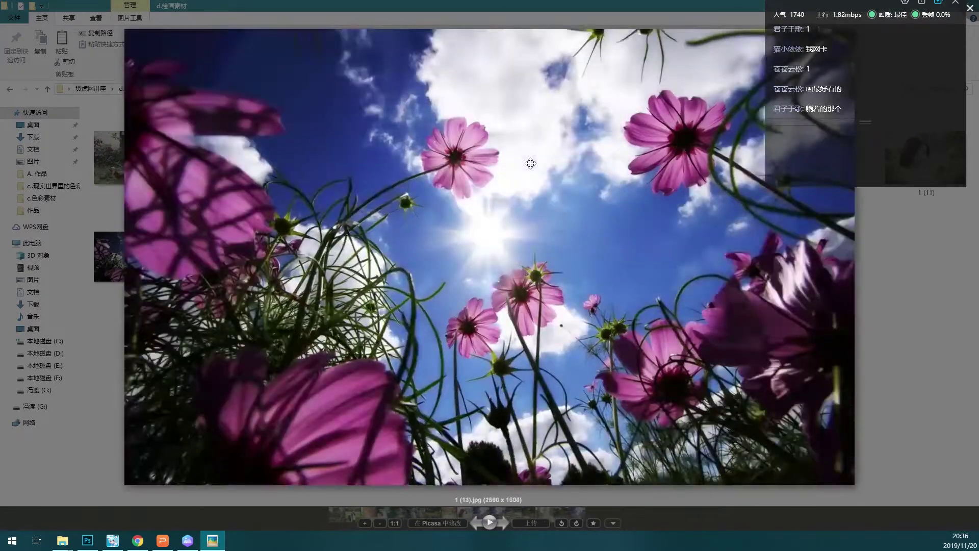
key(Left)
key(Left)
key(Left)
key(Left)
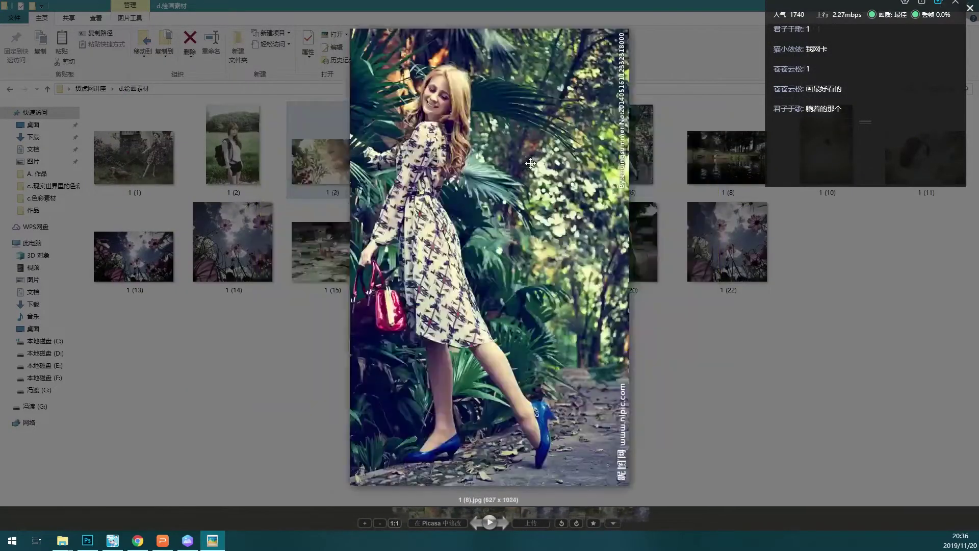
key(Left)
key(Left)
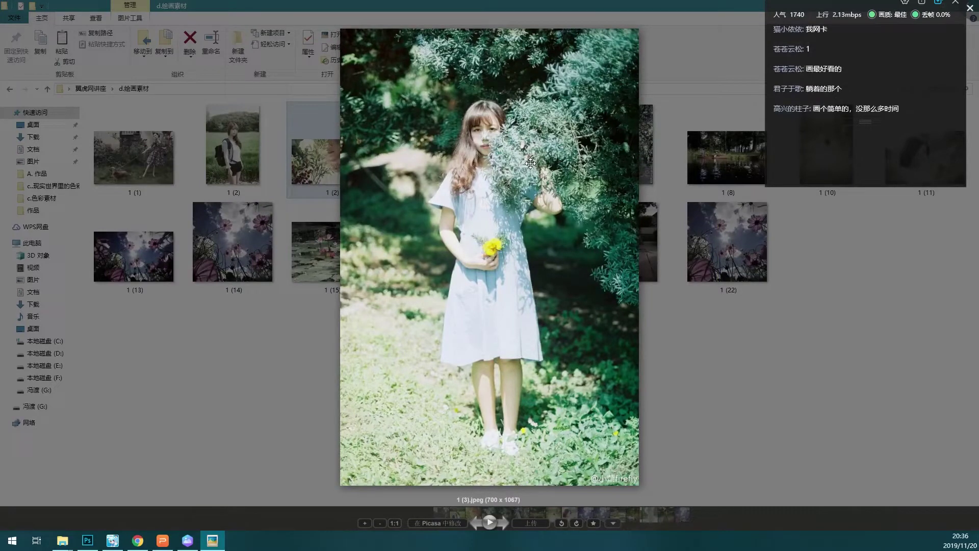
key(Left)
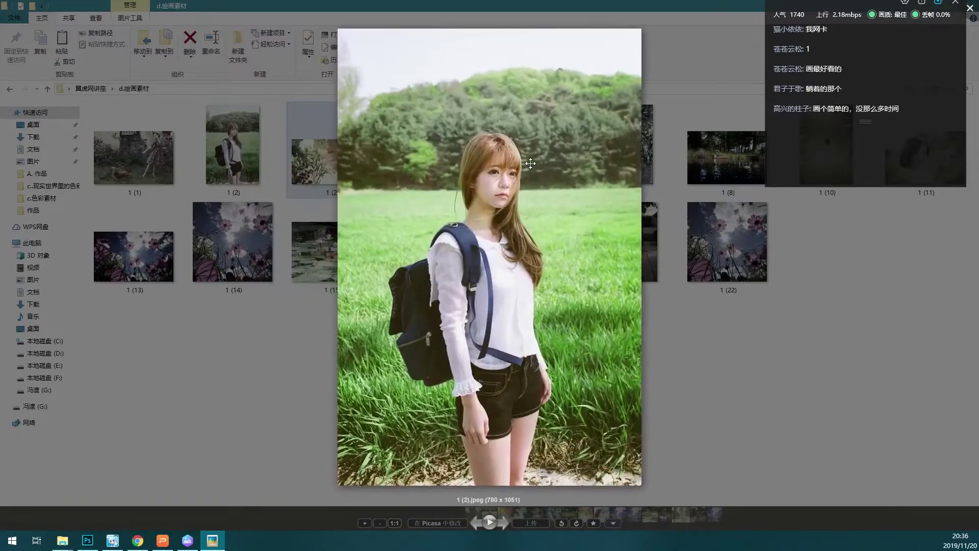
key(Left)
- Step forward again and leave full-screen view, showing 1 (16) in a window
key(Right)
key(Right)
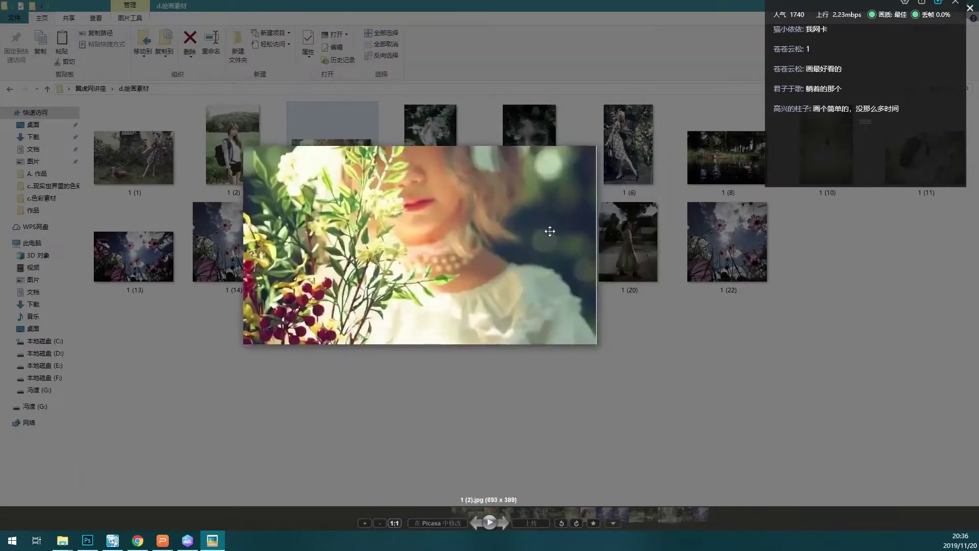
key(Right)
key(Right)
key(Right)
key(Right)
key(Right)
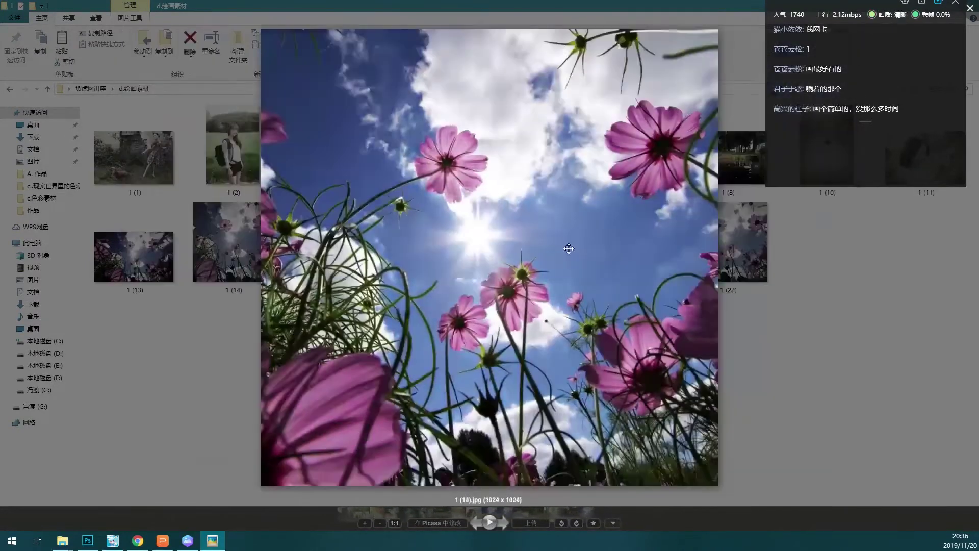
key(Right)
key(Right)
key(Right)
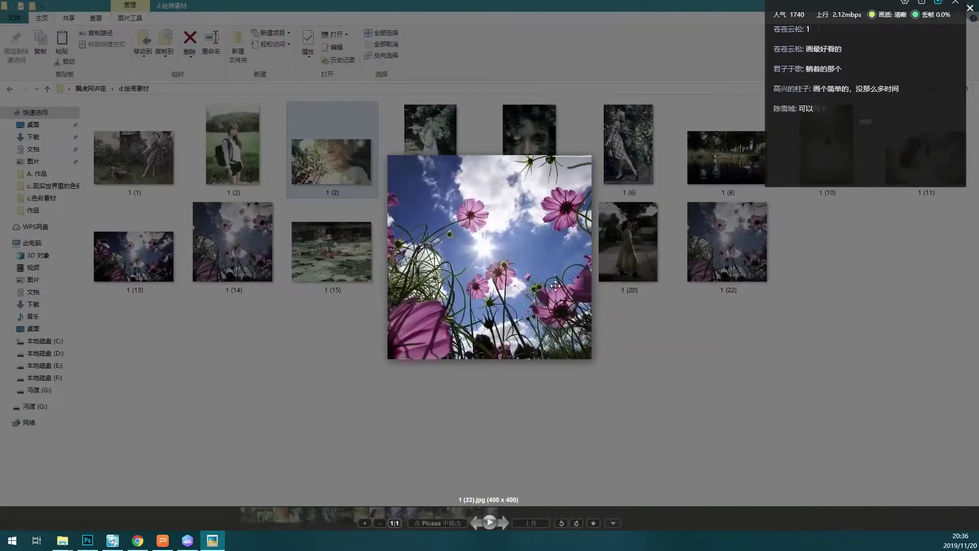
key(Left)
key(Left)
click(624, 298)
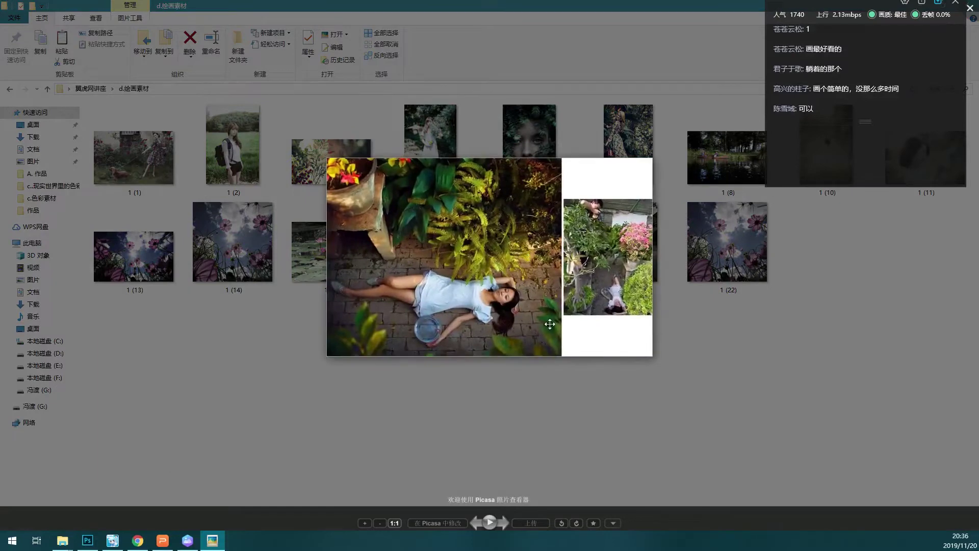
scroll(535, 293, up, 2)
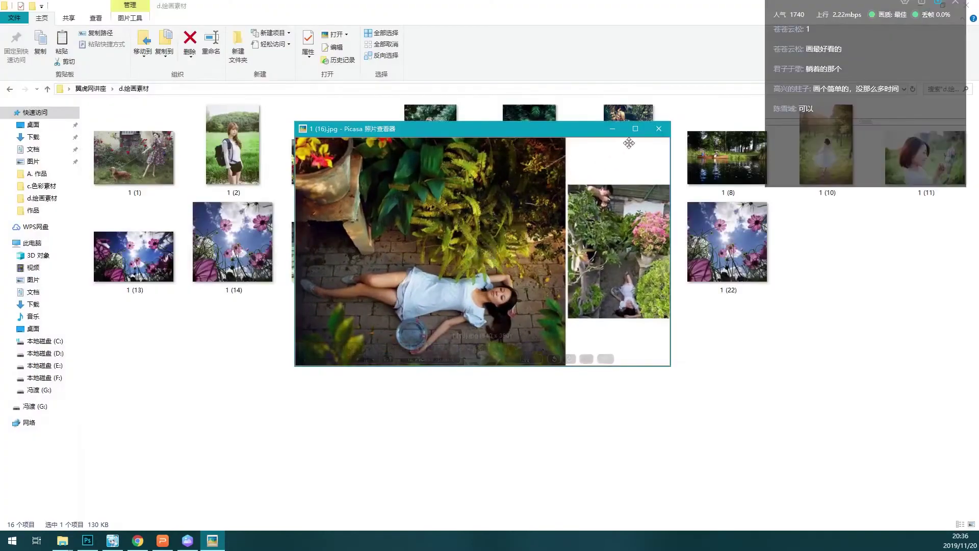
- Bring 1 (16).jpg into Photoshop as a floating window, moved left and enlarged
click(659, 129)
mouse_move(460, 294)
mouse_down()
mouse_move(203, 53)
mouse_move(208, 17)
mouse_up()
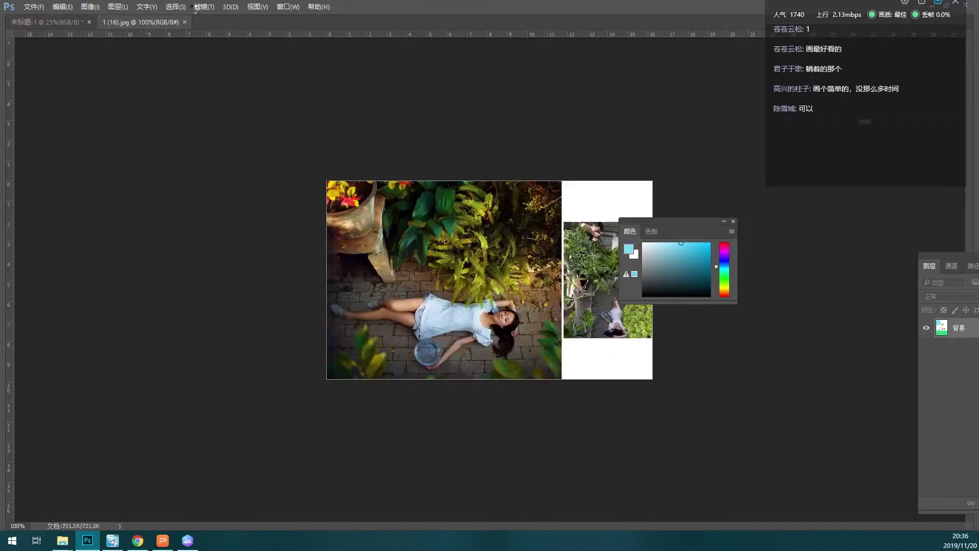
drag(145, 21, 145, 111)
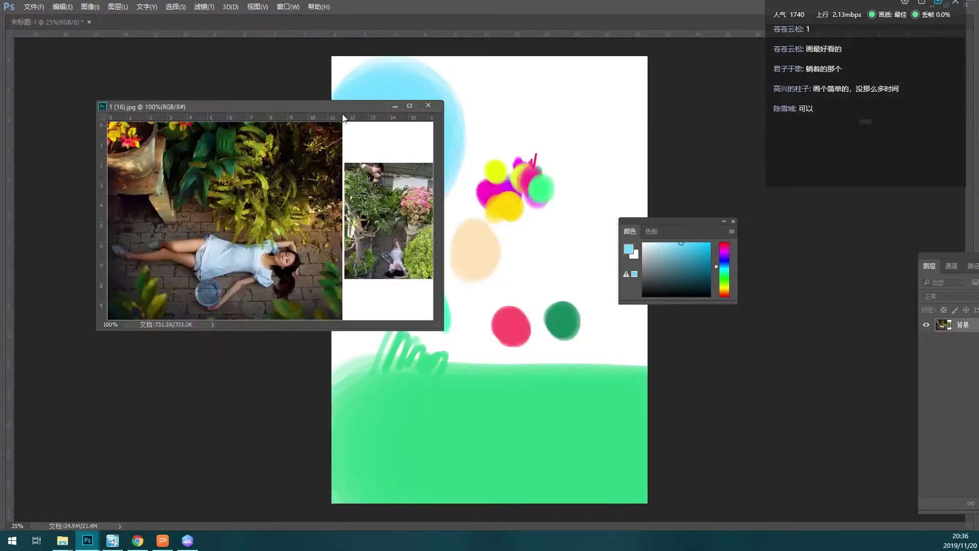
drag(331, 114, 266, 101)
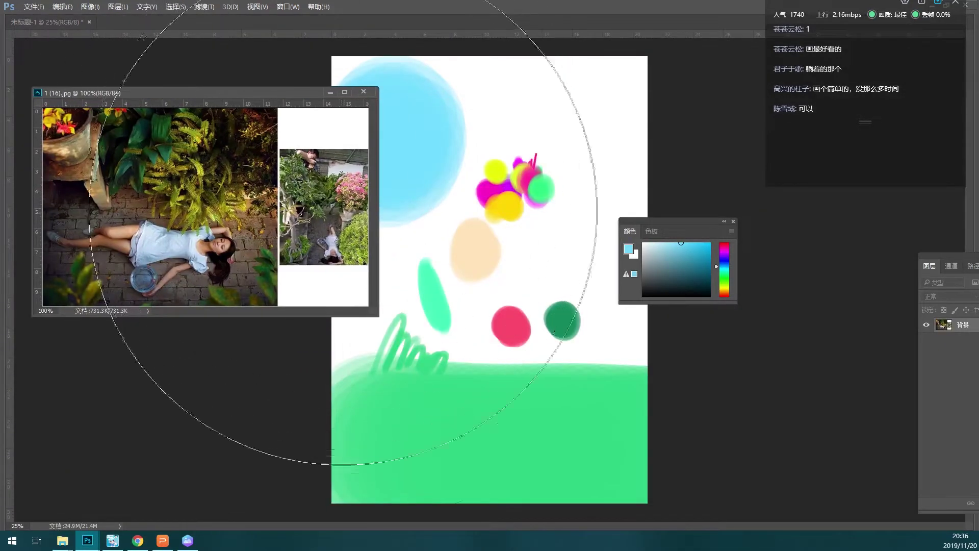
drag(377, 316, 639, 412)
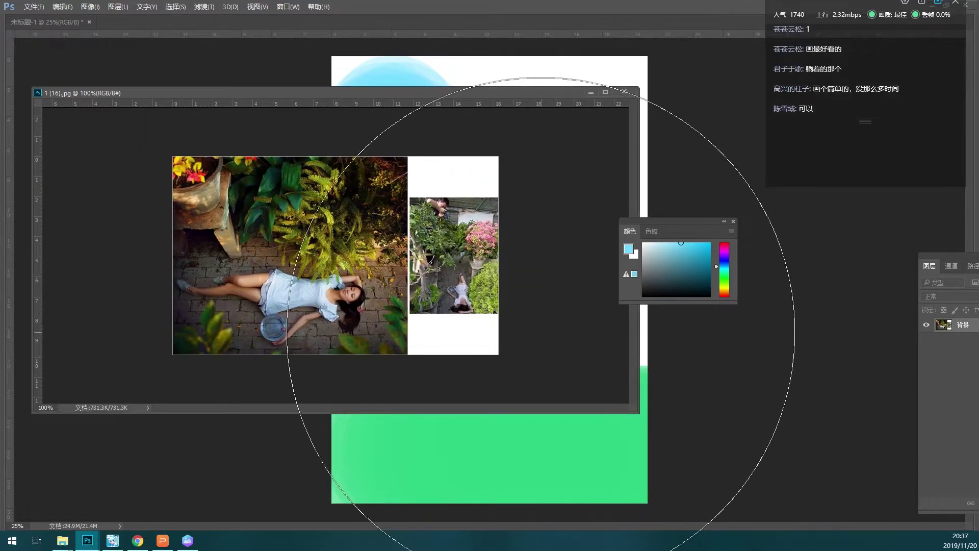
- Crop the reference photo to exclude the inset image and shrink its window
key(c)
drag(497, 255, 451, 262)
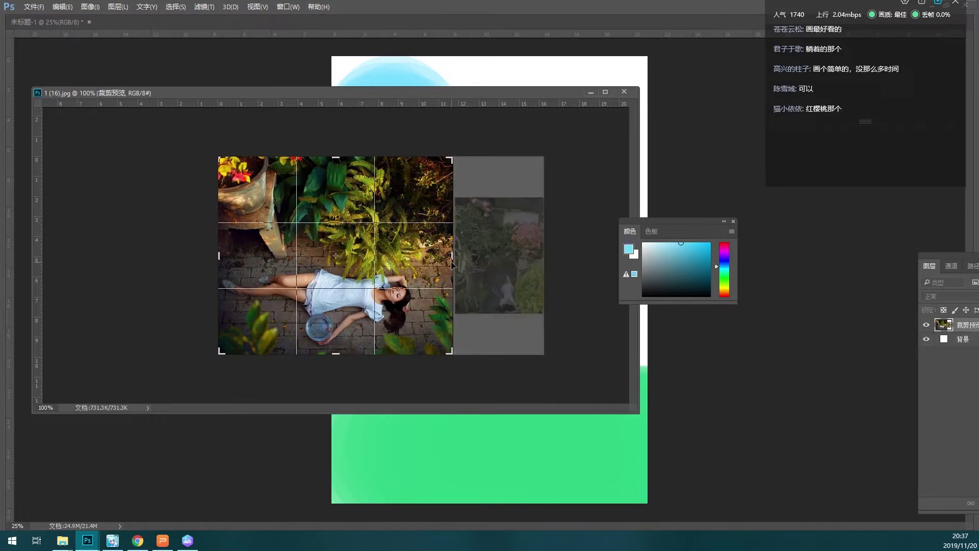
key(Return)
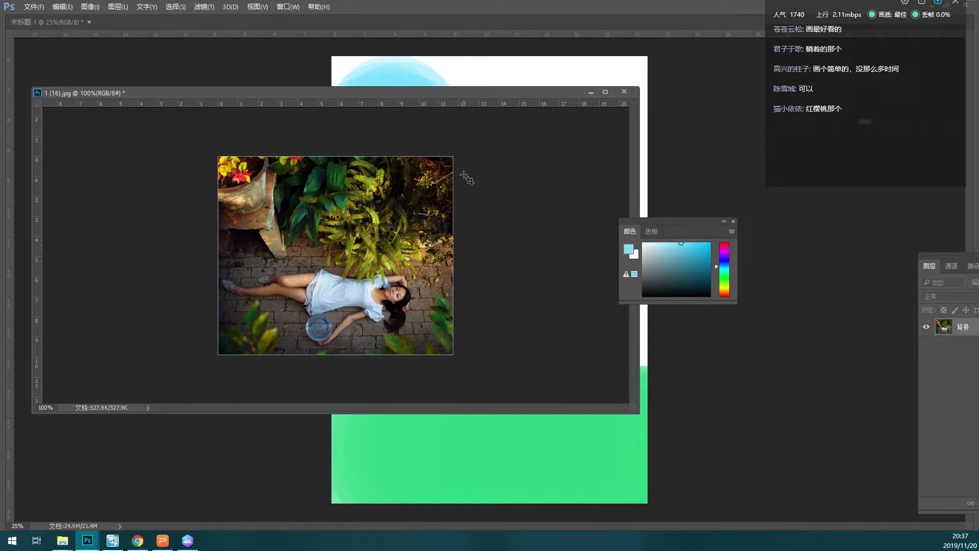
drag(638, 409, 321, 318)
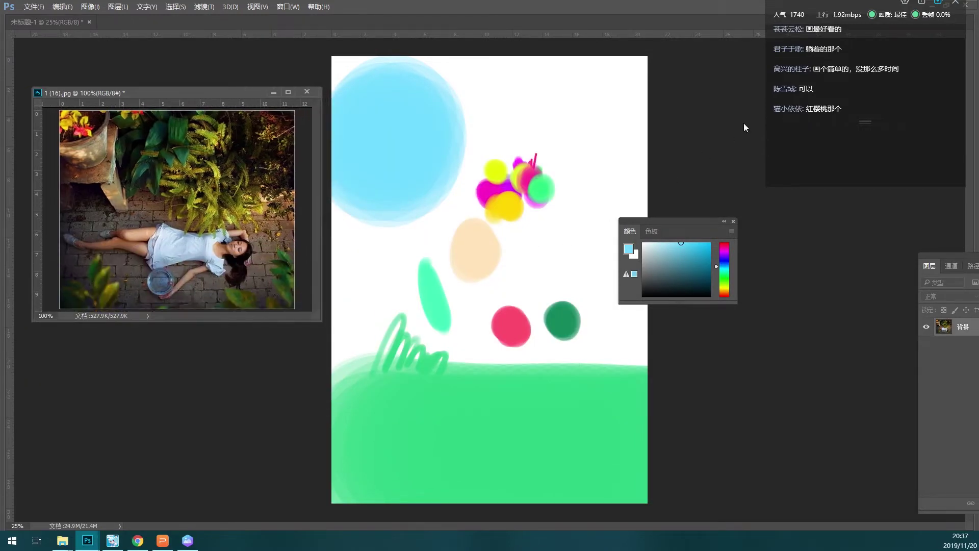
- Float the Layers panel beside the painting canvas and cancel the accidental crop
click(825, 291)
key(c)
drag(974, 258, 846, 228)
mouse_move(663, 223)
mouse_down()
mouse_move(734, 379)
mouse_move(770, 379)
mouse_up()
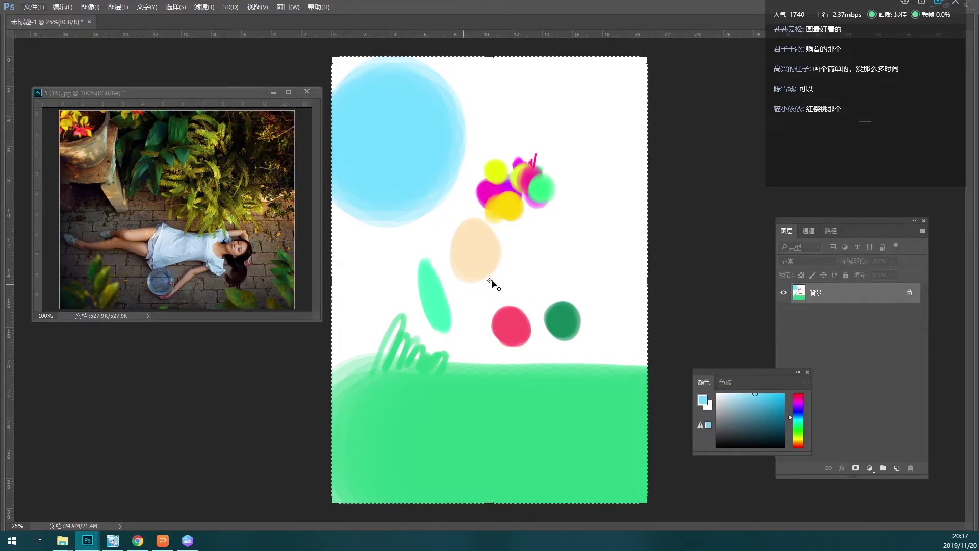
click(491, 280)
key(Return)
- Sample white with the Brush and paint over the test colour blobs
key(b)
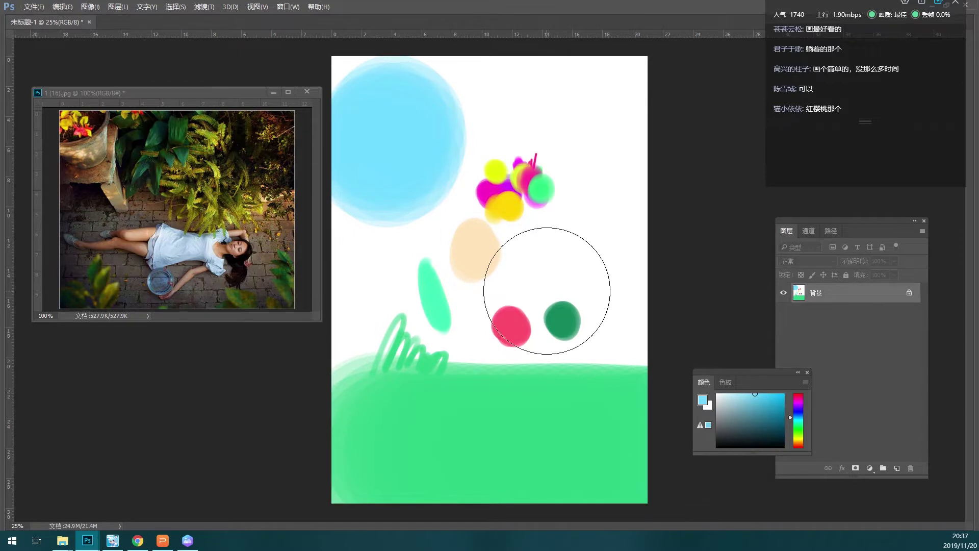
key(alt)
alt+click(469, 153)
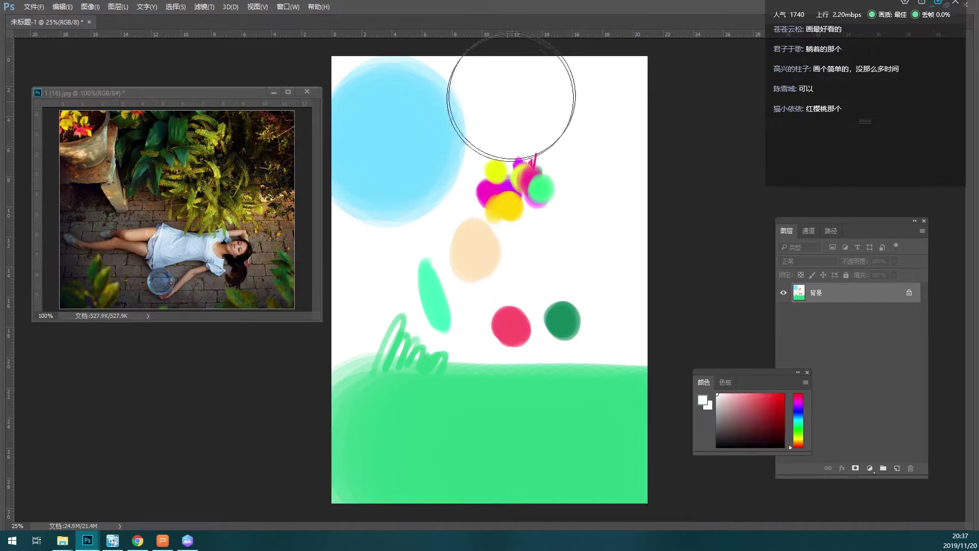
mouse_move(513, 98)
mouse_down()
mouse_move(360, 109)
mouse_move(557, 469)
mouse_move(327, 371)
mouse_move(579, 371)
mouse_move(436, 406)
mouse_up()
drag(226, 93, 229, 58)
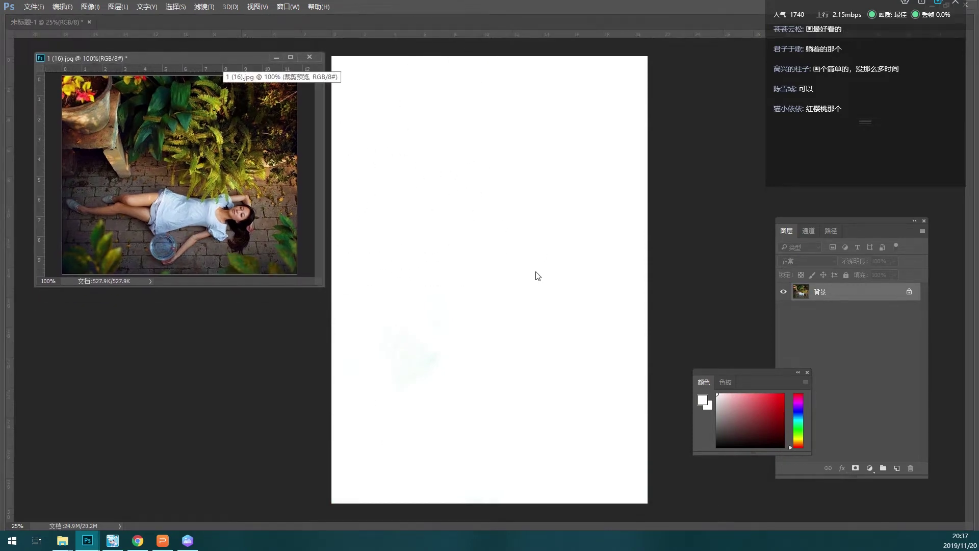
- Reposition the Color panel, pick a pink, and arrange the reference photo window
click(493, 275)
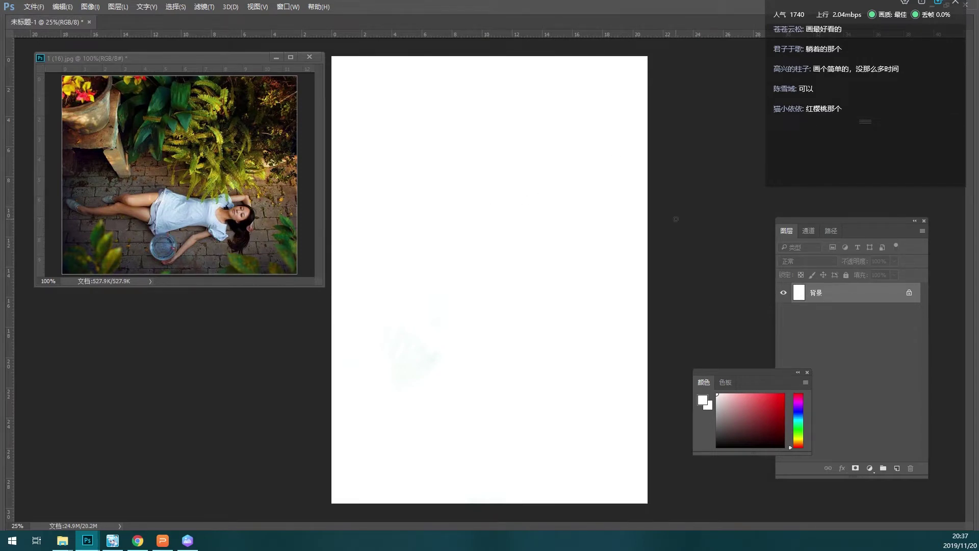
drag(757, 373, 727, 275)
click(712, 297)
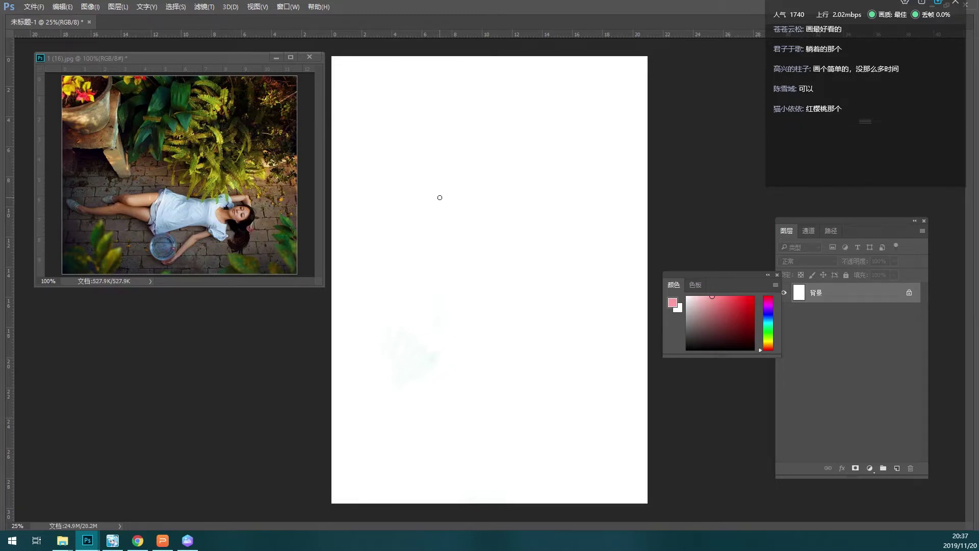
mouse_move(163, 63)
mouse_down()
mouse_move(490, 96)
mouse_move(460, 108)
mouse_up()
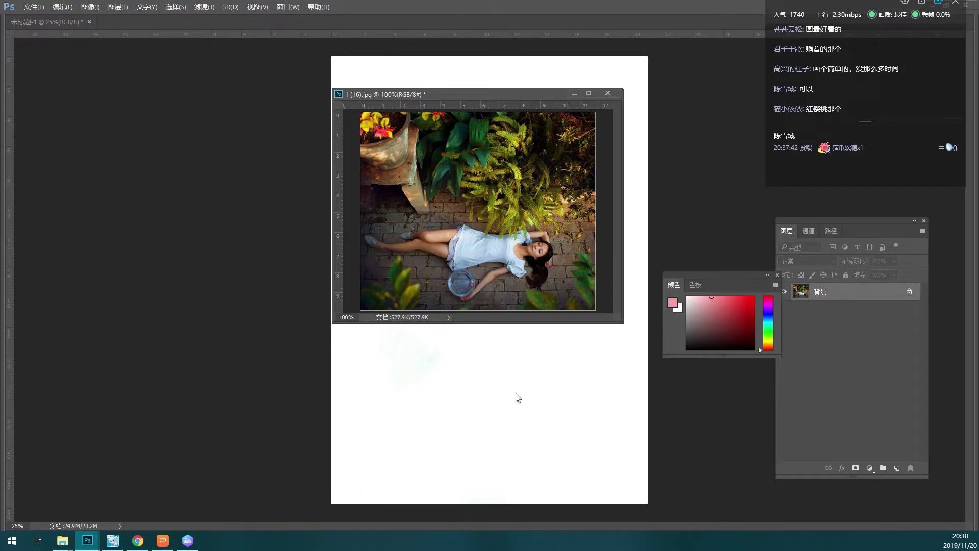
drag(474, 94, 184, 88)
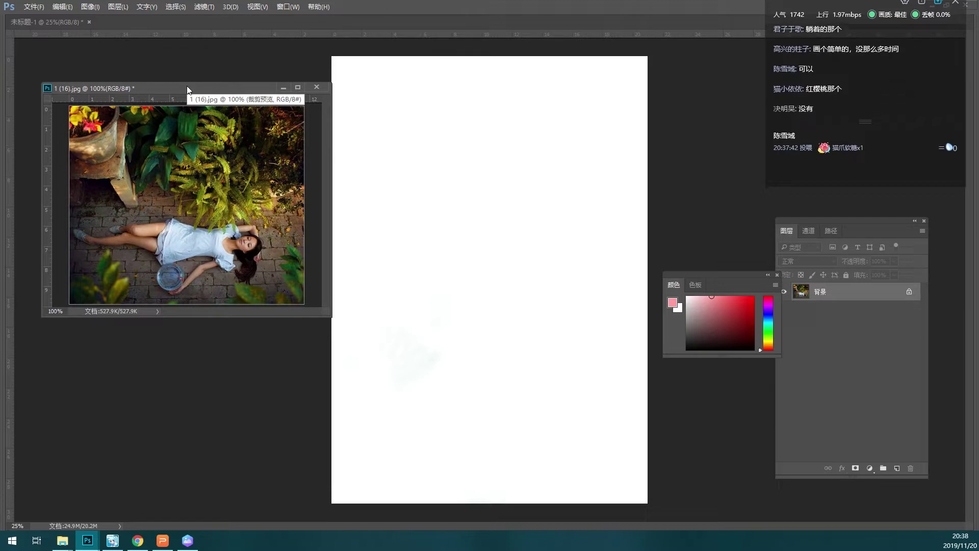
drag(266, 90, 390, 77)
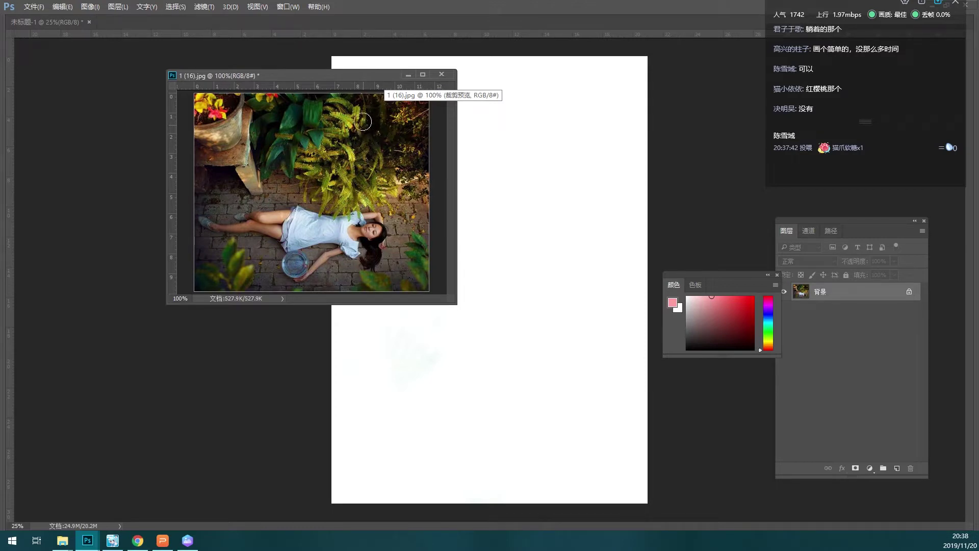
drag(354, 86, 228, 85)
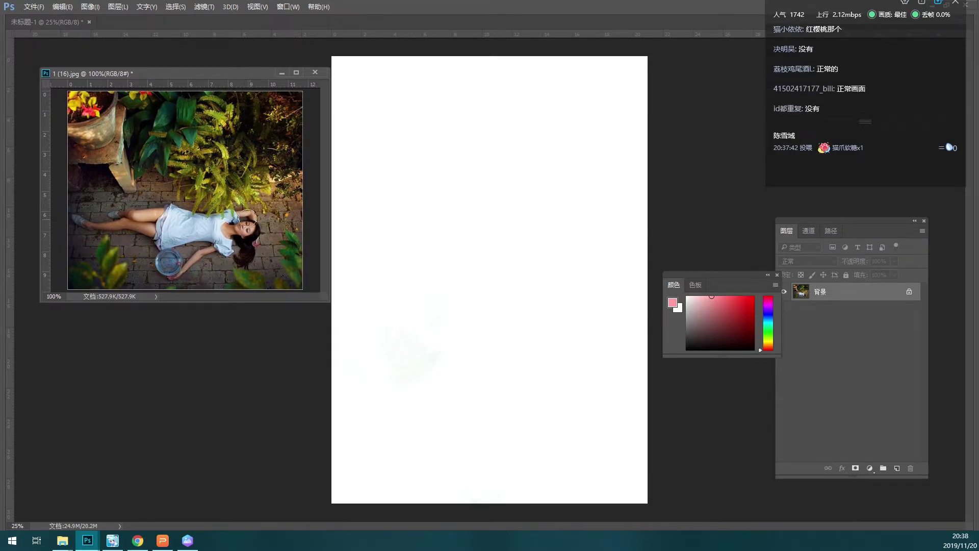
- Sample the girl's peach skin tone from the photo and add a new empty layer
alt+click(172, 214)
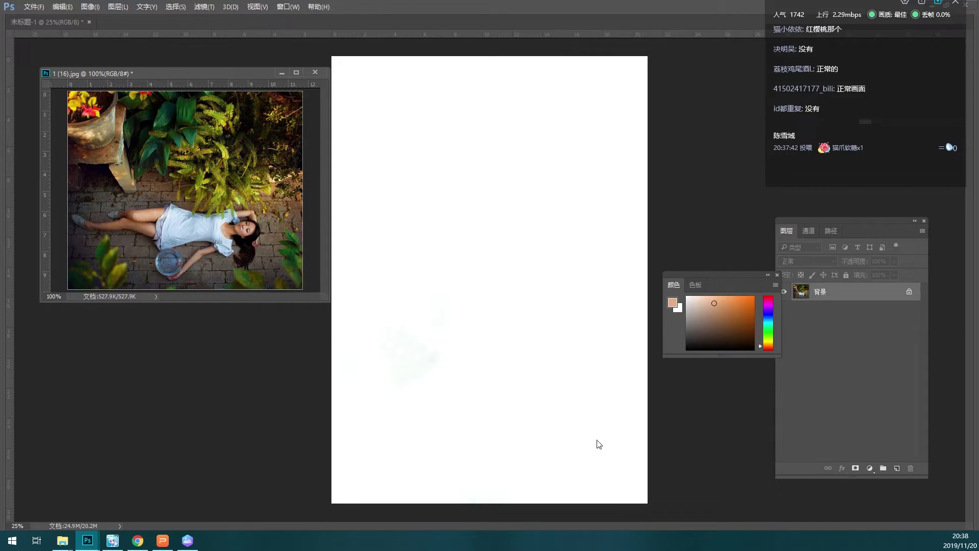
click(476, 206)
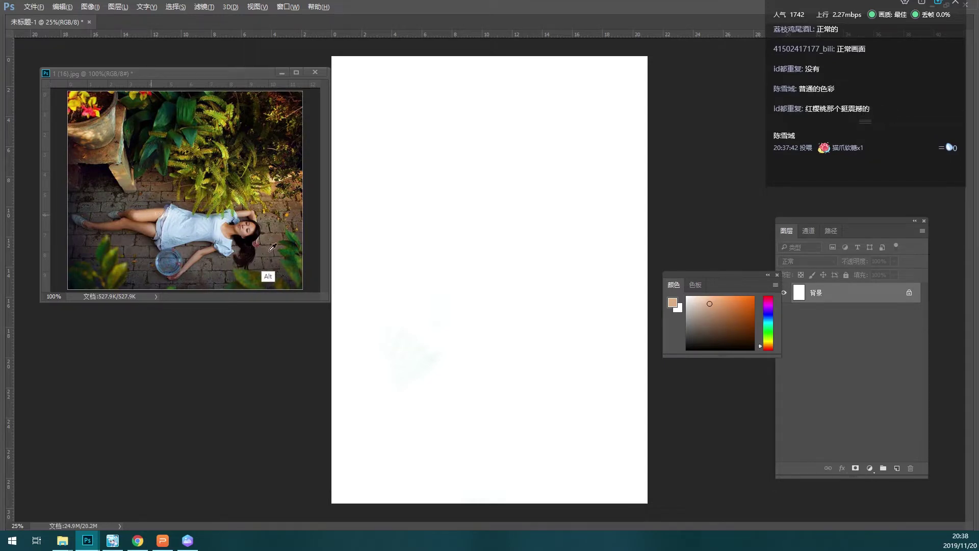
drag(266, 277, 550, 196)
click(535, 182)
key(ctrl+shift+n)
- Confirm the new layer, enlarge the brush, and sample a dark brown from the photo
key(Return)
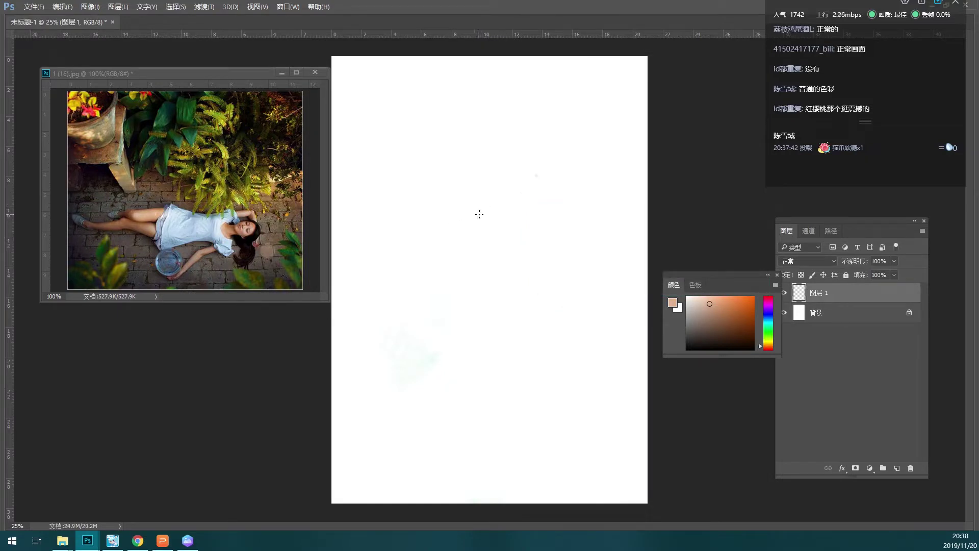
key(bracketright)
key(bracketright)
key(bracketright)
mouse_move(565, 171)
mouse_down()
mouse_move(396, 175)
mouse_move(620, 194)
mouse_up()
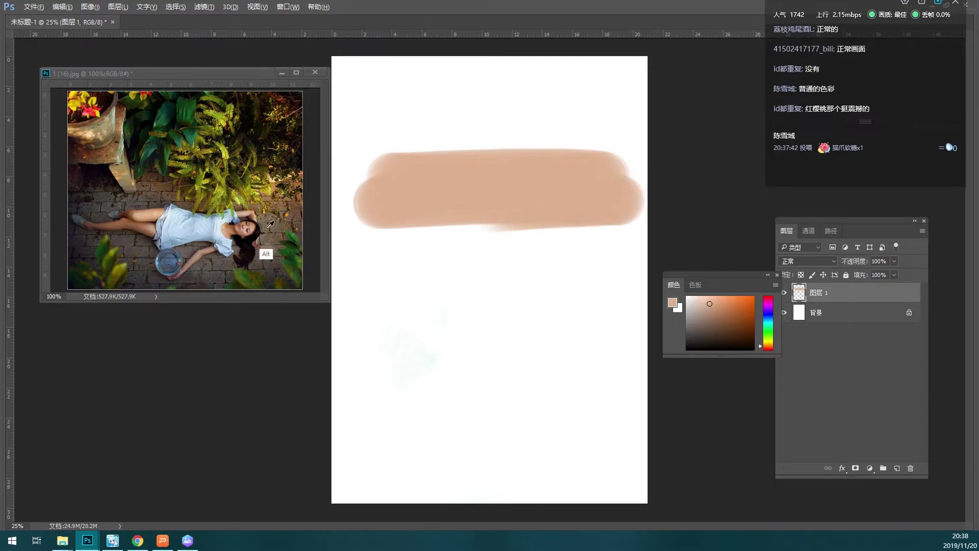
alt+click(262, 251)
key(ctrl+z)
- Paint a wide brown band across the canvas topped by a near-black mark
mouse_move(550, 183)
mouse_down()
mouse_move(415, 218)
mouse_move(450, 166)
mouse_move(677, 163)
mouse_move(557, 234)
mouse_move(454, 134)
mouse_move(627, 113)
mouse_up()
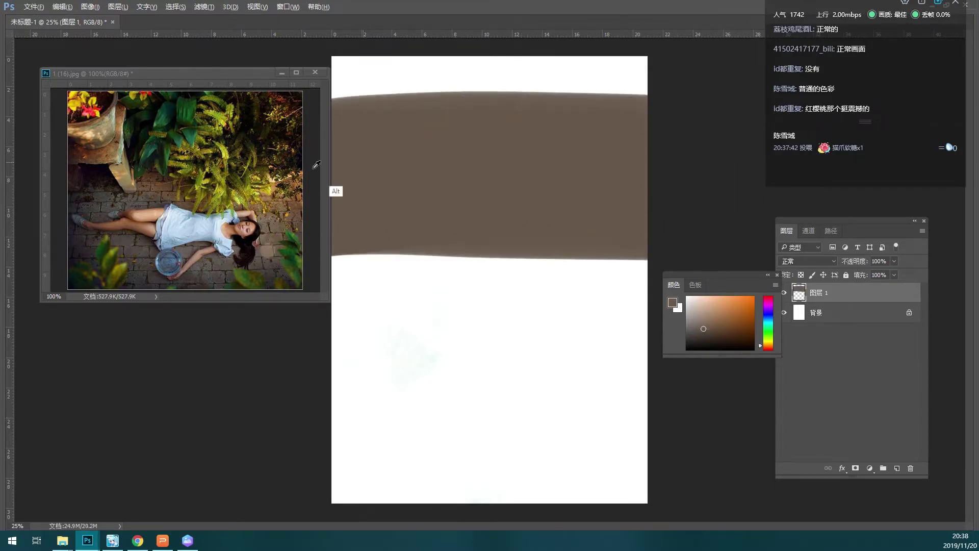
alt+click(133, 173)
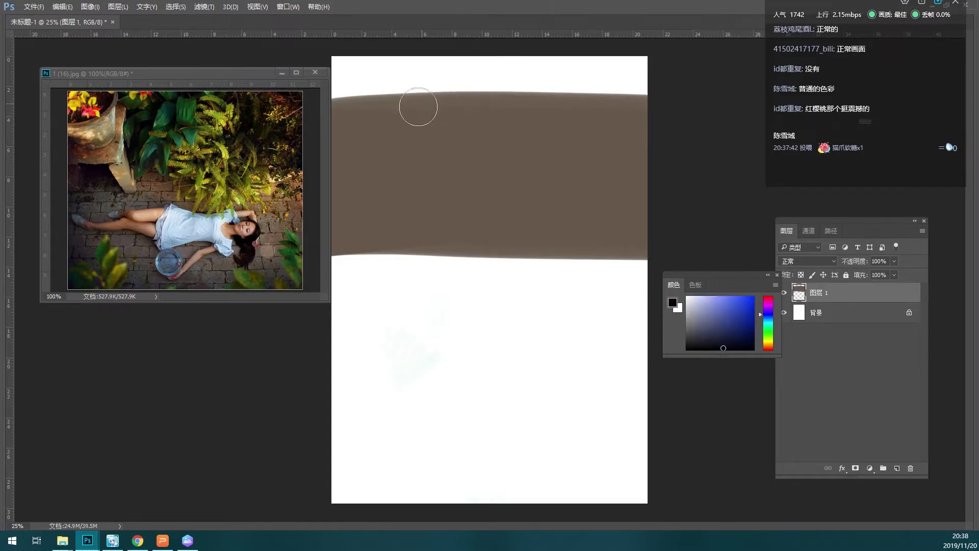
drag(394, 87, 399, 120)
- Paint dark green and olive-yellow leaf strokes plus a large soft yellow blob along the band's top
alt+click(163, 141)
alt+click(171, 116)
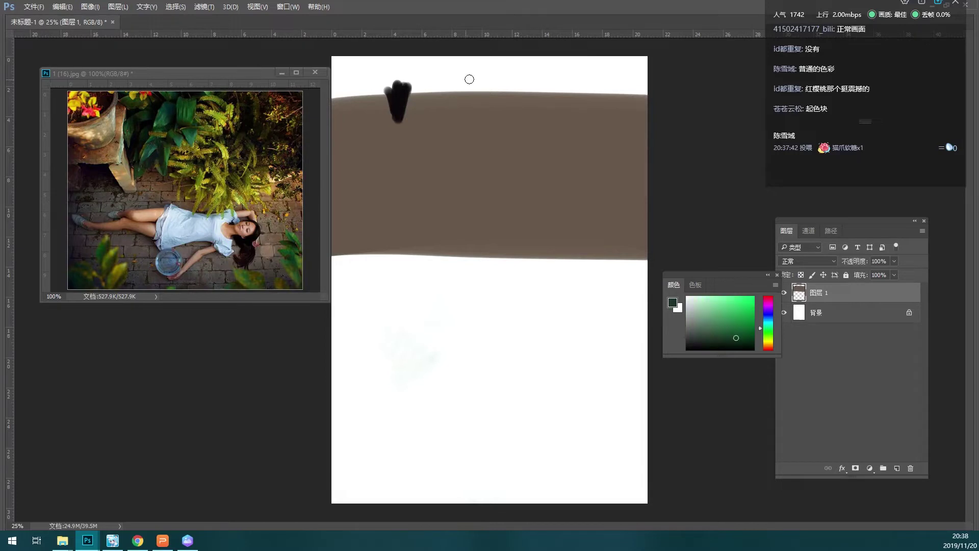
mouse_move(414, 71)
mouse_down()
mouse_move(411, 107)
mouse_move(436, 93)
mouse_move(429, 124)
mouse_up()
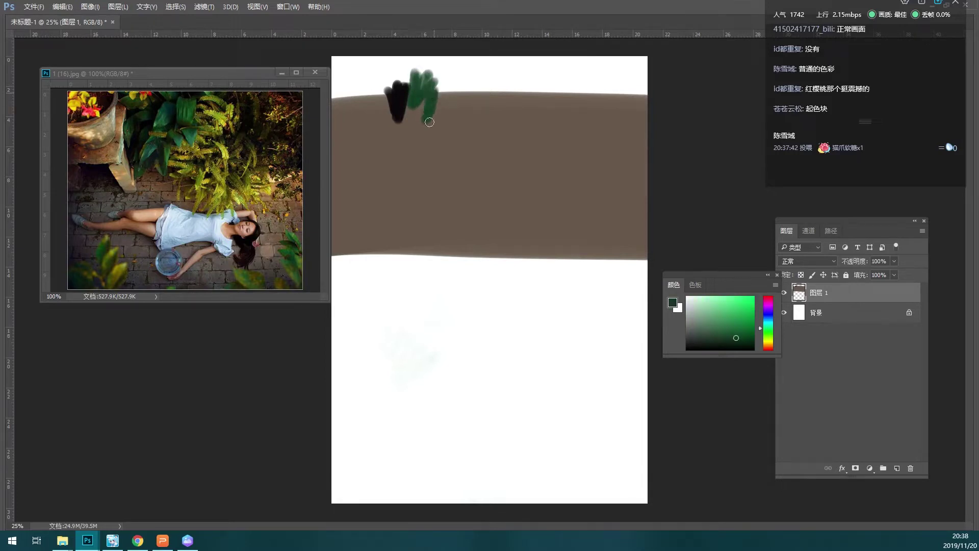
mouse_move(451, 85)
mouse_down()
mouse_move(451, 109)
mouse_move(443, 95)
mouse_move(458, 105)
mouse_move(453, 118)
mouse_move(478, 137)
mouse_up()
alt+click(219, 138)
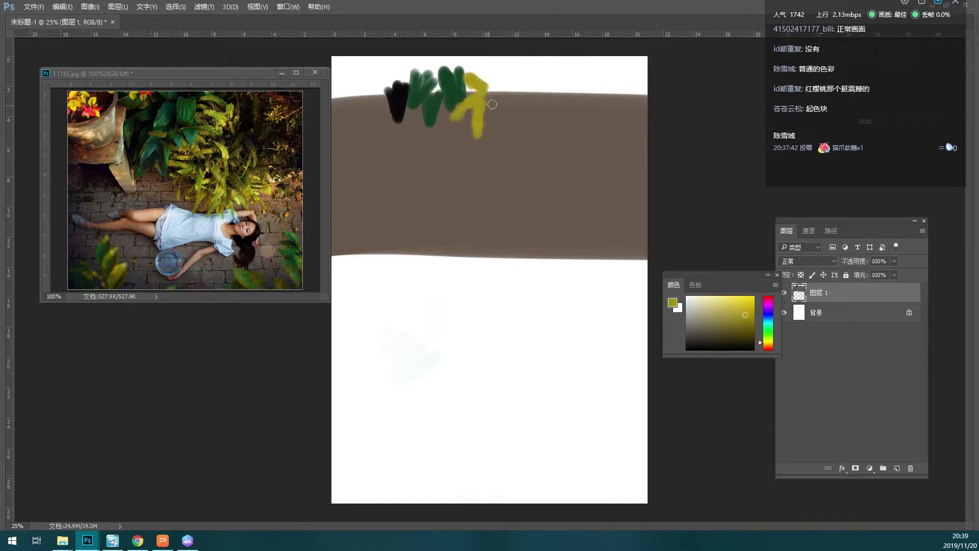
drag(503, 98, 492, 127)
mouse_move(507, 76)
mouse_down()
mouse_move(497, 122)
mouse_move(522, 91)
mouse_up()
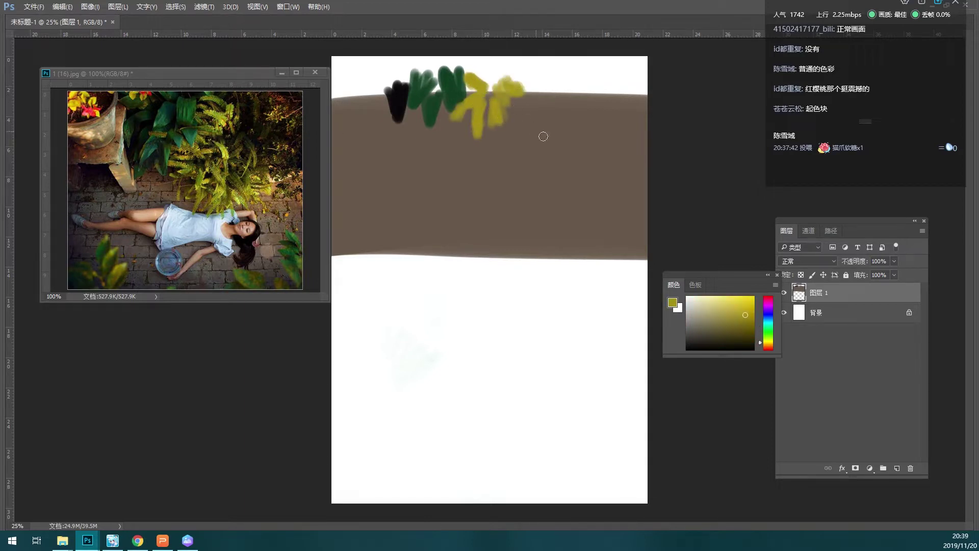
key(bracketright)
key(bracketright)
key(bracketright)
click(507, 102)
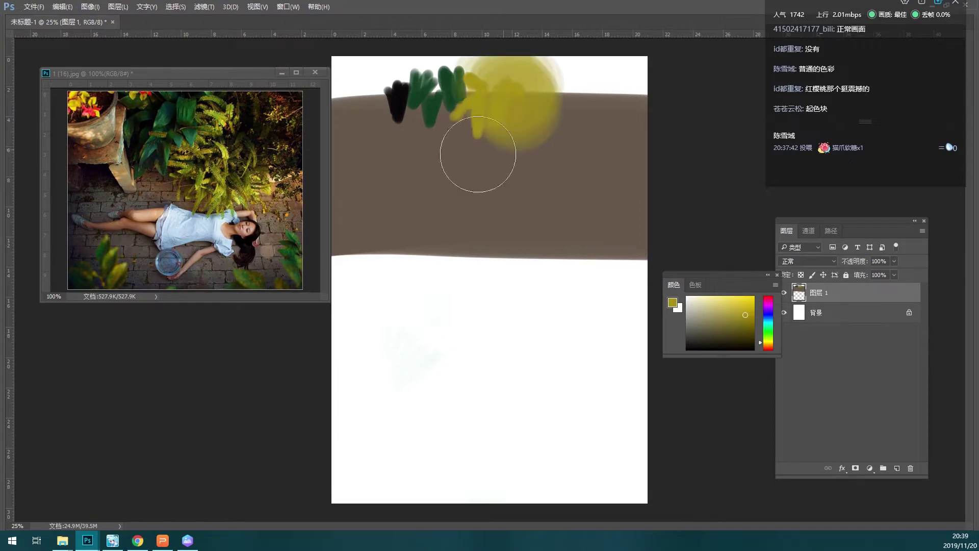
- Add a large dark brown blob at the top right, undoing a stray dab and a trial stroke
alt+click(293, 131)
drag(561, 97, 611, 89)
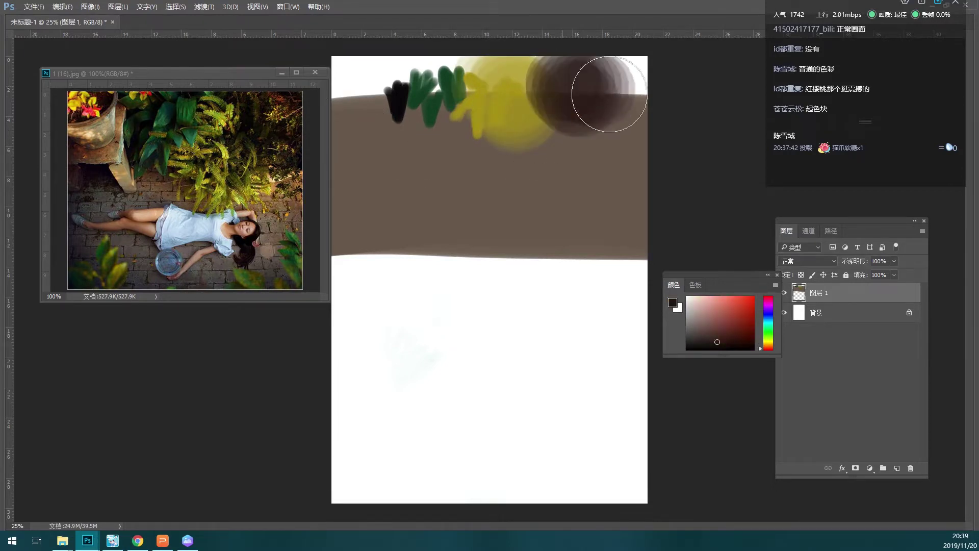
alt+click(119, 257)
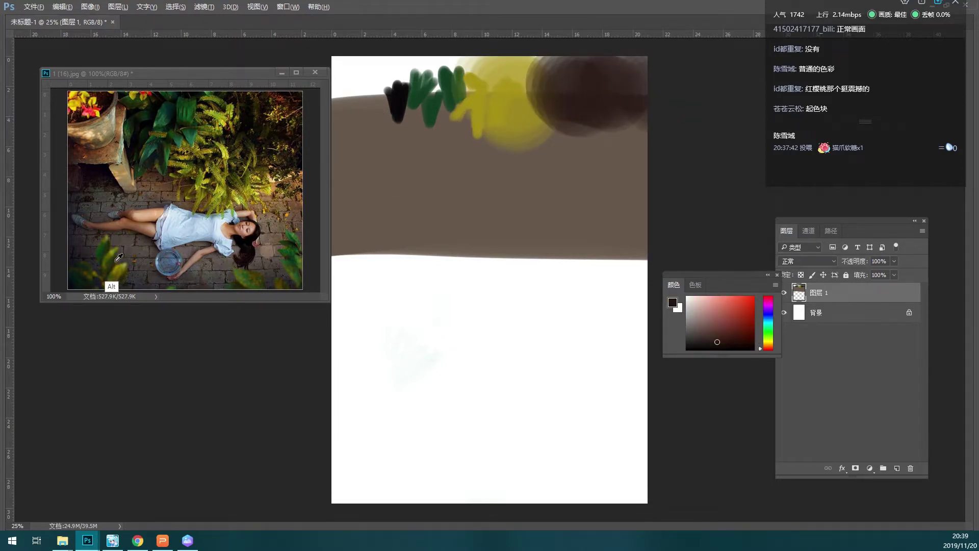
click(412, 246)
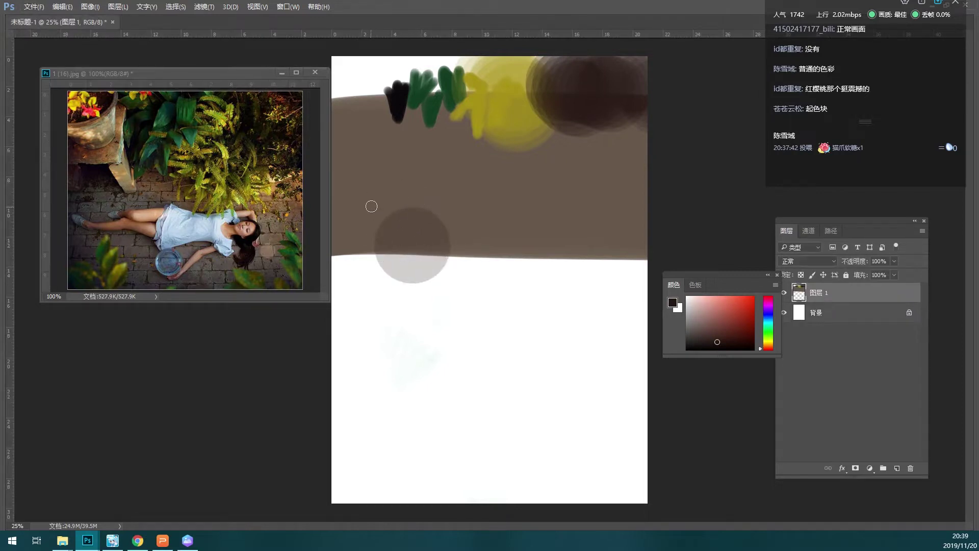
key(ctrl+z)
mouse_move(377, 208)
mouse_down()
mouse_move(375, 252)
mouse_move(373, 237)
mouse_up()
key(ctrl+z)
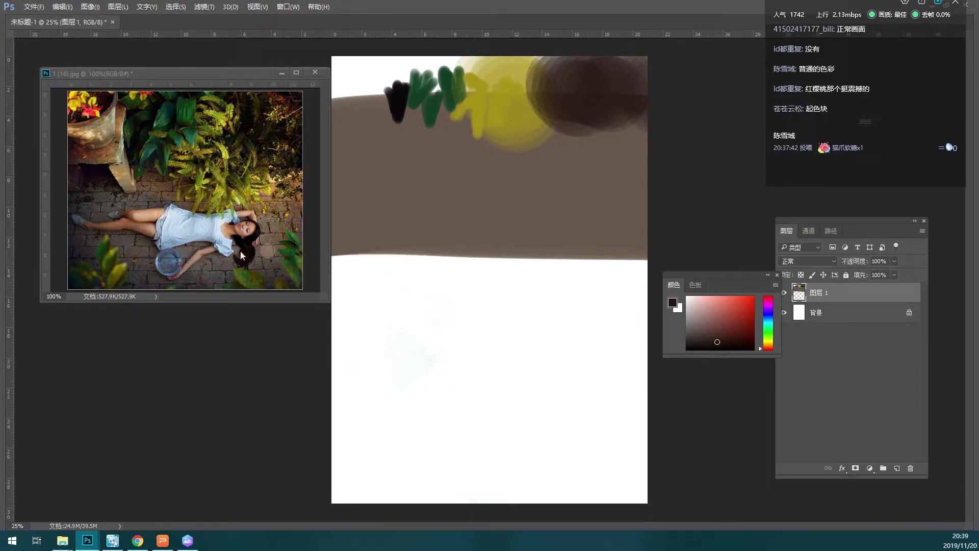
- Paint dark green grass clumps along the path's lower-left and lower-right edges
alt+click(118, 298)
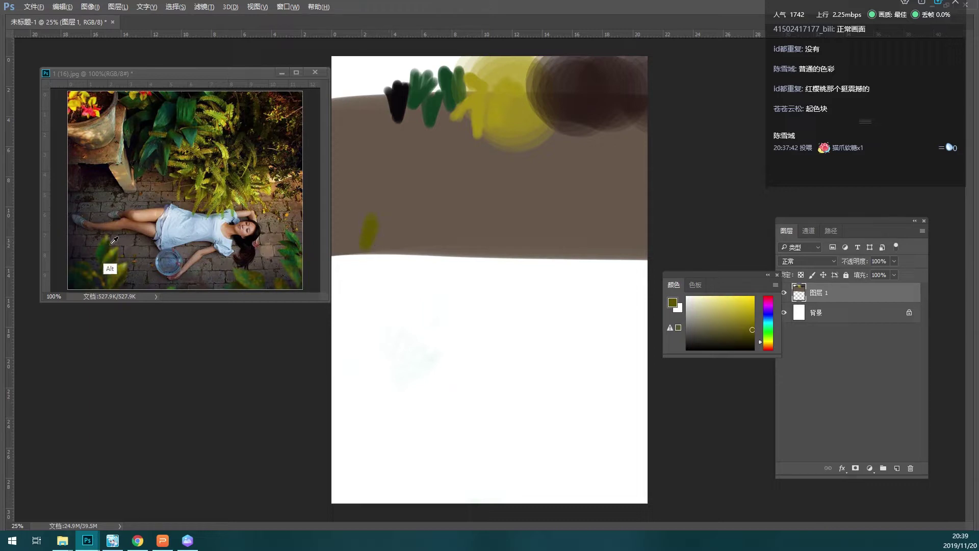
alt+click(104, 278)
drag(370, 249, 375, 217)
mouse_move(378, 258)
mouse_down()
mouse_move(379, 224)
mouse_move(354, 224)
mouse_up()
mouse_move(341, 260)
mouse_down()
mouse_move(339, 232)
mouse_move(377, 255)
mouse_up()
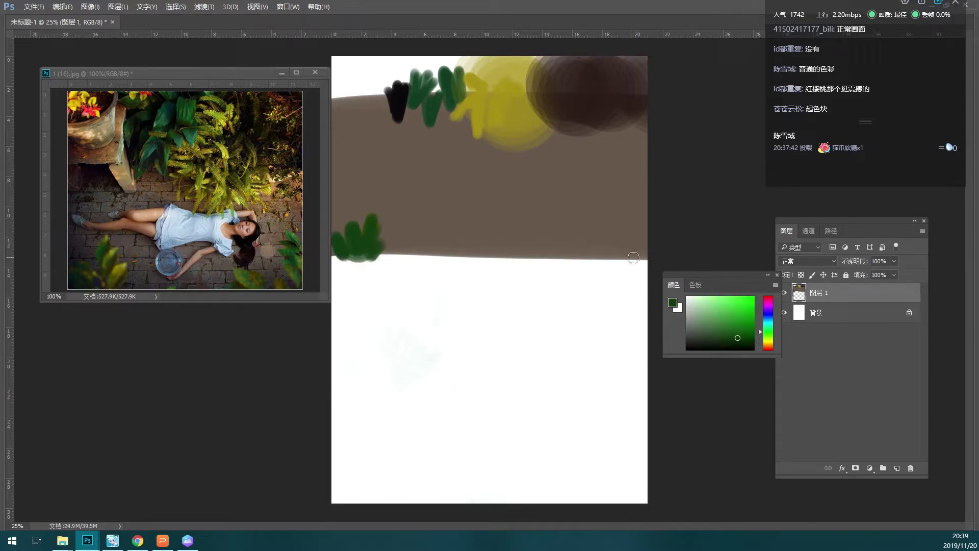
mouse_move(632, 256)
mouse_down()
mouse_move(601, 236)
mouse_move(615, 215)
mouse_up()
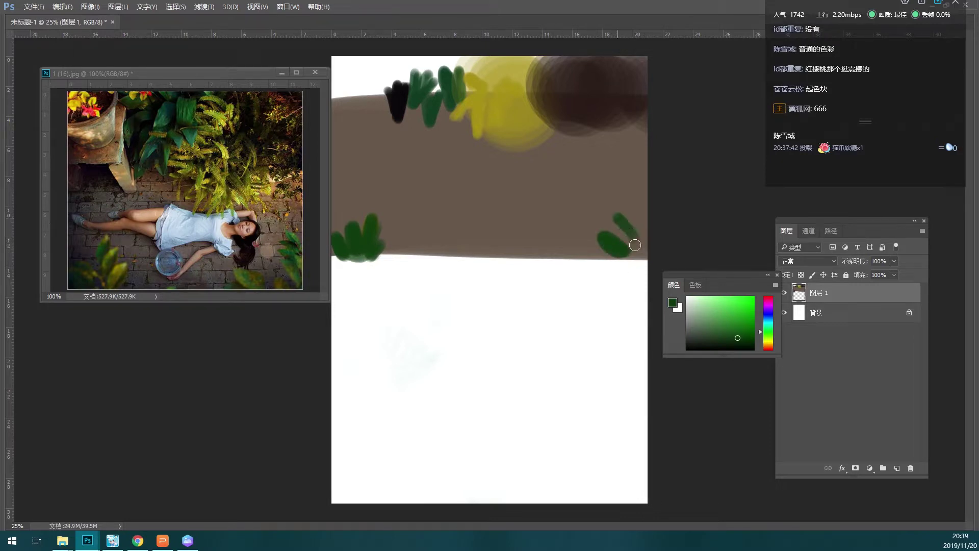
drag(632, 252, 646, 223)
mouse_move(601, 258)
mouse_down()
mouse_move(568, 246)
mouse_move(591, 258)
mouse_up()
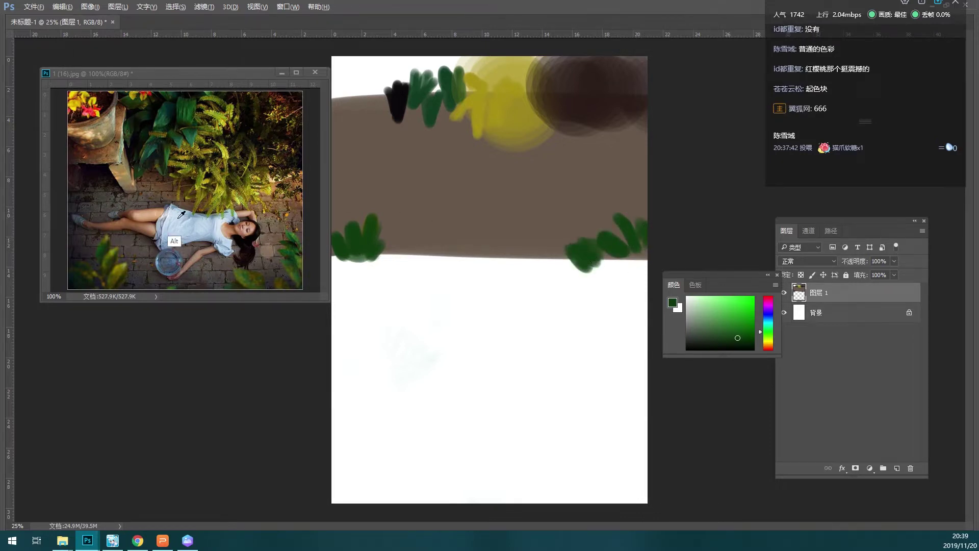
alt+click(178, 217)
- Paint the light-blue dress, a dark hair spot, and the girl's skin-toned head and arm
mouse_move(459, 189)
mouse_down()
mouse_move(512, 191)
mouse_move(457, 214)
mouse_move(459, 222)
mouse_move(497, 202)
mouse_move(488, 206)
mouse_move(536, 198)
mouse_up()
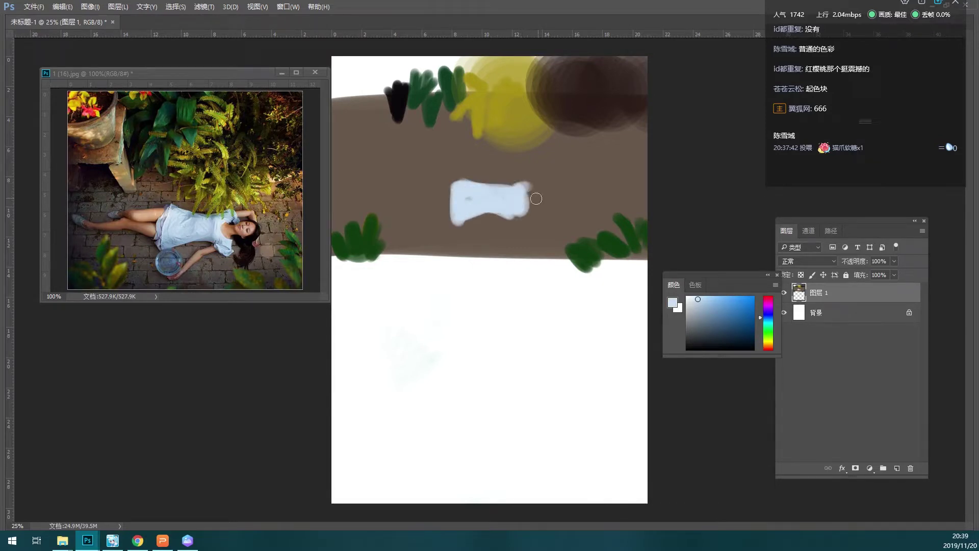
alt+click(260, 253)
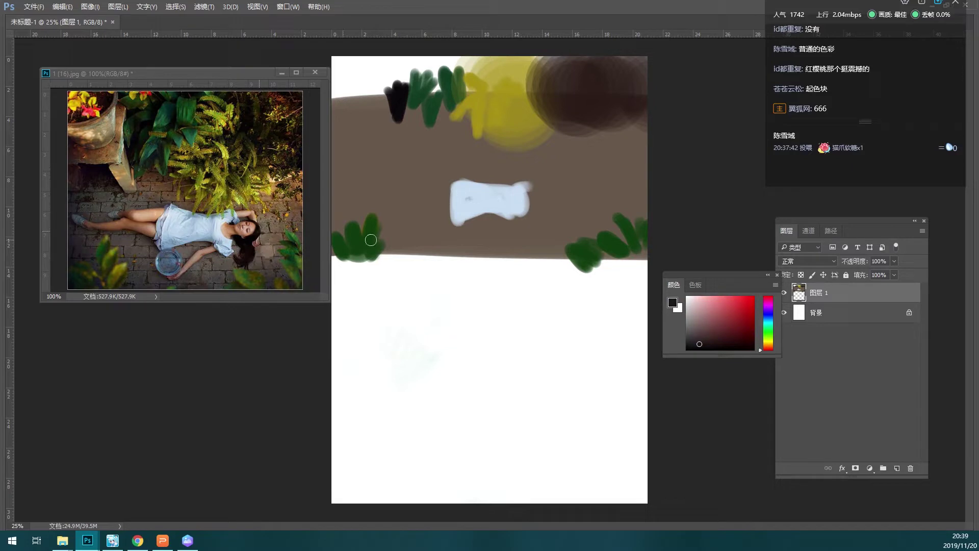
click(550, 198)
alt+click(229, 255)
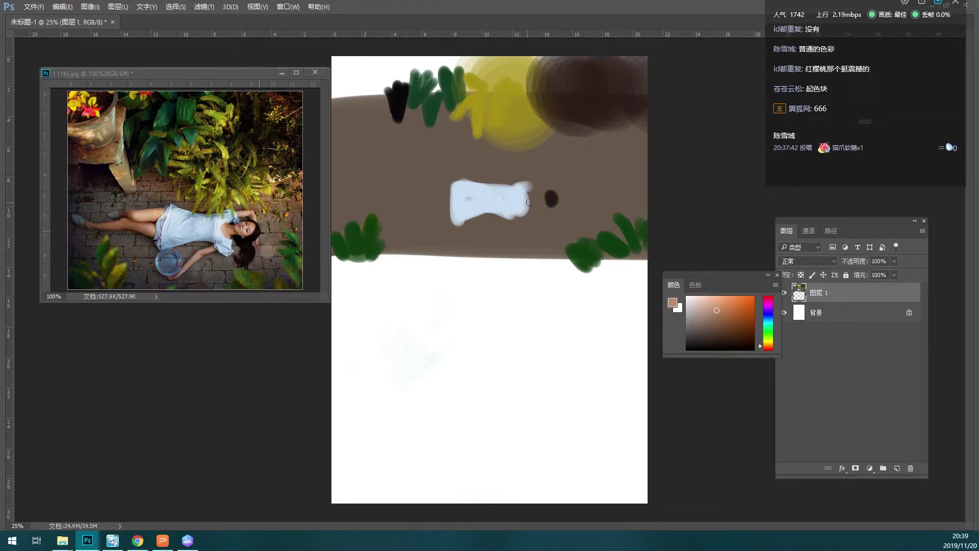
drag(530, 201, 548, 182)
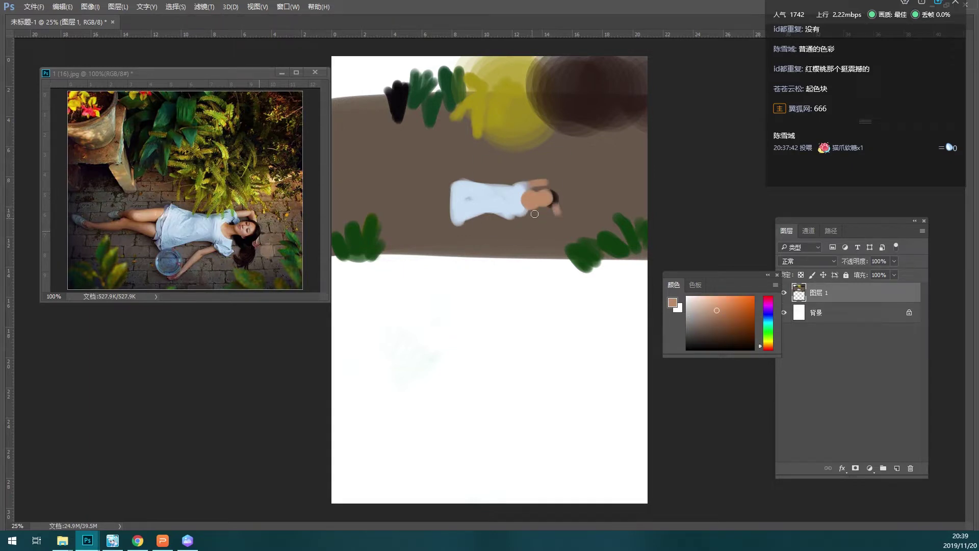
drag(528, 223, 469, 243)
- Paint the blue-grey bowl, the peach legs and feet, and a beige blob at the top-left
alt+click(171, 268)
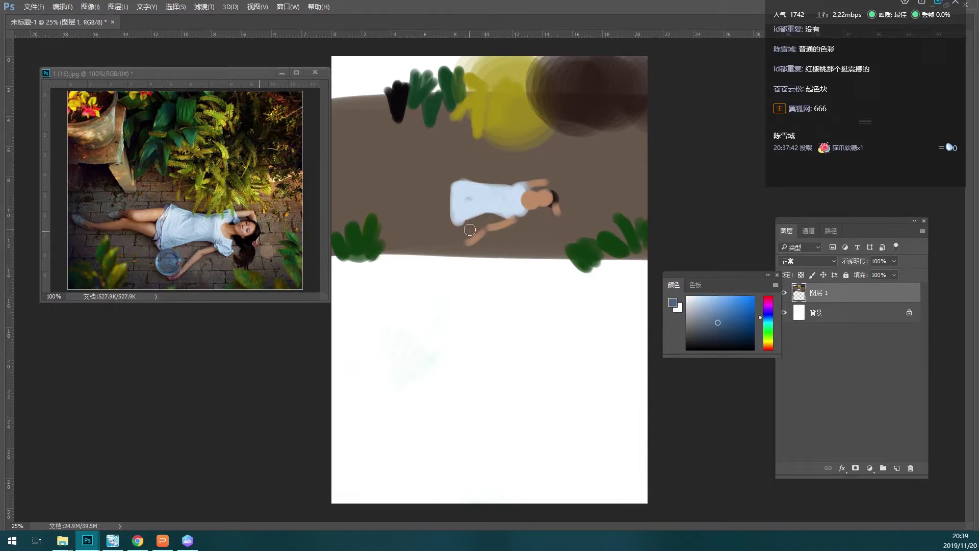
drag(469, 230, 464, 233)
alt+click(532, 228)
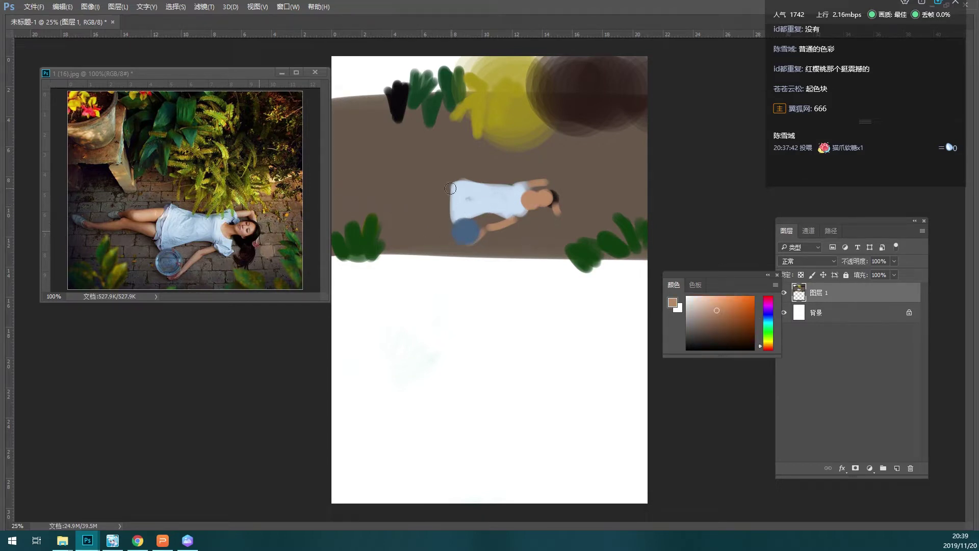
mouse_move(438, 195)
mouse_down()
mouse_move(400, 195)
mouse_move(446, 208)
mouse_move(398, 201)
mouse_up()
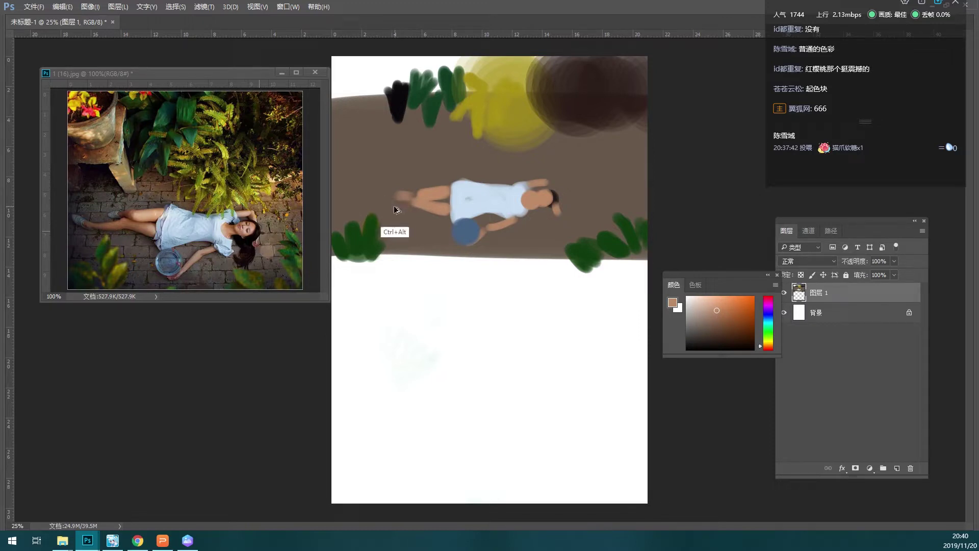
drag(395, 206, 396, 204)
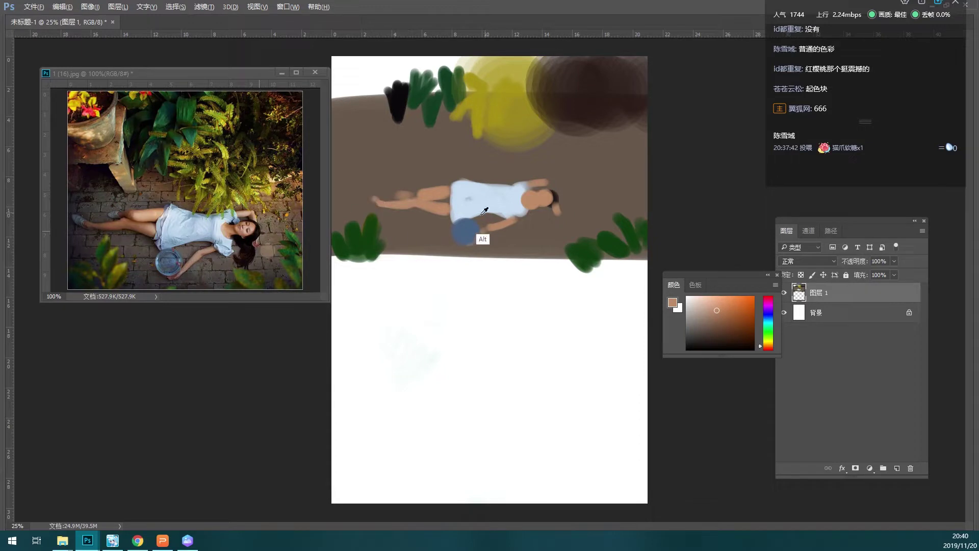
alt+click(466, 239)
alt+click(139, 156)
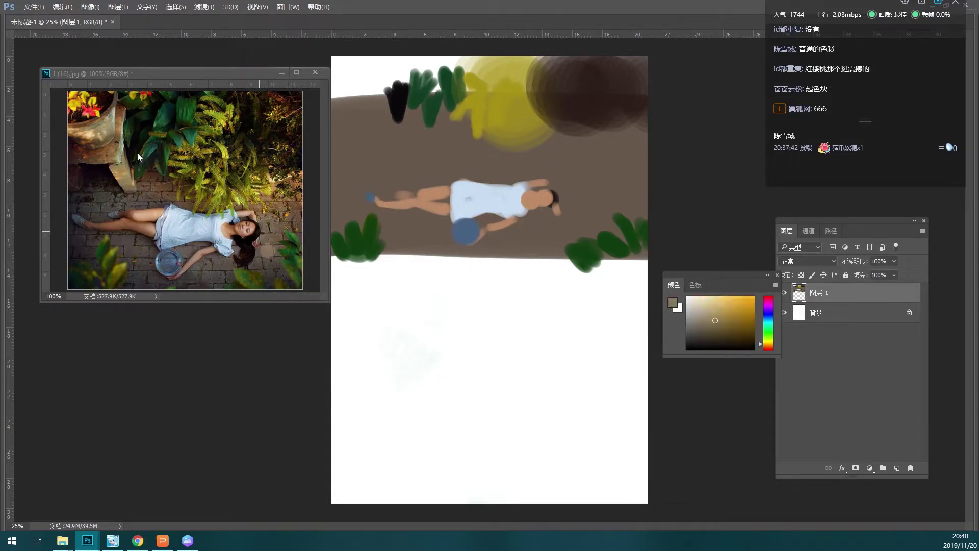
drag(359, 94, 353, 80)
- Add a dark brown blob and a near-black stroke to the painting's top-left corner
alt+click(120, 106)
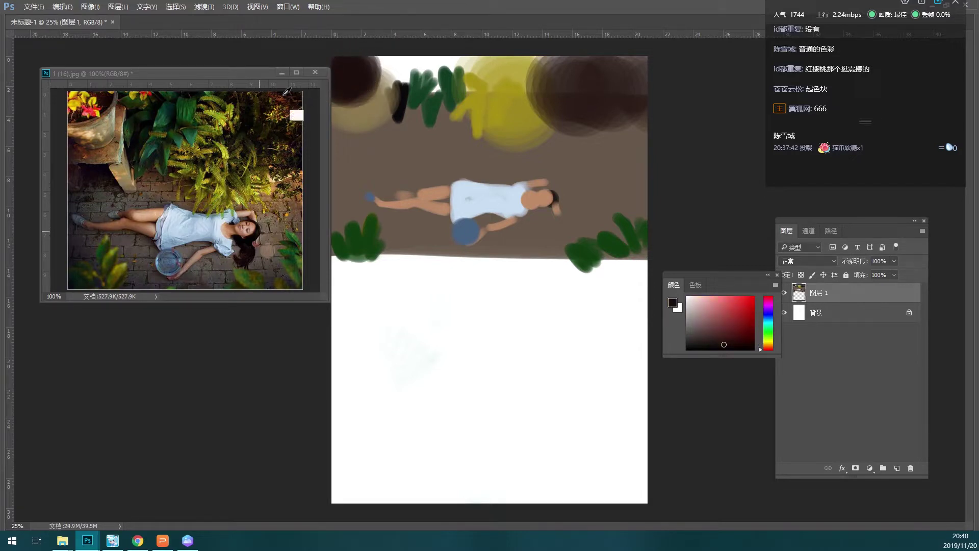
alt+click(151, 133)
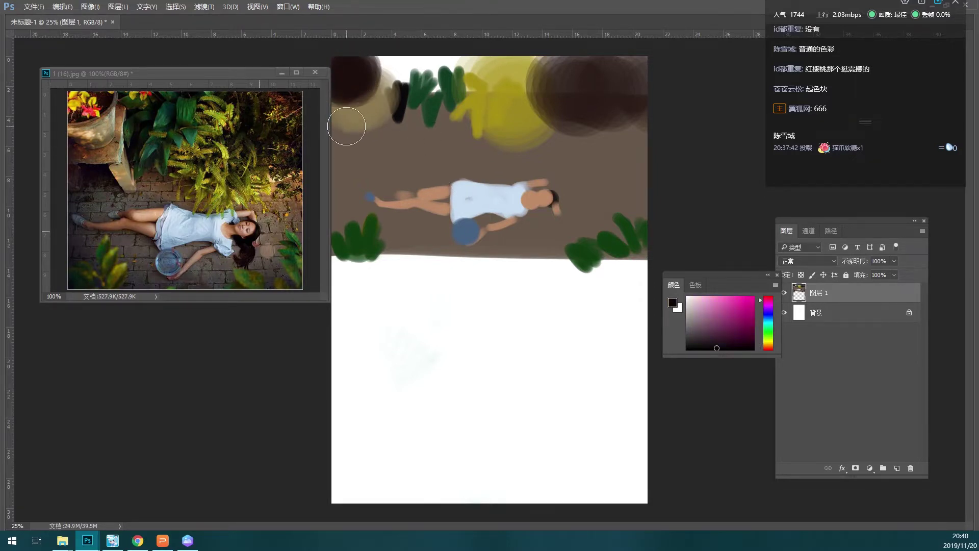
key(p)
key(b)
drag(344, 132, 384, 153)
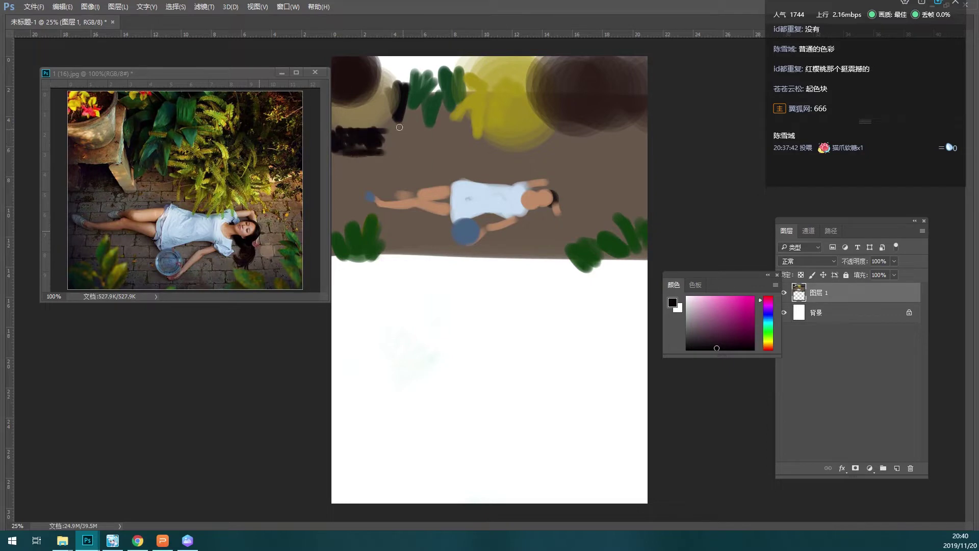
alt+click(388, 135)
alt+click(398, 137)
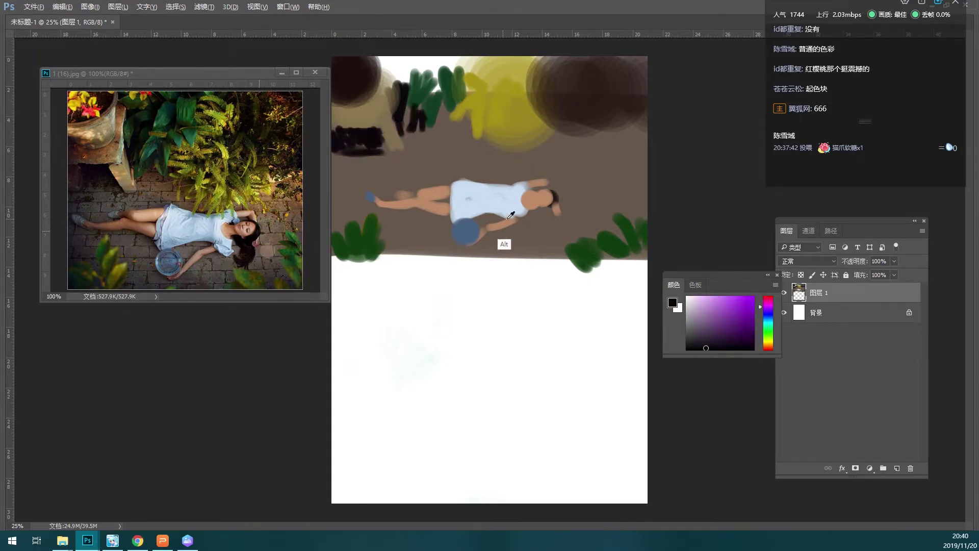
alt+click(505, 243)
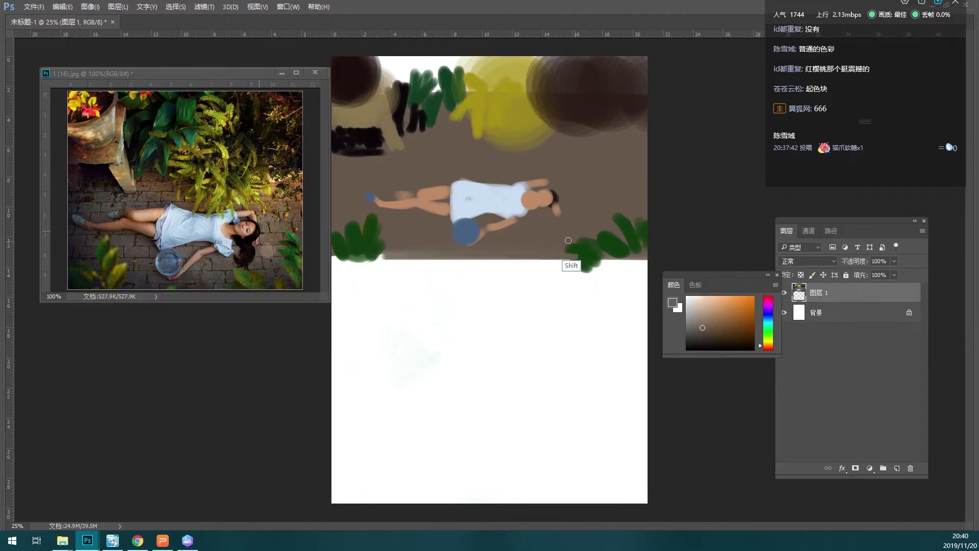
- Extend the girl's near-black hair downward and try several colours, settling on dark olive green
alt+click(242, 224)
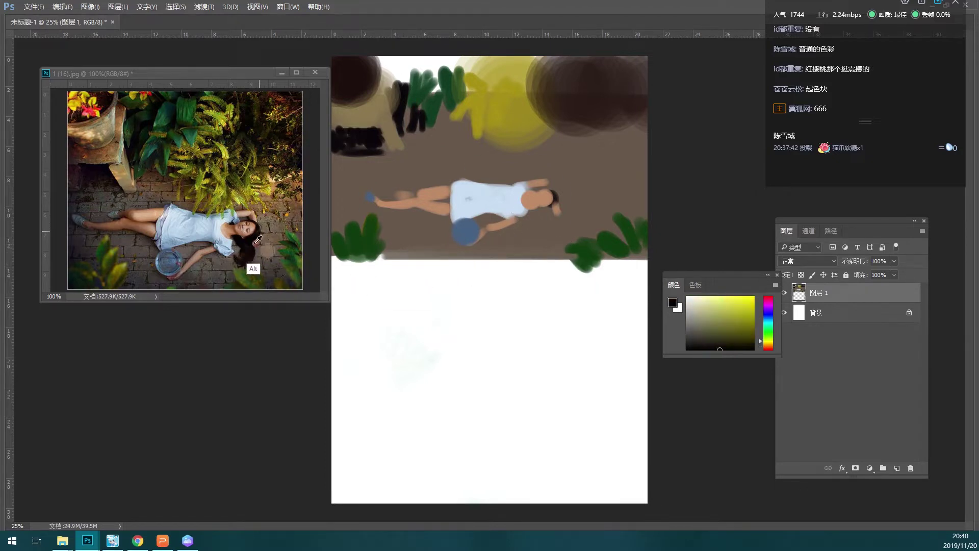
alt+click(255, 240)
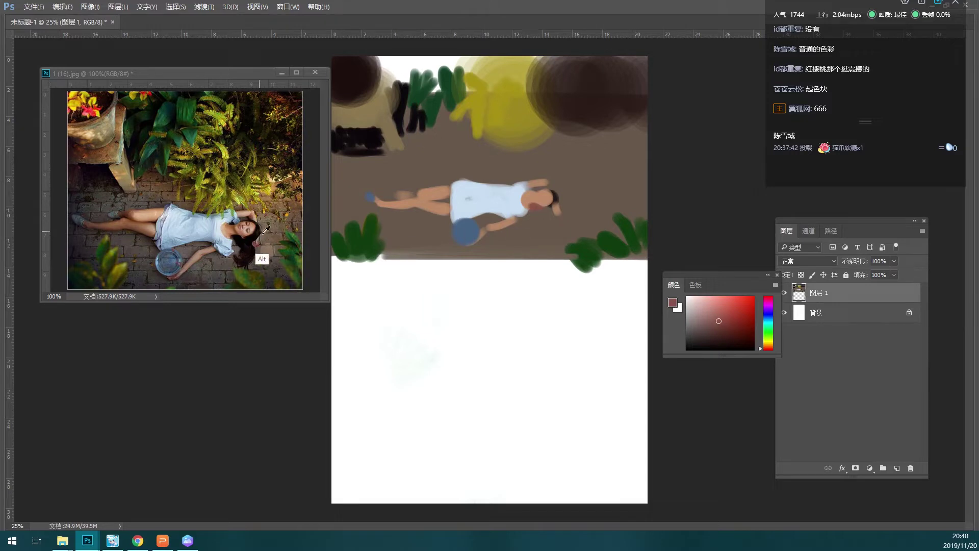
alt+click(248, 265)
drag(551, 211, 546, 226)
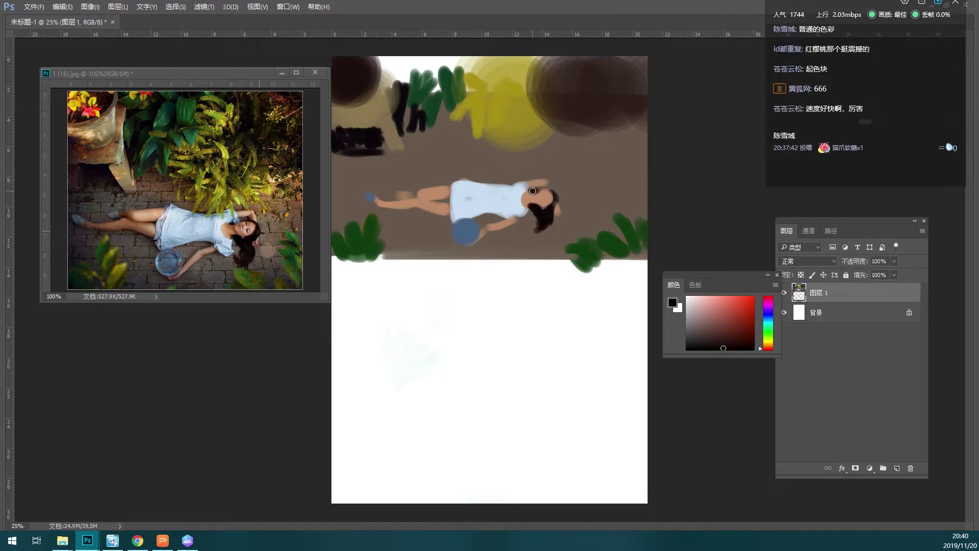
alt+click(546, 206)
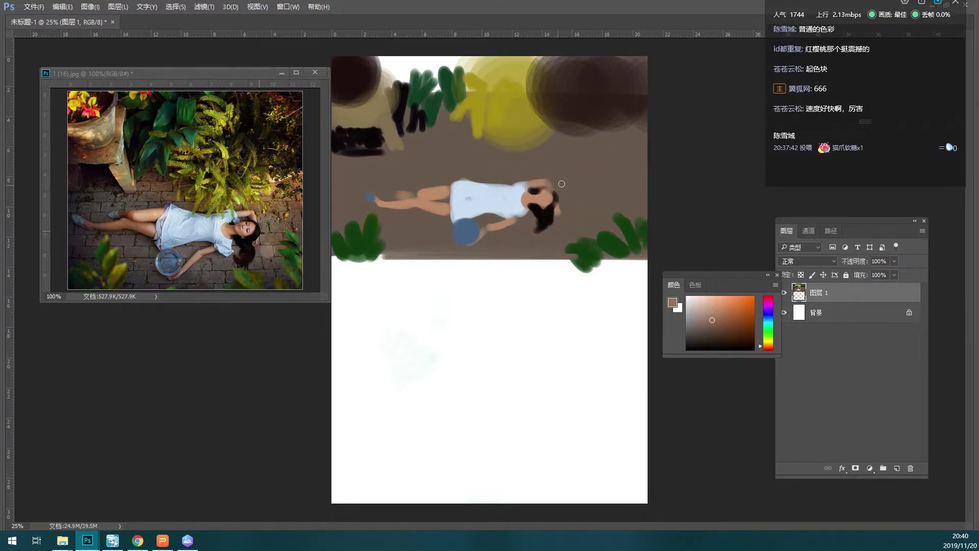
alt+click(507, 207)
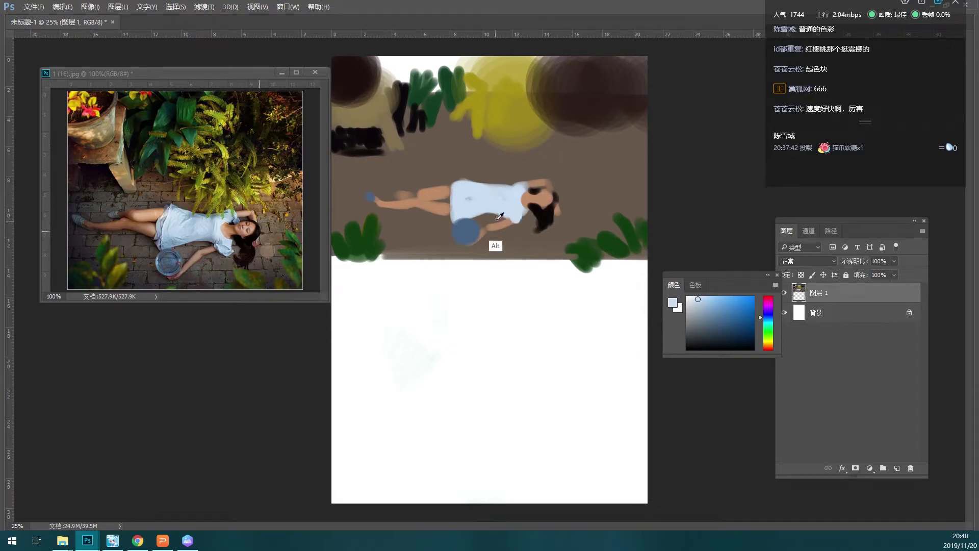
alt+click(489, 238)
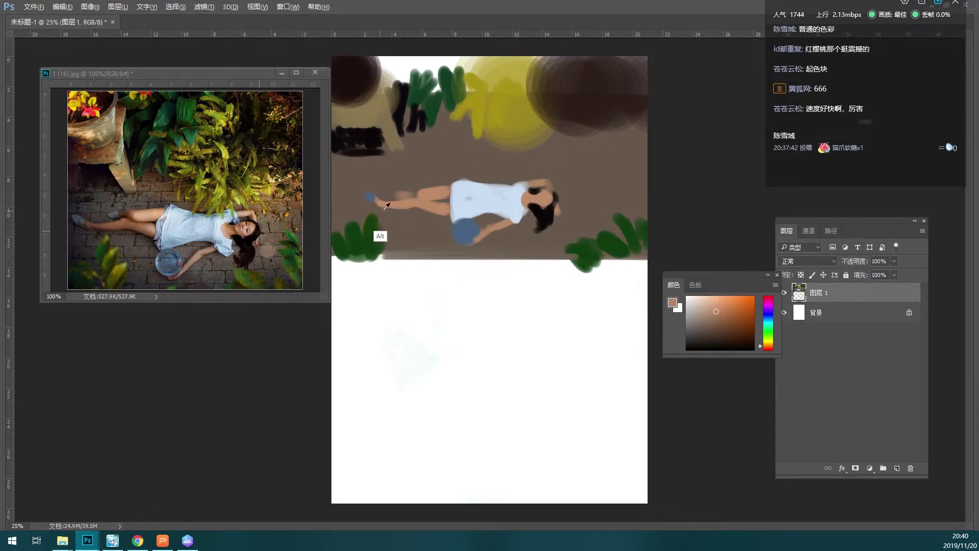
alt+click(426, 211)
alt+click(199, 196)
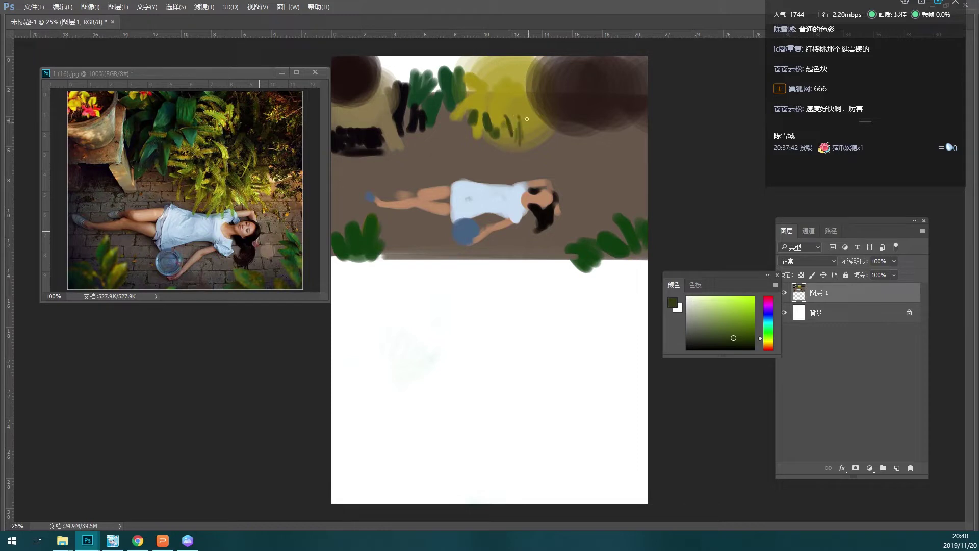
- Brush olive strokes into the foliage and over the dark brown blob at the top right
alt+click(510, 141)
mouse_move(500, 167)
mouse_down()
mouse_move(502, 143)
mouse_move(491, 135)
mouse_move(520, 143)
mouse_up()
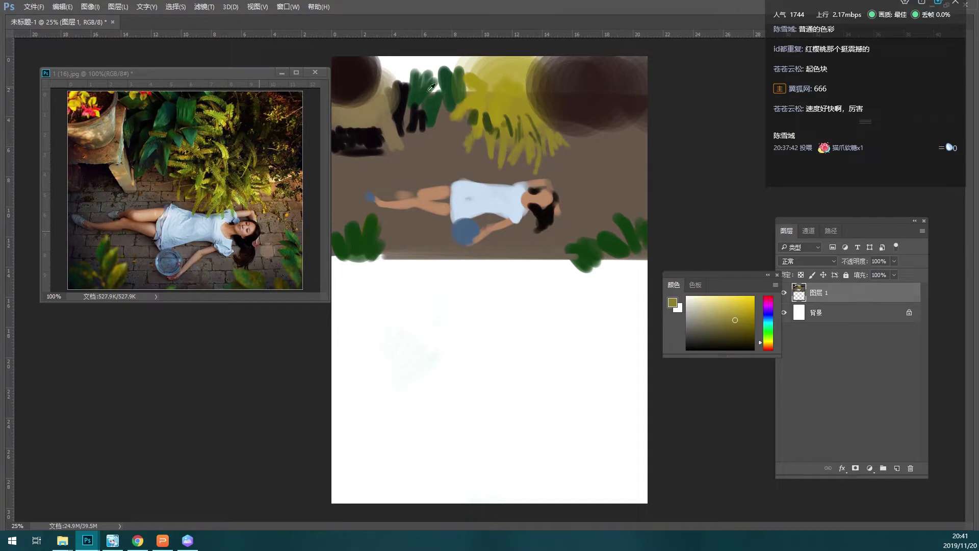
alt+click(227, 159)
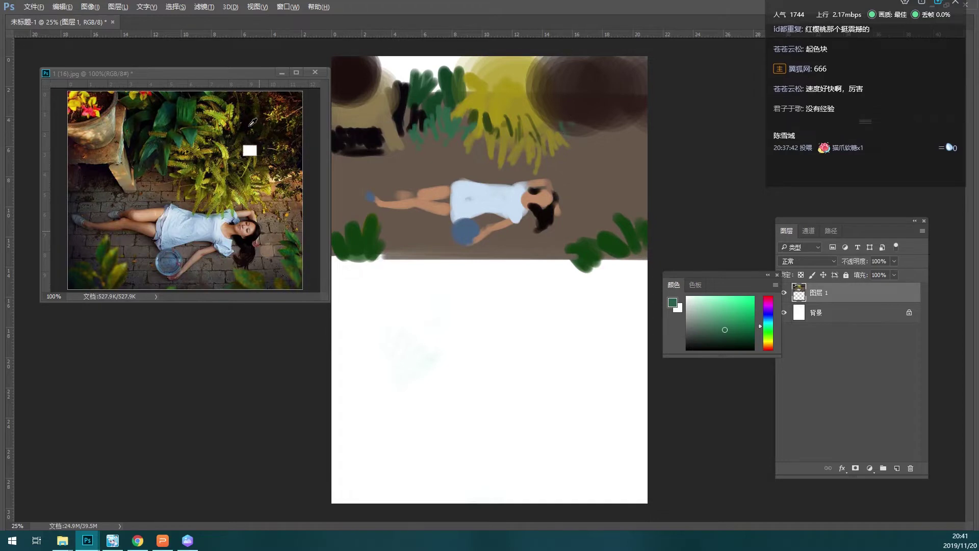
alt+click(250, 152)
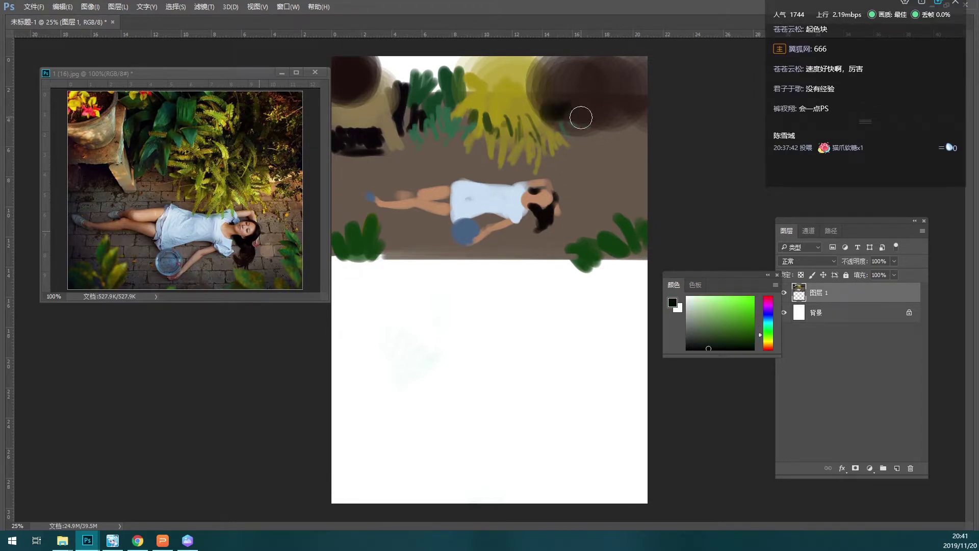
alt+click(536, 95)
mouse_move(515, 79)
mouse_down()
mouse_move(557, 87)
mouse_move(629, 132)
mouse_up()
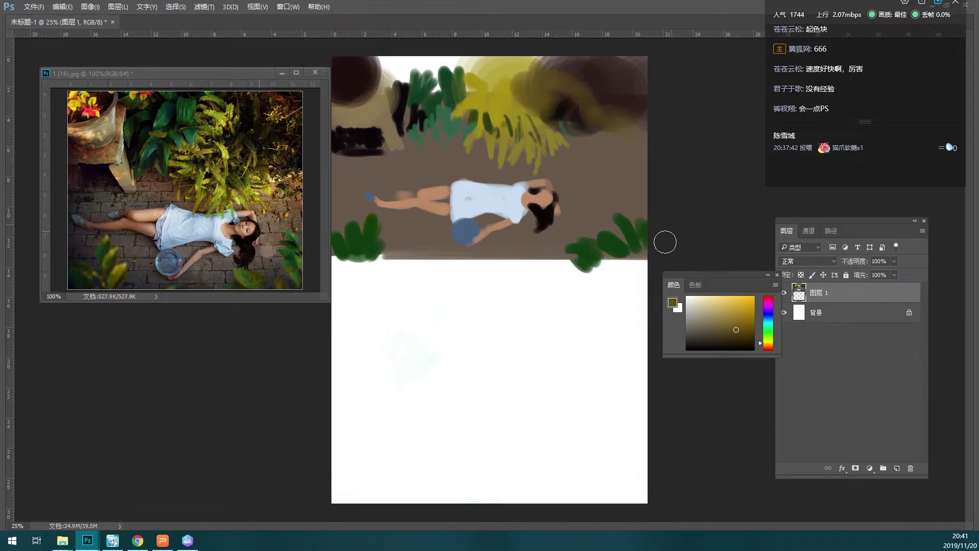
- Paint dark green grass blades at the path's right, then lasso-select the reclining girl
click(299, 237)
click(621, 213)
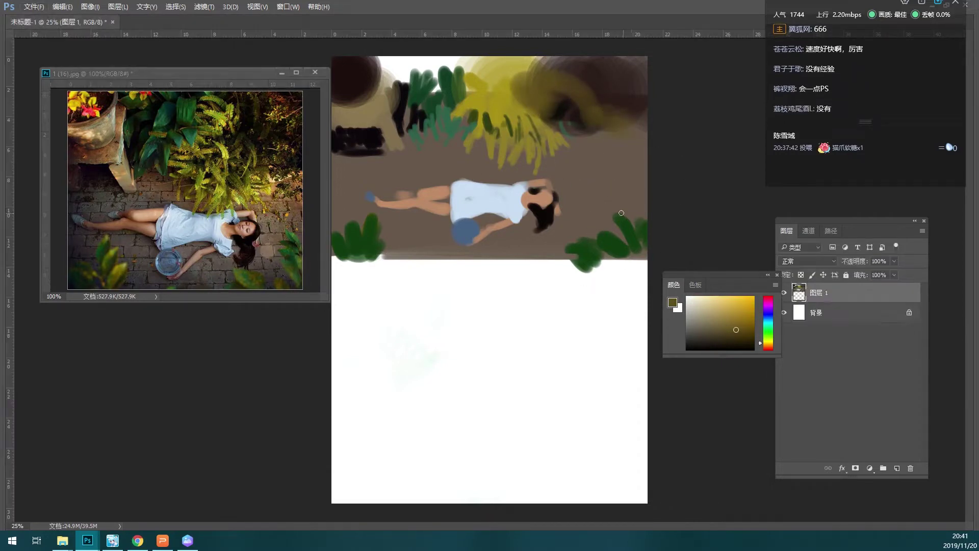
alt+click(626, 249)
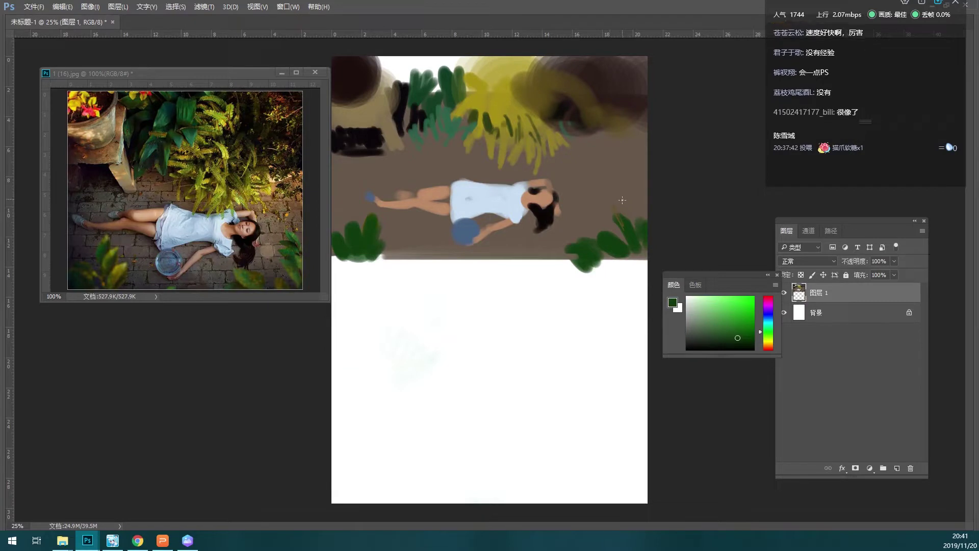
mouse_move(632, 225)
mouse_down()
mouse_move(613, 194)
mouse_move(598, 228)
mouse_up()
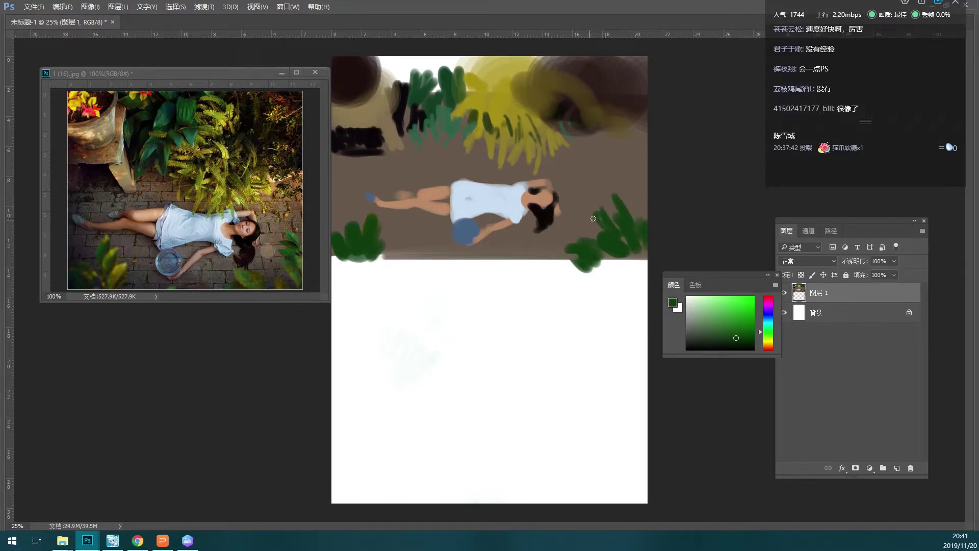
mouse_move(576, 181)
mouse_down()
mouse_move(576, 217)
mouse_move(577, 206)
mouse_up()
- Copy the girl to a new layer, scale it up toward the upper right, and merge it down
key(ctrl+t)
drag(578, 169, 607, 161)
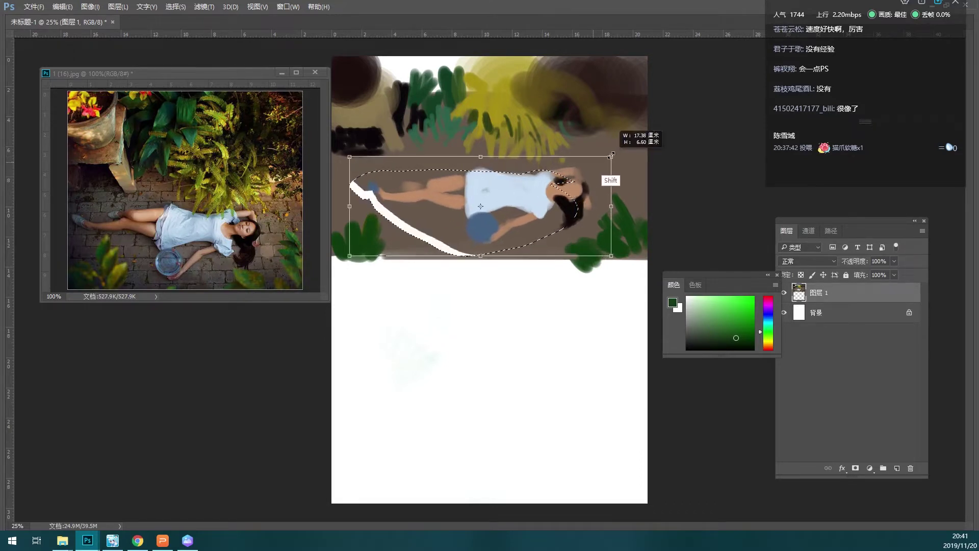
key(Escape)
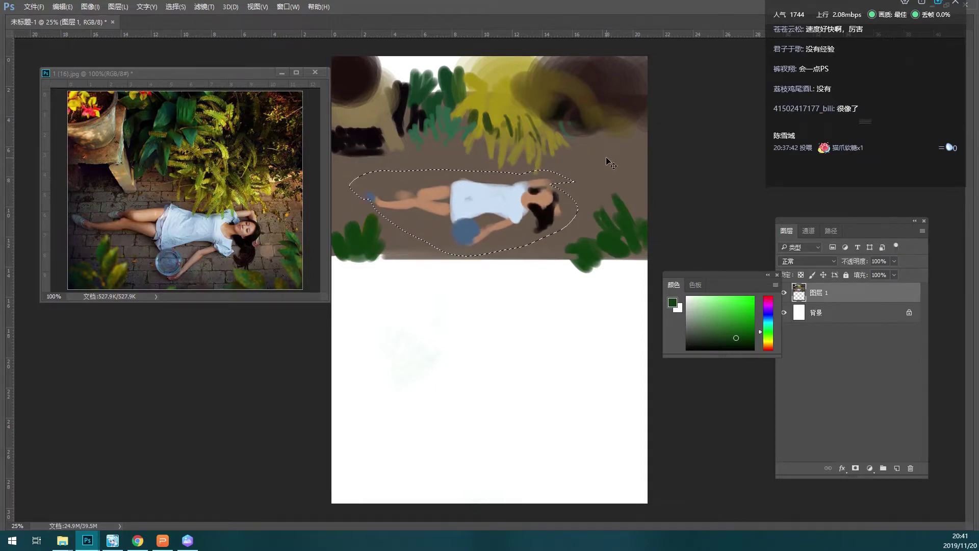
key(ctrl+j)
key(ctrl+t)
drag(573, 173, 593, 157)
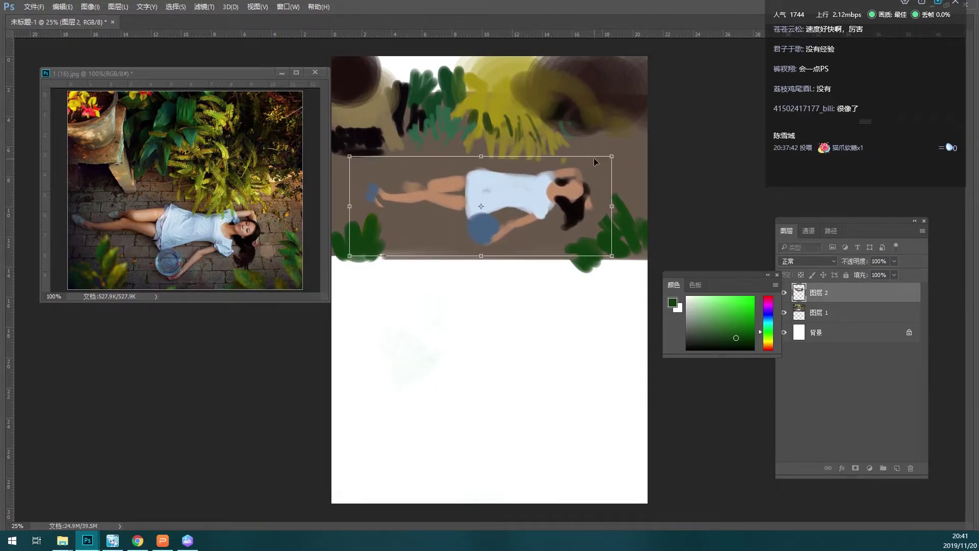
key(Return)
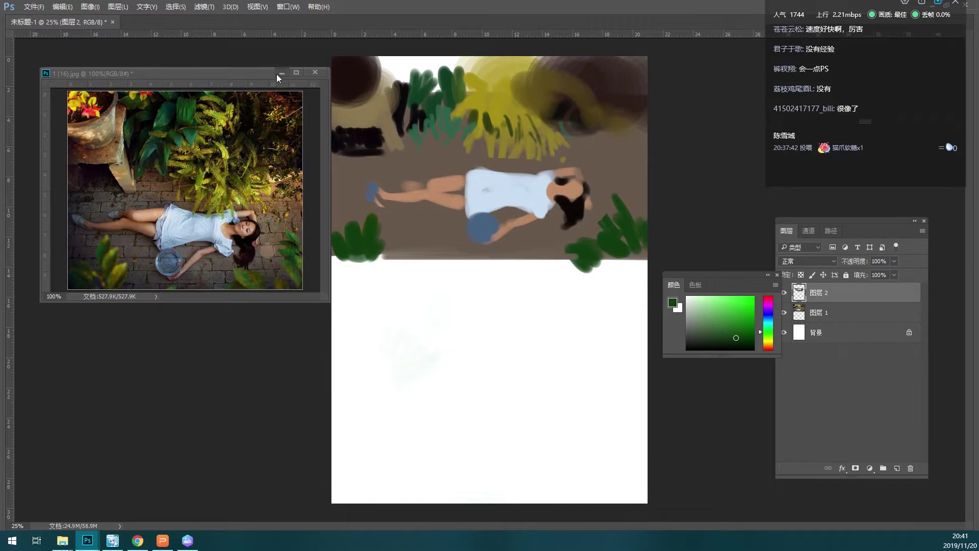
drag(276, 75, 264, 52)
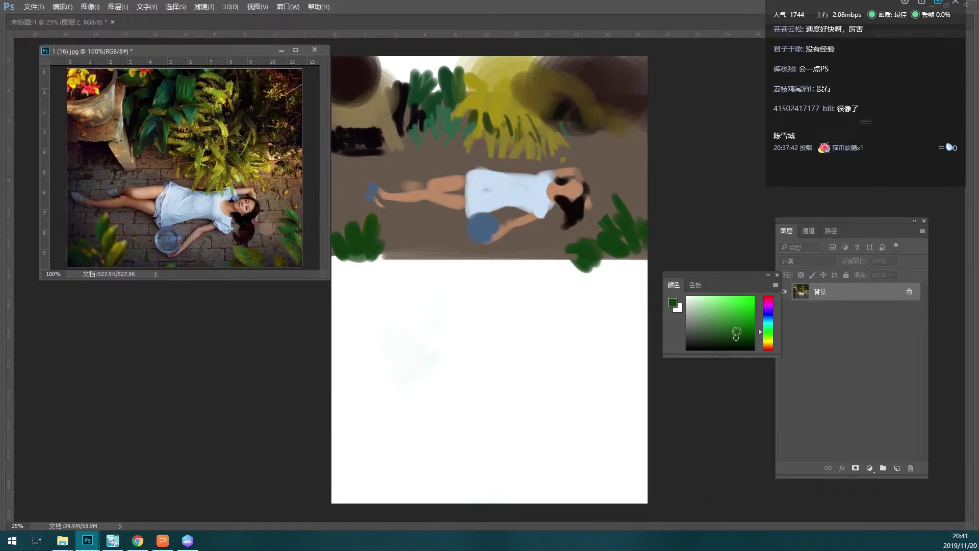
drag(782, 289, 800, 375)
click(595, 302)
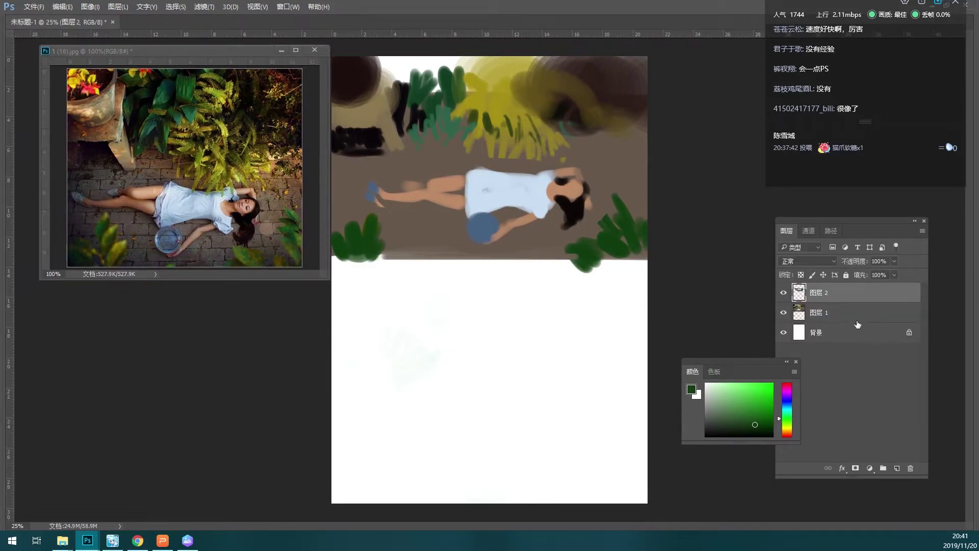
key(ctrl+e)
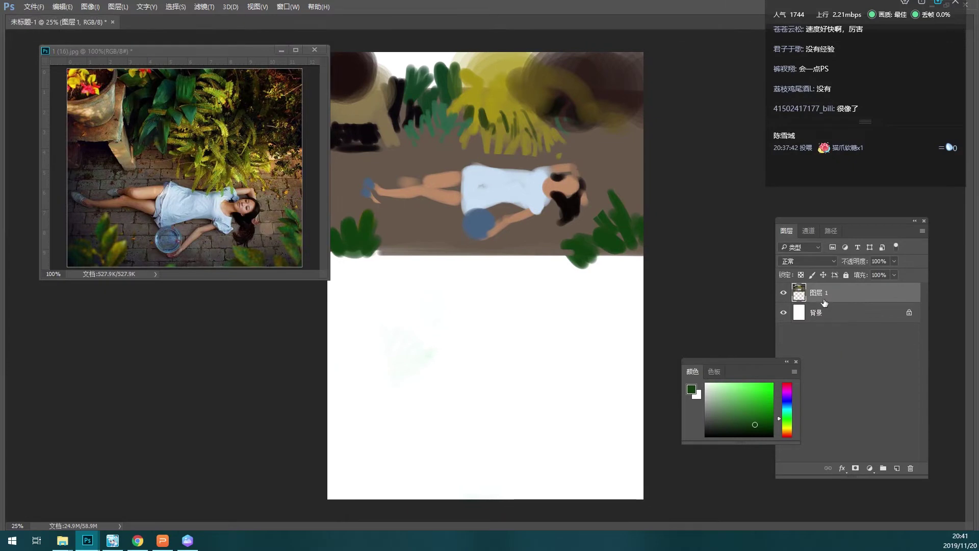
- Rename the painting layer to 1
double_click(821, 293)
text(ca)
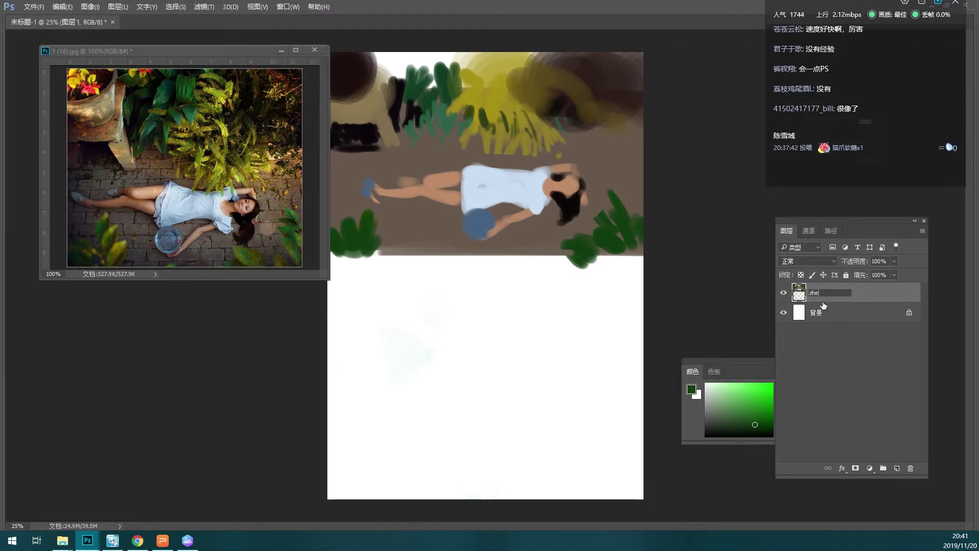
key(BackSpace)
key(BackSpace)
key(BackSpace)
text(1)
click(804, 366)
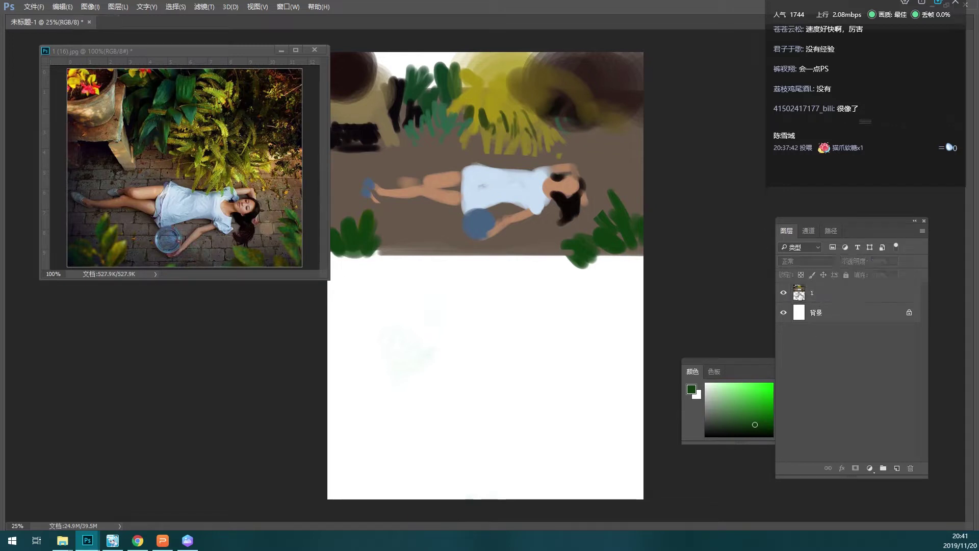
- Select layer 1 and place a copy of the painting in the canvas's lower half
click(552, 163)
key(Return)
click(521, 173)
click(417, 200)
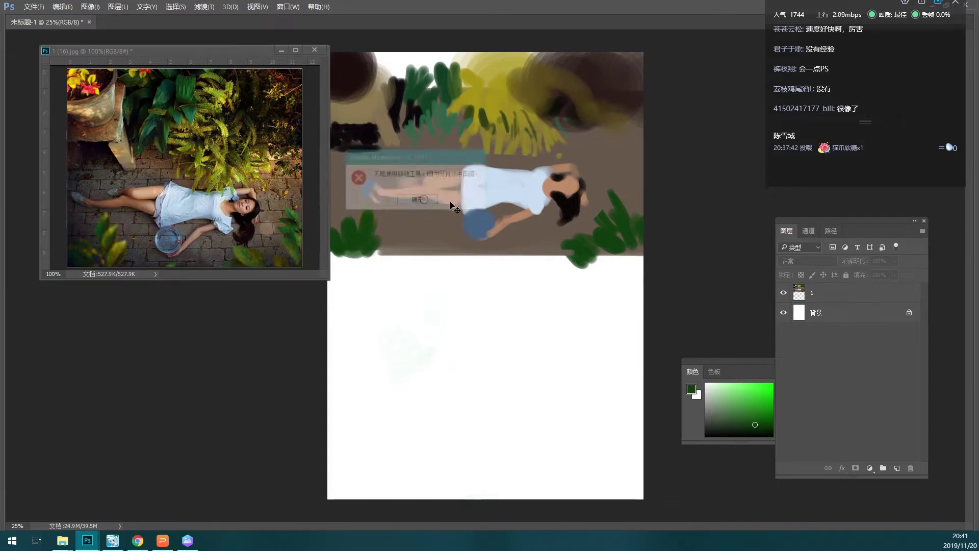
click(786, 300)
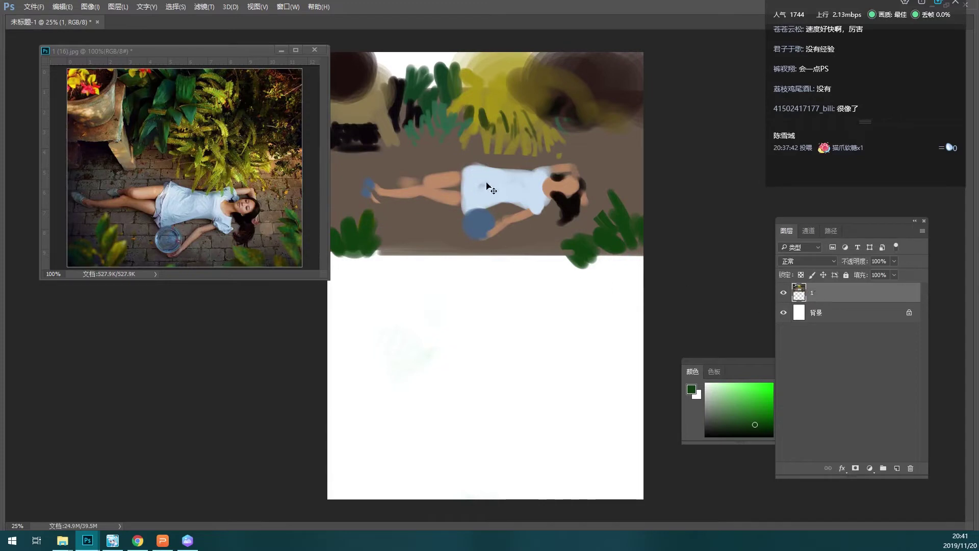
mouse_move(499, 188)
mouse_down()
mouse_move(503, 178)
mouse_move(503, 374)
mouse_move(496, 371)
mouse_up()
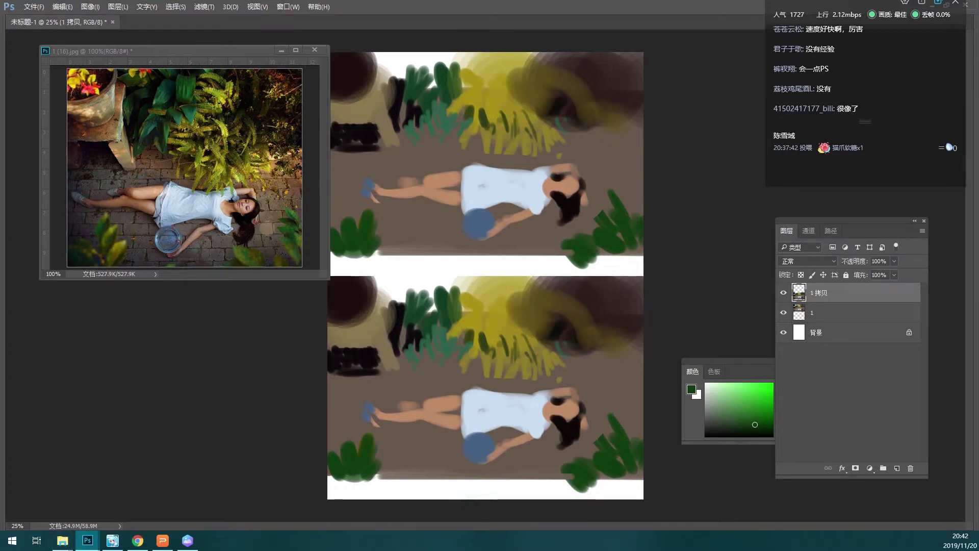
click(62, 540)
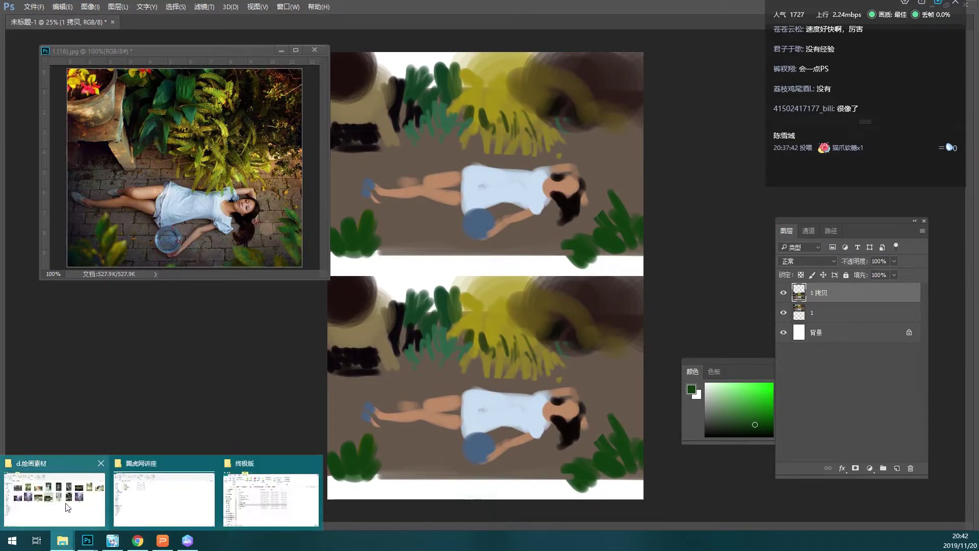
- Open 案例作品 (2).jpg from the A. 作品 folder in the photo viewer
click(67, 507)
click(36, 174)
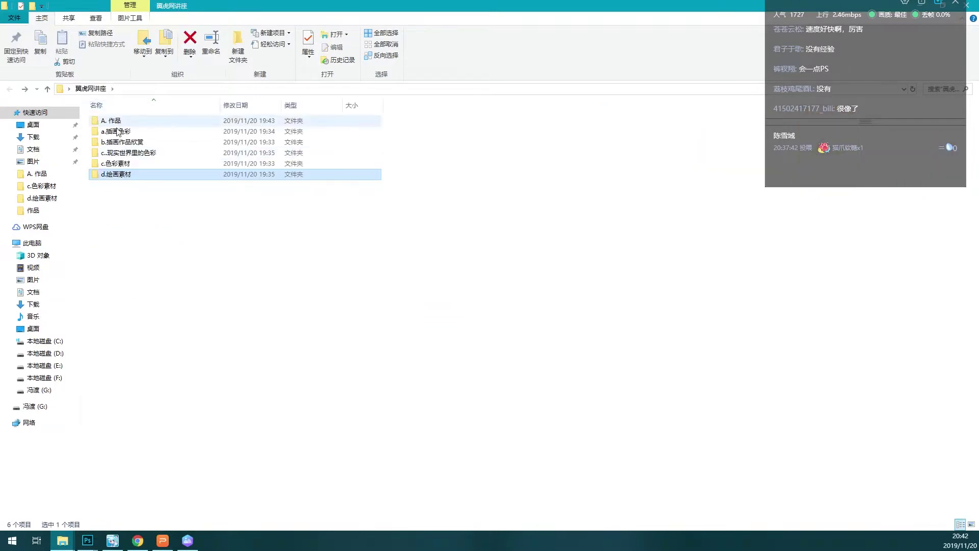
double_click(232, 143)
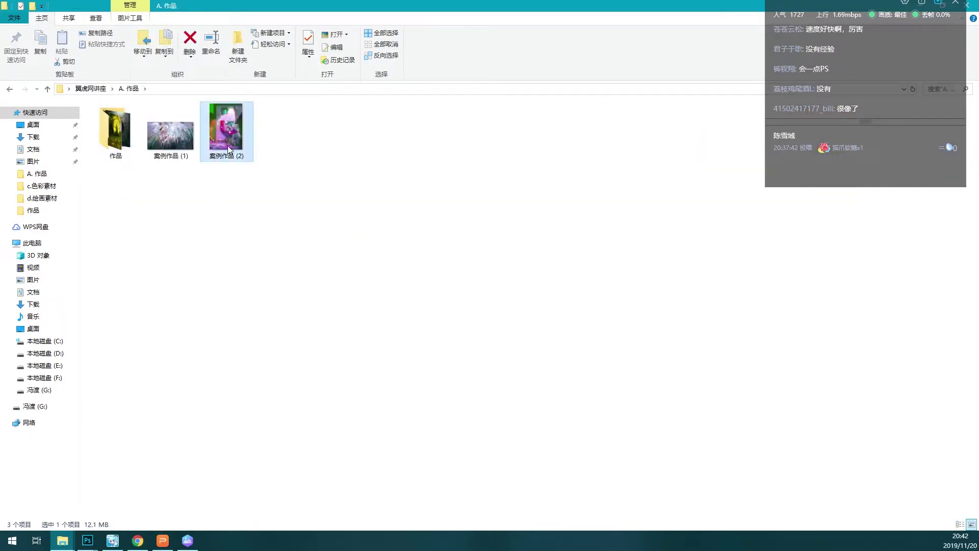
scroll(516, 158, up, 3)
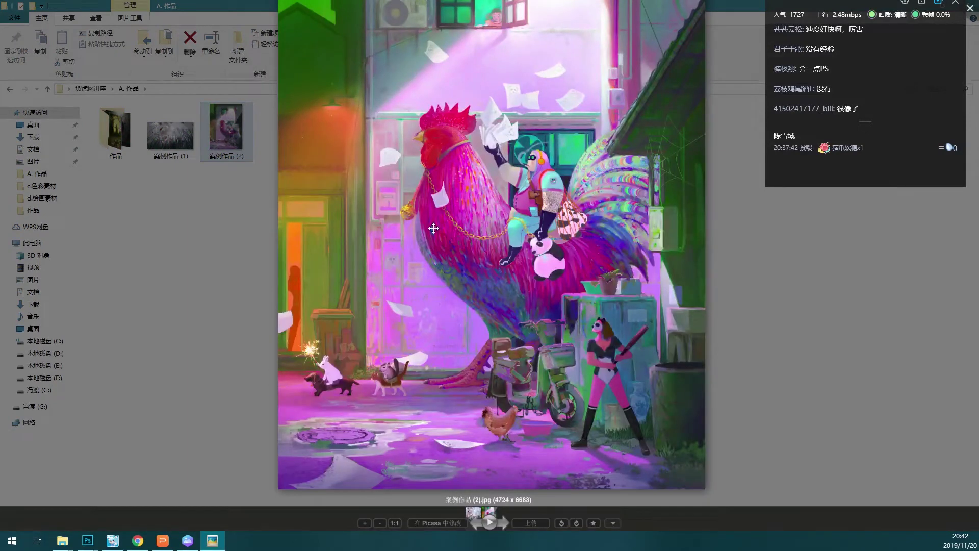
- Zoom in and out to inspect the 案例作品 (2) example artwork, then close the viewer
scroll(448, 131, up, 2)
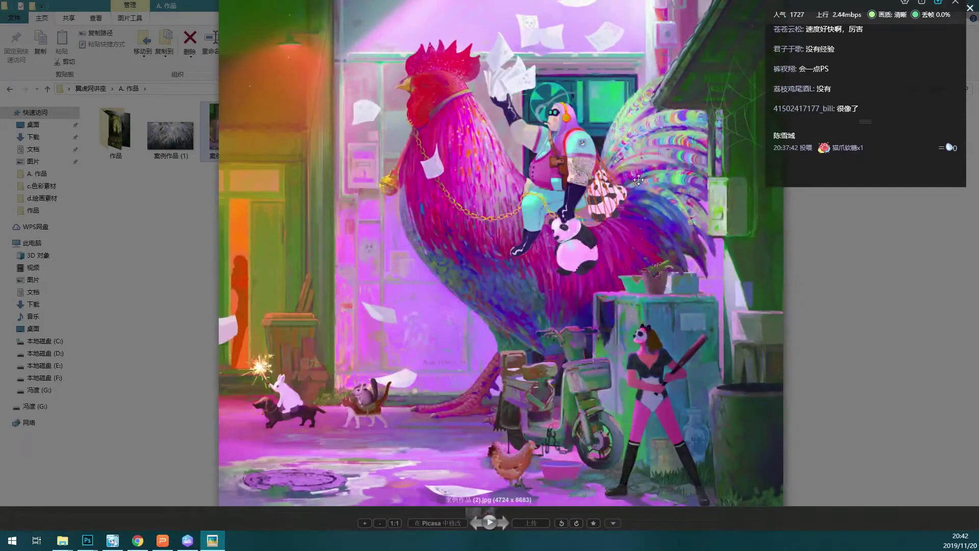
key(Escape)
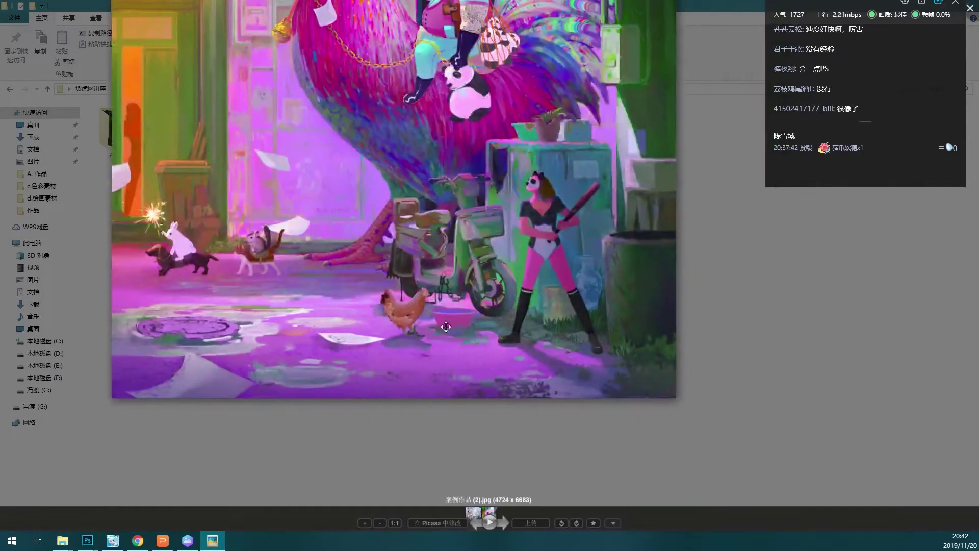
scroll(520, 271, down, 2)
scroll(504, 137, up, 2)
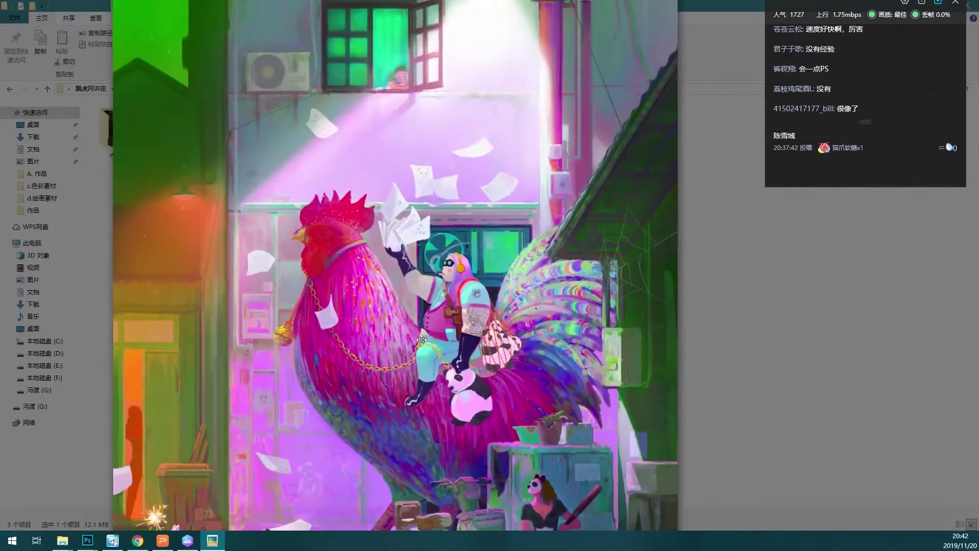
scroll(515, 237, up, 2)
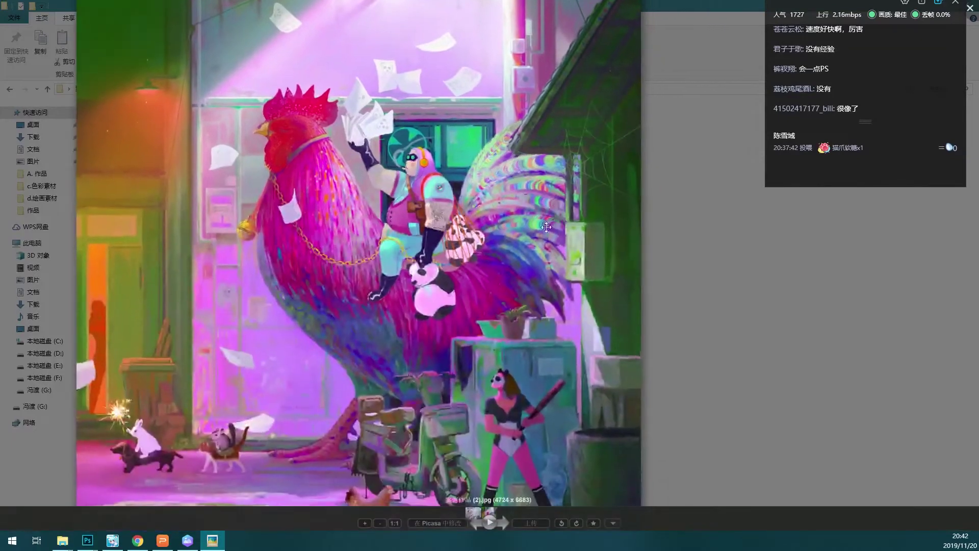
scroll(515, 237, up, 2)
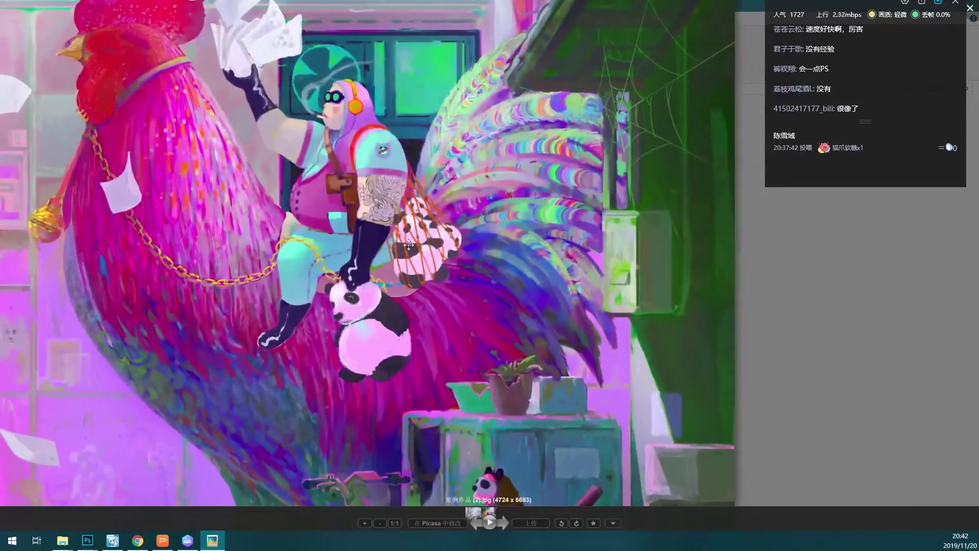
scroll(562, 165, up, 2)
scroll(562, 164, down, 1)
scroll(516, 218, down, 2)
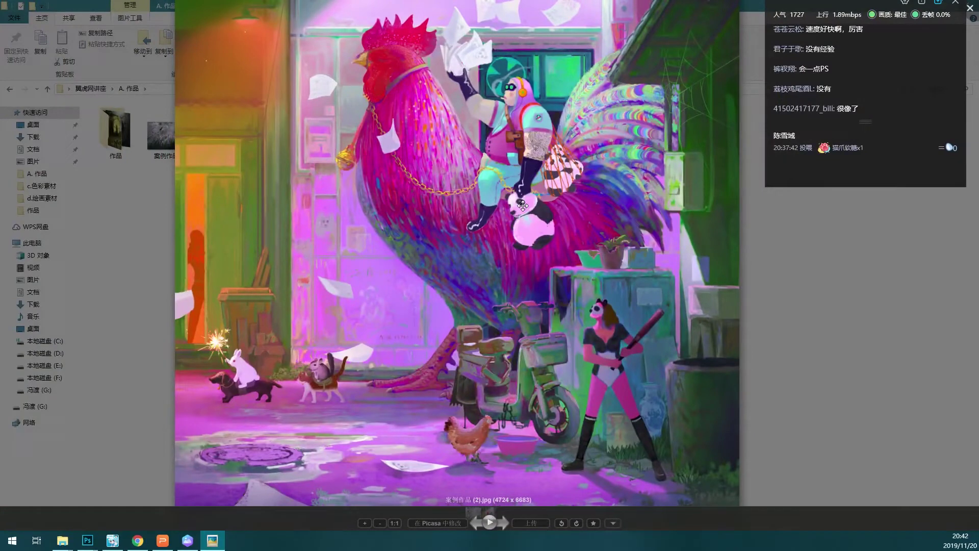
key(Escape)
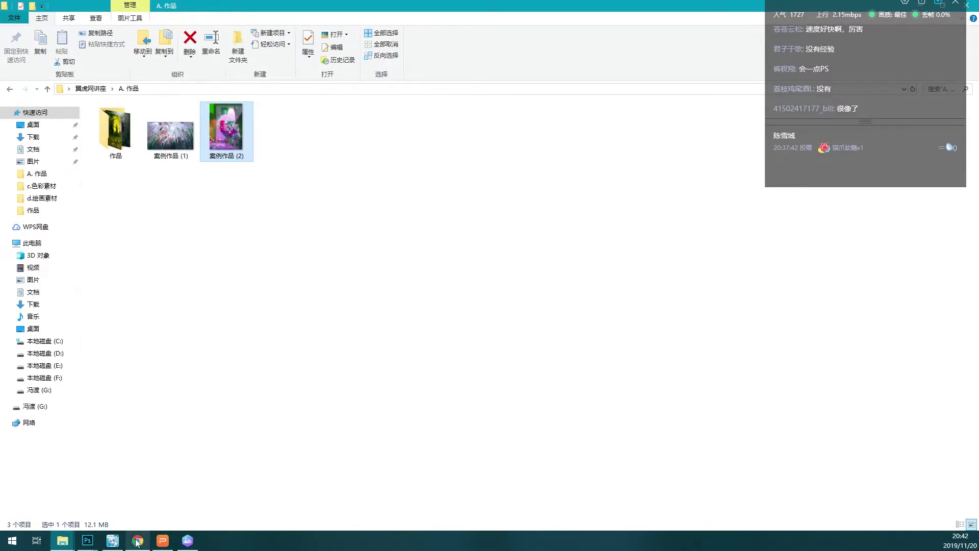
- Bring the Photoshop painting document 未标题-1 back to the front
click(87, 540)
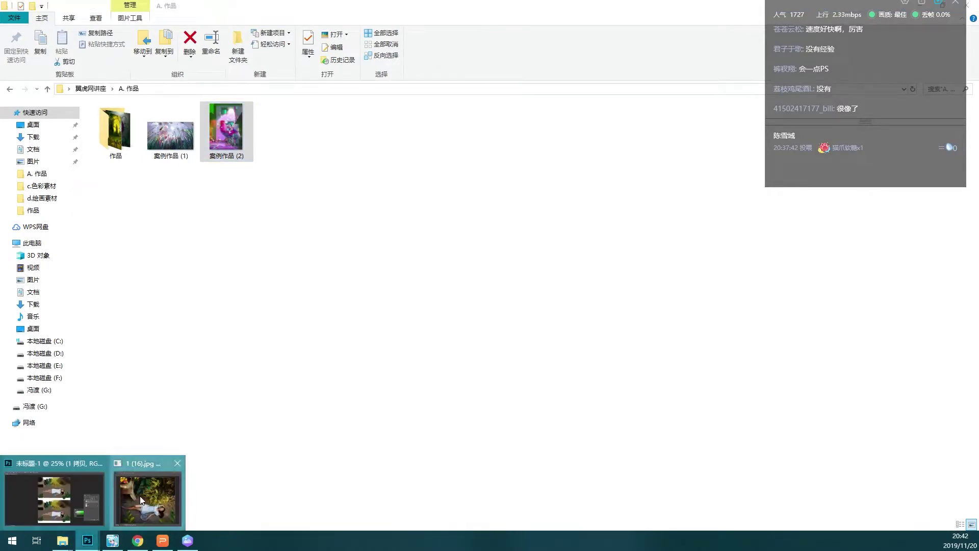
click(140, 495)
click(496, 291)
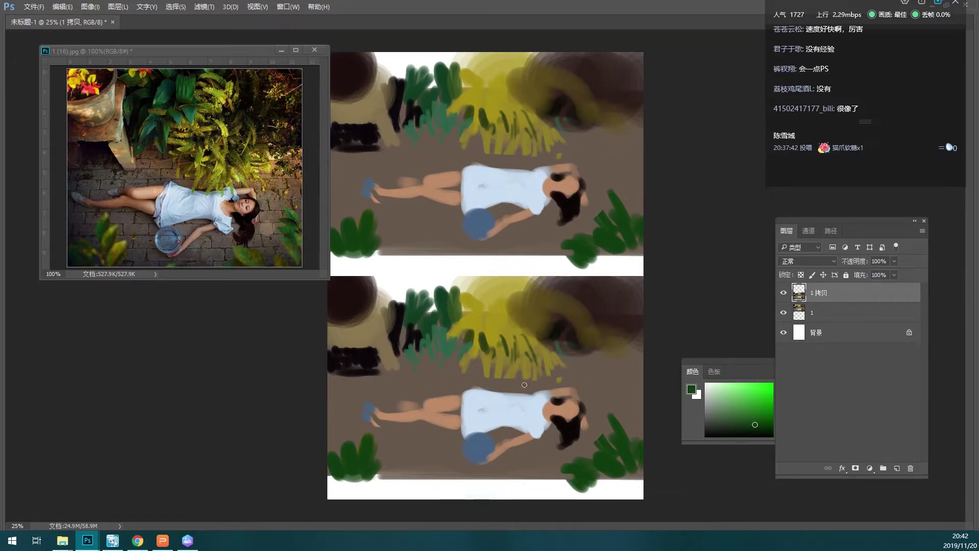
- Sample foliage green, brush a darker olive stroke on the lower copy, and set the colour to dark purple
alt+click(474, 335)
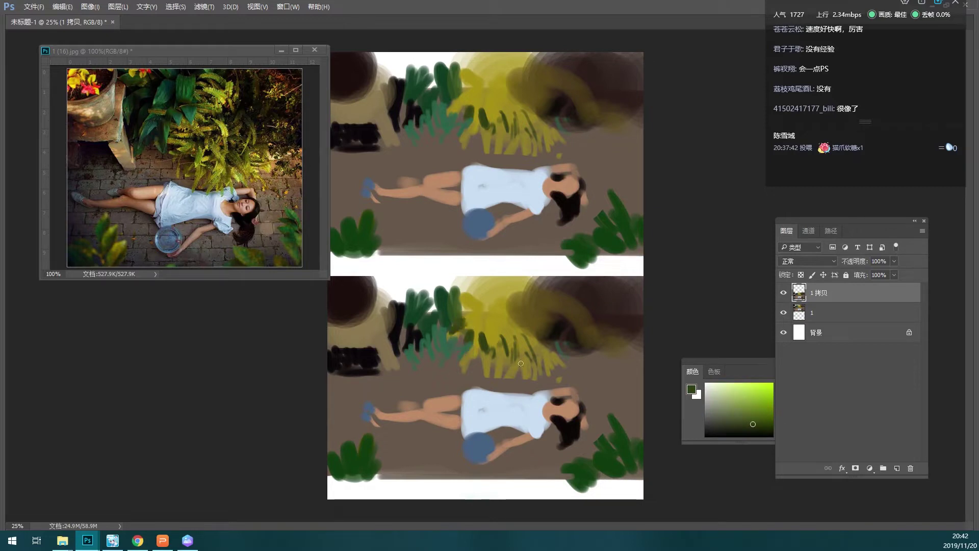
drag(531, 347, 536, 374)
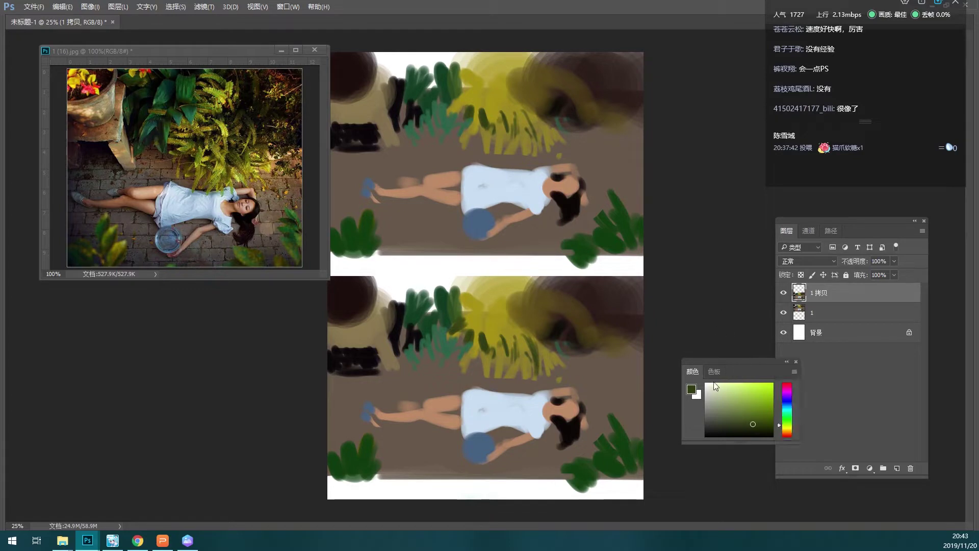
mouse_move(787, 394)
mouse_down()
mouse_move(788, 429)
mouse_move(787, 394)
mouse_move(765, 401)
mouse_up()
- Preview a green background colour but cancel to keep it white, then bring up Hue/Saturation
click(696, 395)
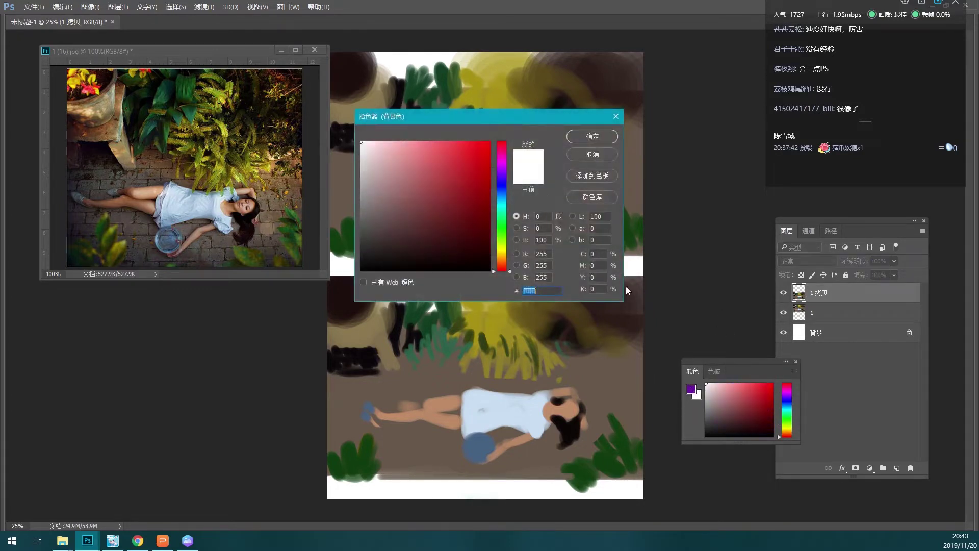
mouse_move(504, 224)
mouse_down()
mouse_move(508, 274)
mouse_move(501, 148)
mouse_up()
click(465, 161)
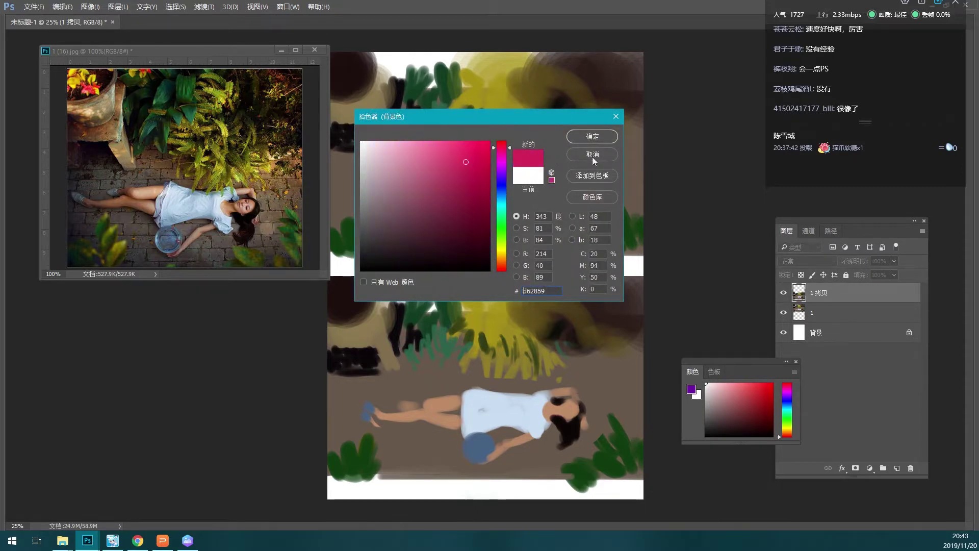
click(592, 154)
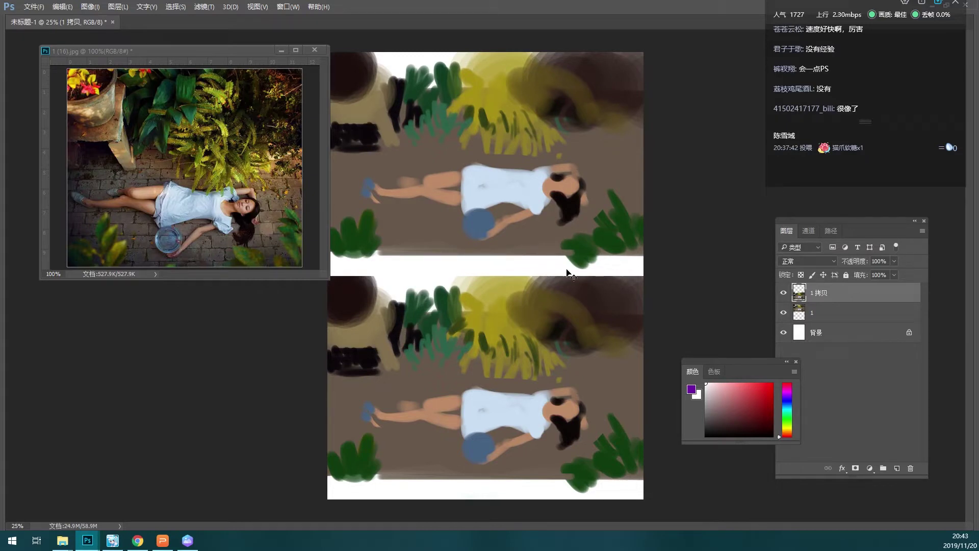
key(ctrl+u)
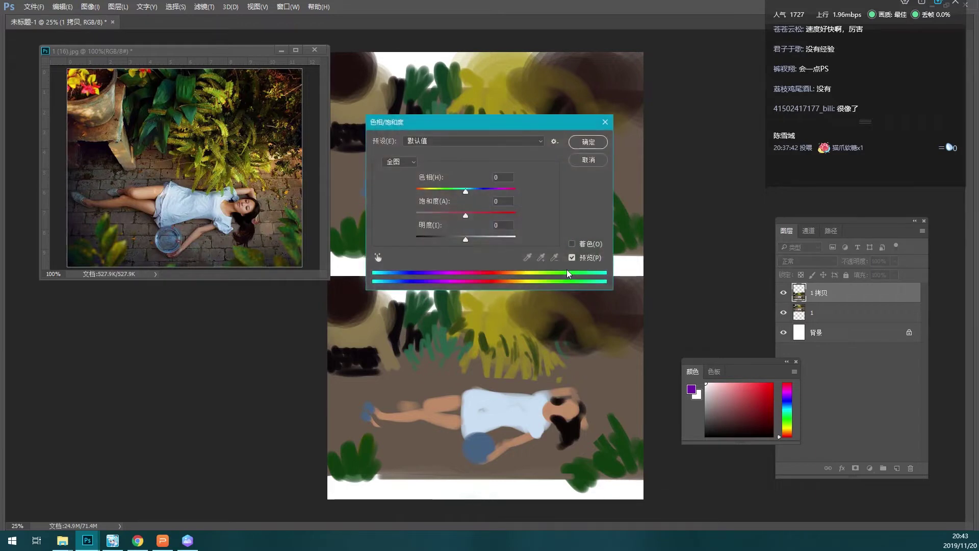
- Reopen Hue/Saturation from Image > Adjustments and move its dialog clear of the canvas
click(588, 160)
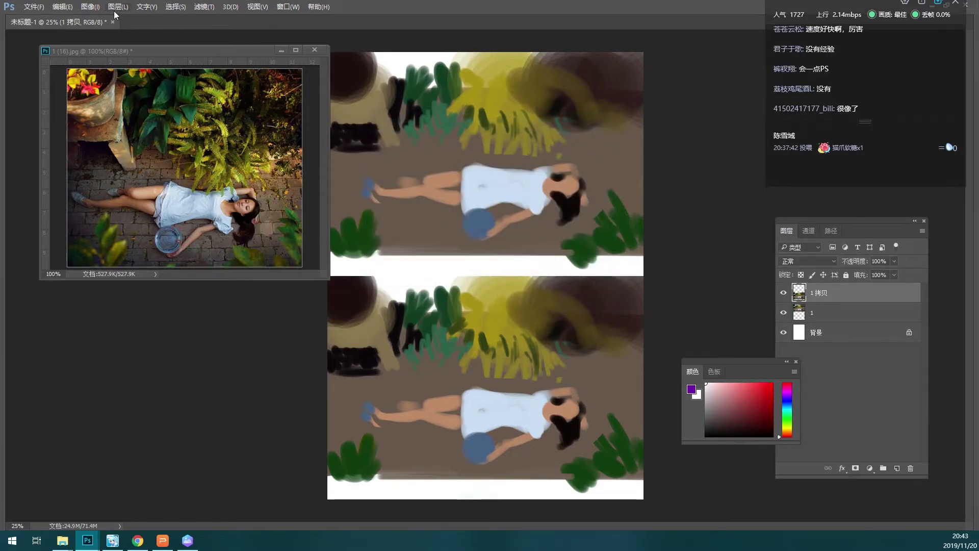
click(99, 9)
mouse_move(108, 34)
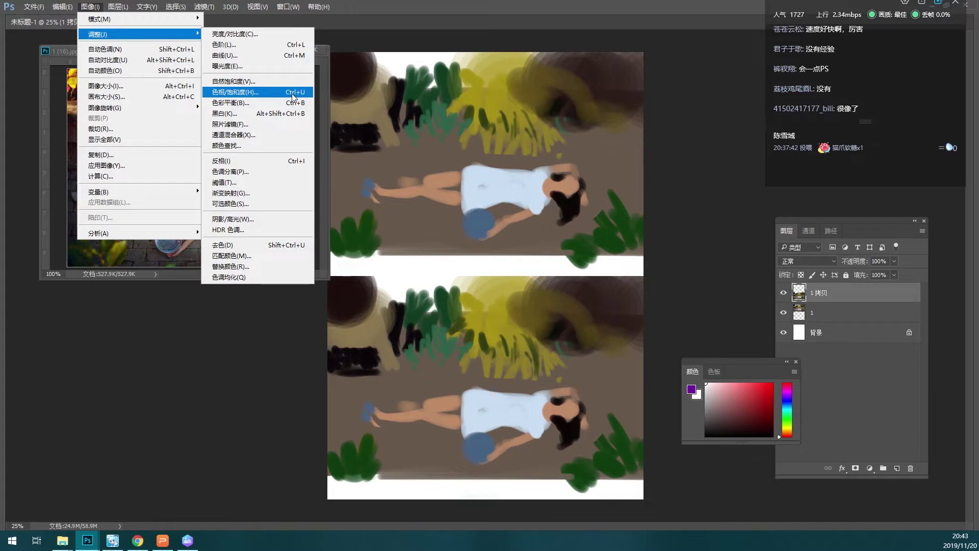
click(294, 92)
drag(425, 109, 632, 87)
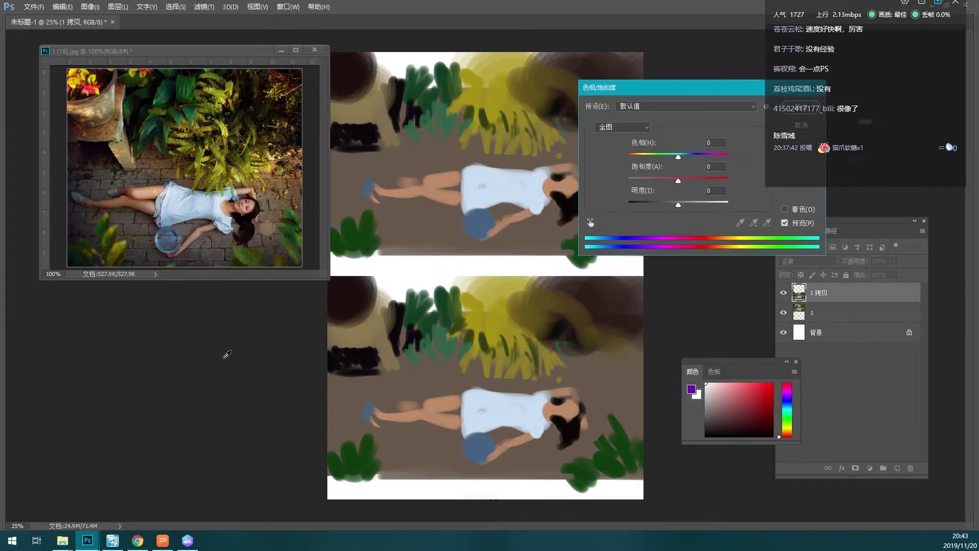
- In File Explorer, go up from the artwork folder and open c..现实世界里的色彩
mouse_move(62, 540)
click(70, 510)
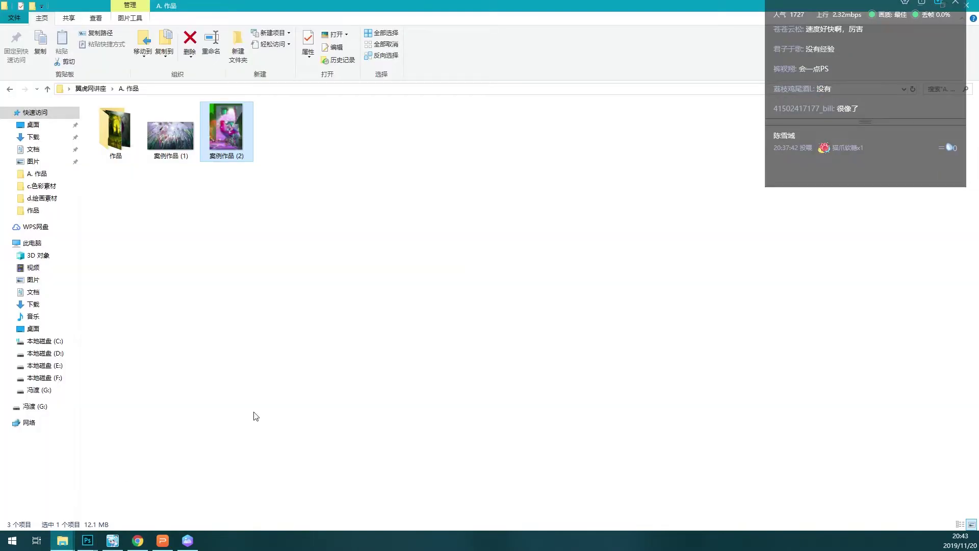
click(354, 413)
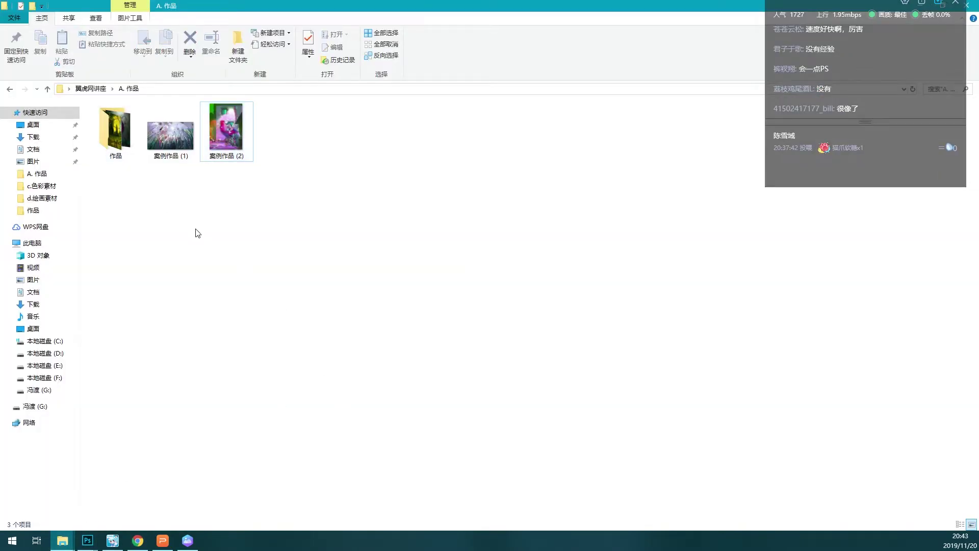
key(BackSpace)
click(128, 153)
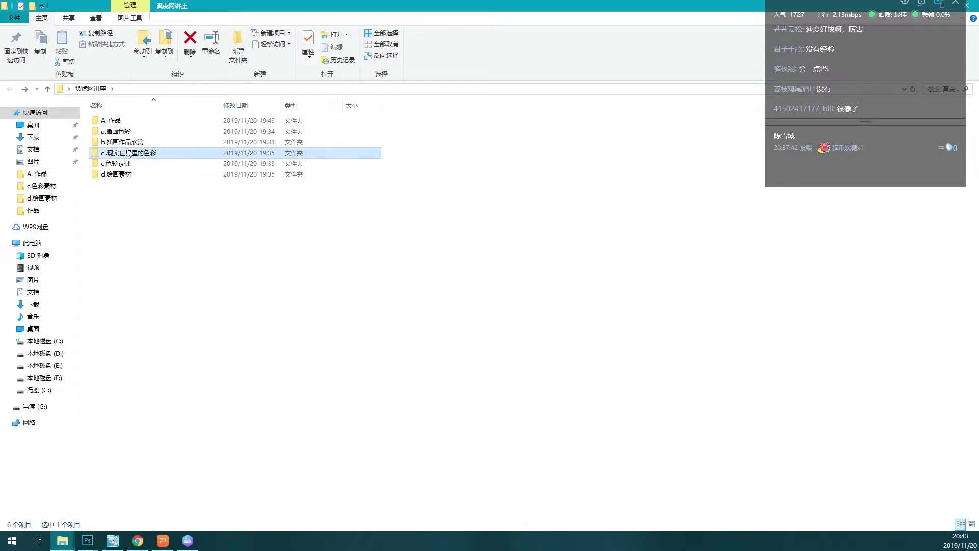
double_click(128, 153)
key(BackSpace)
double_click(132, 153)
- Open photo 1 (5) in the photo viewer and zoom in
click(290, 143)
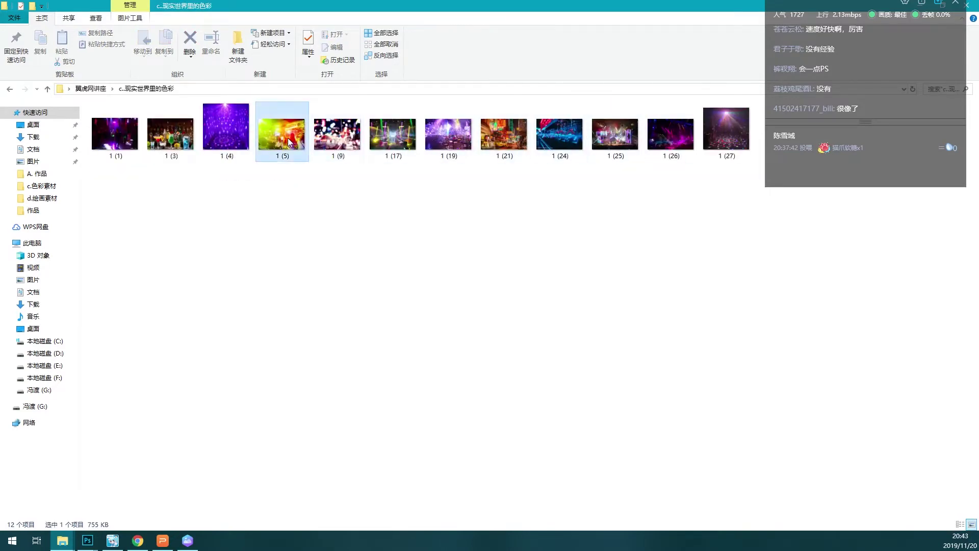
double_click(289, 143)
scroll(523, 302, up, 3)
scroll(523, 302, up, 2)
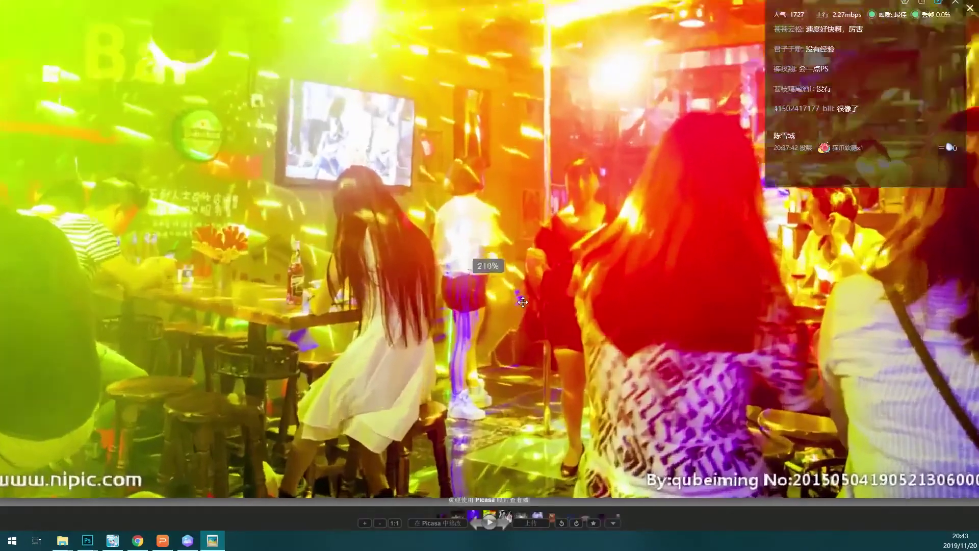
- Zoom and pan around the neon bar photo 1 (5), then close the viewer
drag(522, 302, 571, 262)
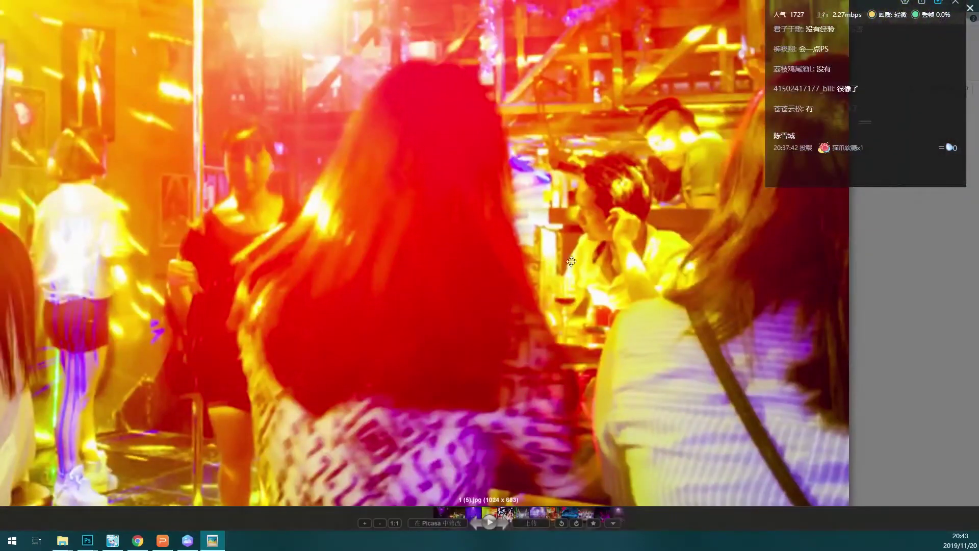
scroll(571, 262, up, 2)
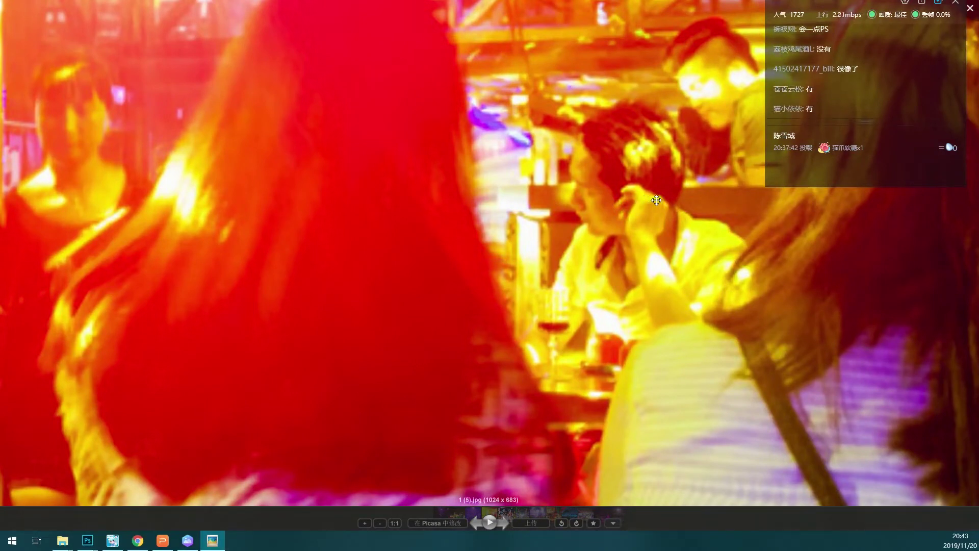
scroll(643, 205, down, 1)
scroll(648, 235, down, 2)
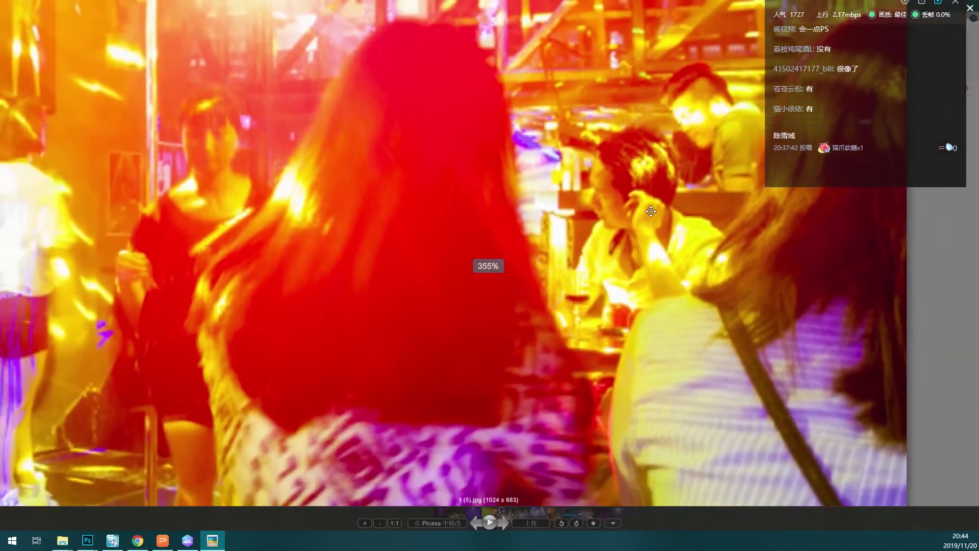
scroll(408, 278, up, 1)
scroll(404, 278, up, 1)
scroll(461, 274, up, 1)
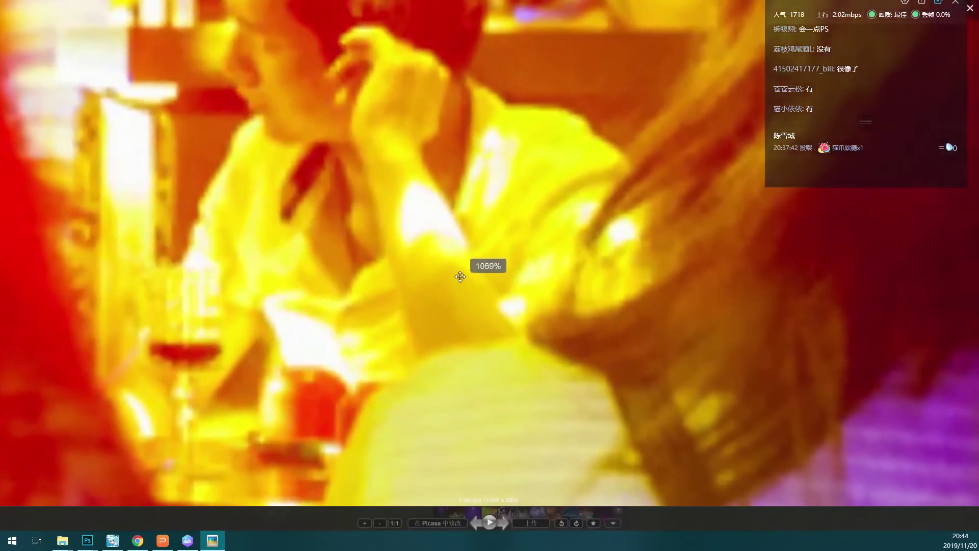
scroll(460, 276, up, 2)
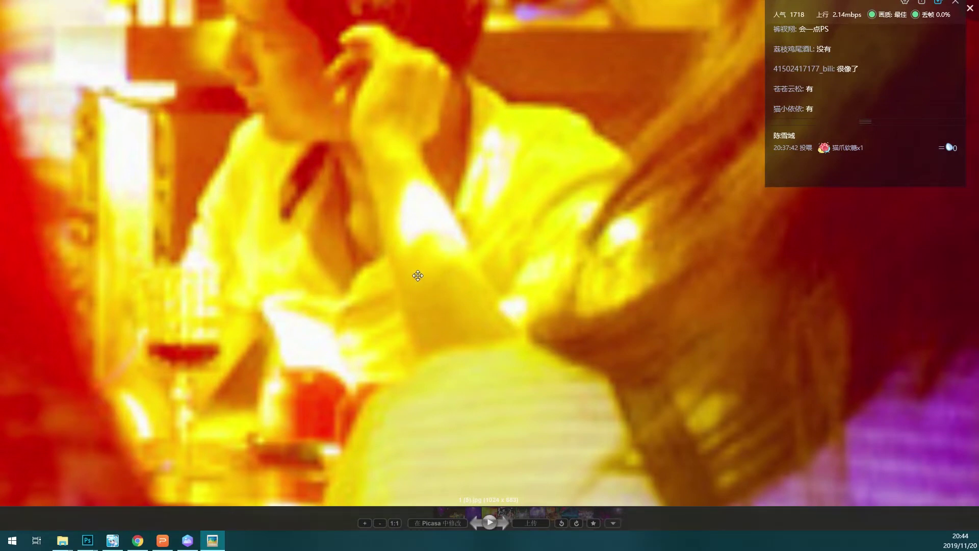
scroll(476, 263, down, 1)
scroll(476, 263, down, 1)
scroll(486, 252, down, 1)
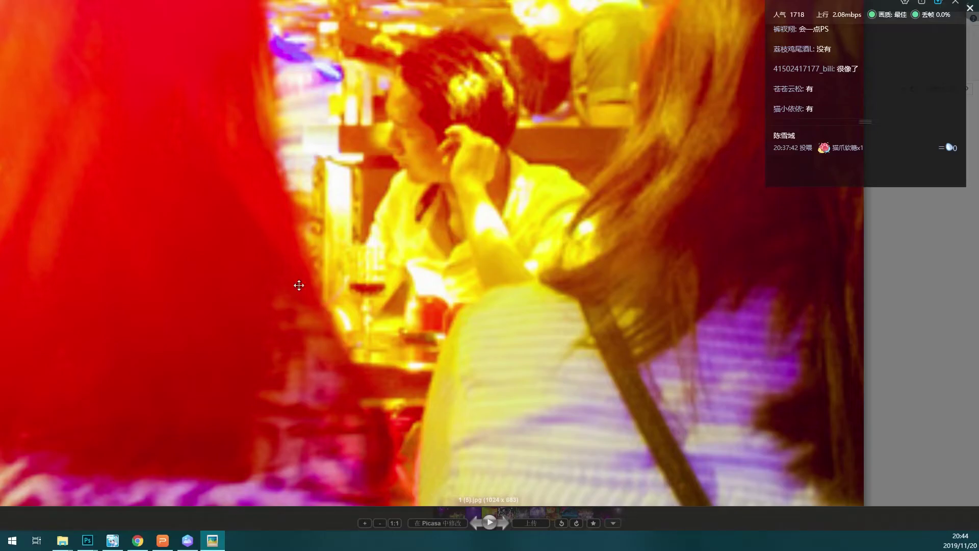
mouse_move(299, 285)
mouse_down()
mouse_move(216, 265)
mouse_move(585, 317)
mouse_up()
key(Escape)
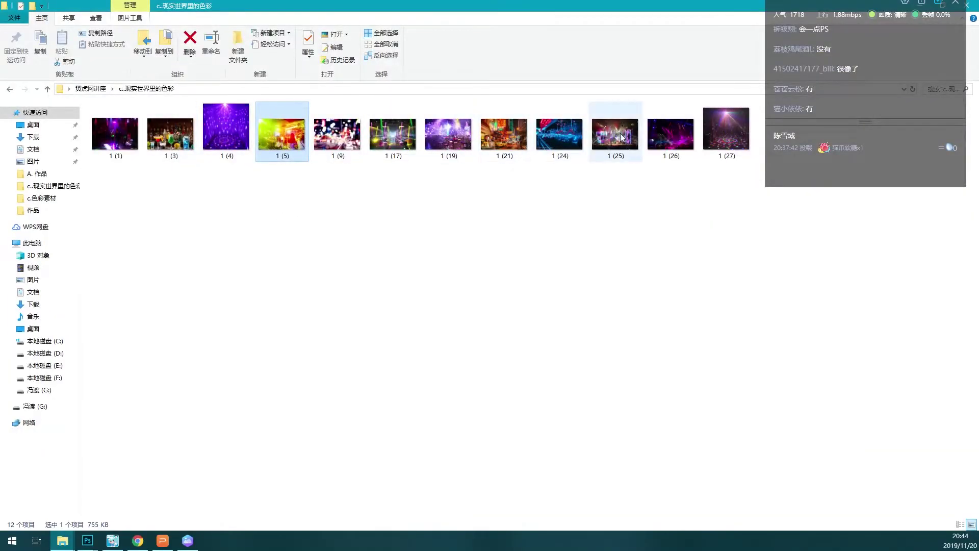
- Open the night-street photo 1 (21), zoom in, then close it
double_click(516, 137)
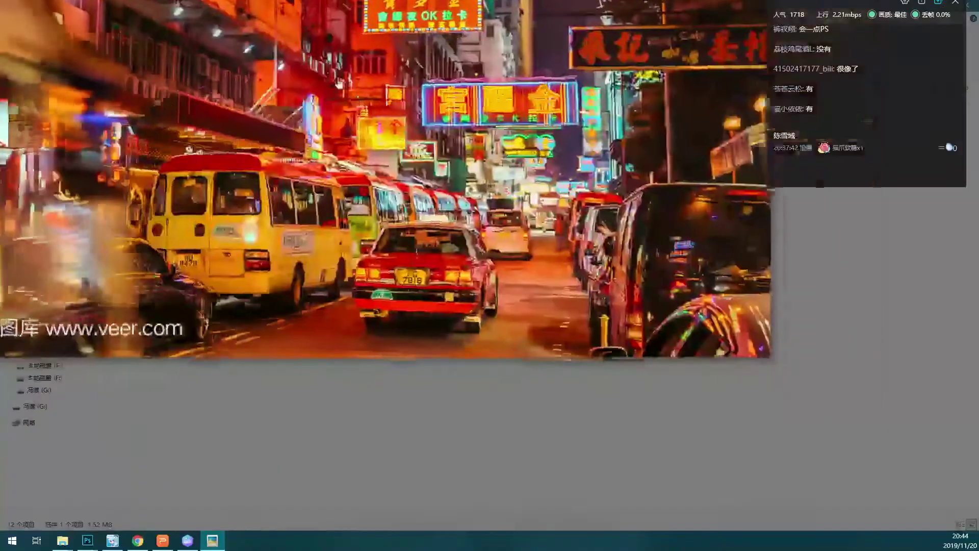
scroll(536, 297, up, 2)
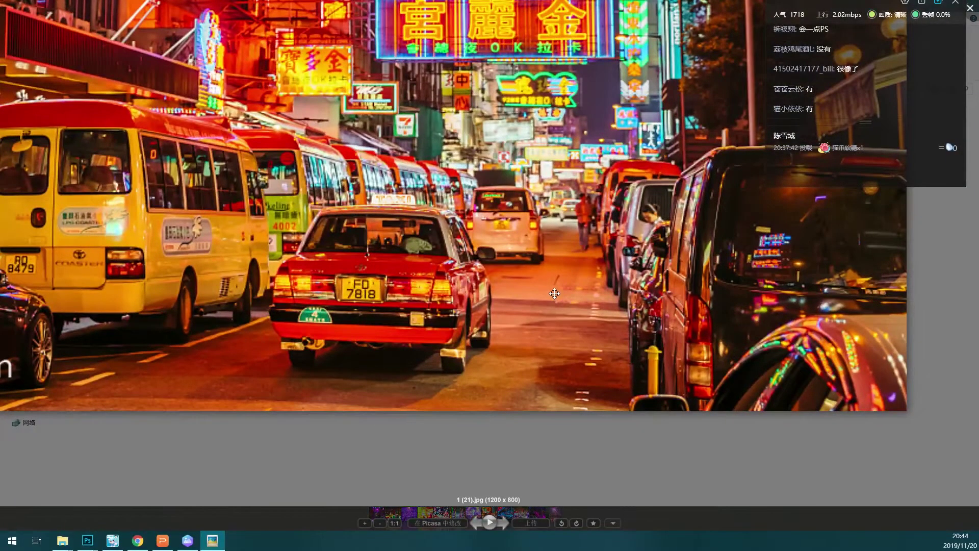
scroll(554, 279, up, 1)
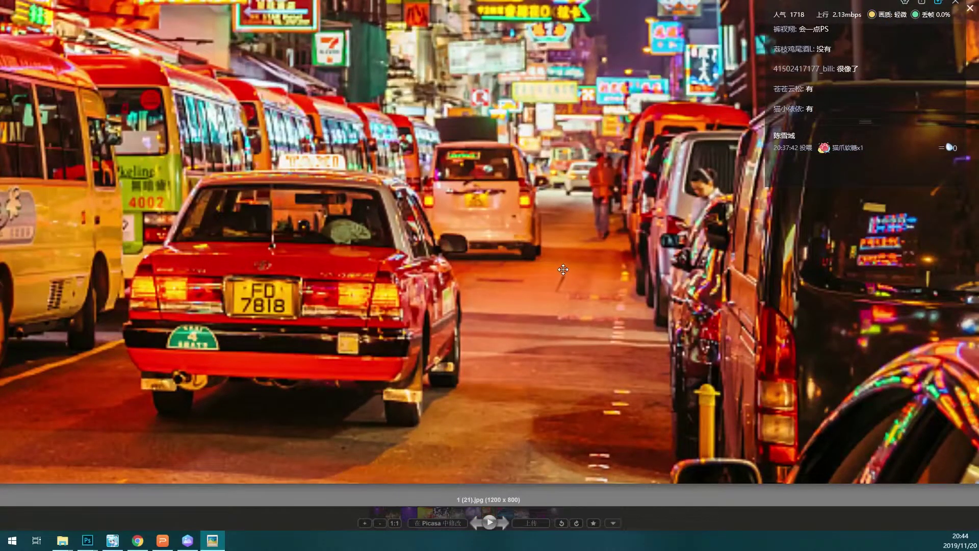
key(Escape)
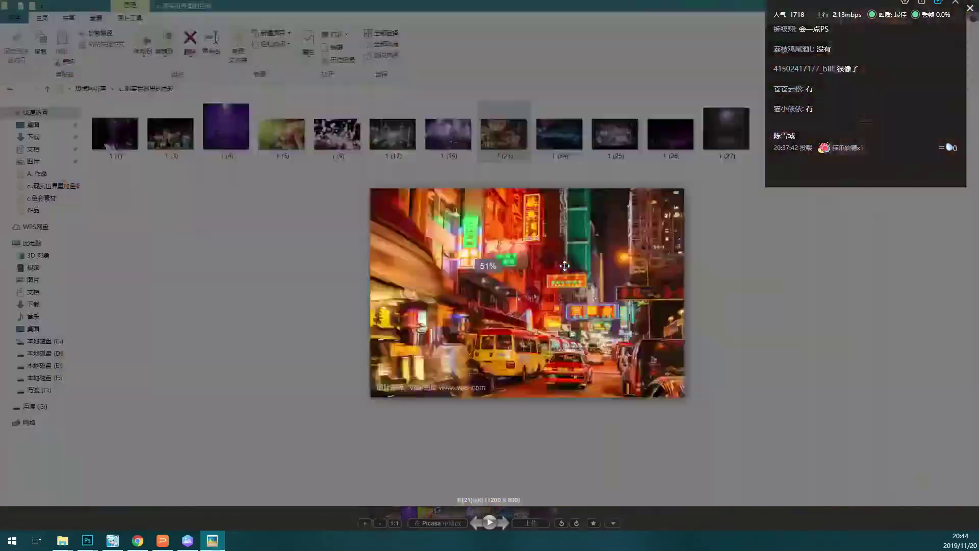
- Refocus the photo folder and briefly view photo 1 (5) again before closing it
click(93, 539)
click(265, 173)
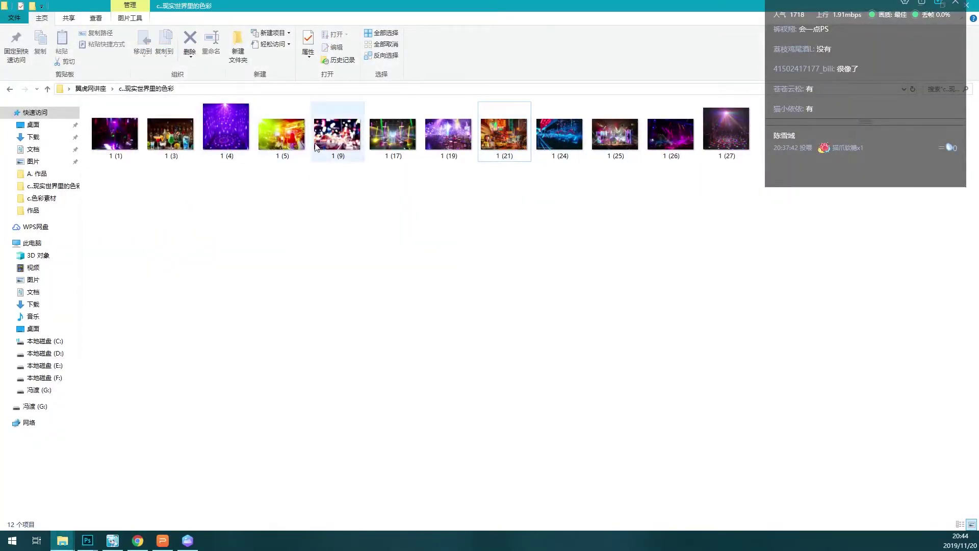
double_click(293, 137)
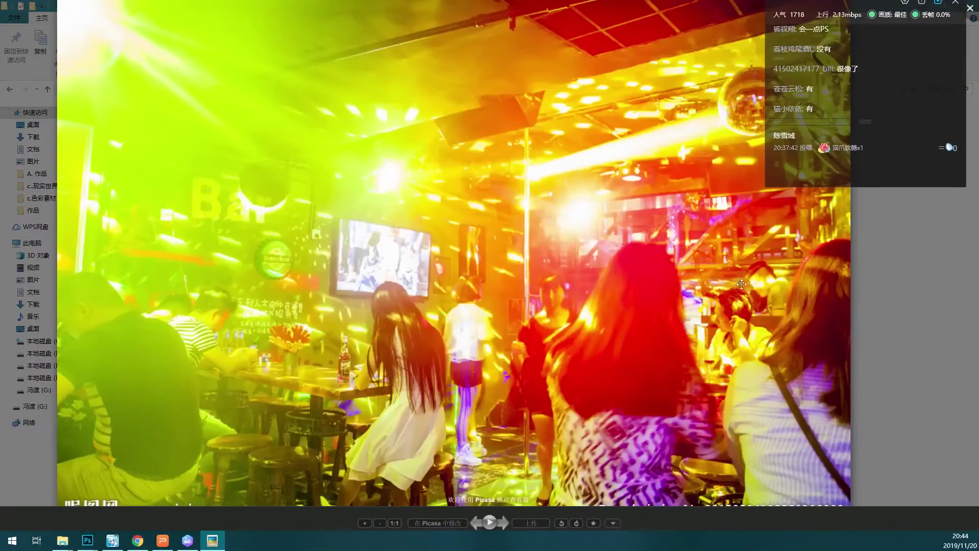
scroll(741, 330, up, 2)
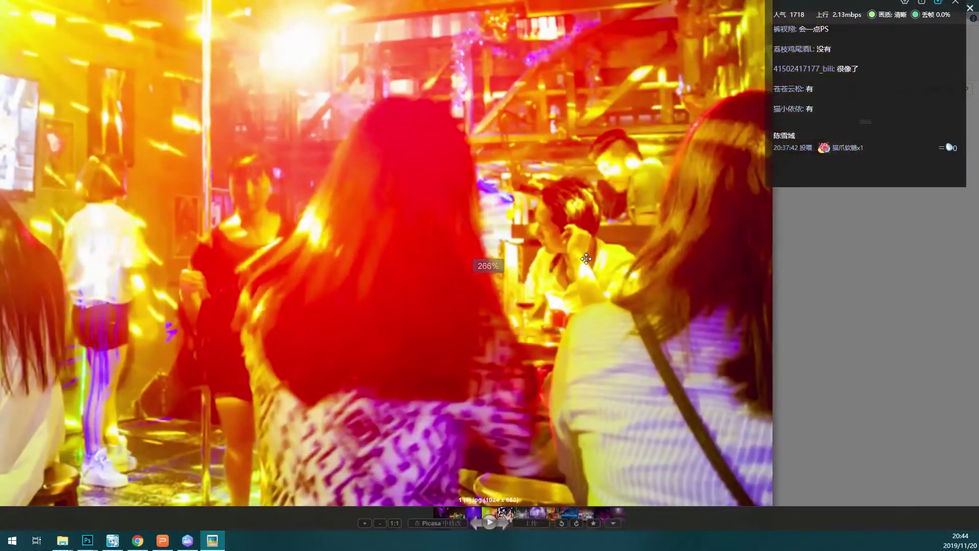
key(Escape)
- Go to the c.色彩素材 folder and open 色彩分析 (10) in the photo viewer
key(alt+Up)
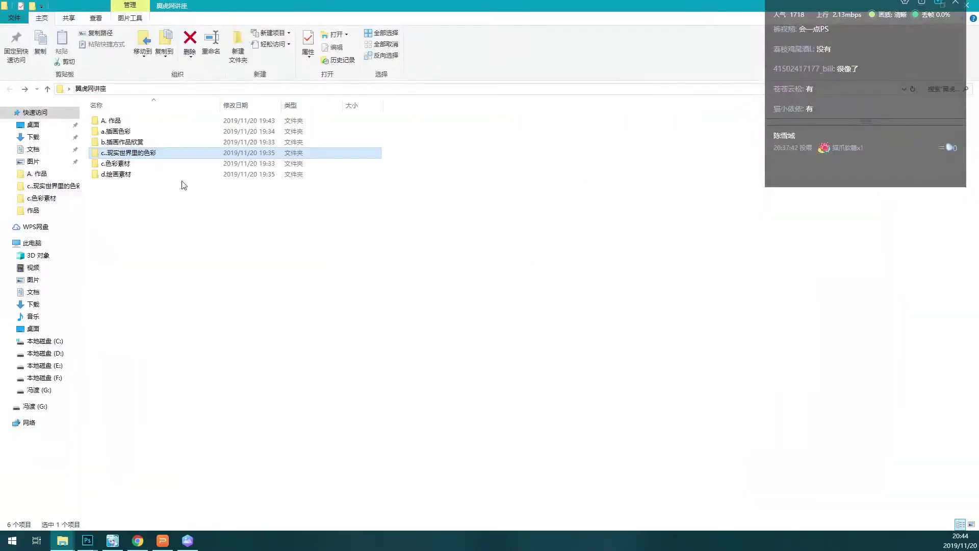
double_click(117, 142)
key(alt+Up)
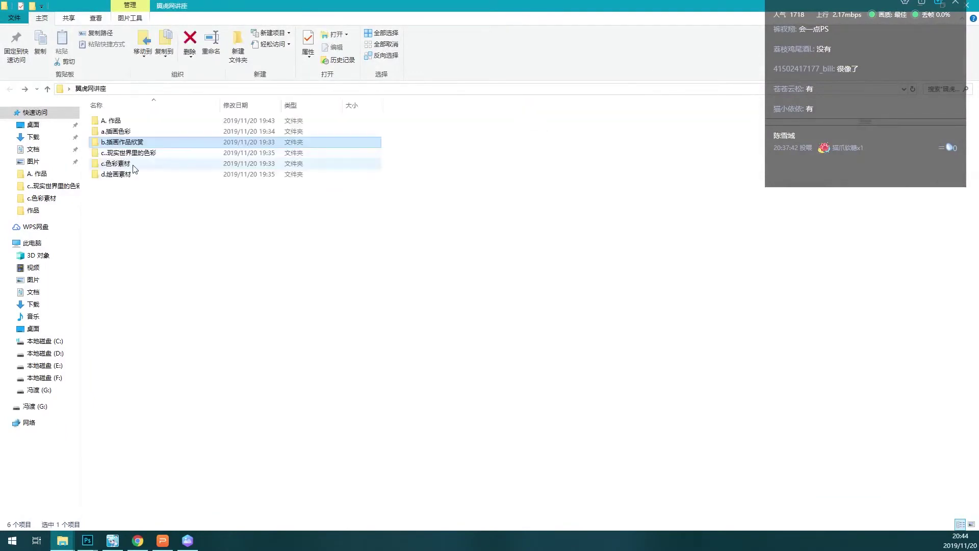
click(116, 164)
double_click(116, 163)
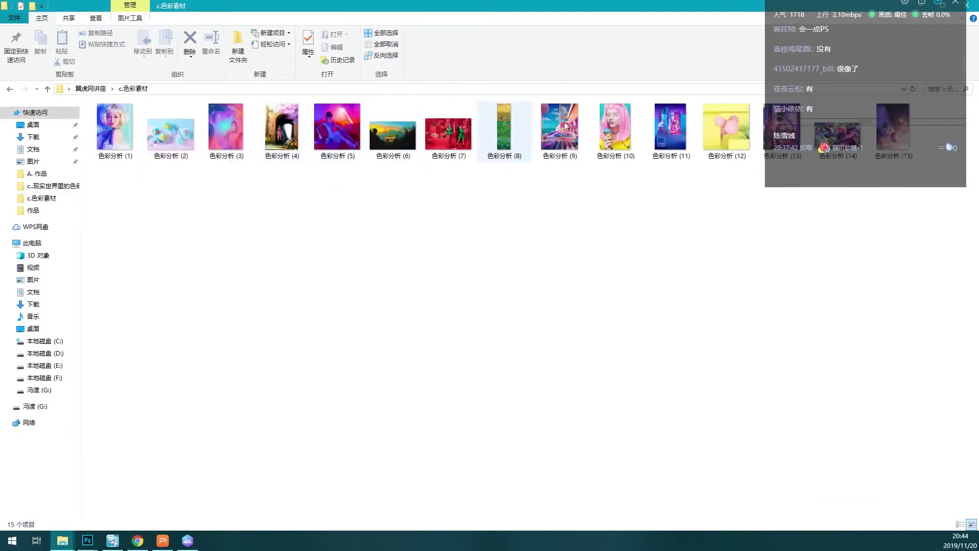
double_click(617, 130)
- Zoom and pan around 色彩分析 (10), close it, reopen it, and close it again
scroll(480, 242, up, 1)
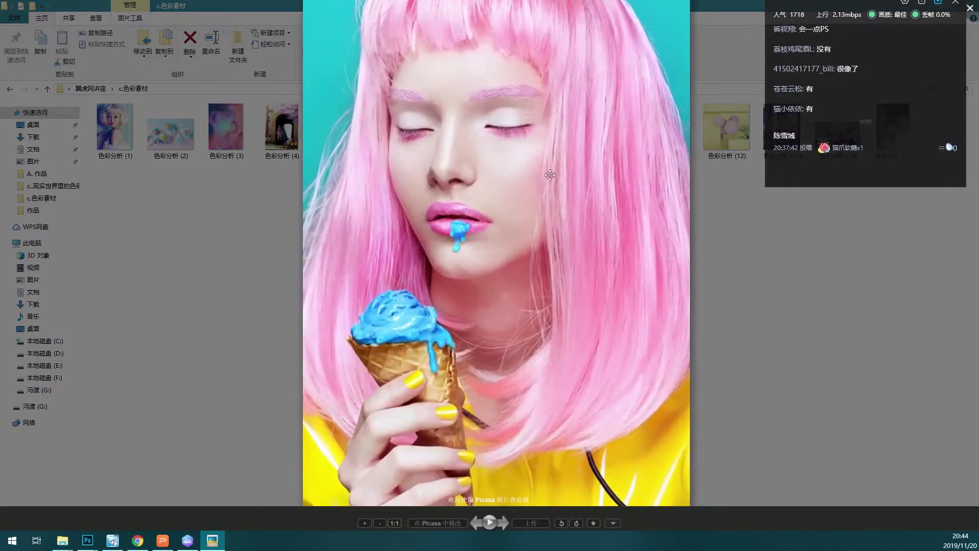
drag(481, 242, 306, 240)
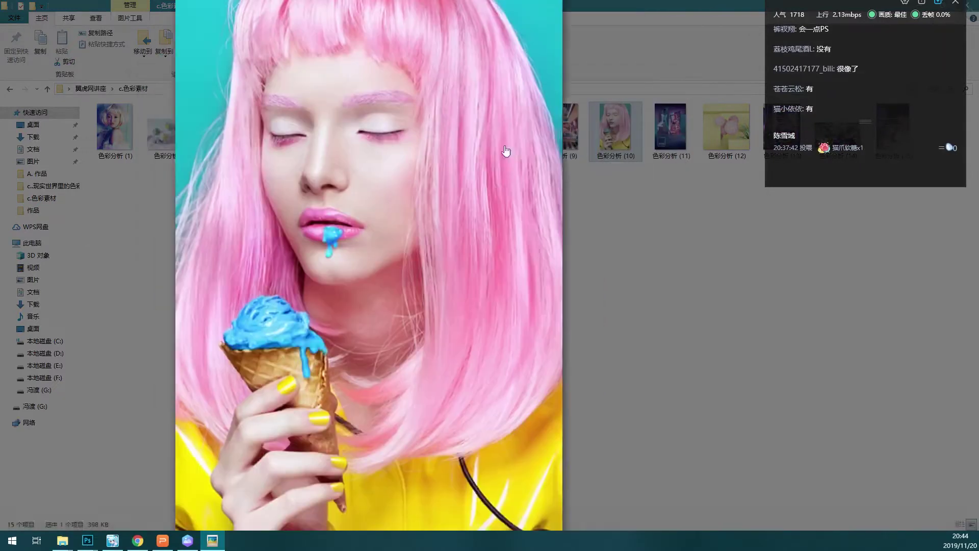
drag(506, 151, 516, 85)
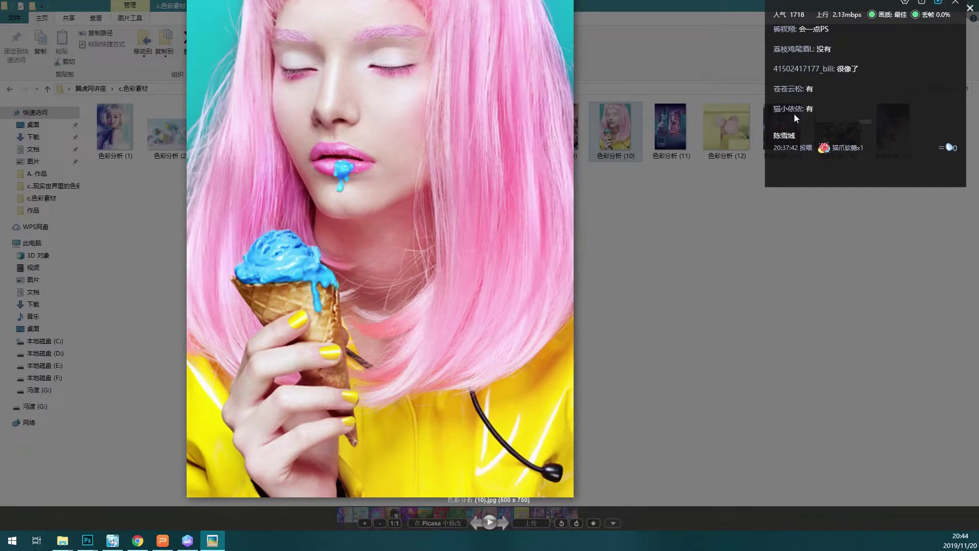
drag(506, 130, 516, 159)
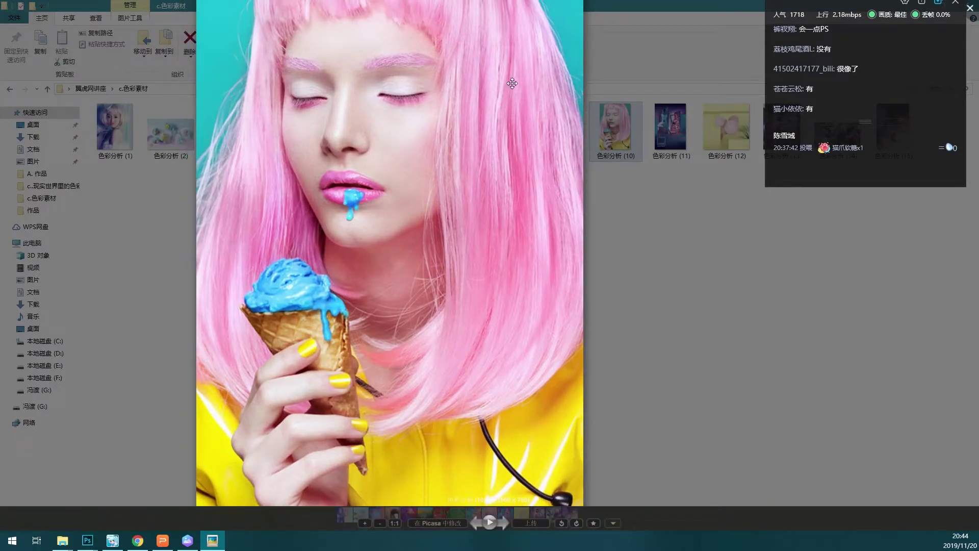
key(Escape)
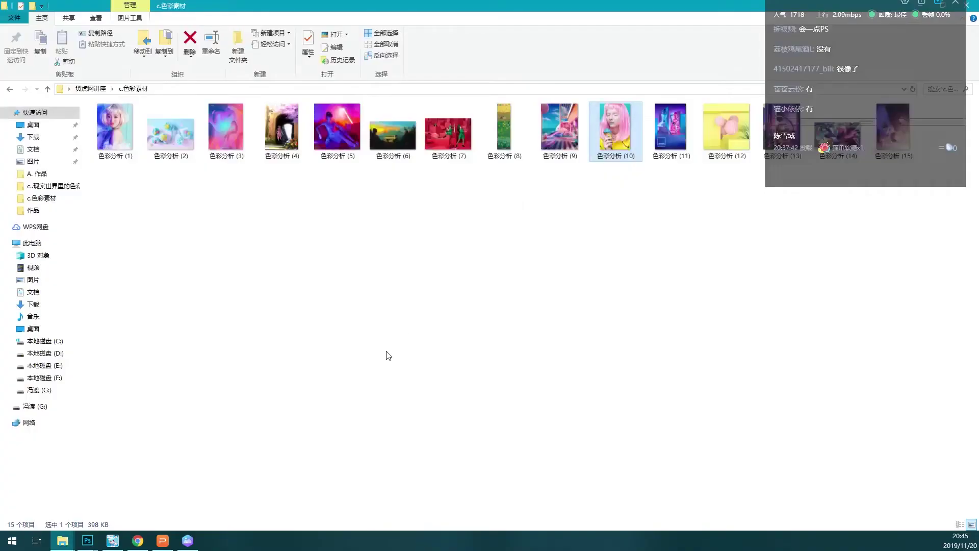
double_click(604, 132)
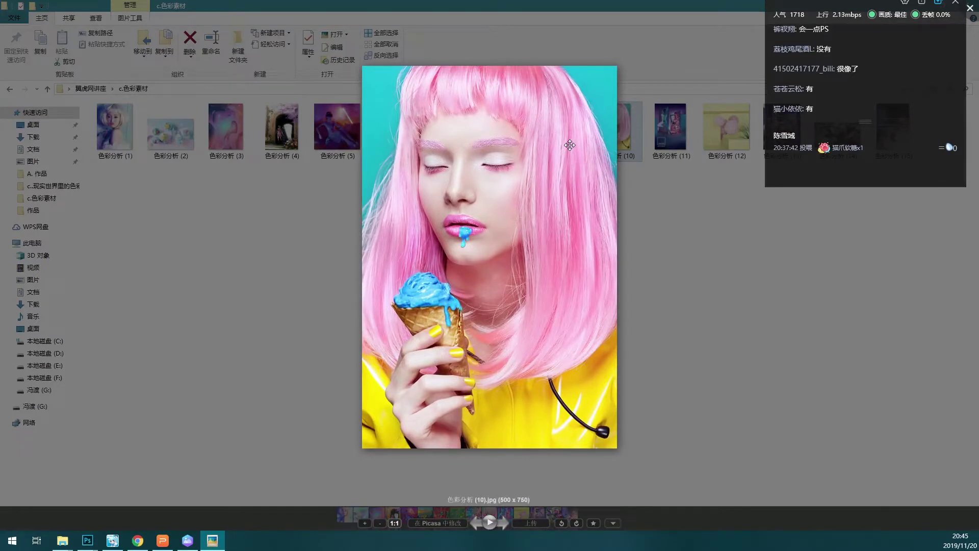
key(Escape)
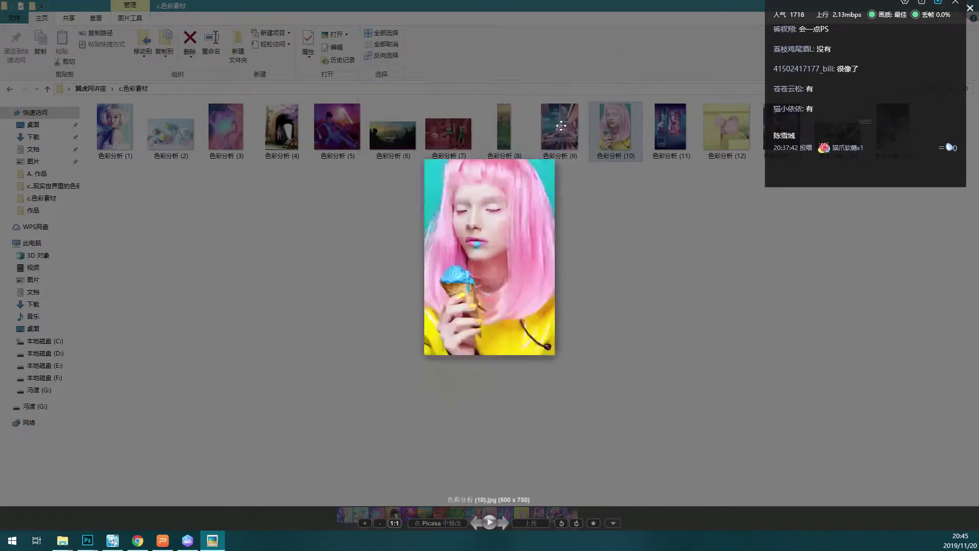
- Return to the Photoshop painting and confirm the unchanged Hue/Saturation dialog
click(88, 541)
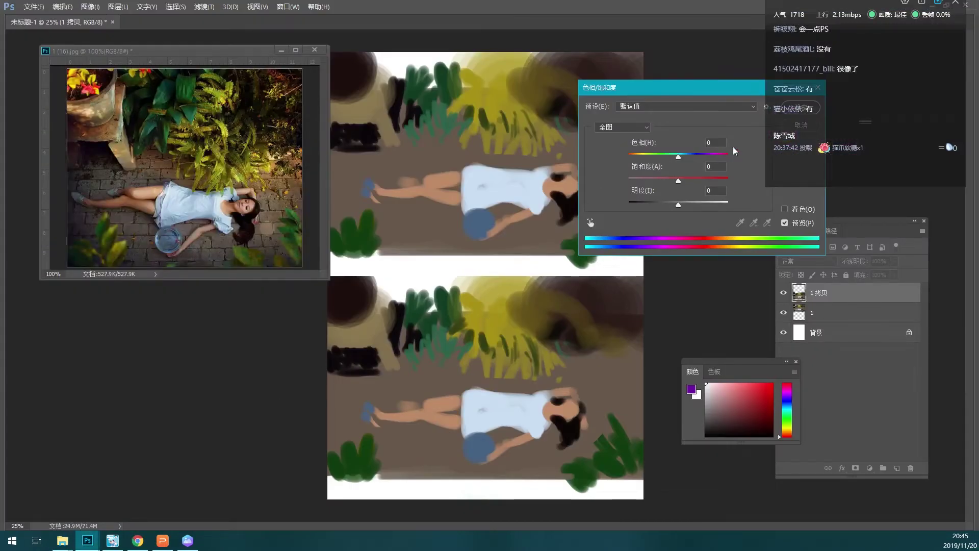
drag(717, 85, 580, 123)
click(666, 147)
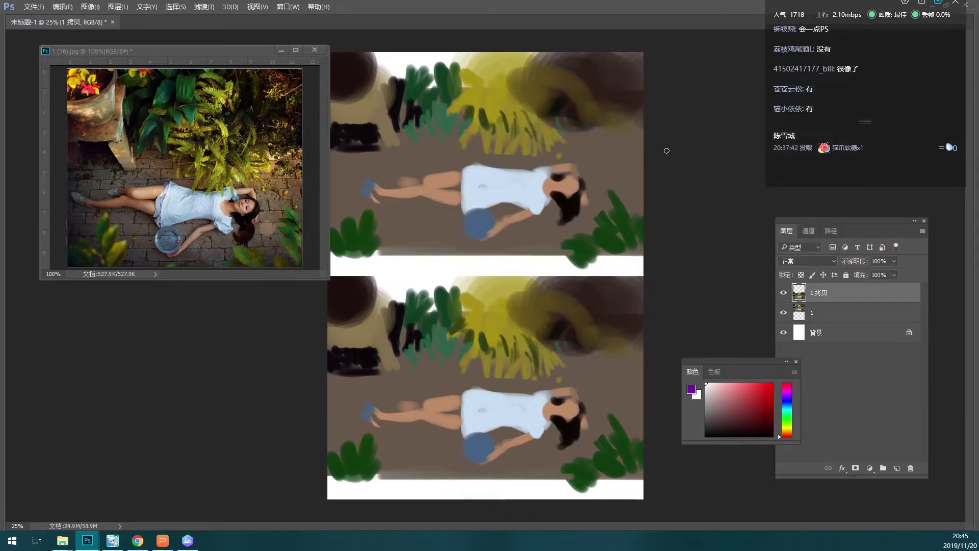
- Try a +39 hue shift on the copy layer, then cancel it, keeping colours unchanged
key(ctrl+u)
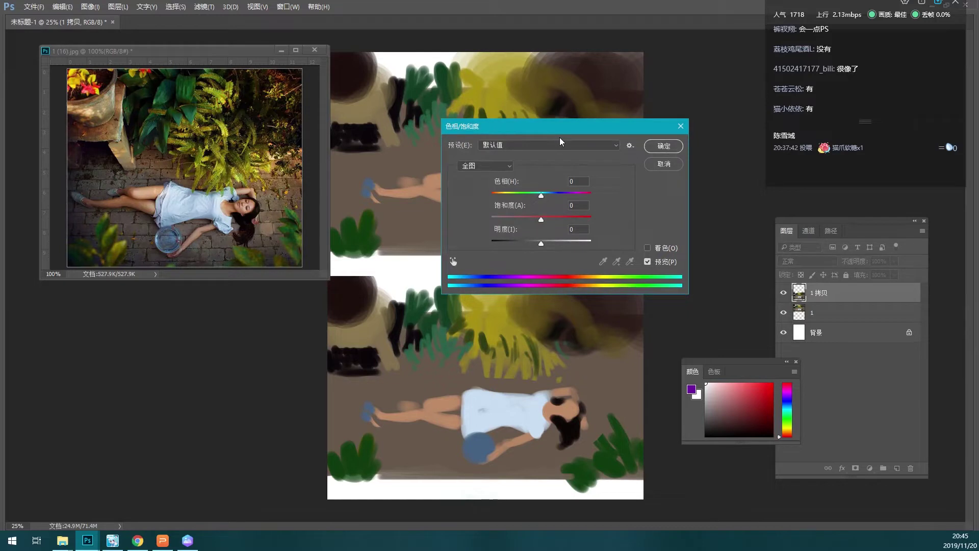
drag(559, 124, 628, 84)
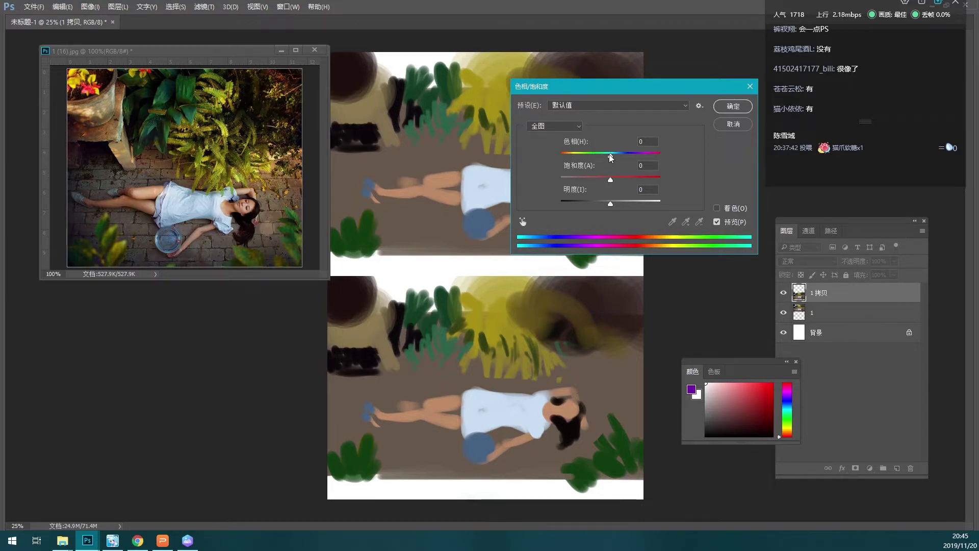
drag(610, 153, 630, 153)
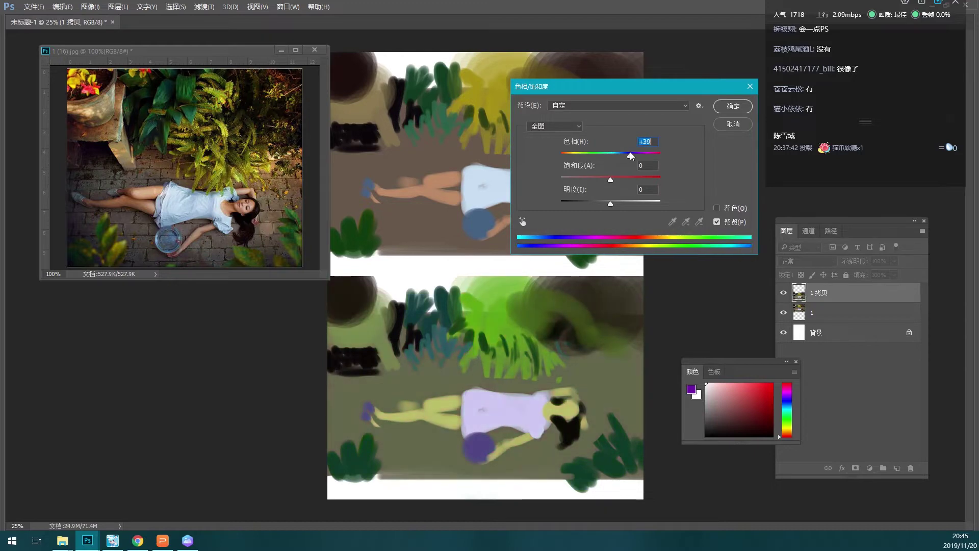
drag(612, 86, 156, 285)
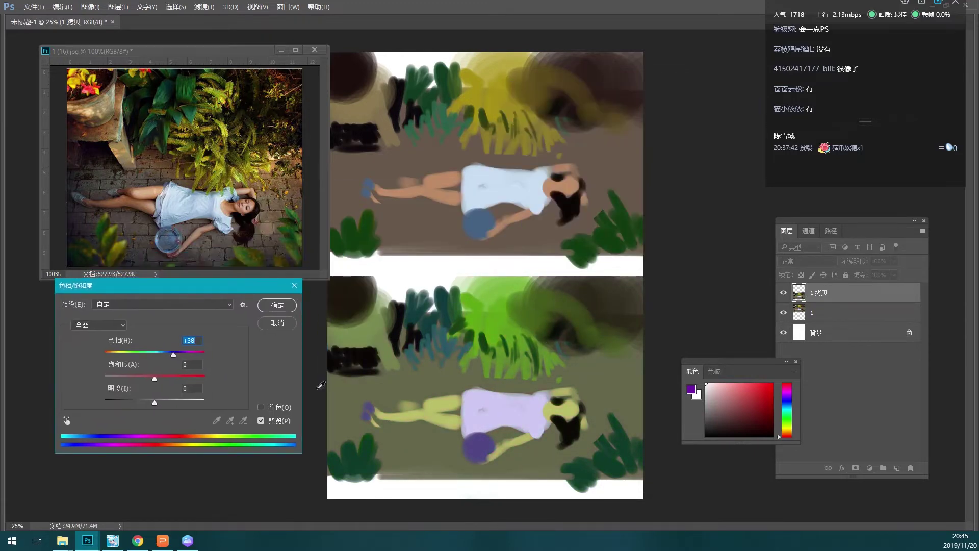
click(285, 323)
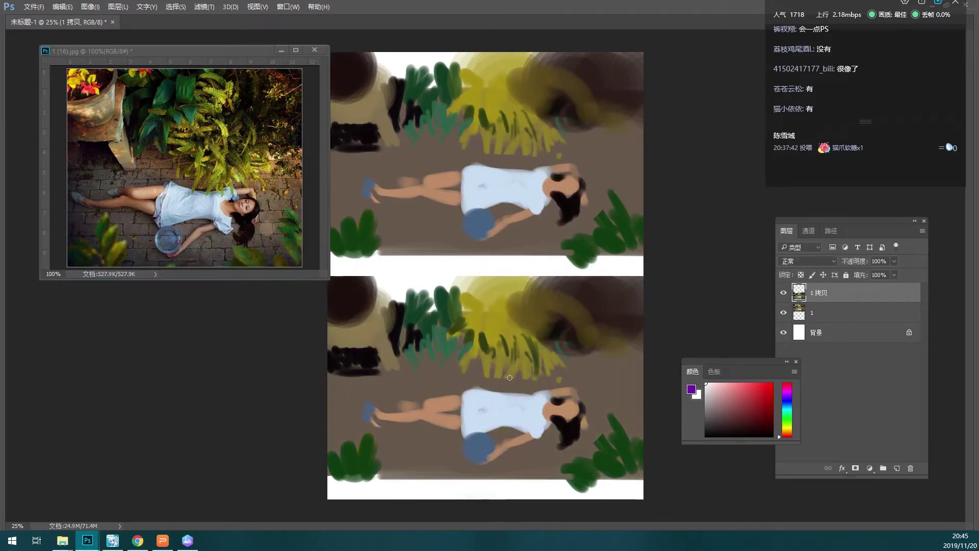
key(ctrl+u)
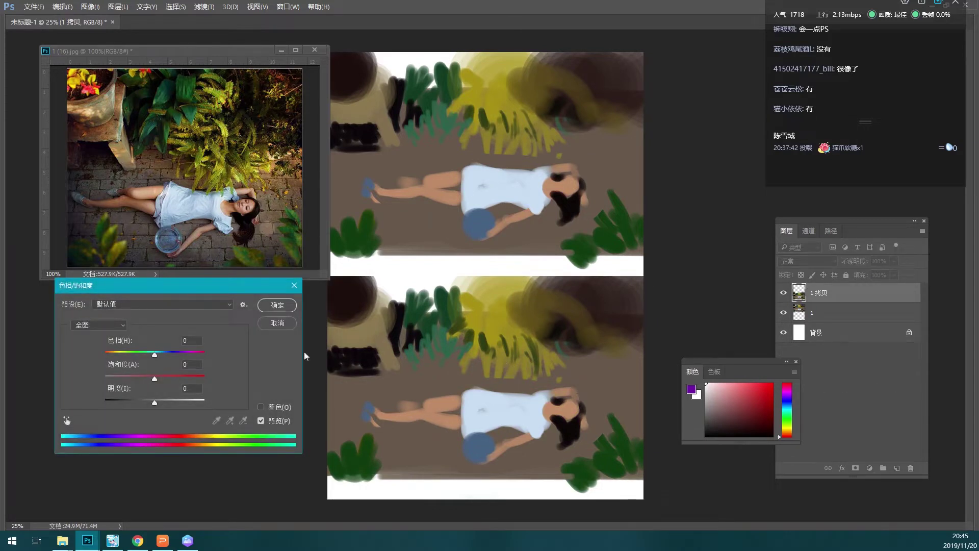
click(278, 322)
click(864, 296)
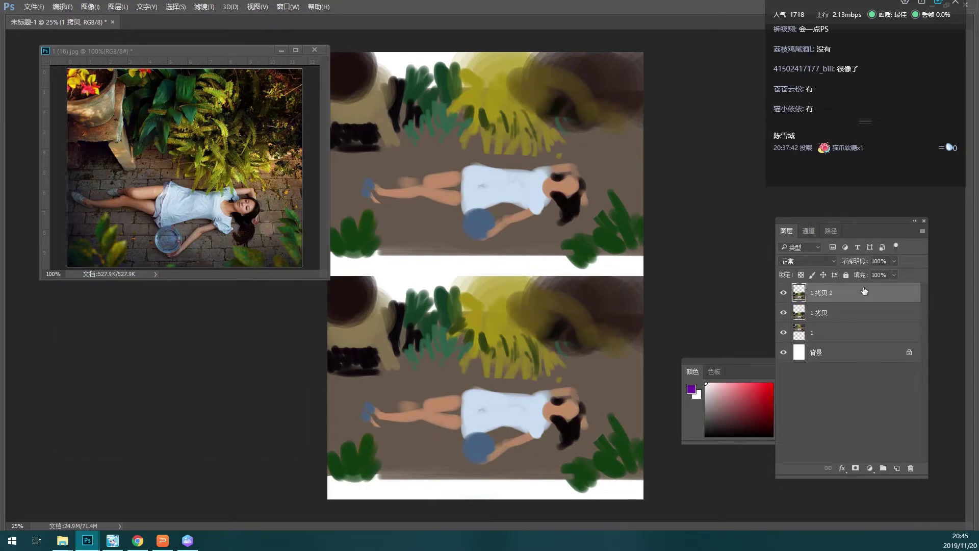
- Duplicate the layer and apply Hue/Saturation with hue −87 and saturation +50
key(ctrl+j)
key(ctrl+u)
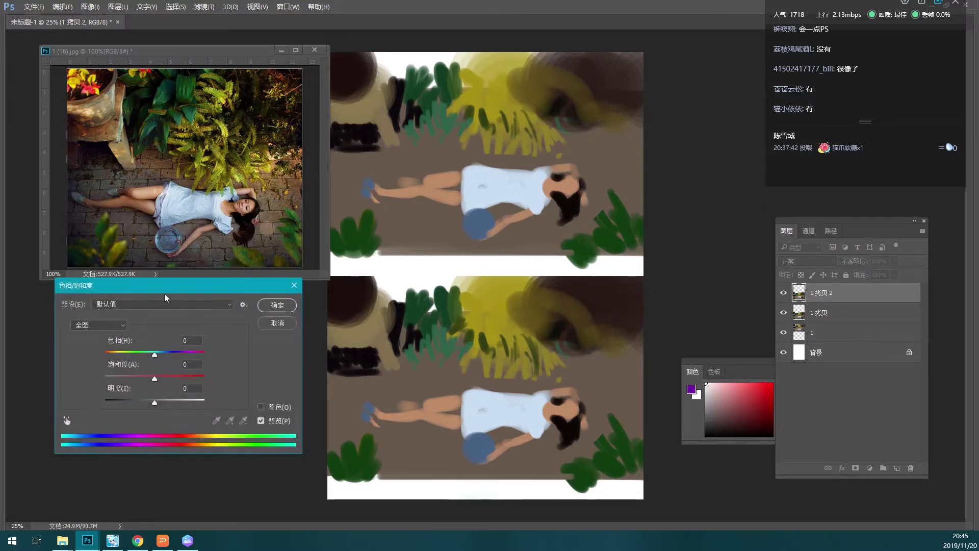
mouse_move(155, 355)
mouse_down()
mouse_move(222, 351)
mouse_move(117, 359)
mouse_move(133, 353)
mouse_up()
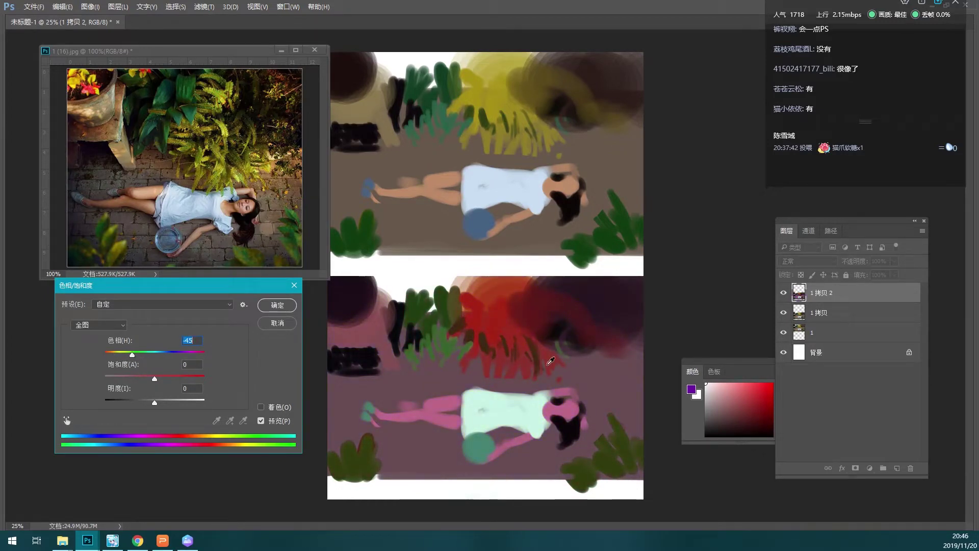
mouse_move(132, 356)
mouse_down()
mouse_move(170, 353)
mouse_move(125, 363)
mouse_up()
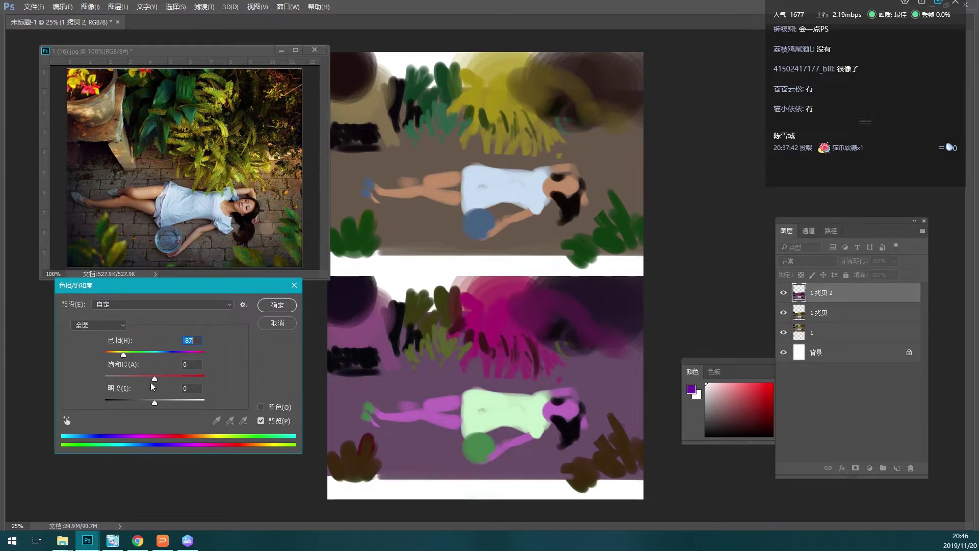
mouse_move(154, 379)
mouse_down()
mouse_move(184, 378)
mouse_move(180, 390)
mouse_up()
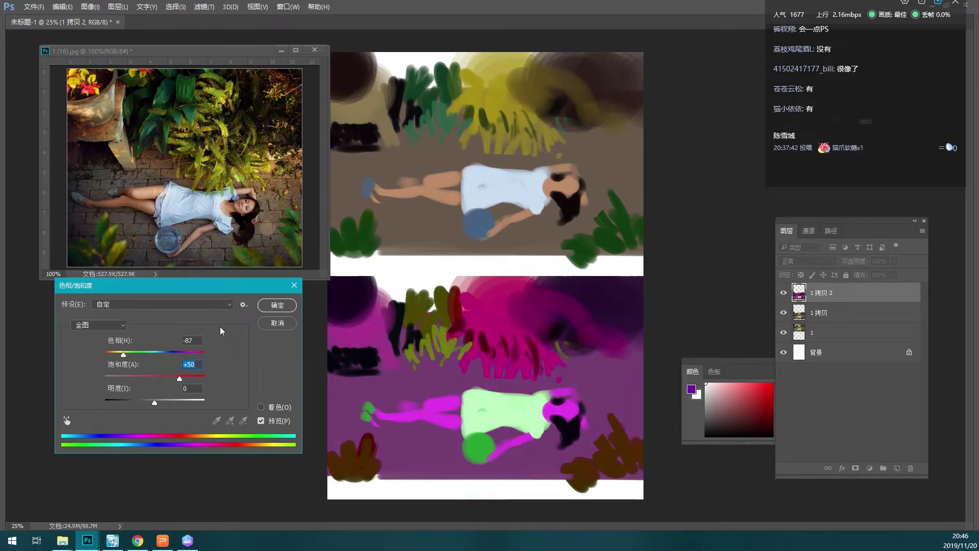
click(285, 306)
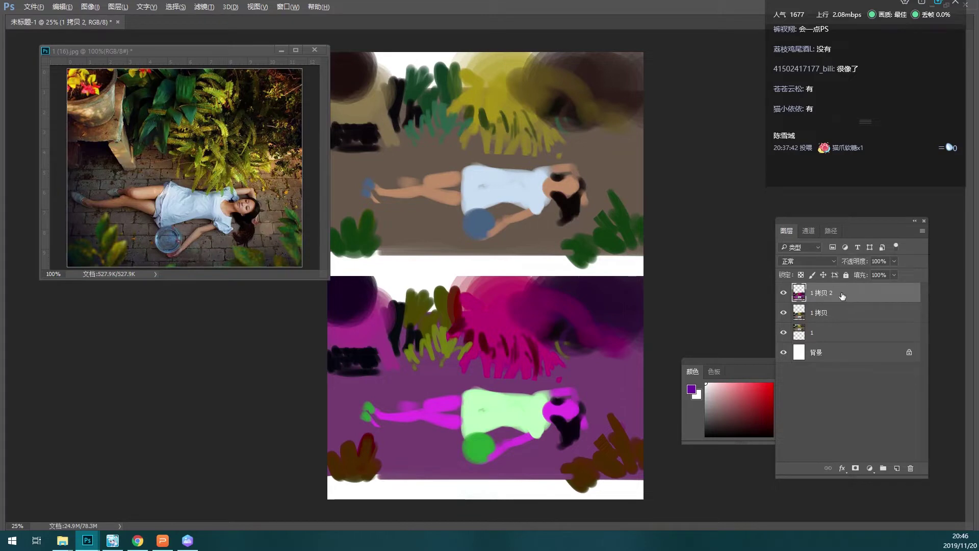
- Duplicate into 1 拷贝 3 and apply a +92 hue shift for orange skin and yellower foliage
key(ctrl+j)
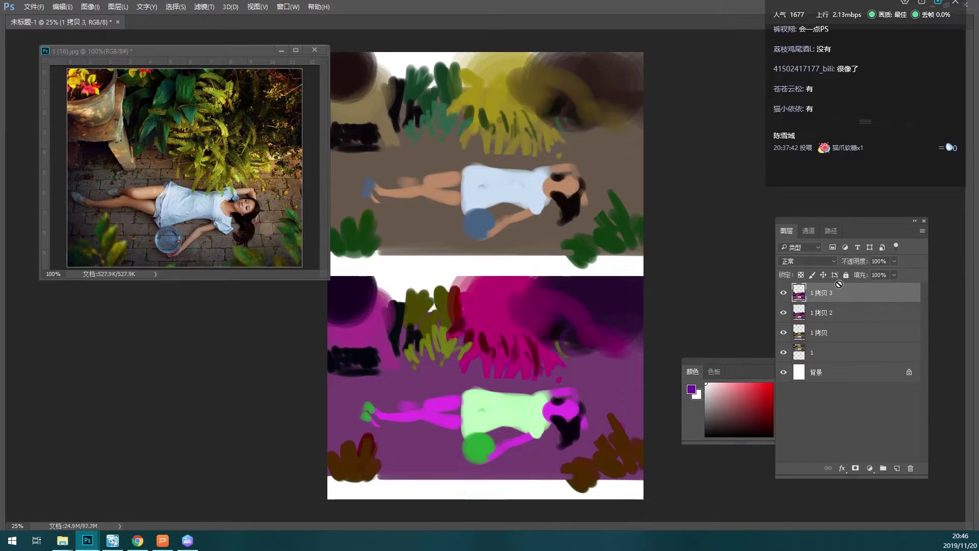
key(ctrl+u)
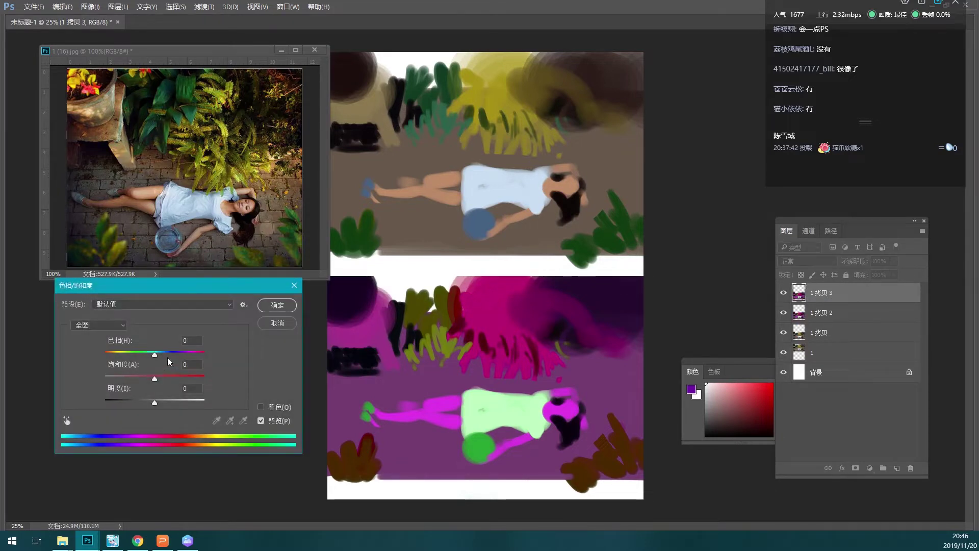
mouse_move(154, 354)
mouse_down()
mouse_move(199, 353)
mouse_move(121, 355)
mouse_move(109, 365)
mouse_move(203, 360)
mouse_up()
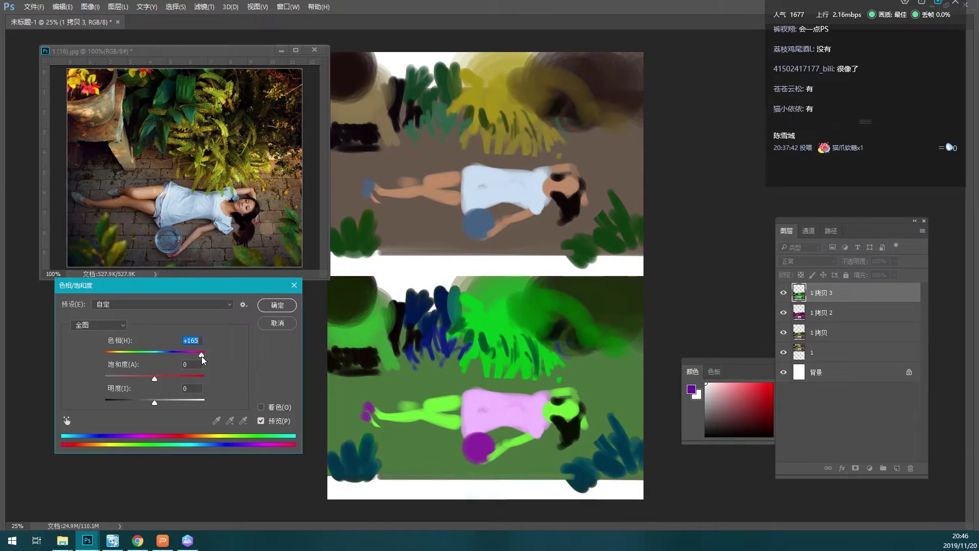
drag(201, 356, 197, 357)
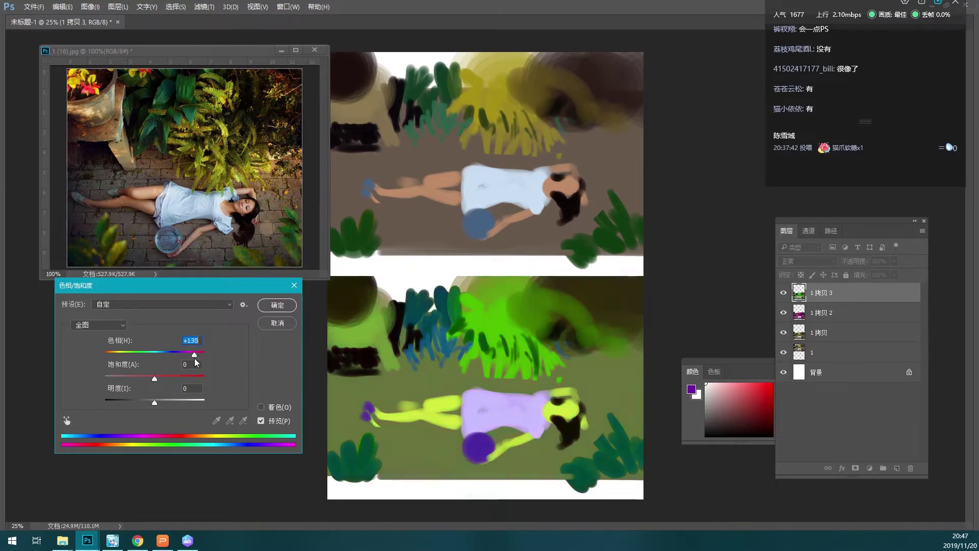
drag(198, 359, 188, 356)
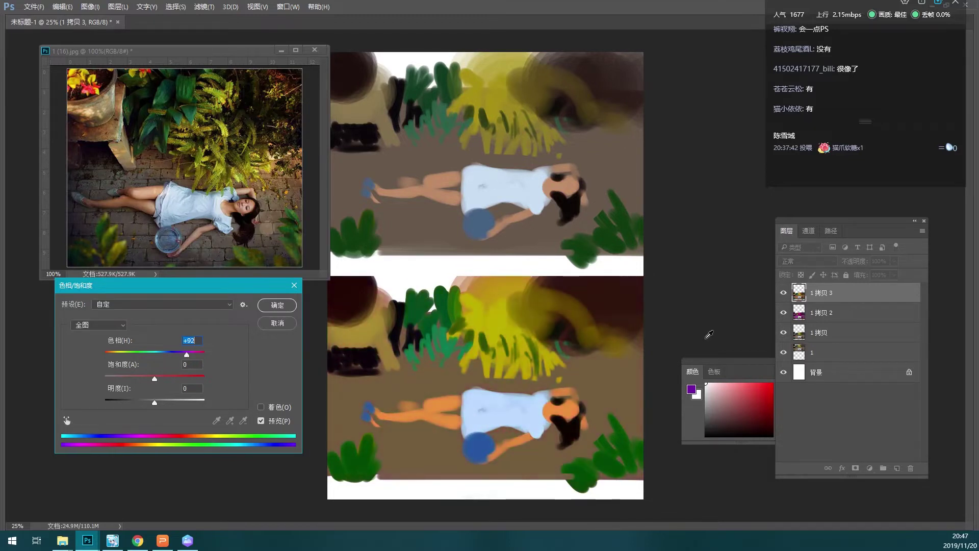
click(282, 310)
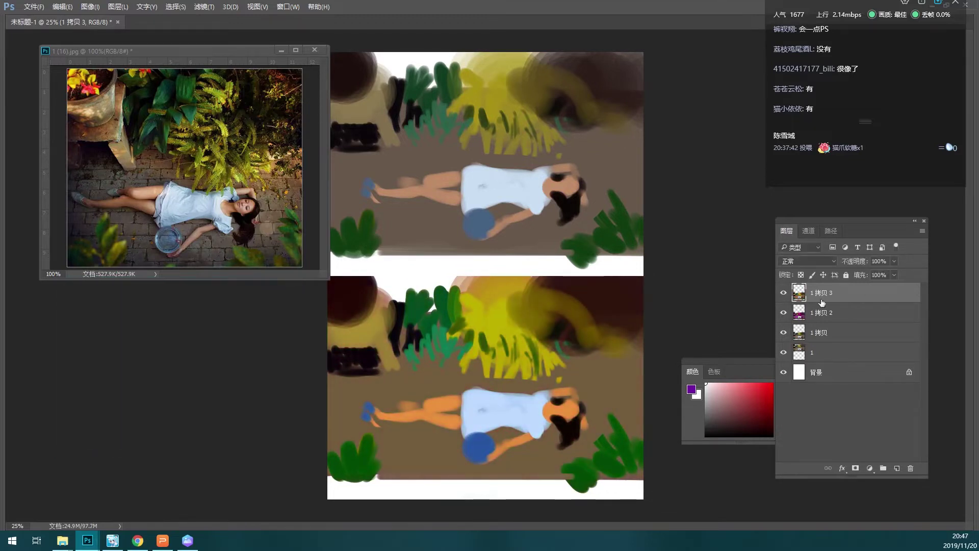
- Toggle the top copies' visibility and try Overlay and Color Dodge blending on 1 拷贝 3
drag(783, 292, 782, 319)
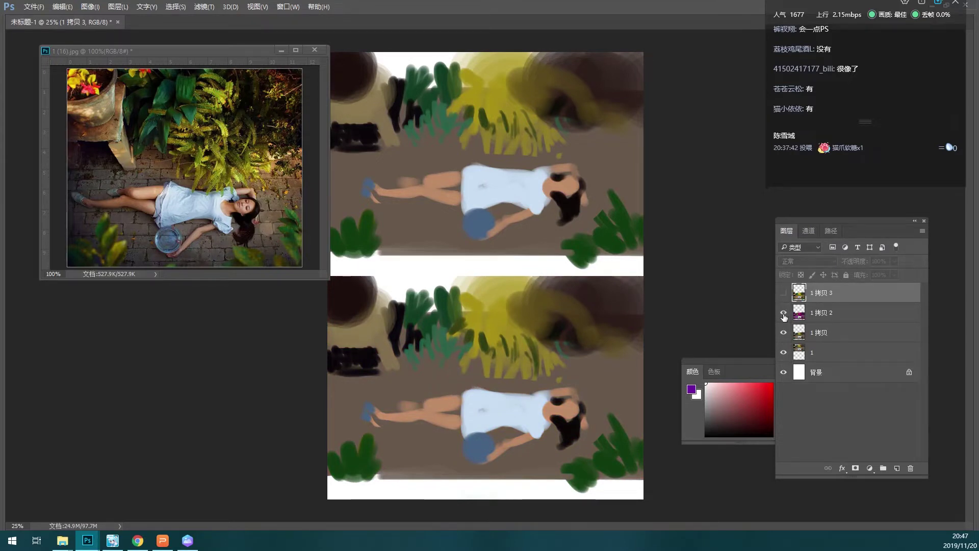
click(782, 296)
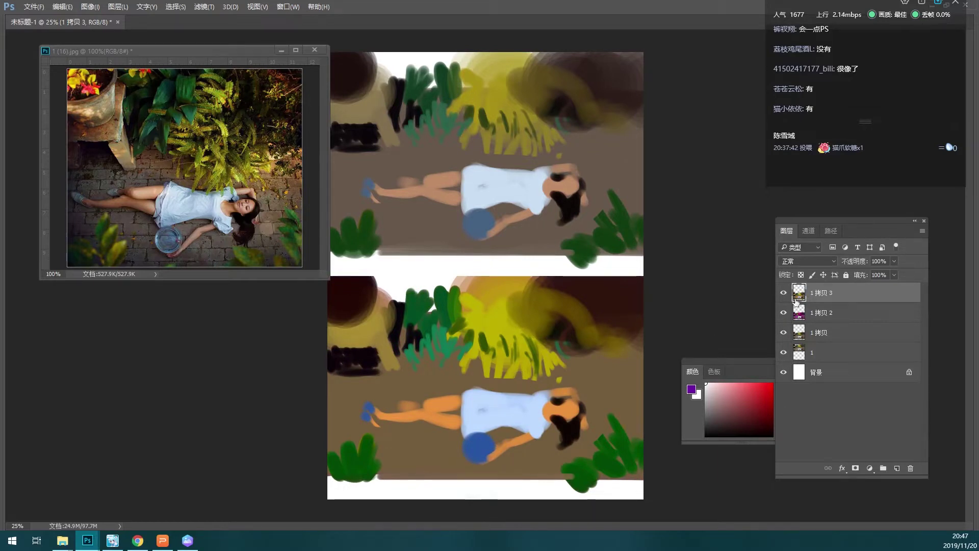
click(783, 294)
click(833, 261)
click(793, 377)
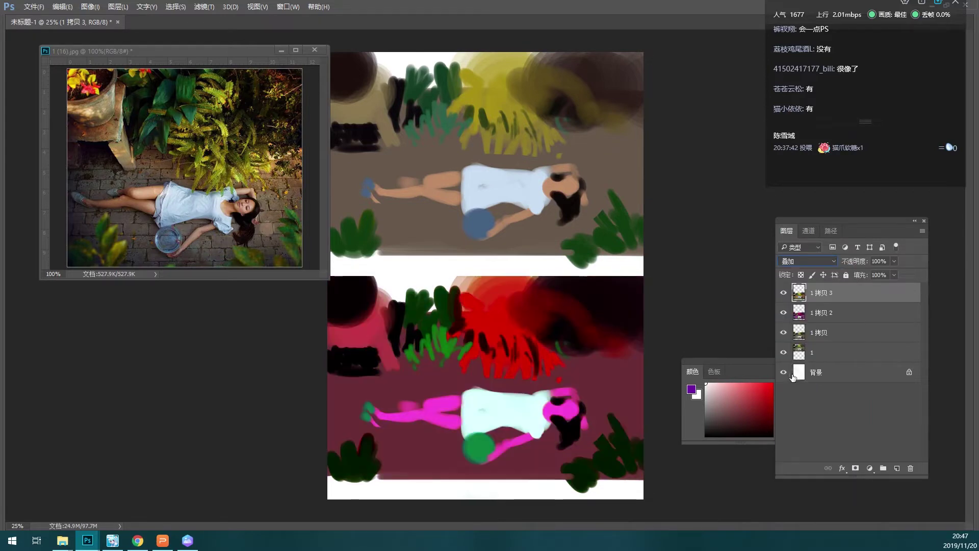
key(Up)
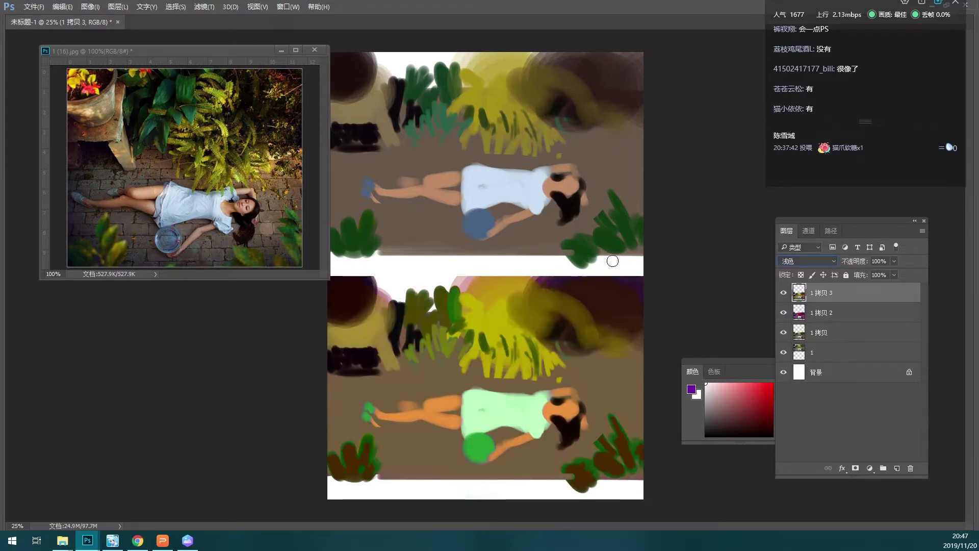
key(Up)
key(Up)
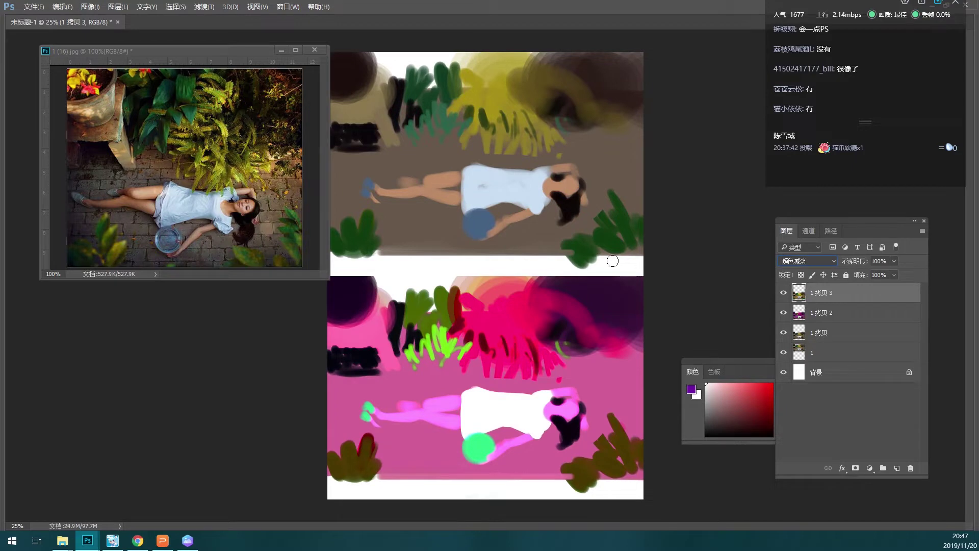
key(Up)
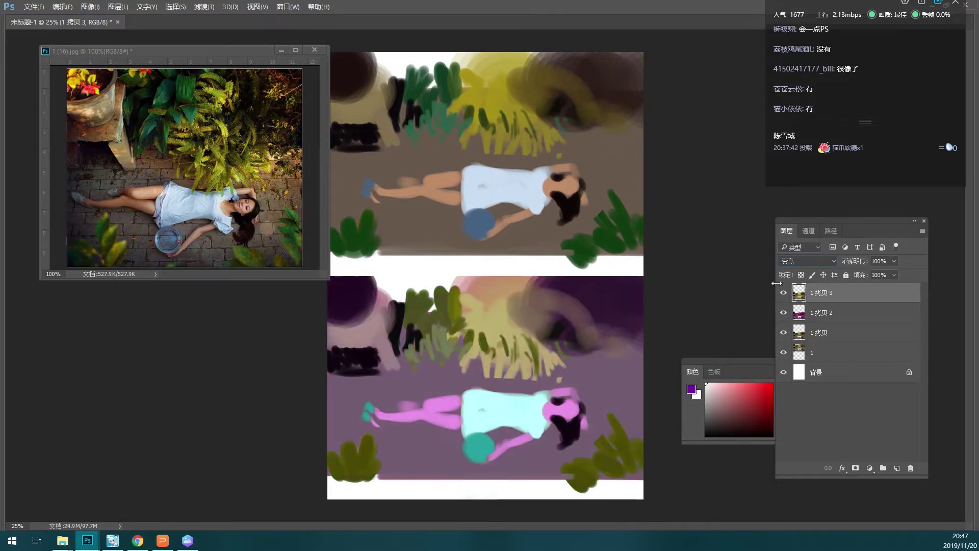
- Cycle 1 拷贝 3 through Color, Saturation, Hue, Divide and other blend modes, settling on Linear Dodge (Add)
click(815, 266)
click(784, 292)
click(814, 262)
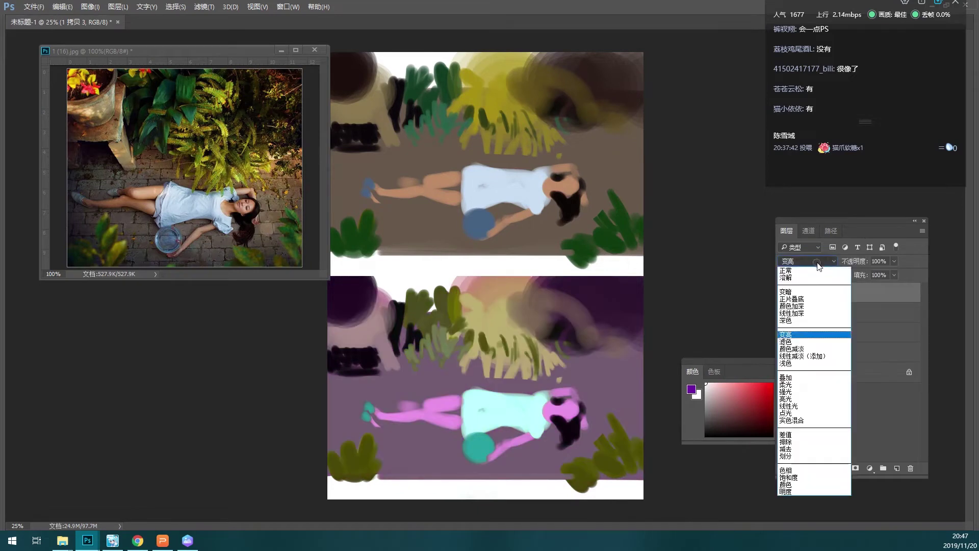
click(788, 490)
key(Up)
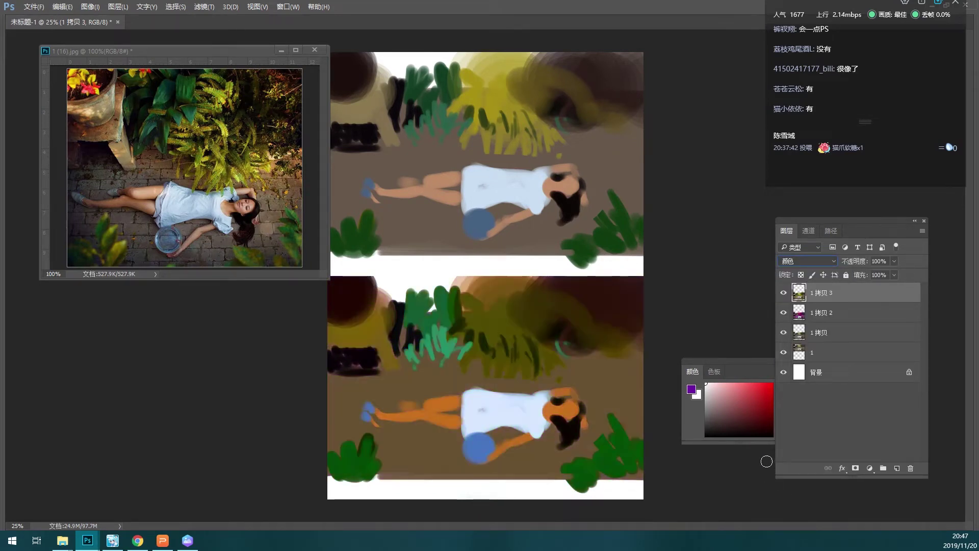
key(Up)
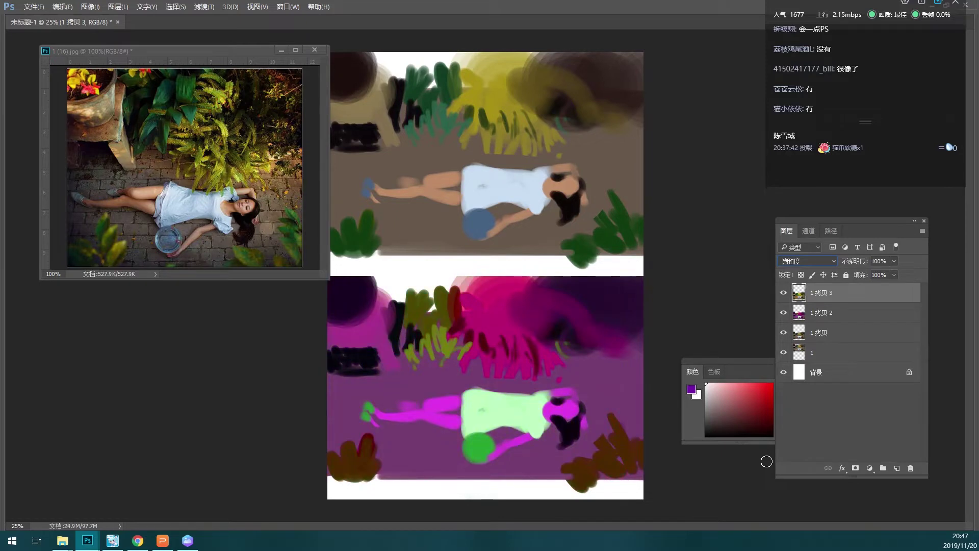
key(Up)
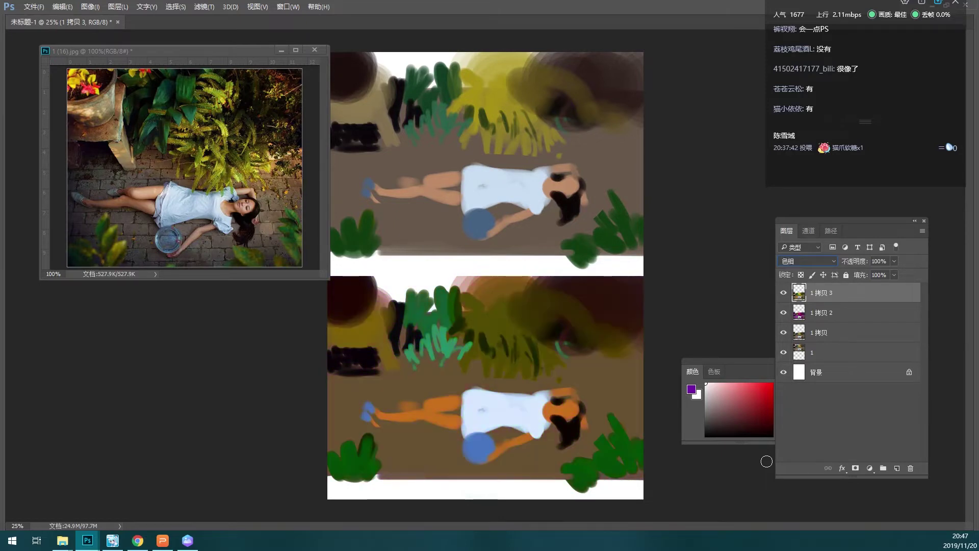
key(Up)
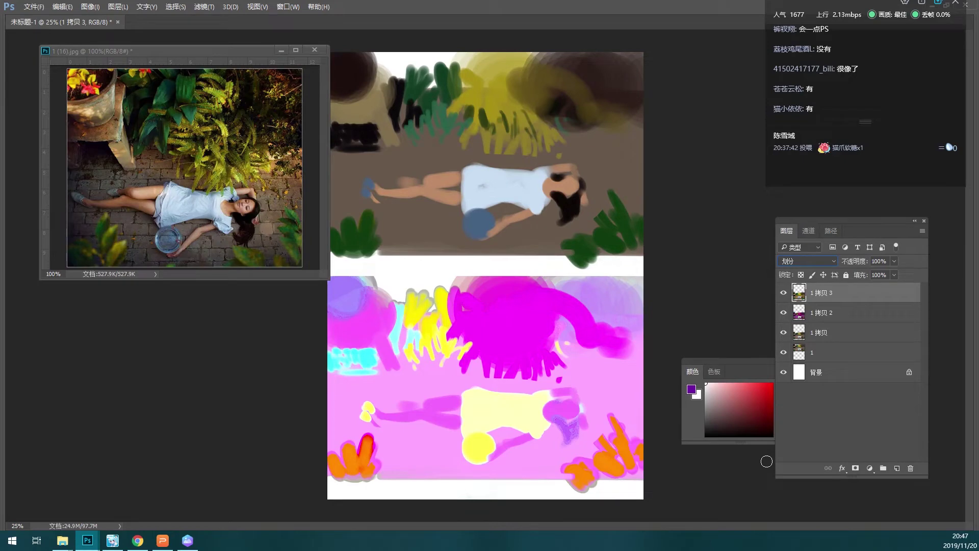
key(Up)
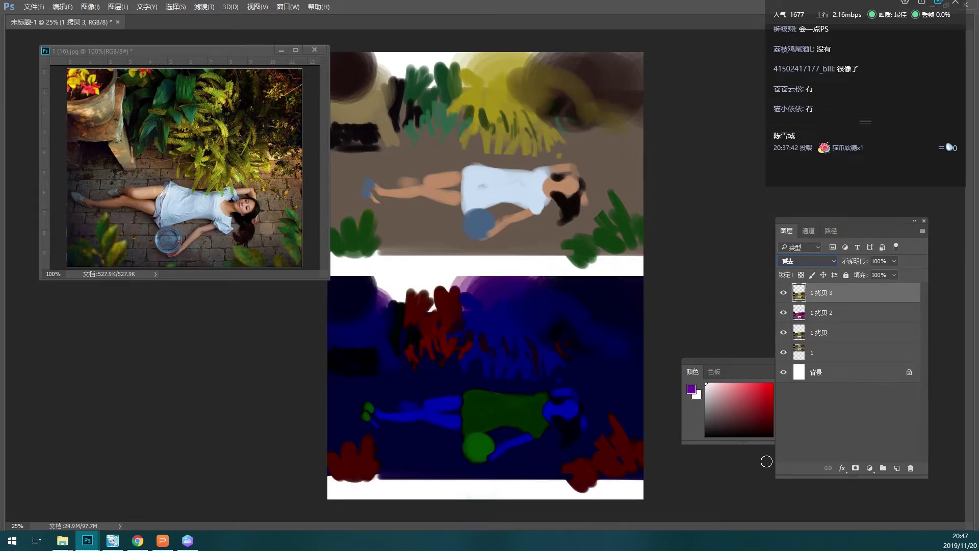
key(Up)
key(Up)
key(Up)
key(Up)
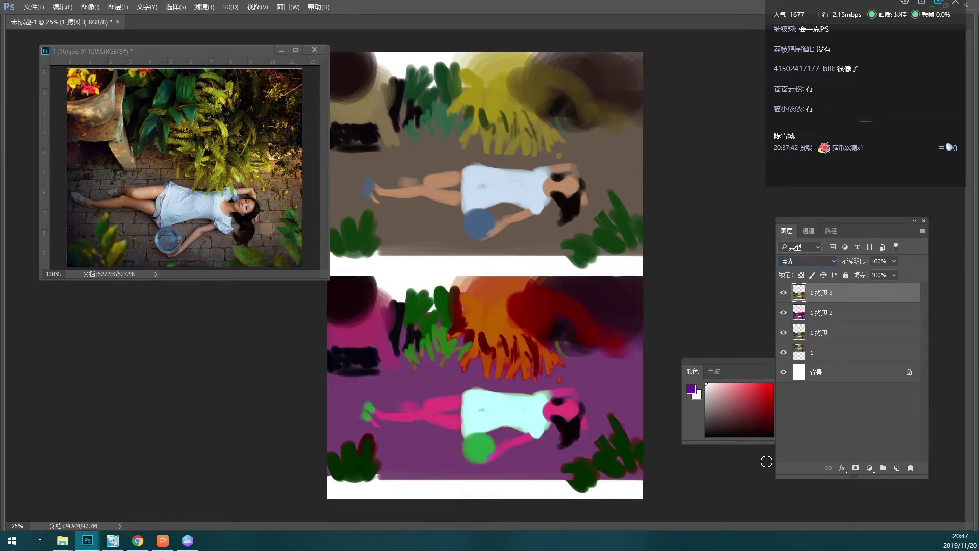
key(Up)
key(Down)
key(Up)
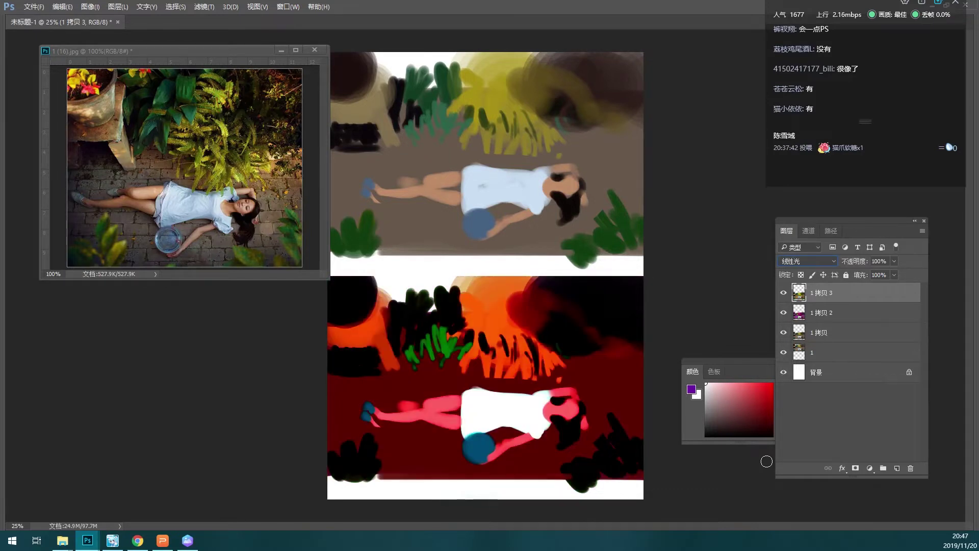
key(Up)
key(Up)
key(Up)
key(Up)
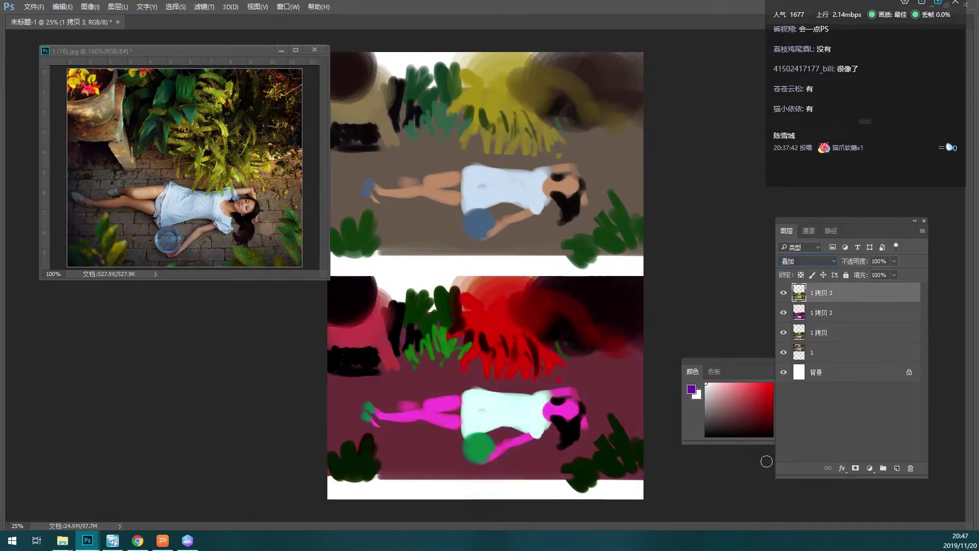
key(Up)
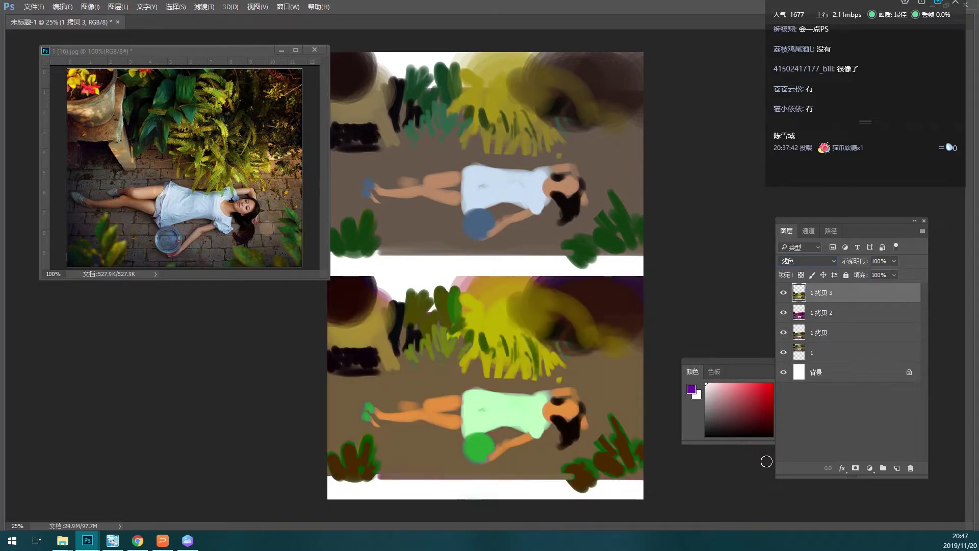
key(Up)
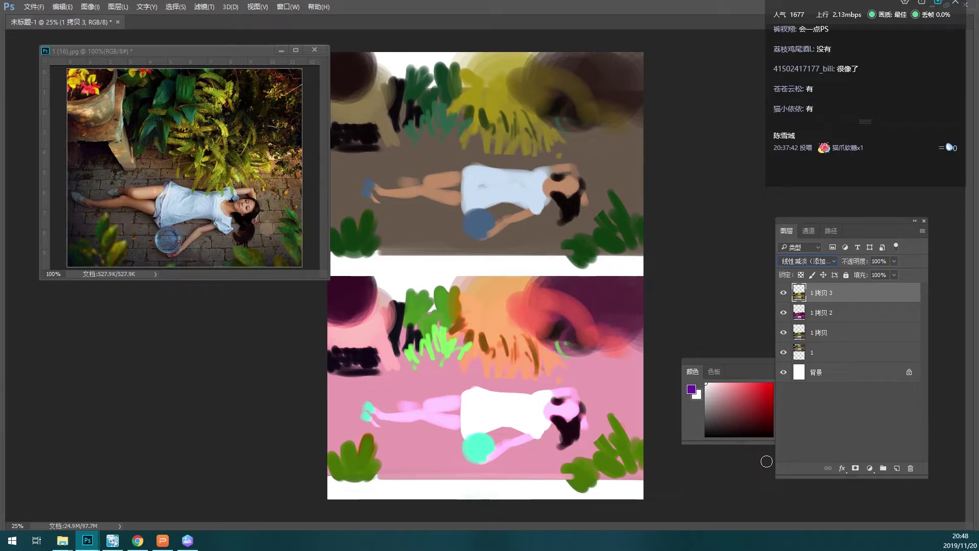
key(Up)
key(Up)
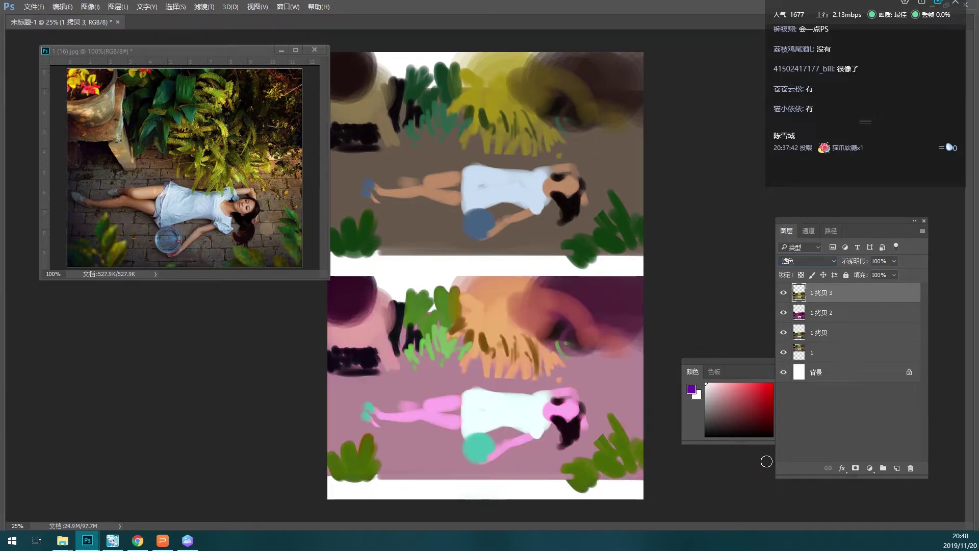
key(Up)
key(Up)
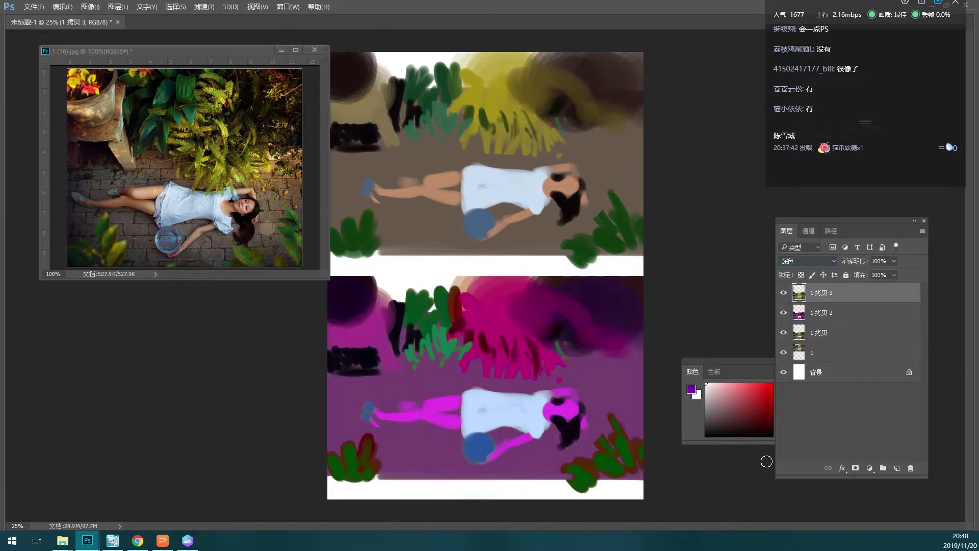
key(Up)
key(Down)
key(Down)
key(Down)
key(Down)
key(Down)
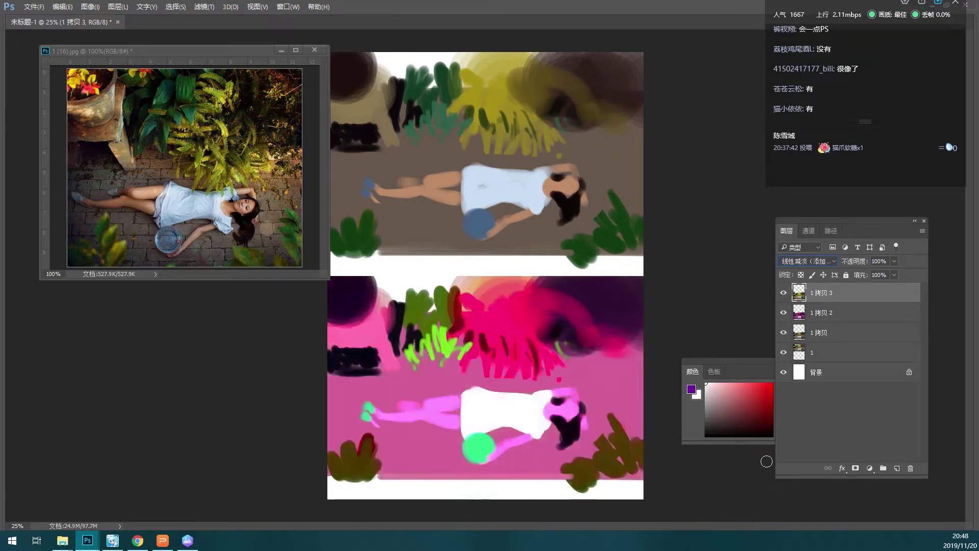
key(Up)
key(Up)
key(Down)
key(Down)
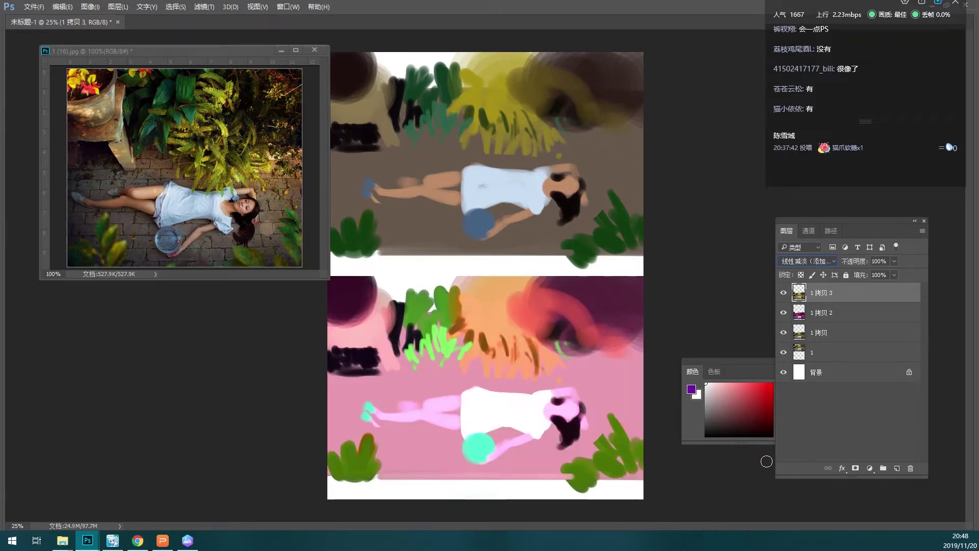
- Lower the top copy's opacity to 73%
click(833, 360)
click(833, 300)
drag(883, 276, 880, 278)
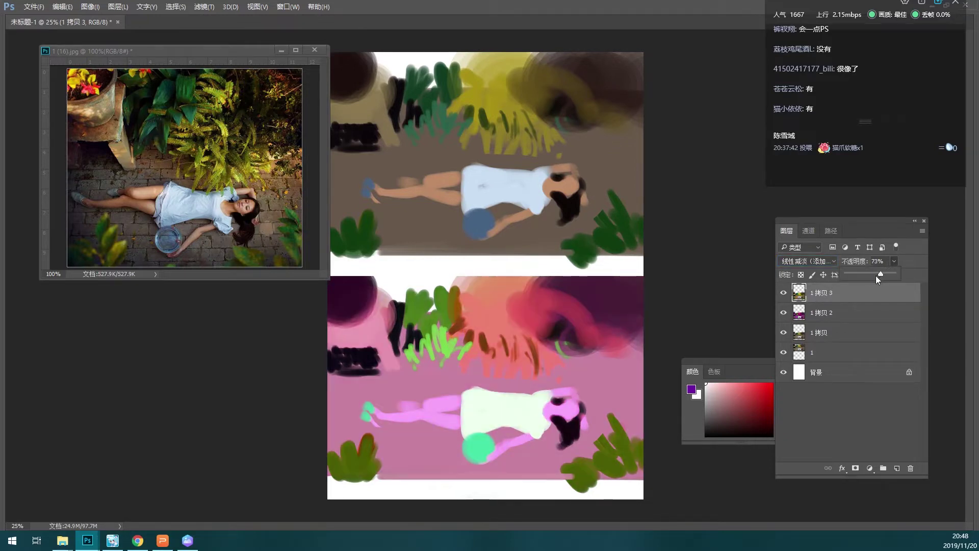
- Delete the top copy, give the pink copy Levels inputs 20 and 241, and compare
key(Delete)
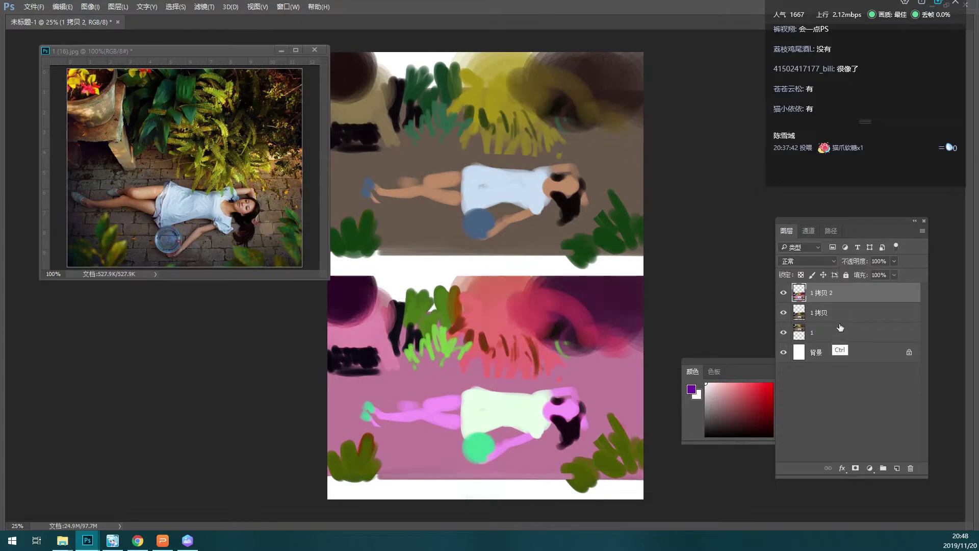
key(ctrl+l)
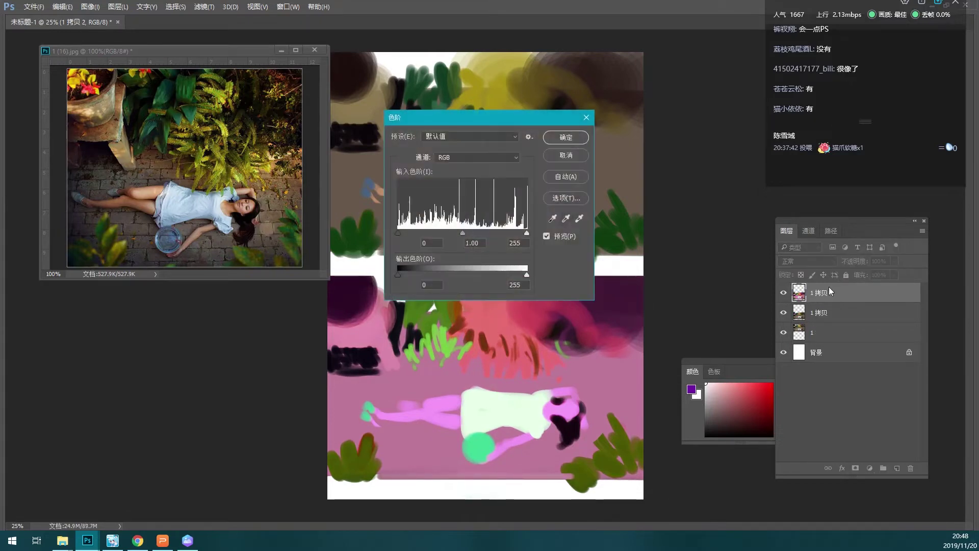
drag(398, 233, 408, 233)
drag(526, 233, 516, 233)
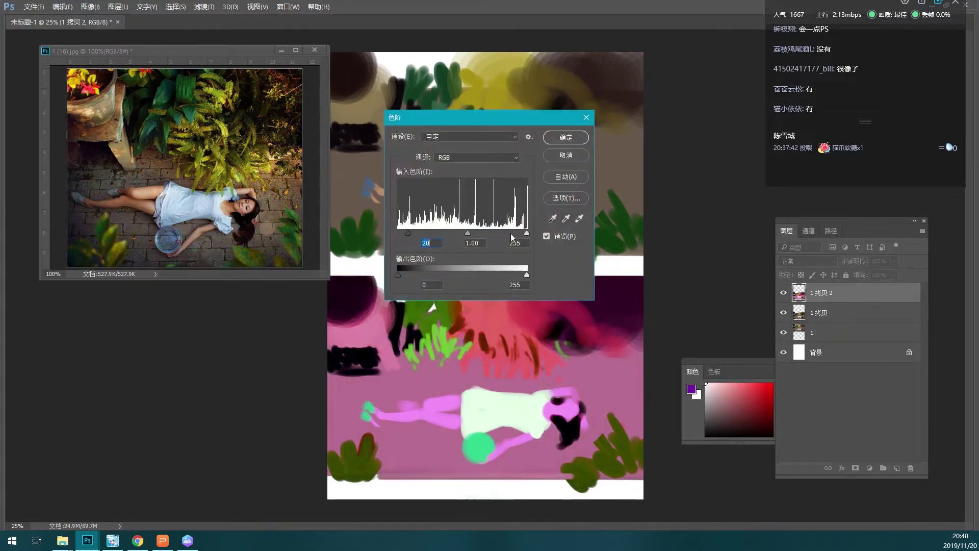
click(565, 137)
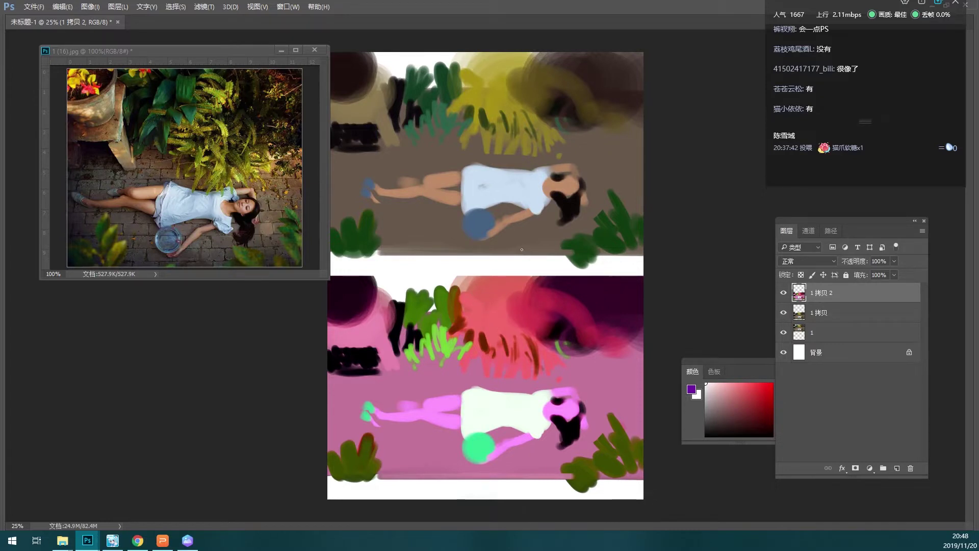
click(783, 293)
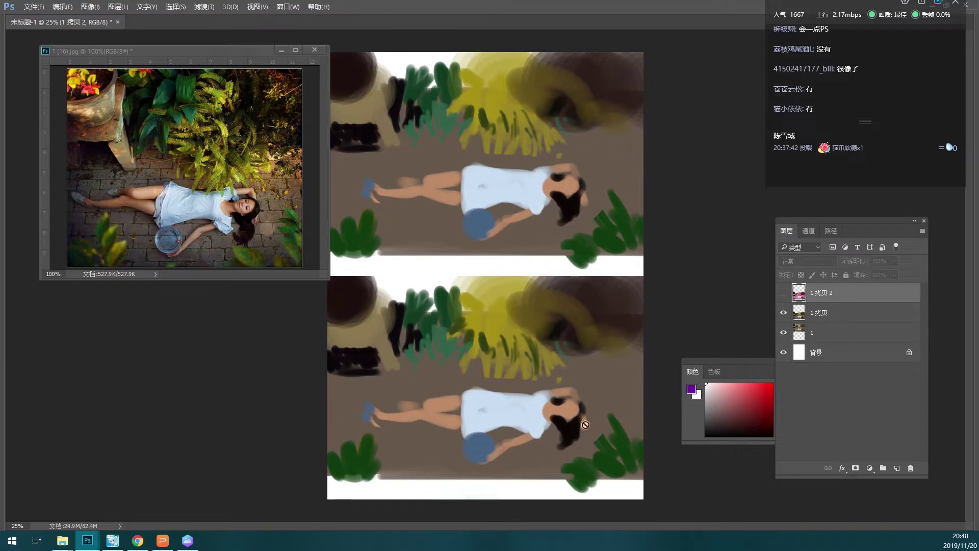
click(784, 293)
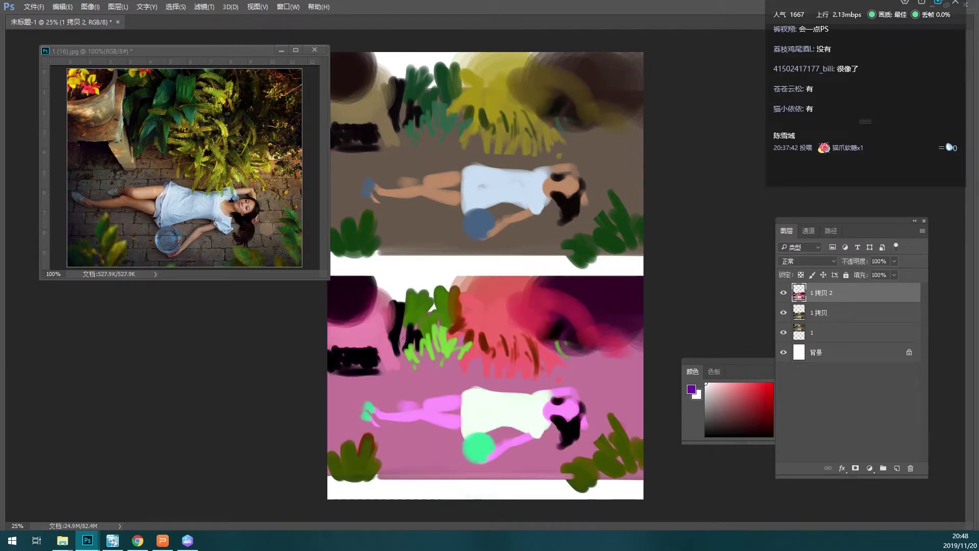
mouse_move(62, 540)
click(81, 484)
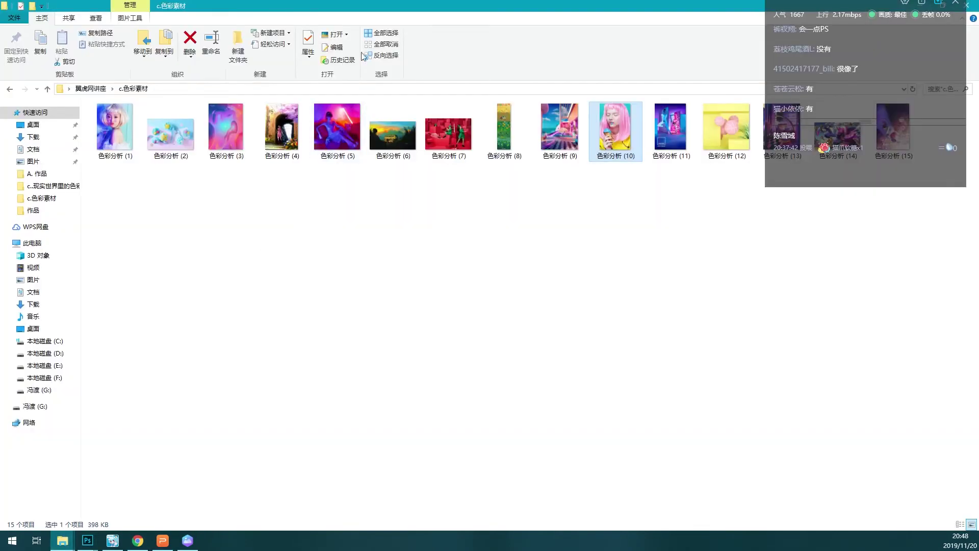
double_click(226, 127)
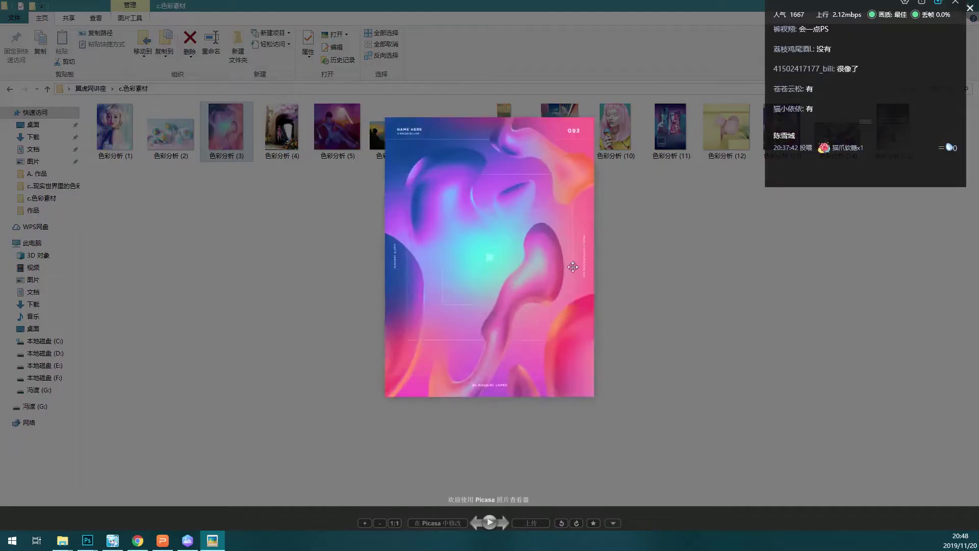
click(687, 279)
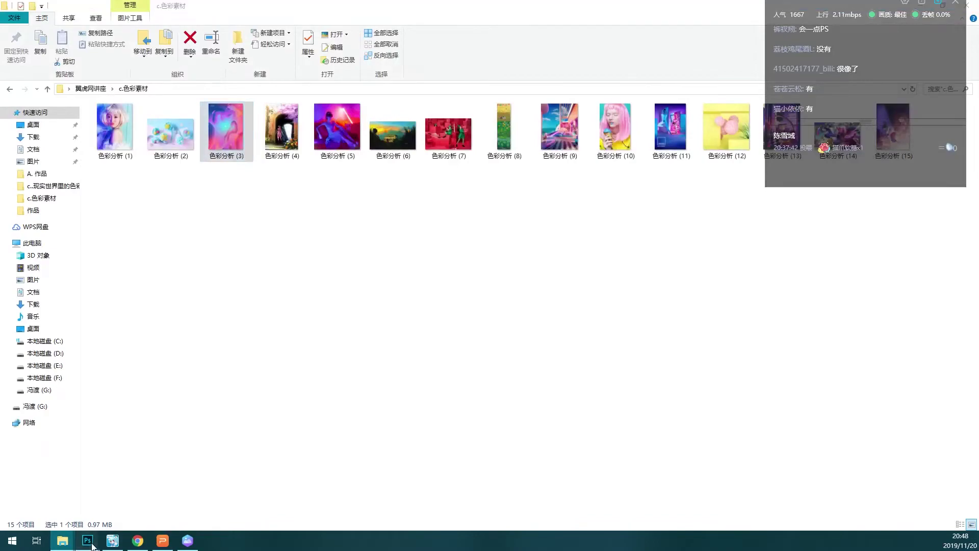
click(85, 508)
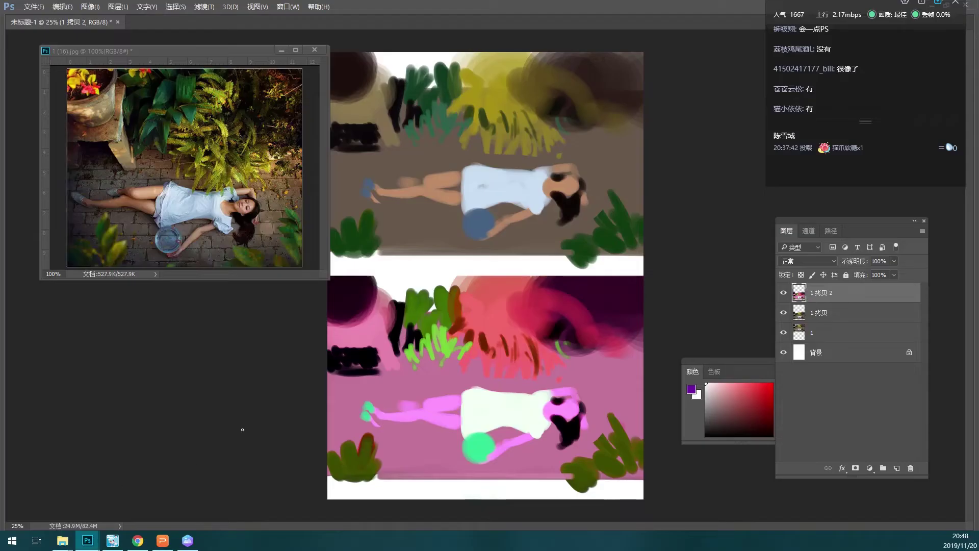
- Sample colours from the painting, test a purple stroke over the red foliage, then undo it
alt+click(546, 316)
alt+click(514, 316)
drag(504, 313, 508, 316)
key(ctrl+z)
- Brush a light pink stroke of red-pink over the red foliage, then sample an olive green
alt+click(538, 322)
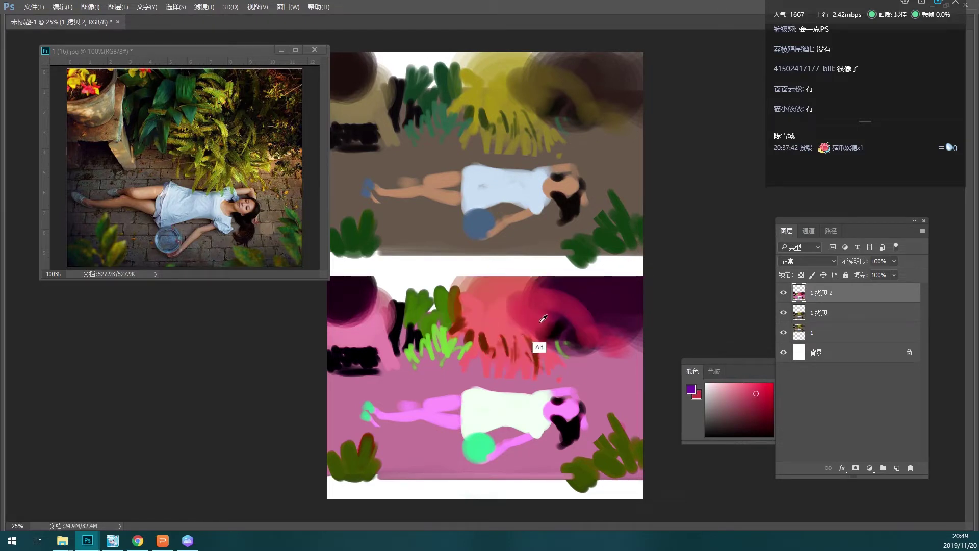
click(696, 391)
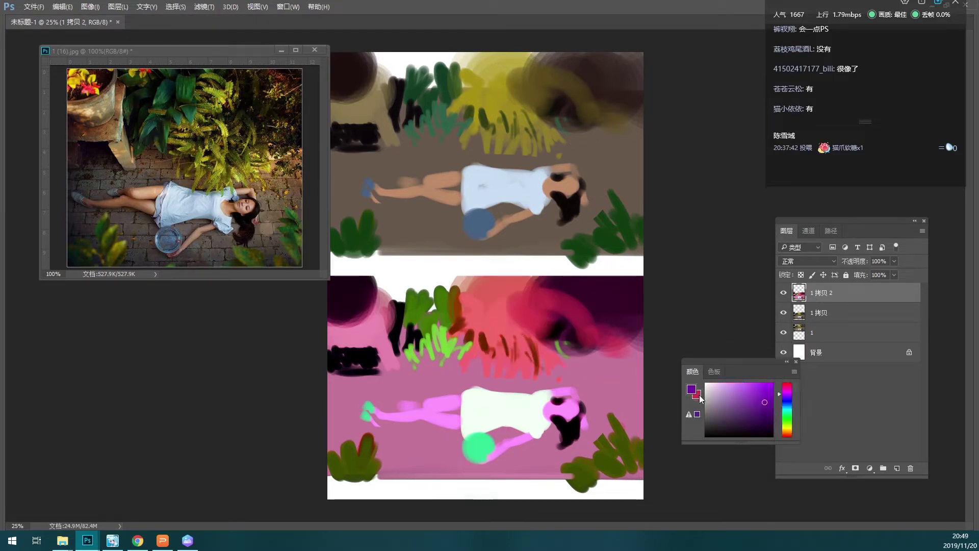
alt+click(511, 312)
drag(527, 293, 509, 303)
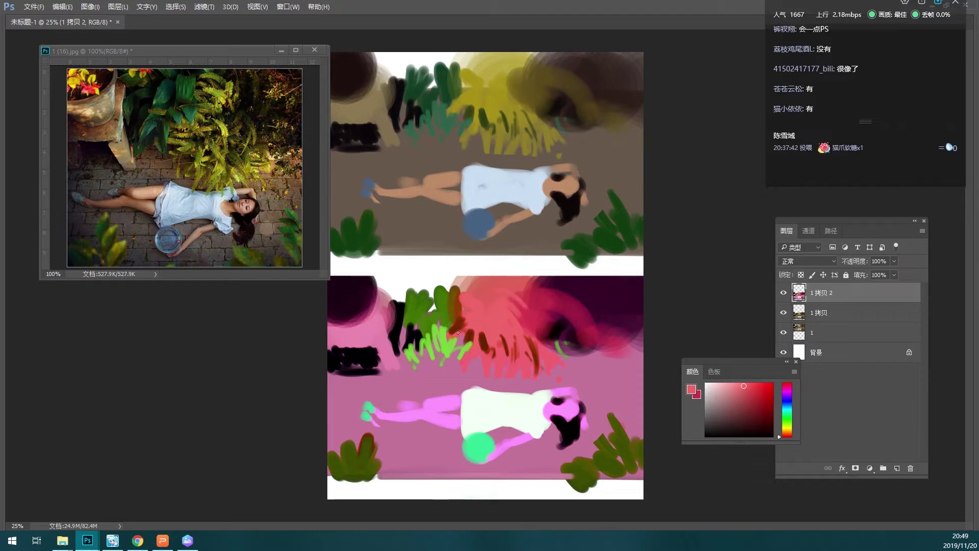
alt+click(442, 320)
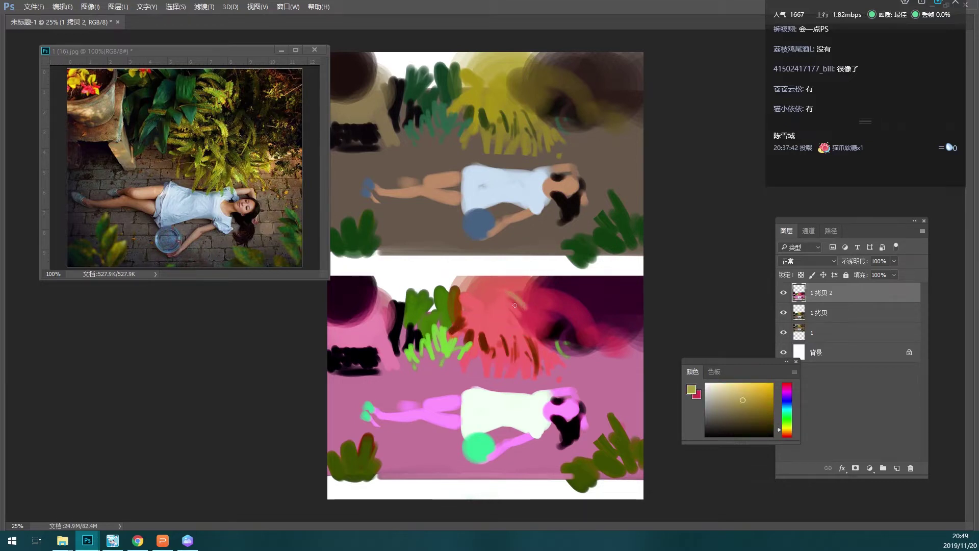
key(ctrl+alt)
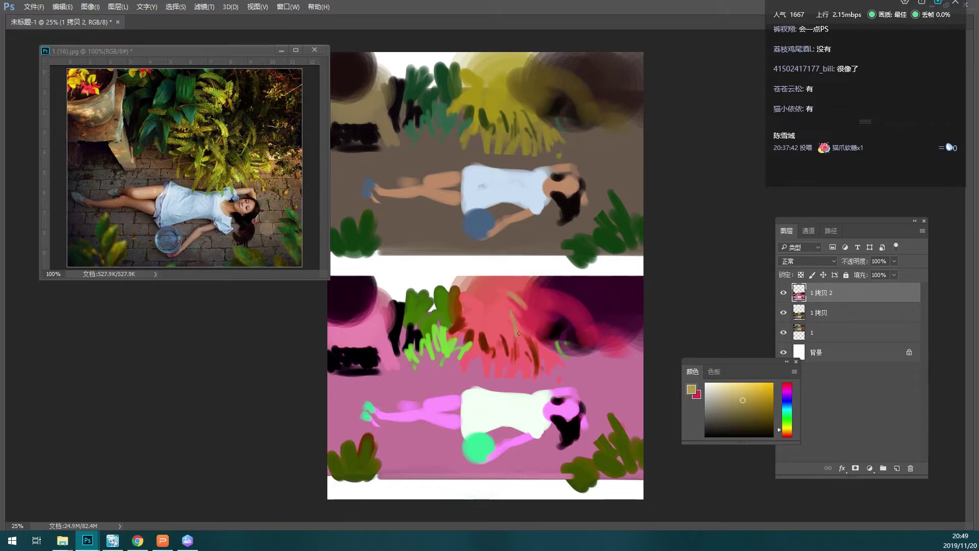
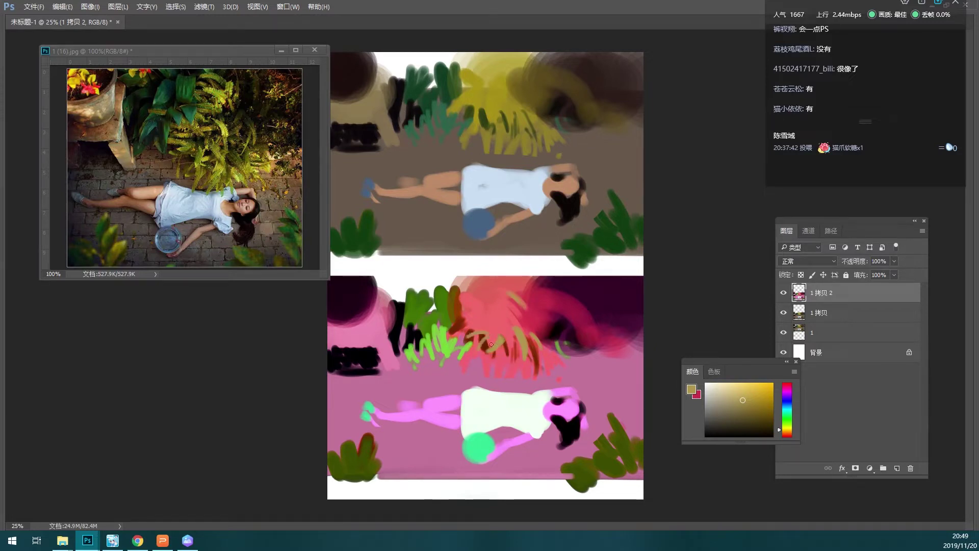
- Sample foliage colours and paint a black stroke among the top plants
alt+click(448, 318)
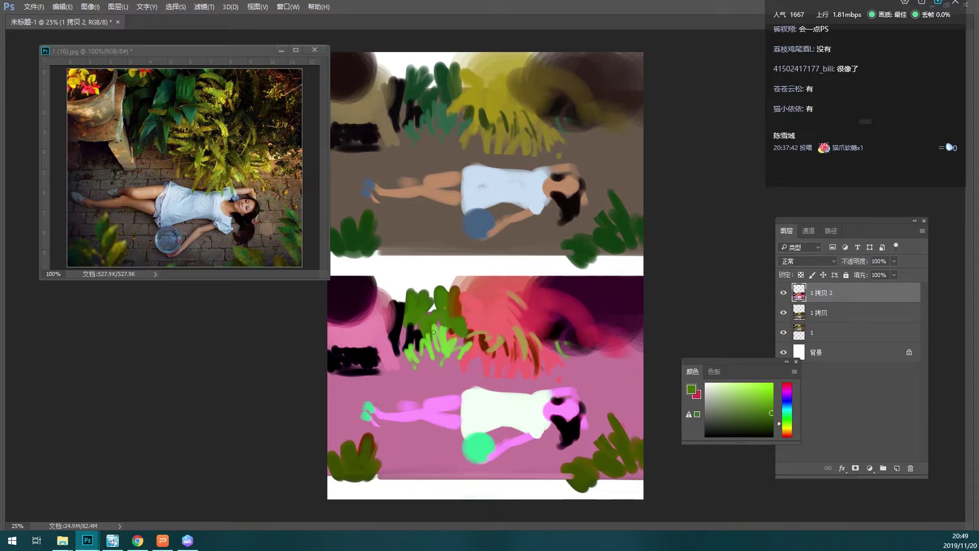
alt+click(439, 348)
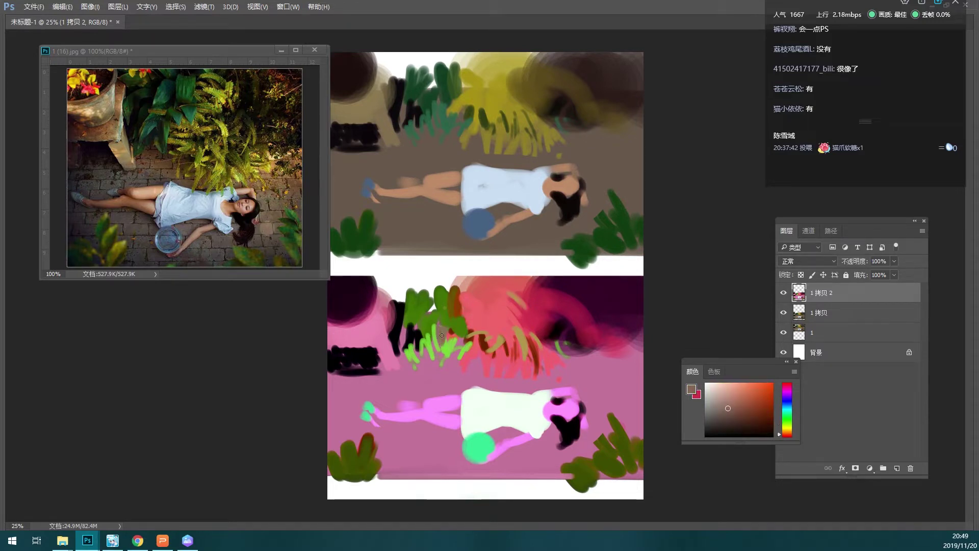
alt+click(433, 343)
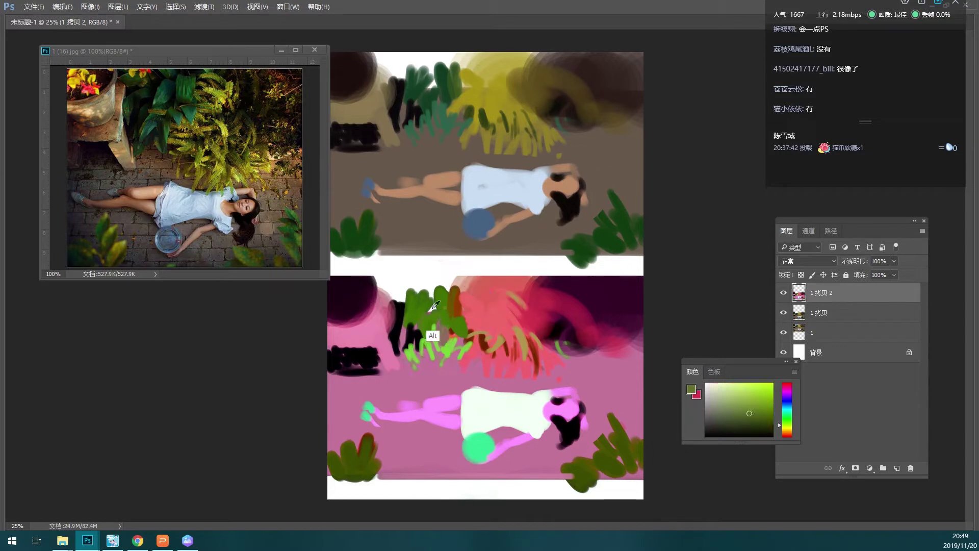
alt+click(404, 300)
mouse_move(398, 300)
mouse_down()
mouse_move(431, 285)
mouse_move(426, 271)
mouse_up()
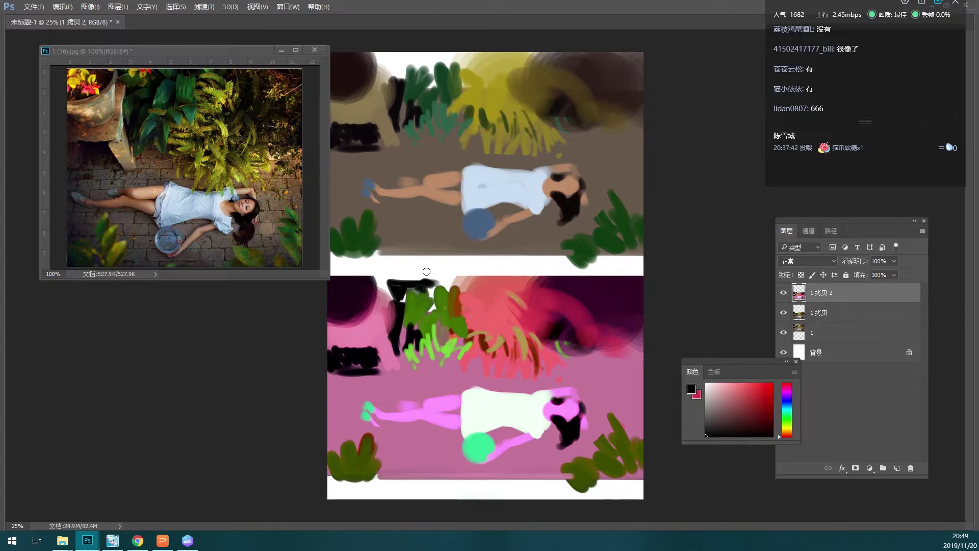
- Sample crimson, black, plum, arm pinks, dress white and mauve background colours from the painting
alt+click(579, 311)
alt+click(567, 451)
alt+click(575, 436)
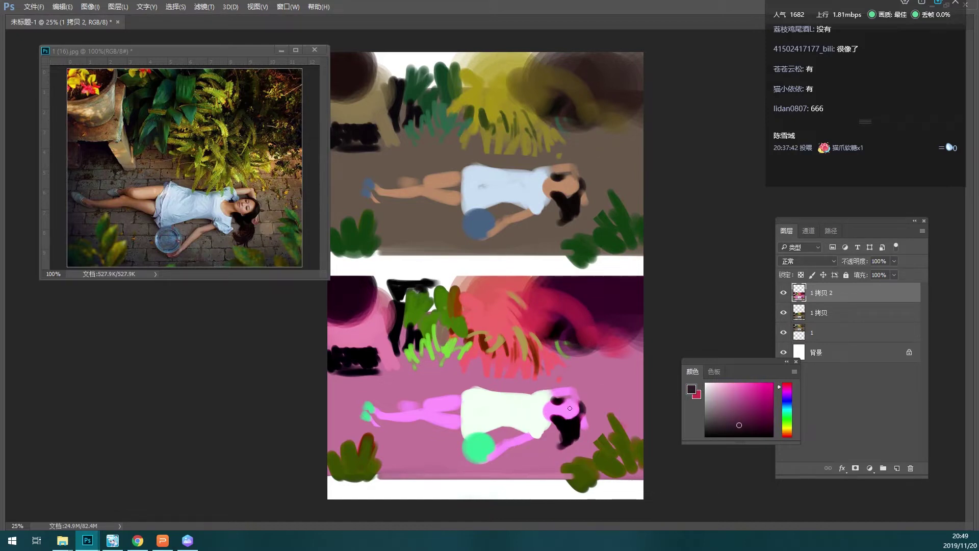
alt+click(571, 390)
alt+click(551, 405)
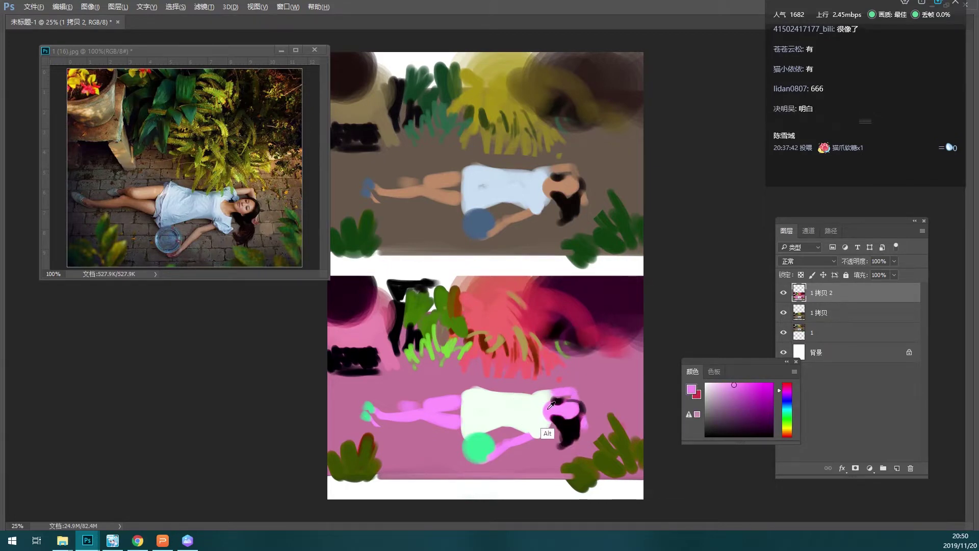
alt+click(548, 424)
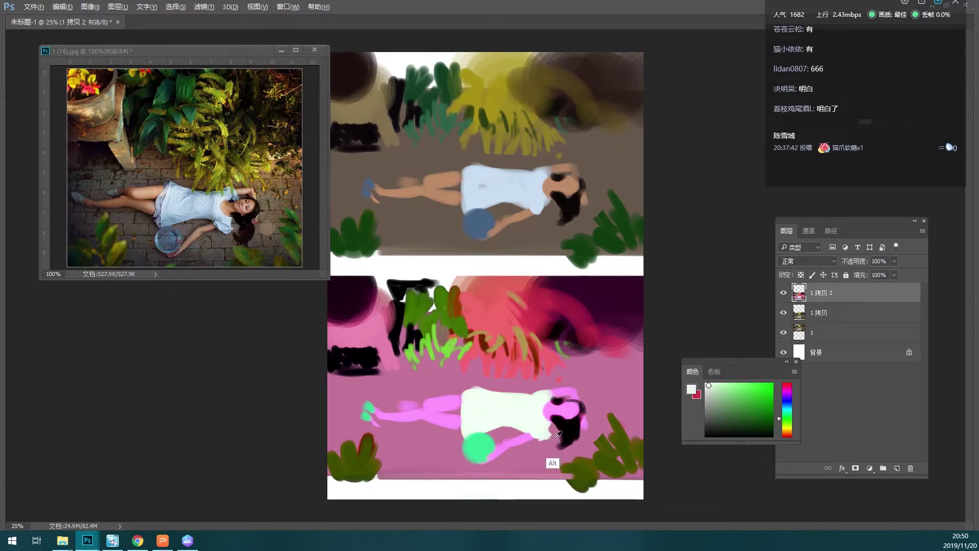
alt+click(538, 466)
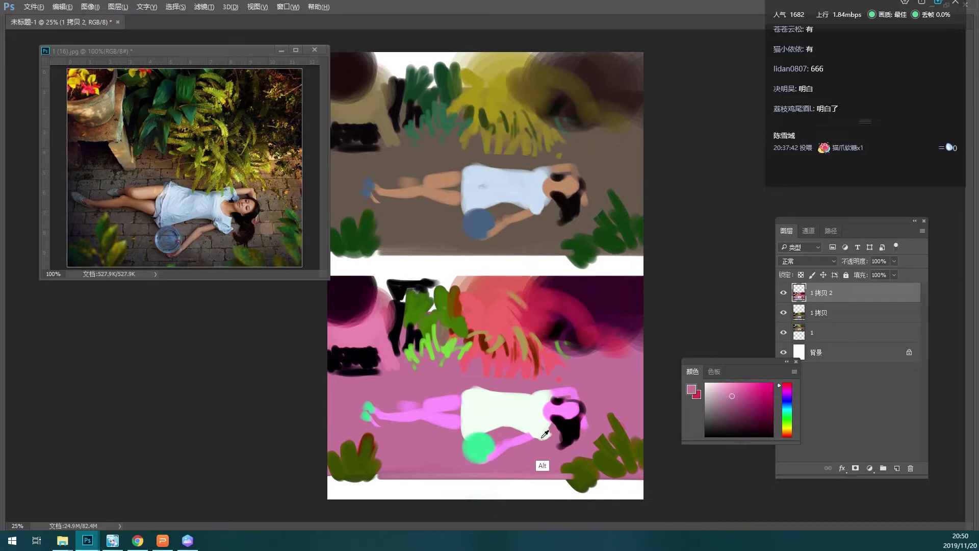
alt+click(546, 441)
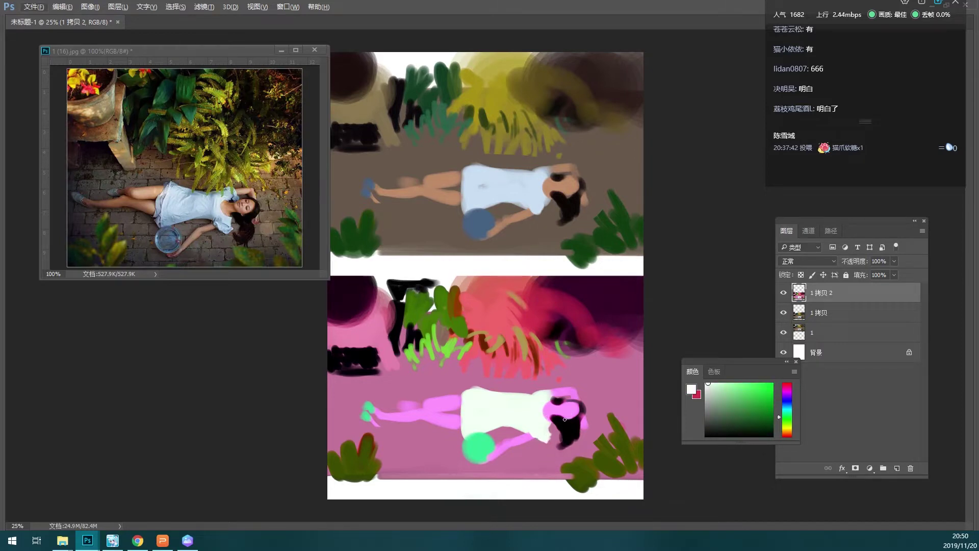
- Cover the stray marks under the girl's foot with the mauve background colour
alt+click(387, 407)
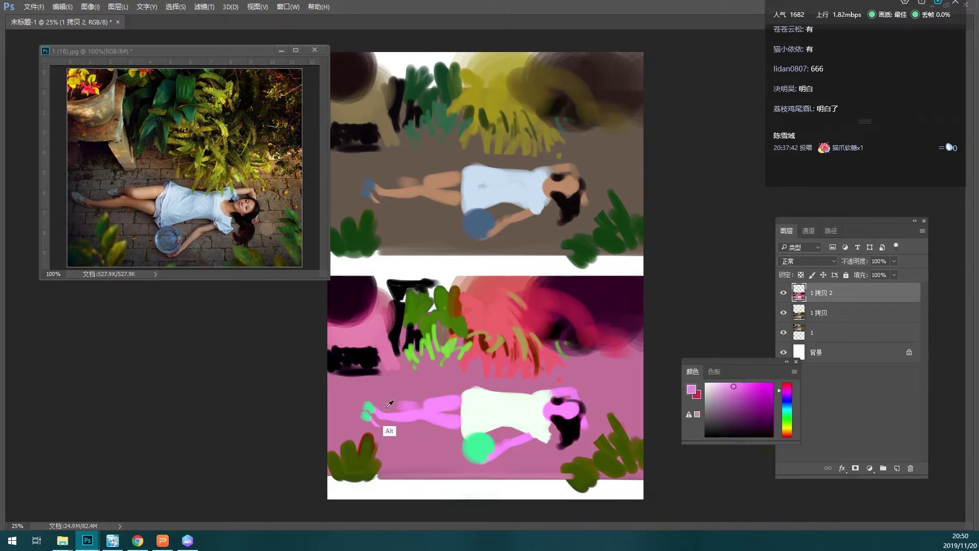
alt+click(384, 431)
drag(362, 423, 381, 428)
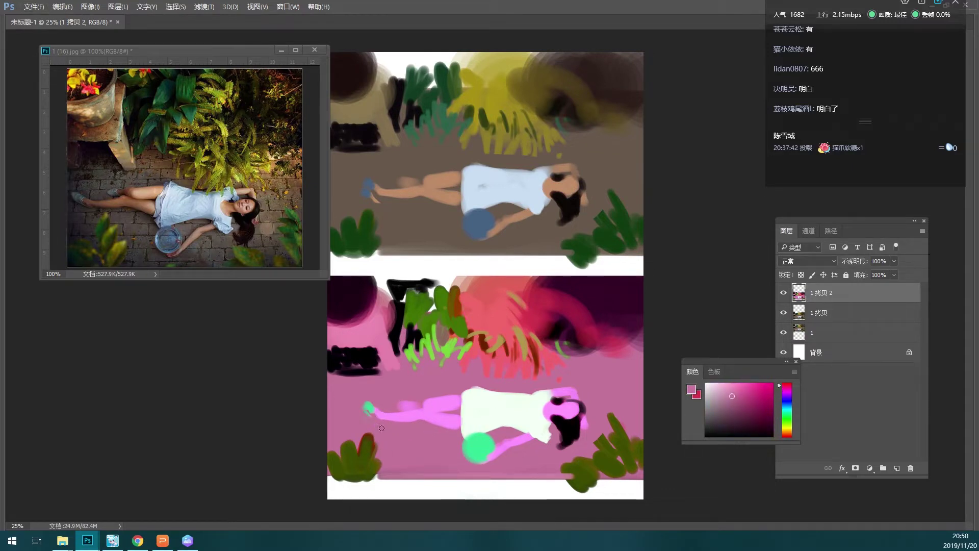
alt+click(369, 406)
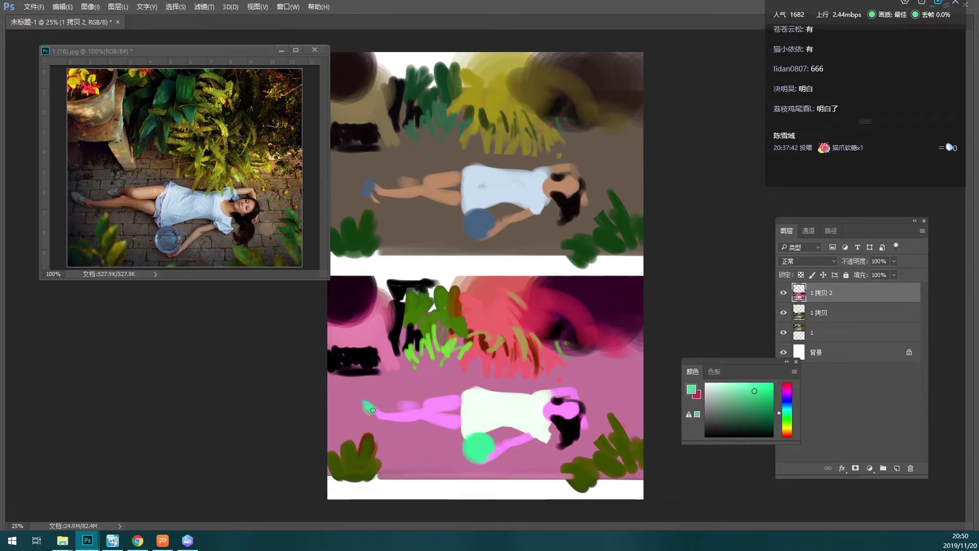
alt+click(368, 397)
alt+click(372, 404)
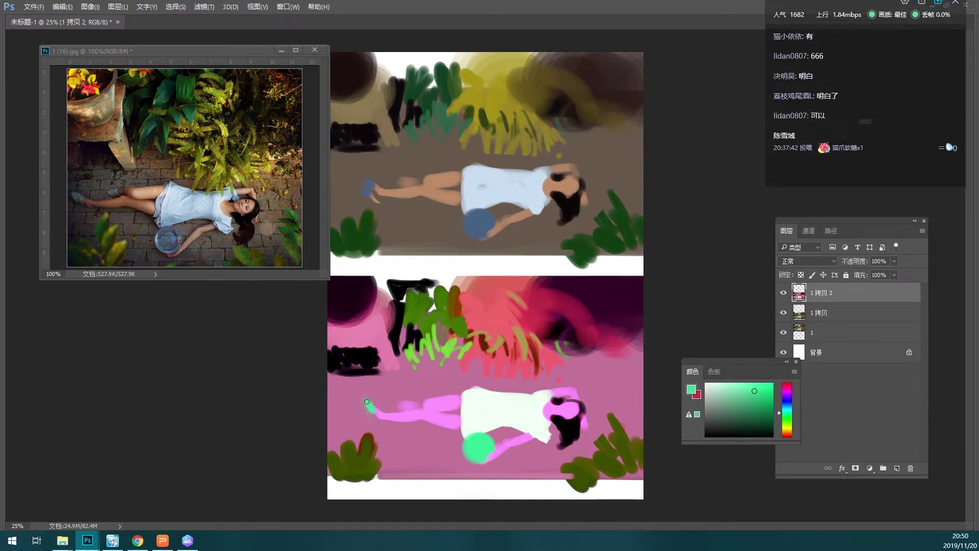
alt+click(376, 405)
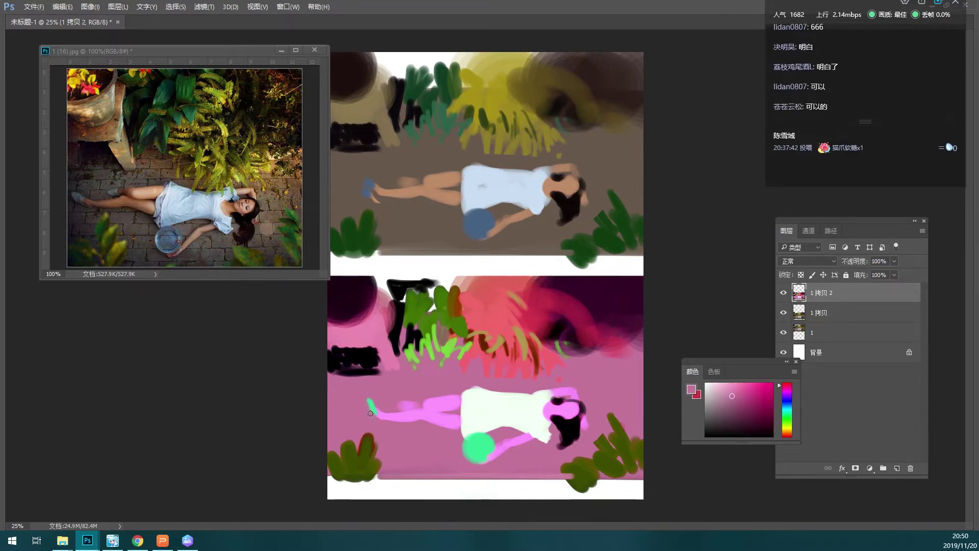
alt+click(374, 406)
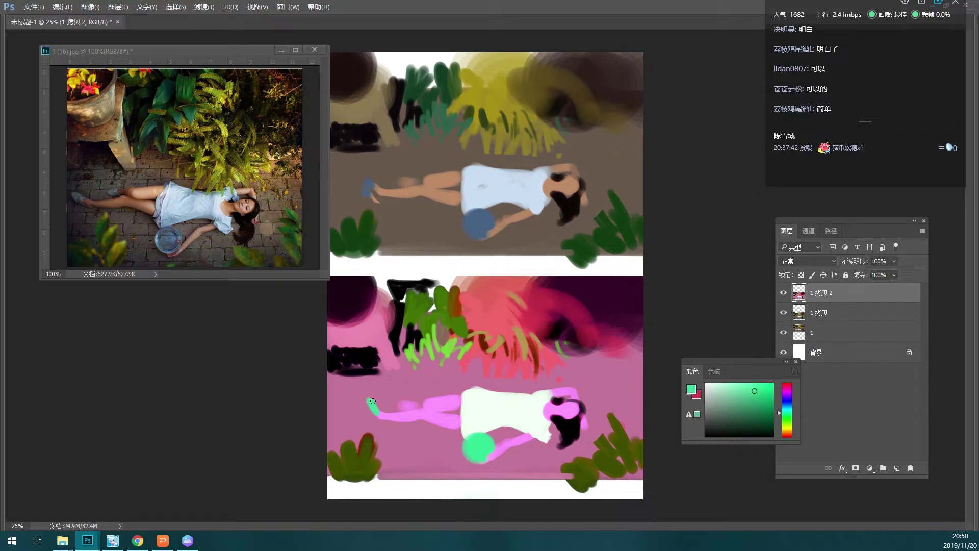
alt+click(359, 400)
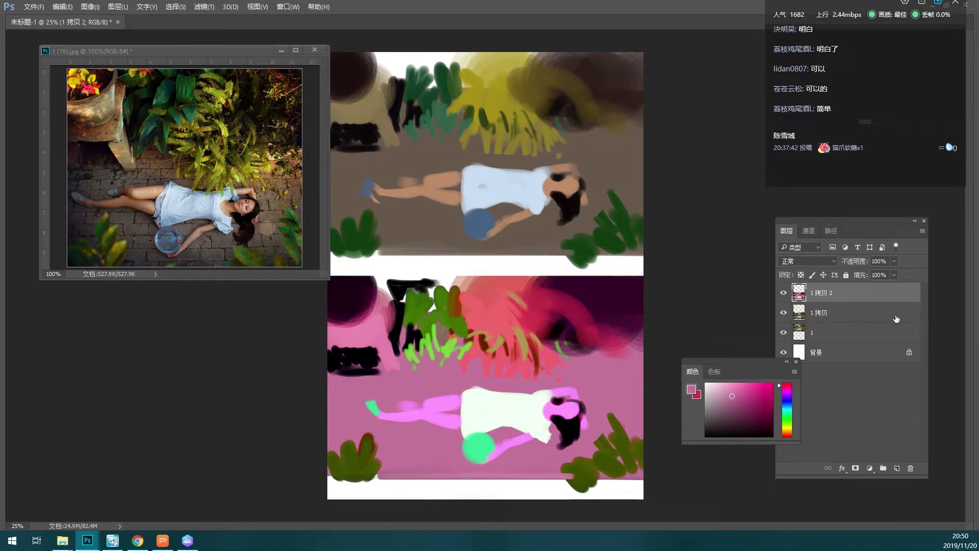
- Close 1 (16).jpg without saving, then hide the colour copy layer and Layer 1
click(315, 50)
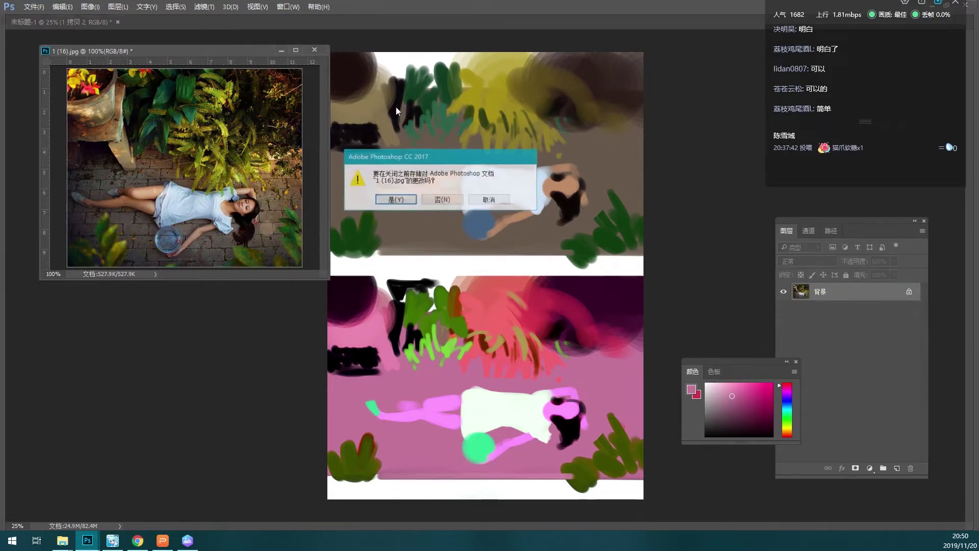
click(442, 201)
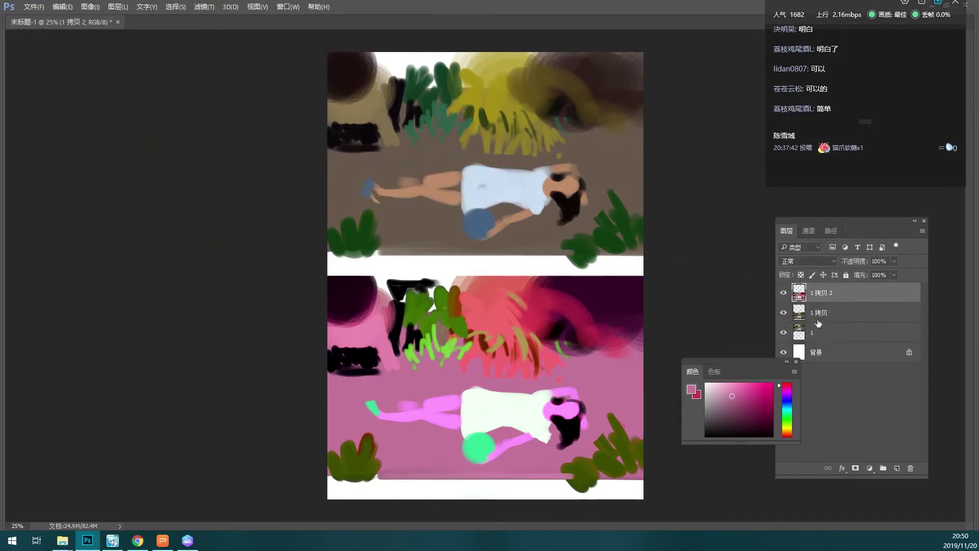
click(783, 292)
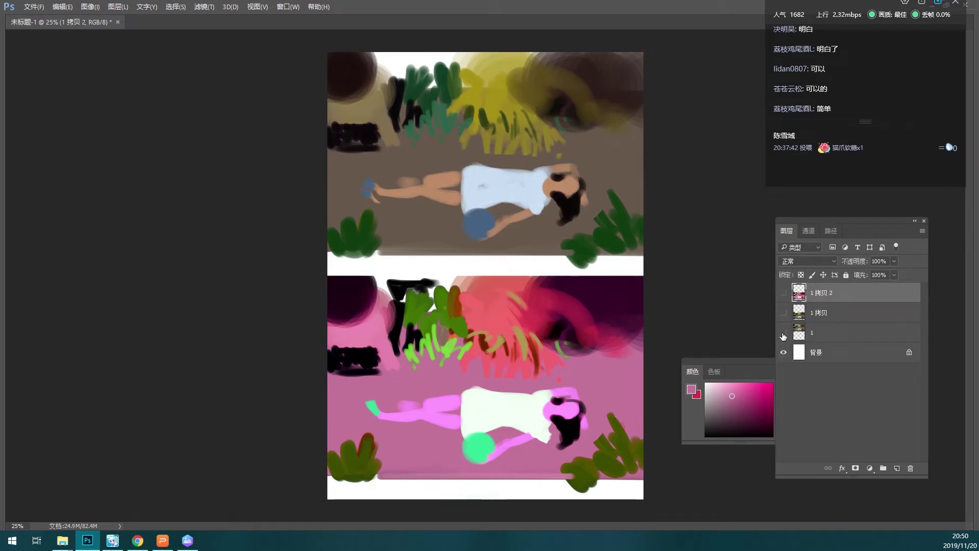
click(783, 333)
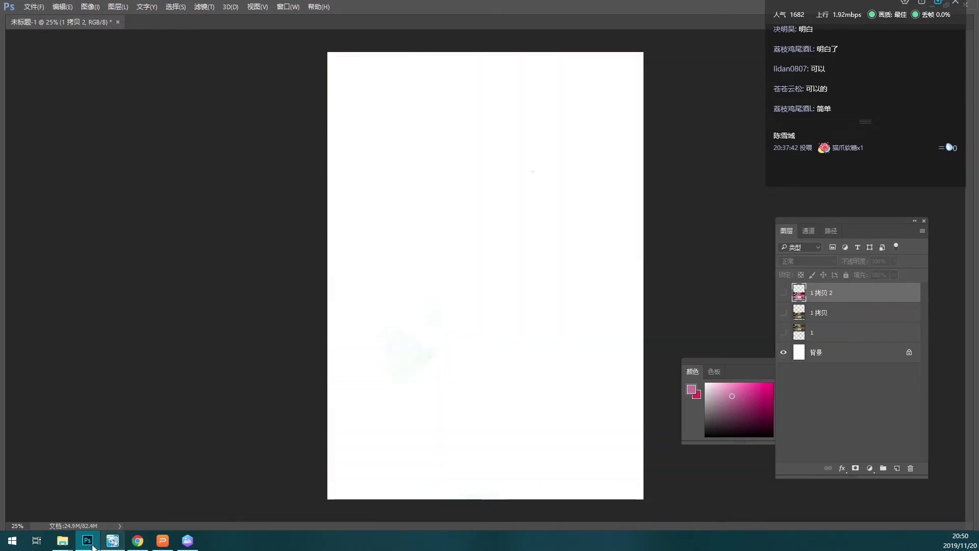
mouse_move(62, 540)
click(76, 497)
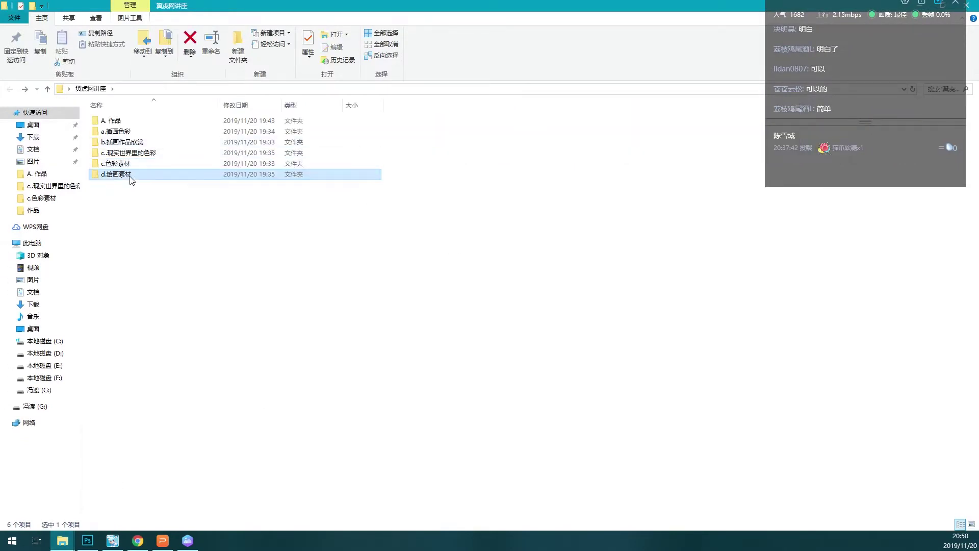
- Open the d.绘画素材 folder to show its 16 reference photo thumbnails
double_click(130, 177)
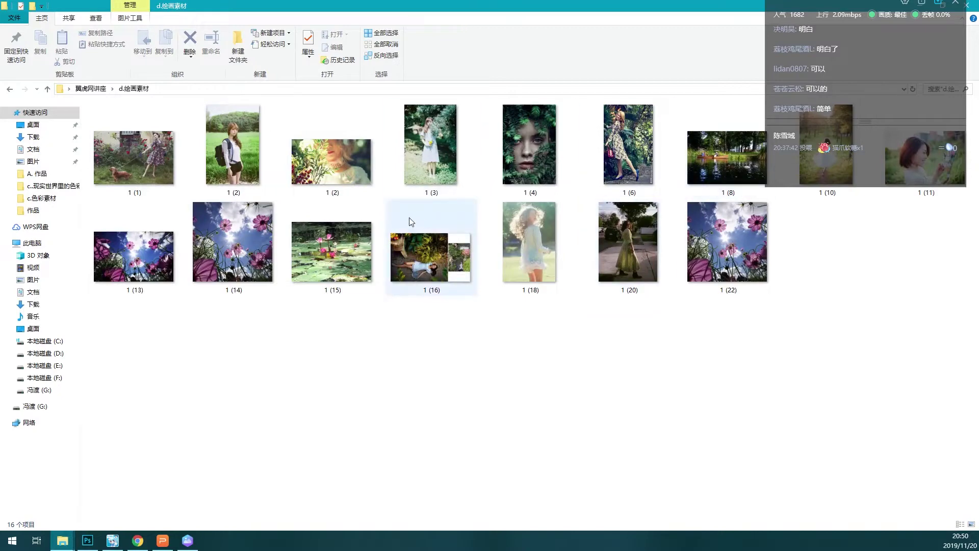
- Open photo 1 (2) in Picasa Photo Viewer and browse through the reference photos
double_click(341, 169)
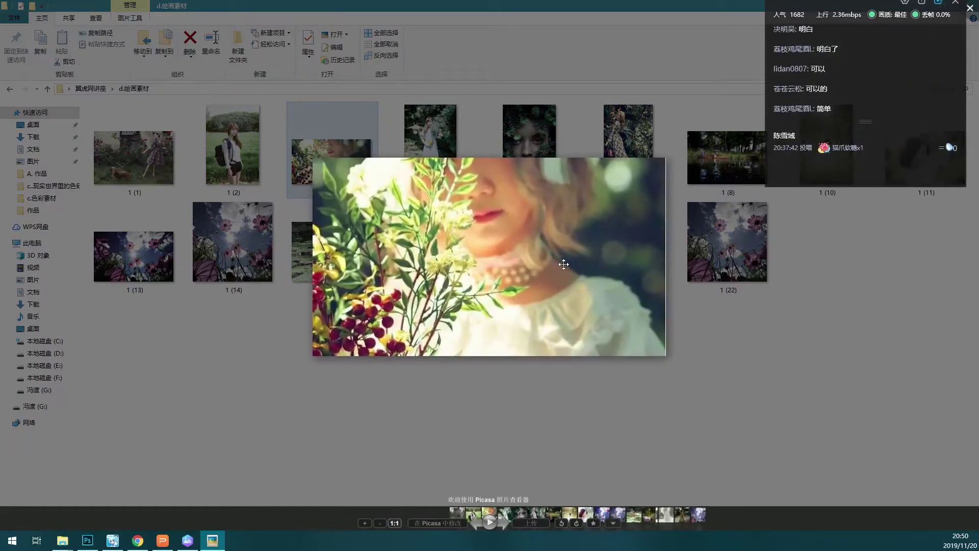
scroll(591, 339, down, 1)
scroll(592, 338, up, 1)
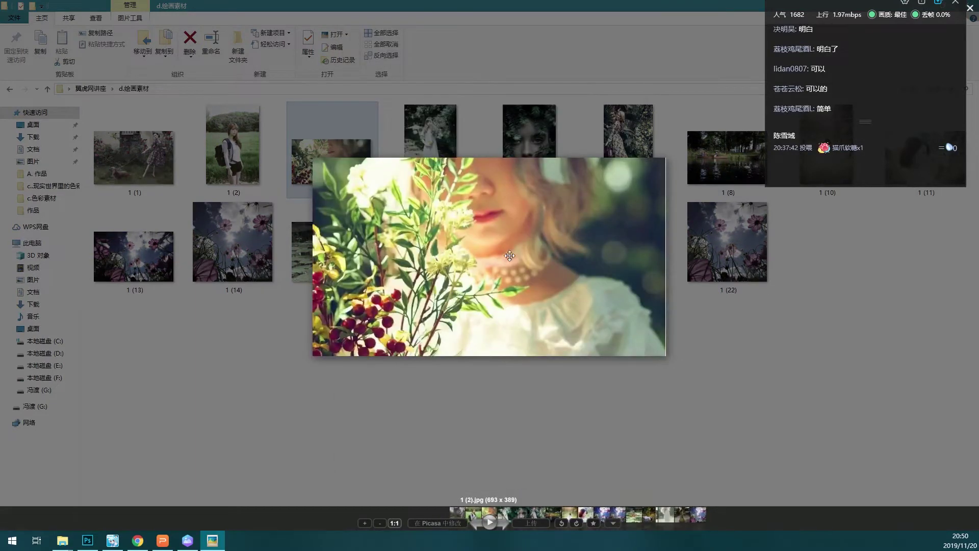
scroll(525, 210, down, 1)
scroll(563, 230, down, 1)
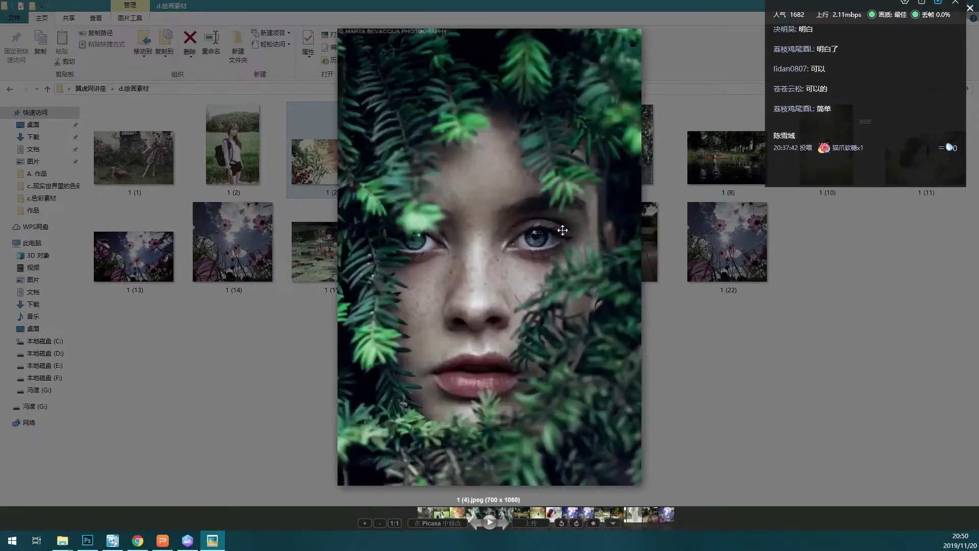
scroll(570, 232, down, 1)
scroll(570, 232, down, 1)
scroll(570, 233, down, 1)
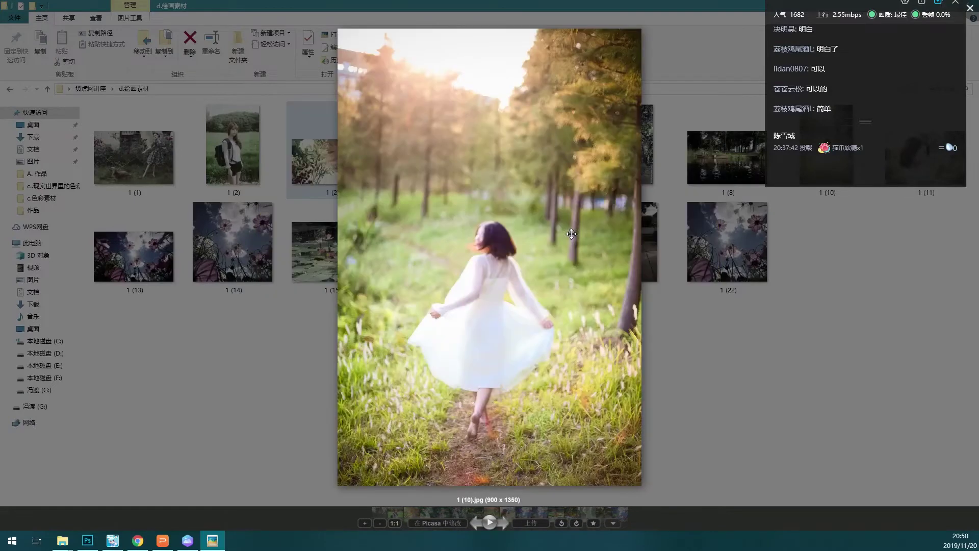
scroll(571, 233, down, 1)
scroll(571, 233, down, 1)
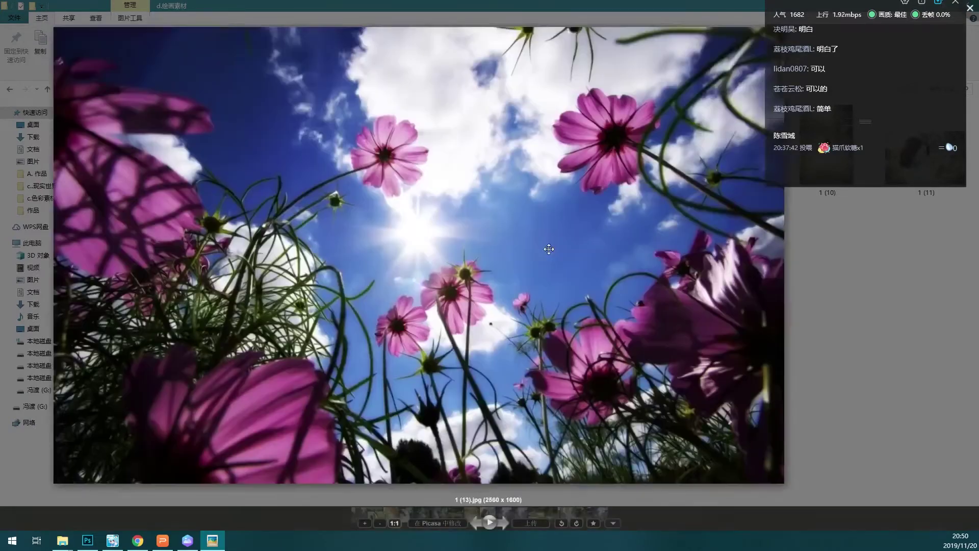
scroll(545, 220, down, 1)
scroll(581, 229, down, 1)
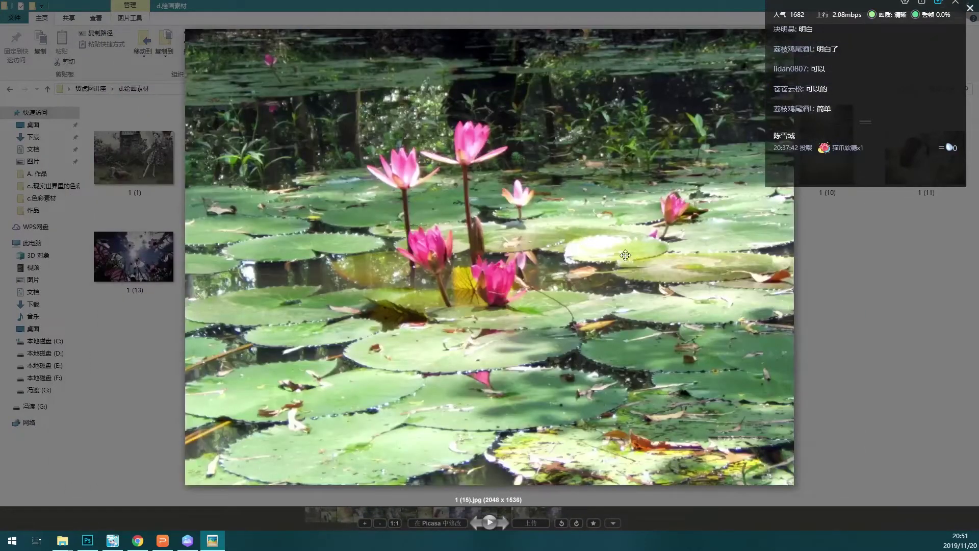
scroll(586, 225, down, 1)
scroll(550, 257, down, 1)
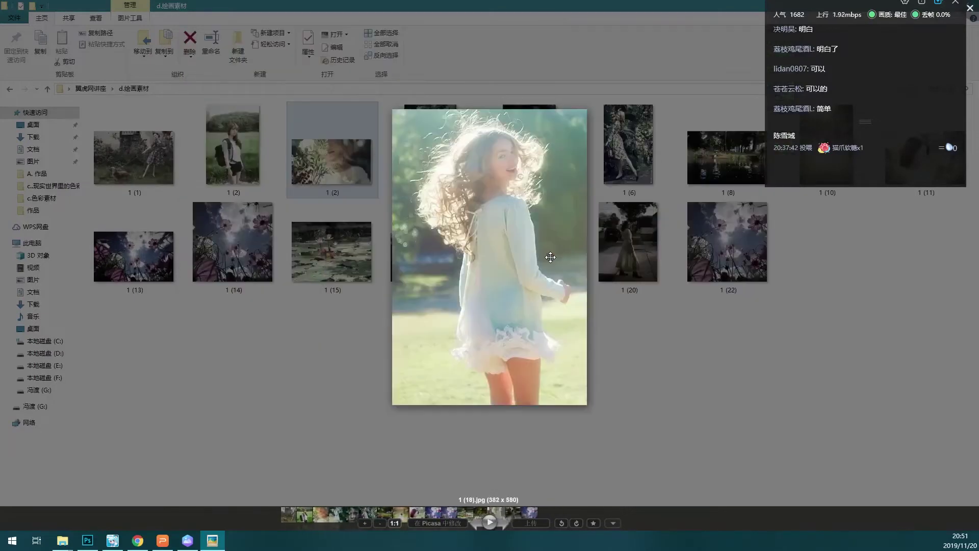
scroll(550, 257, up, 2)
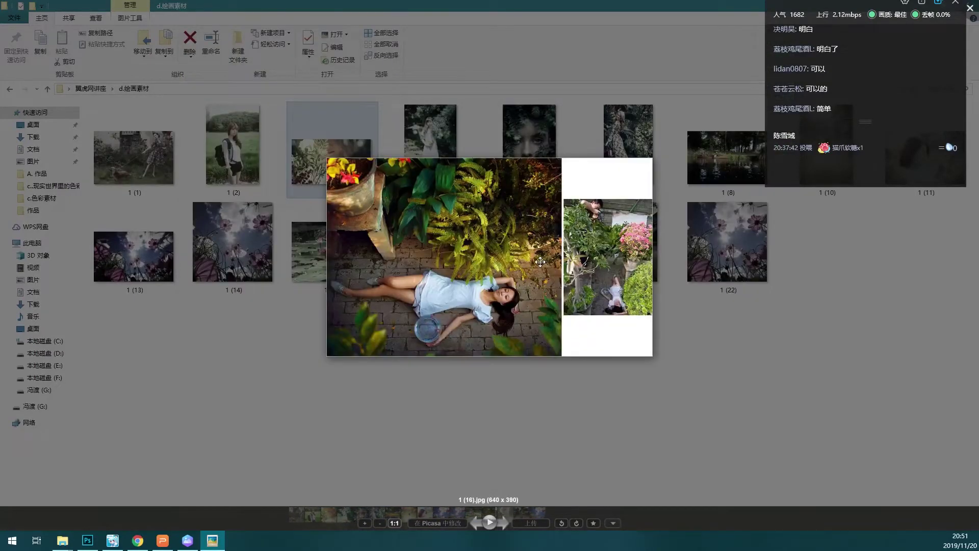
scroll(491, 265, up, 1)
scroll(495, 267, up, 2)
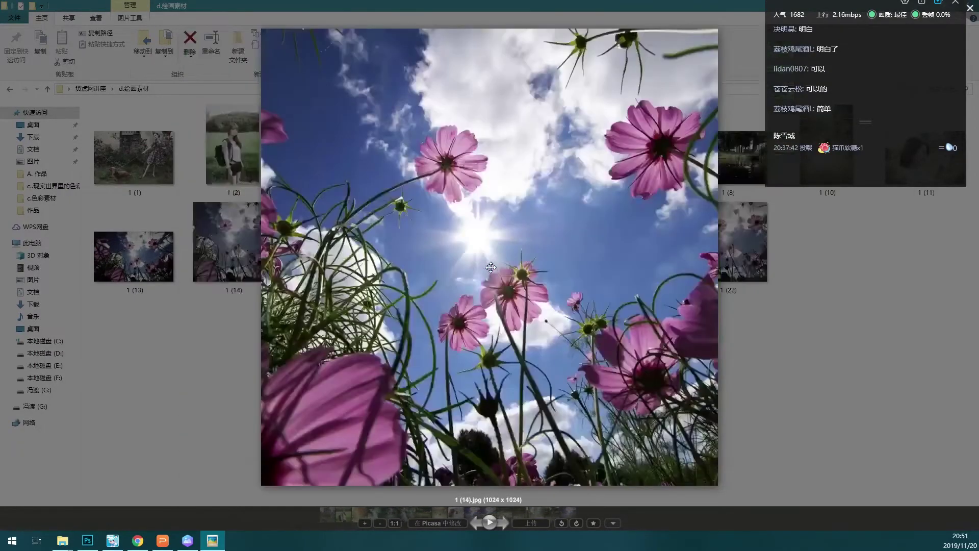
scroll(499, 271, up, 3)
scroll(503, 275, up, 2)
scroll(485, 255, up, 1)
scroll(458, 224, up, 1)
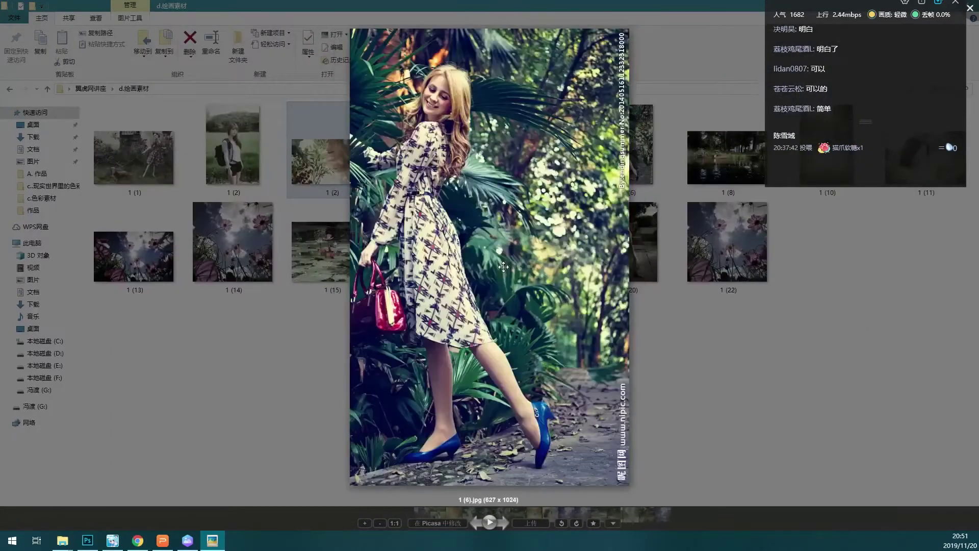
scroll(476, 186, up, 1)
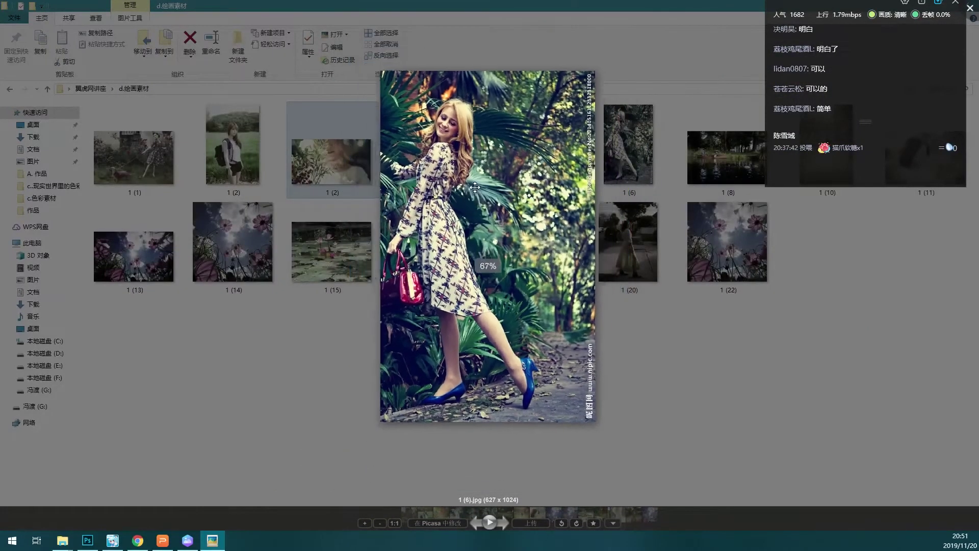
scroll(469, 204, up, 1)
scroll(458, 241, up, 1)
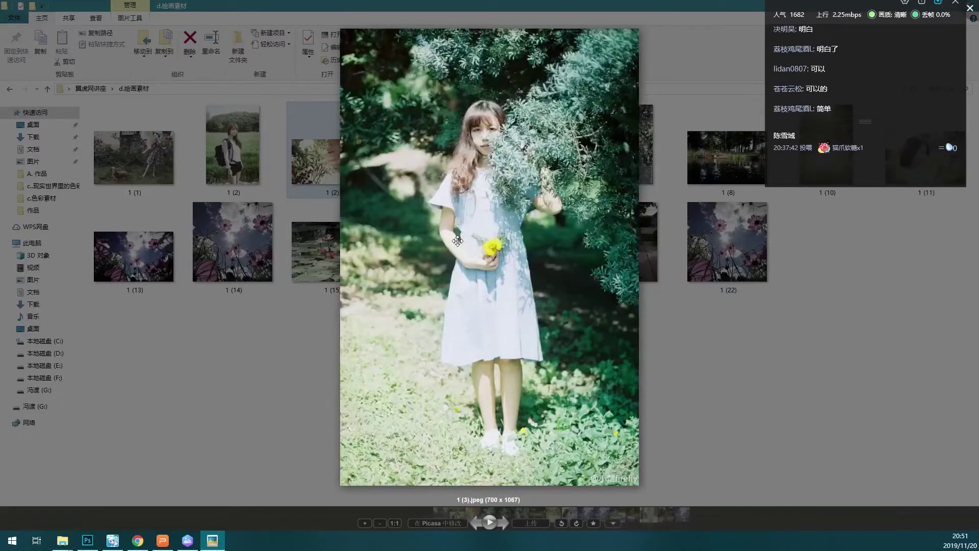
scroll(563, 244, up, 1)
scroll(558, 244, up, 1)
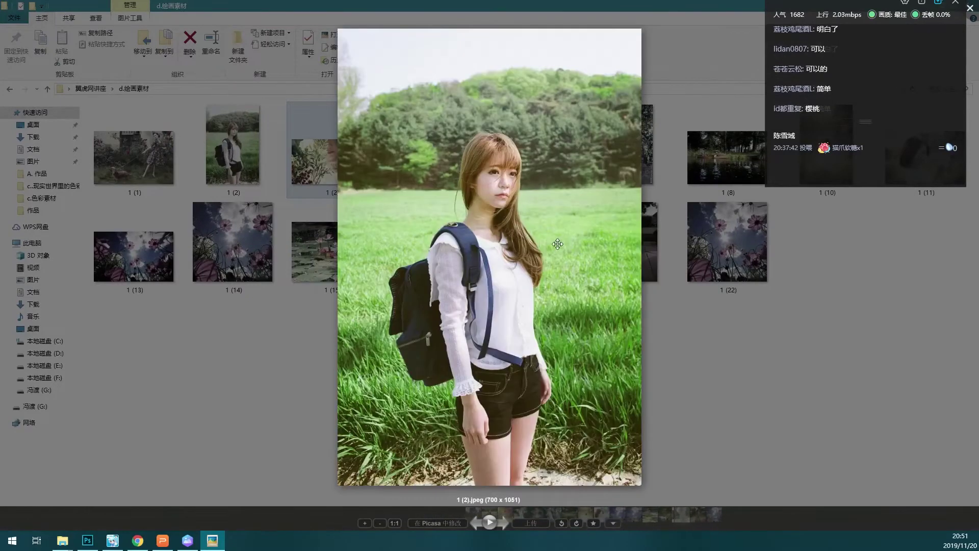
scroll(558, 244, up, 1)
- Bring up the close-up of the girl behind flowers and check its options menu
scroll(557, 244, down, 1)
scroll(557, 244, down, 1)
click(420, 392)
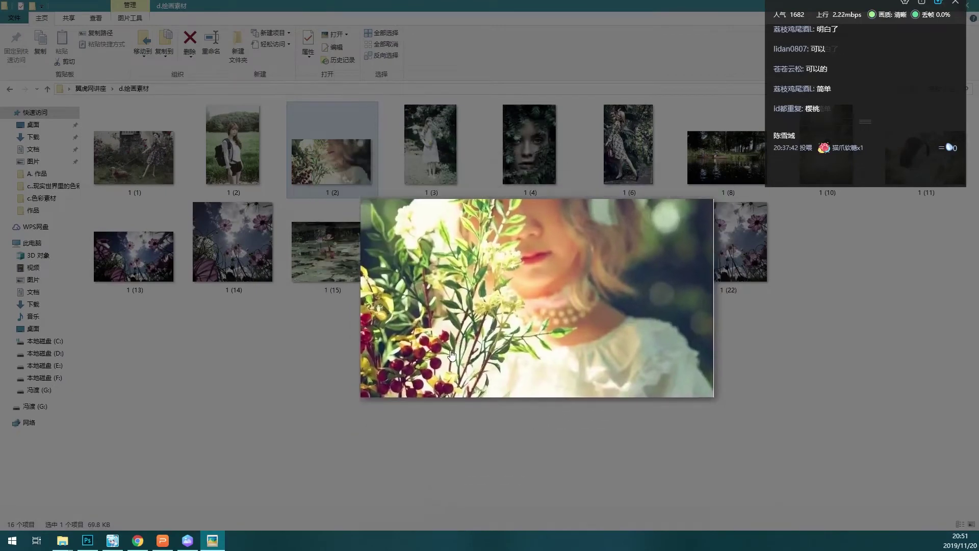
right_click(355, 276)
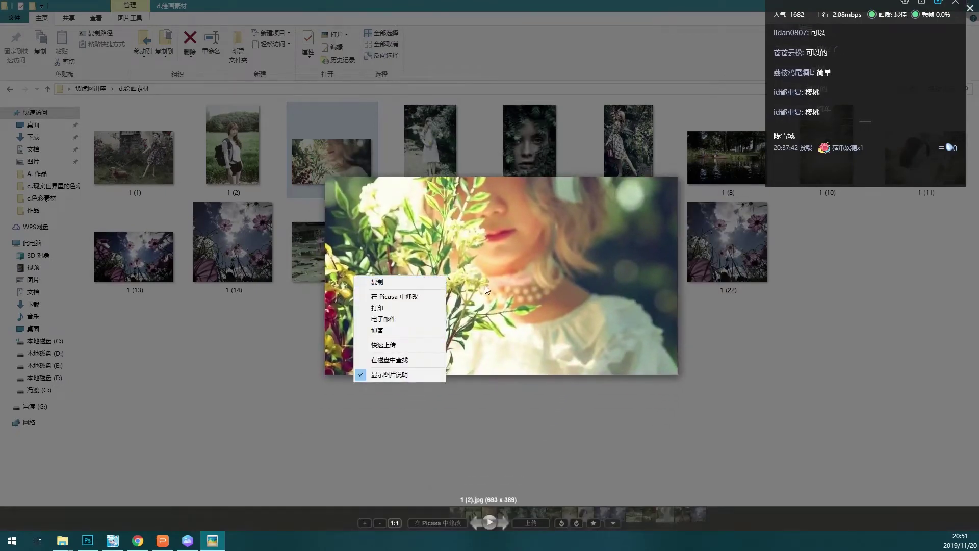
click(516, 276)
- Place the flower photo on the canvas, float the painting window, then undo the placement
key(Escape)
mouse_move(331, 163)
mouse_down()
mouse_move(92, 546)
mouse_move(147, 18)
mouse_up()
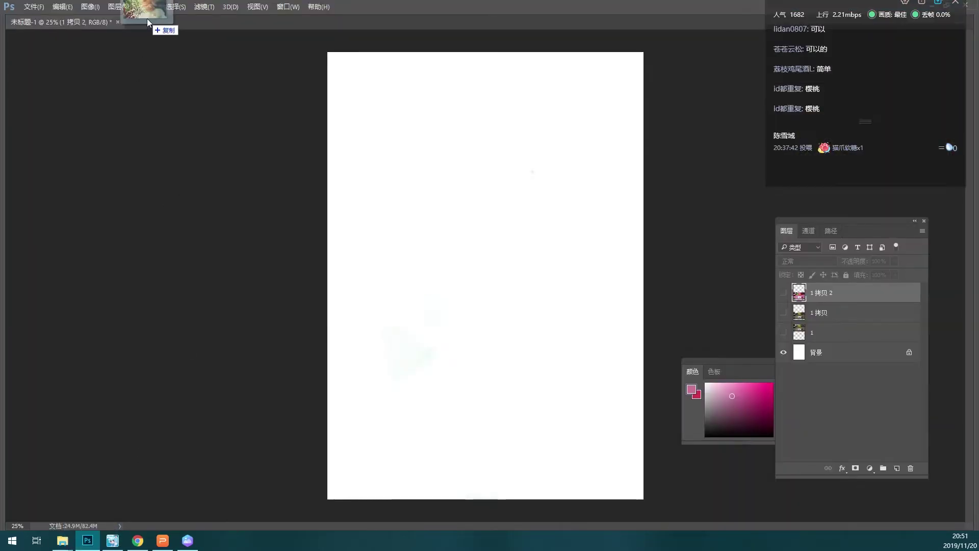
drag(65, 23, 400, 166)
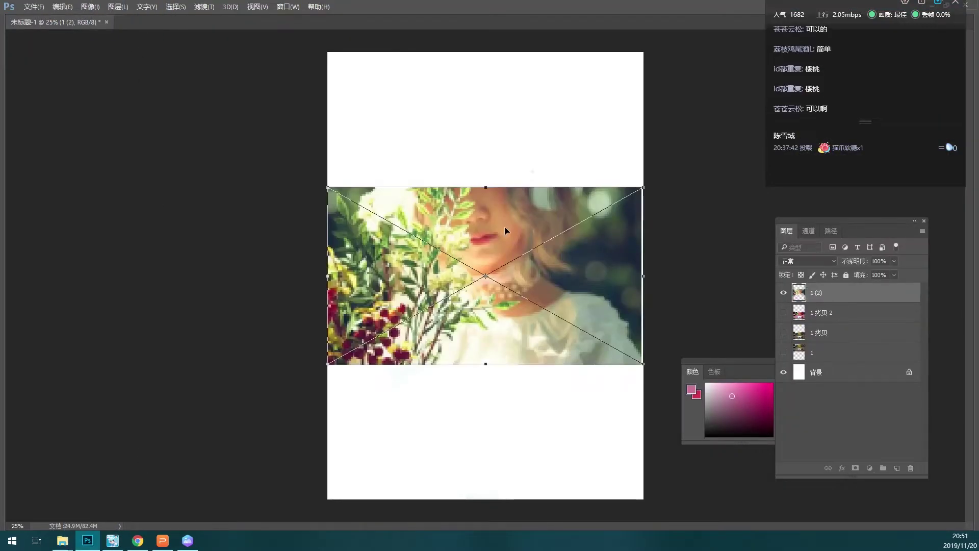
key(Return)
drag(69, 23, 194, 120)
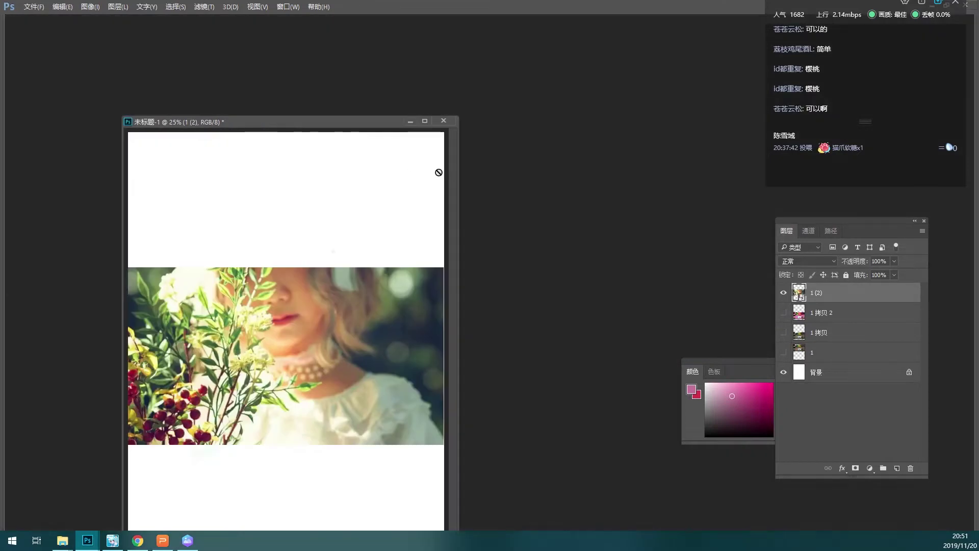
key(ctrl+z)
- Open 1 (2).jpg as its own document and float it beside the painting window
mouse_move(63, 540)
click(54, 492)
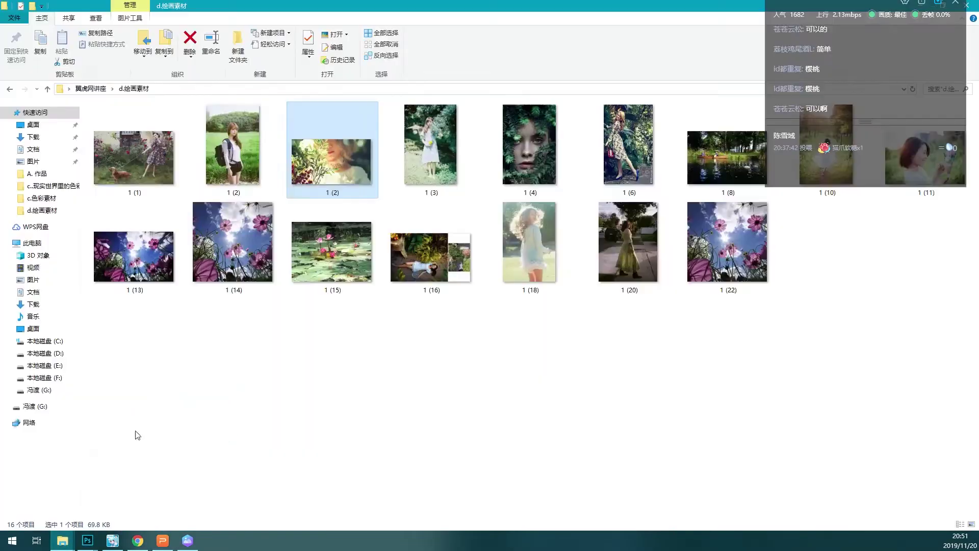
mouse_move(328, 160)
mouse_down()
mouse_move(178, 448)
mouse_move(89, 548)
mouse_move(51, 524)
mouse_up()
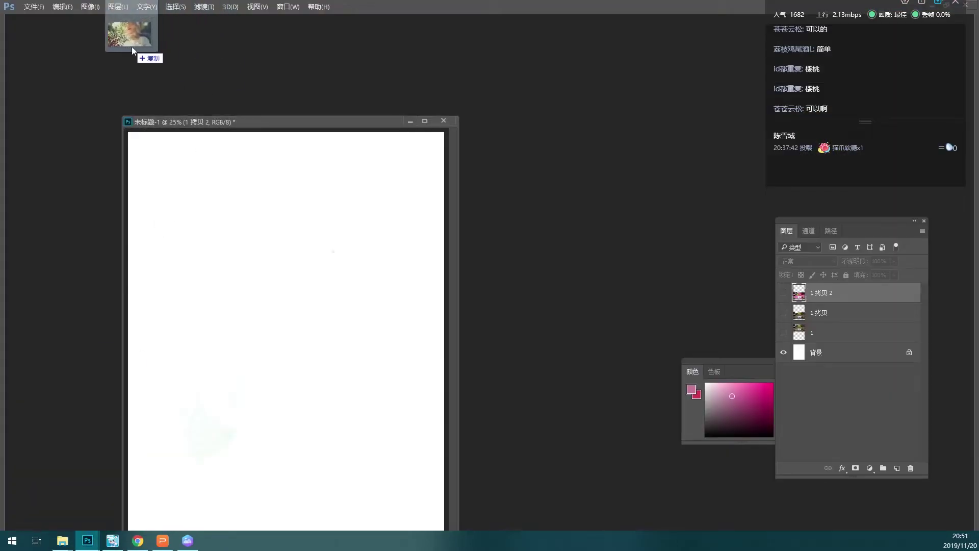
drag(51, 524, 132, 47)
drag(250, 131, 527, 137)
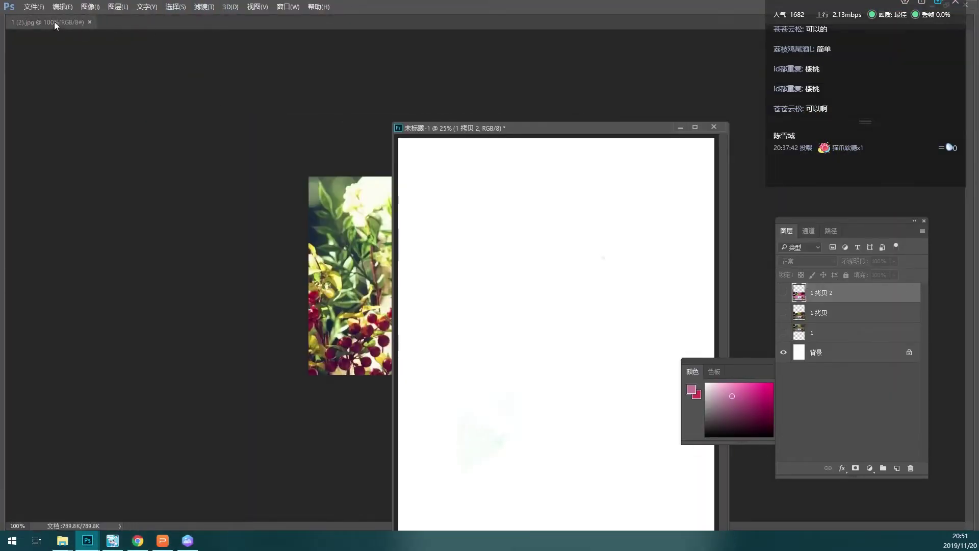
drag(54, 22, 179, 82)
drag(315, 94, 266, 54)
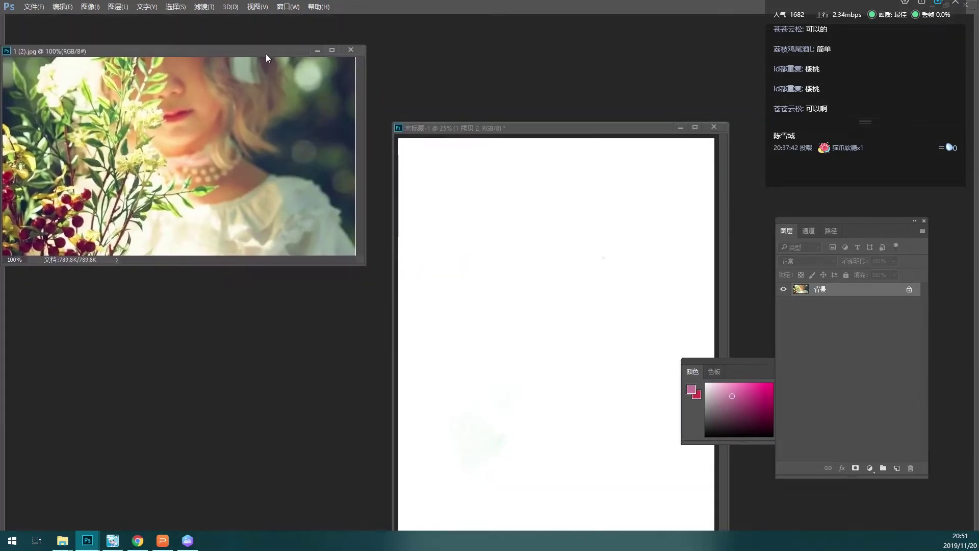
drag(577, 132, 567, 47)
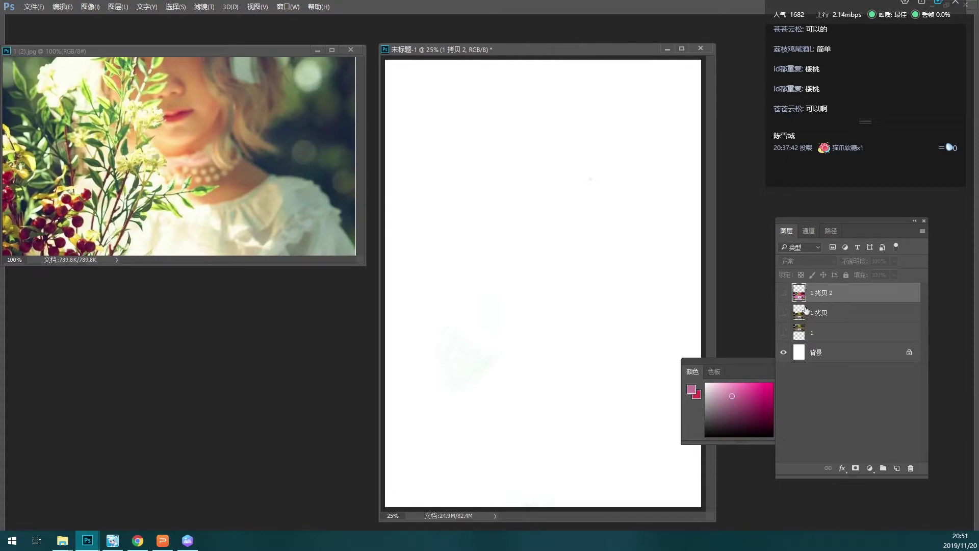
- Merge the three painting layers with Ctrl+E, hide the result, and zoom out the reference photo
click(783, 313)
click(786, 295)
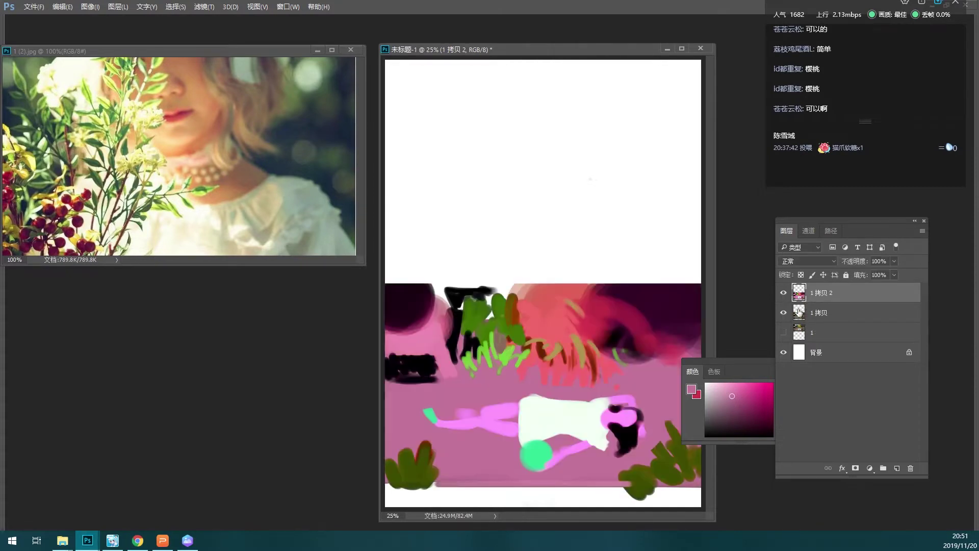
click(783, 332)
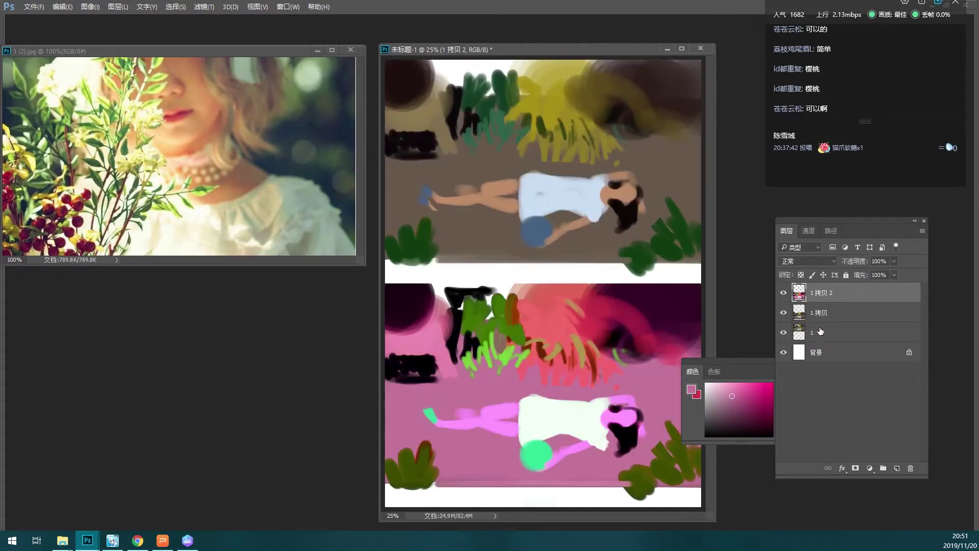
shift+click(821, 336)
key(ctrl+e)
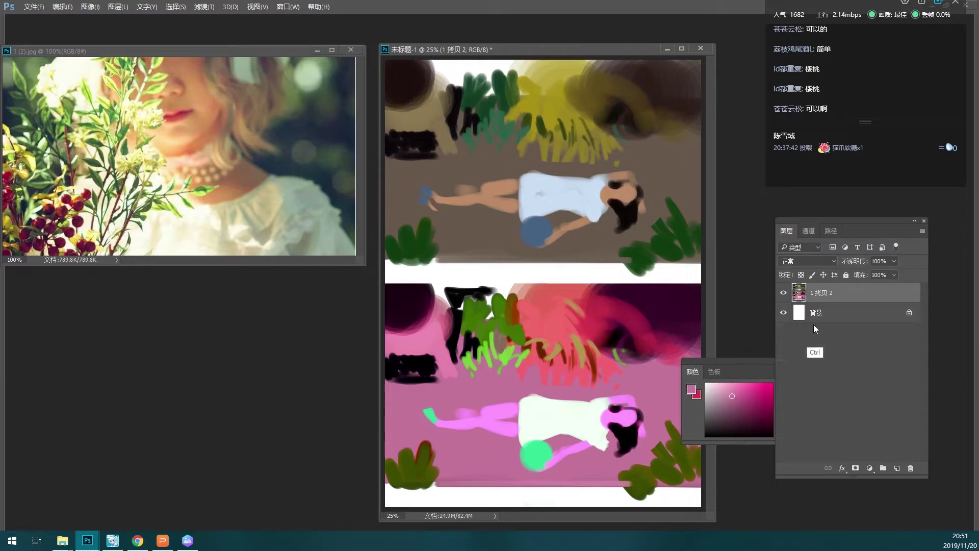
click(783, 292)
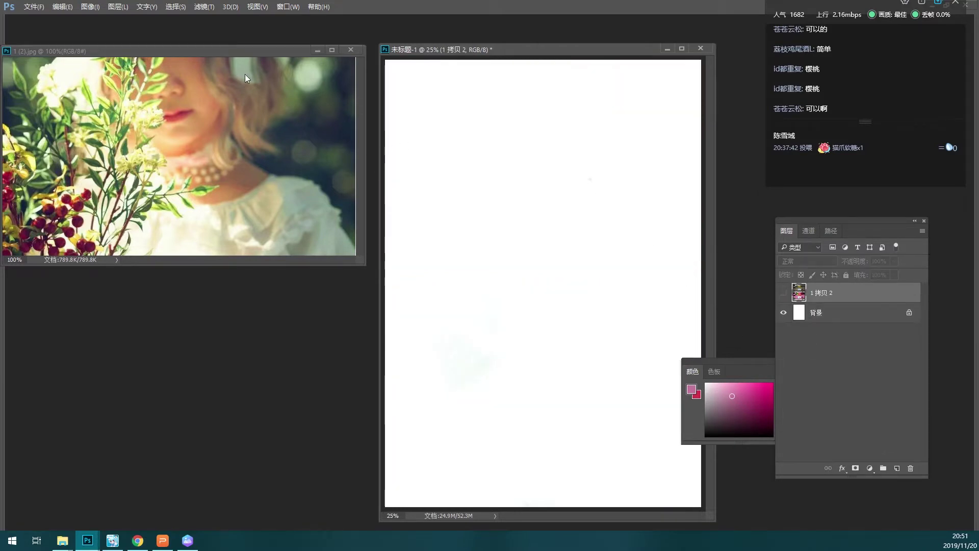
drag(257, 51, 273, 81)
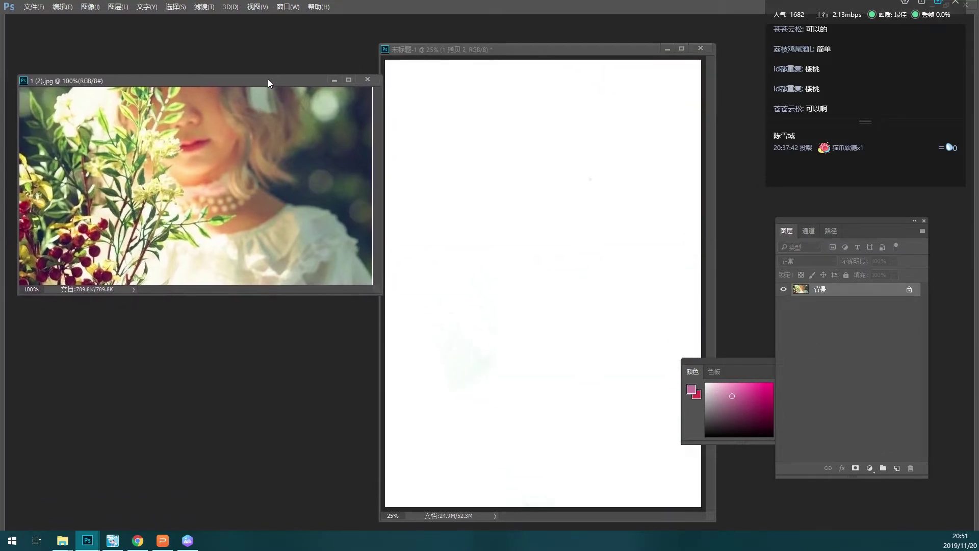
key(ctrl+minus)
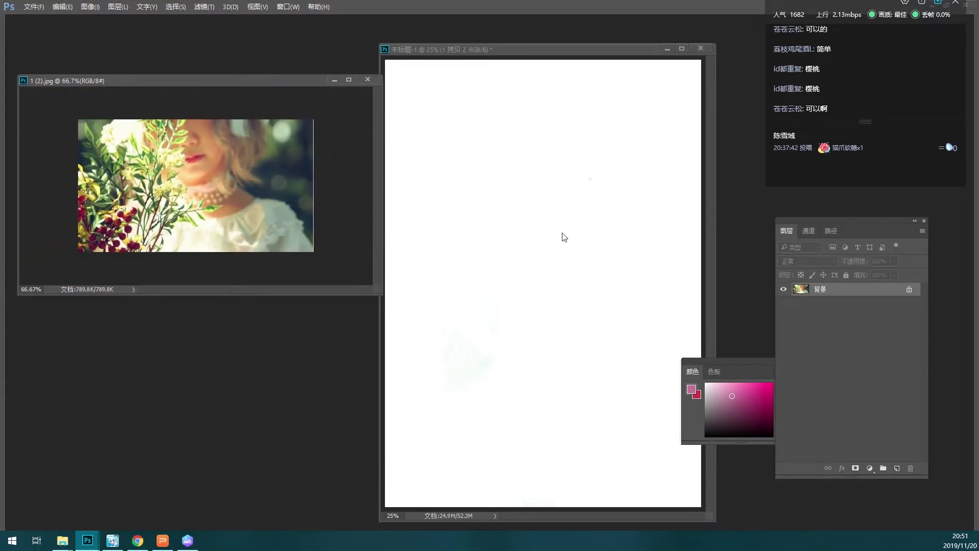
click(590, 74)
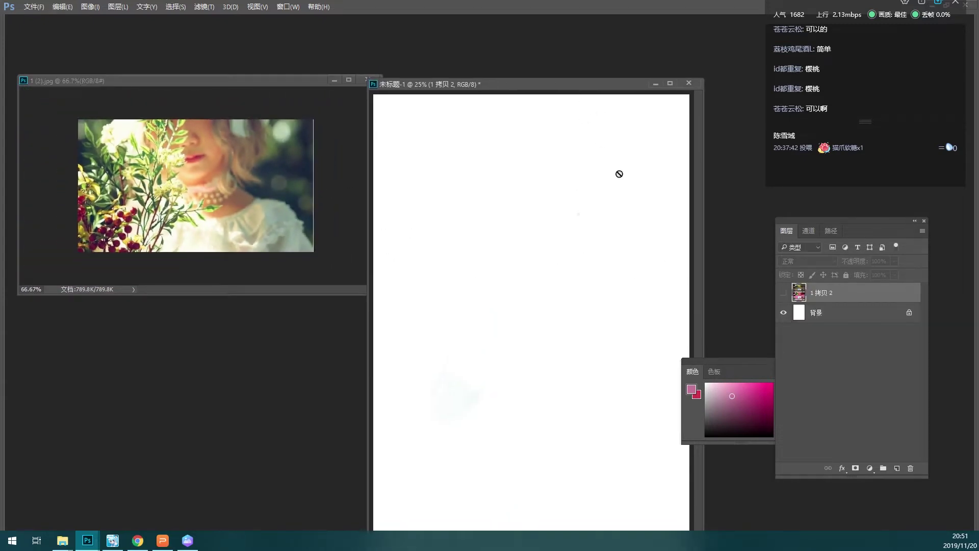
- On a new layer, paint a dark blue-grey band across the canvas top, discarding a beige blob
key(ctrl+shift+n)
key(Return)
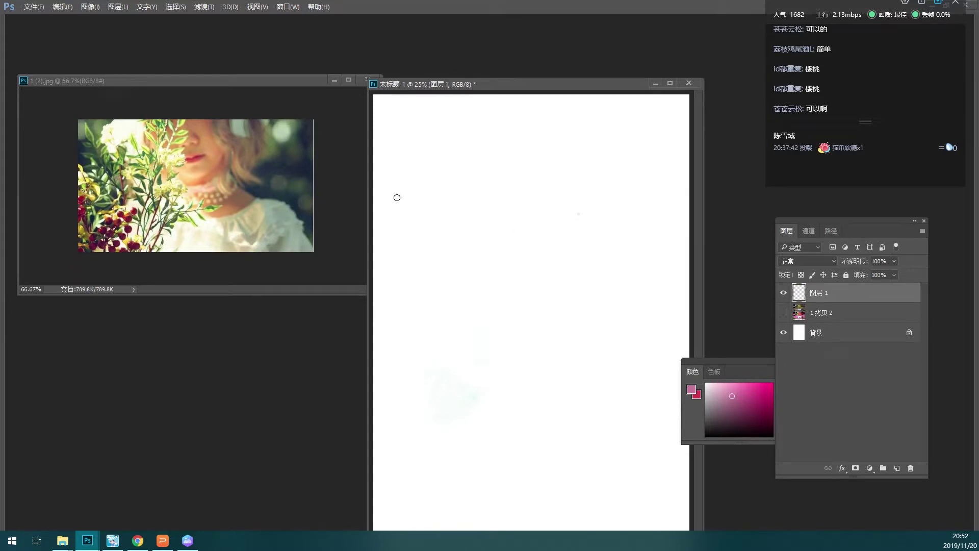
alt+click(273, 195)
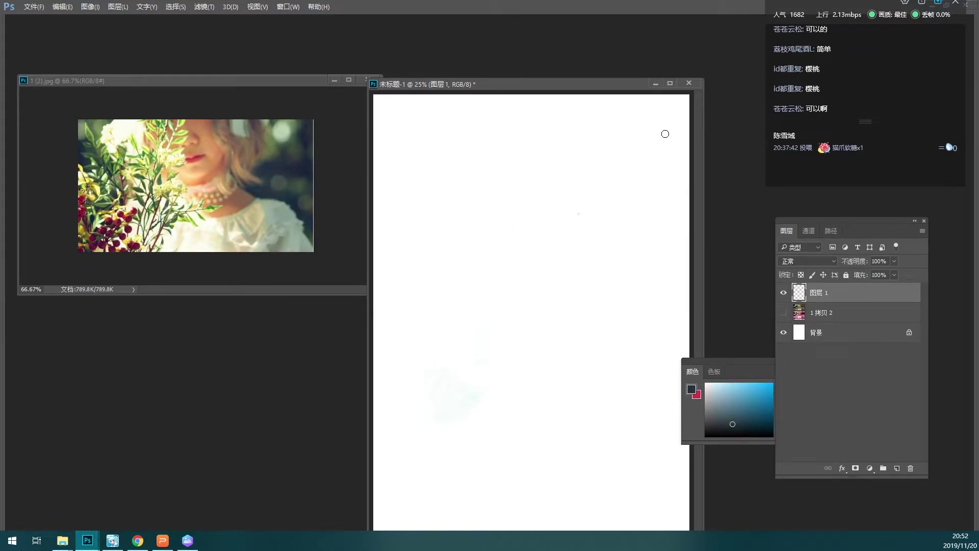
mouse_move(675, 117)
mouse_down()
mouse_move(673, 168)
mouse_move(678, 113)
mouse_up()
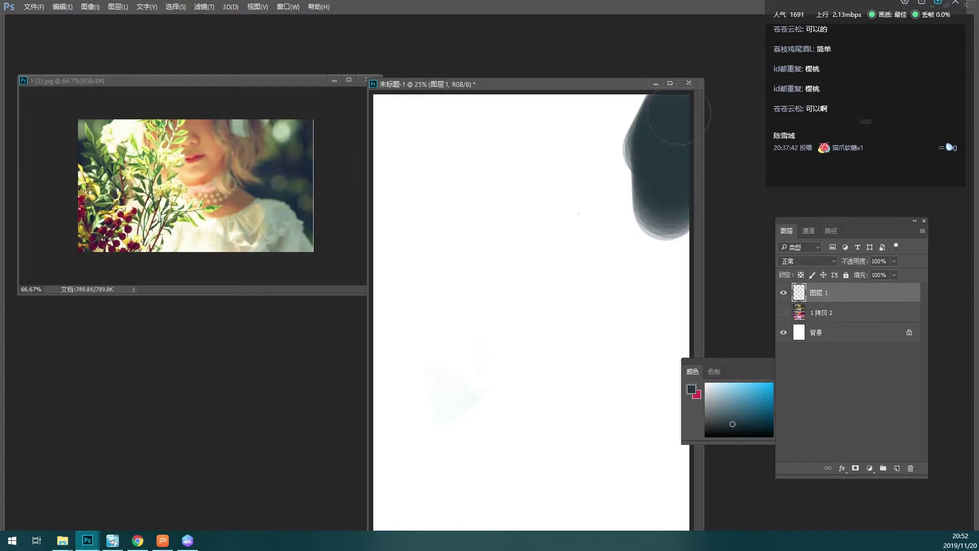
alt+click(251, 220)
drag(603, 200, 535, 237)
key(ctrl+z)
alt+click(651, 157)
mouse_move(653, 123)
mouse_down()
mouse_move(481, 113)
mouse_move(636, 149)
mouse_move(678, 245)
mouse_up()
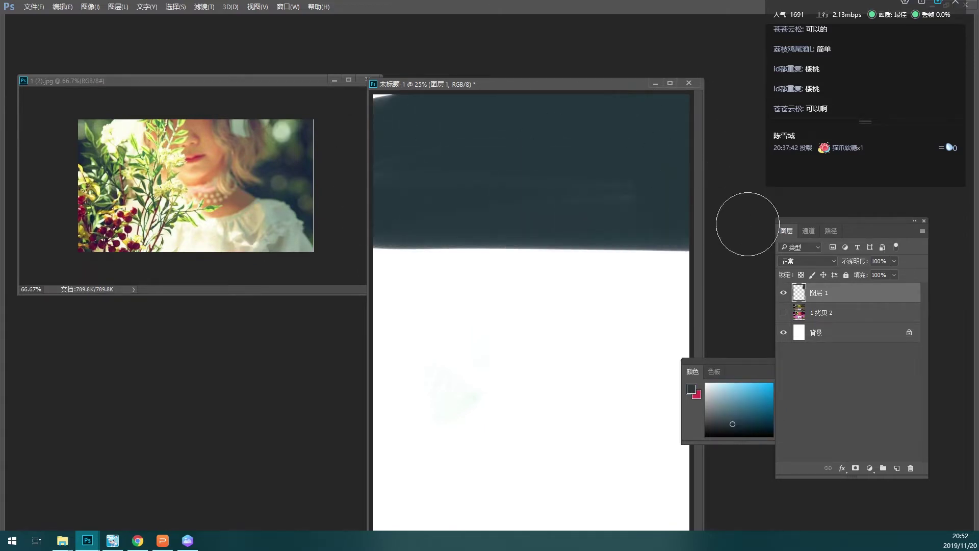
- Paint a soft green blob top-left, set the reference photo to 100%, and dab a light patch
alt+click(97, 153)
drag(421, 114, 418, 130)
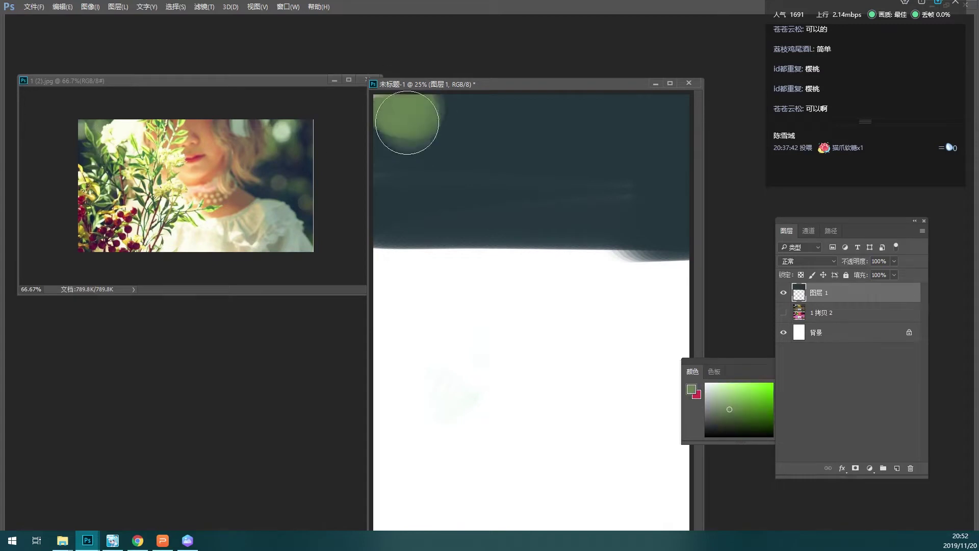
click(341, 130)
key(ctrl+plus)
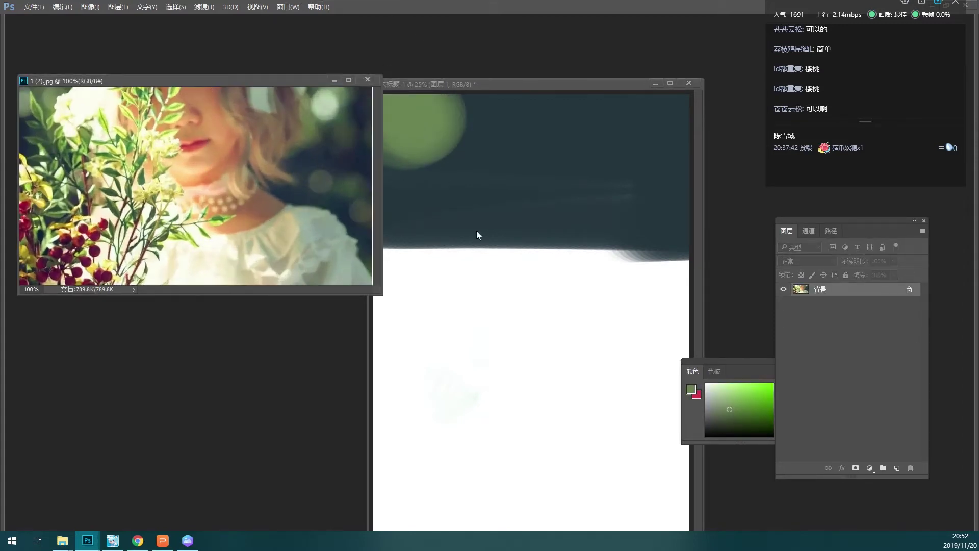
drag(317, 185, 290, 196)
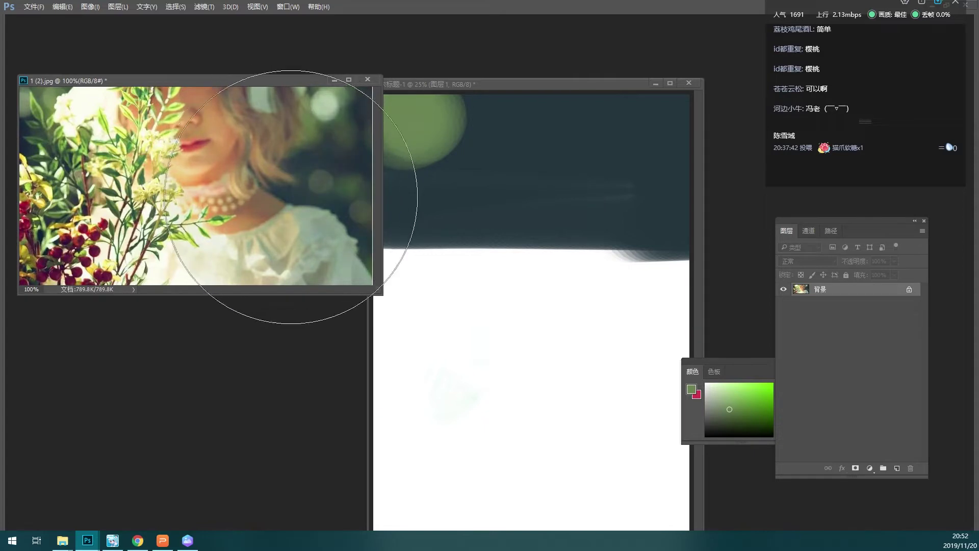
key(ctrl+z)
key(ctrl+minus)
key(ctrl+plus)
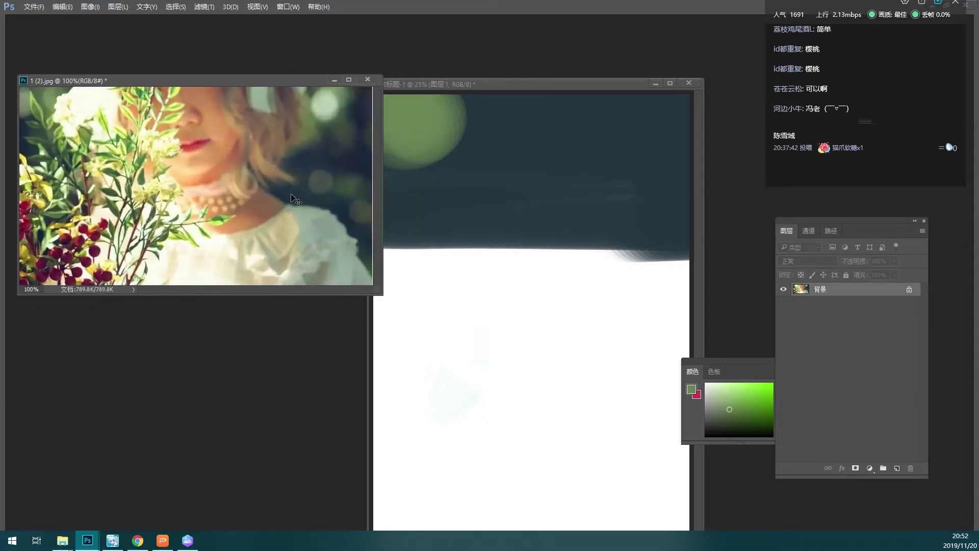
key(ctrl+Tab)
click(575, 235)
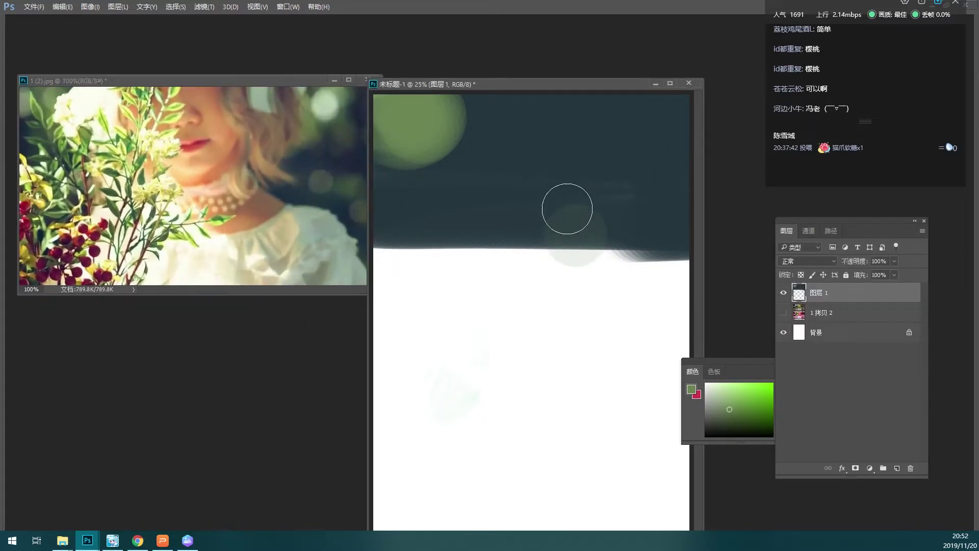
- Paint a curved olive-beige shoulder band across the dark area, redoing the oversized stroke
alt+click(283, 233)
drag(455, 206, 568, 194)
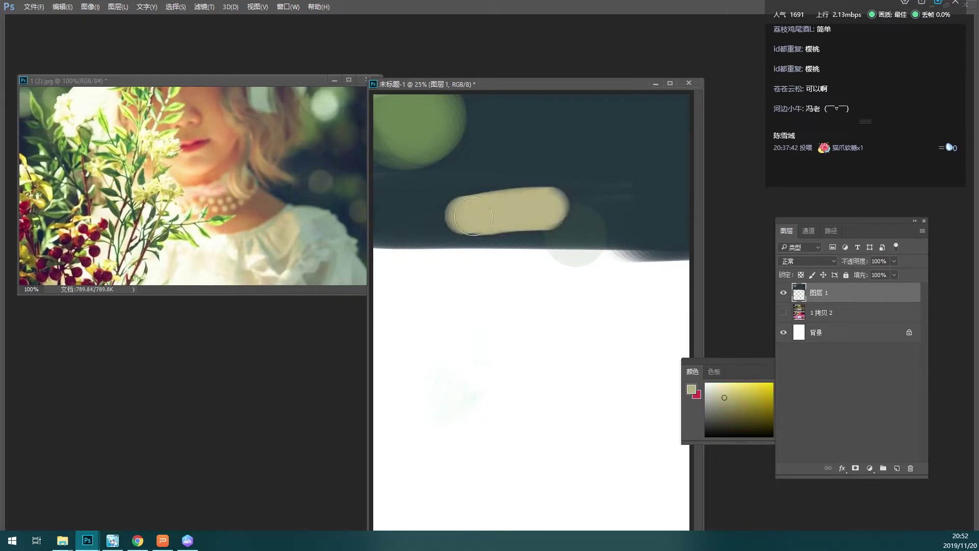
key(ctrl+z)
key(ctrl+z)
drag(505, 212, 470, 227)
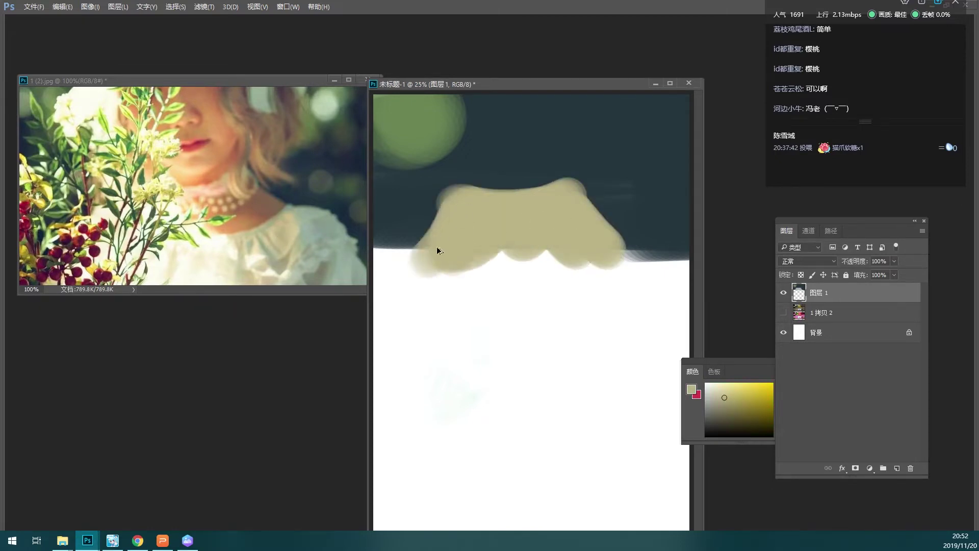
key(ctrl+z)
mouse_move(457, 230)
mouse_down()
mouse_move(585, 219)
mouse_move(572, 251)
mouse_move(478, 251)
mouse_move(625, 263)
mouse_move(452, 236)
mouse_move(423, 257)
mouse_up()
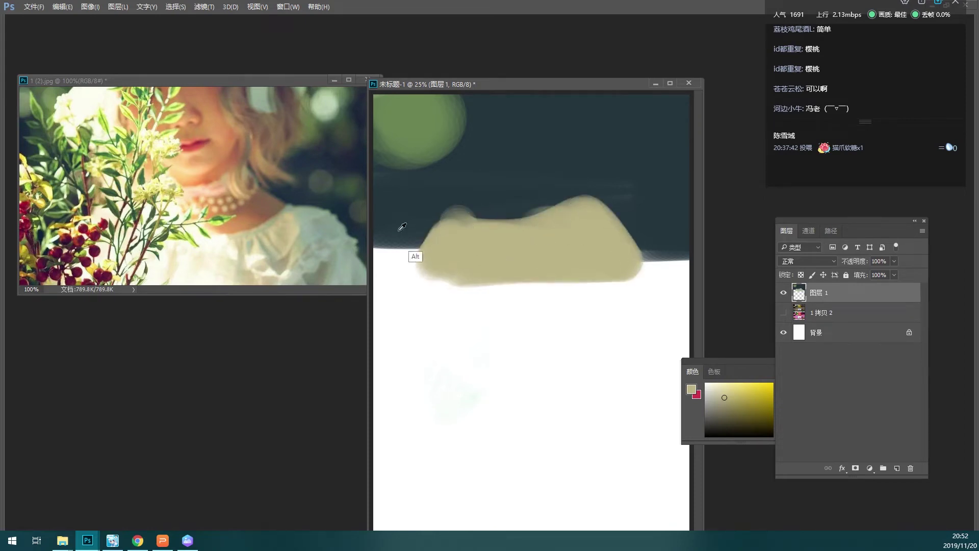
- Paint an orange head above the shoulders with a pale cream patch on the face
alt+click(308, 193)
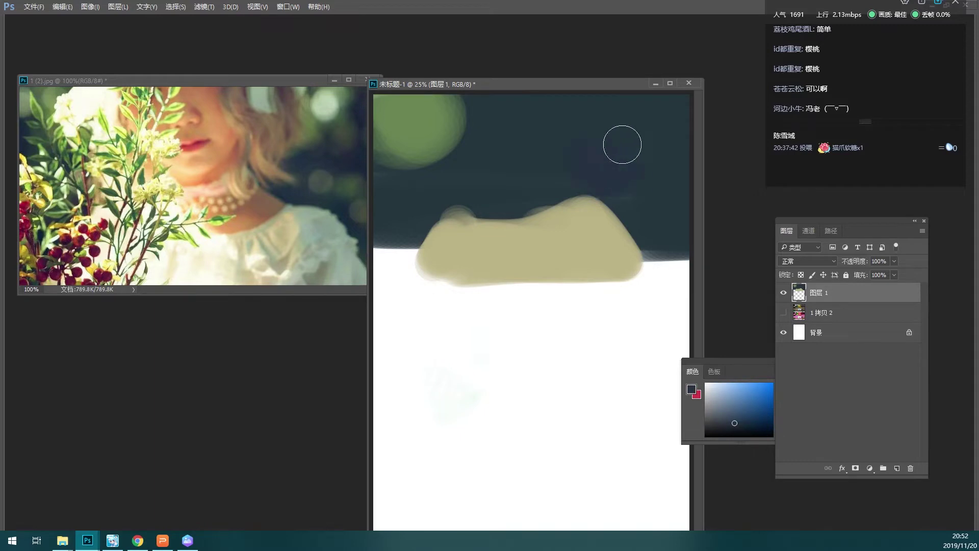
alt+click(427, 159)
alt+click(219, 165)
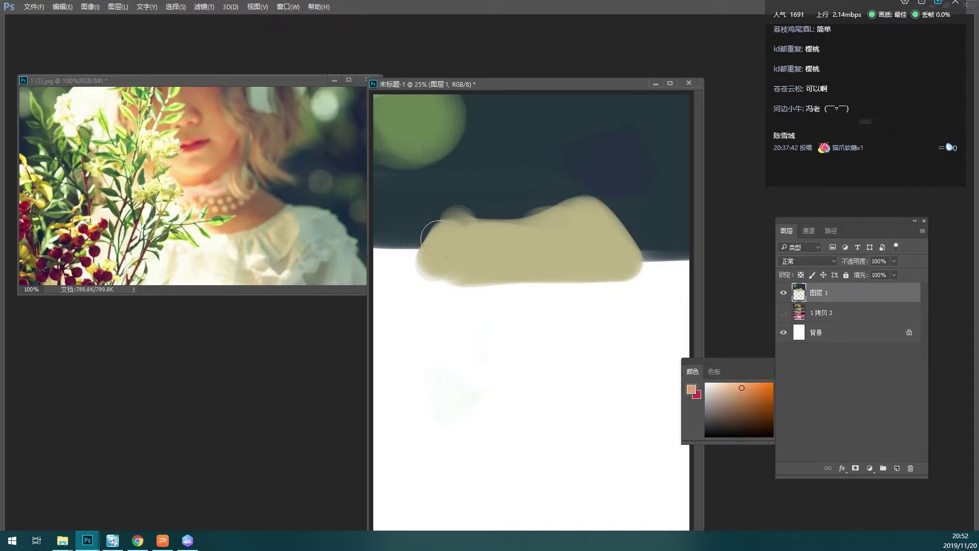
mouse_move(537, 131)
mouse_down()
mouse_move(523, 164)
mouse_move(540, 153)
mouse_up()
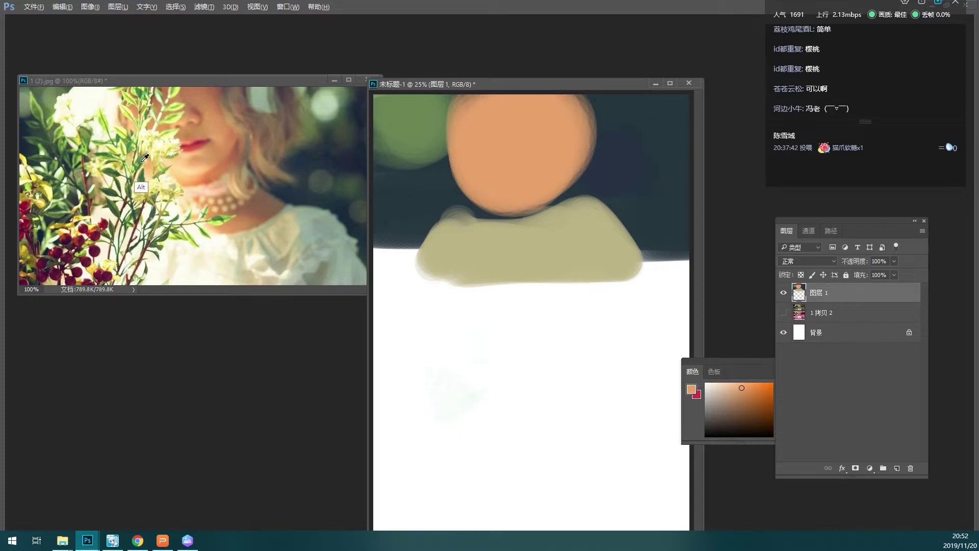
alt+click(145, 183)
alt+click(180, 194)
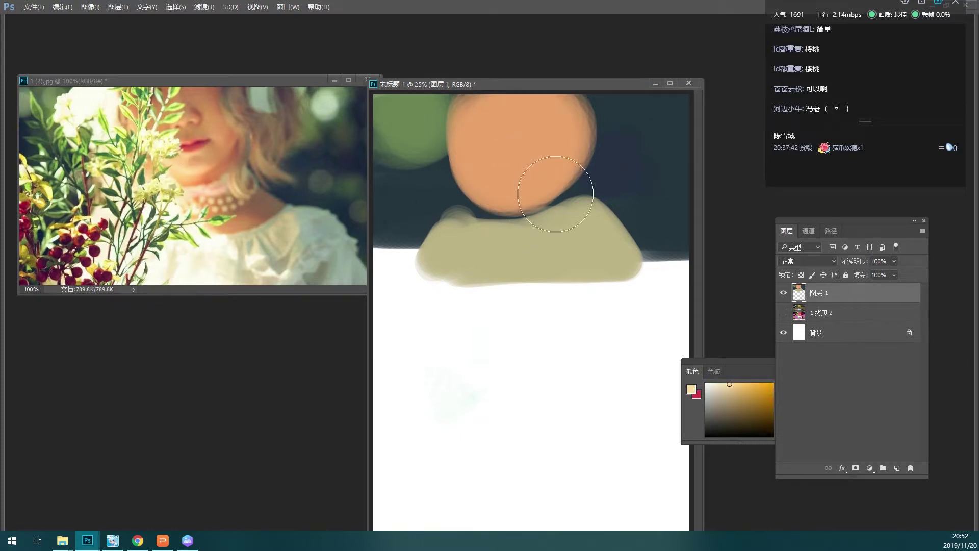
mouse_move(491, 158)
mouse_down()
mouse_move(487, 182)
mouse_move(498, 170)
mouse_move(474, 148)
mouse_up()
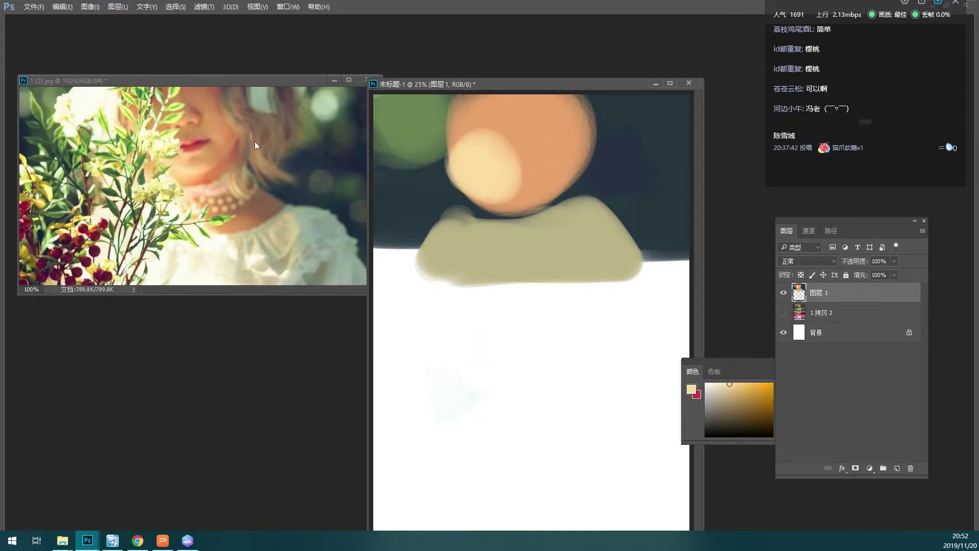
alt+click(197, 120)
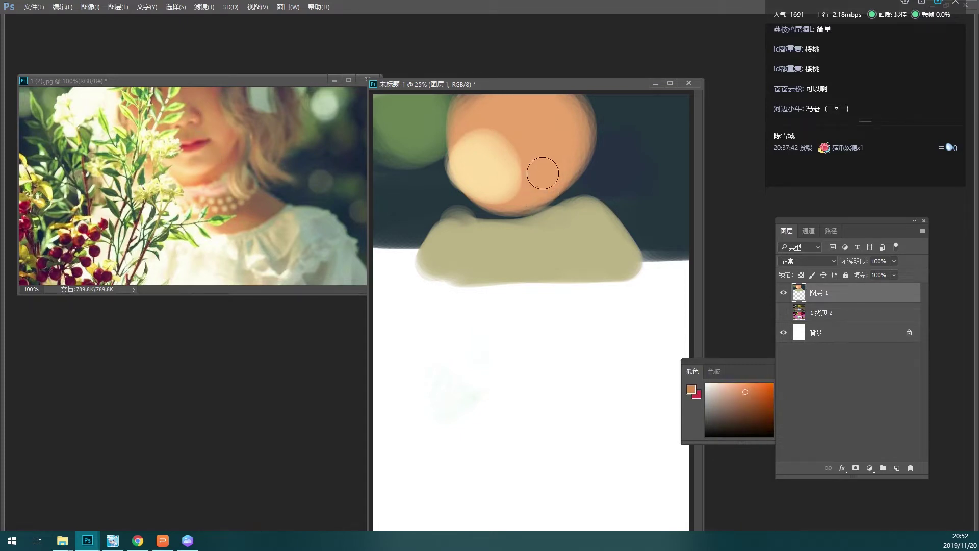
key(ctrl+minus)
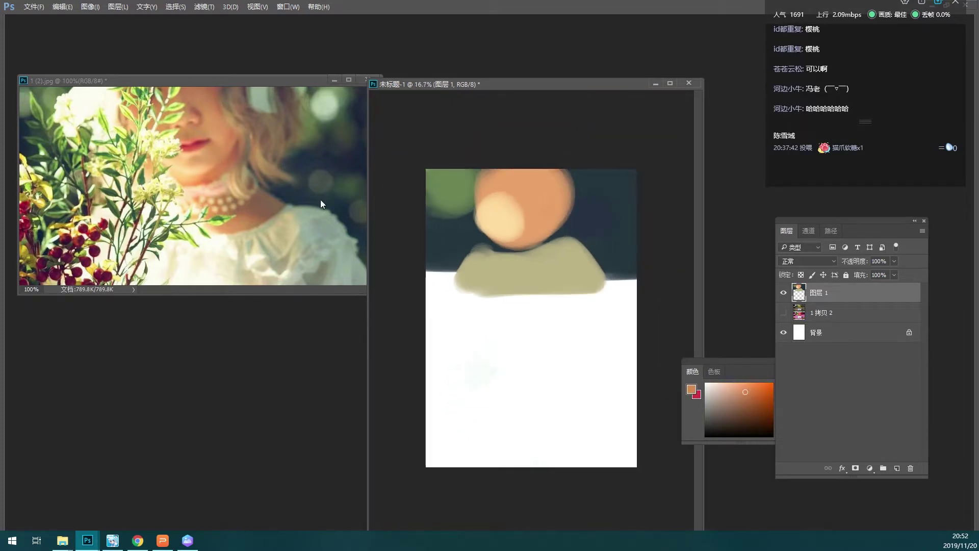
- Zoom the reference photo to 66.67% and paint sampled brown hair over the head's upper right
click(320, 201)
key(ctrl+minus)
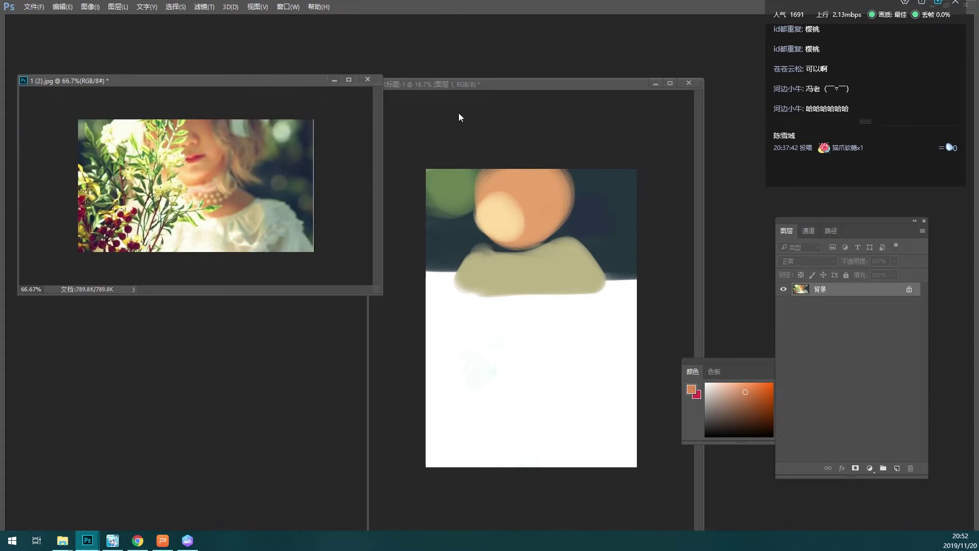
drag(491, 84, 491, 58)
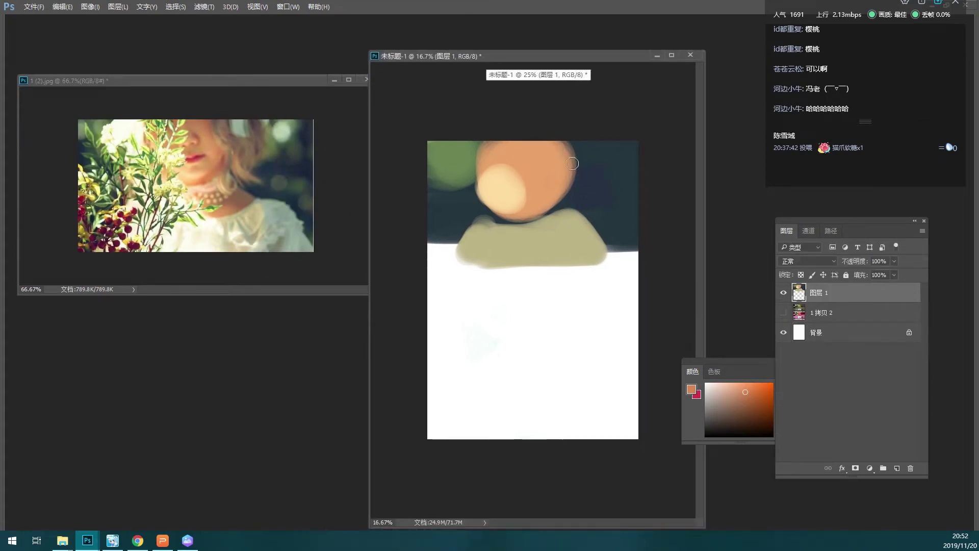
alt+click(237, 142)
mouse_move(560, 139)
mouse_down()
mouse_move(571, 171)
mouse_move(530, 192)
mouse_up()
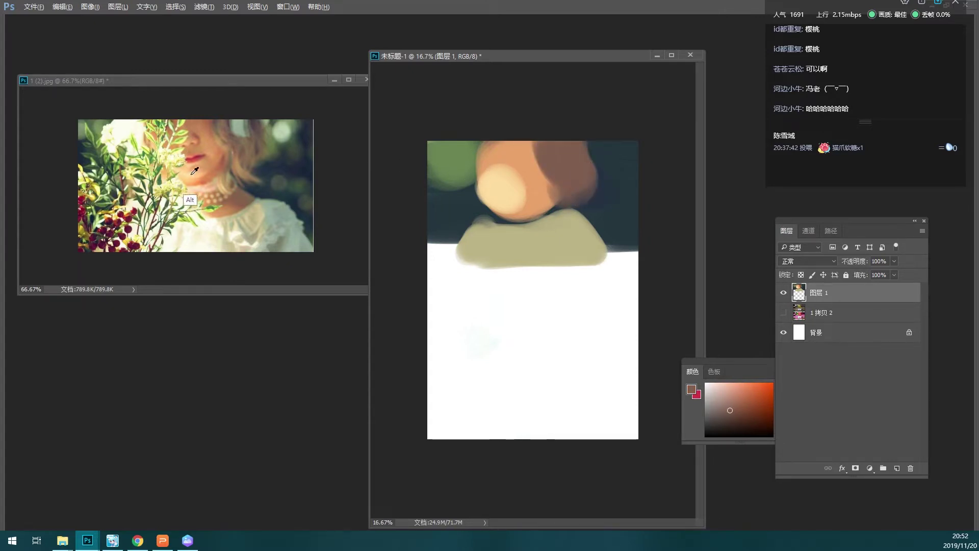
- Paint a light cream sampled from the photo over the olive blouse
alt+click(191, 200)
alt+click(239, 168)
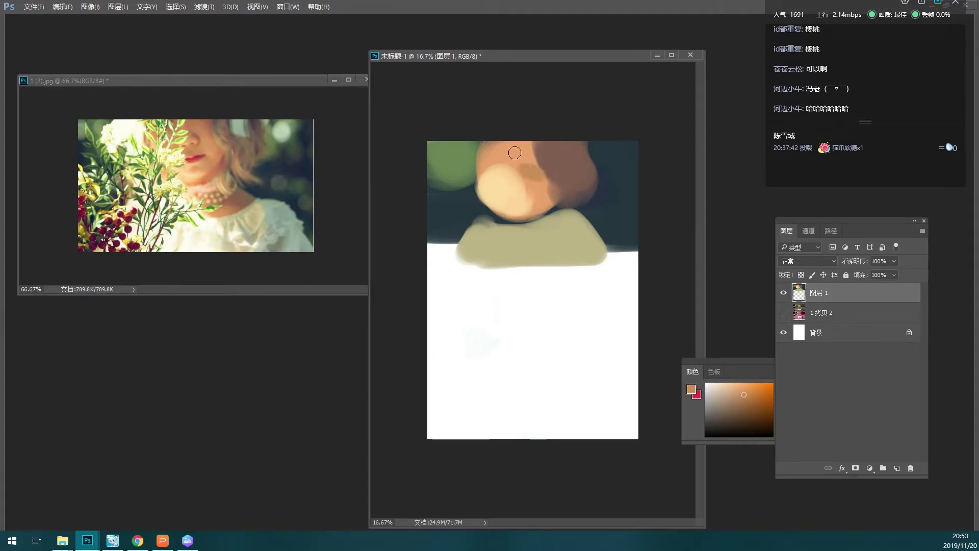
alt+click(214, 220)
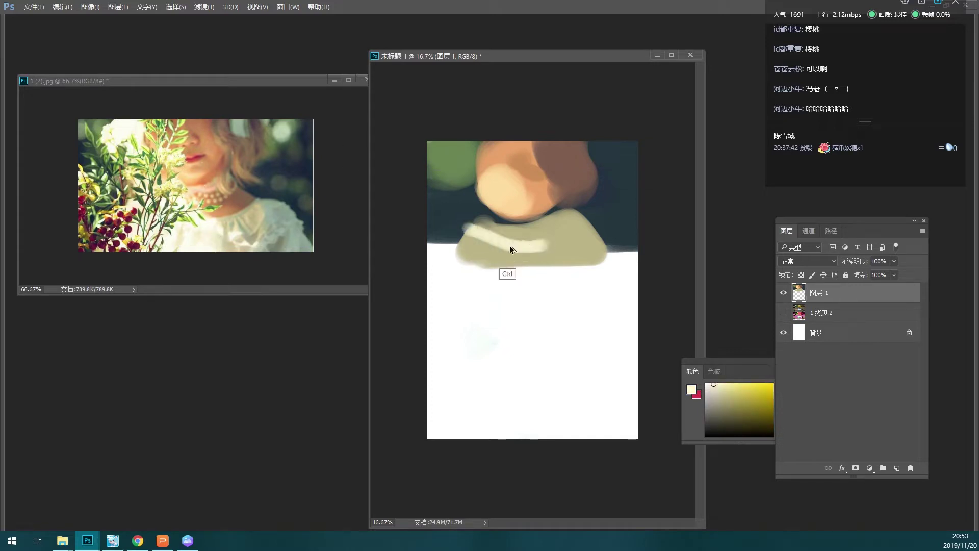
drag(481, 232, 548, 249)
mouse_move(484, 234)
mouse_down()
mouse_move(463, 244)
mouse_move(501, 256)
mouse_move(459, 247)
mouse_move(448, 255)
mouse_up()
key(bracketright)
key(bracketleft)
key(bracketleft)
key(bracketleft)
- Add grey-green along the blouse's top-right edge, dark teal below the hair, and extend the hair
alt+click(304, 212)
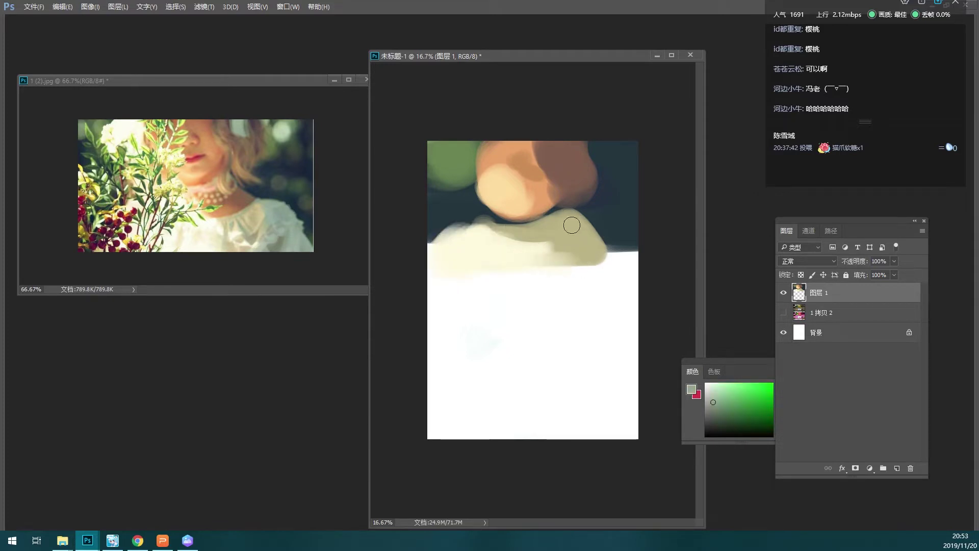
drag(572, 225, 593, 247)
alt+click(590, 203)
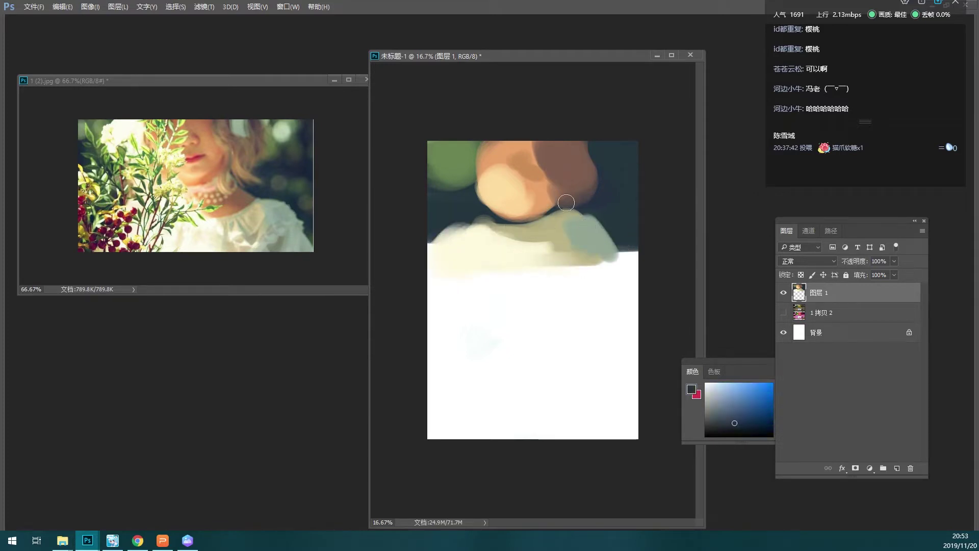
mouse_move(587, 207)
mouse_down()
mouse_move(559, 214)
mouse_move(601, 221)
mouse_move(601, 238)
mouse_move(615, 222)
mouse_up()
alt+click(587, 220)
alt+click(591, 215)
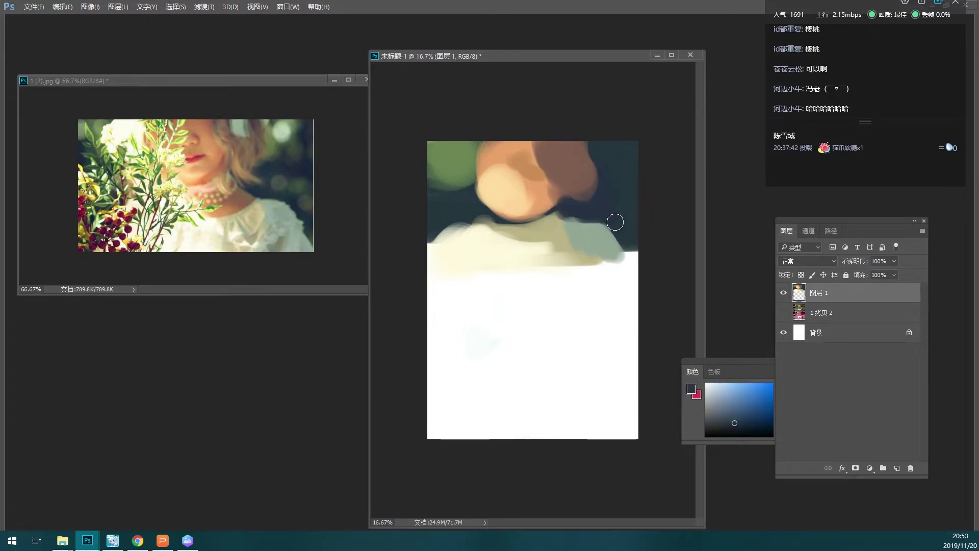
alt+click(591, 152)
drag(566, 193, 569, 197)
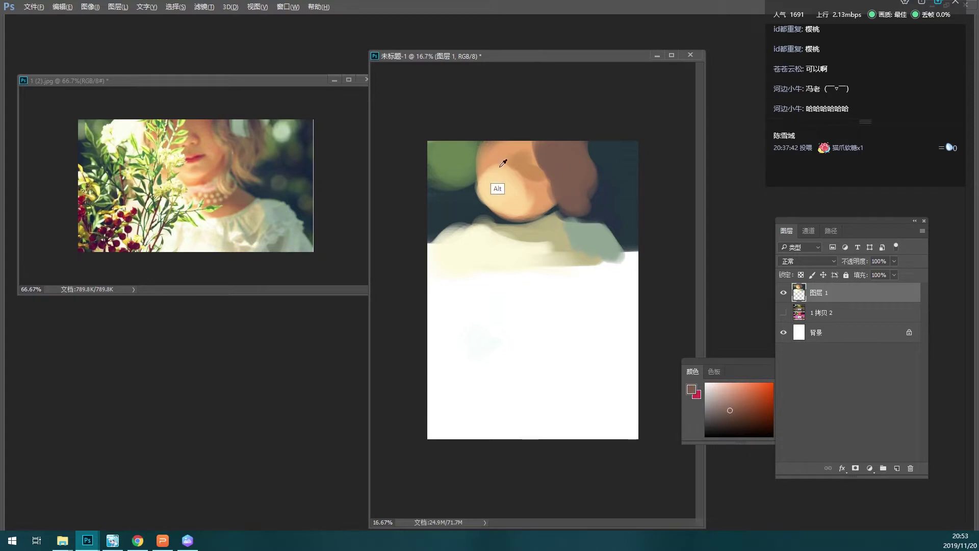
- Paint crimson lips on the face and a muted brownish-red neck below the chin
alt+click(484, 174)
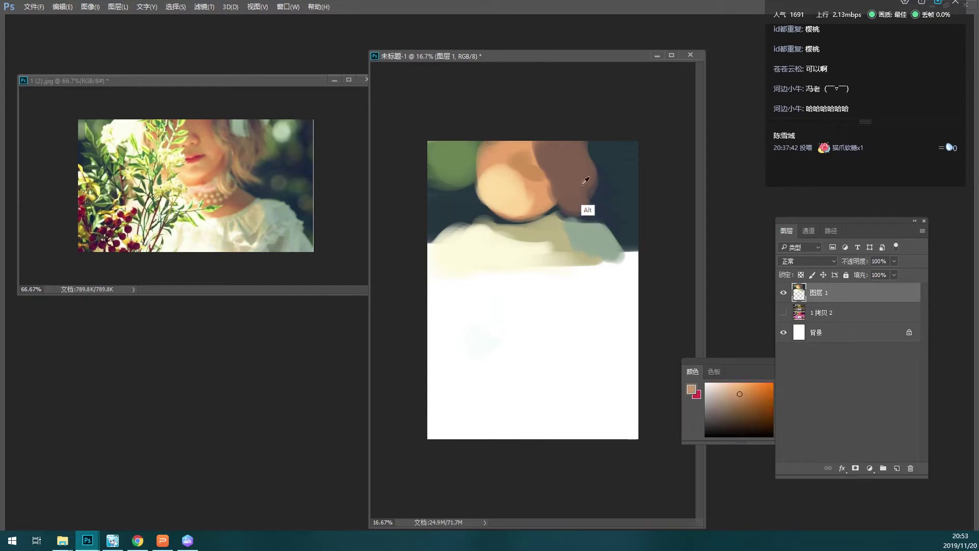
alt+click(196, 159)
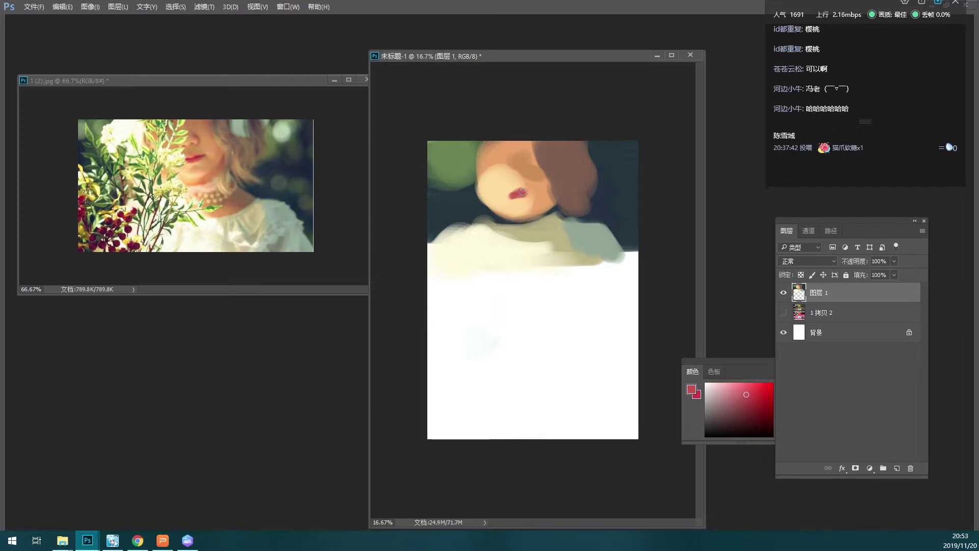
drag(512, 195, 520, 194)
alt+click(219, 196)
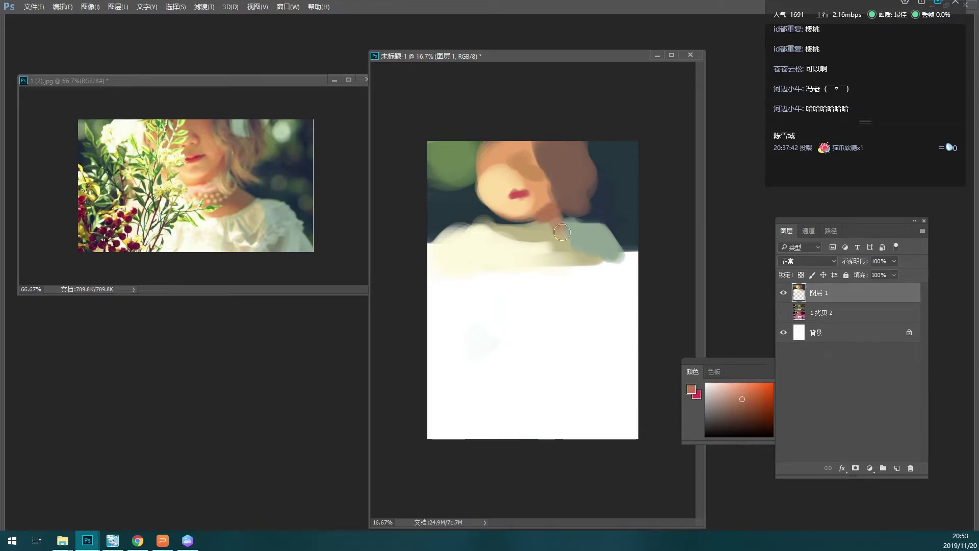
mouse_move(562, 232)
mouse_down()
mouse_move(504, 225)
mouse_move(567, 226)
mouse_move(525, 245)
mouse_move(541, 223)
mouse_move(559, 227)
mouse_up()
- Extend the grey-green shoulder colour downward on the blouse
alt+click(568, 256)
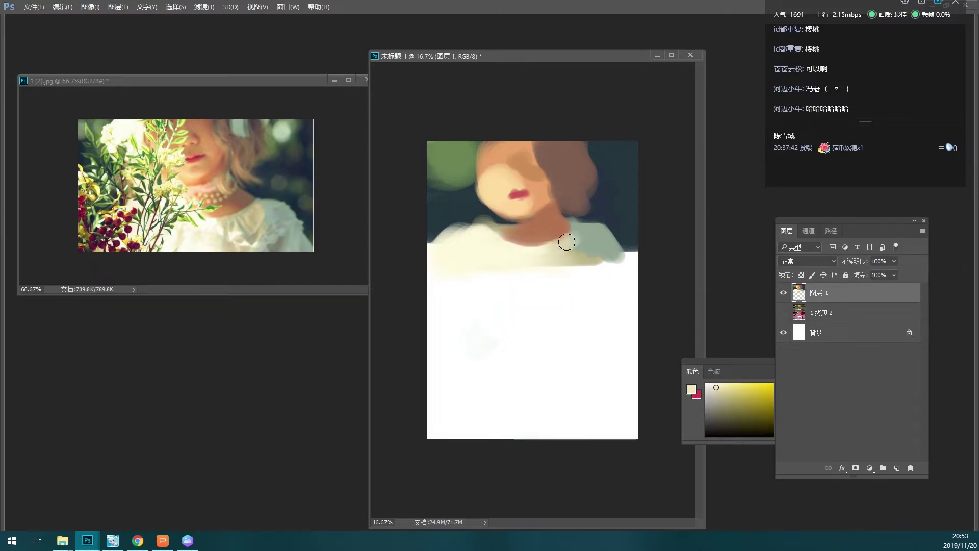
key(alt)
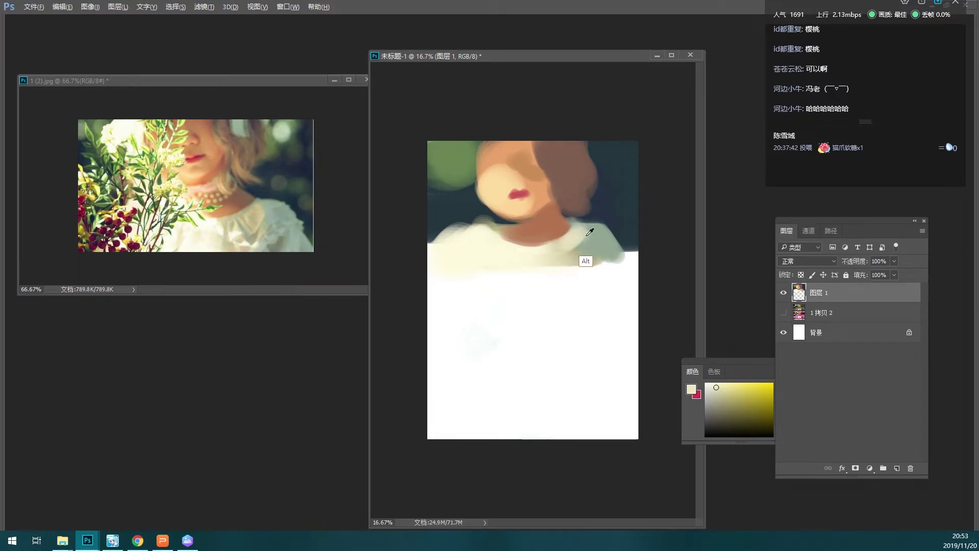
alt+click(587, 233)
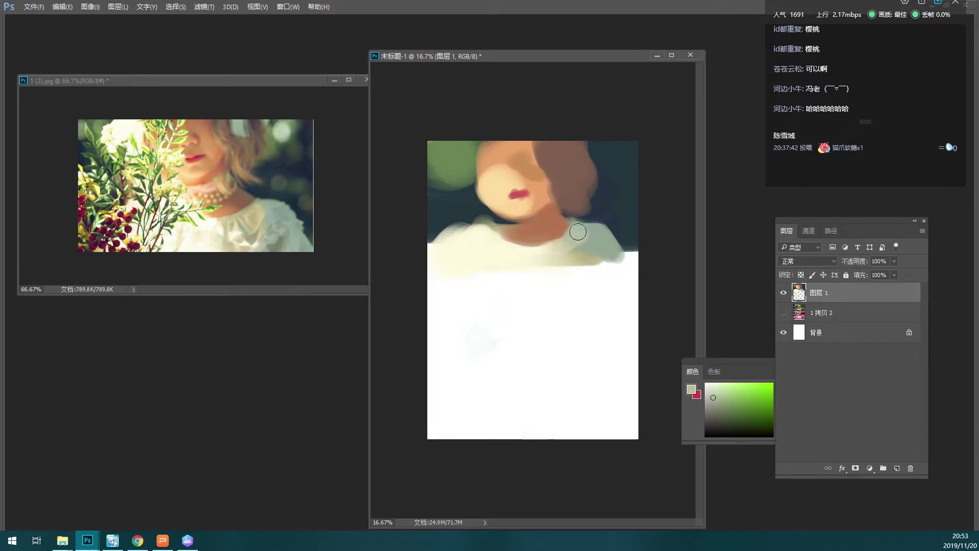
mouse_move(591, 244)
mouse_down()
mouse_move(586, 259)
mouse_move(618, 254)
mouse_move(577, 246)
mouse_up()
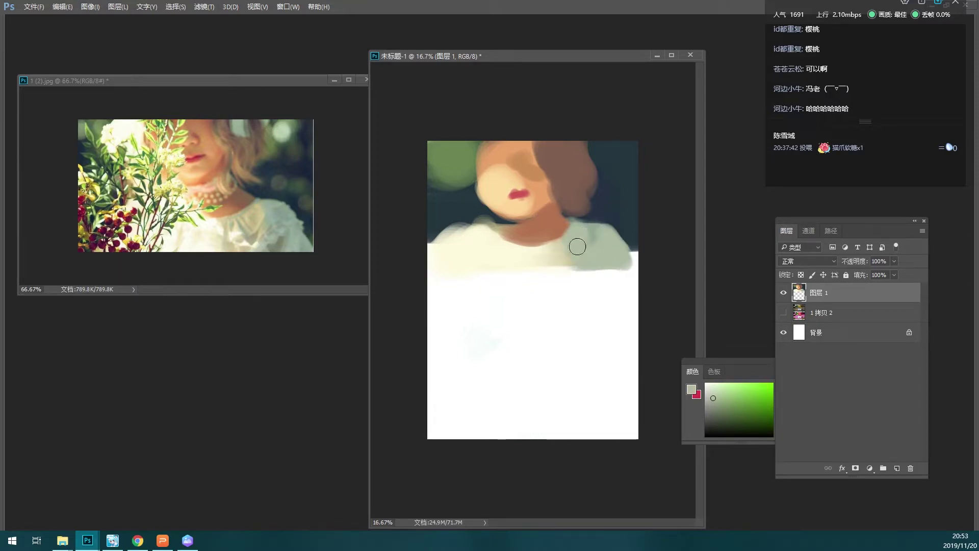
- Paint an orange-peach skin tone along the face's left edge
alt+click(608, 206)
alt+click(632, 228)
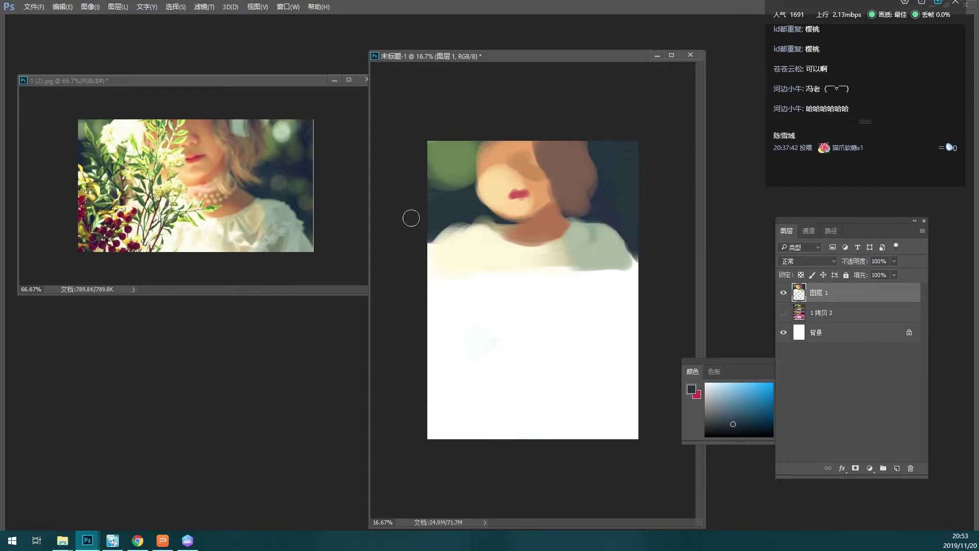
alt+click(476, 173)
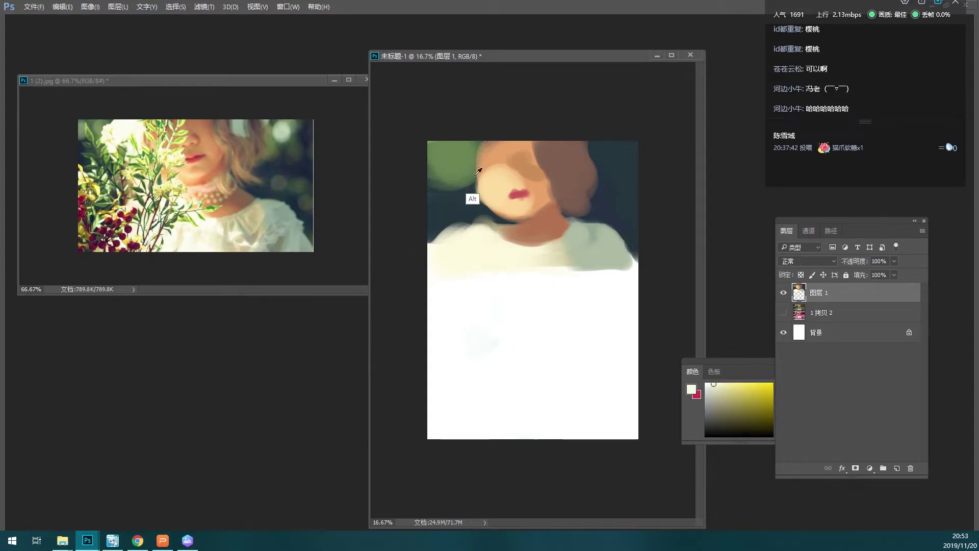
alt+click(512, 166)
alt+click(510, 153)
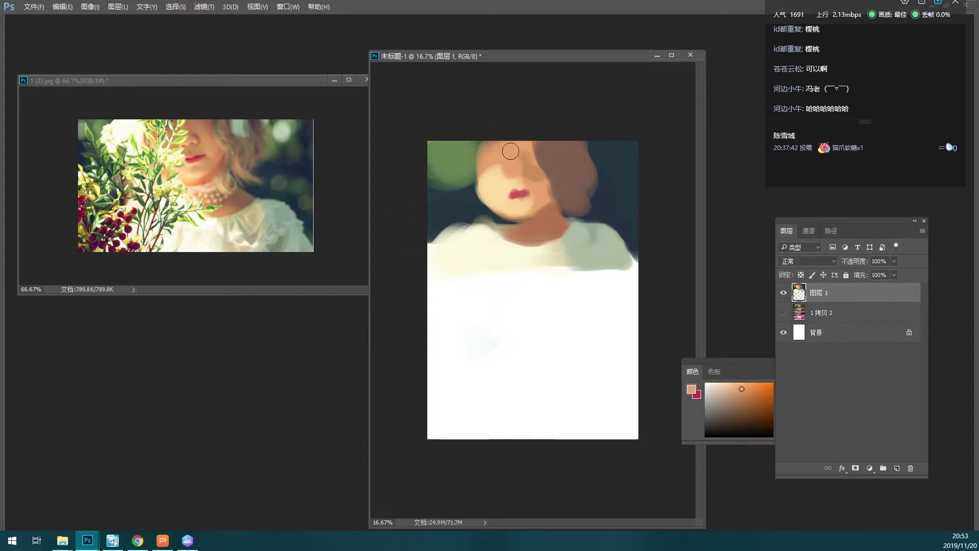
alt+click(522, 149)
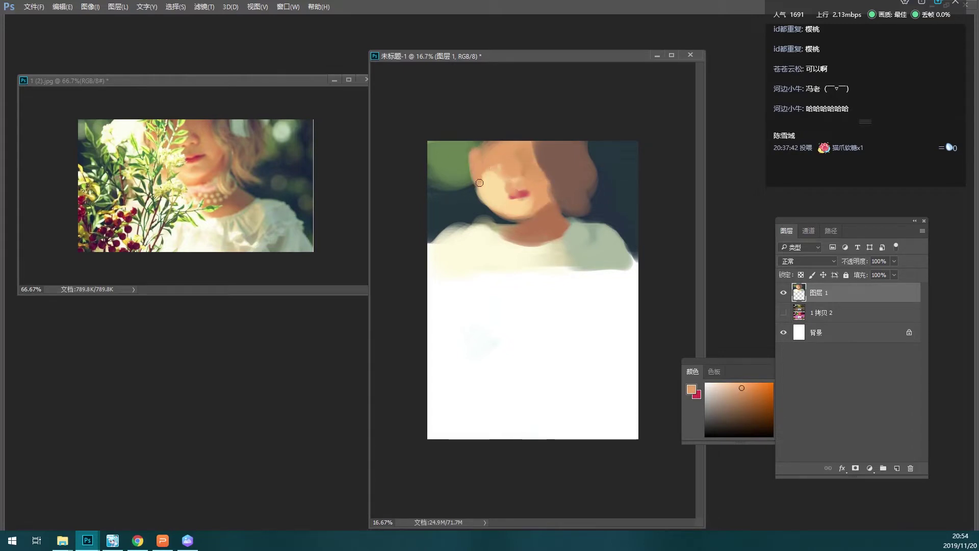
drag(477, 181, 465, 151)
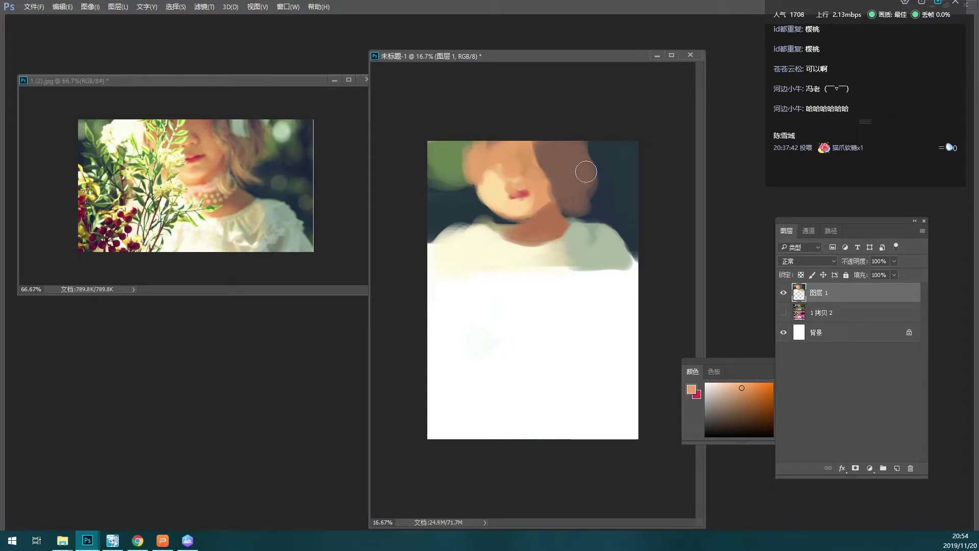
- Sample a range of lighter and darker peach, tan and lip-red tones from the face
alt+click(510, 181)
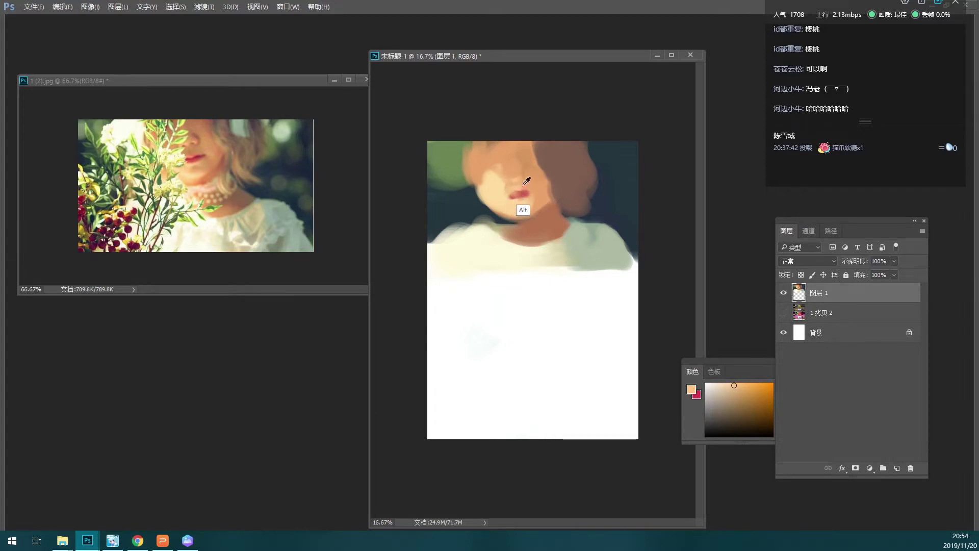
alt+click(526, 180)
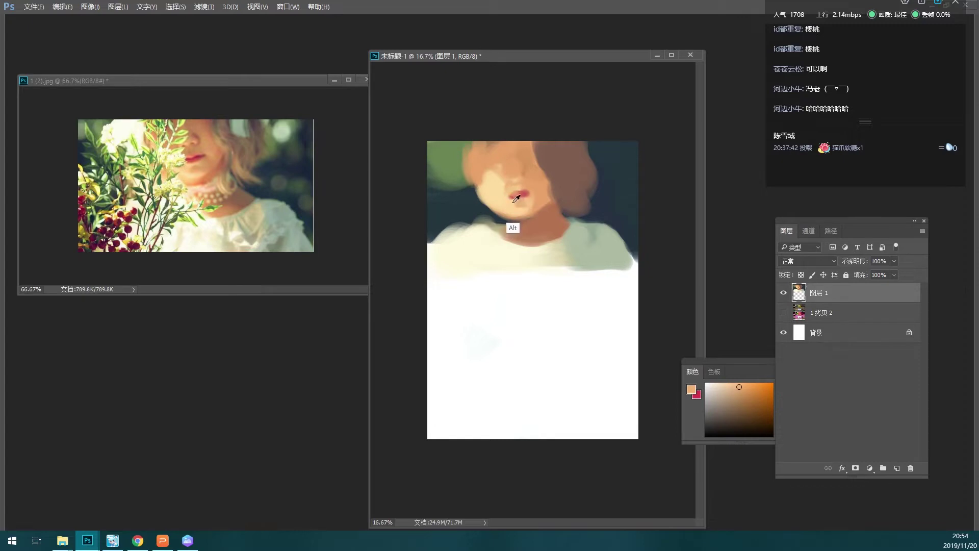
alt+click(510, 197)
alt+click(526, 193)
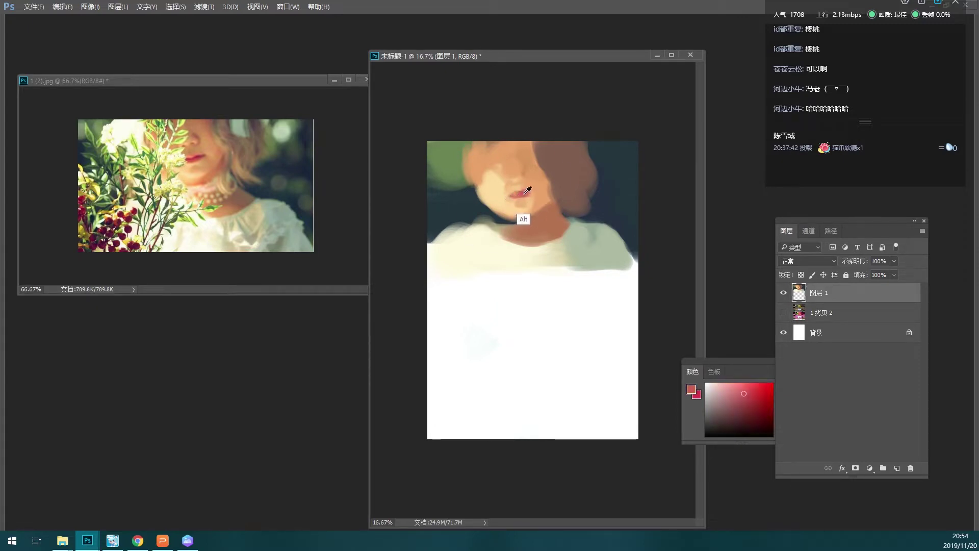
alt+click(537, 195)
alt+click(528, 192)
alt+click(523, 167)
alt+click(522, 185)
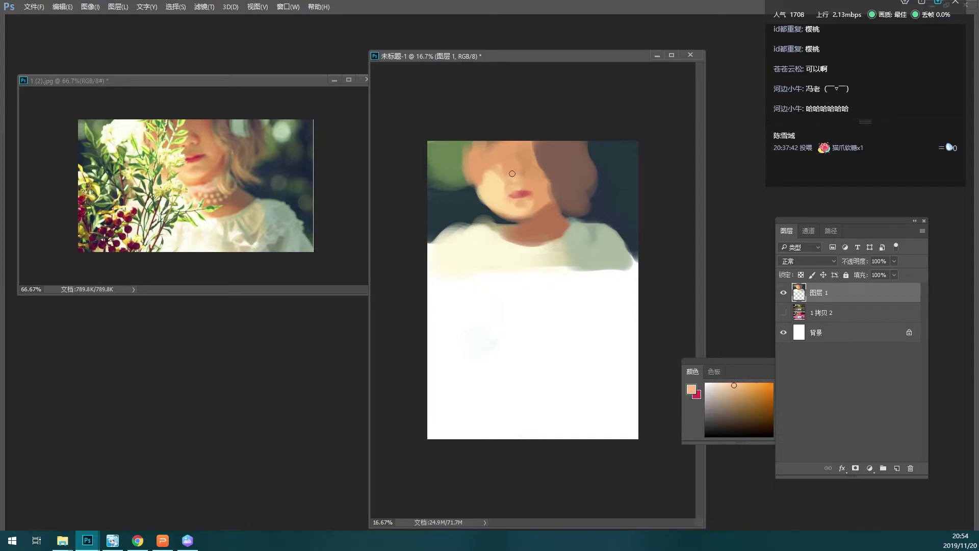
alt+click(520, 163)
alt+click(529, 171)
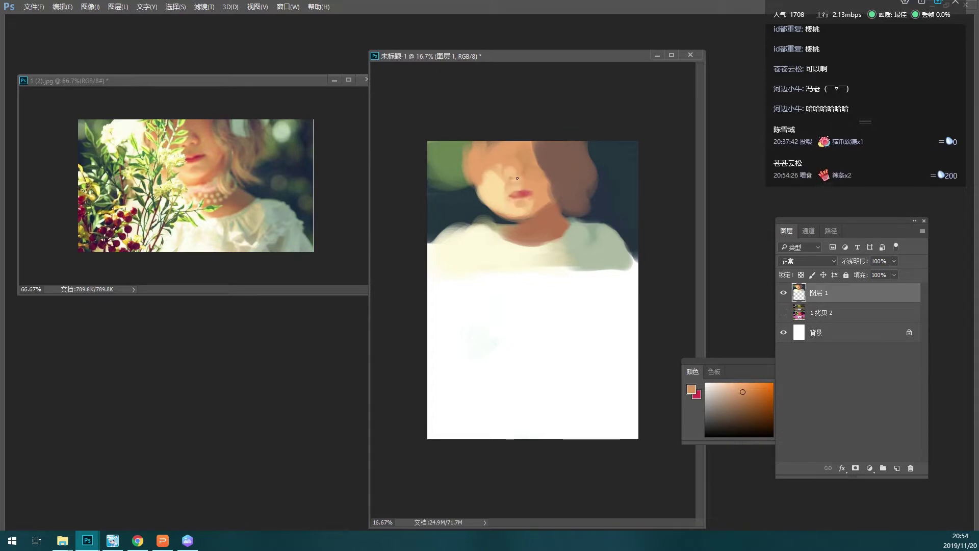
alt+click(519, 173)
alt+click(521, 170)
alt+click(514, 167)
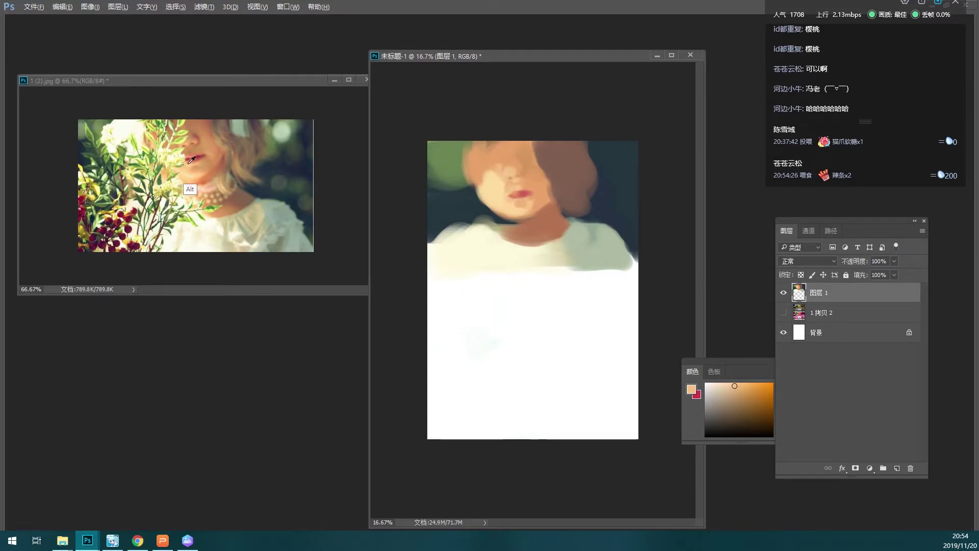
- Paint a pale yellow highlight on the face and forehead
alt+click(179, 183)
drag(506, 172, 502, 180)
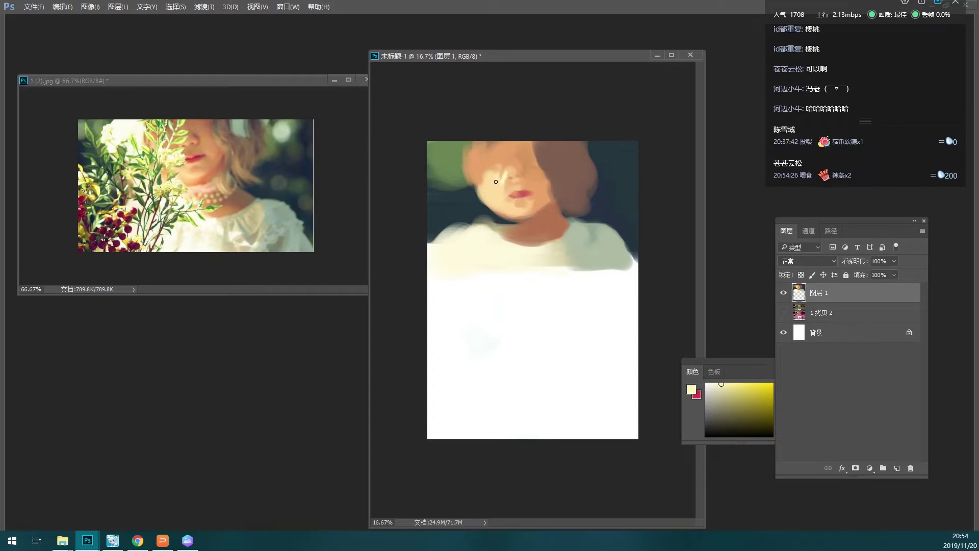
drag(504, 143, 499, 167)
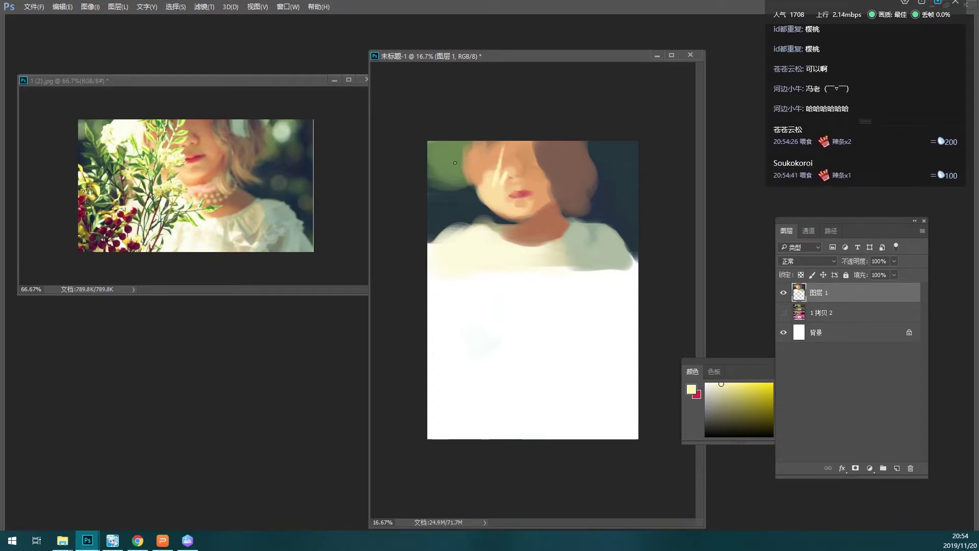
- Paint a small yellow-green leaf and pale cream blossom strokes over the face
alt+click(183, 159)
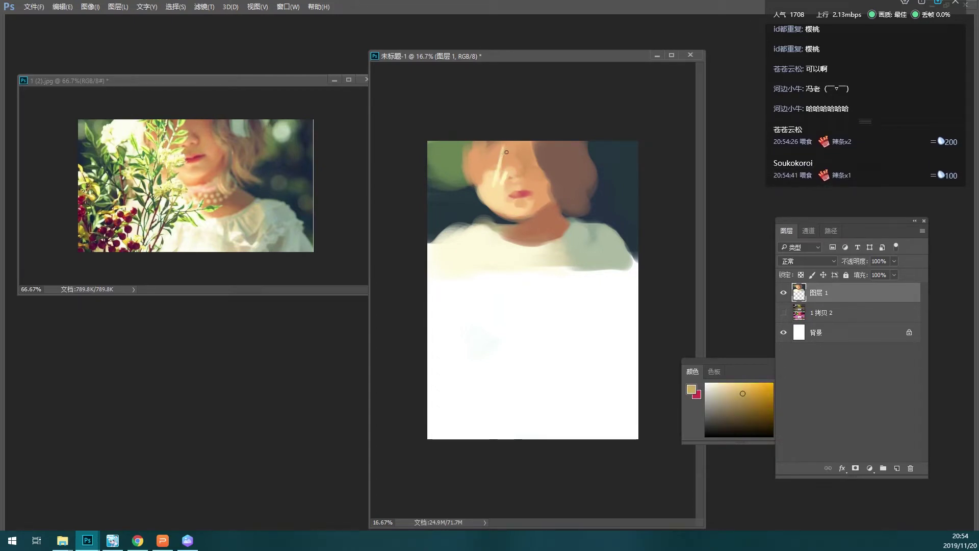
alt+click(178, 158)
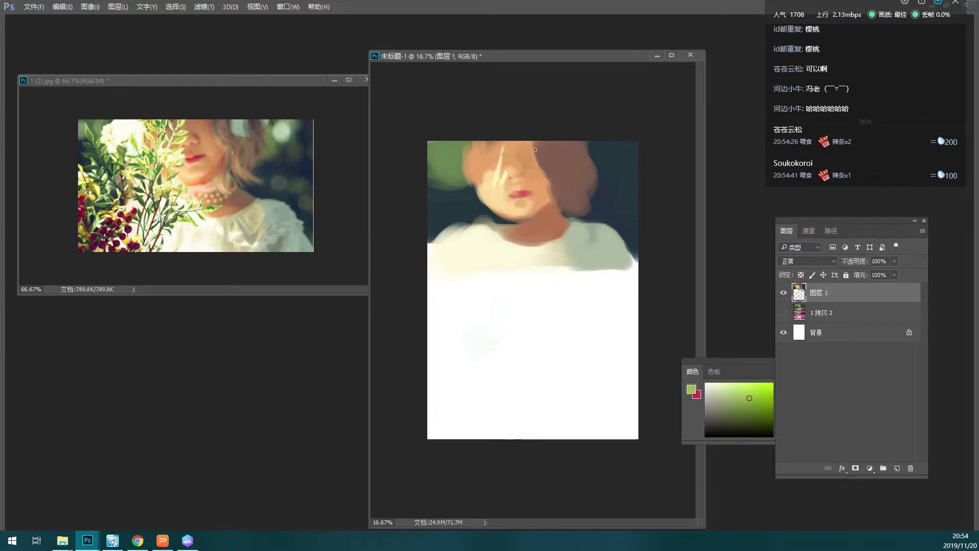
drag(509, 152, 487, 169)
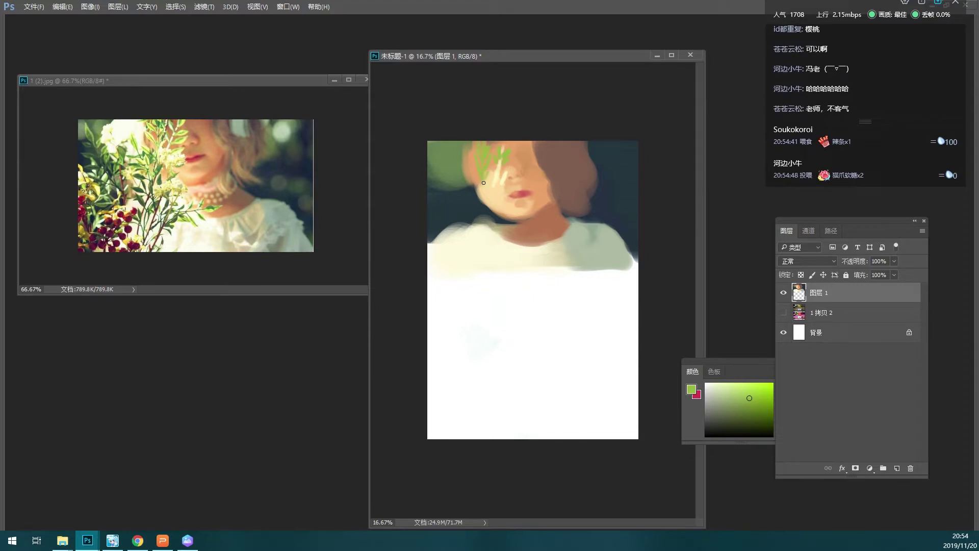
alt+click(180, 184)
drag(480, 177, 487, 186)
- With a larger brush, paint thin leaf-green stems down across the face toward the chest
key(bracketright)
alt+click(159, 168)
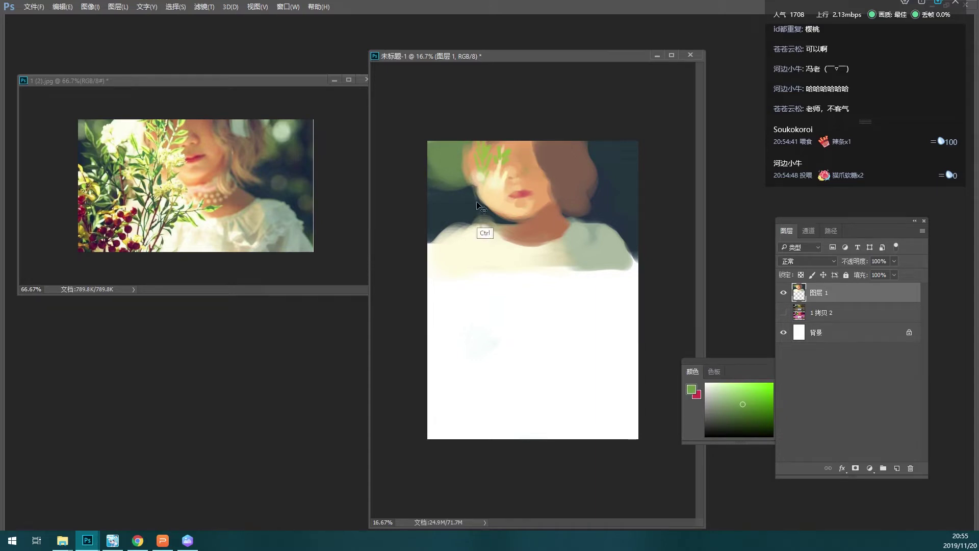
drag(482, 243, 469, 184)
drag(489, 244, 496, 200)
drag(480, 252, 497, 210)
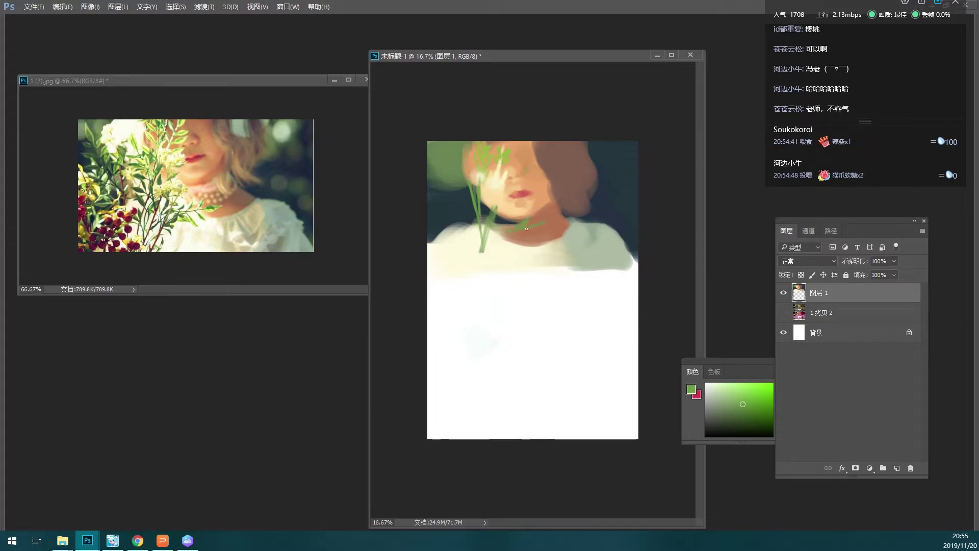
mouse_move(499, 230)
mouse_down()
mouse_move(487, 273)
mouse_move(489, 263)
mouse_up()
alt+click(124, 249)
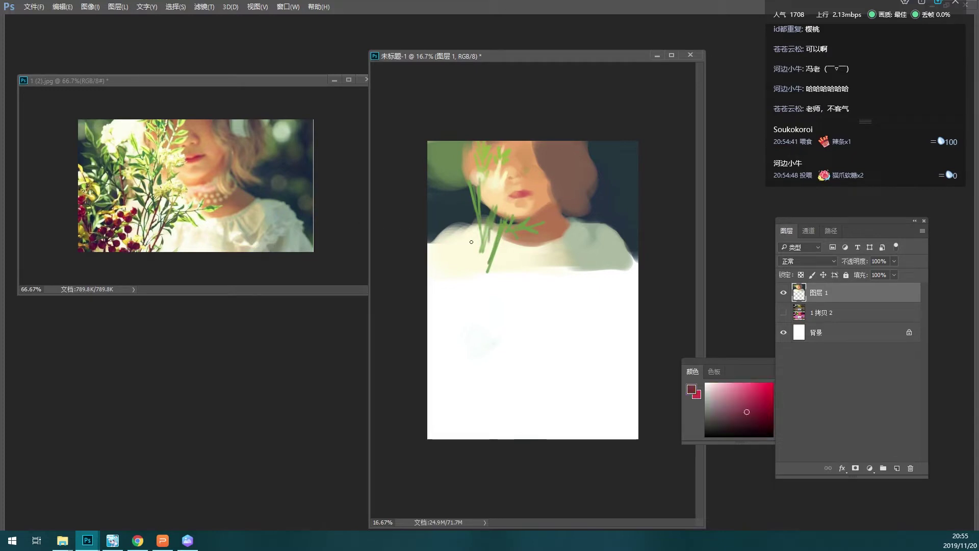
- Dab a cluster of dark crimson berries at the painting's left edge
click(460, 245)
click(443, 253)
click(443, 246)
click(434, 243)
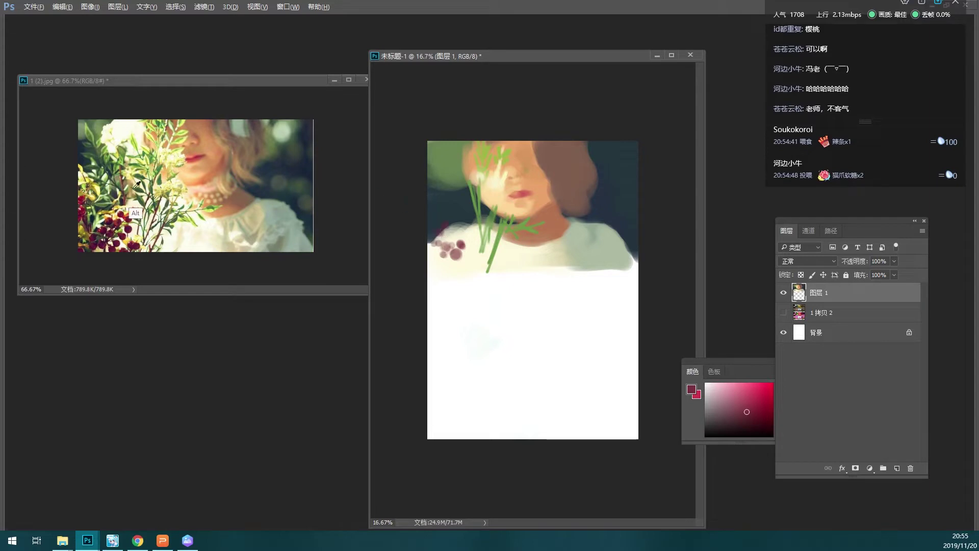
- Paint a pale sage-green upright stalk at left and sample dark and branch greens
alt+click(103, 231)
mouse_move(455, 231)
mouse_down()
mouse_move(453, 174)
mouse_move(452, 206)
mouse_move(465, 214)
mouse_move(446, 227)
mouse_move(492, 186)
mouse_up()
alt+click(99, 182)
alt+click(495, 207)
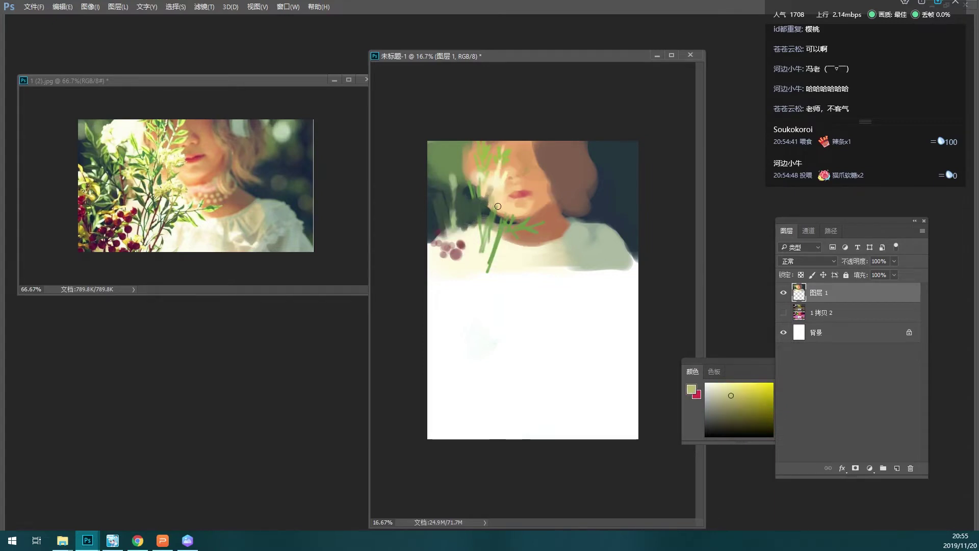
alt+click(512, 218)
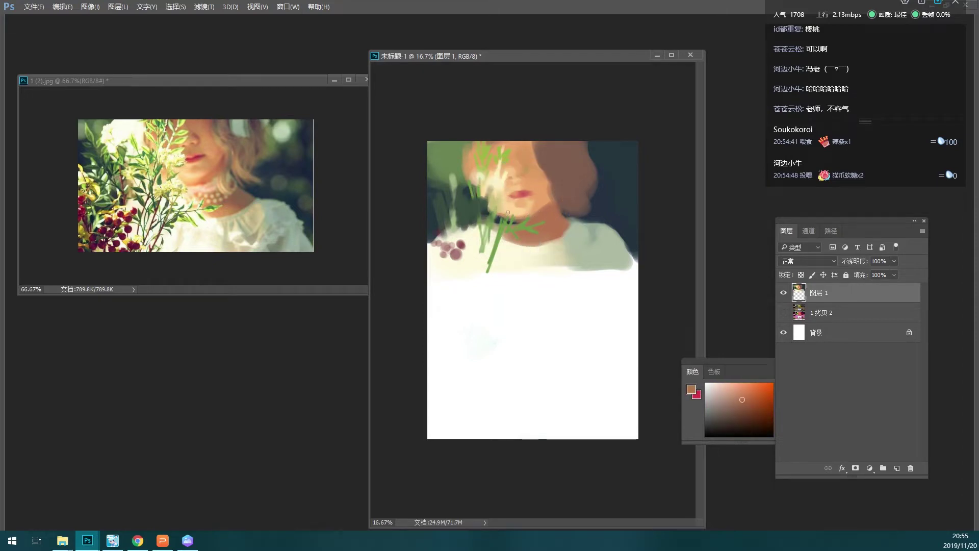
- Sample pale peach, orange-tan and reddish-brown tones from the painting and reference
alt+click(519, 218)
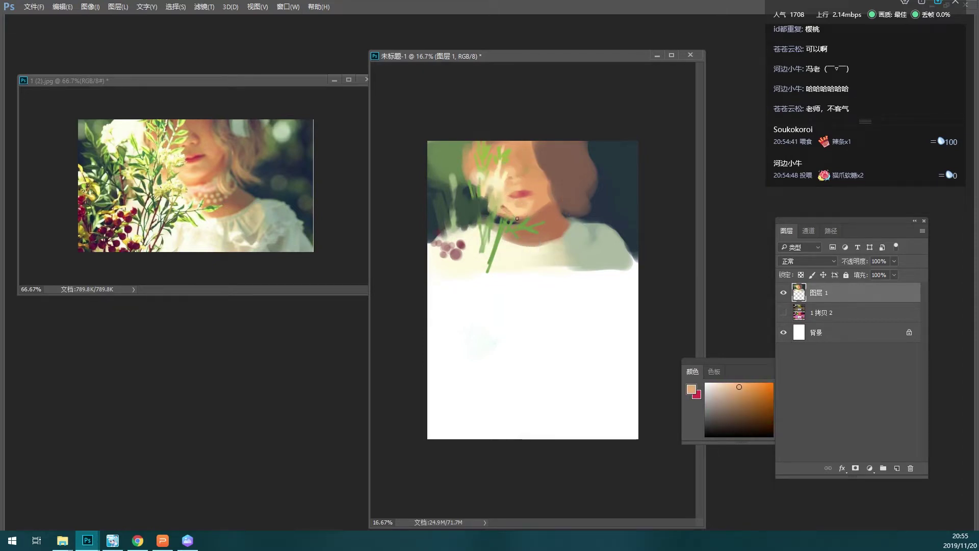
alt+click(514, 212)
alt+click(539, 205)
alt+click(222, 157)
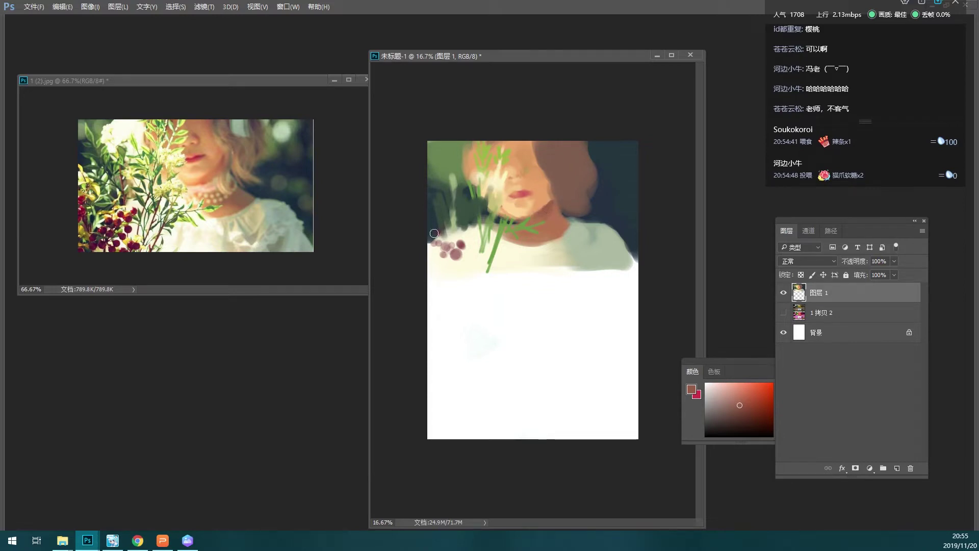
alt+click(202, 206)
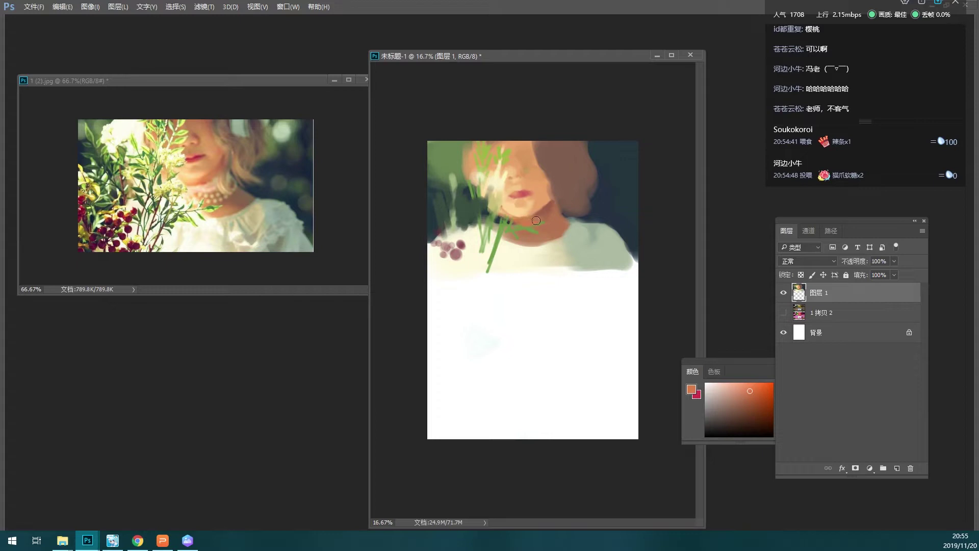
alt+click(225, 236)
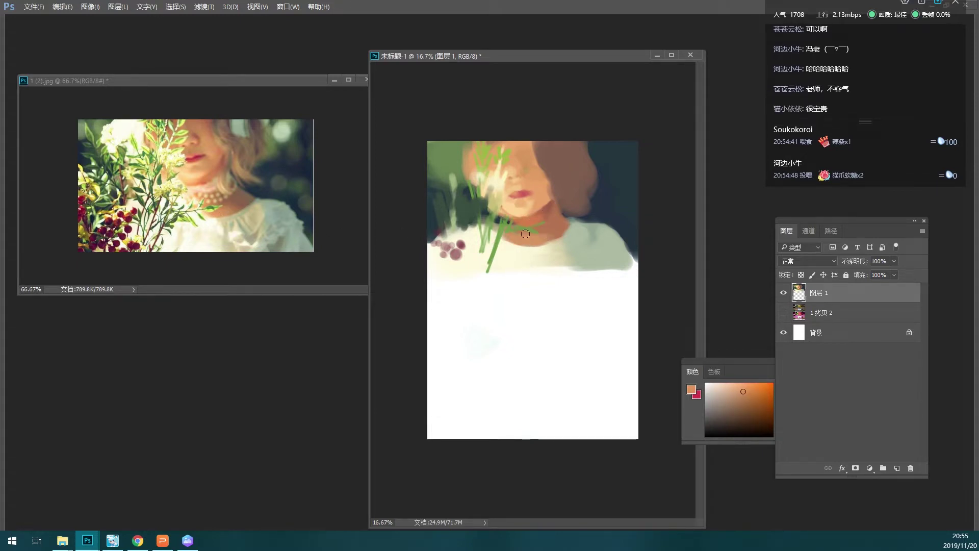
- Smear a light yellowish tan on the shoulder and sample tan tones from the face
alt+click(260, 212)
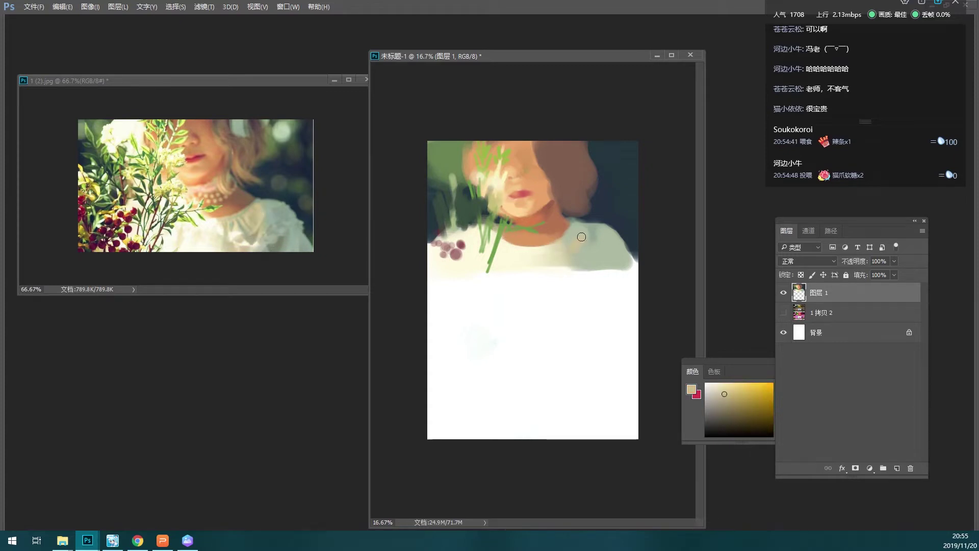
drag(581, 236, 566, 255)
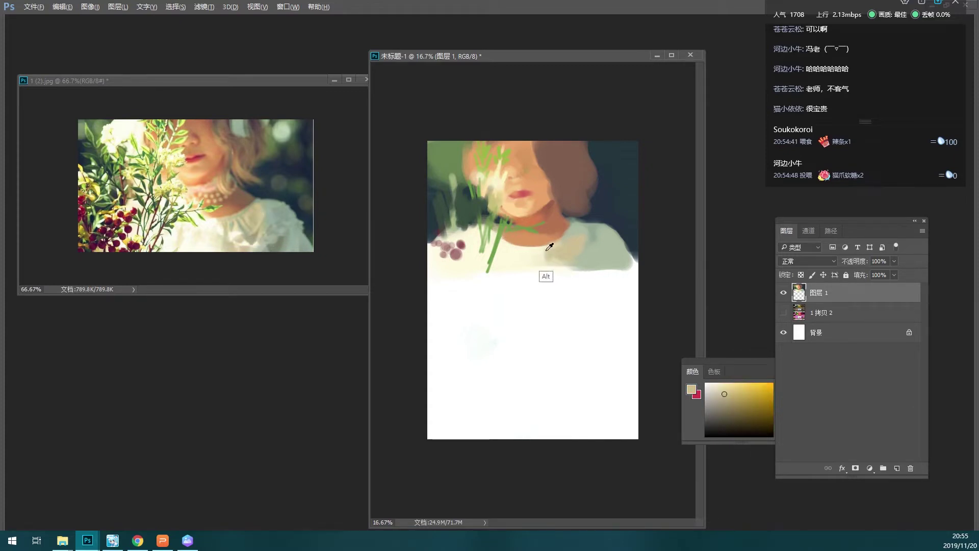
alt+click(547, 250)
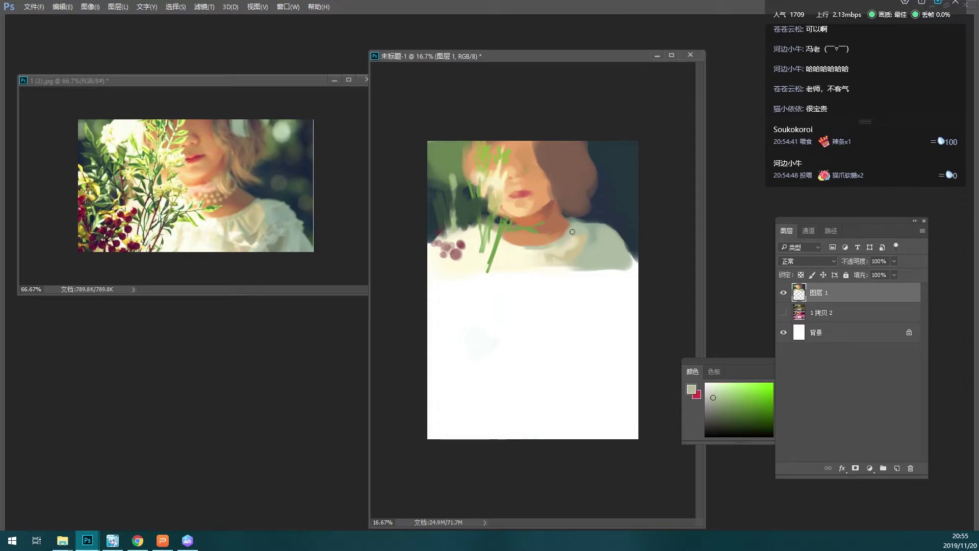
alt+click(497, 185)
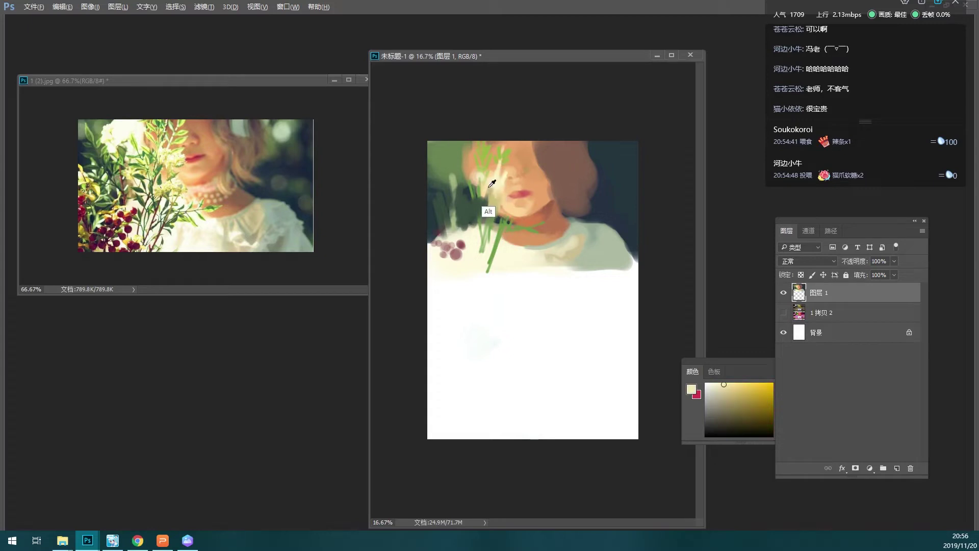
alt+click(487, 187)
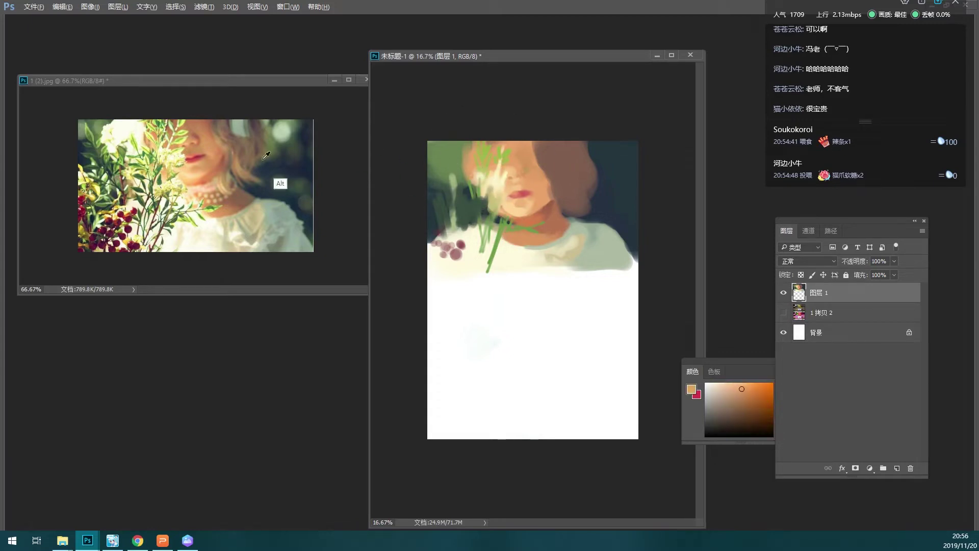
- Paint pale cream blossoms near the upper-left flowers and lighten the dark green at left
alt+click(125, 167)
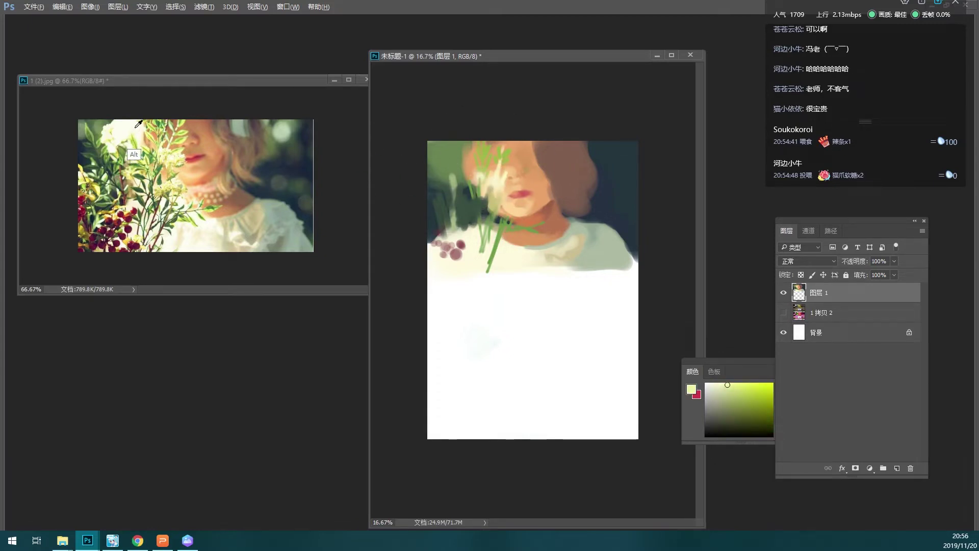
alt+click(135, 155)
drag(468, 145, 469, 158)
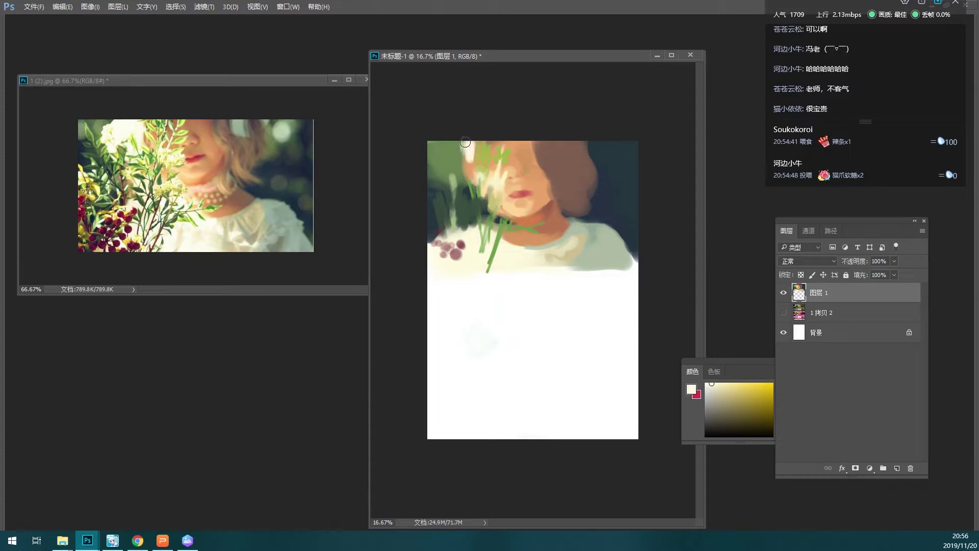
key(bracketleft)
key(bracketleft)
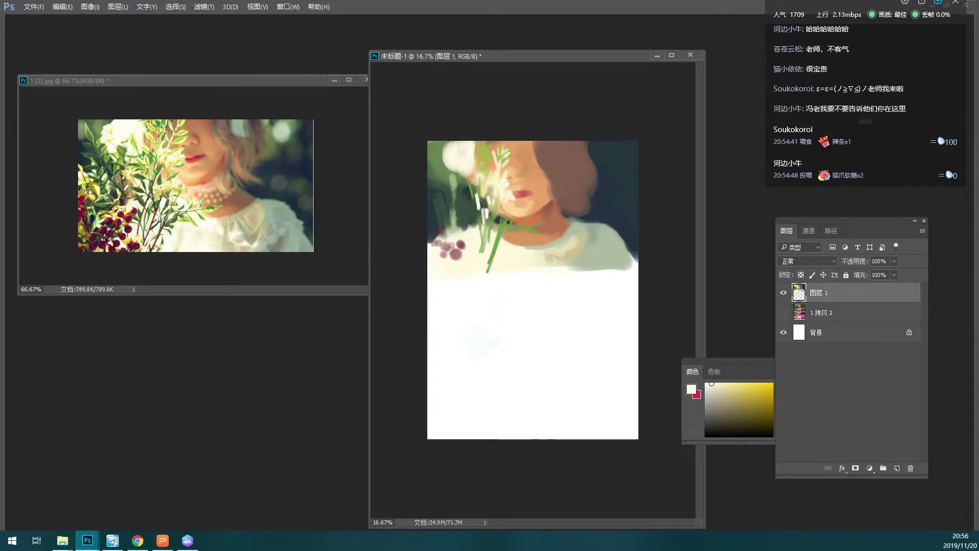
drag(469, 191, 474, 202)
drag(478, 225, 433, 238)
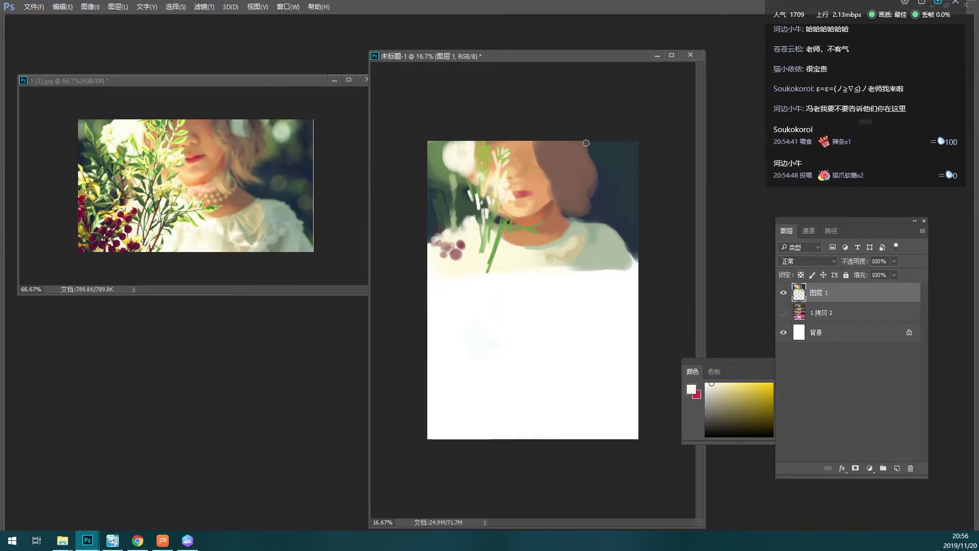
- Paint pale yellow blossom strokes along the canvas's left edge
alt+click(484, 162)
alt+click(453, 164)
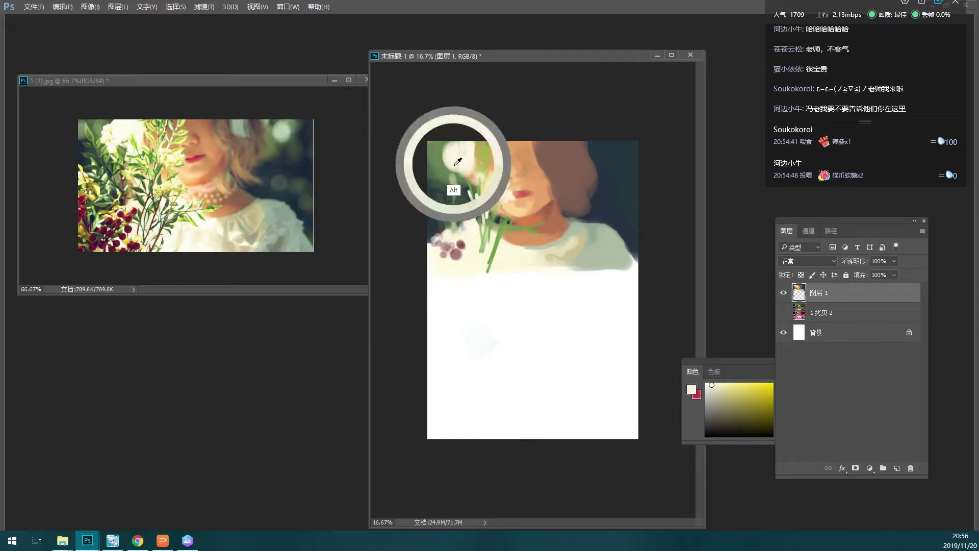
alt+click(498, 176)
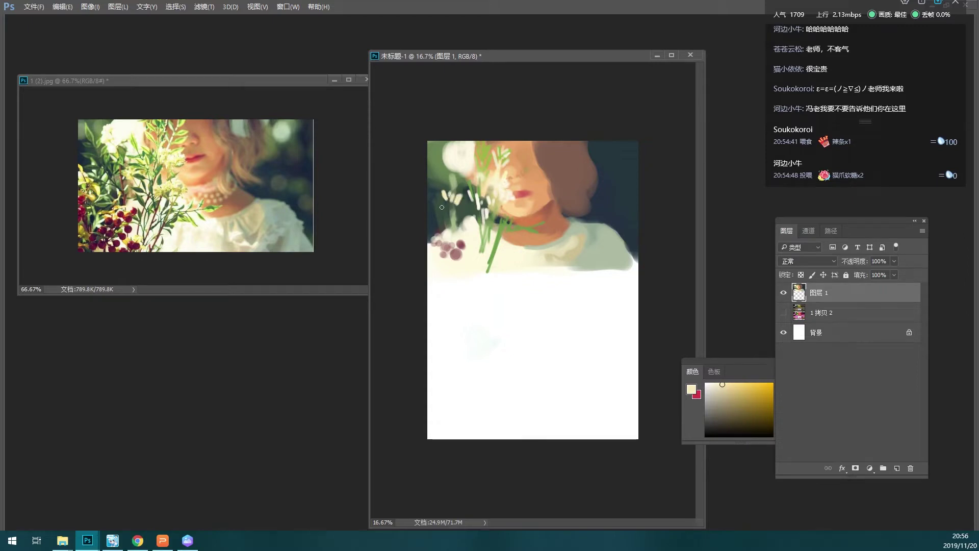
drag(444, 199, 400, 200)
alt+click(99, 186)
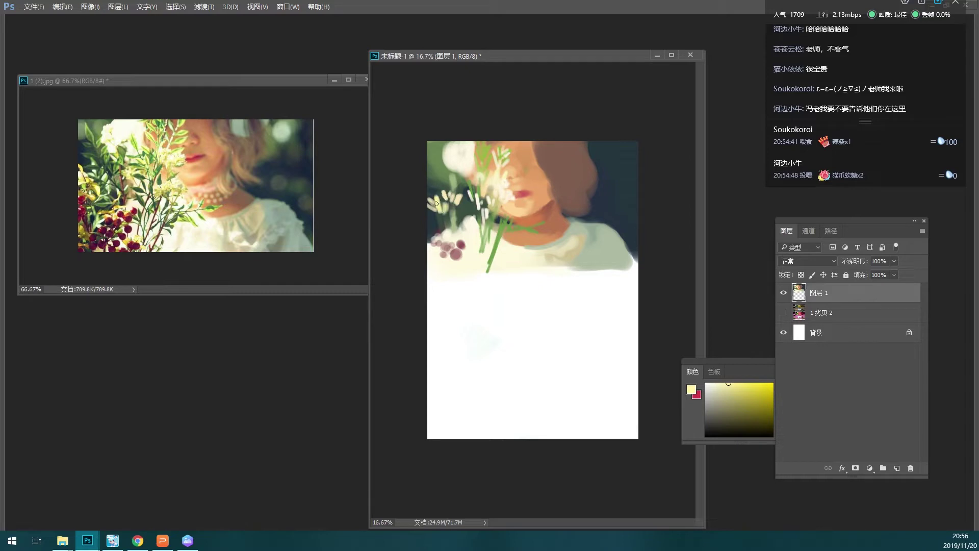
mouse_move(436, 204)
mouse_down()
mouse_move(430, 191)
mouse_move(431, 235)
mouse_up()
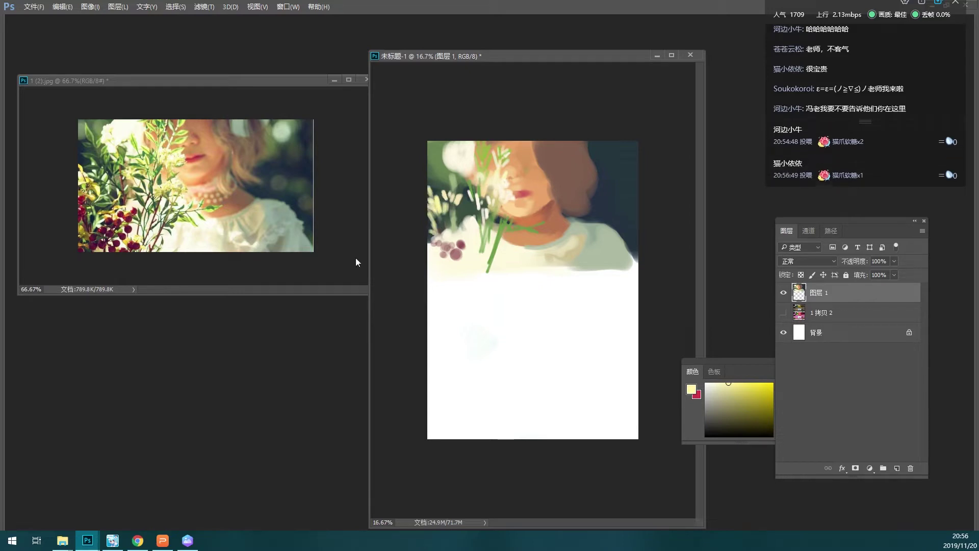
alt+click(82, 237)
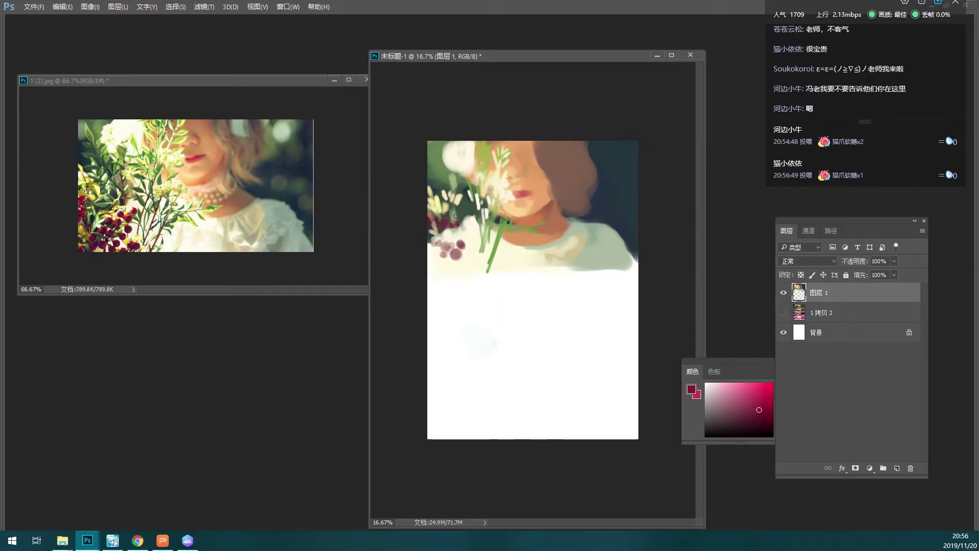
- Dab crimson onto the berries and darken the top-left background with teal
click(461, 230)
alt+click(462, 215)
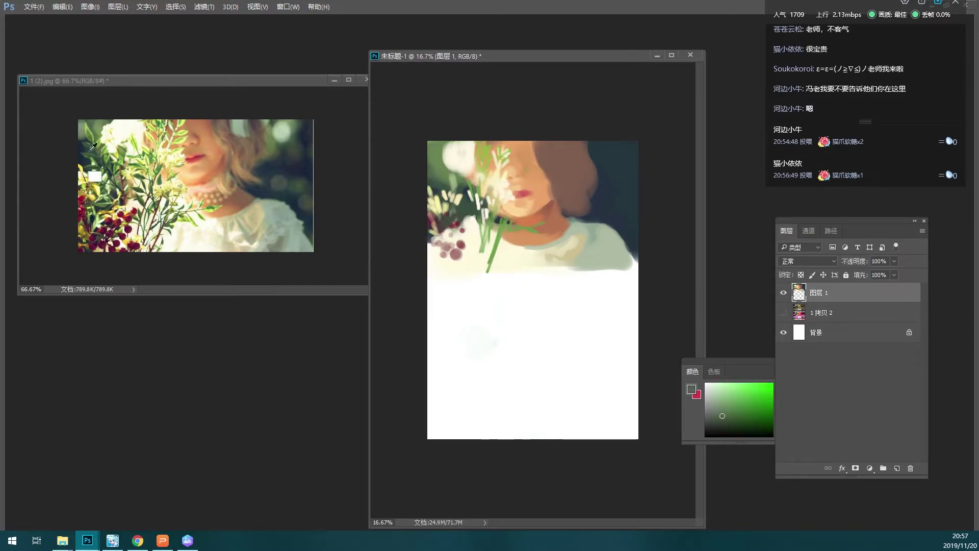
alt+click(83, 185)
mouse_move(428, 183)
mouse_down()
mouse_move(443, 185)
mouse_move(439, 165)
mouse_up()
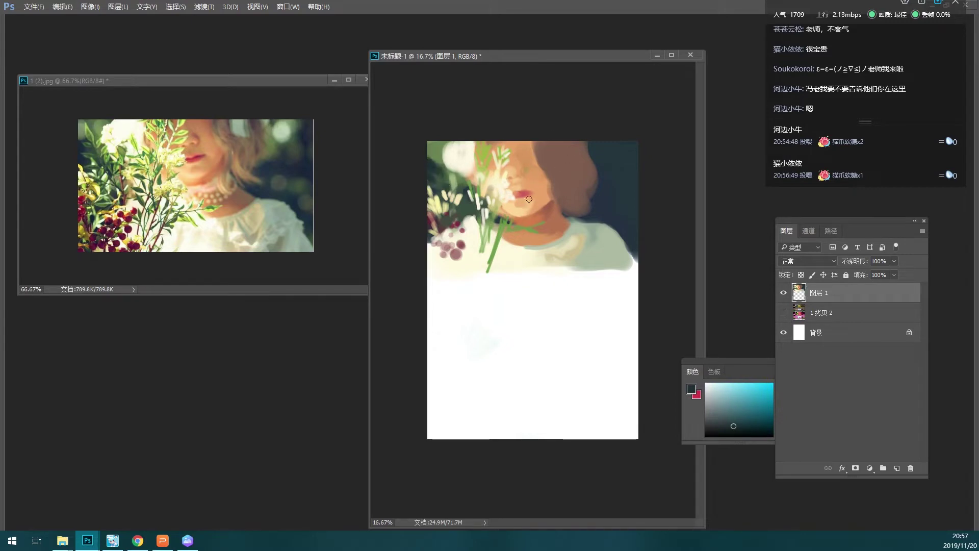
- Sample peach and warmer tan skin tones near the lips
alt+click(518, 212)
alt+click(528, 193)
alt+click(528, 195)
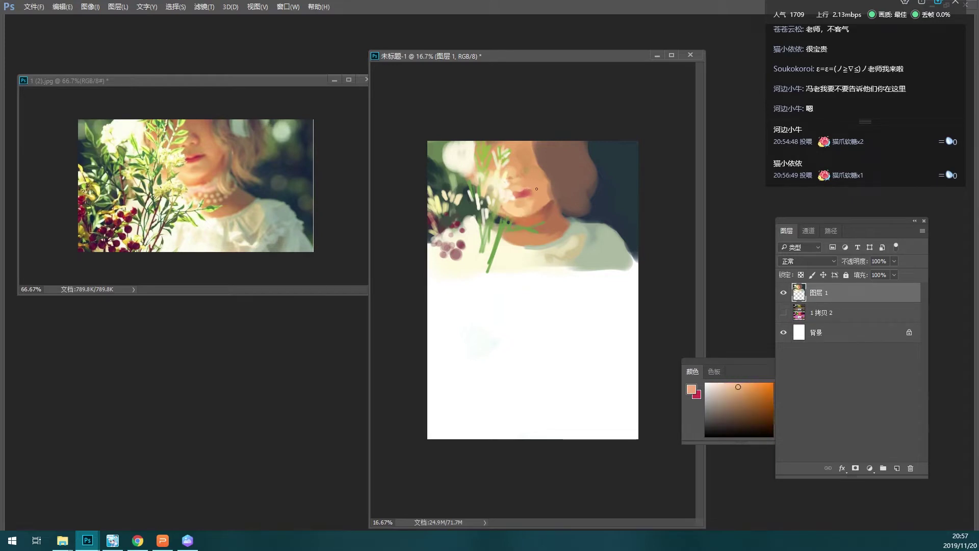
alt+click(528, 196)
alt+click(526, 197)
- Lay light tan strokes along the hair's right edge and cheek
alt+click(524, 219)
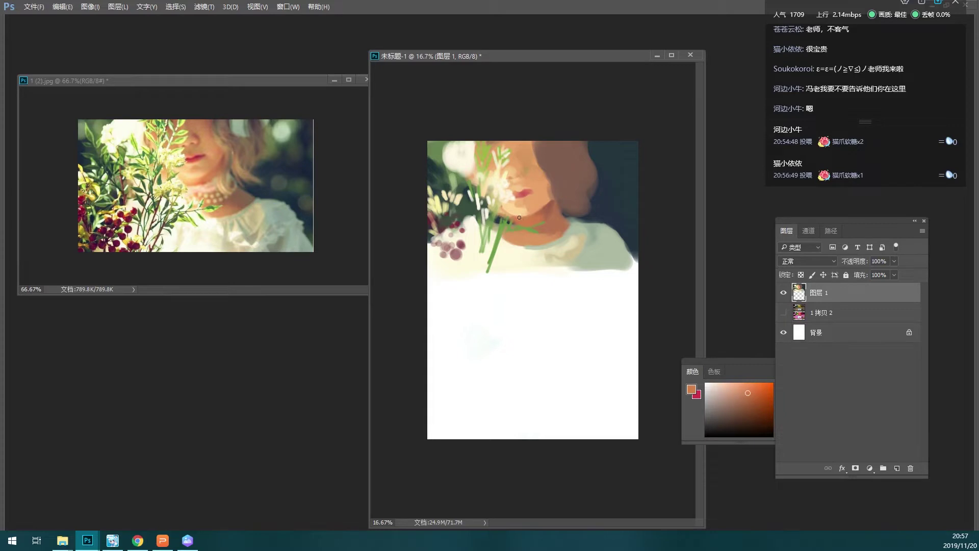
alt+click(515, 216)
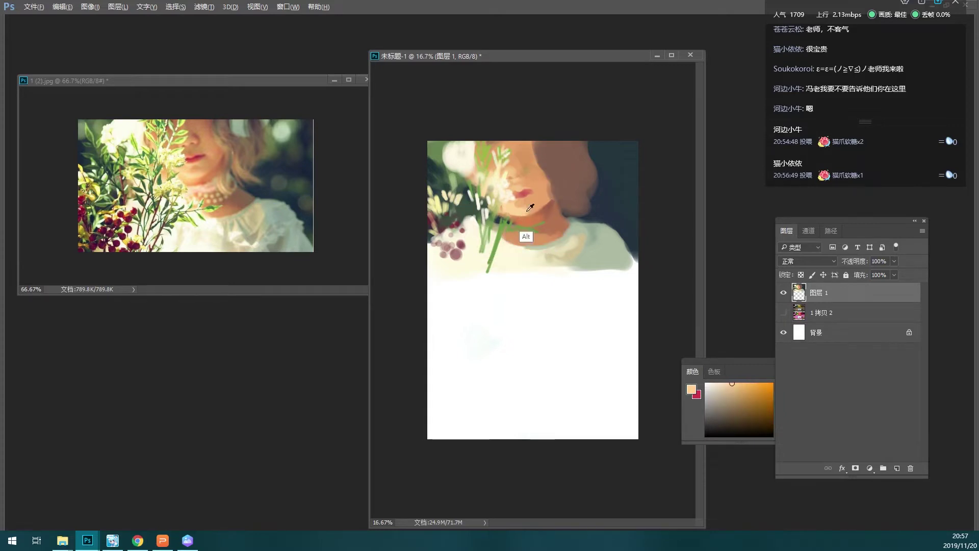
alt+click(535, 215)
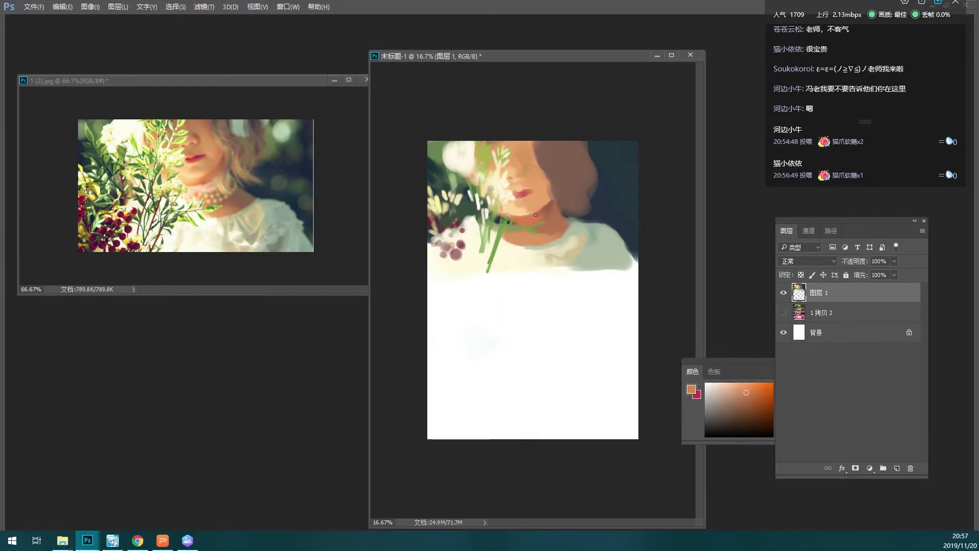
alt+click(522, 186)
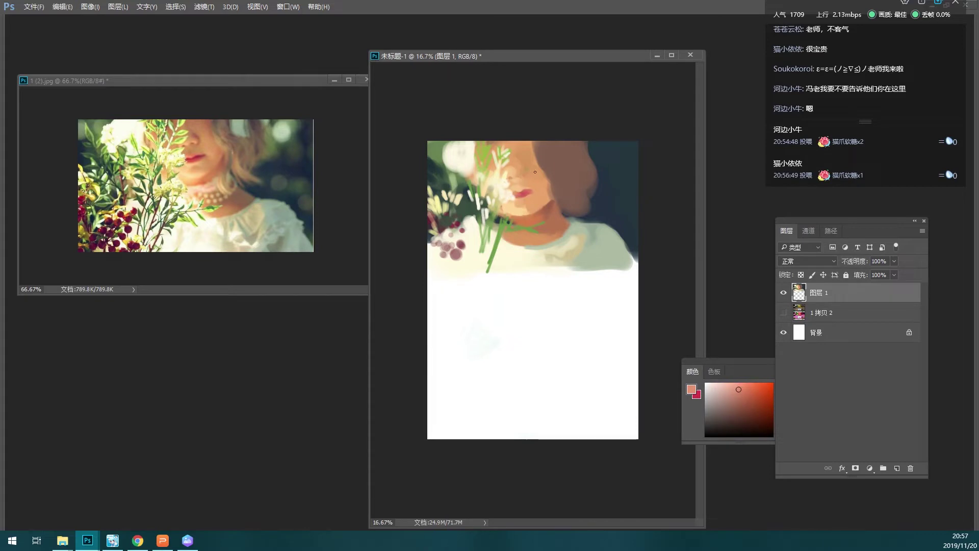
alt+click(531, 191)
alt+click(518, 178)
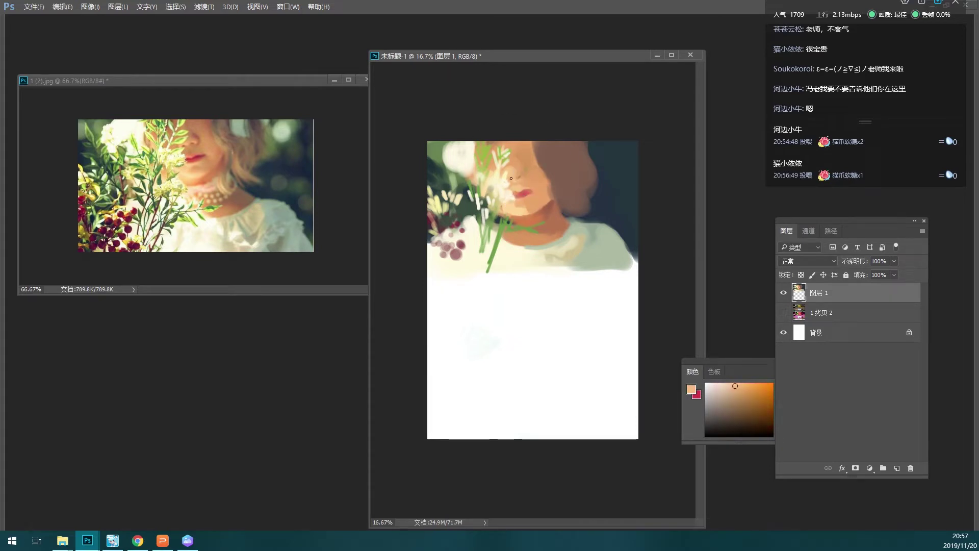
alt+click(514, 171)
alt+click(550, 214)
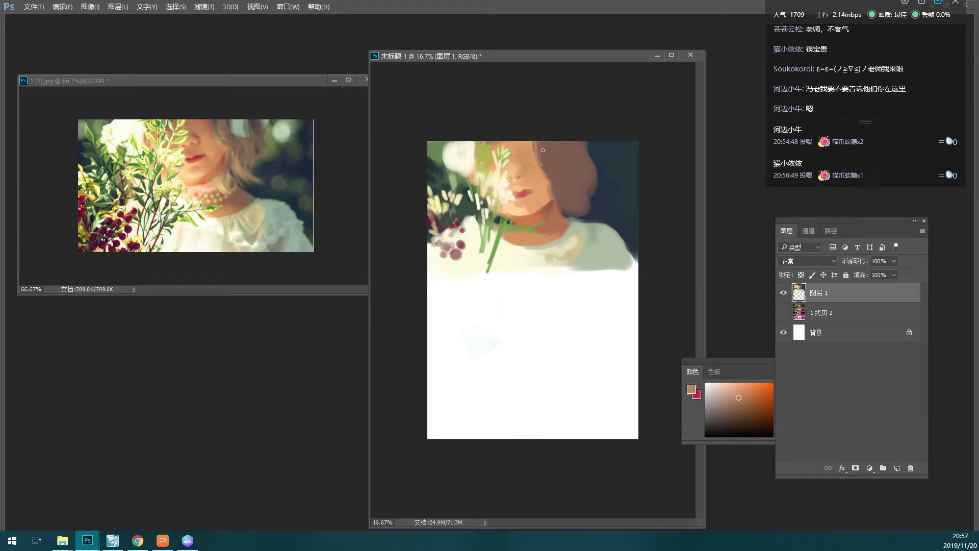
drag(547, 172, 555, 195)
drag(570, 183, 573, 212)
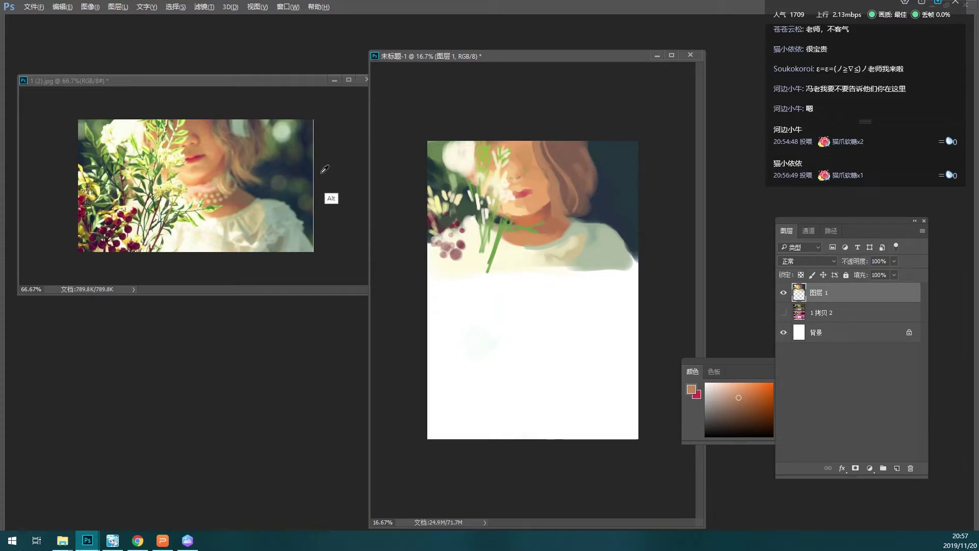
- Dab light and dark grey-green bokeh spots into the top-right background
alt+click(289, 172)
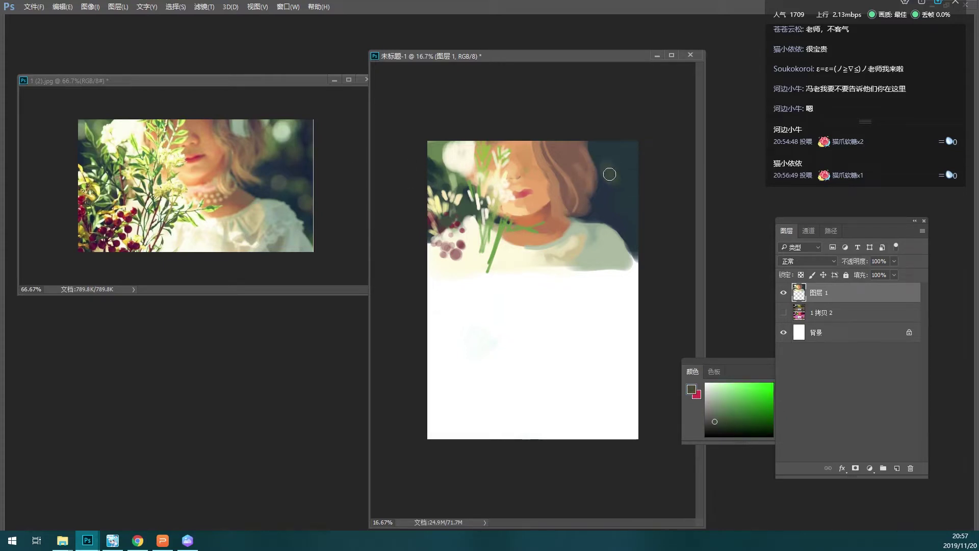
alt+click(281, 155)
drag(616, 148, 608, 155)
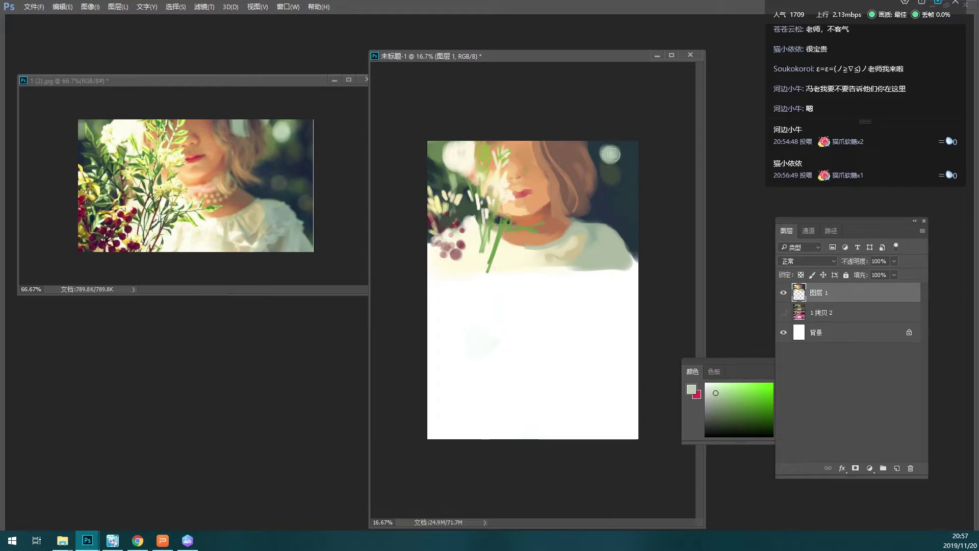
alt+click(277, 212)
click(606, 209)
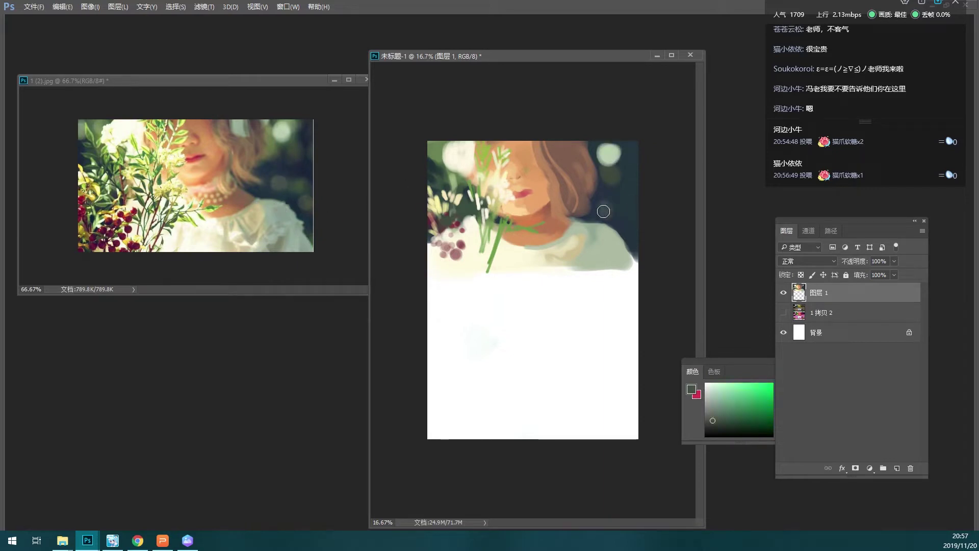
click(627, 217)
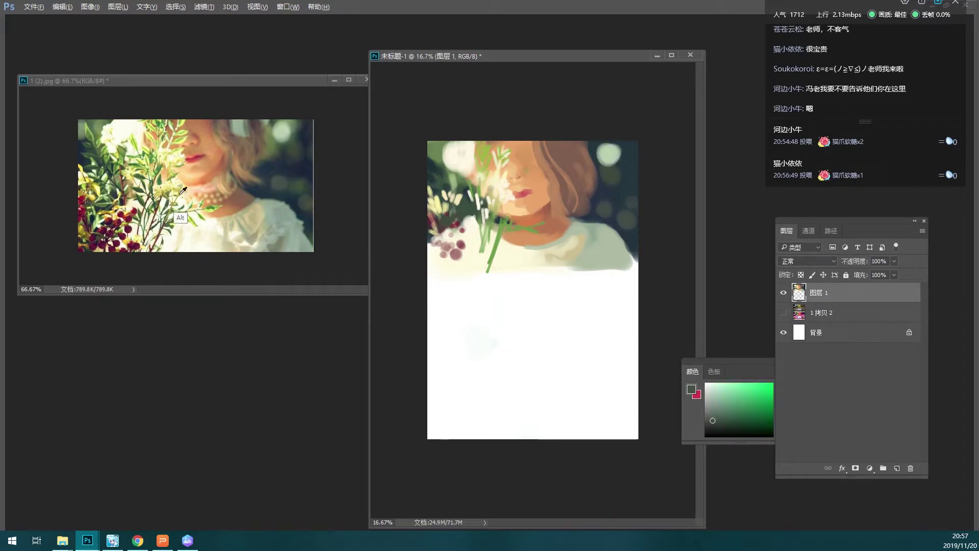
alt+click(174, 230)
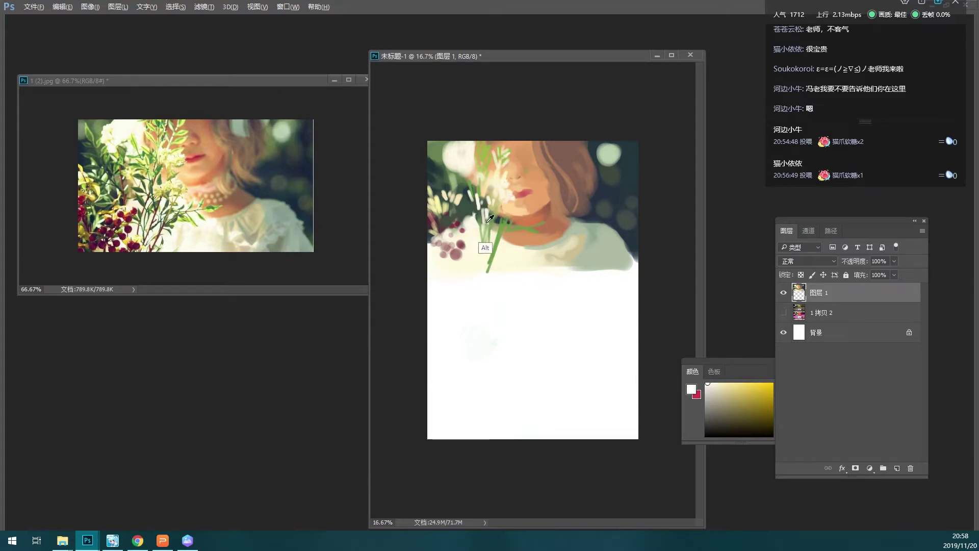
- Paint pale green stems and extend dark crimson berries toward the bouquet's lower left, undoing one stroke
alt+click(489, 218)
mouse_move(474, 209)
mouse_down()
mouse_move(470, 270)
mouse_move(485, 241)
mouse_up()
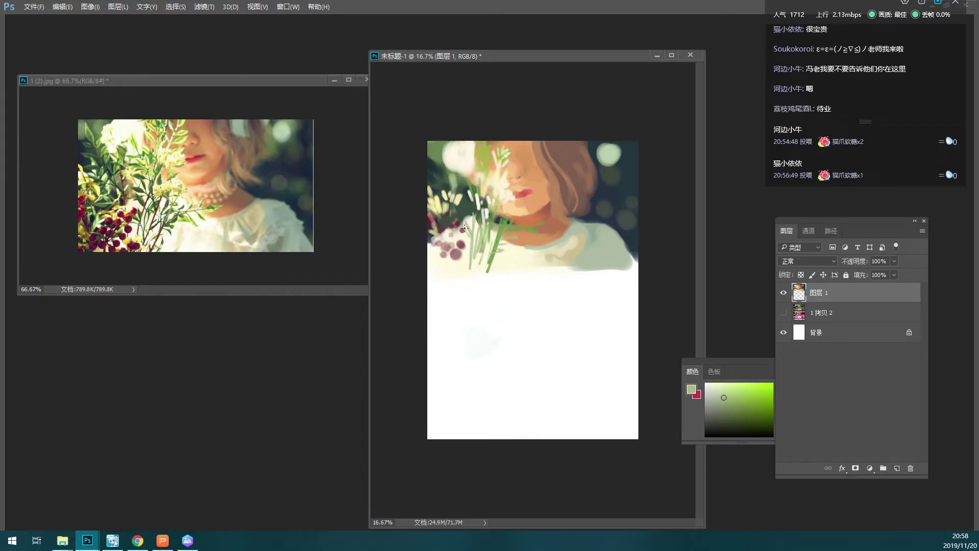
alt+click(262, 210)
alt+click(133, 236)
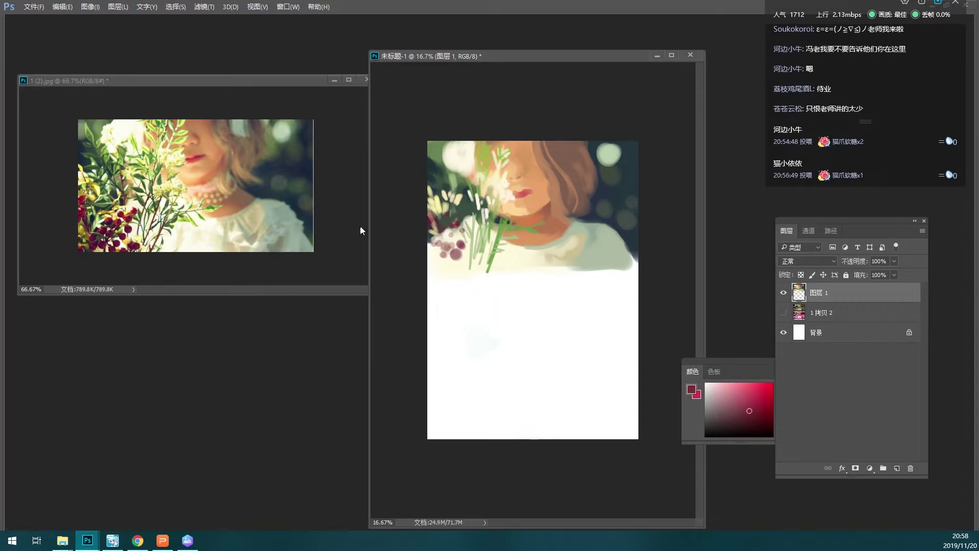
click(464, 236)
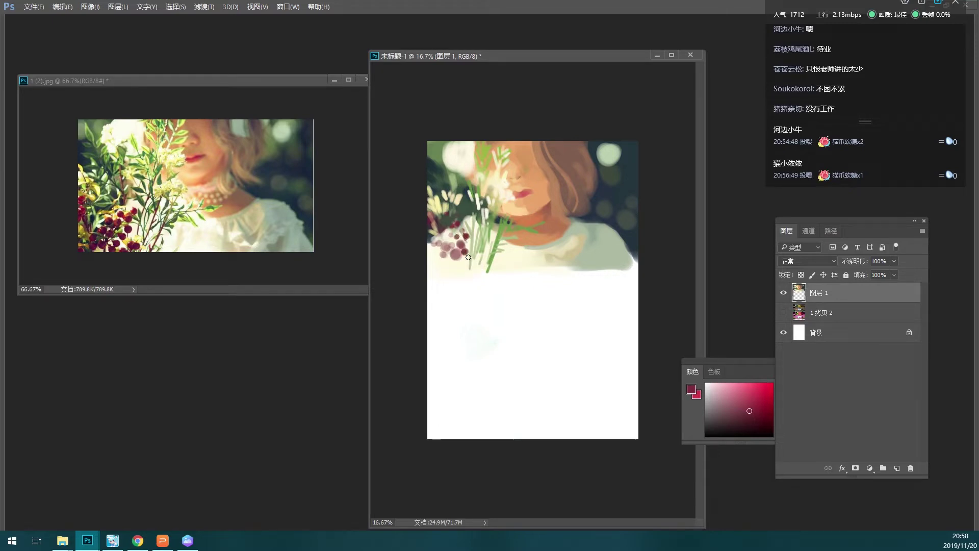
key(ctrl+z)
drag(457, 268, 435, 250)
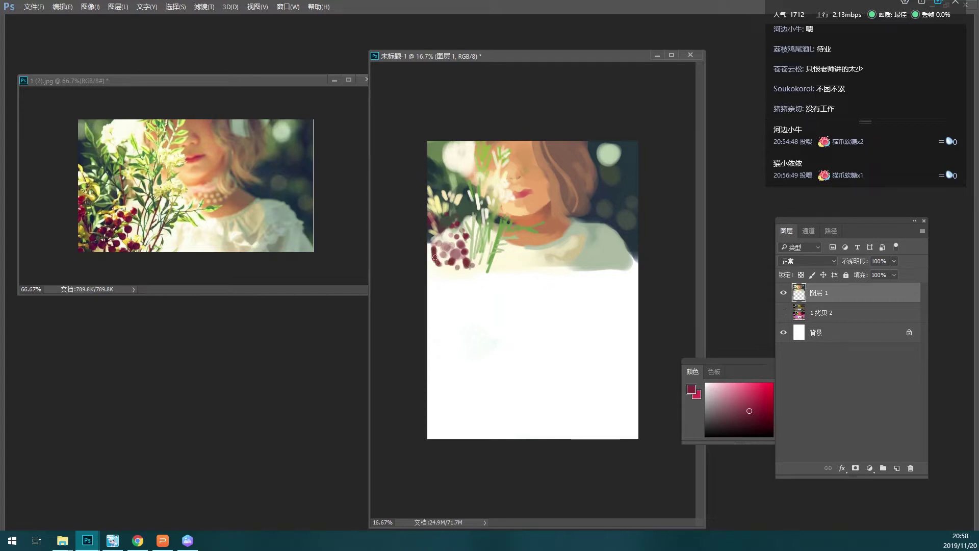
- Dab yellow-ochre leaves at the bouquet's lower left
key(alt)
alt+click(92, 240)
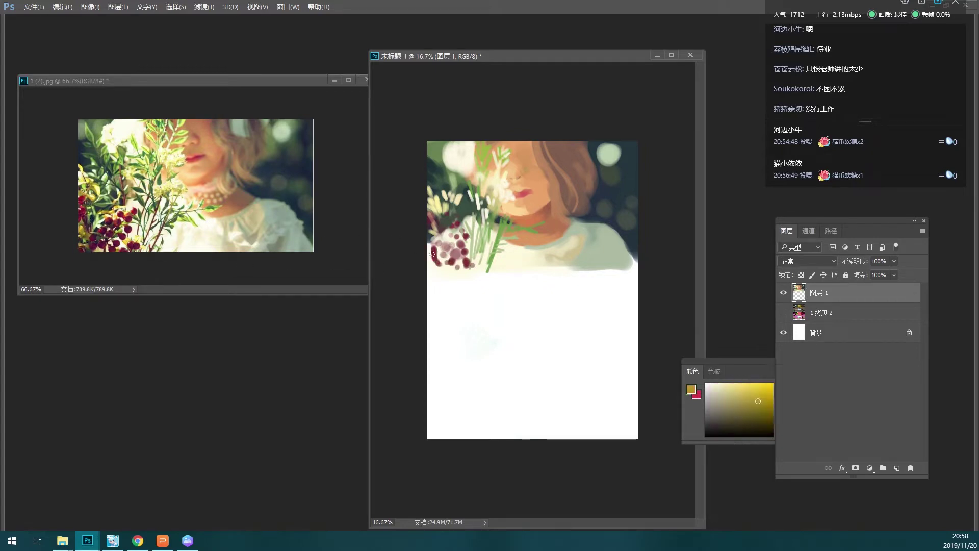
mouse_move(432, 253)
mouse_down()
mouse_move(457, 267)
mouse_move(455, 224)
mouse_up()
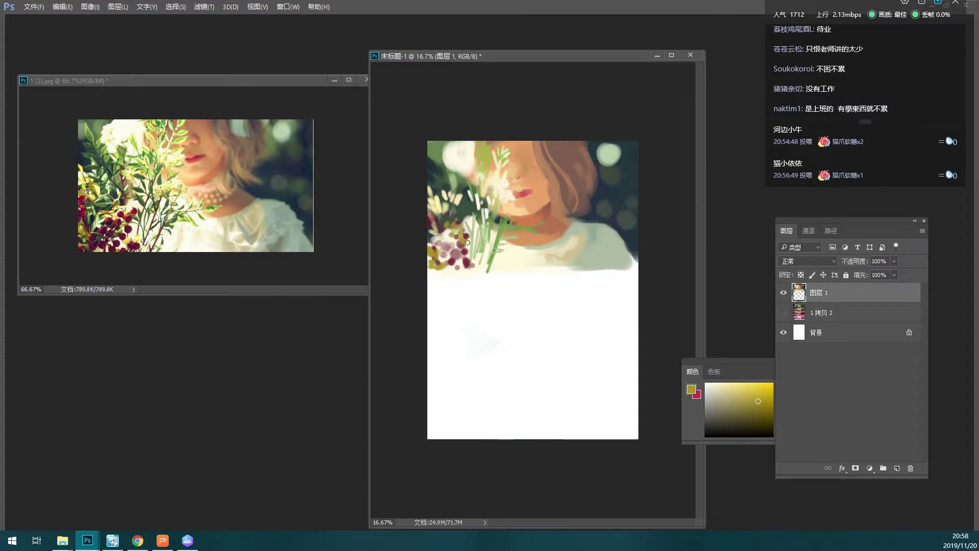
- Paint pale cream along a bouquet stem and tan over the green strokes at the neck
alt+click(504, 217)
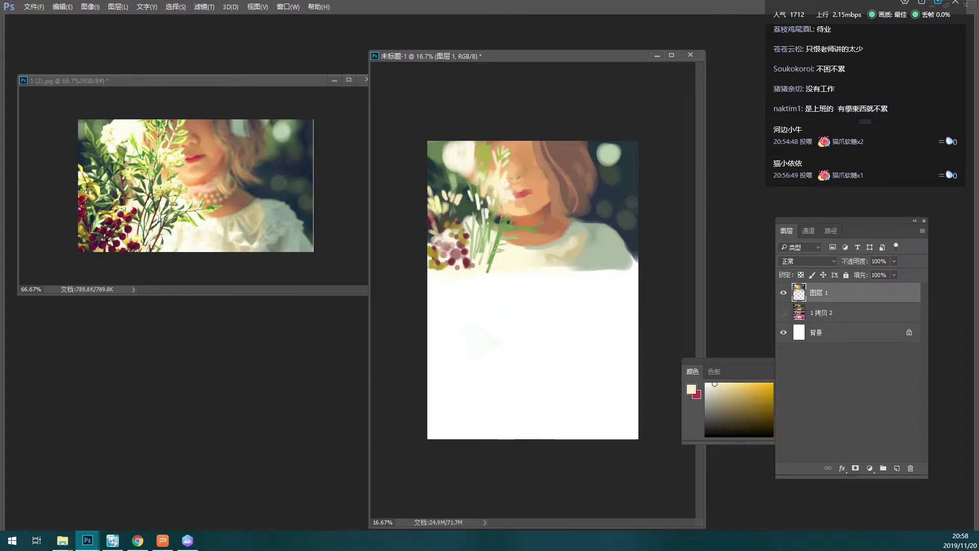
drag(494, 234, 500, 213)
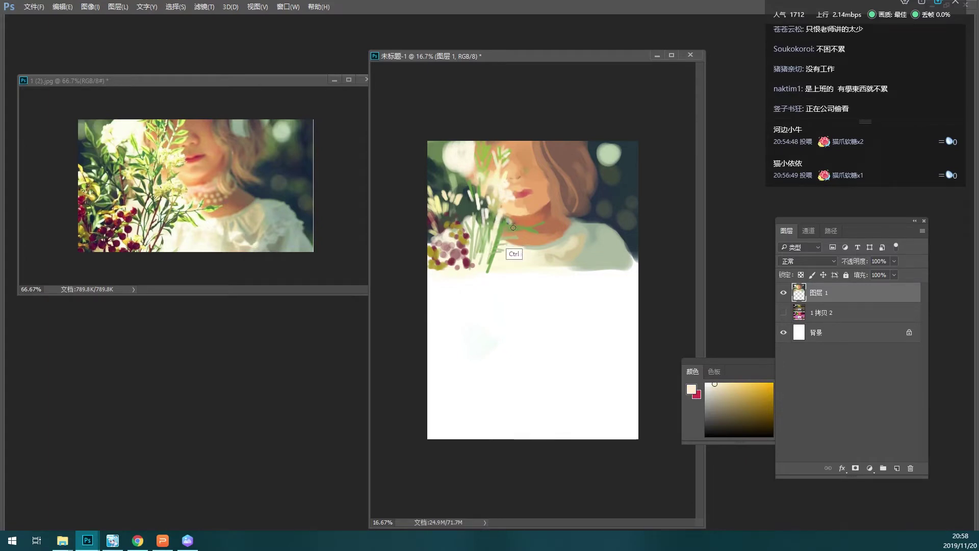
alt+click(555, 233)
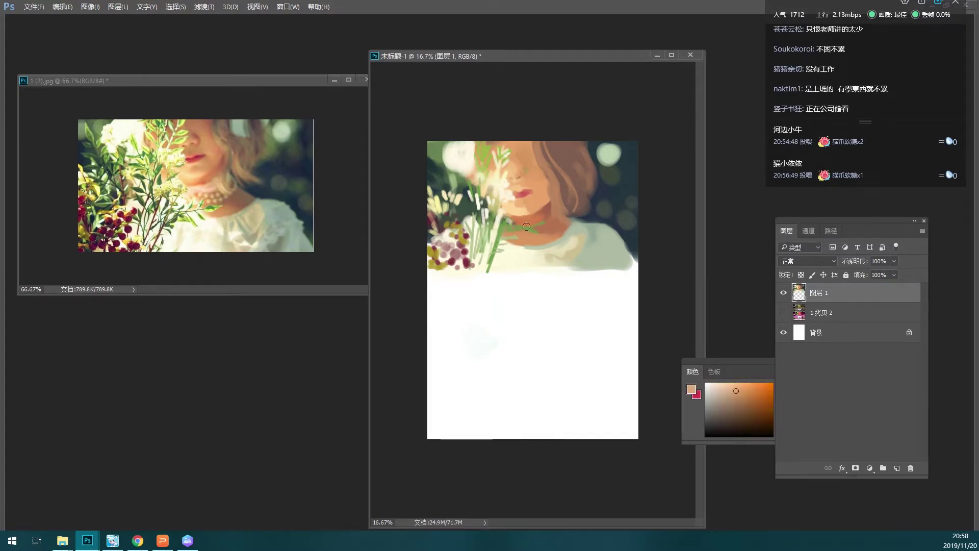
mouse_move(526, 227)
mouse_down()
mouse_move(517, 231)
mouse_move(541, 223)
mouse_up()
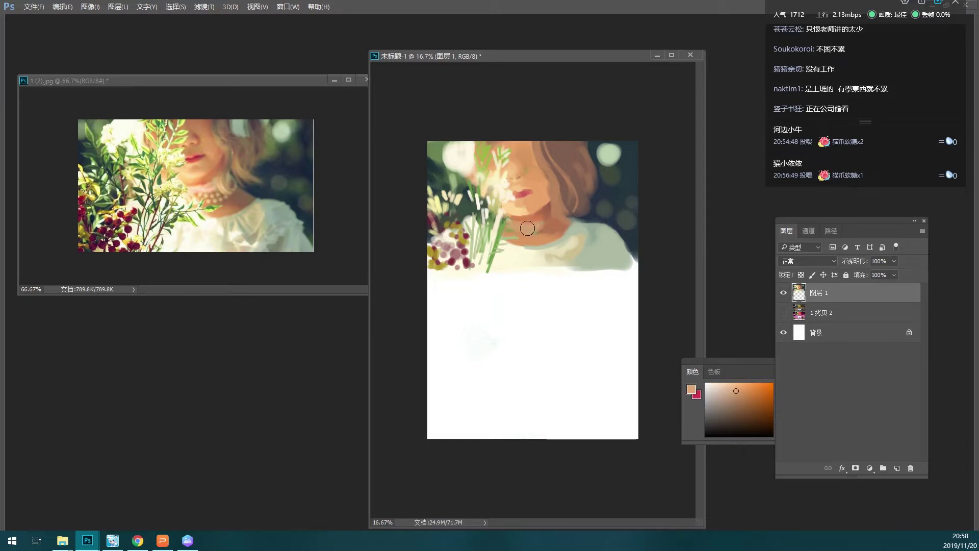
- Check the reference photo and sample its olive and lighter grey-tan tones
alt+click(202, 188)
click(542, 231)
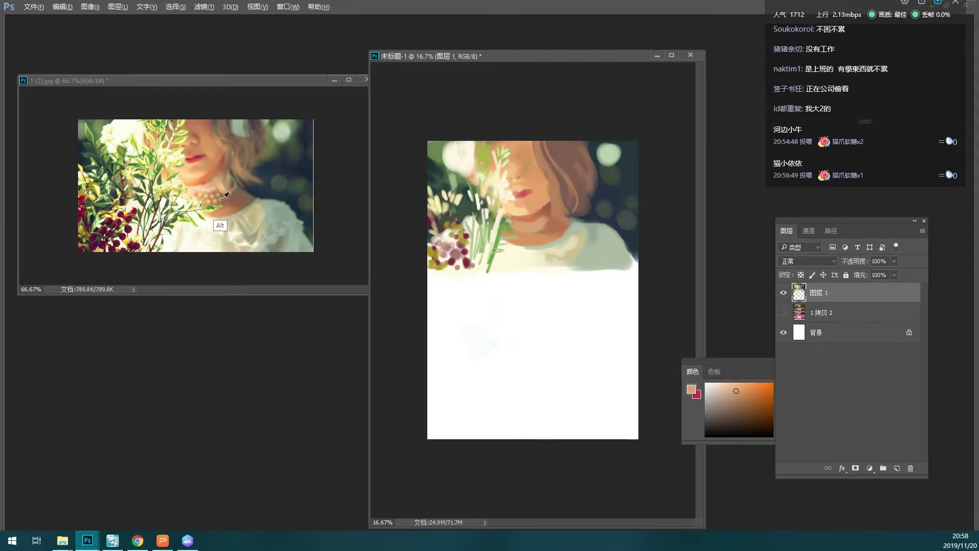
click(219, 224)
click(557, 225)
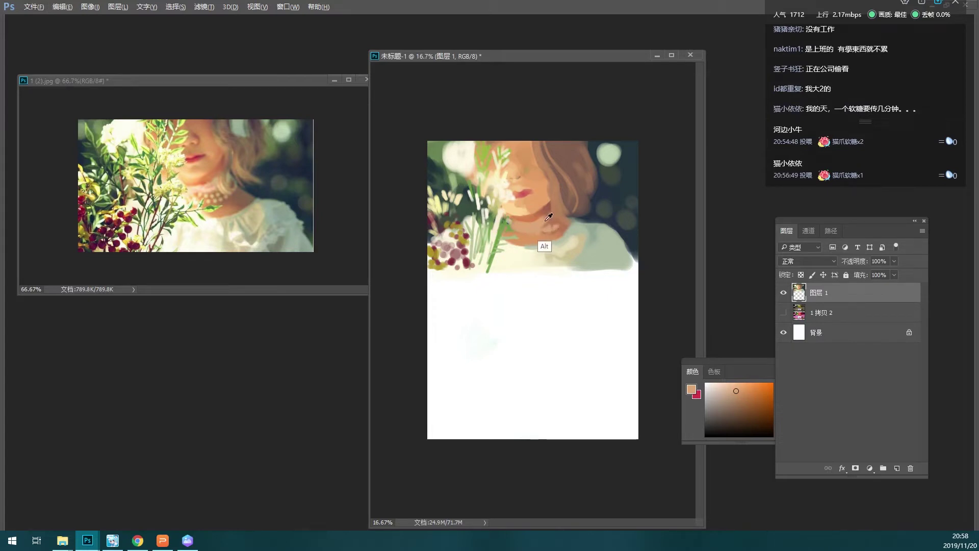
alt+click(548, 219)
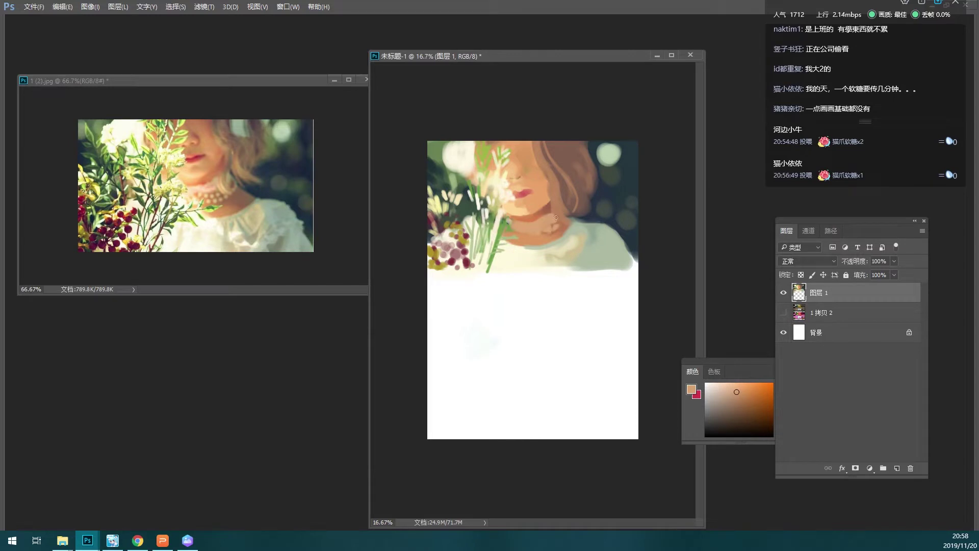
alt+click(233, 177)
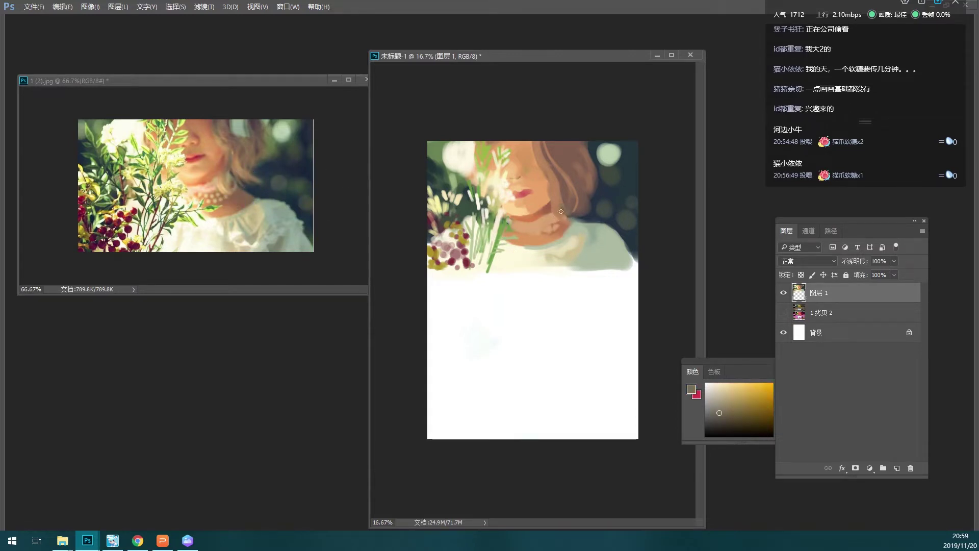
alt+click(228, 204)
- Sample orange-tan, reddish-brown and peach skin tones from the face and the reference lips
alt+click(535, 199)
alt+click(228, 165)
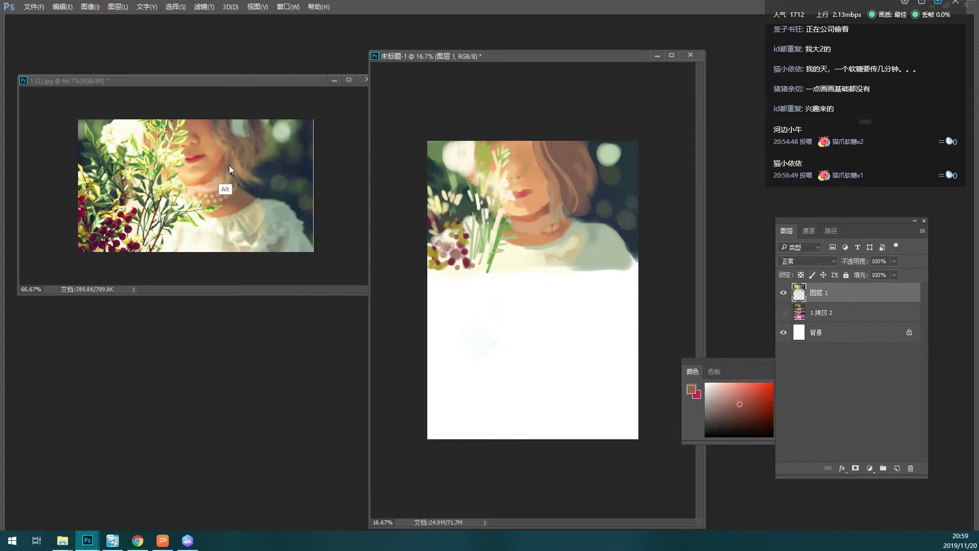
alt+click(545, 208)
alt+click(538, 212)
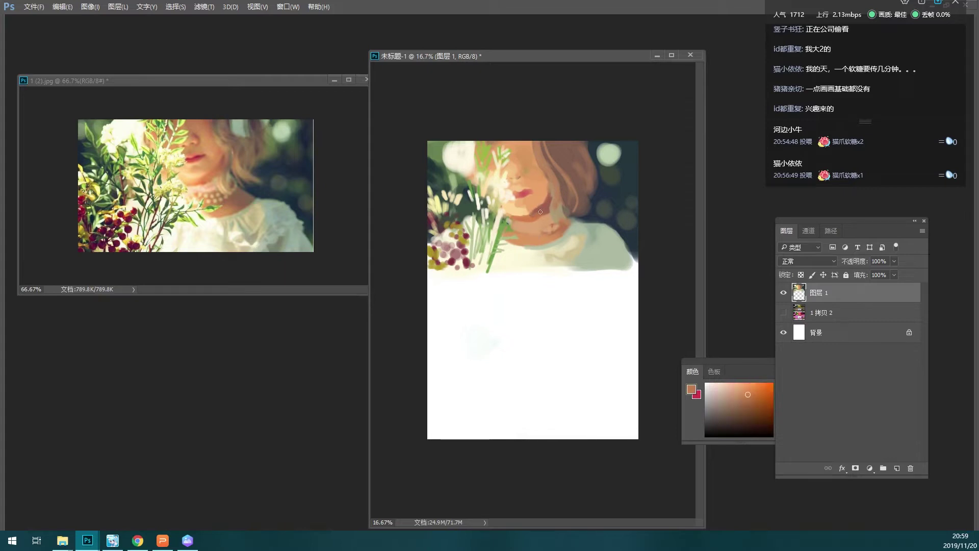
alt+click(536, 205)
alt+click(197, 134)
alt+click(196, 158)
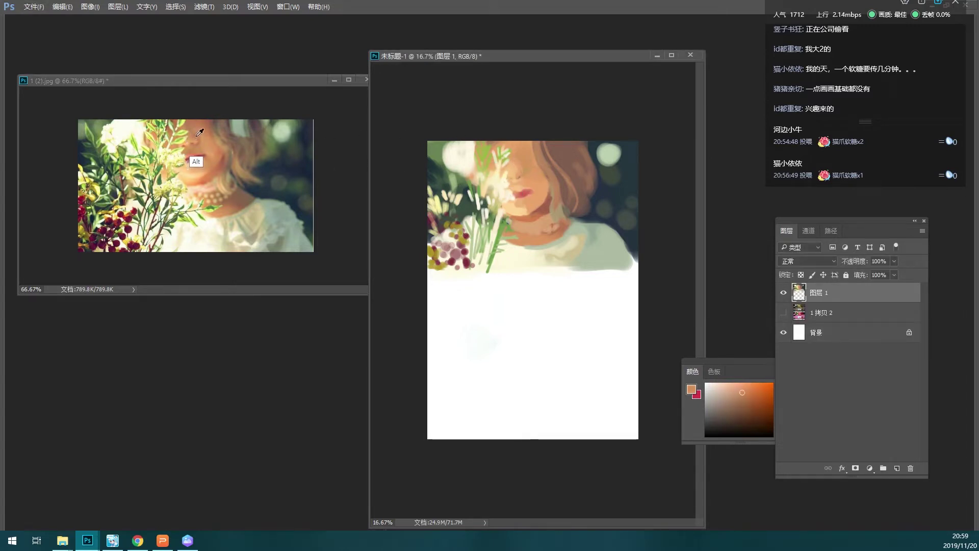
- Pick lighter peach and darker orange-brown skin tones to shade the mouth and chin
alt+click(523, 171)
alt+click(514, 162)
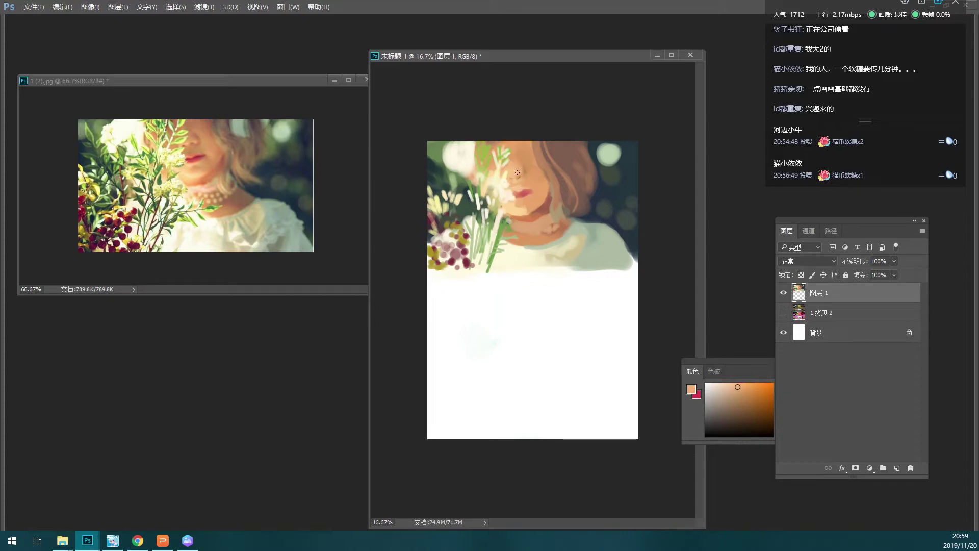
alt+click(514, 161)
alt+click(520, 217)
alt+click(517, 211)
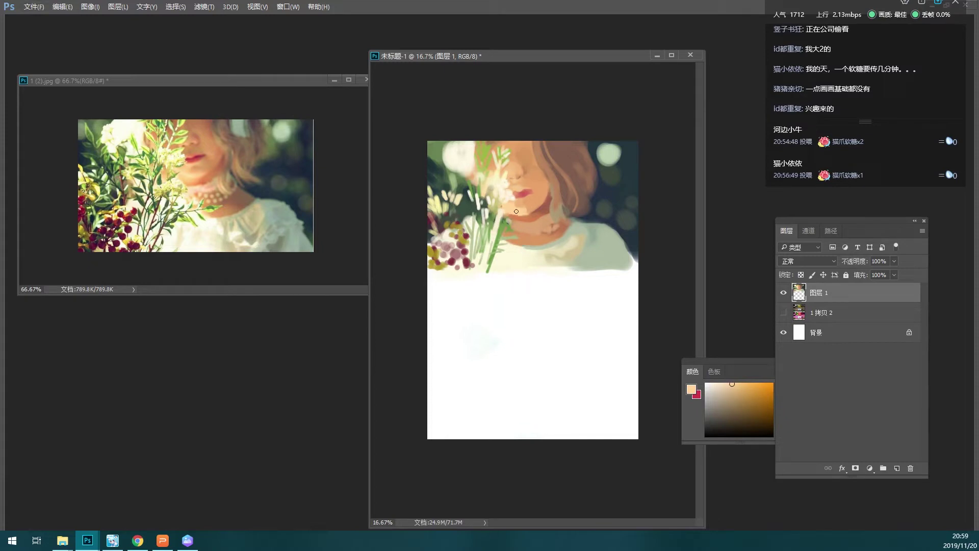
alt+click(524, 217)
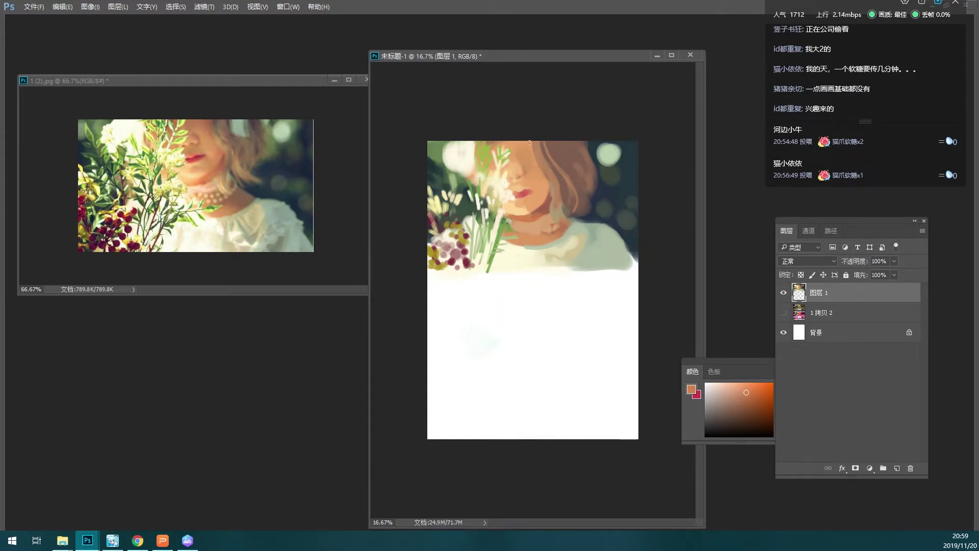
- Paint an olive-green leaf stroke into the top-left bouquet
alt+click(518, 200)
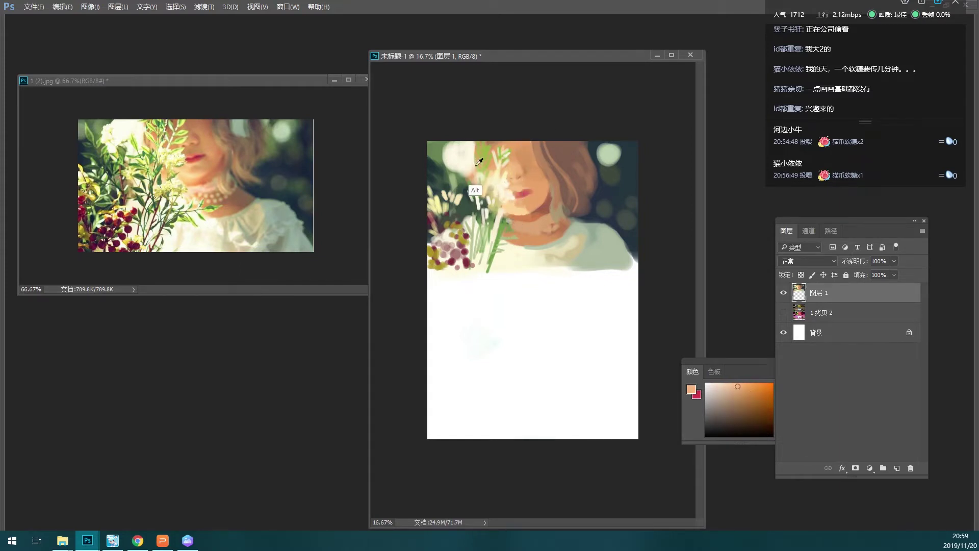
alt+click(463, 151)
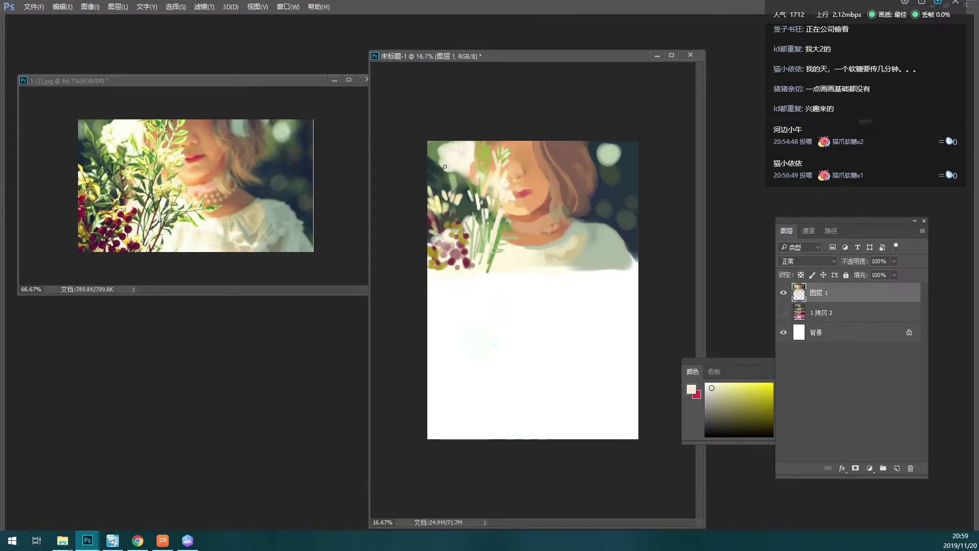
alt+click(487, 153)
drag(431, 150, 445, 170)
- Sample yellow-greens and light cream for the pale stems, then salmon-brown skin tones
alt+click(538, 173)
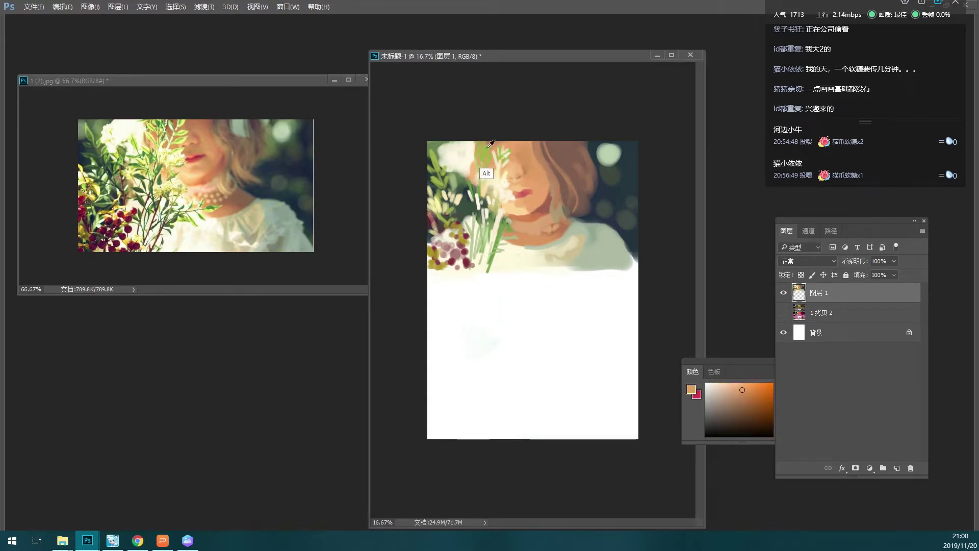
alt+click(152, 130)
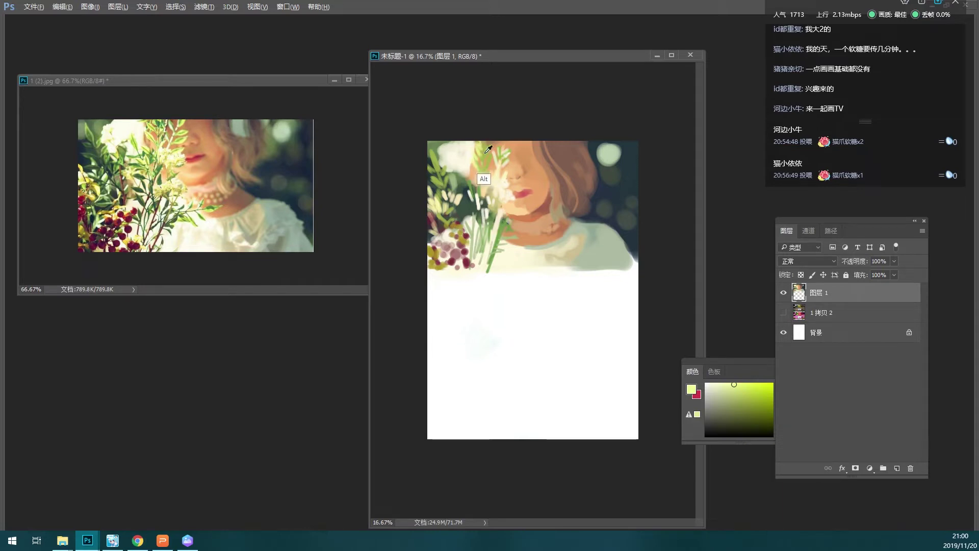
alt+click(474, 151)
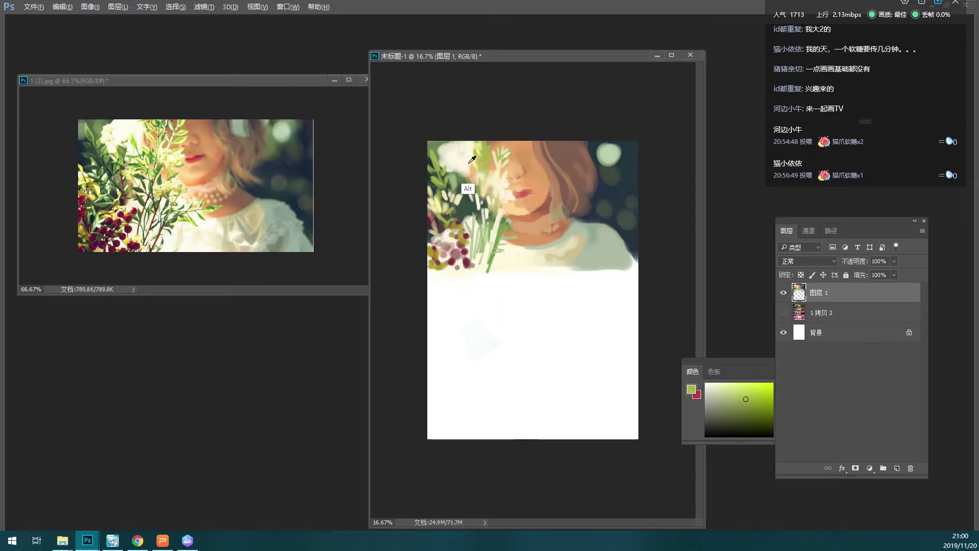
alt+click(470, 164)
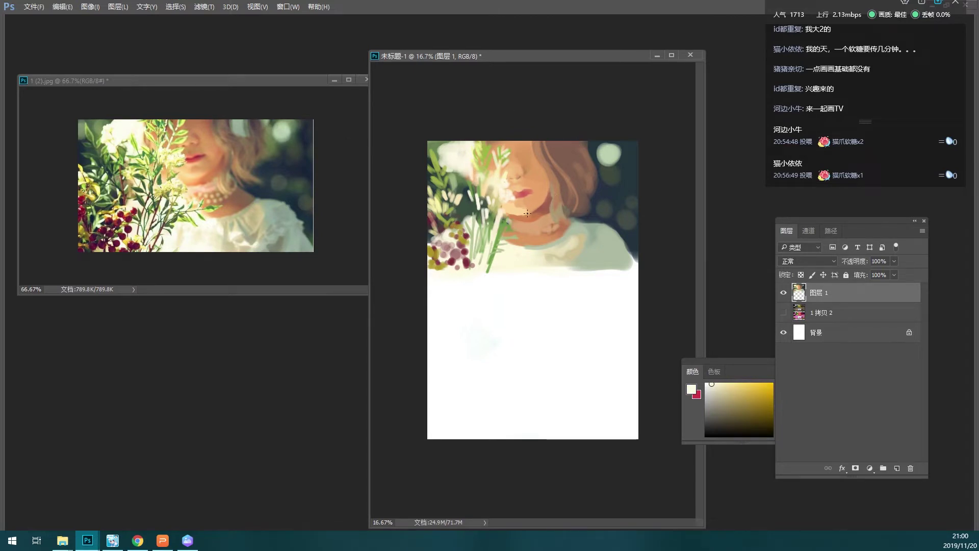
alt+click(524, 240)
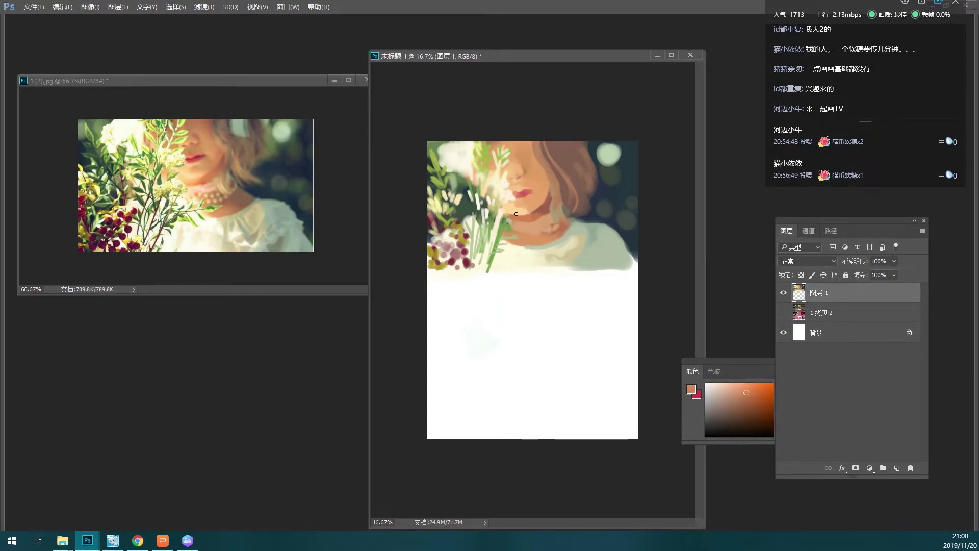
alt+click(513, 215)
- Sample pale yellow-beige, greenish-grey, beige and cream tones around the shoulder and blouse
alt+click(483, 269)
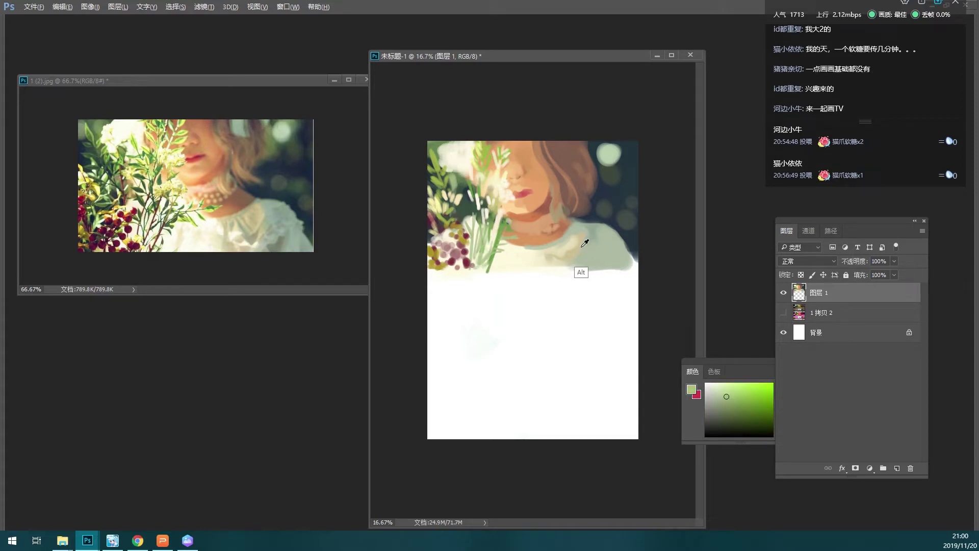
alt+click(583, 265)
alt+click(580, 231)
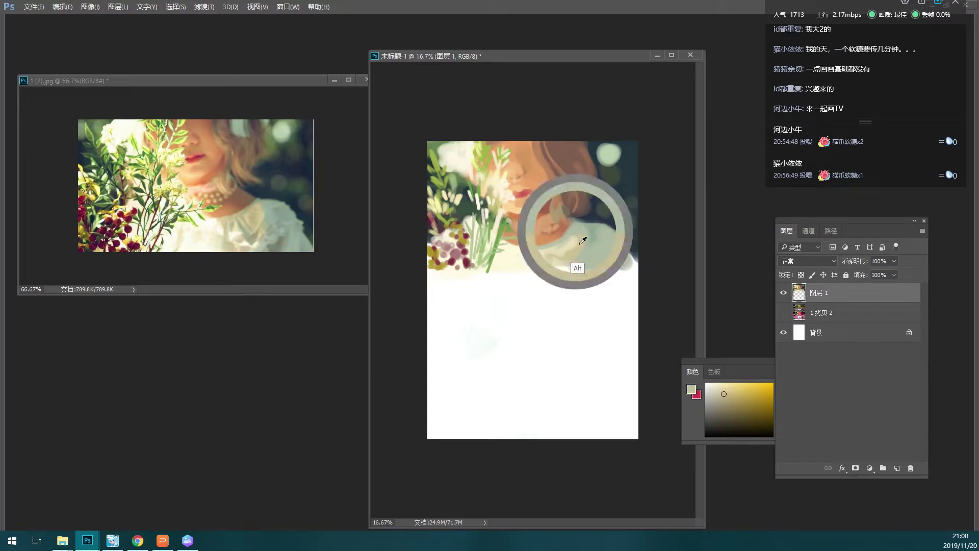
alt+click(571, 240)
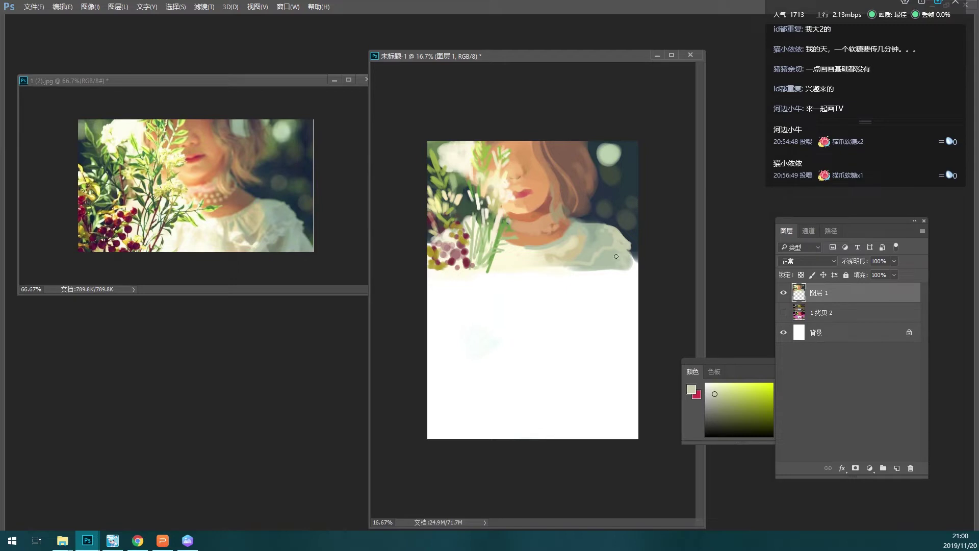
alt+click(633, 257)
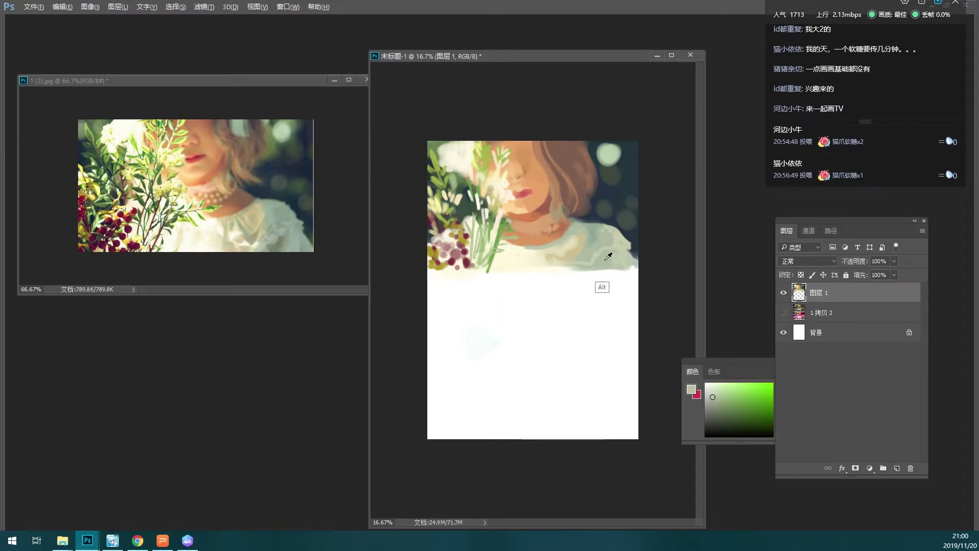
alt+click(596, 267)
alt+click(592, 264)
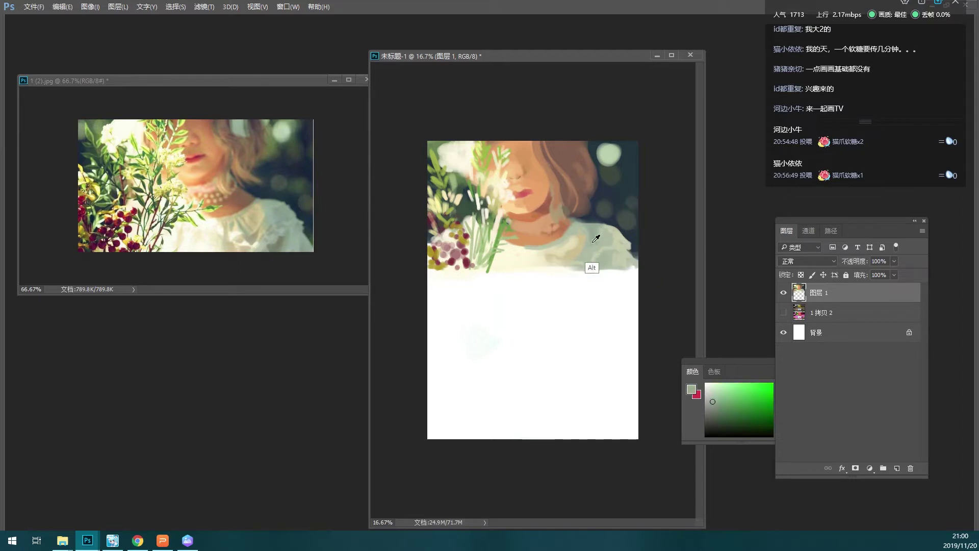
alt+click(578, 244)
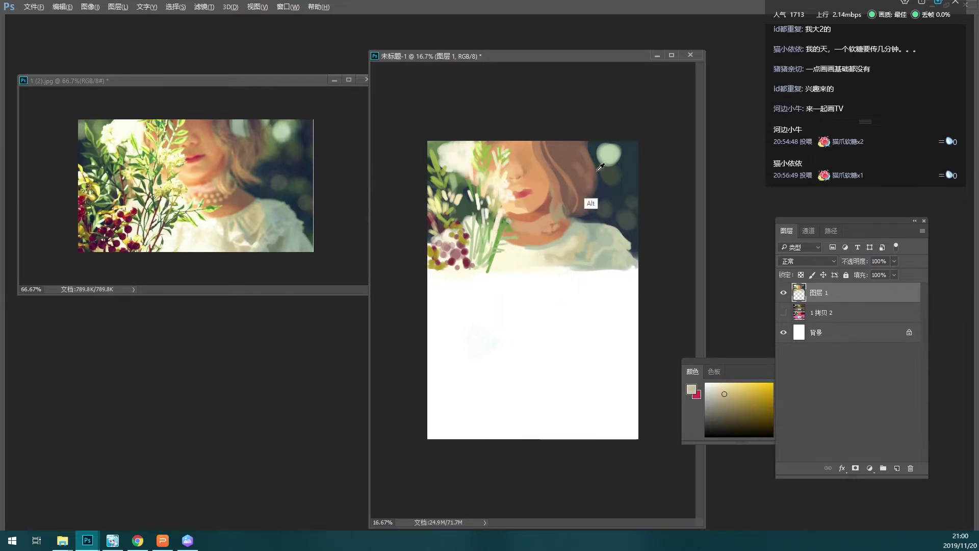
alt+click(558, 287)
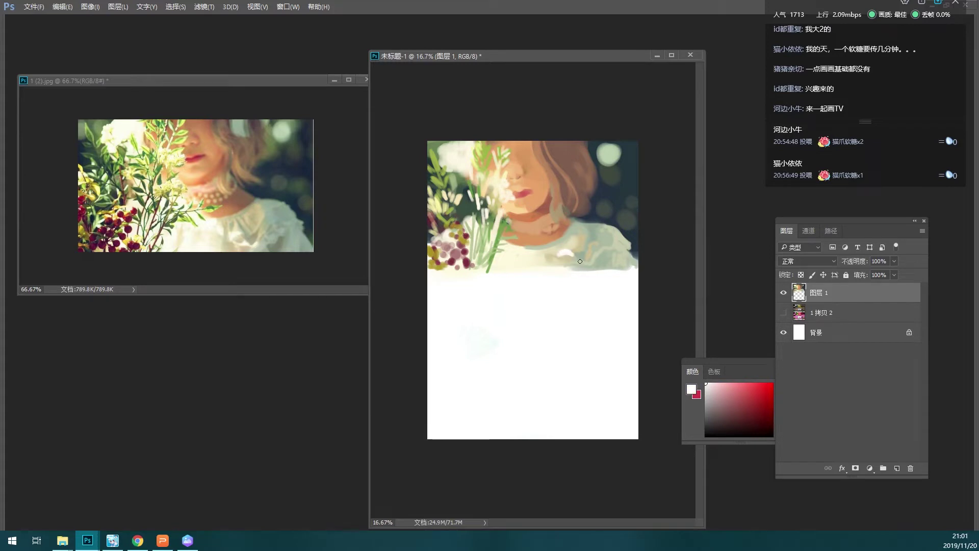
- Paint a light cream stroke across the shoulder, then sample peach, cream and olive-green
drag(581, 262, 564, 266)
alt+click(193, 227)
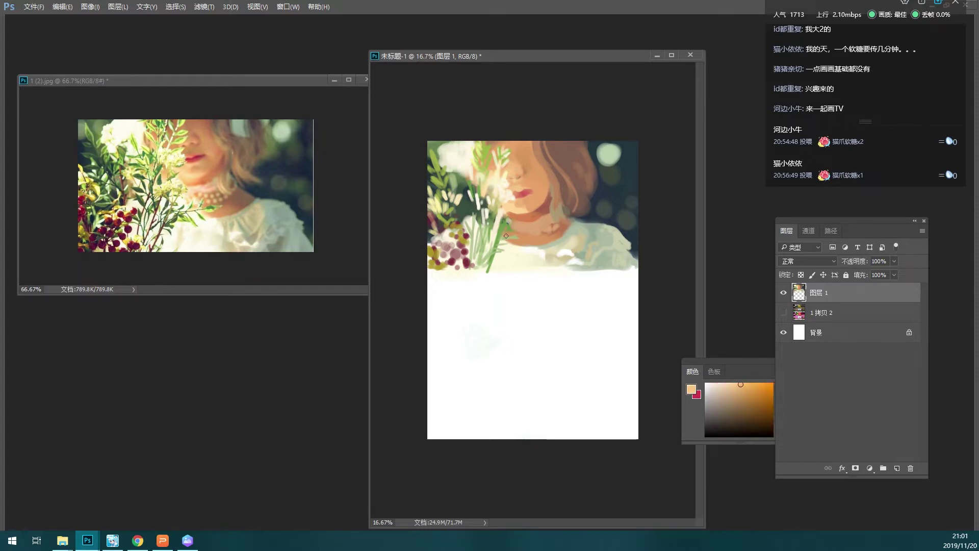
alt+click(525, 271)
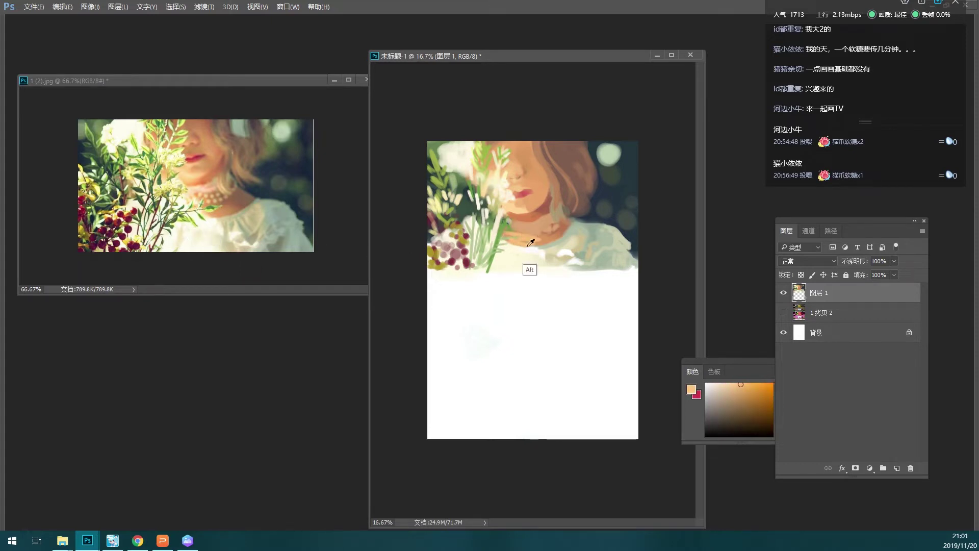
alt+click(500, 234)
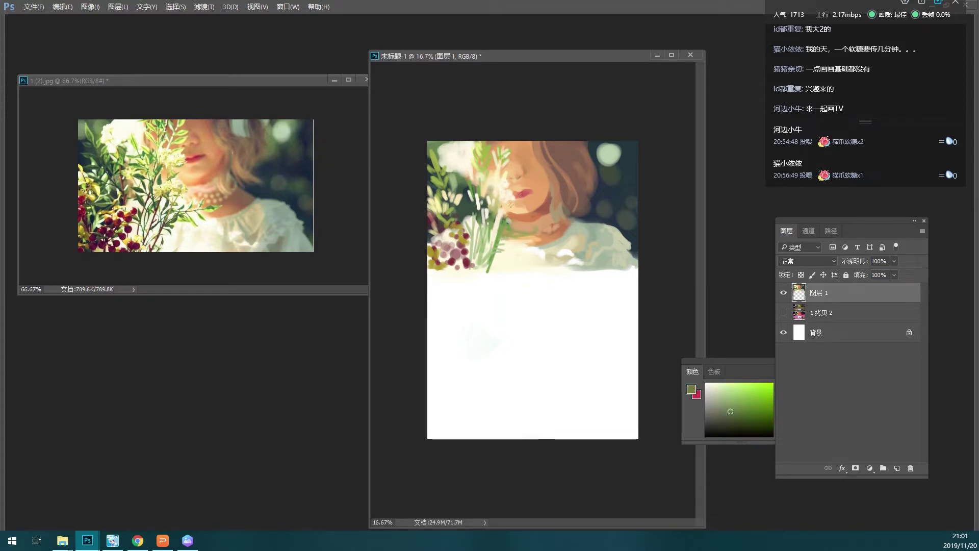
alt+click(270, 169)
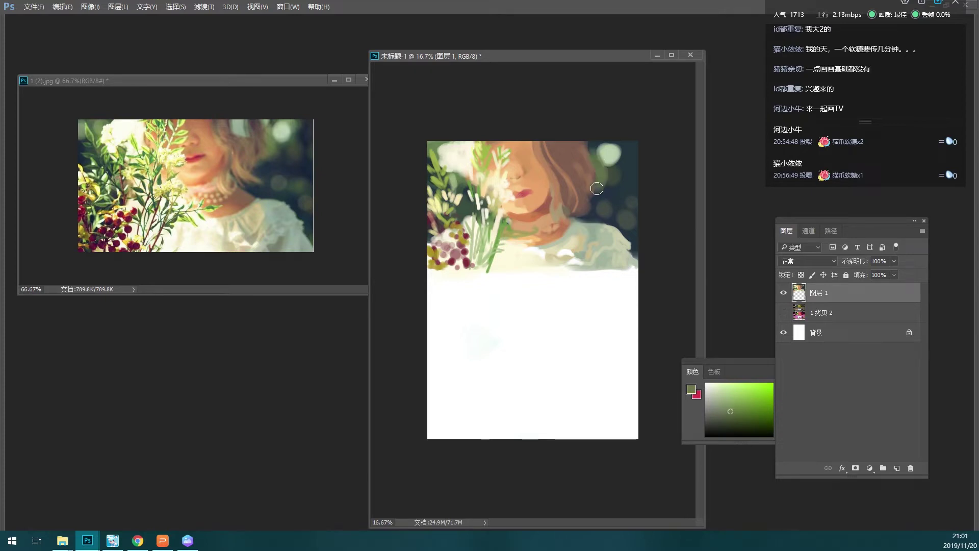
- Brush green into the dark background right of the hair and sample dark teal there
drag(595, 154, 599, 210)
drag(609, 171, 618, 173)
alt+click(618, 173)
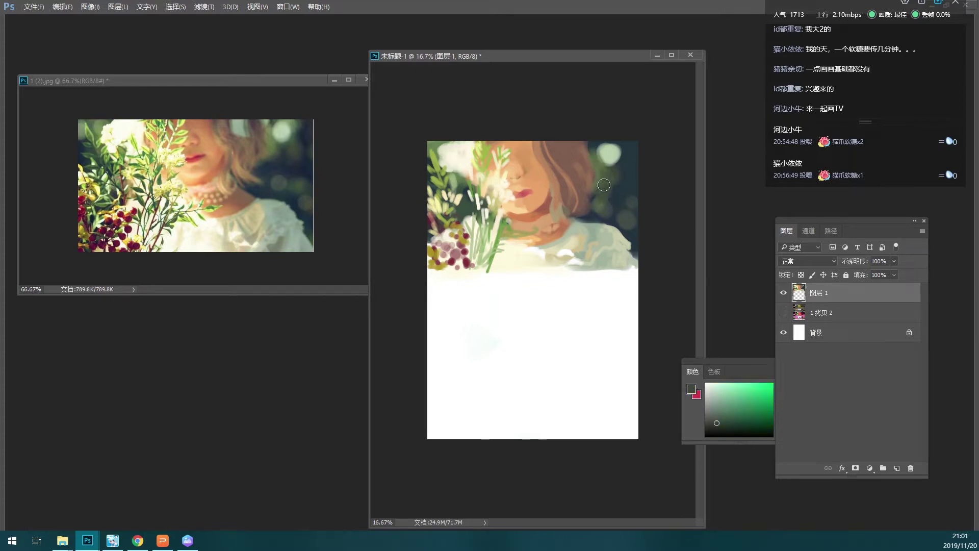
alt+click(607, 190)
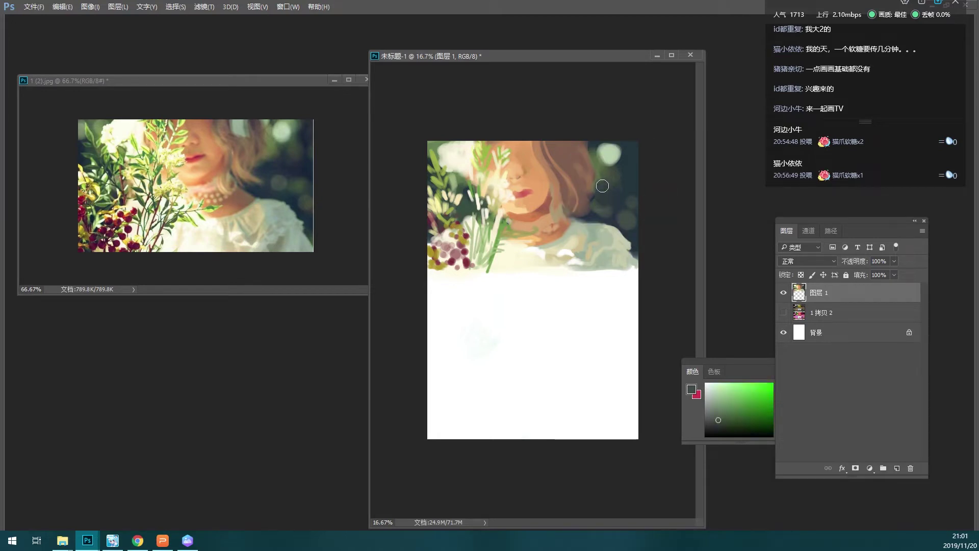
alt+click(614, 186)
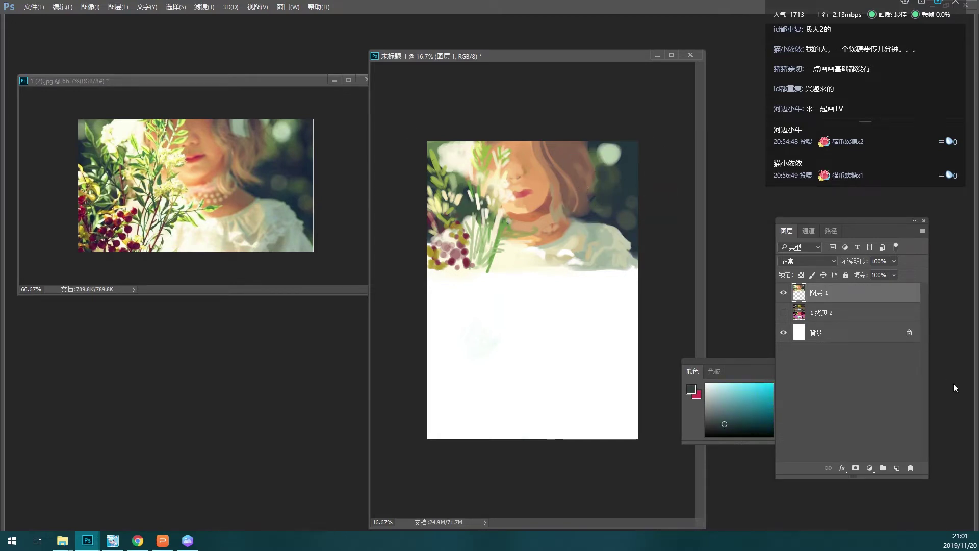
- Duplicate the painting layer and move the copy about 6.54 cm down below the original
key(ctrl+j)
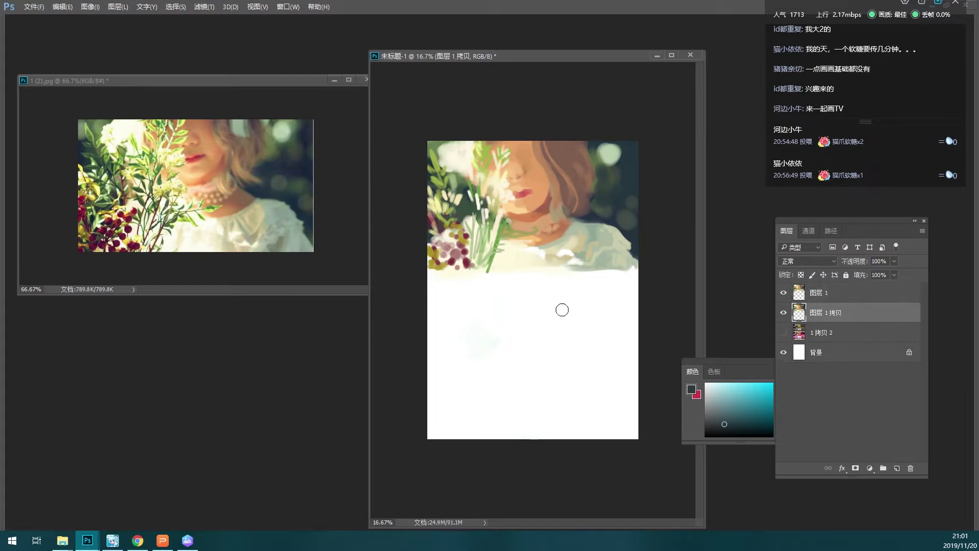
drag(520, 211, 519, 352)
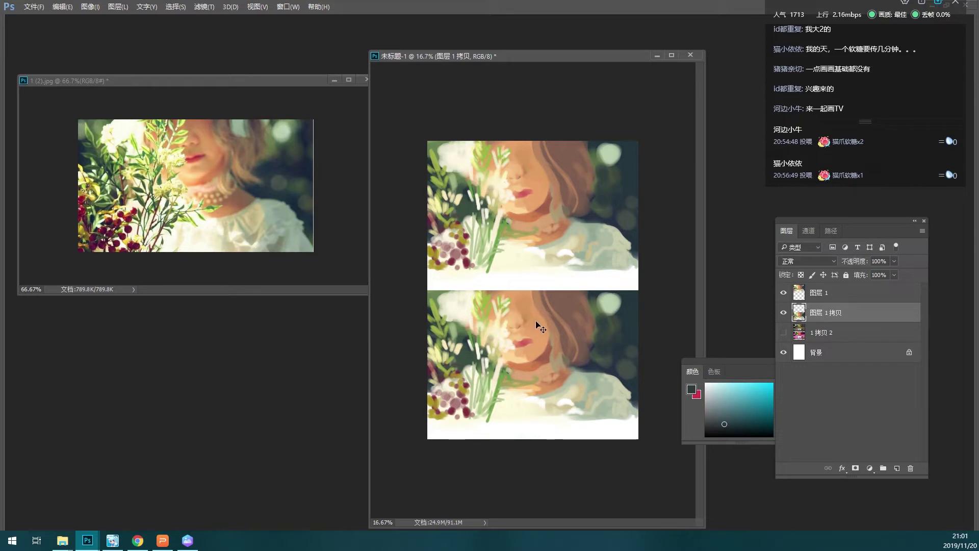
click(117, 10)
mouse_move(138, 34)
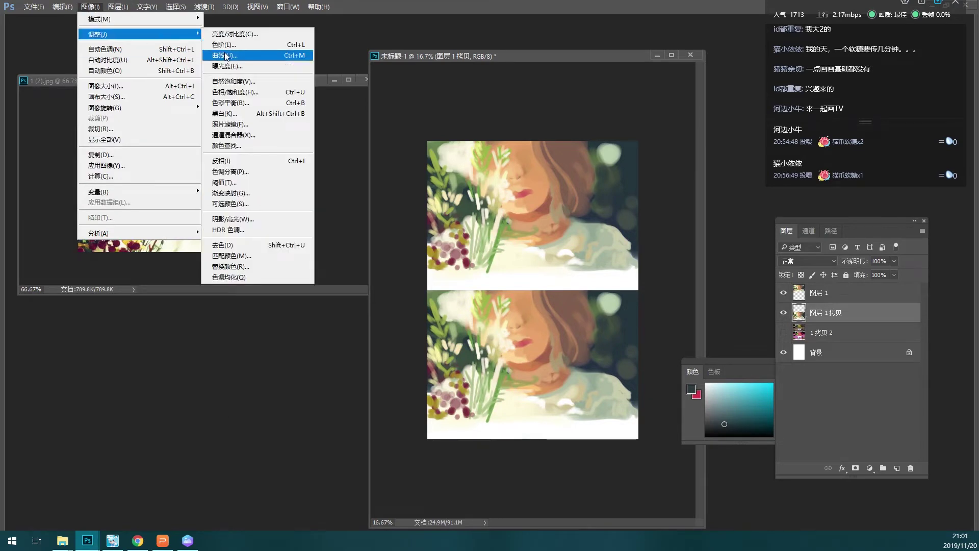
click(298, 56)
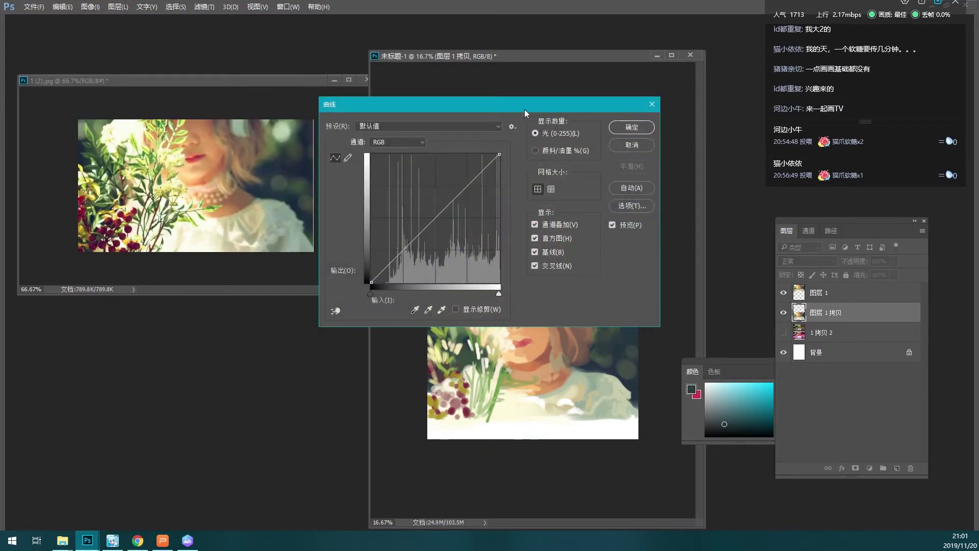
drag(525, 112, 326, 144)
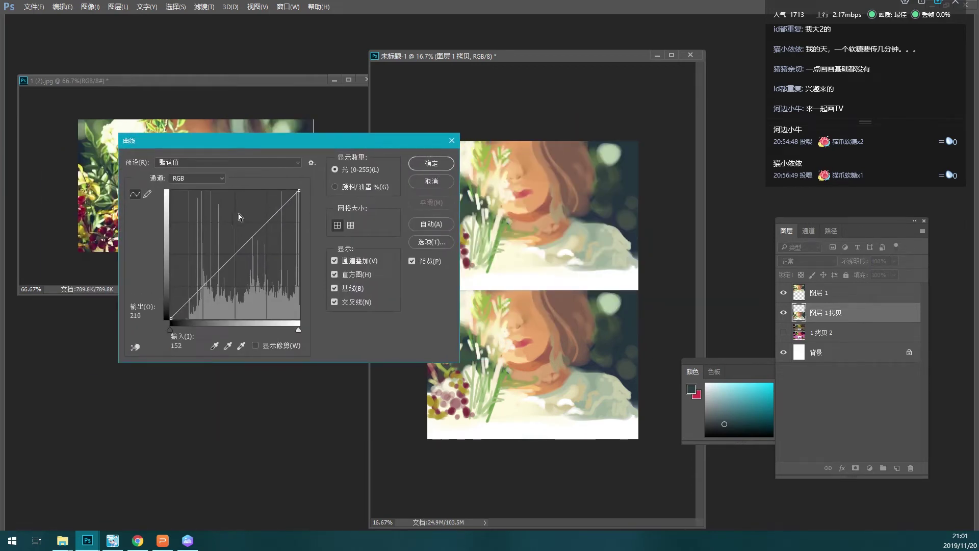
click(423, 183)
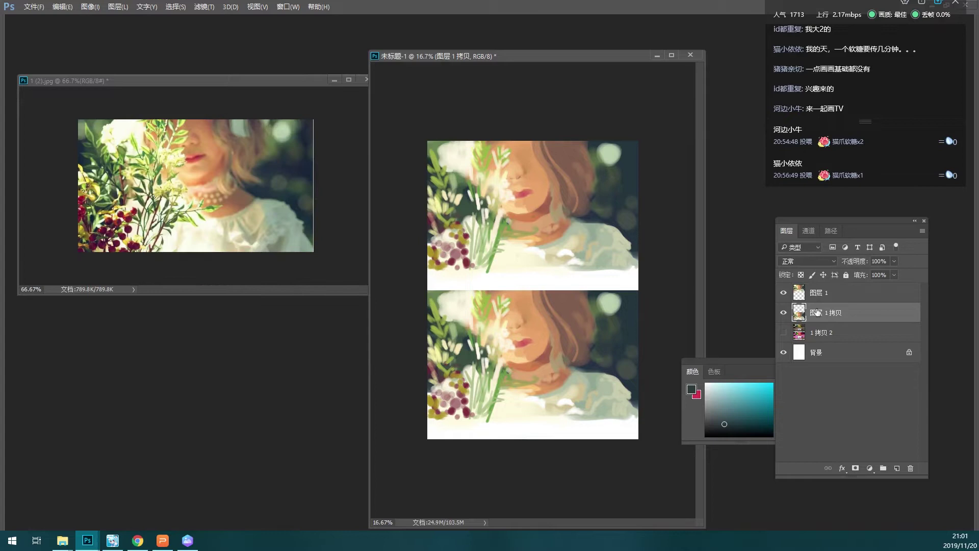
click(783, 292)
click(783, 312)
- Duplicate the layer as 图层 1 拷贝 2 and open Curves beside the painting
key(ctrl+j)
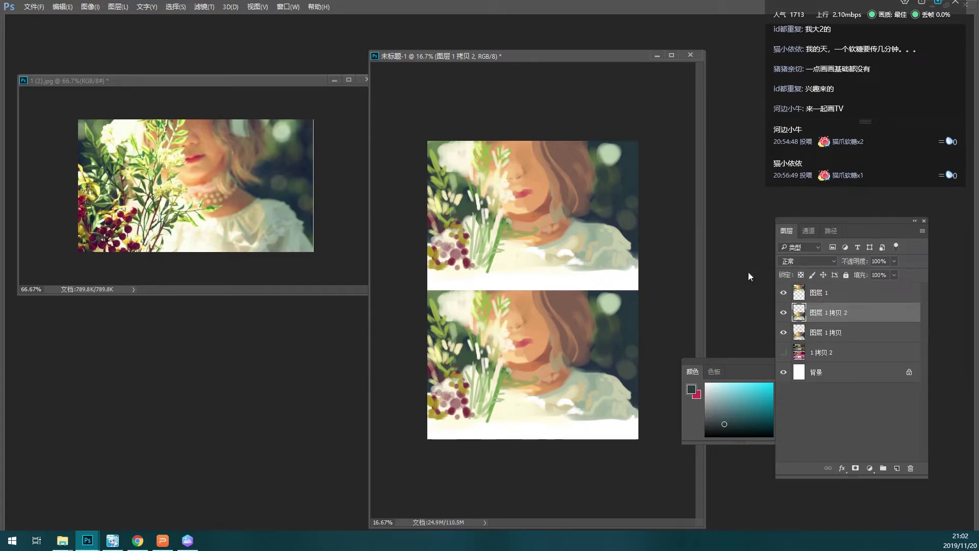
click(82, 7)
mouse_move(97, 35)
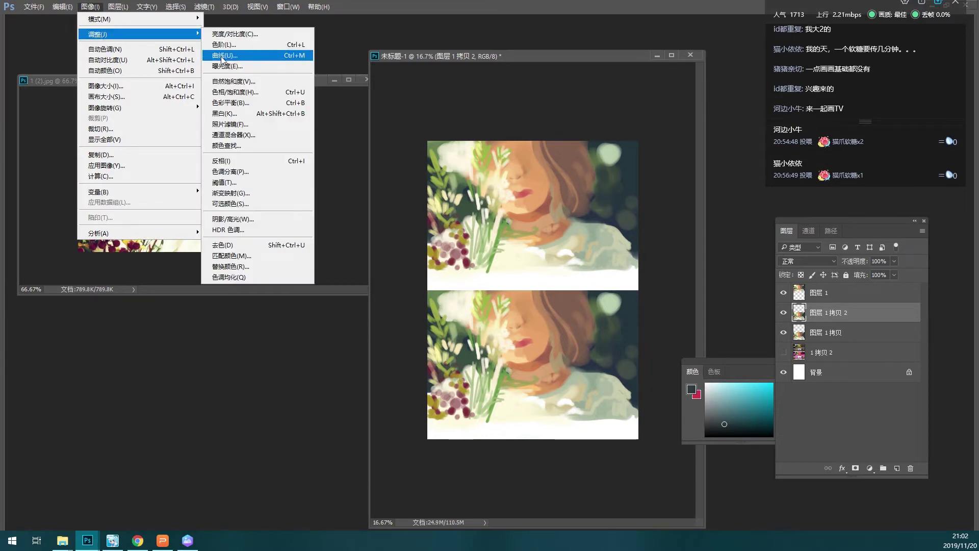
click(224, 55)
drag(388, 135, 543, 138)
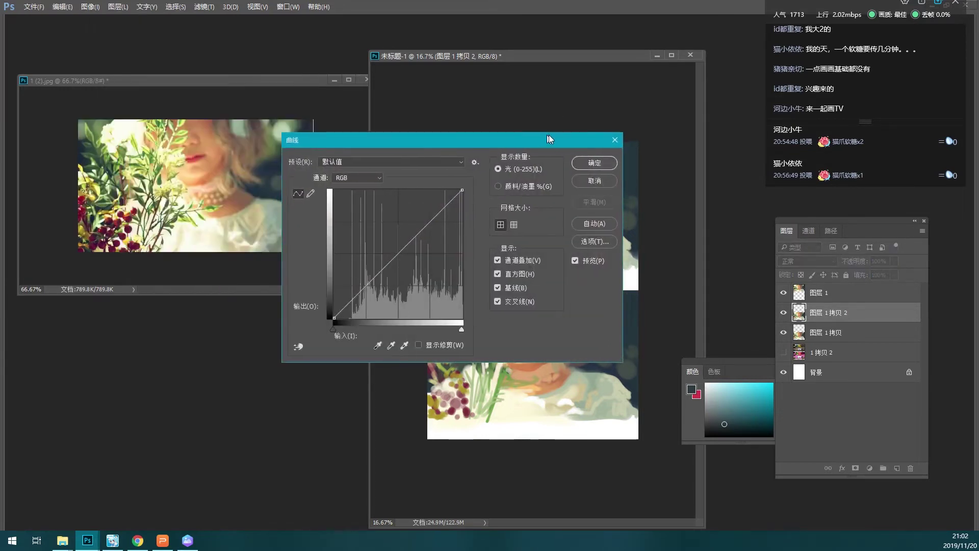
- Review the Red, Green and Blue channel curves, then return to RGB
click(382, 177)
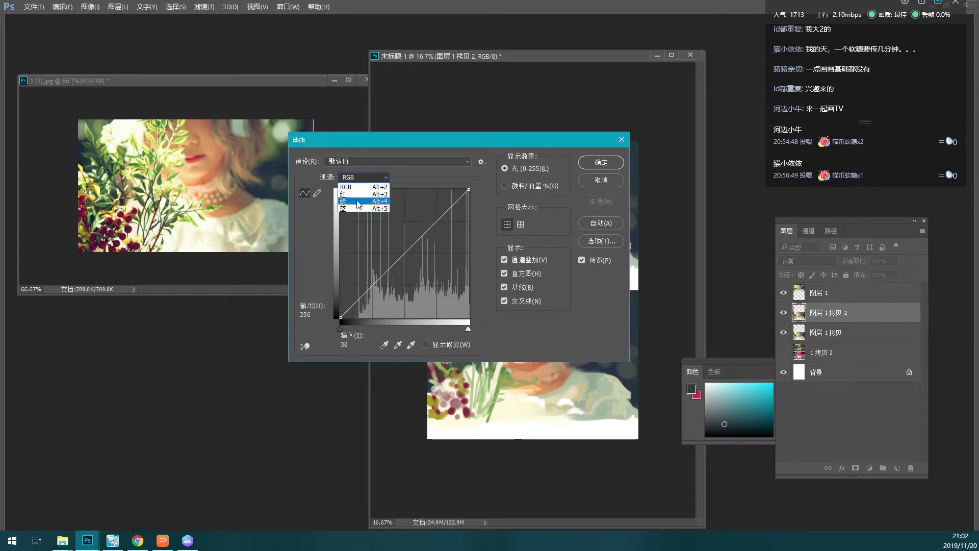
click(412, 179)
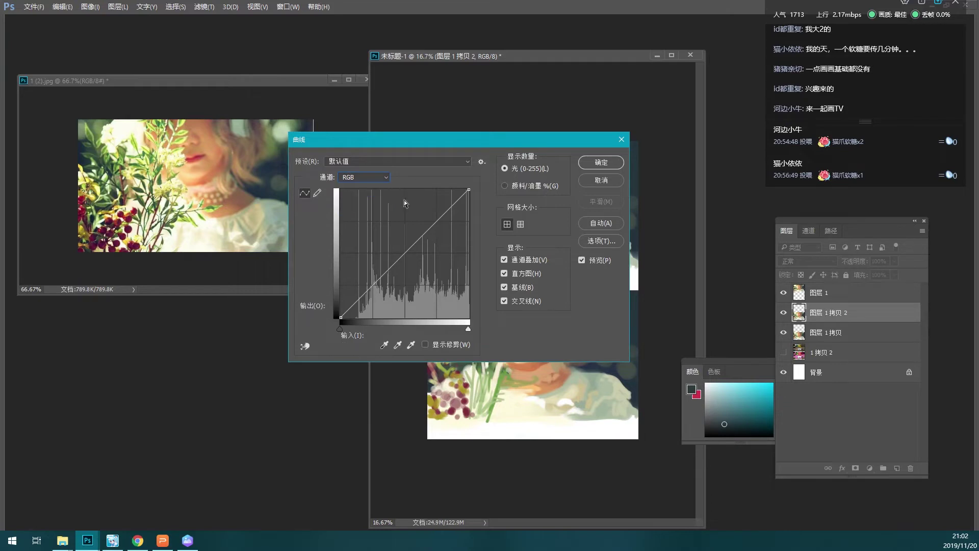
click(360, 176)
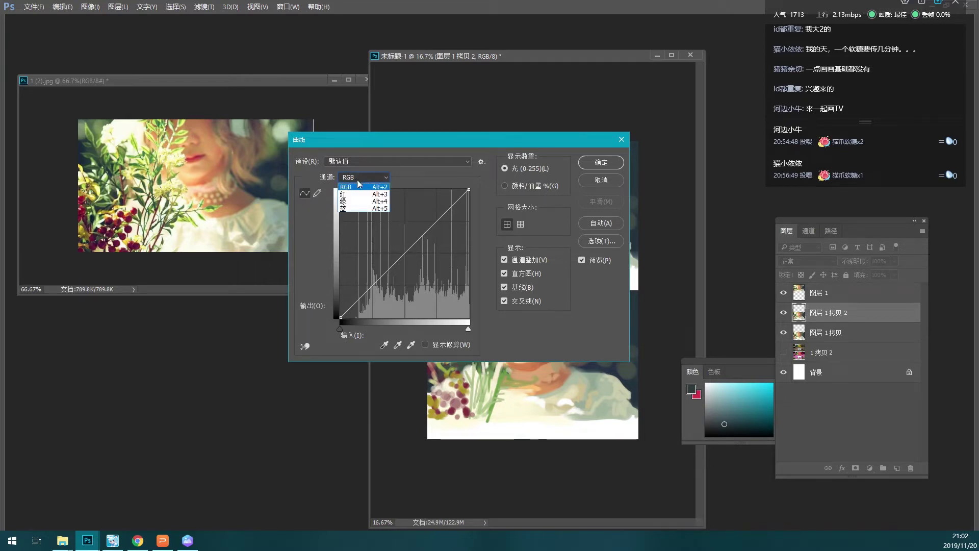
click(356, 185)
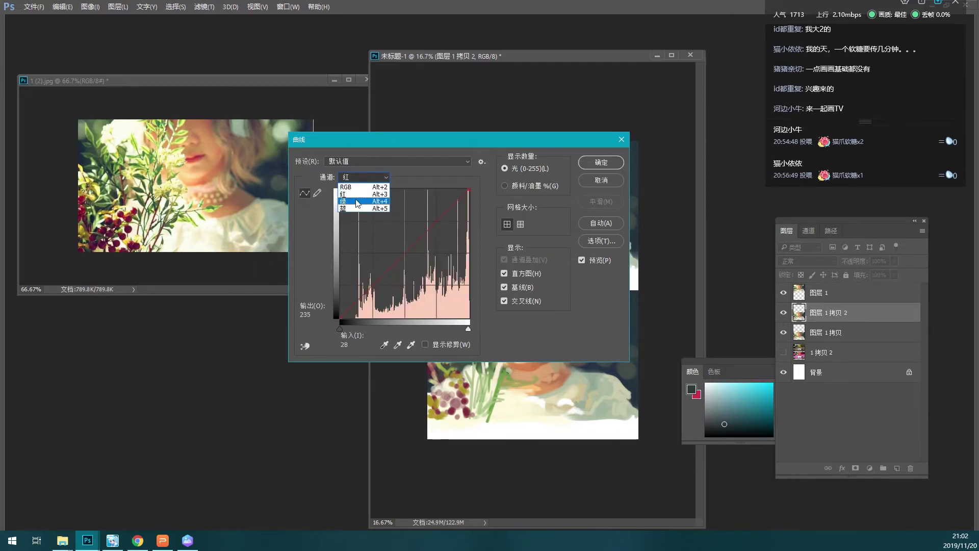
click(351, 201)
click(357, 177)
click(351, 209)
click(375, 177)
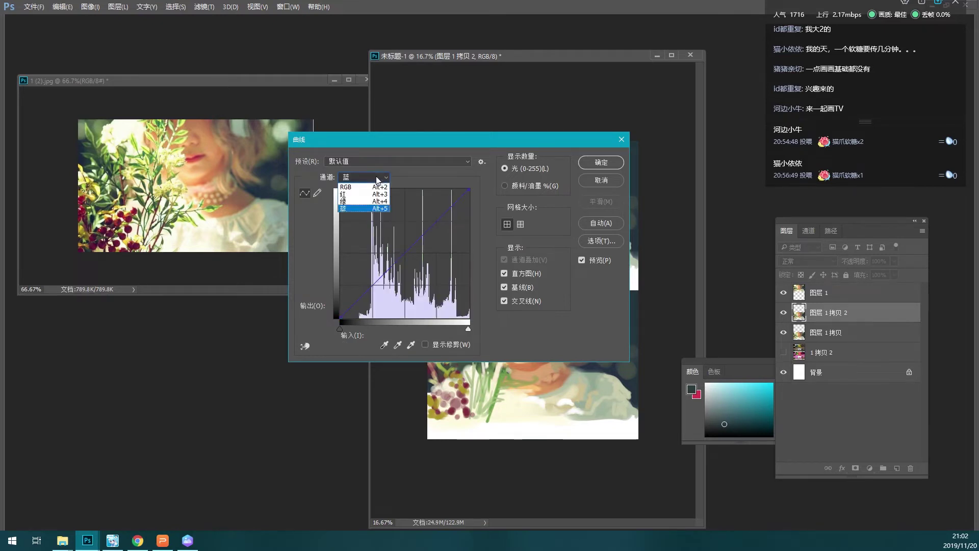
click(347, 186)
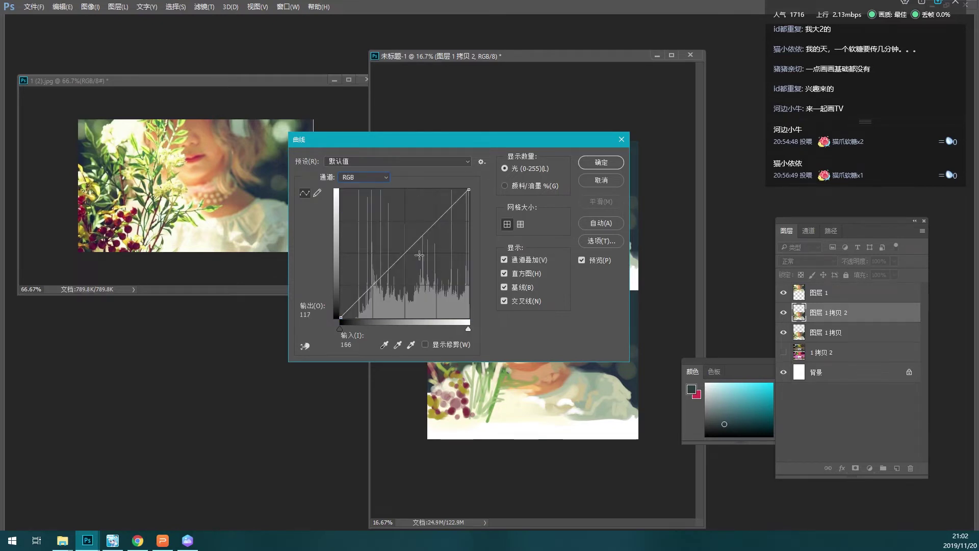
- Add and adjust a midtone point on the RGB curve to brighten the copy
drag(401, 257, 401, 245)
mouse_move(439, 139)
mouse_down()
mouse_move(166, 140)
mouse_move(218, 129)
mouse_up()
mouse_move(177, 235)
mouse_down()
mouse_move(195, 246)
mouse_move(200, 272)
mouse_move(187, 228)
mouse_move(185, 236)
mouse_up()
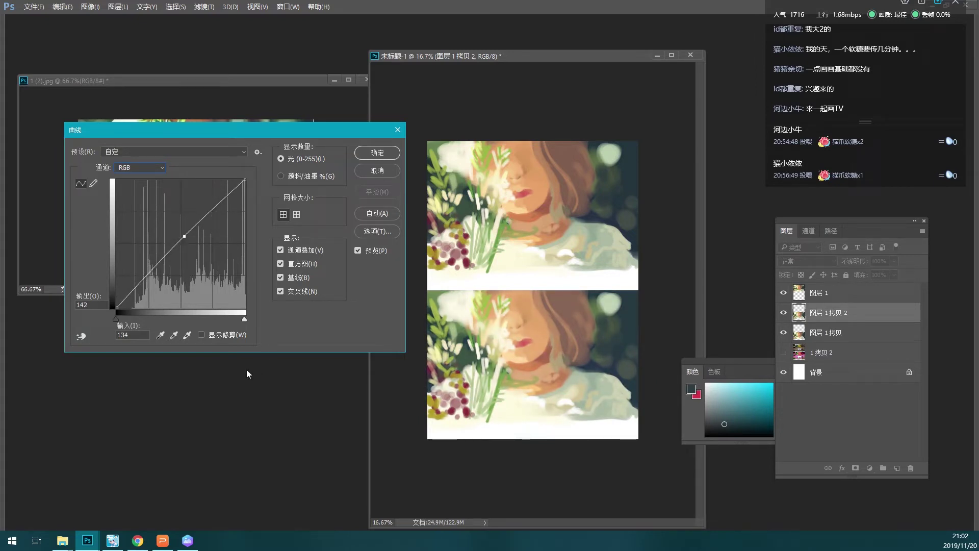
- View 案例作品 (1) from the A. 作品 folder full-screen, then return to Photoshop
mouse_move(62, 540)
click(77, 503)
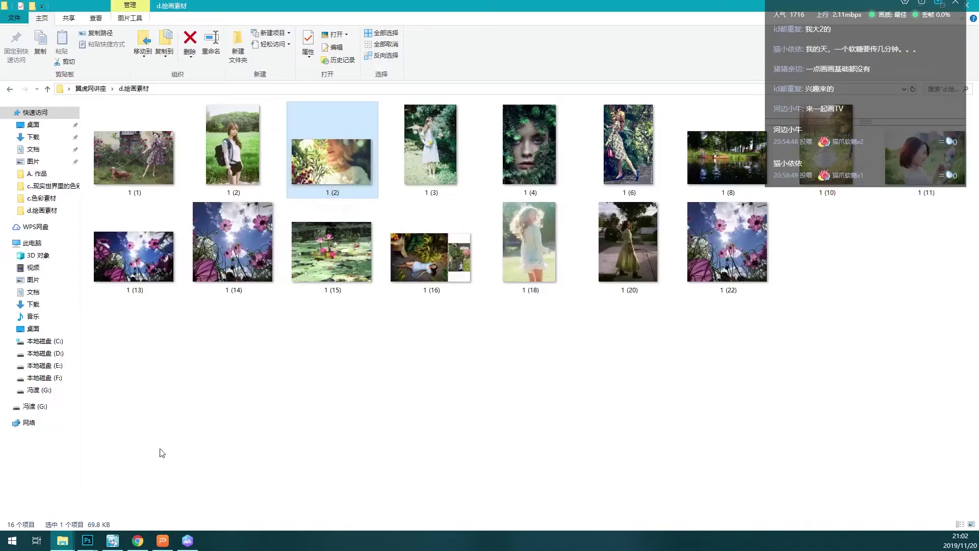
key(alt+Up)
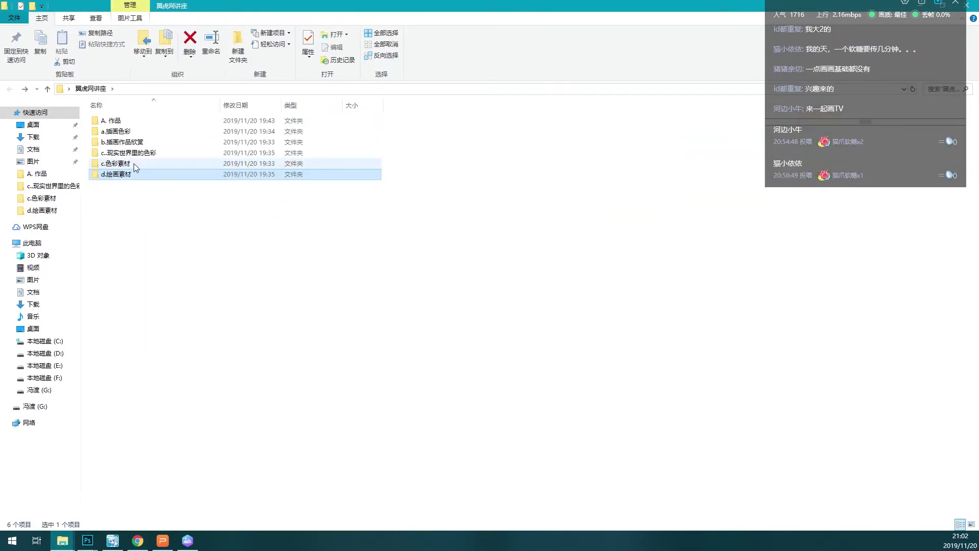
double_click(123, 121)
double_click(169, 128)
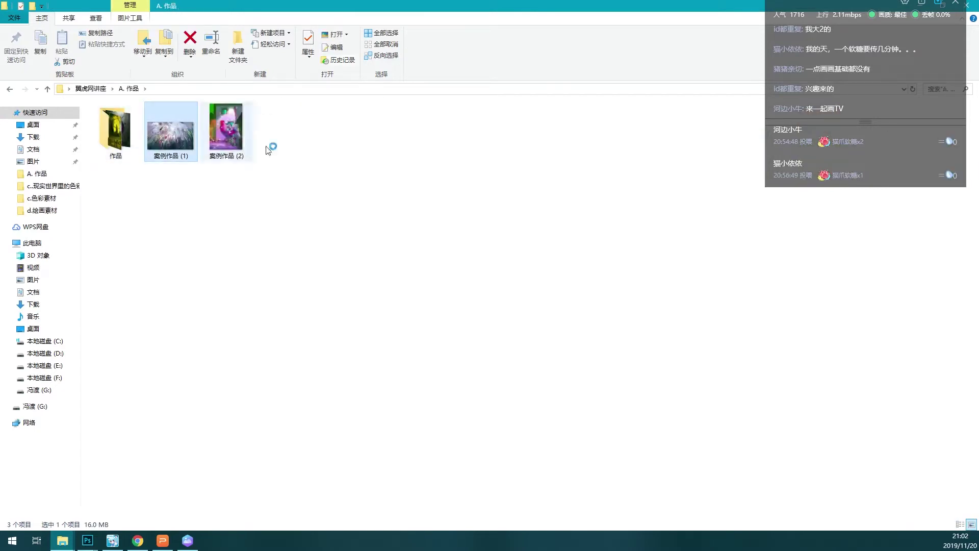
scroll(497, 207, up, 2)
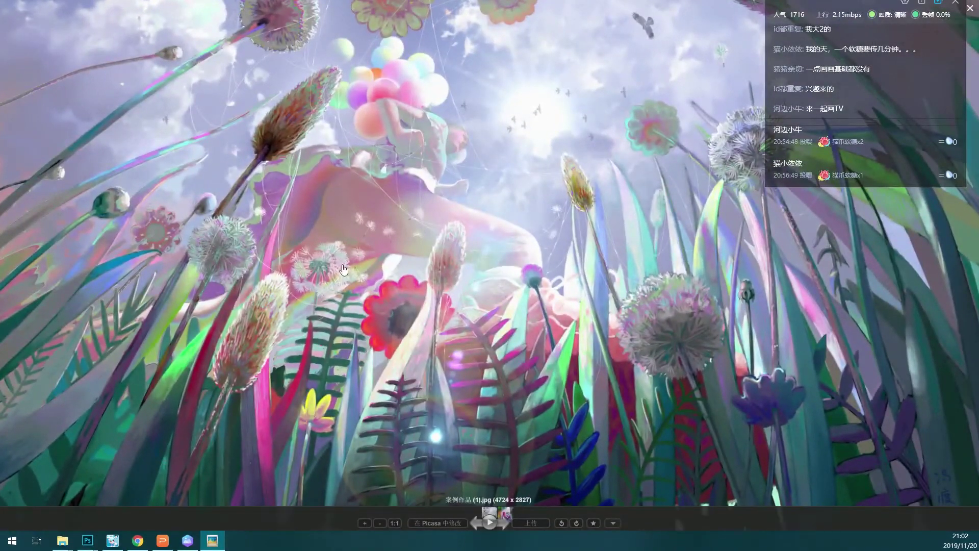
drag(383, 248, 417, 216)
key(Escape)
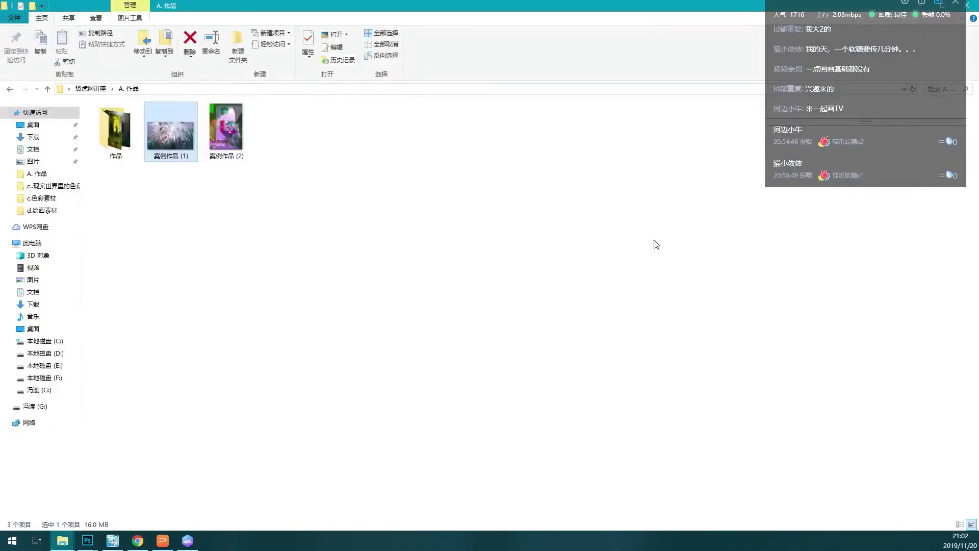
key(alt+Tab)
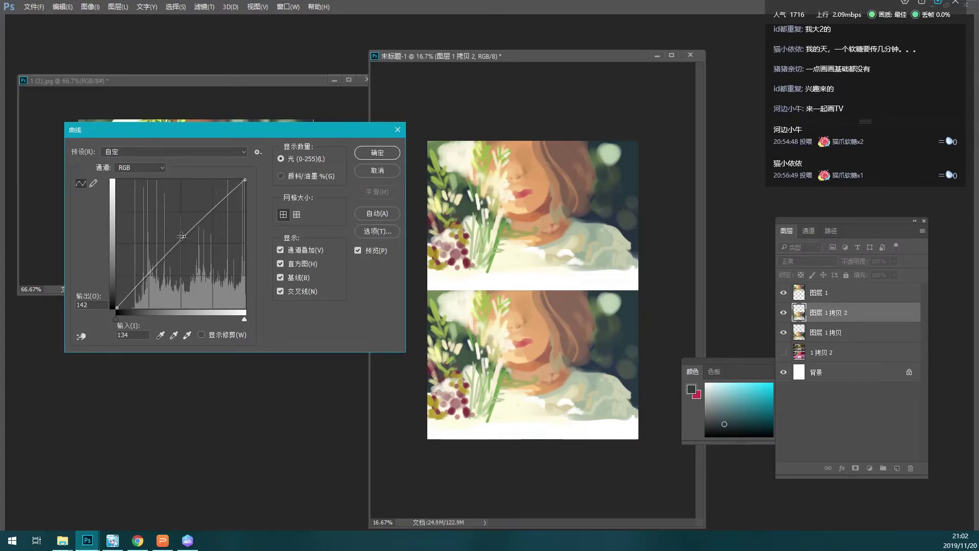
- Try a first wild curve swing, then cancel it and reopen Curves with Ctrl+M
click(158, 258)
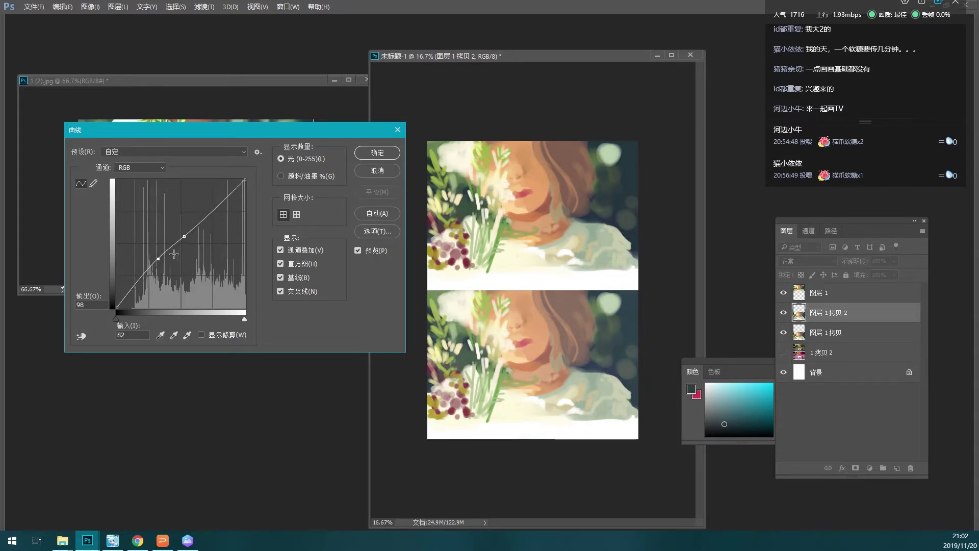
drag(160, 256, 160, 226)
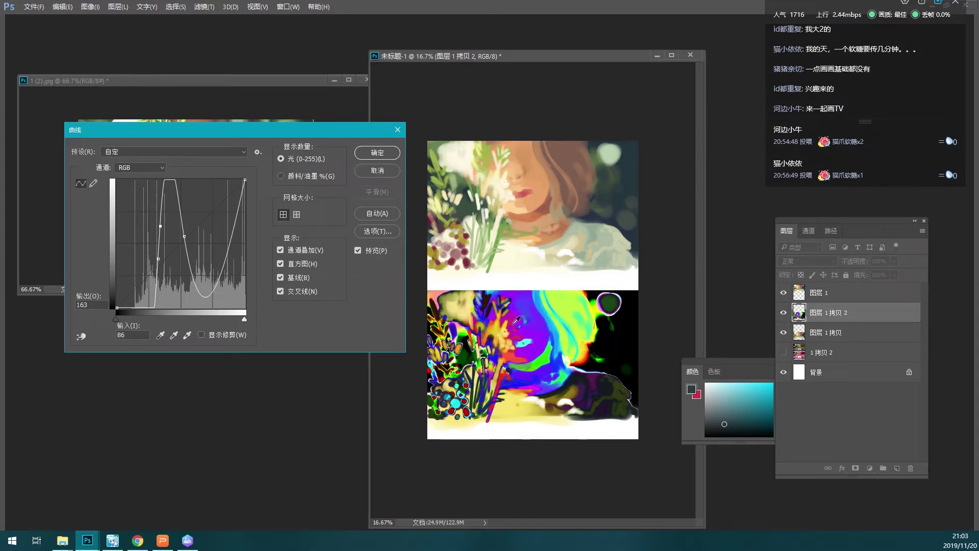
click(372, 169)
key(ctrl+m)
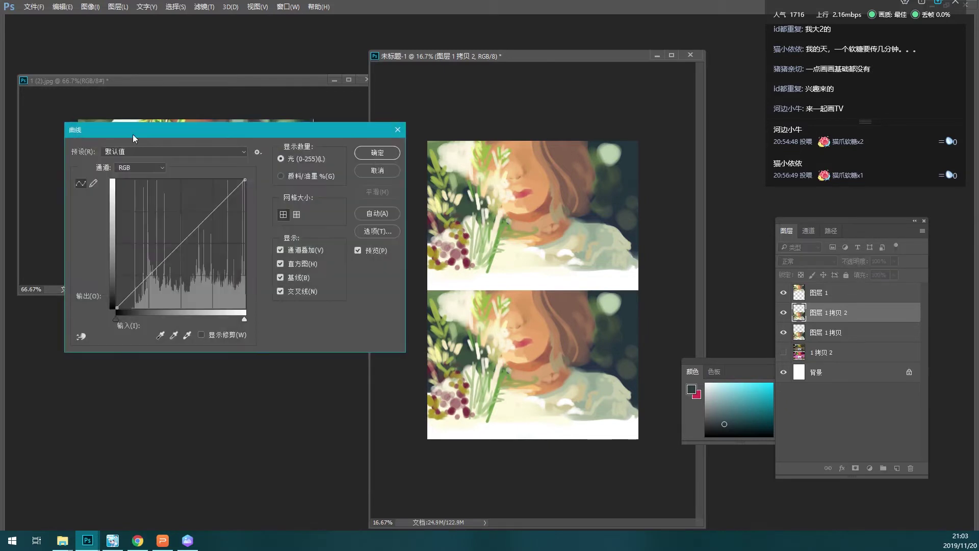
- Raise the shadow point high, pull a midtone down, and lift the input-117 point
drag(151, 273, 137, 236)
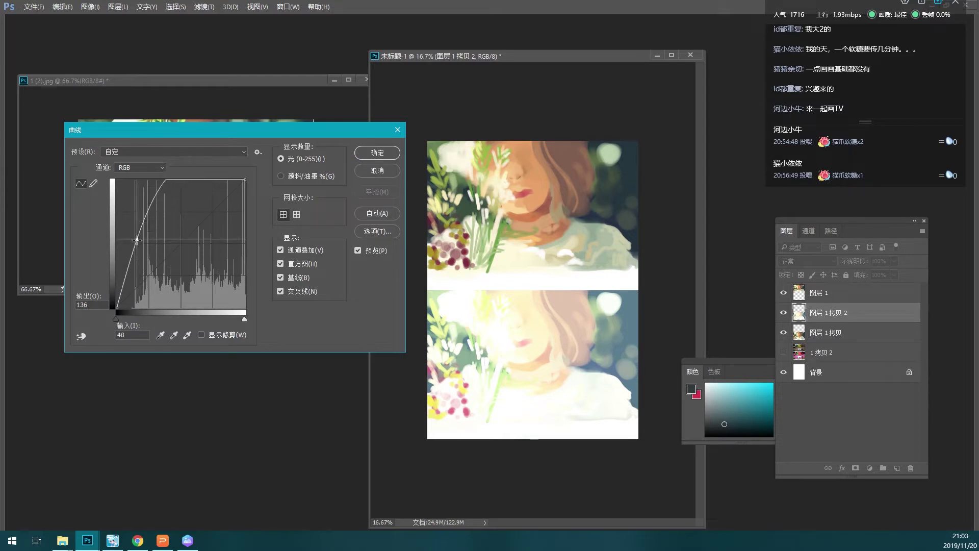
drag(174, 180, 175, 286)
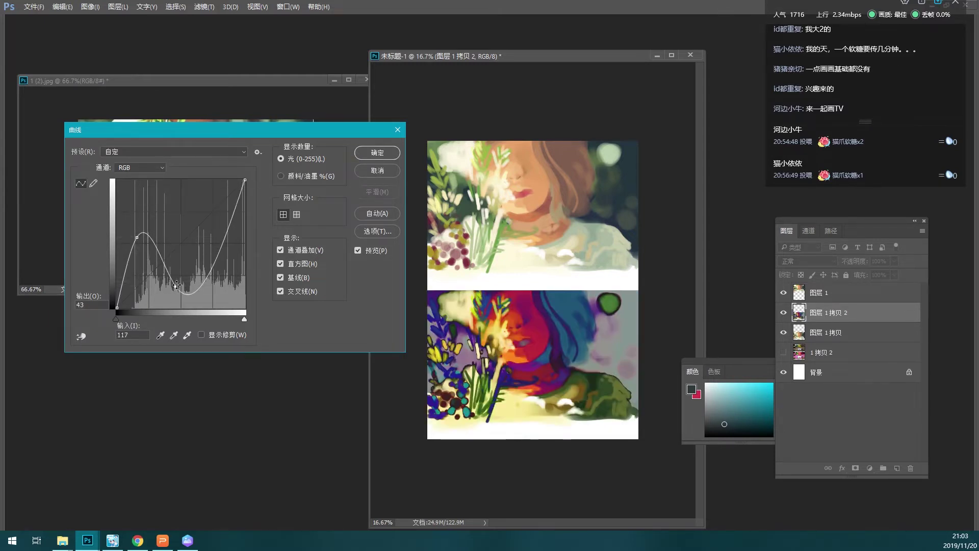
drag(134, 239, 142, 198)
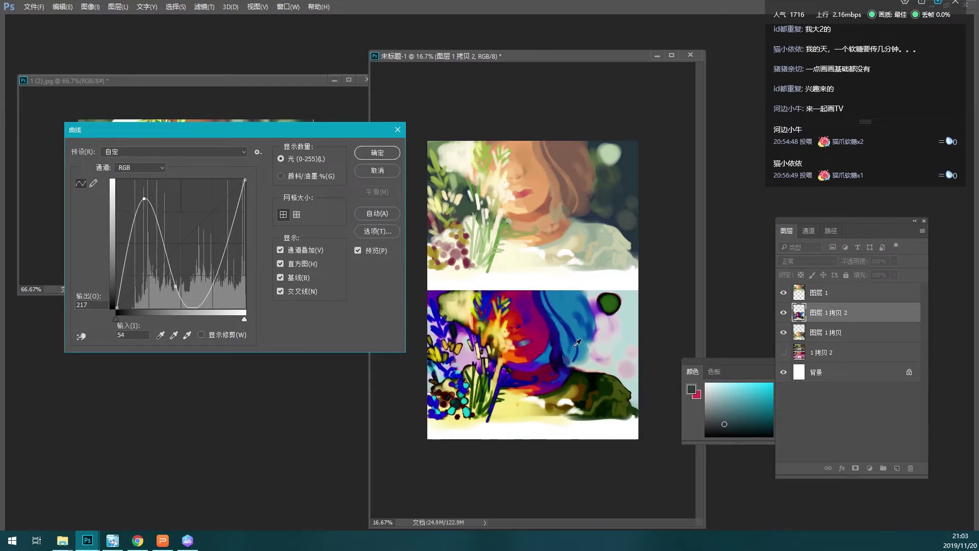
click(176, 287)
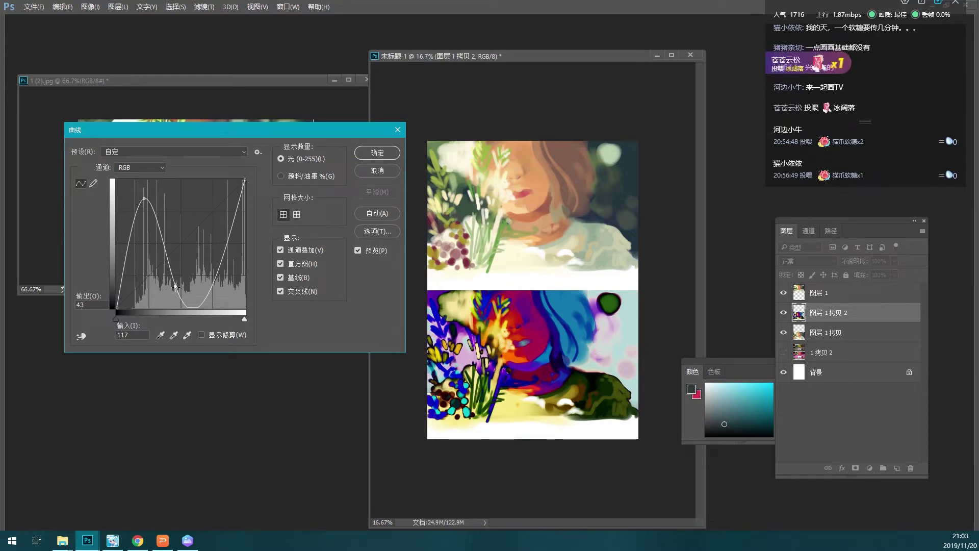
mouse_move(176, 286)
mouse_down()
mouse_move(175, 199)
mouse_move(172, 271)
mouse_up()
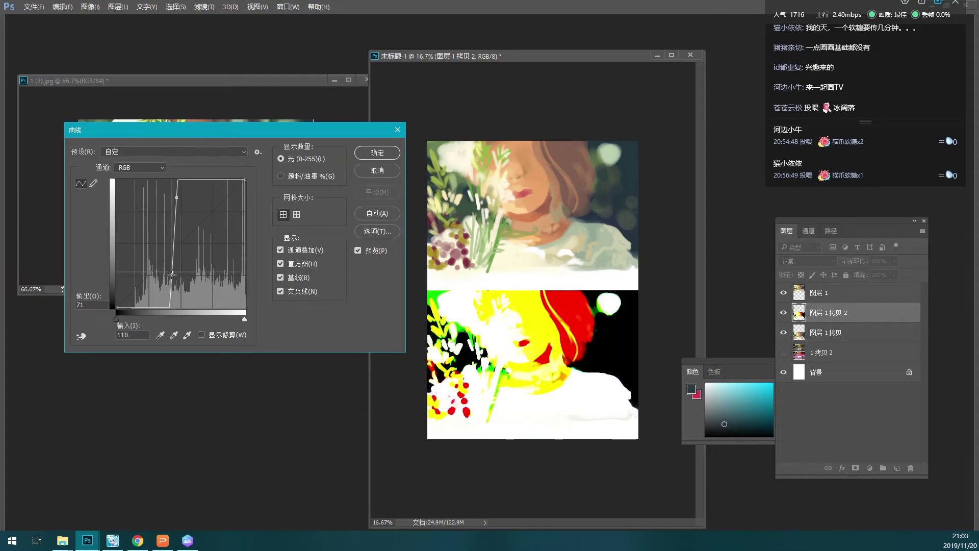
- Add a sharp peak and deepen the dip to finish the wavy neon curve
drag(196, 182, 195, 230)
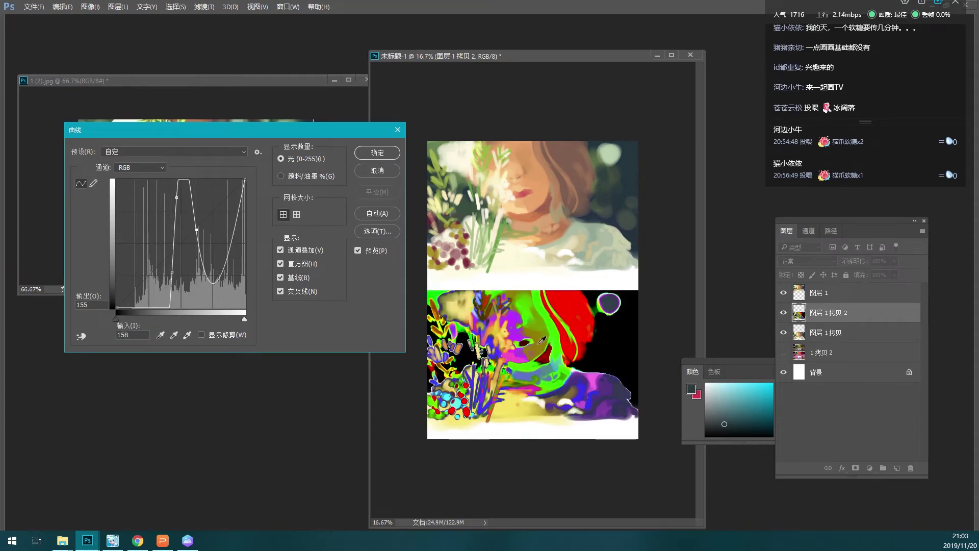
ctrl+click(177, 197)
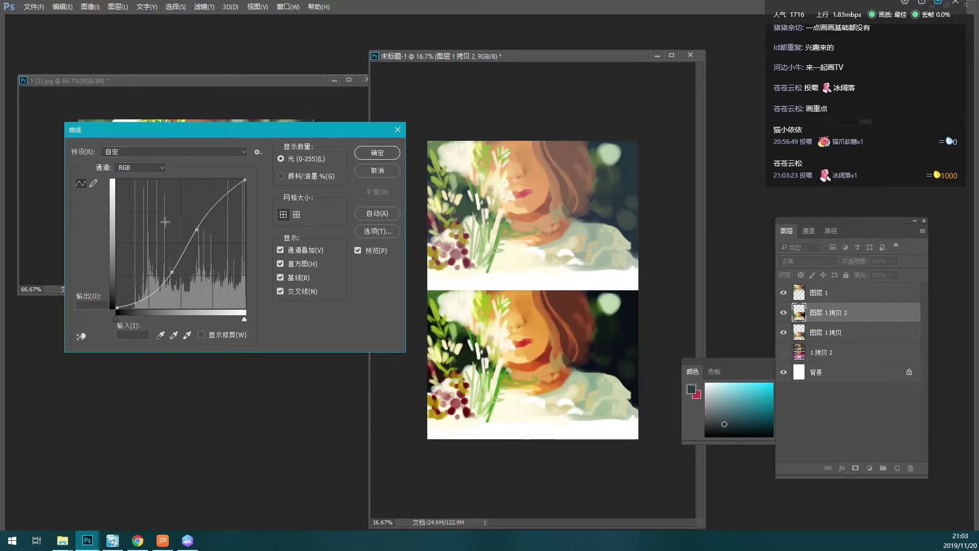
click(178, 210)
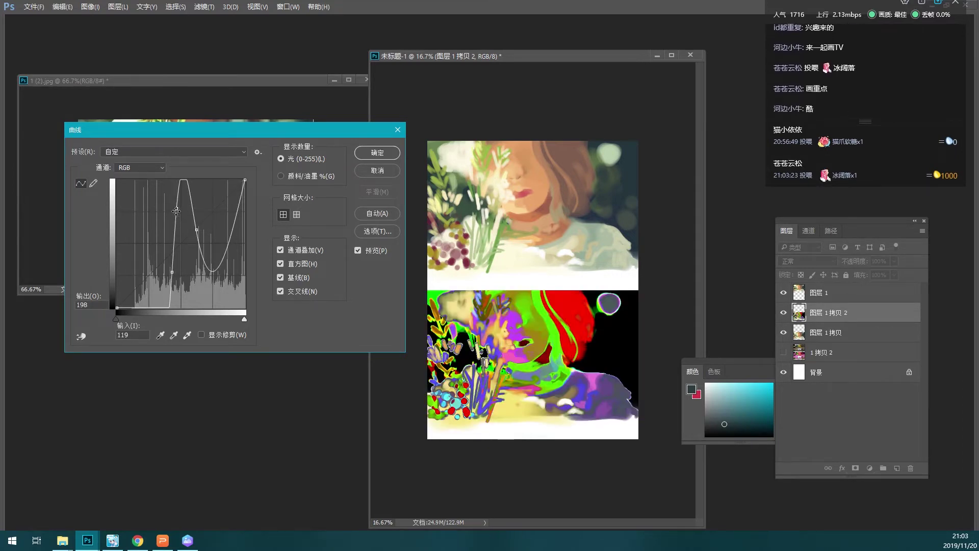
drag(197, 229, 202, 264)
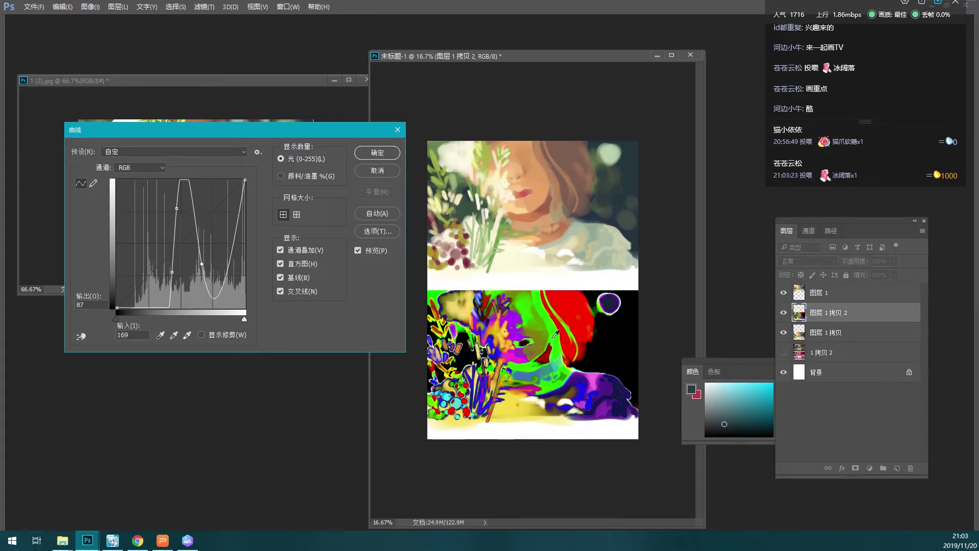
- Apply the curve and lower 图层 1 拷贝 2 to 25% opacity
key(Return)
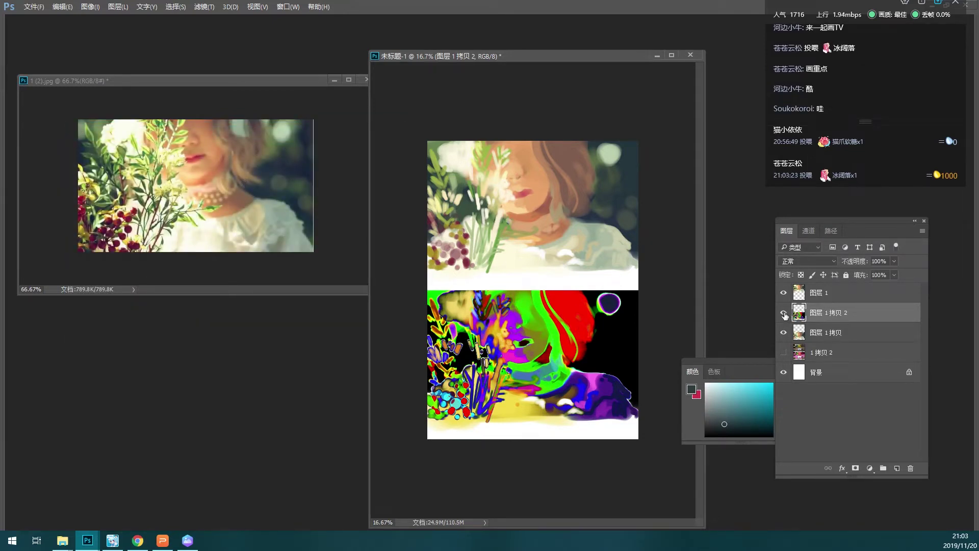
click(893, 262)
drag(871, 274, 858, 275)
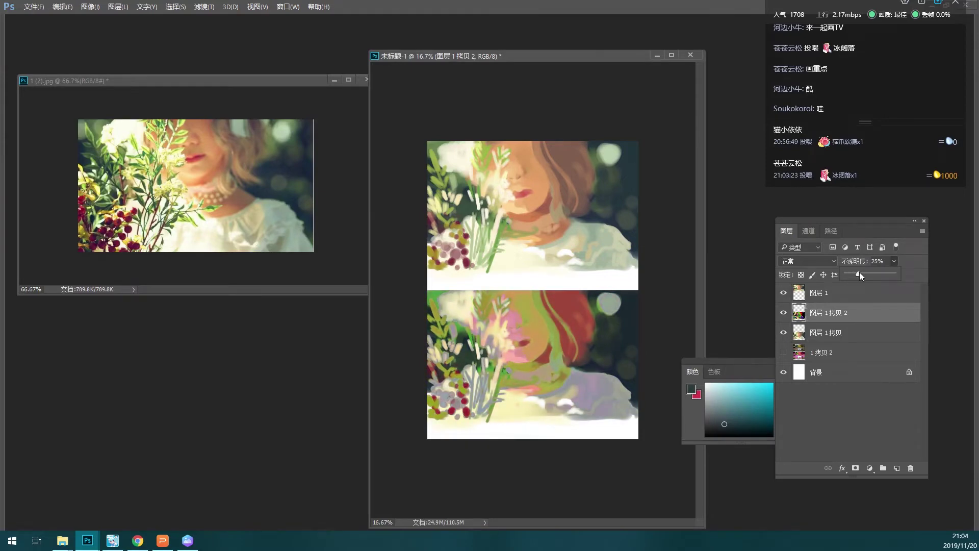
- Maximize and zoom into the lower painting, toggling the tinted copy to compare
key(ctrl+plus)
scroll(648, 66, down, 2)
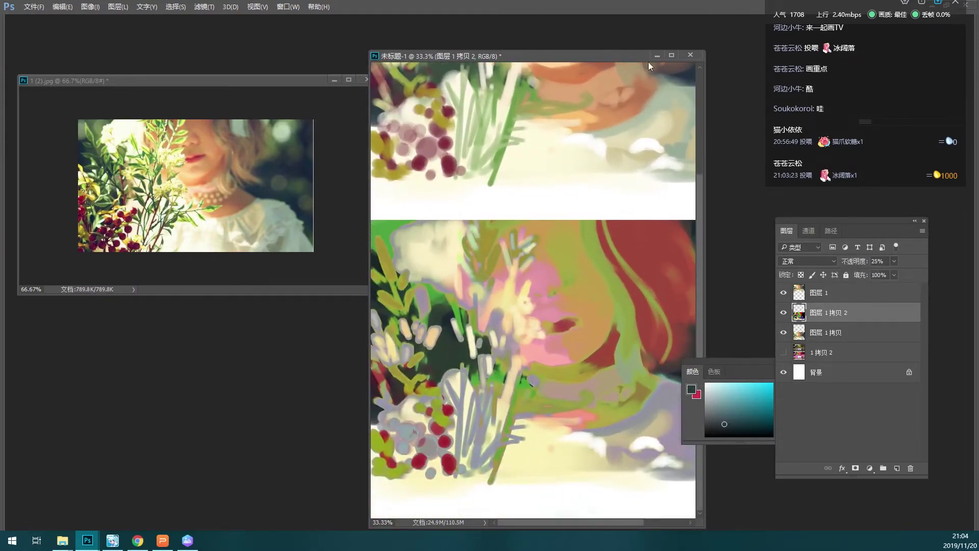
click(671, 55)
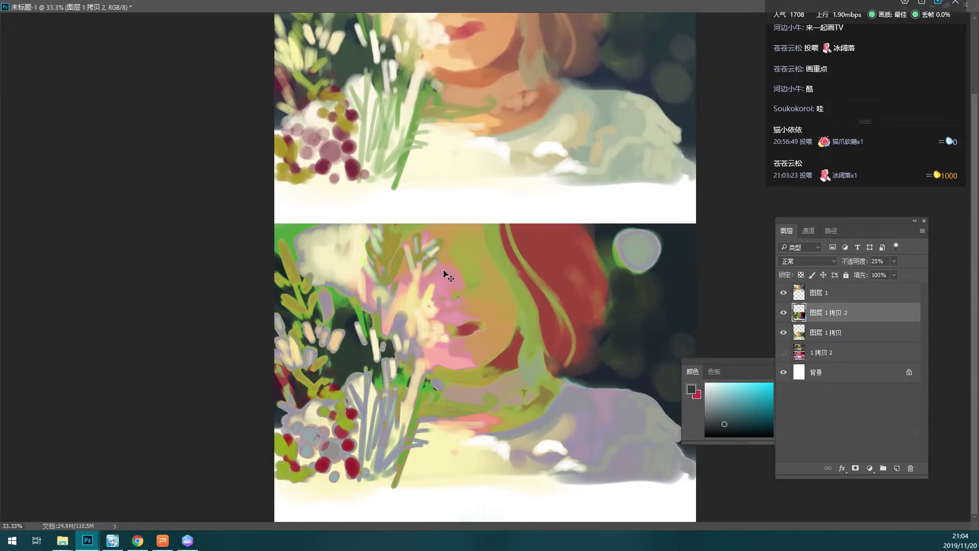
key(ctrl+plus)
scroll(443, 273, down, 3)
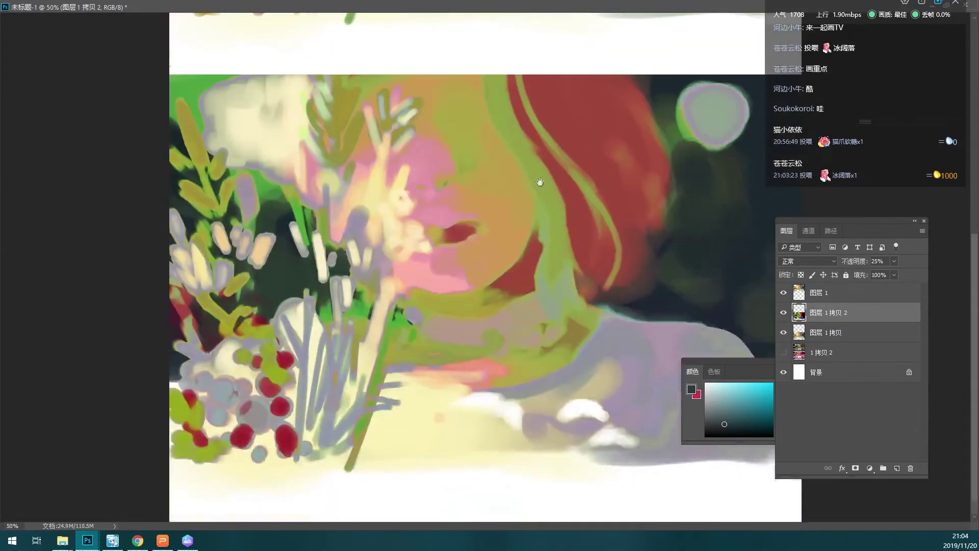
click(783, 312)
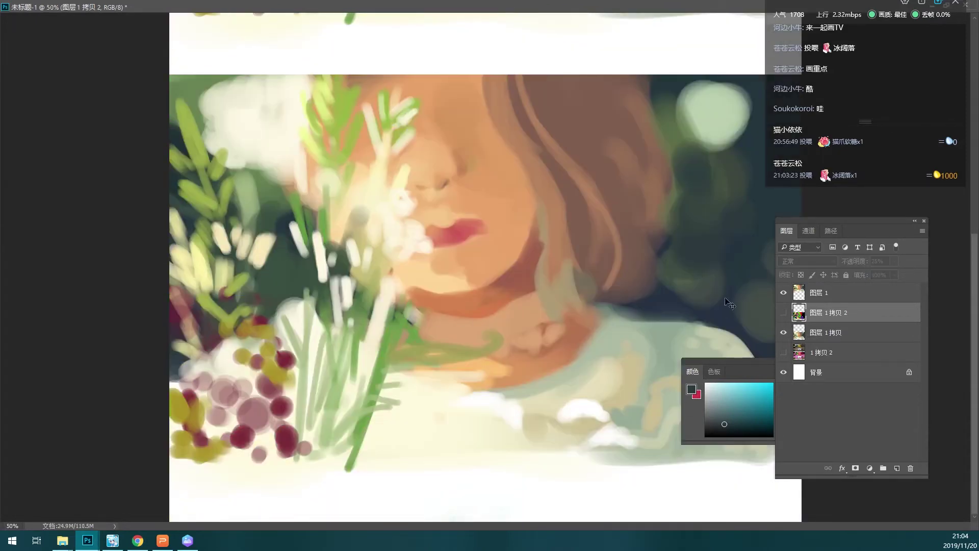
click(783, 313)
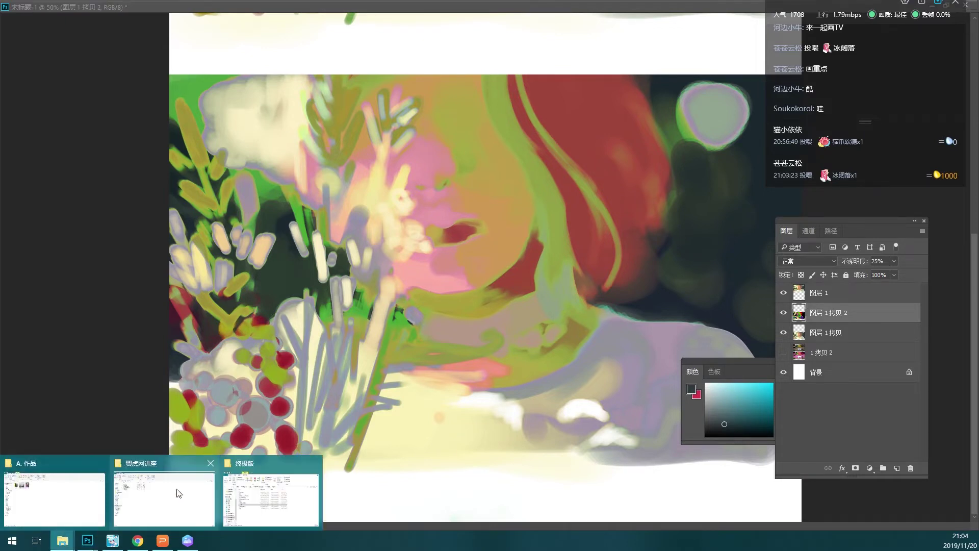
- Open 案例作品 (1) from the A. 作品 folder in the viewer and zoom around it
click(64, 490)
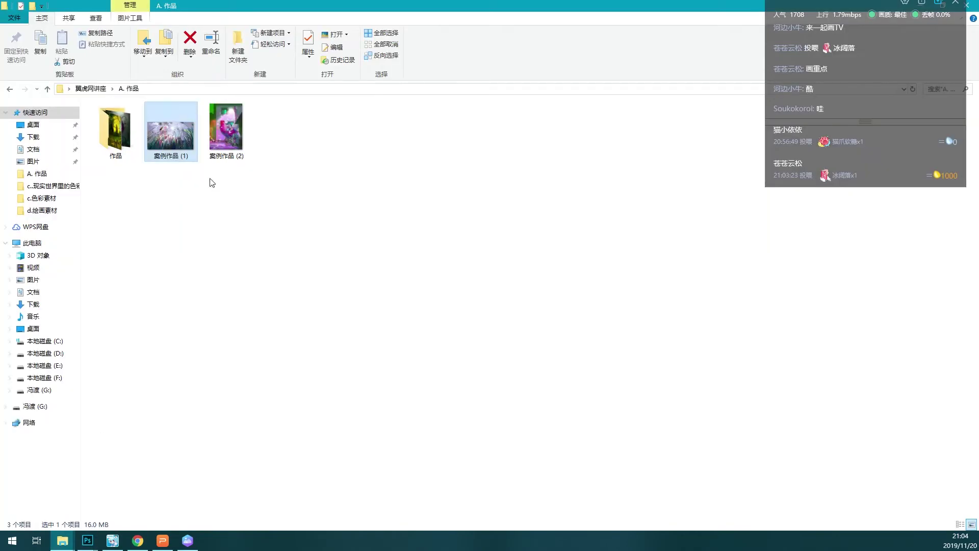
double_click(170, 129)
scroll(444, 316, down, 1)
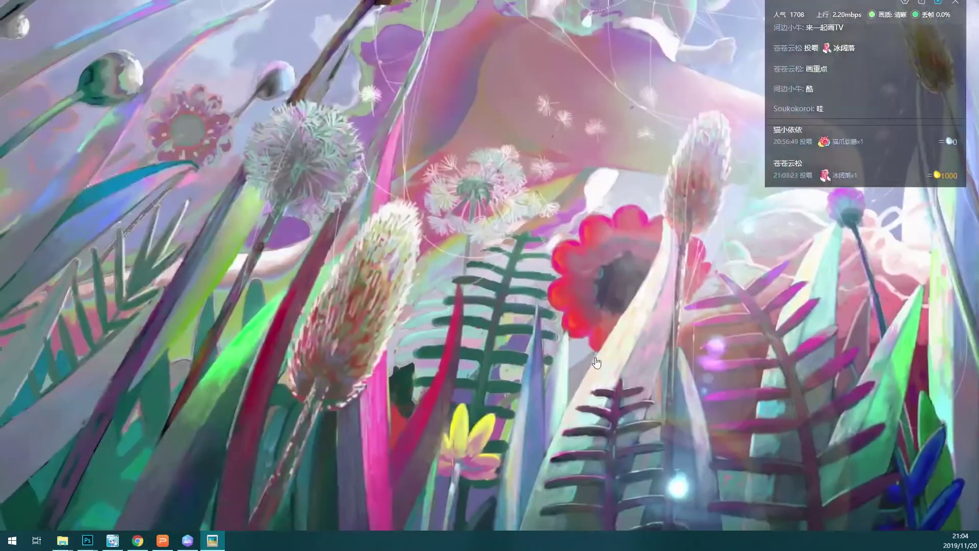
scroll(402, 199, down, 1)
scroll(338, 127, up, 1)
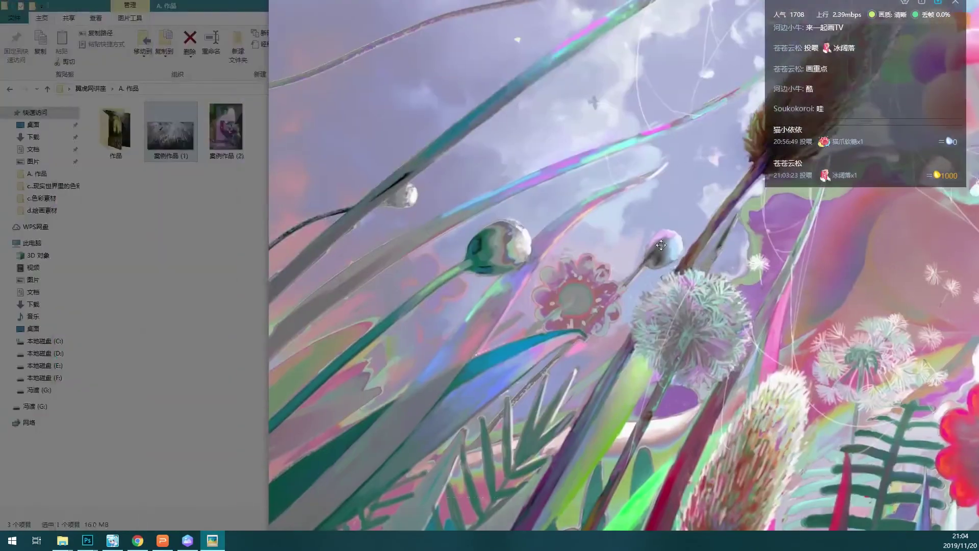
scroll(346, 133, up, 1)
scroll(357, 141, up, 1)
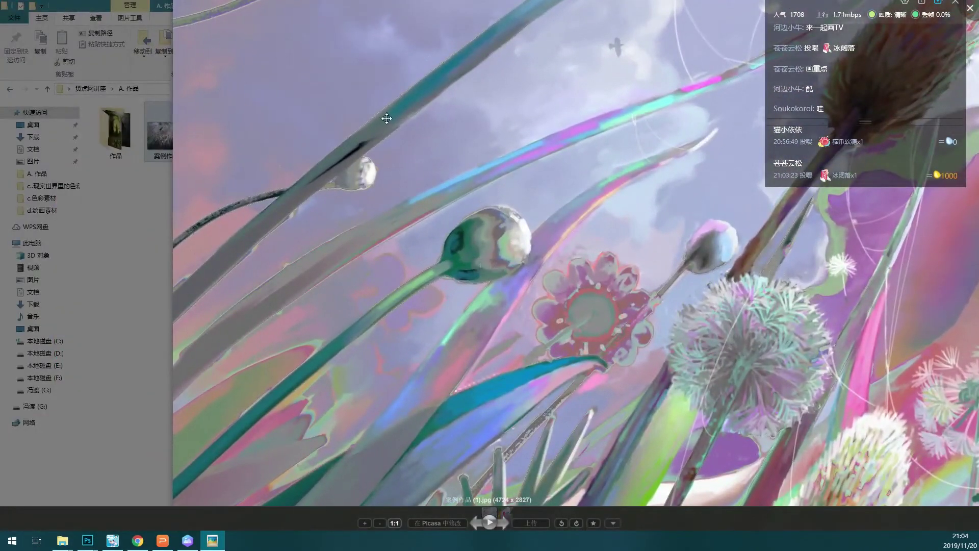
- Pan and zoom across the example painting, then close the viewer and return to Photoshop
drag(498, 39, 332, 189)
scroll(332, 190, down, 1)
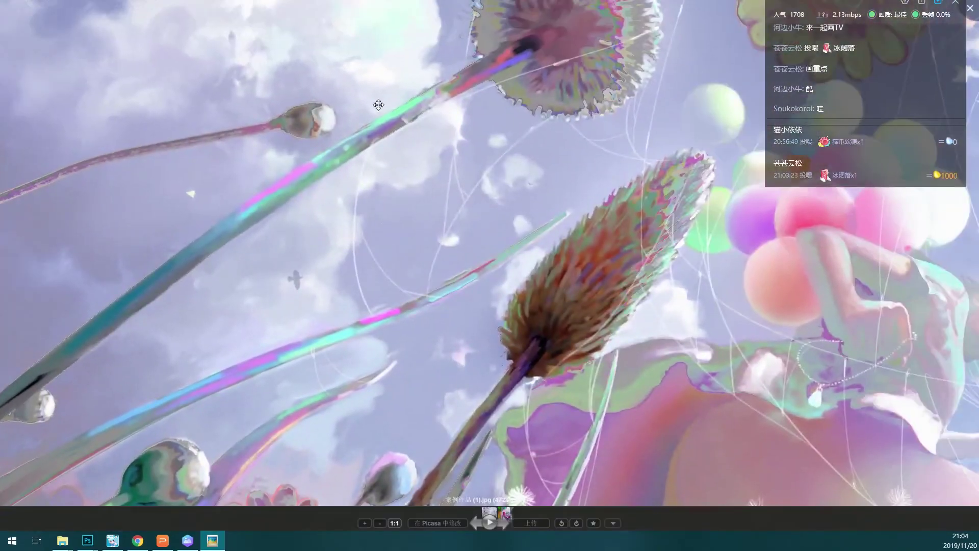
scroll(434, 257, down, 2)
scroll(434, 256, down, 1)
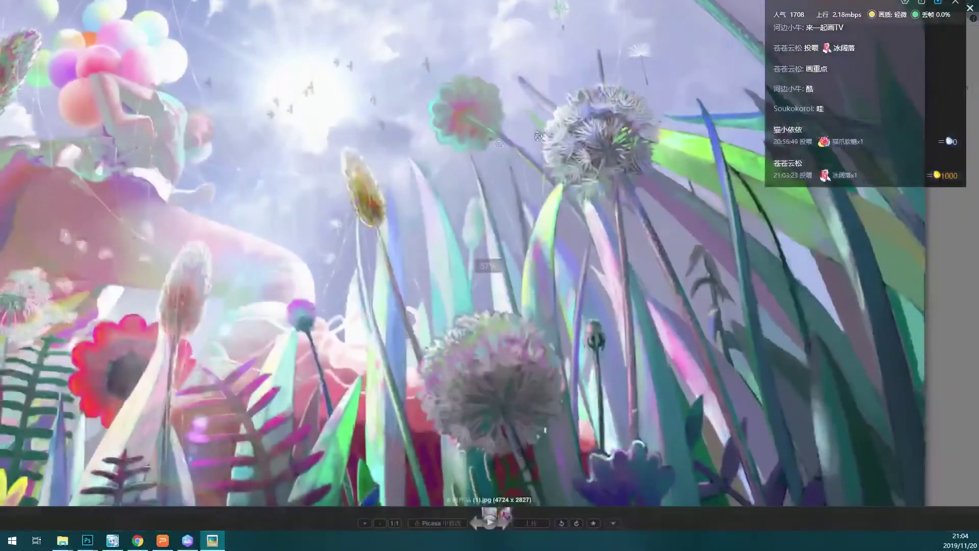
scroll(519, 132, down, 1)
key(Escape)
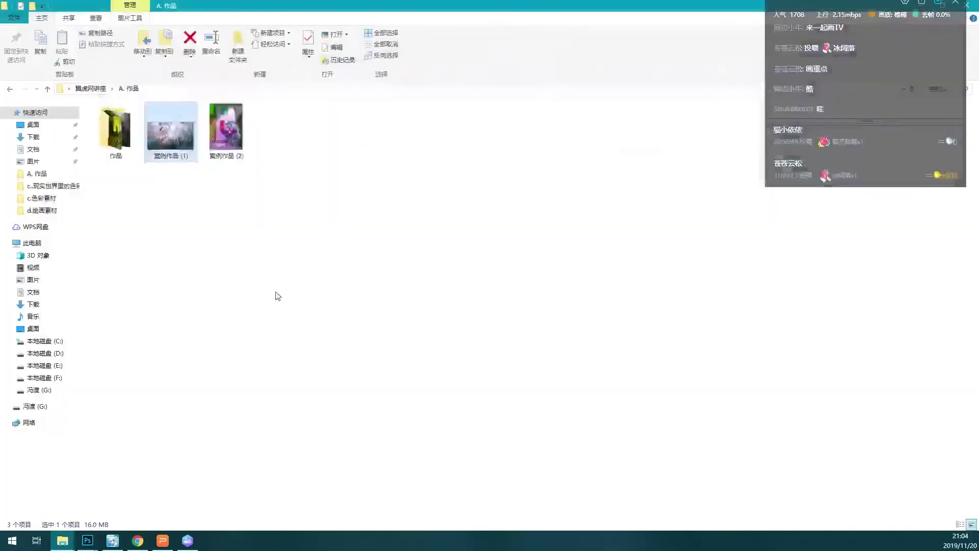
key(alt+Tab)
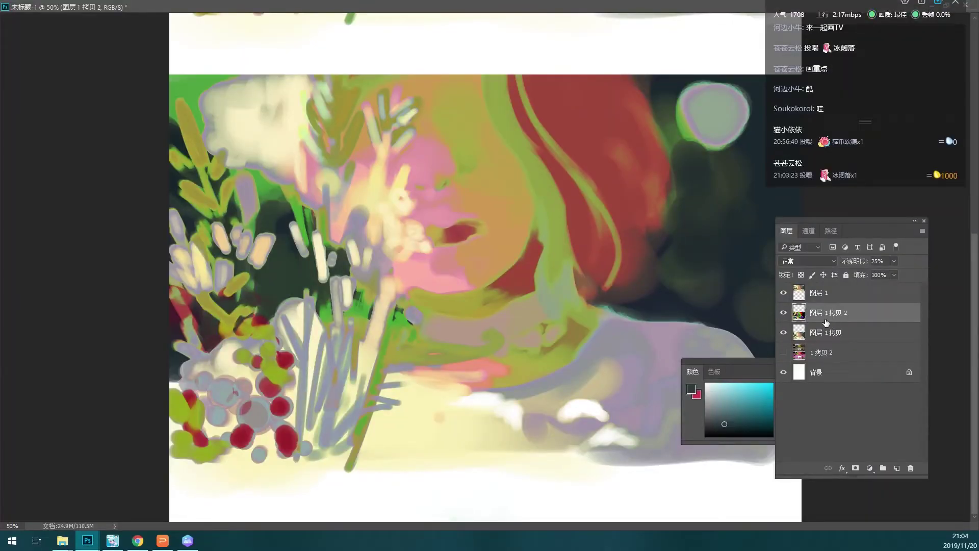
- Duplicate the layer into 图层 1 拷贝 3 and hide 图层 1 拷贝 2
key(ctrl+j)
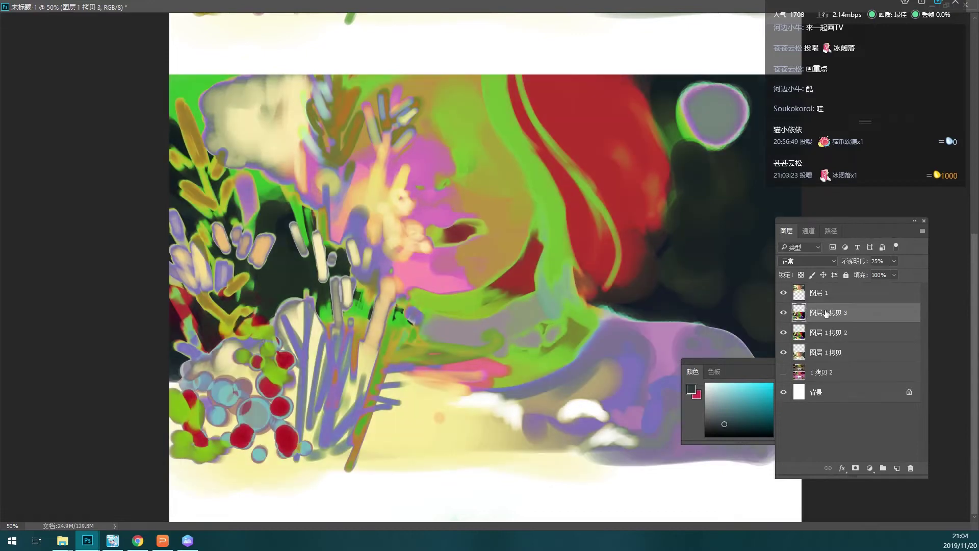
click(784, 333)
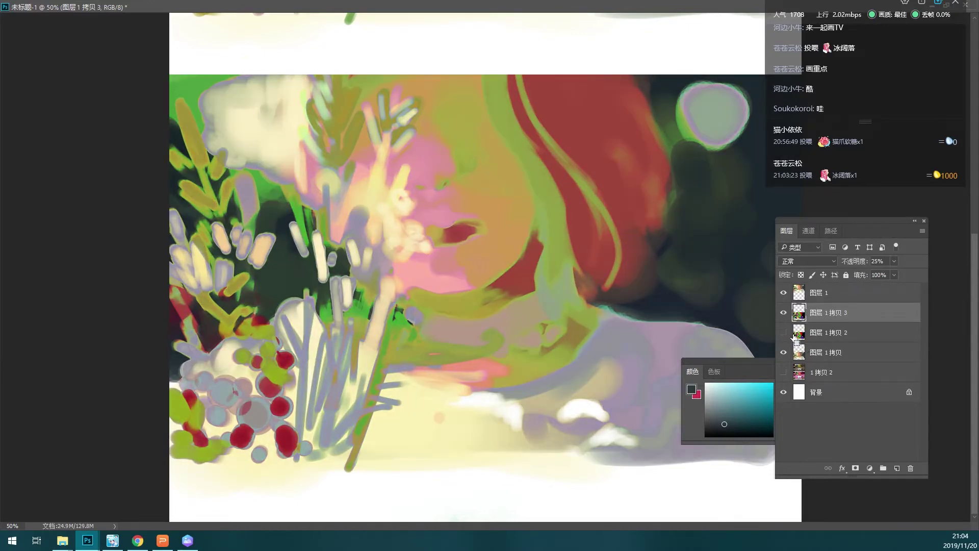
key(ctrl+k)
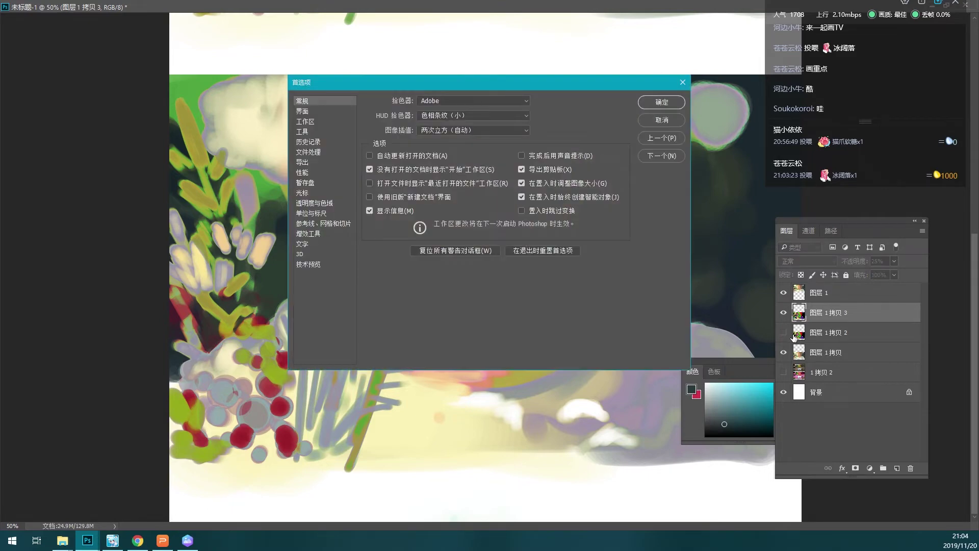
click(657, 123)
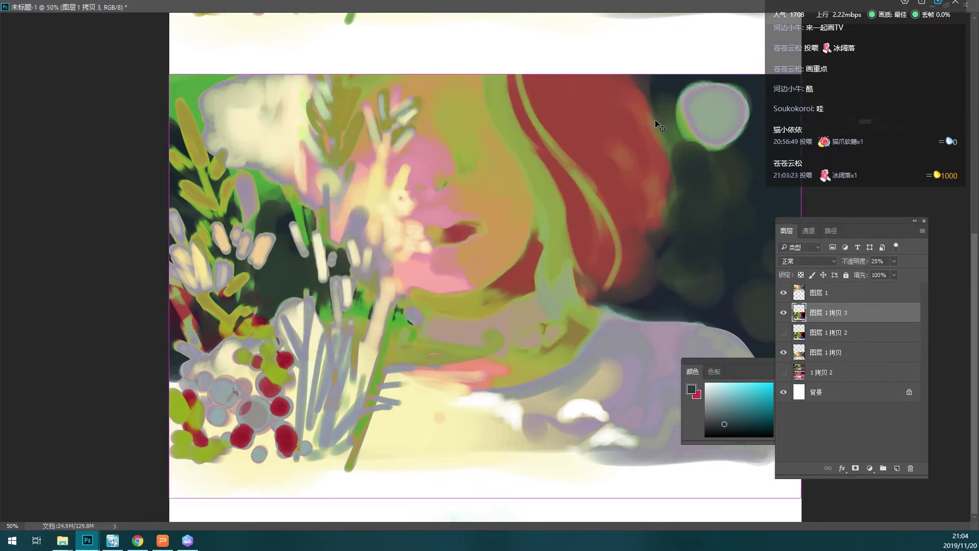
- Bend the new layer's RGB curve into a wild colour-shifting wave
key(ctrl+m)
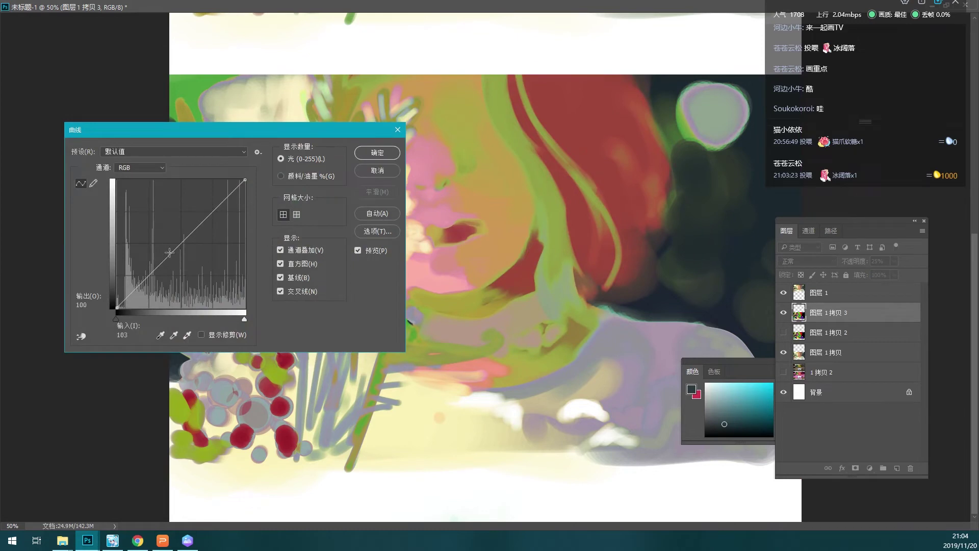
mouse_move(169, 252)
mouse_down()
mouse_move(208, 288)
mouse_move(186, 244)
mouse_move(199, 219)
mouse_up()
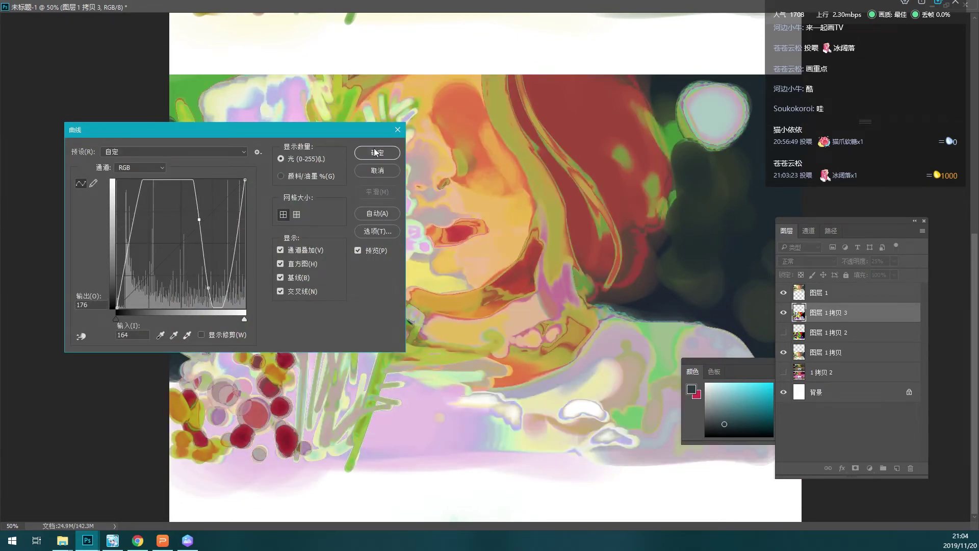
drag(374, 129, 109, 265)
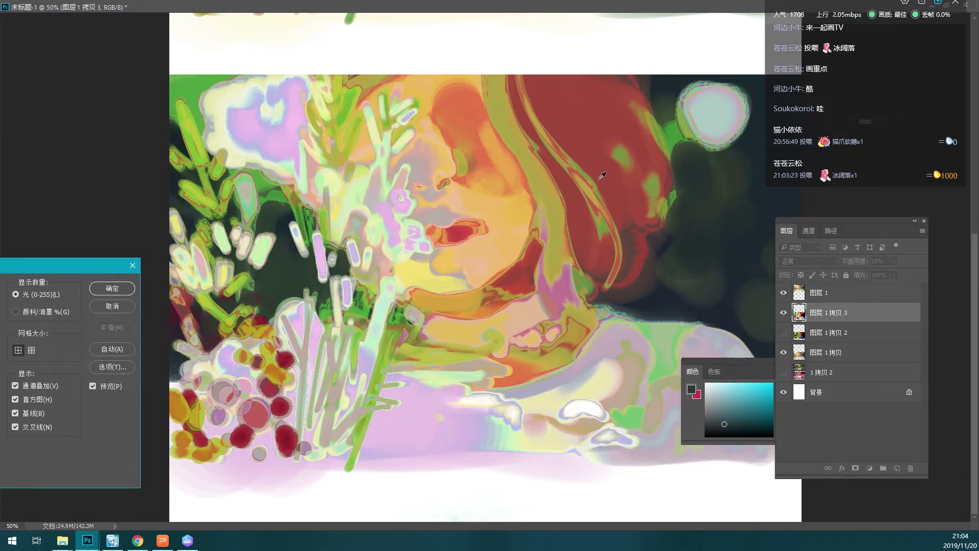
click(120, 287)
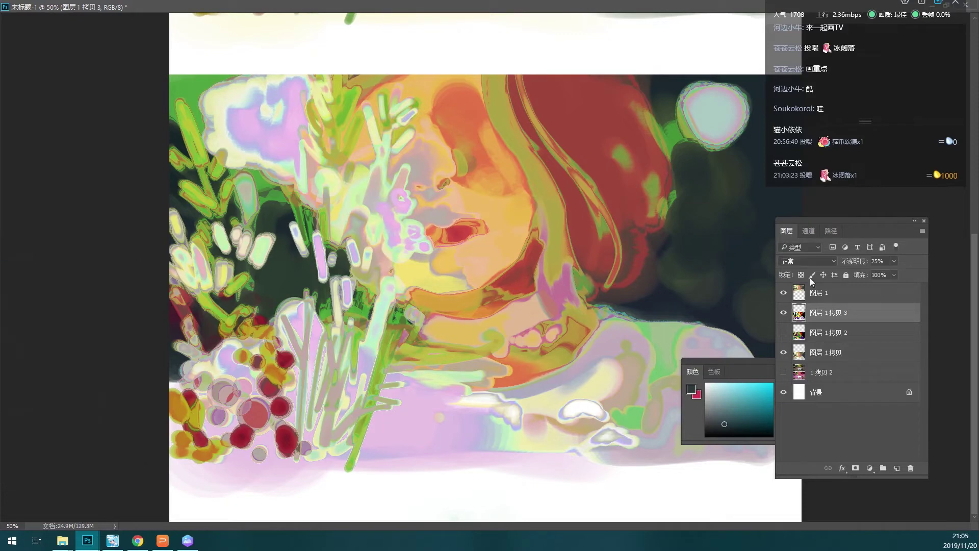
- Toggle 图层 1 拷贝 2 and 拷贝 3 visibility to compare, then zoom to 66.67%
click(783, 333)
click(783, 332)
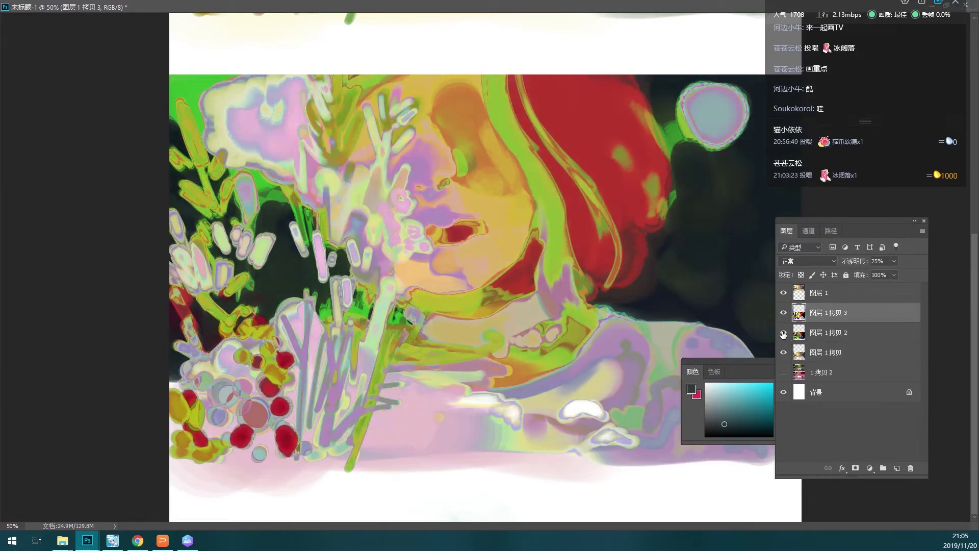
click(784, 314)
key(ctrl+plus)
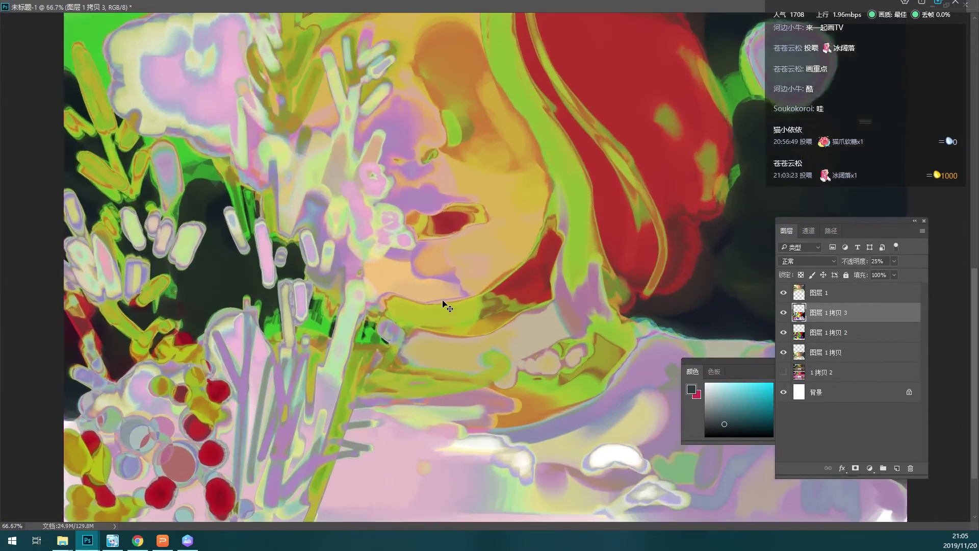
scroll(447, 303, down, 2)
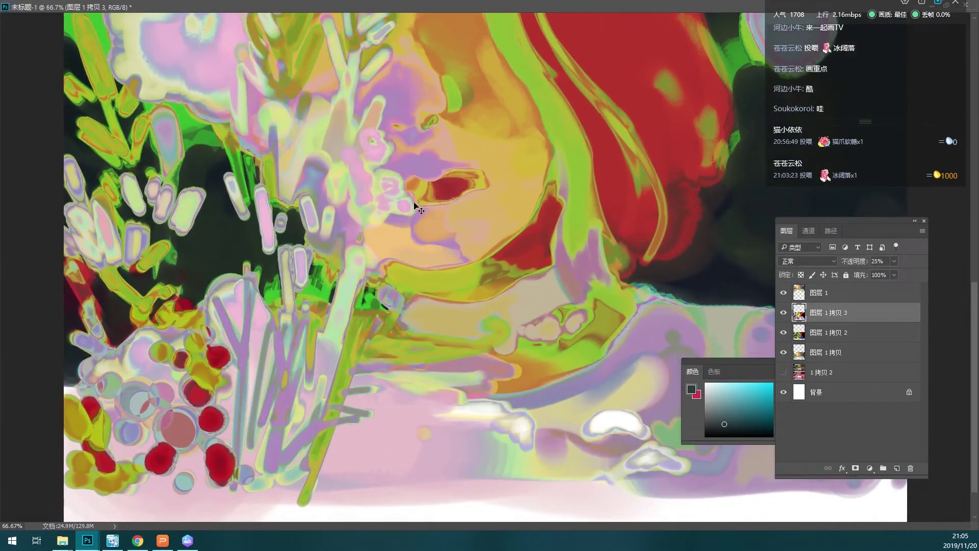
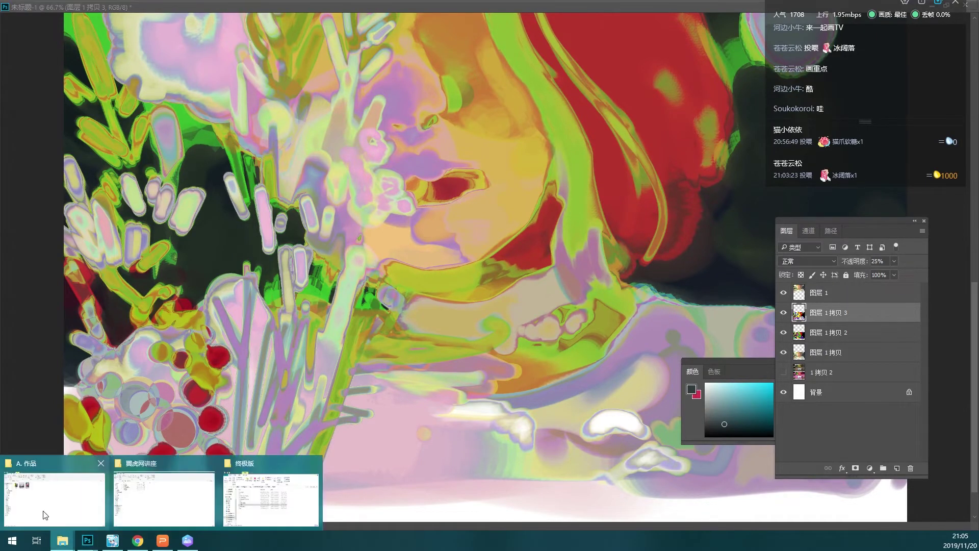
- View the example artwork 案例作品 (1), then return to the portrait painting document
click(45, 513)
double_click(173, 133)
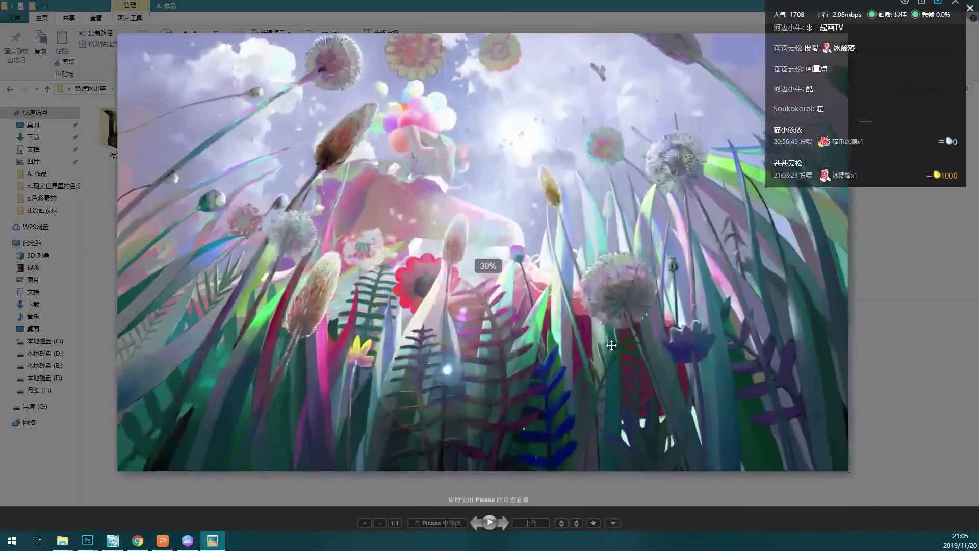
scroll(607, 301, up, 3)
scroll(451, 377, down, 3)
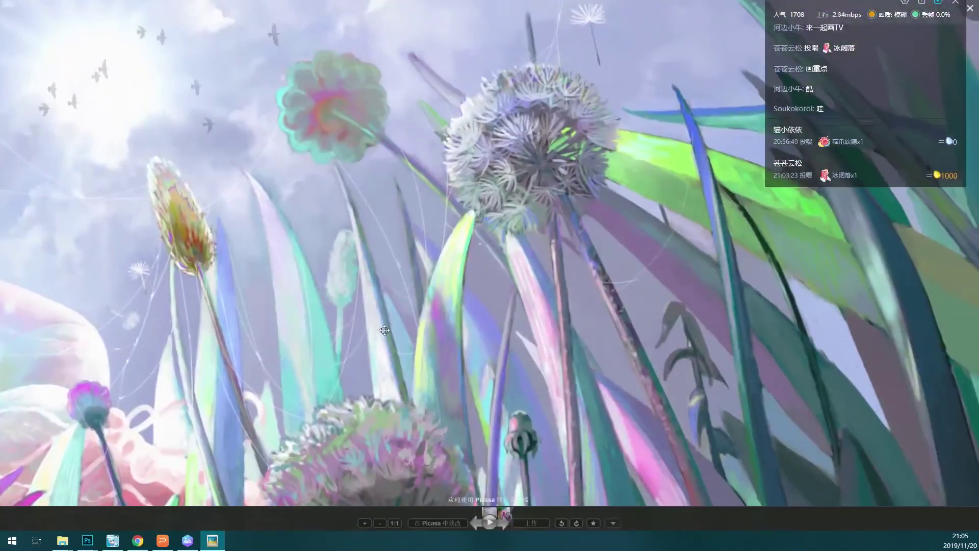
scroll(497, 201, up, 4)
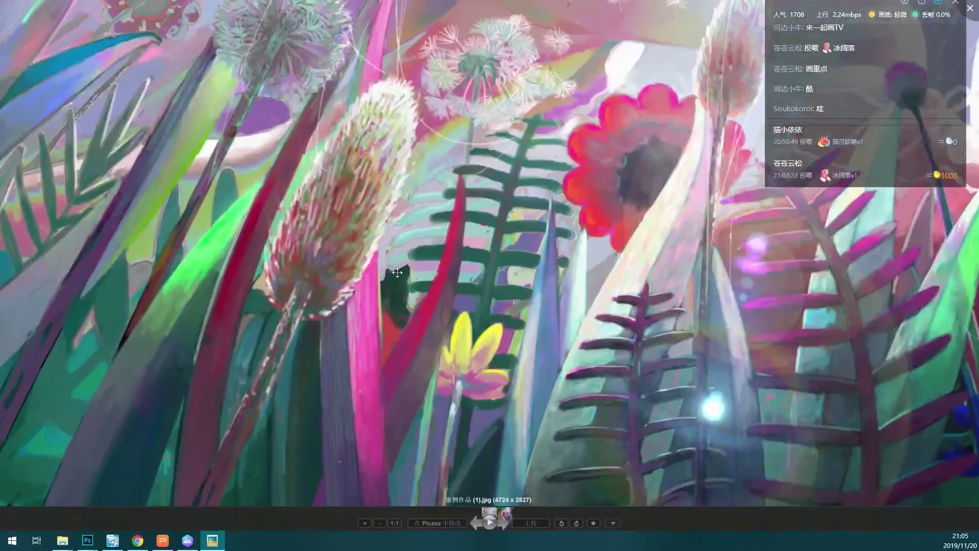
drag(421, 191, 424, 215)
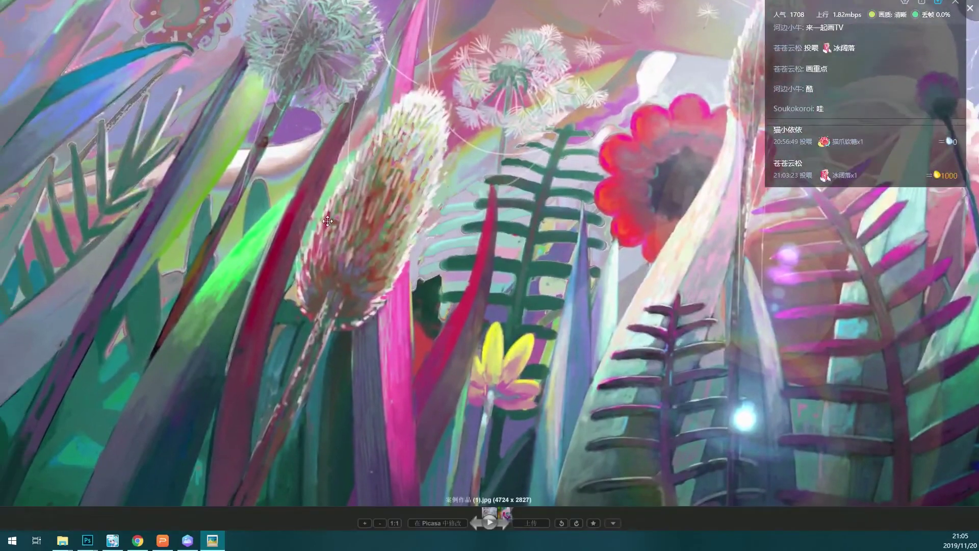
drag(204, 10, 377, 258)
scroll(377, 258, up, 3)
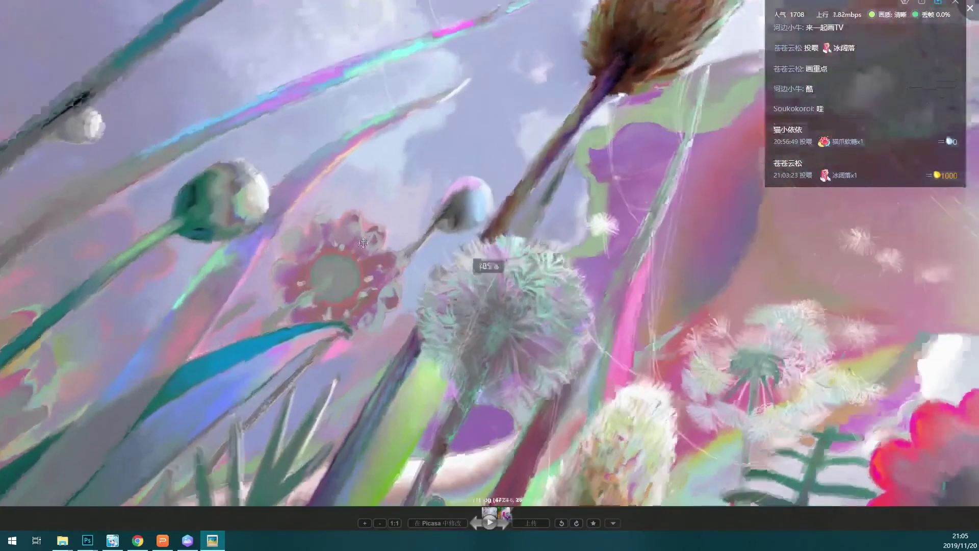
scroll(333, 212, up, 2)
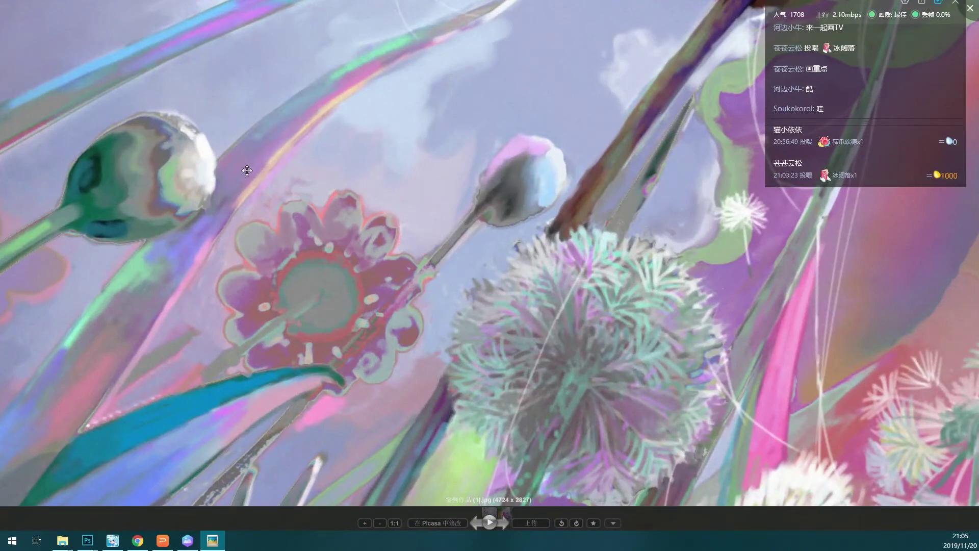
scroll(334, 200, down, 5)
key(Escape)
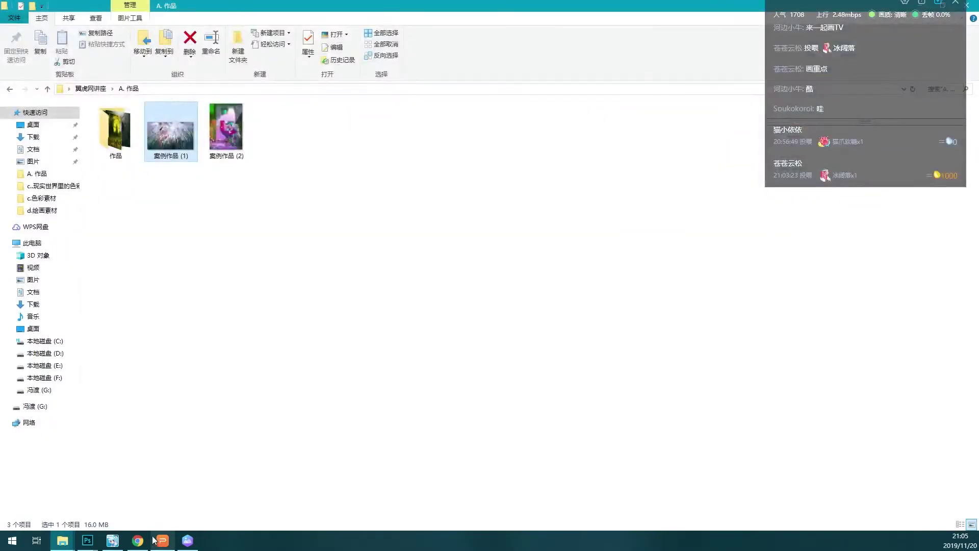
click(141, 525)
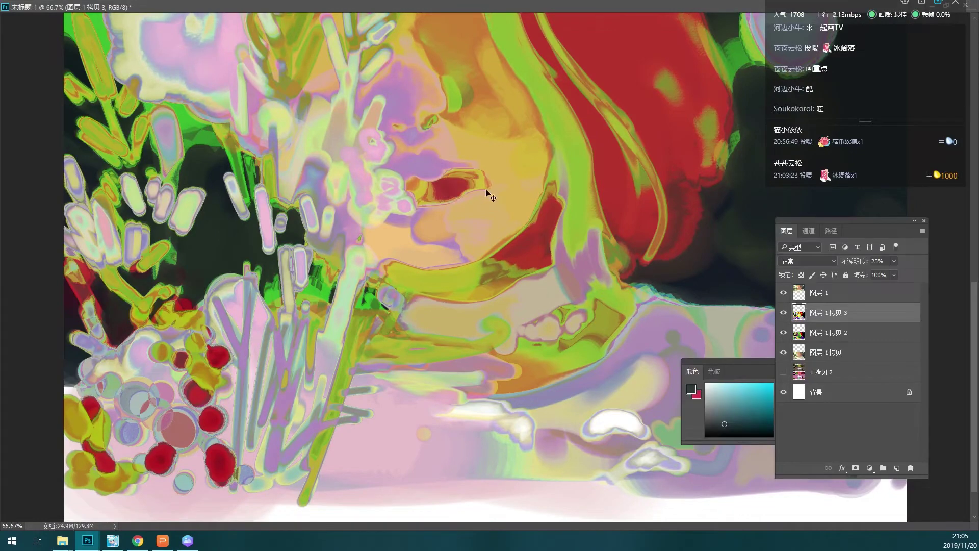
- Fit the document on screen and shift the hue of 图层 1 拷贝 3 by +117
key(ctrl+0)
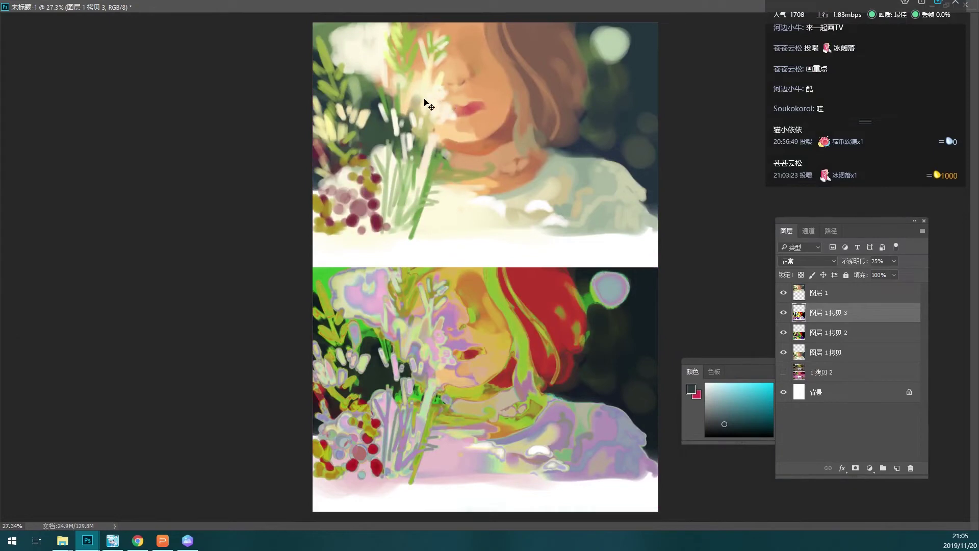
click(783, 312)
key(ctrl+u)
mouse_move(185, 284)
mouse_down()
mouse_move(558, 191)
mouse_move(804, 100)
mouse_up()
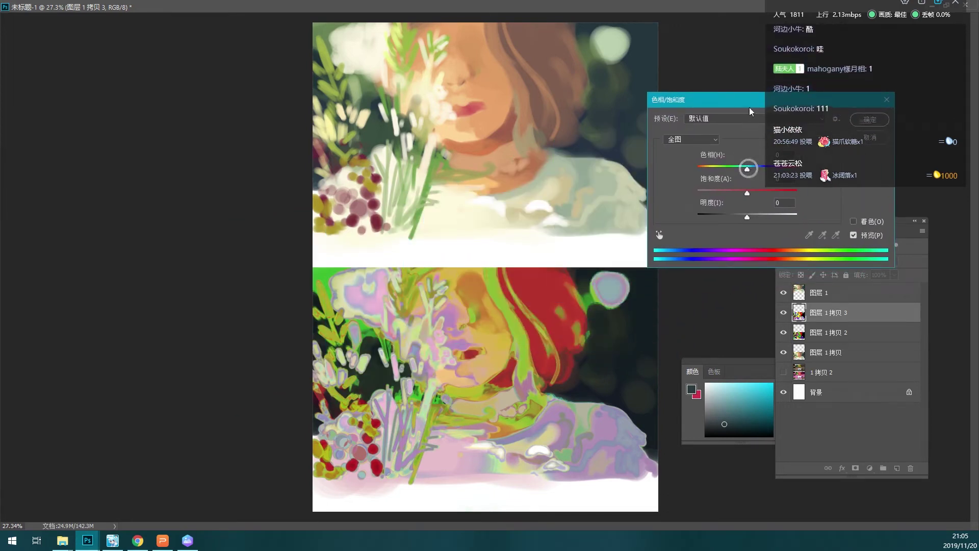
mouse_move(749, 173)
mouse_down()
mouse_move(144, 230)
mouse_move(232, 224)
mouse_up()
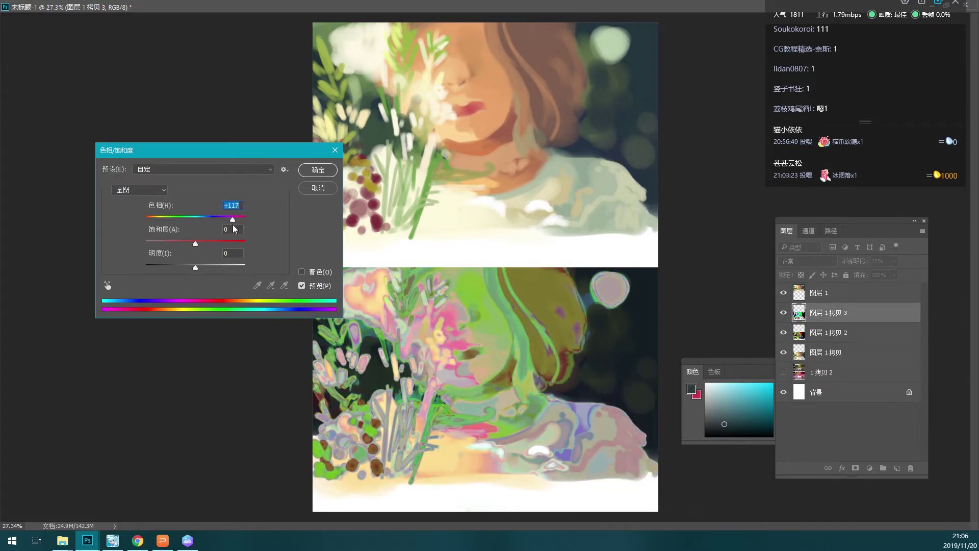
click(307, 172)
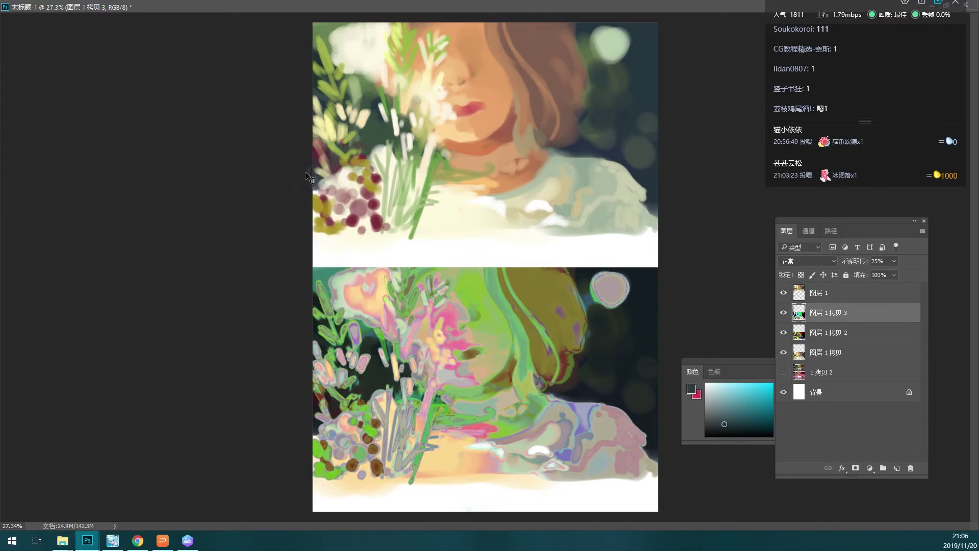
- Compare the hue-shifted layer with the original, then duplicate it as 图层 1 拷贝 4
click(789, 335)
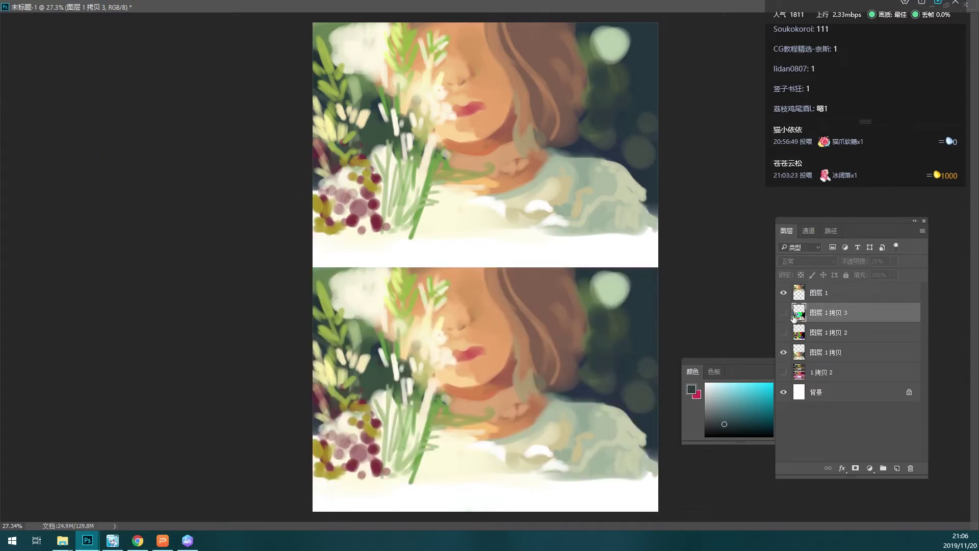
drag(790, 313, 790, 330)
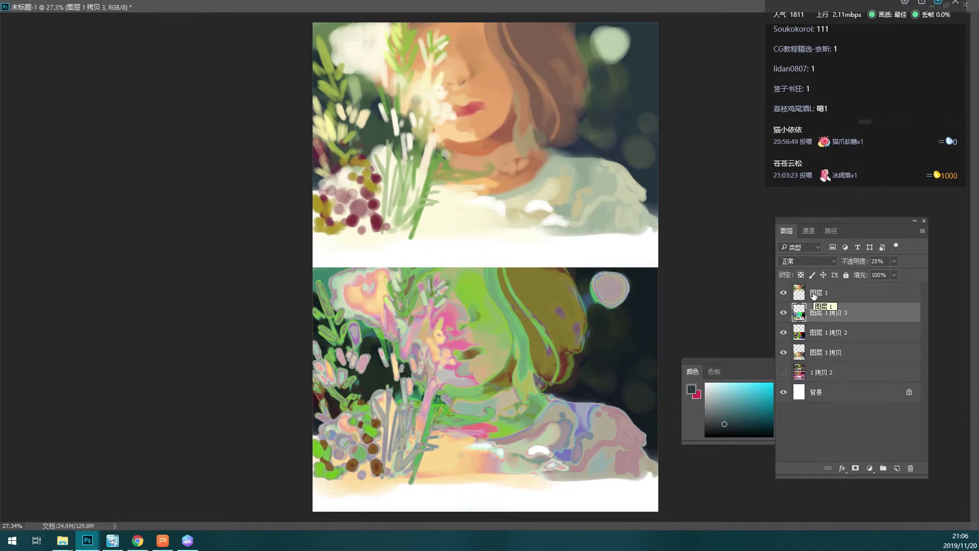
key(ctrl+plus)
scroll(520, 229, down, 2)
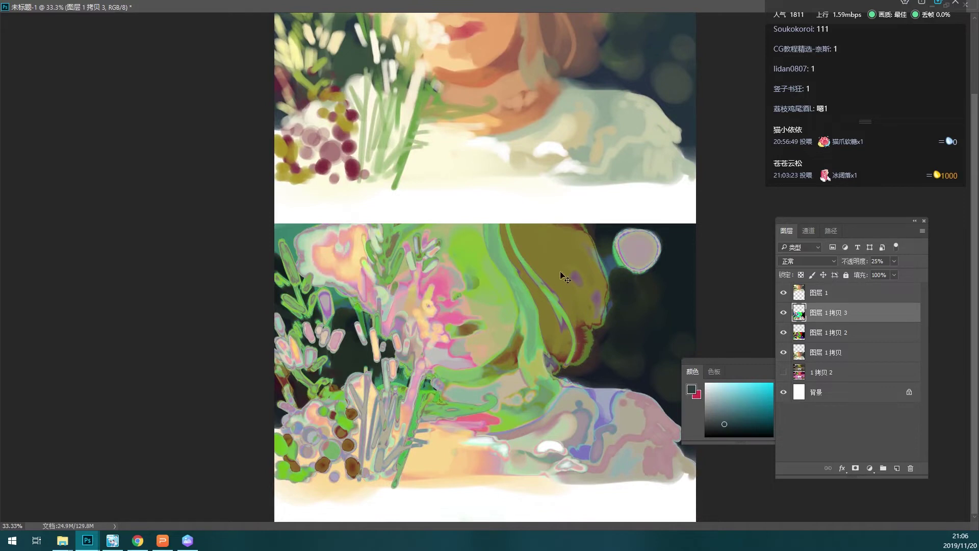
scroll(540, 283, up, 4)
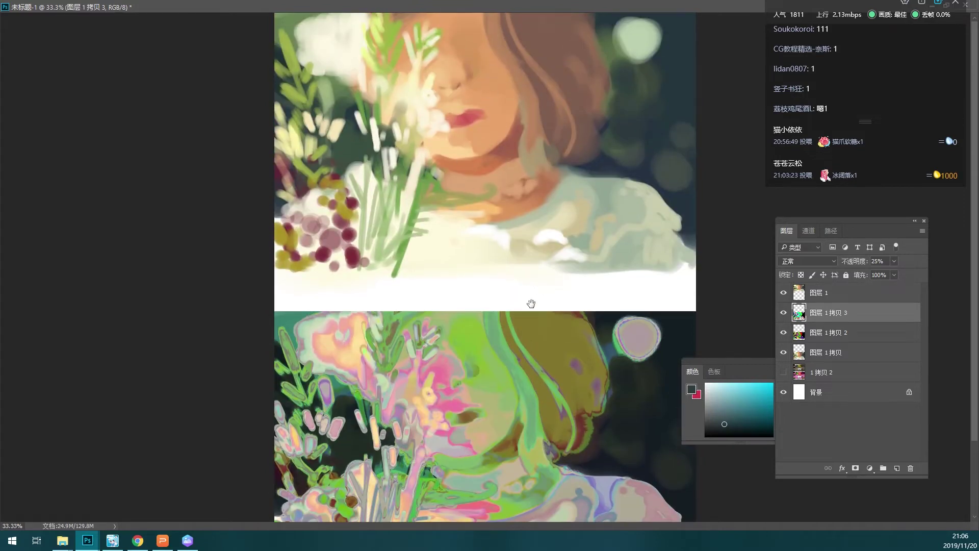
scroll(531, 303, down, 4)
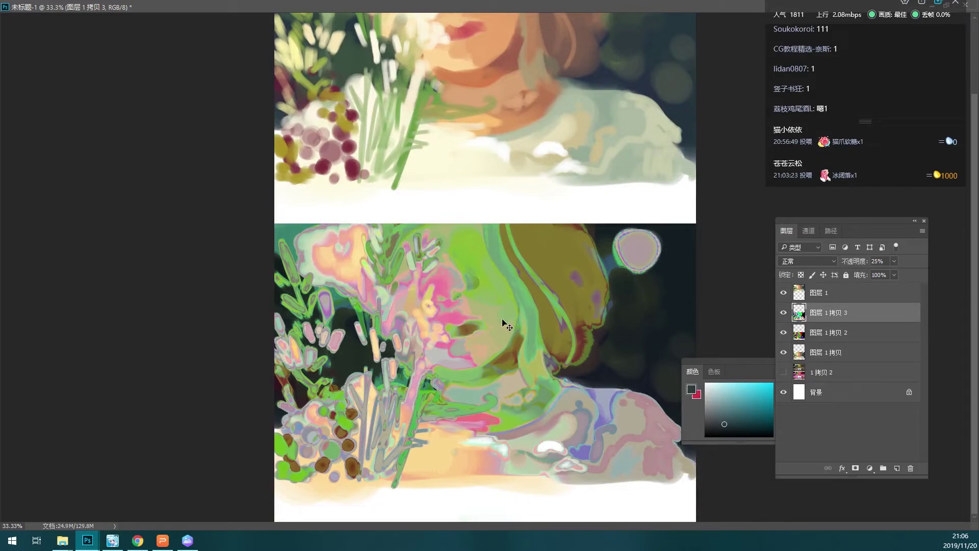
key(ctrl+j)
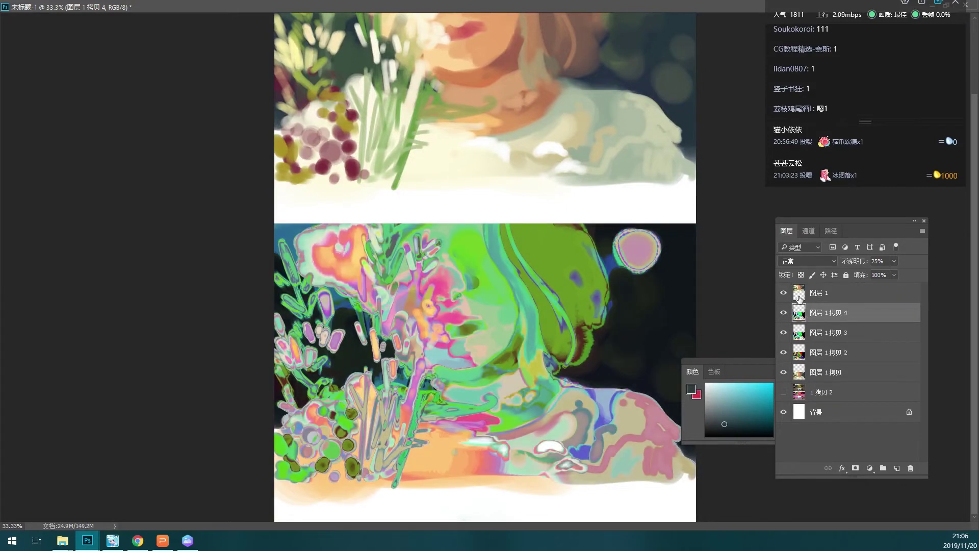
- Shift the hue of 图层 1 拷贝 4 by +105 with Hue/Saturation
key(ctrl+u)
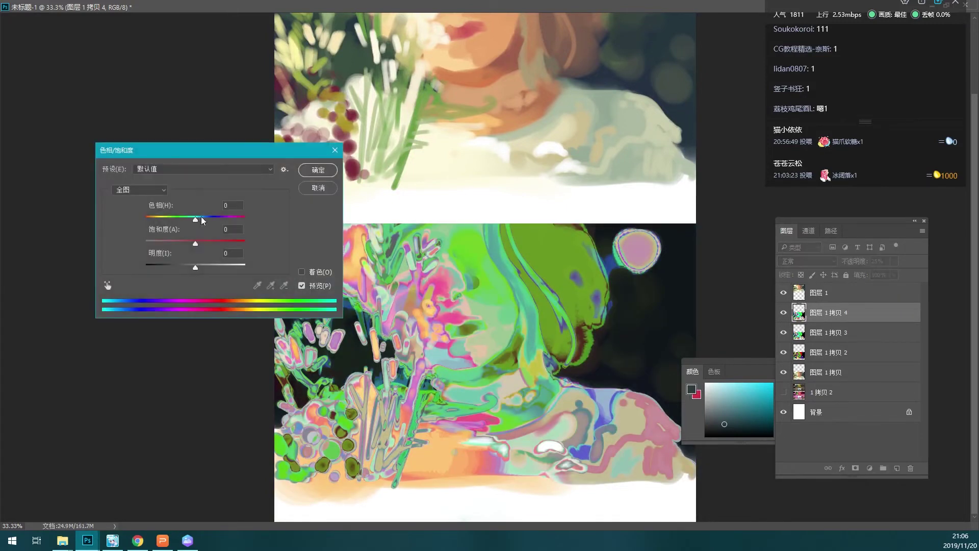
mouse_move(202, 221)
mouse_down()
mouse_move(247, 220)
mouse_move(145, 231)
mouse_move(230, 218)
mouse_up()
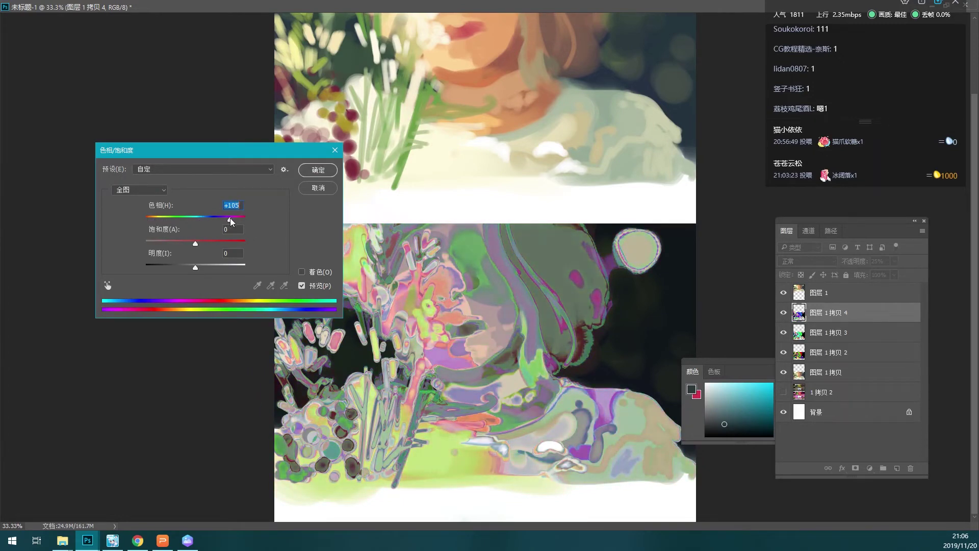
click(317, 170)
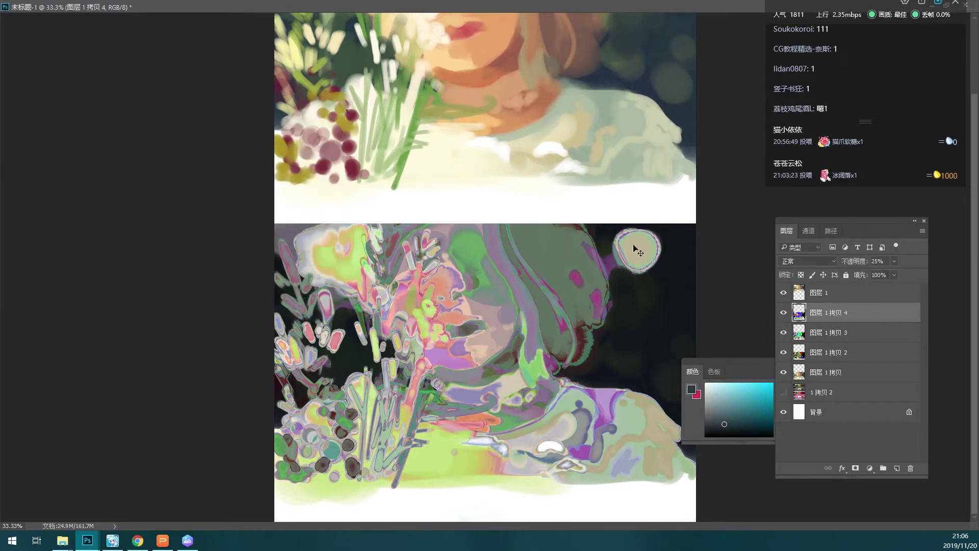
click(784, 313)
- Hide and reshow copies 2, 3 and 4 to compare against the normal painting
click(783, 313)
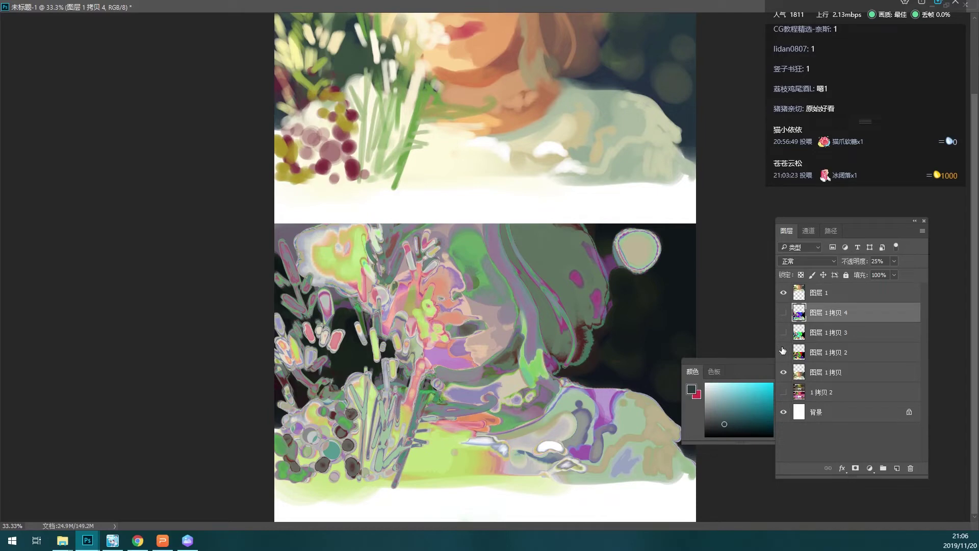
click(783, 351)
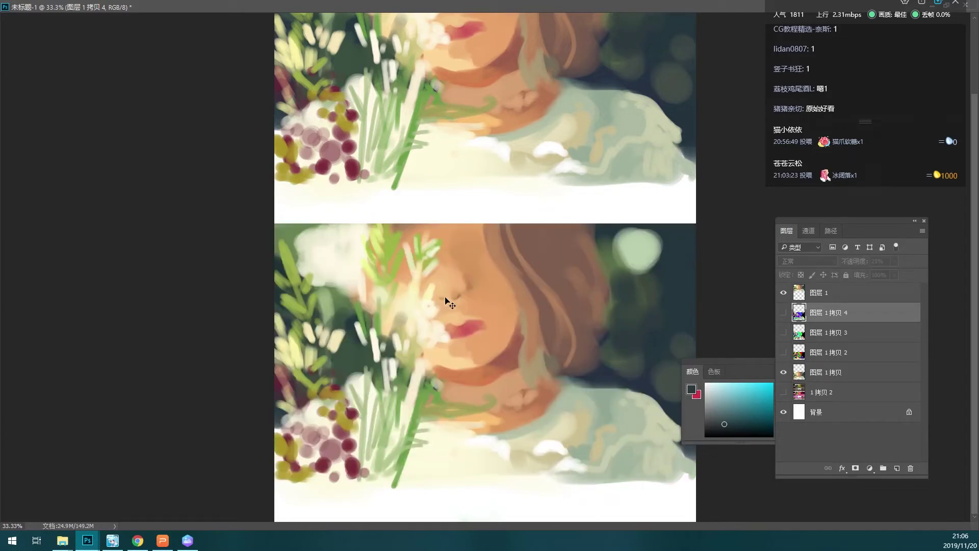
drag(784, 351, 784, 312)
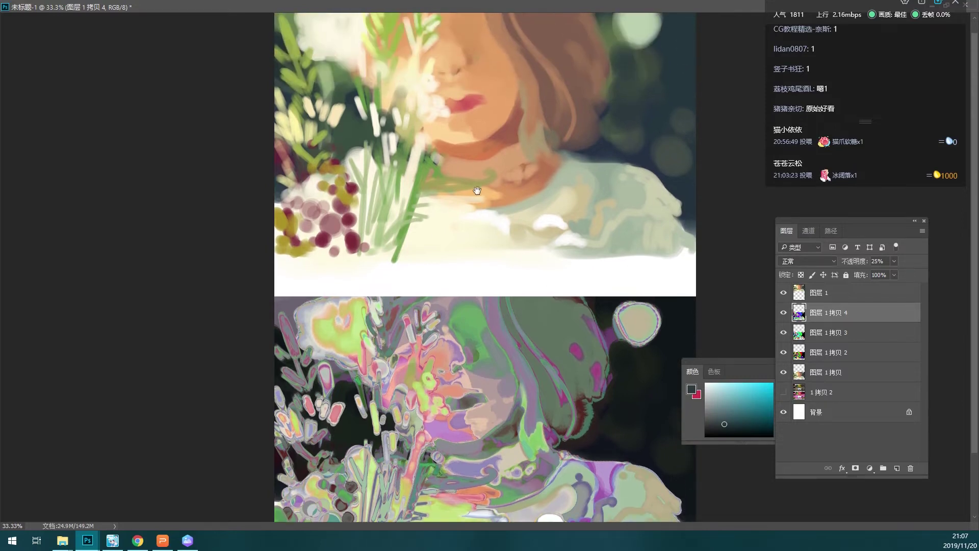
drag(481, 119, 477, 194)
drag(518, 305, 496, 205)
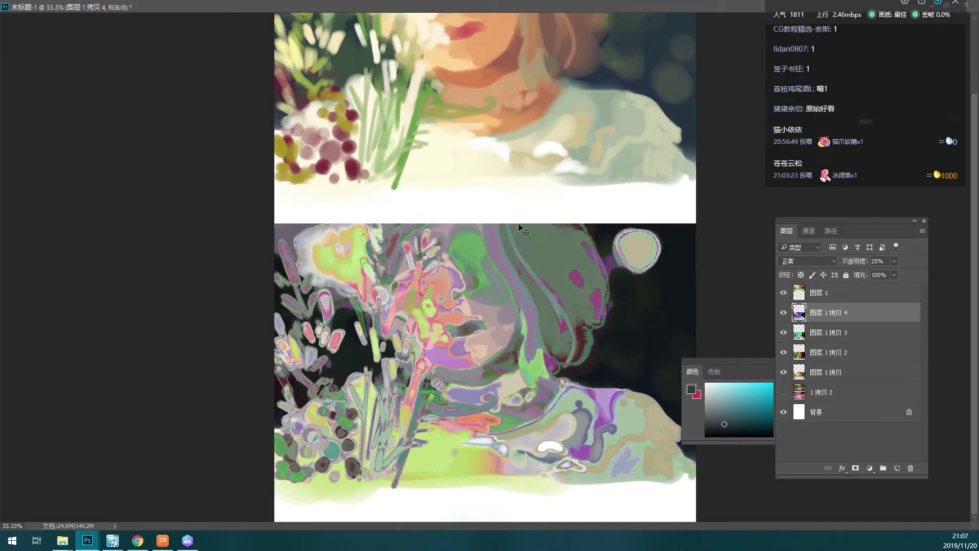
scroll(522, 220, up, 2)
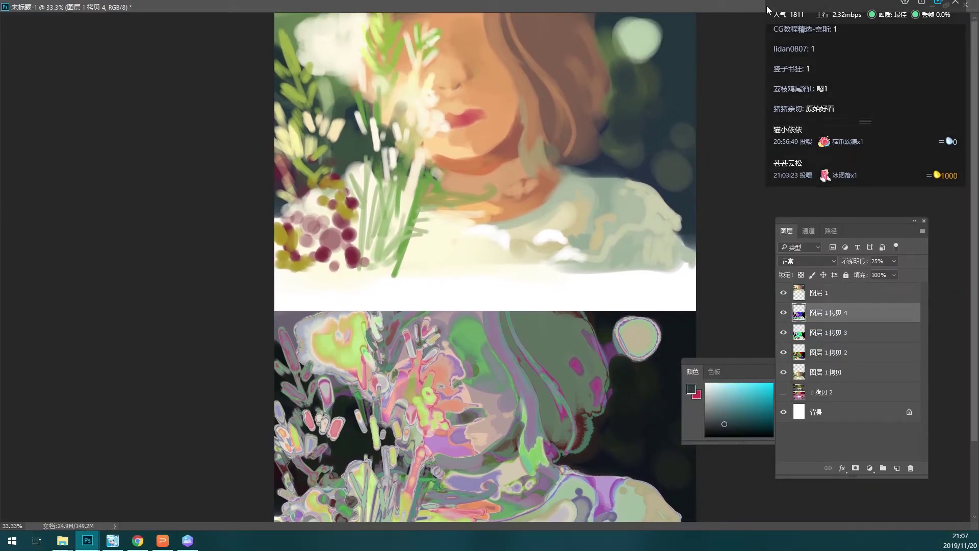
drag(833, 11, 869, 37)
- Show the reference photo and zoom out to see the whole painting
click(944, 5)
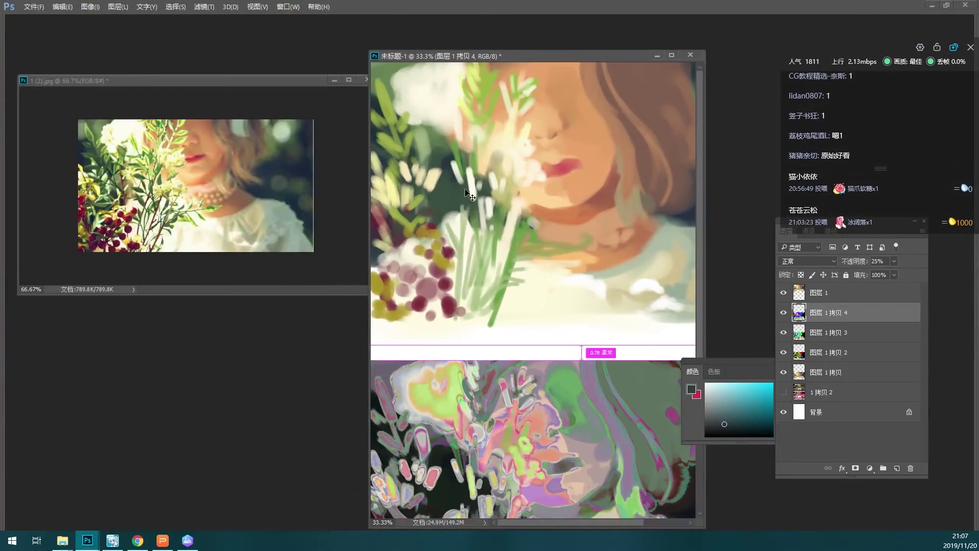
key(ctrl+minus)
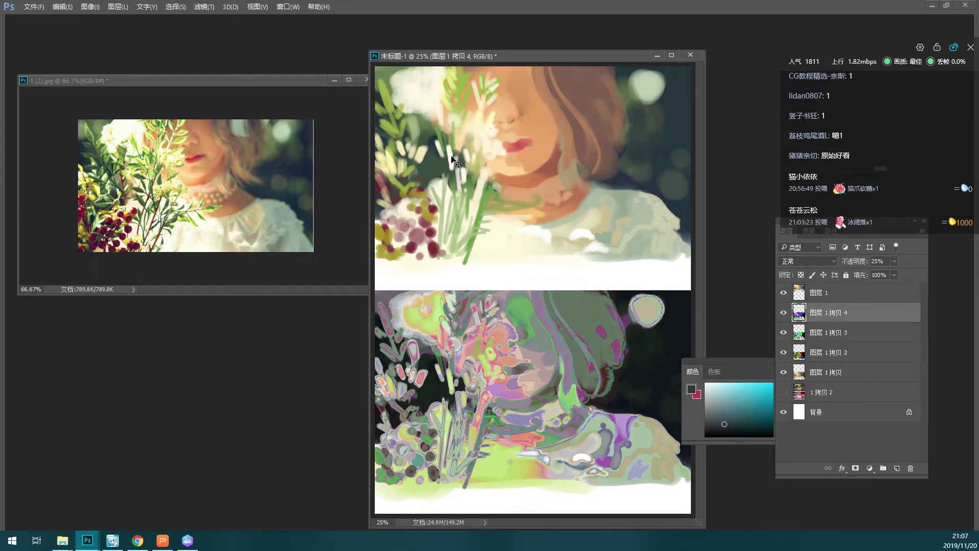
scroll(512, 334, up, 2)
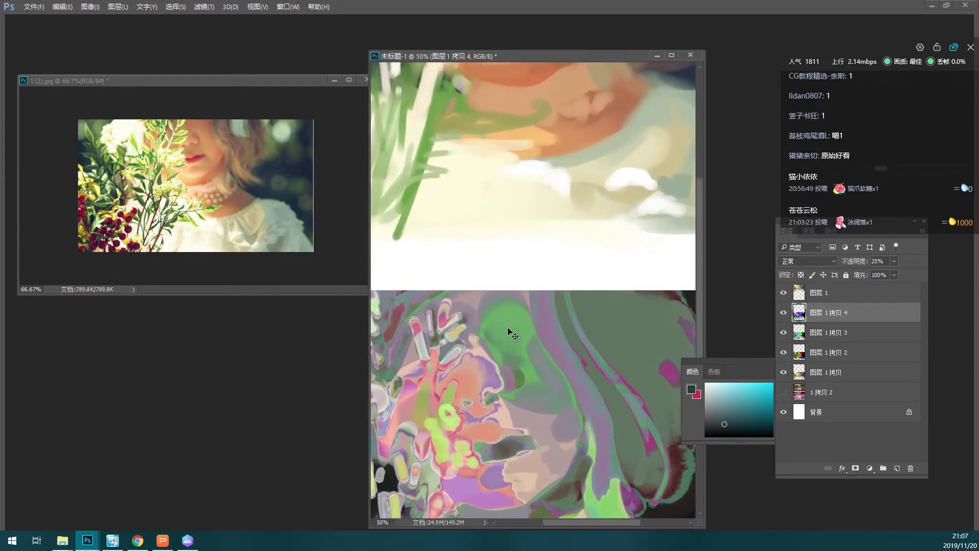
drag(512, 334, 539, 169)
scroll(538, 169, up, 3)
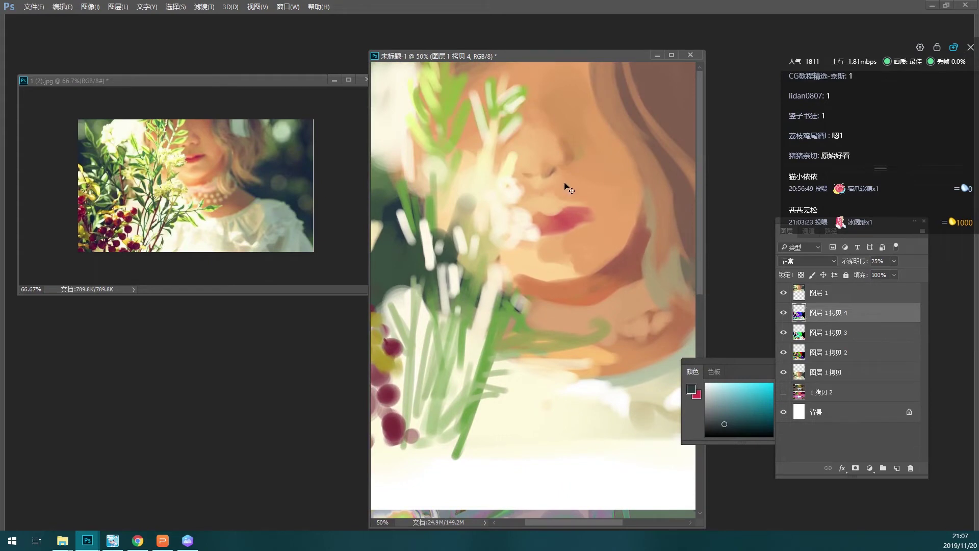
scroll(539, 153, down, 1)
scroll(538, 152, down, 1)
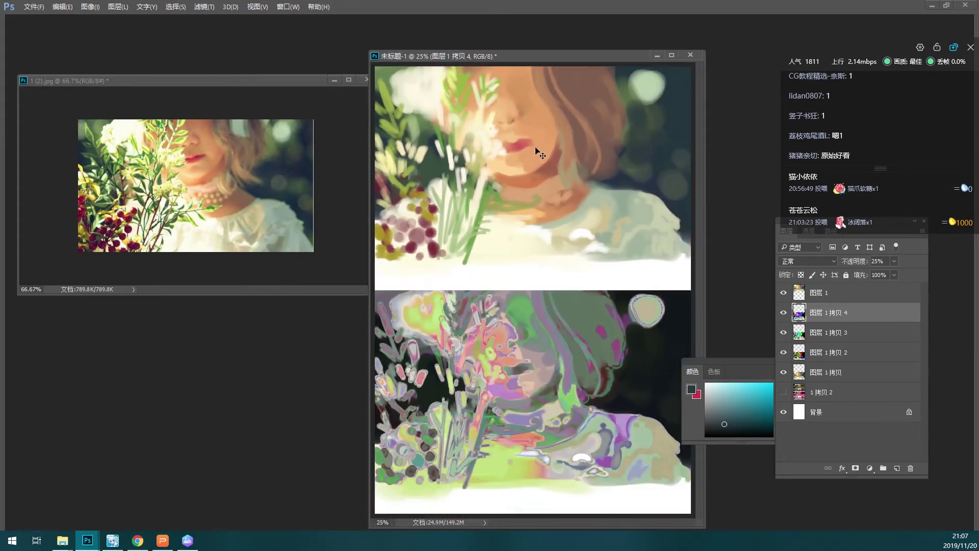
- Minimize the 1 (2).jpg reference photo, restore it, and move it further left
click(332, 81)
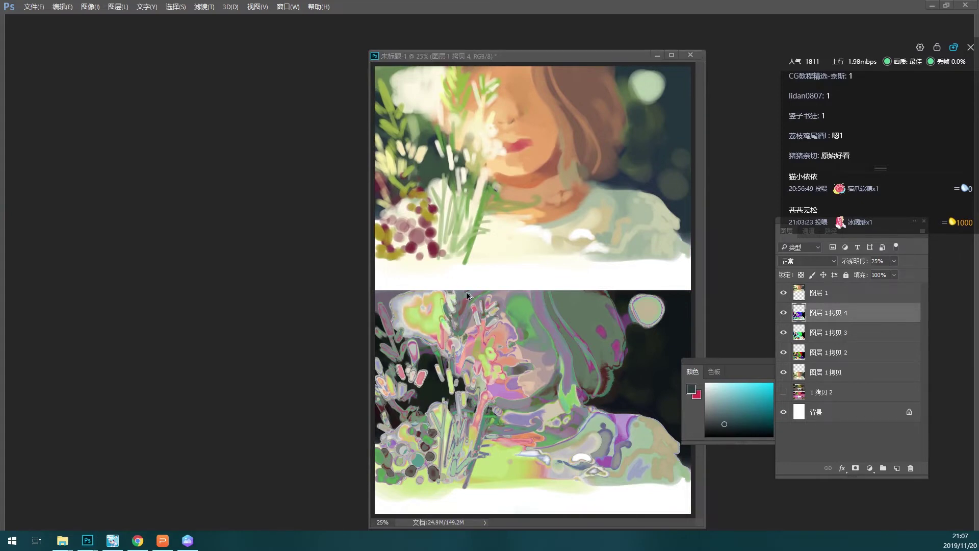
key(ctrl+Tab)
key(ctrl+Tab)
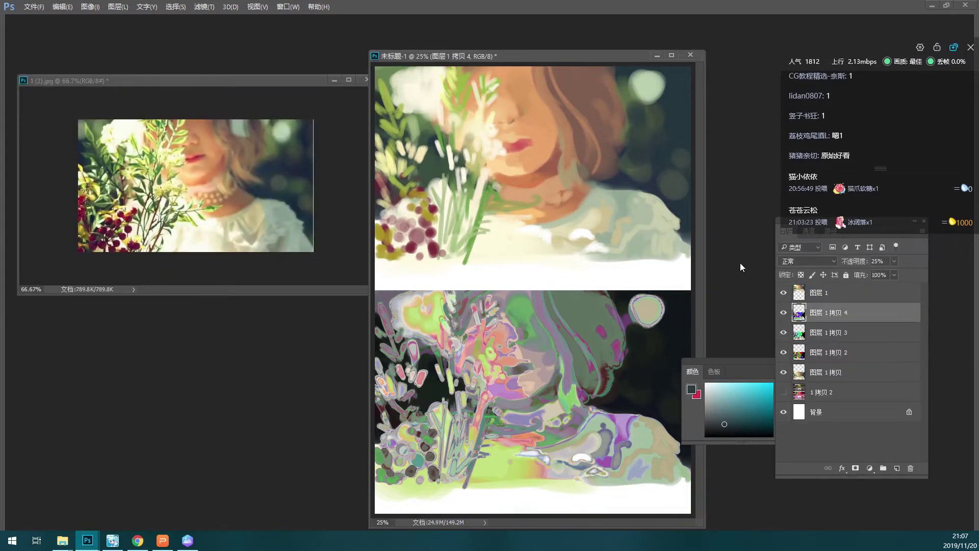
mouse_move(288, 78)
mouse_down()
mouse_move(204, 66)
mouse_move(234, 65)
mouse_up()
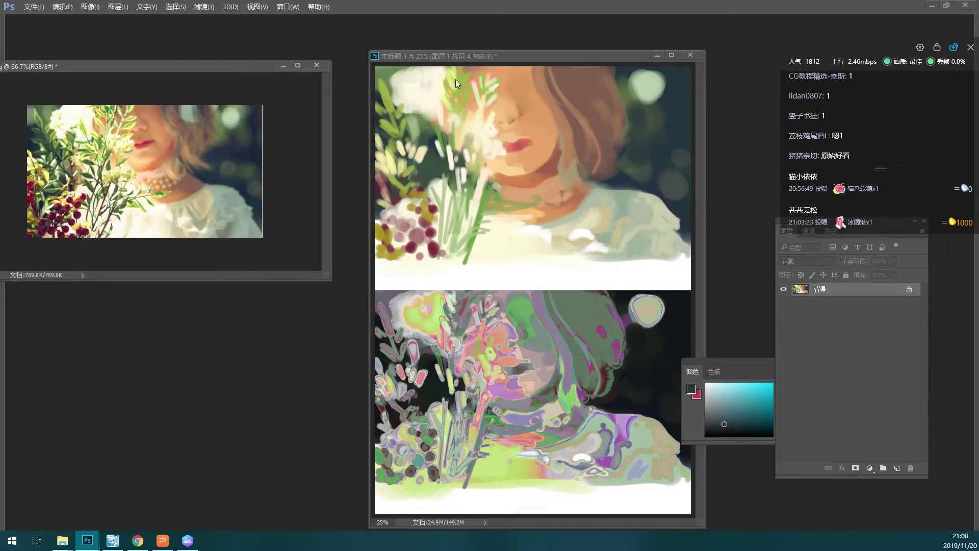
- Compare 图层 1 拷贝 4 on and off and lower its opacity to 10%
drag(472, 56, 418, 23)
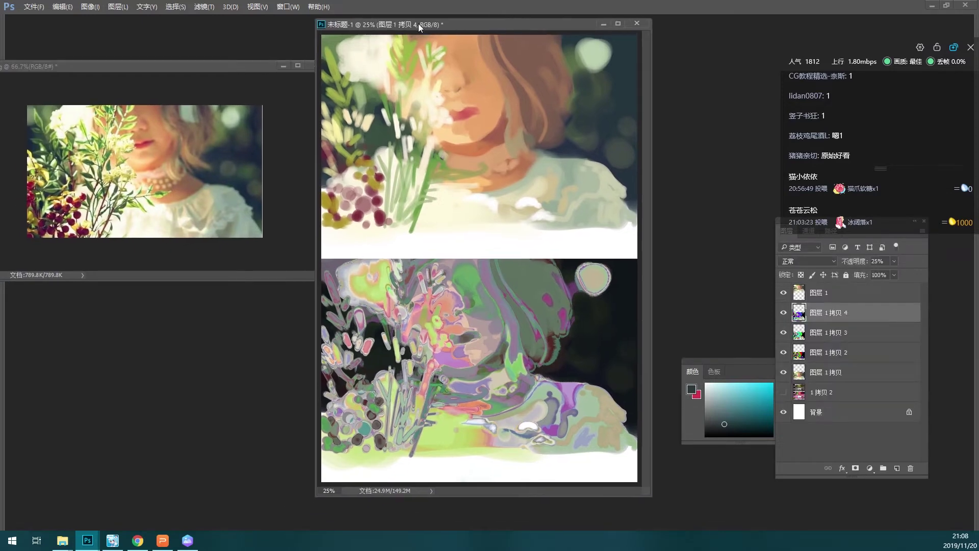
click(783, 312)
click(783, 312)
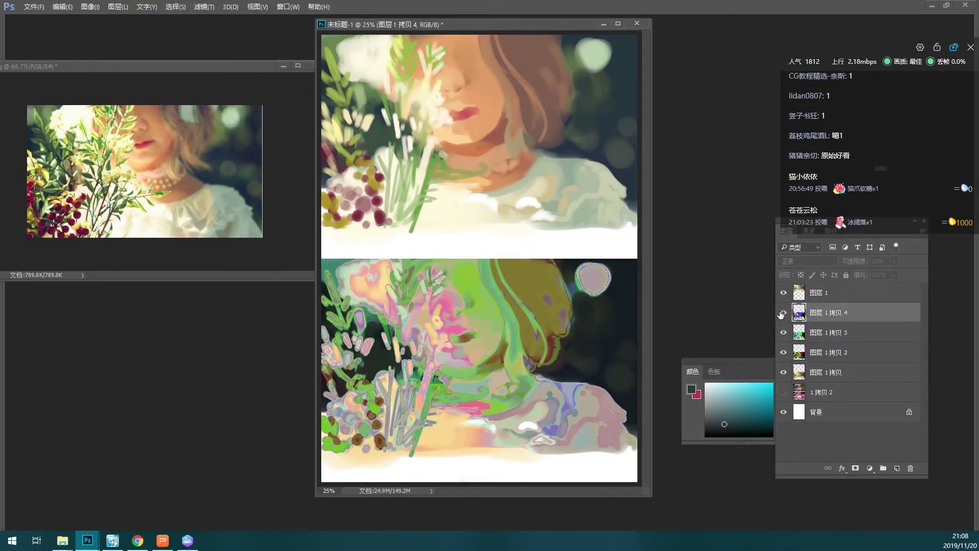
click(783, 312)
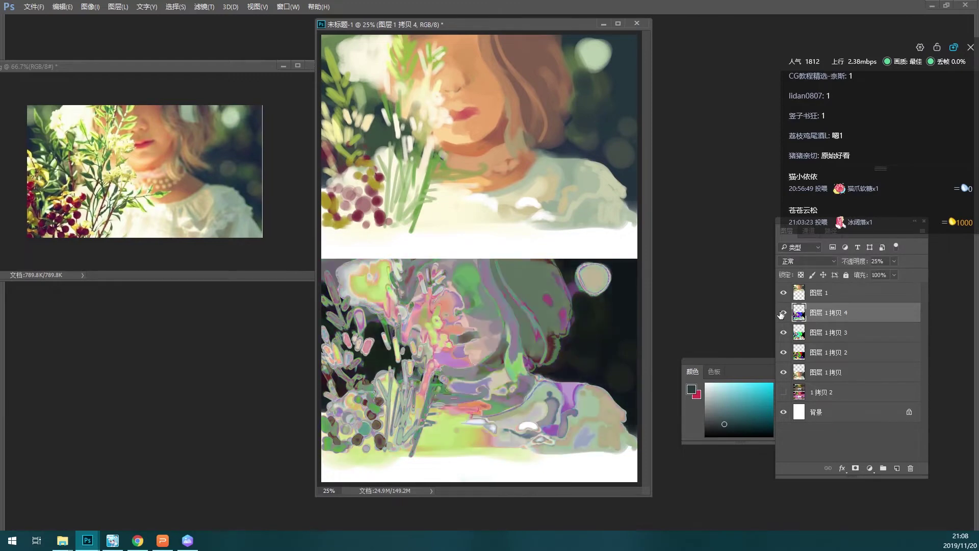
click(783, 312)
click(782, 313)
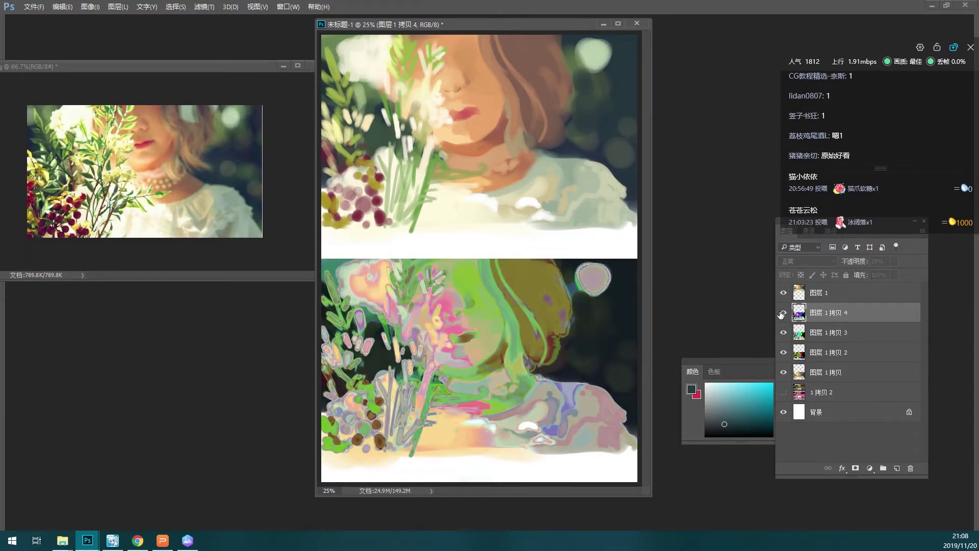
key(1)
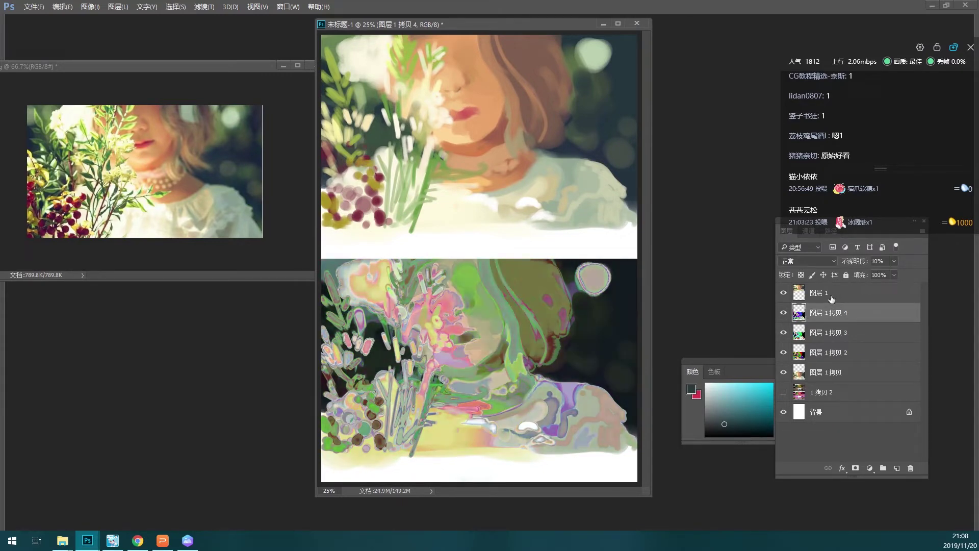
click(782, 312)
- Delete 图层 1 拷贝 4, then select copies 3, 2 and 1 and merge them
key(Delete)
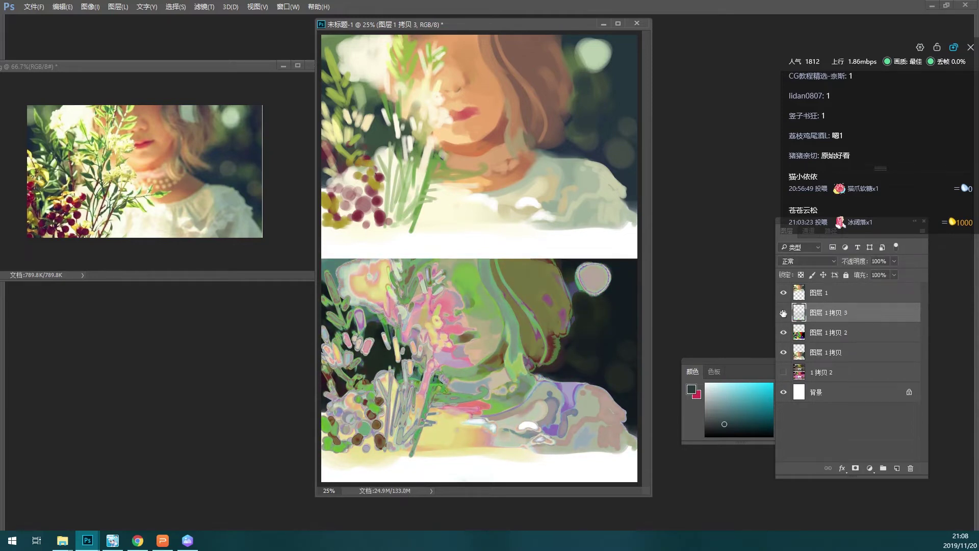
click(783, 313)
click(788, 316)
click(787, 316)
ctrl+click(826, 336)
ctrl+click(834, 356)
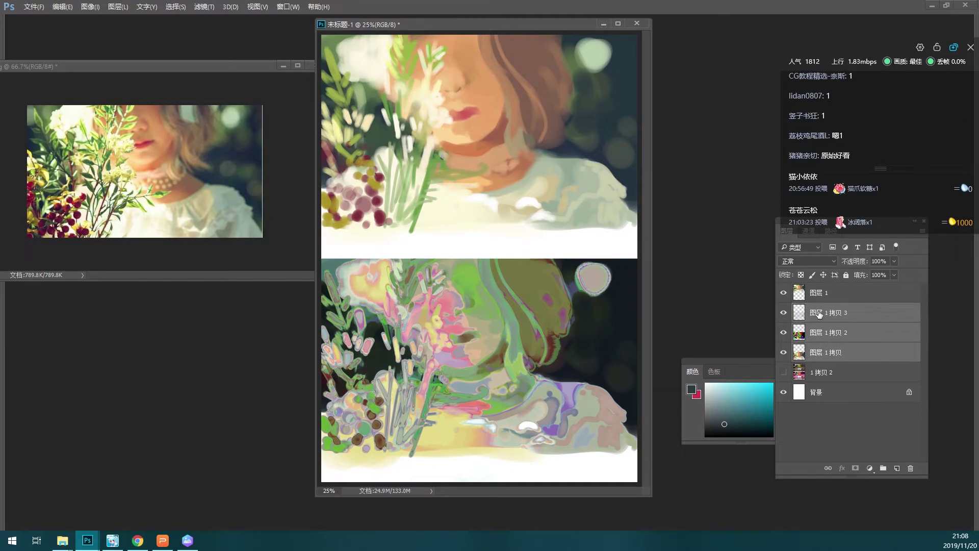
key(ctrl+e)
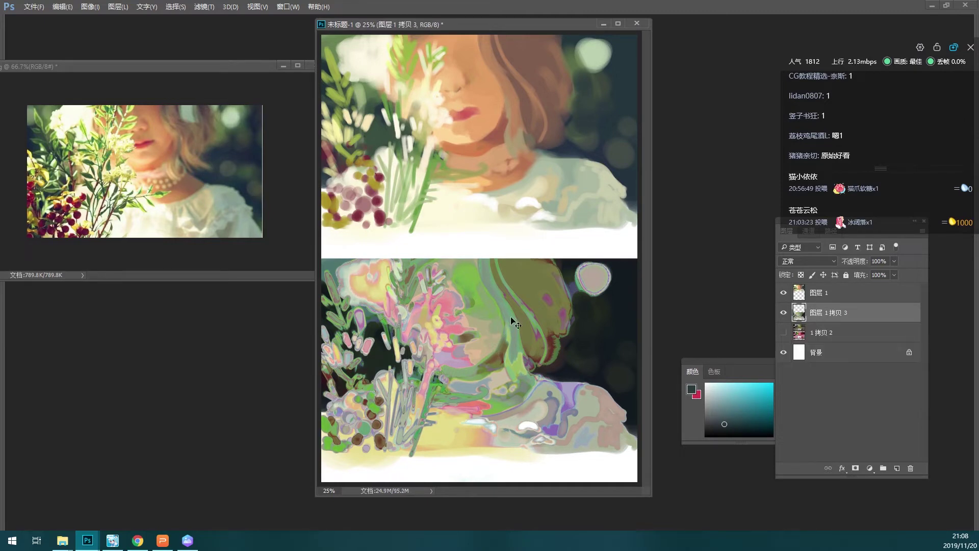
- Widen the document window, shrink the brush, and sample greens from the bouquet
drag(652, 311, 700, 309)
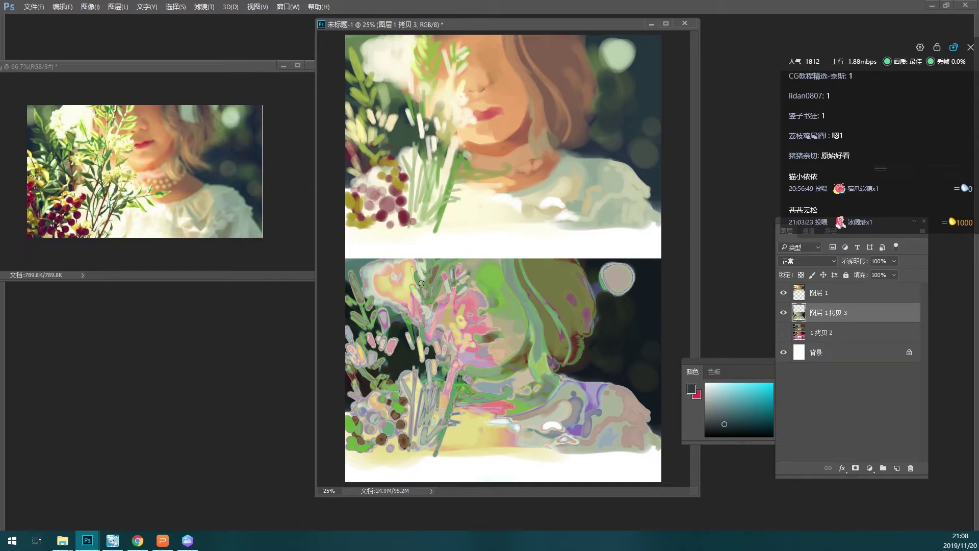
key(bracketleft)
alt+click(448, 270)
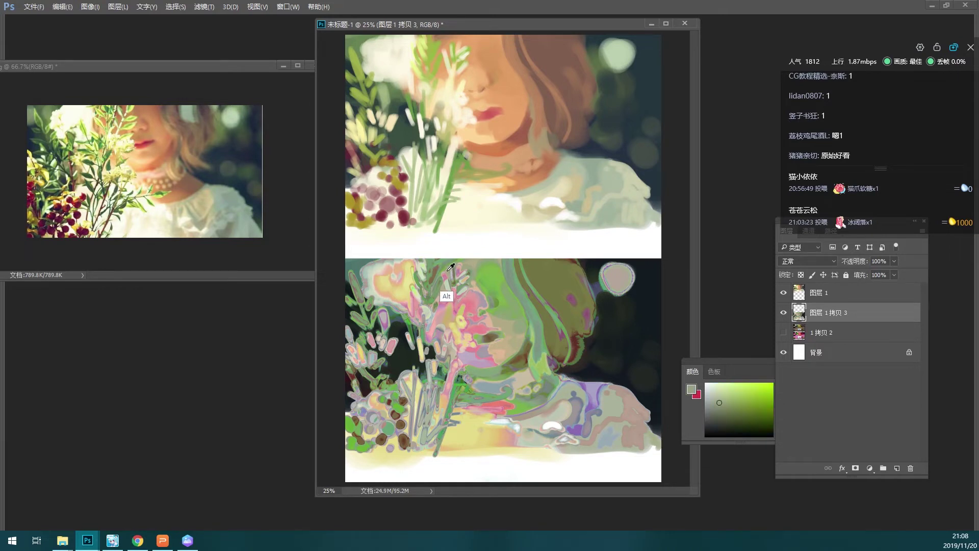
alt+click(451, 279)
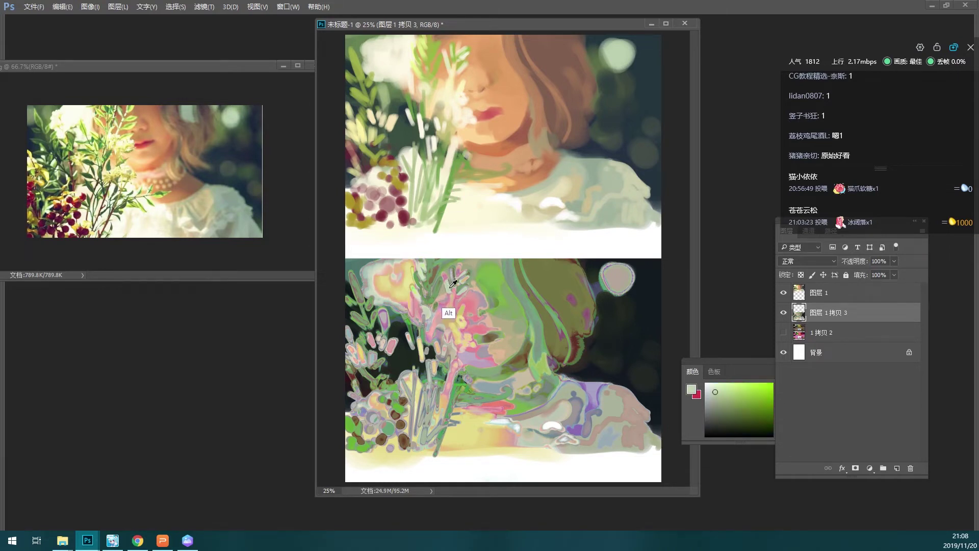
alt+click(459, 291)
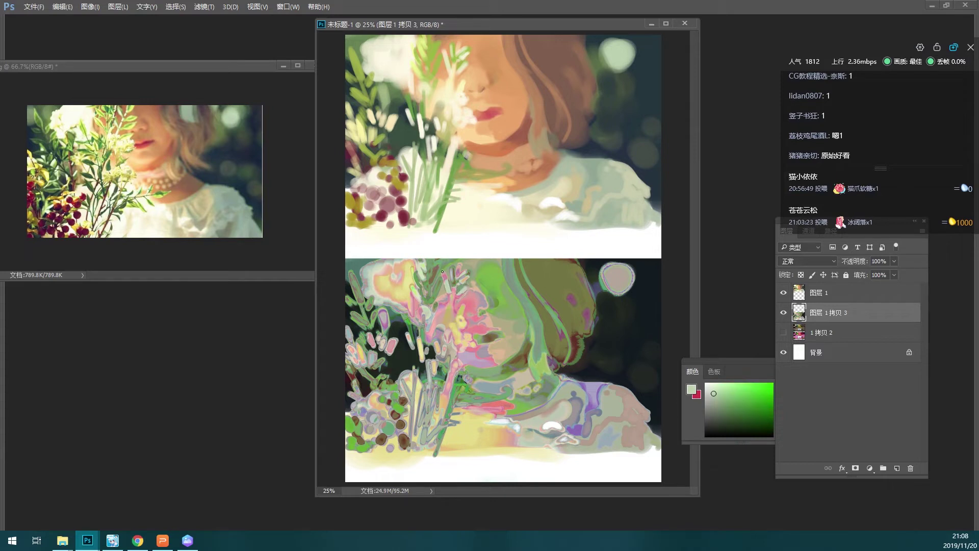
alt+click(448, 307)
- Sample light yellow and grey-green tones from the painting, ending on a pale yellow
key(alt)
alt+click(463, 324)
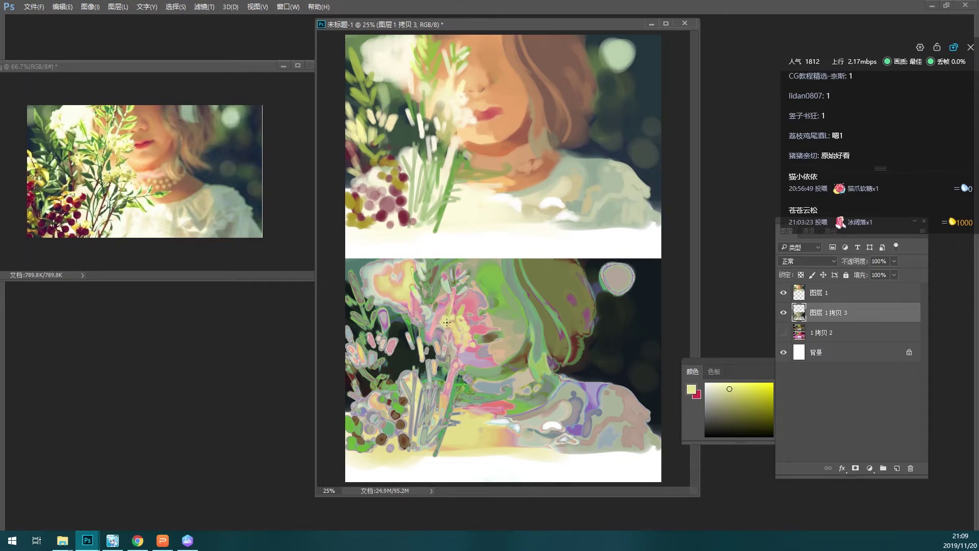
alt+click(458, 303)
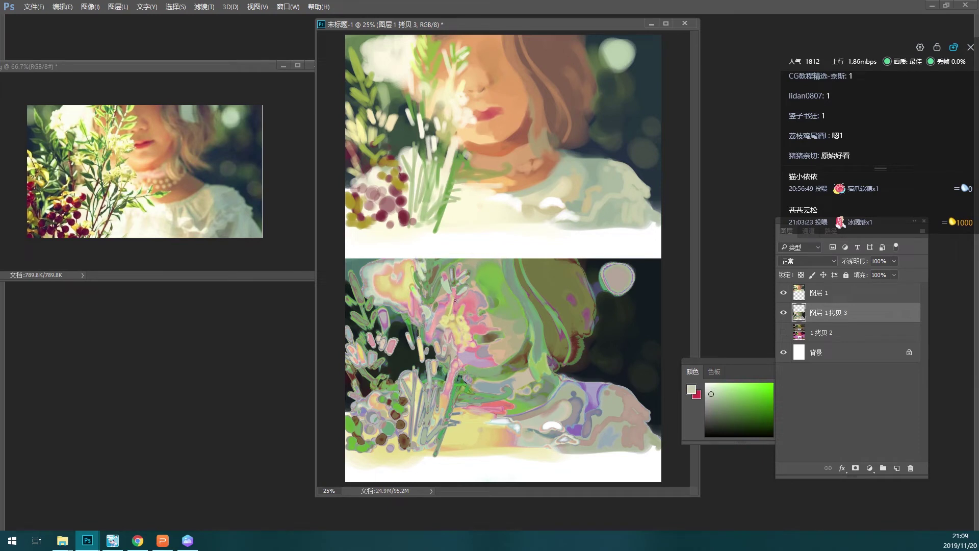
alt+click(447, 288)
alt+click(448, 276)
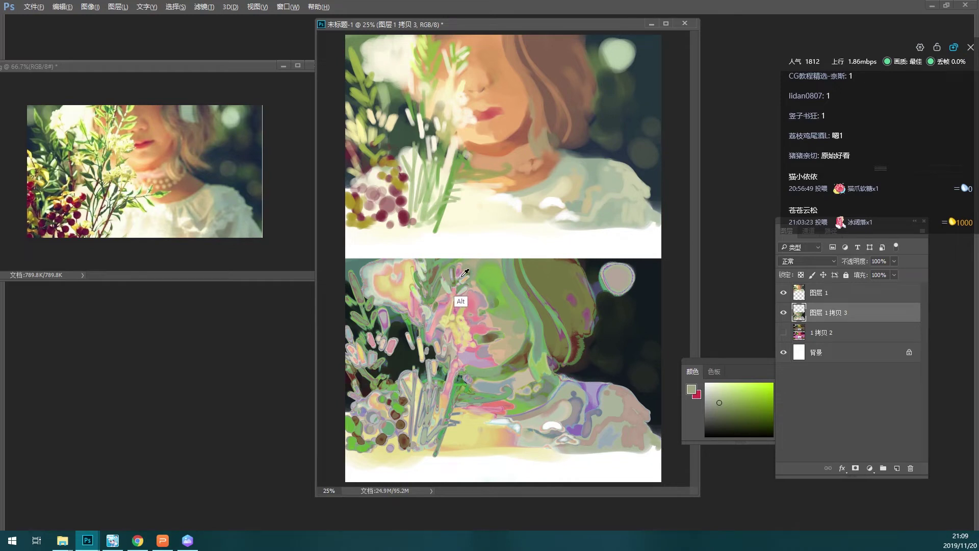
alt+click(461, 274)
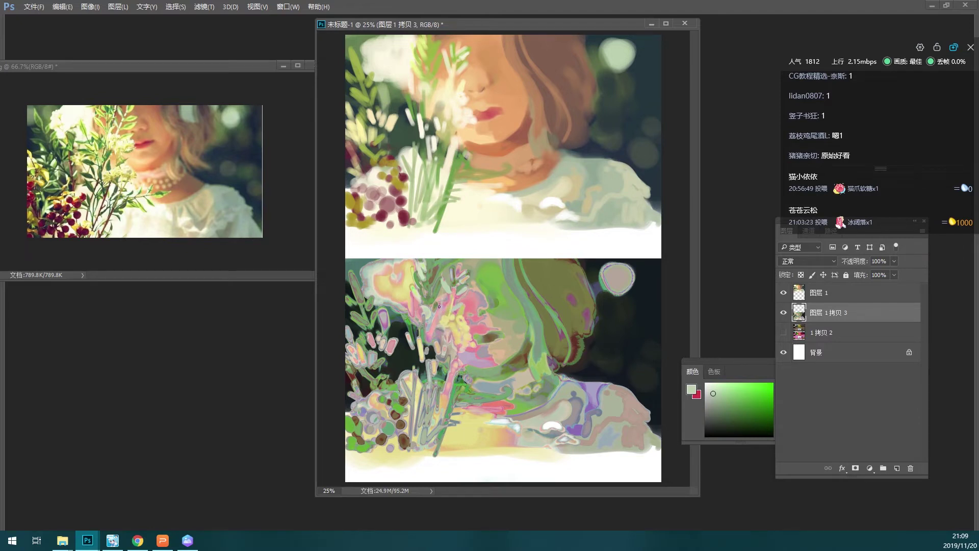
alt+click(441, 286)
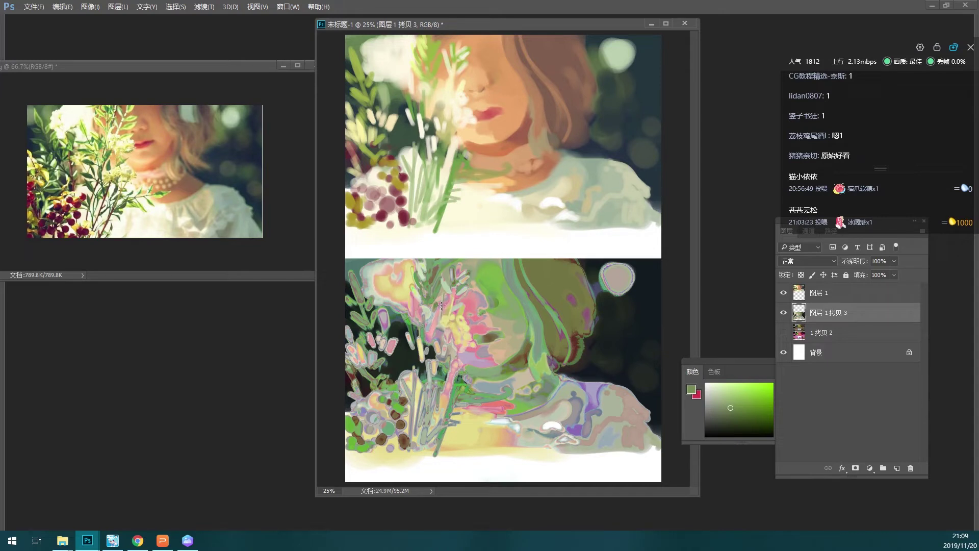
alt+click(439, 344)
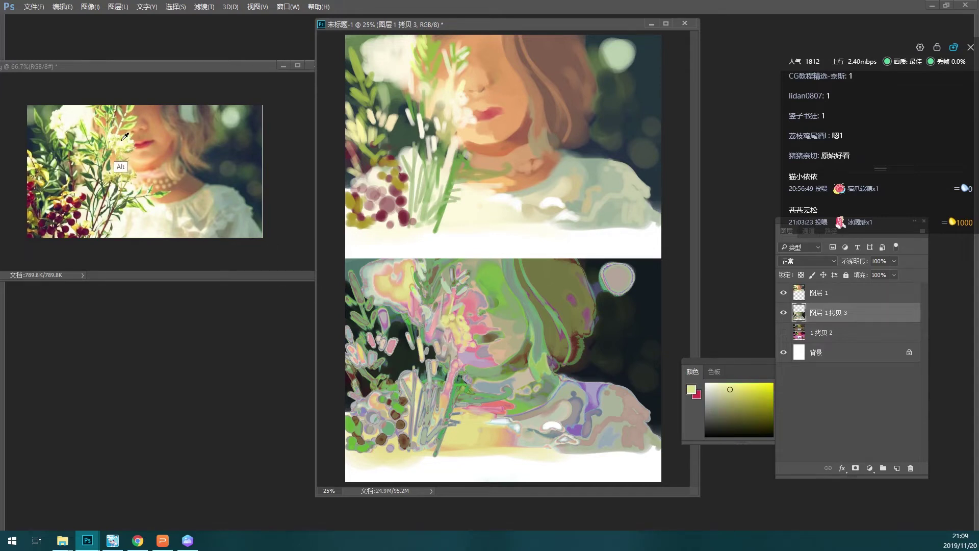
right_click(442, 319)
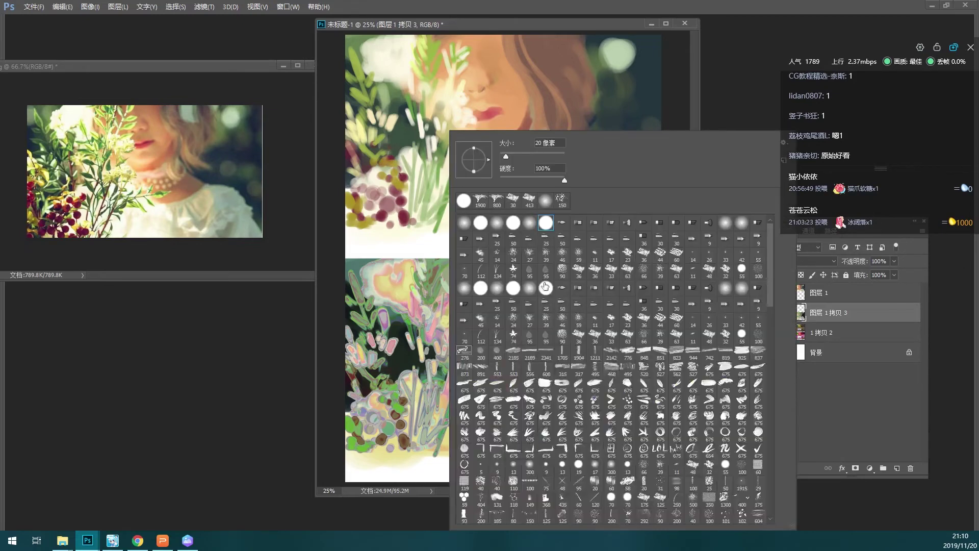
click(699, 106)
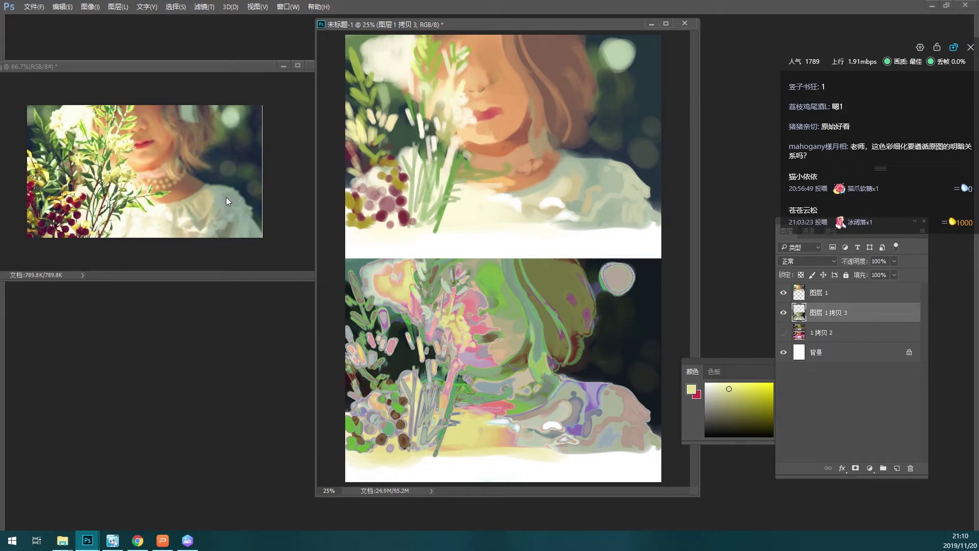
- Sample grey-green, purple, near-white and green colours, then switch to the reference photo
alt+click(218, 215)
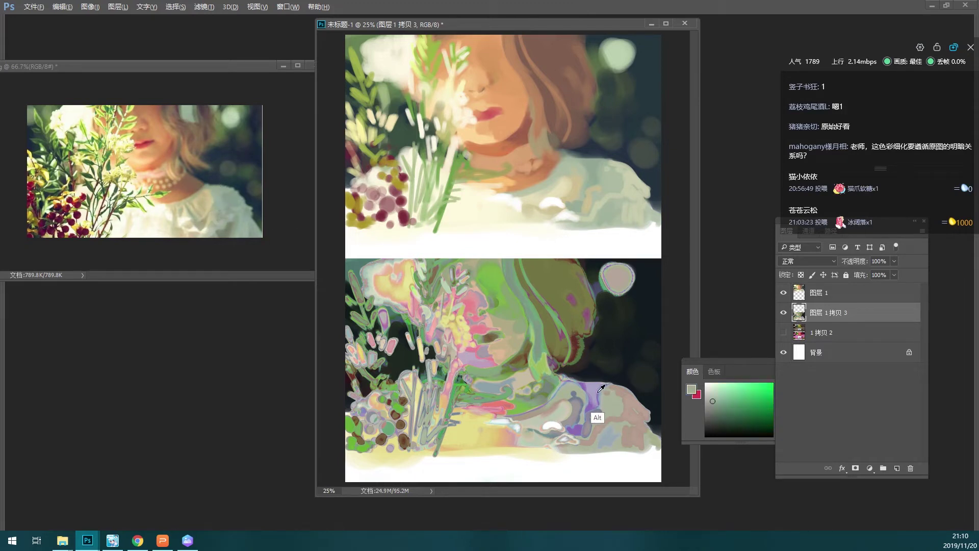
alt+click(597, 392)
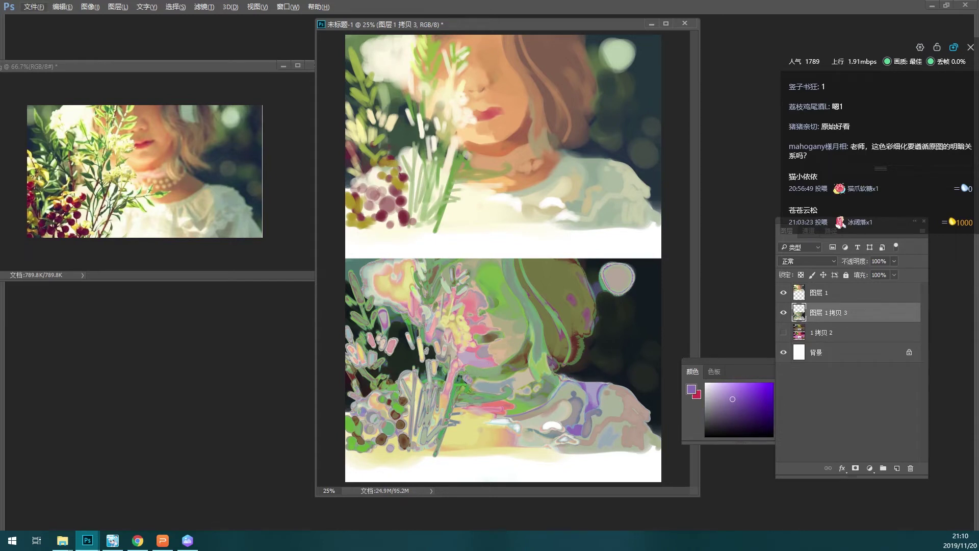
alt+click(499, 418)
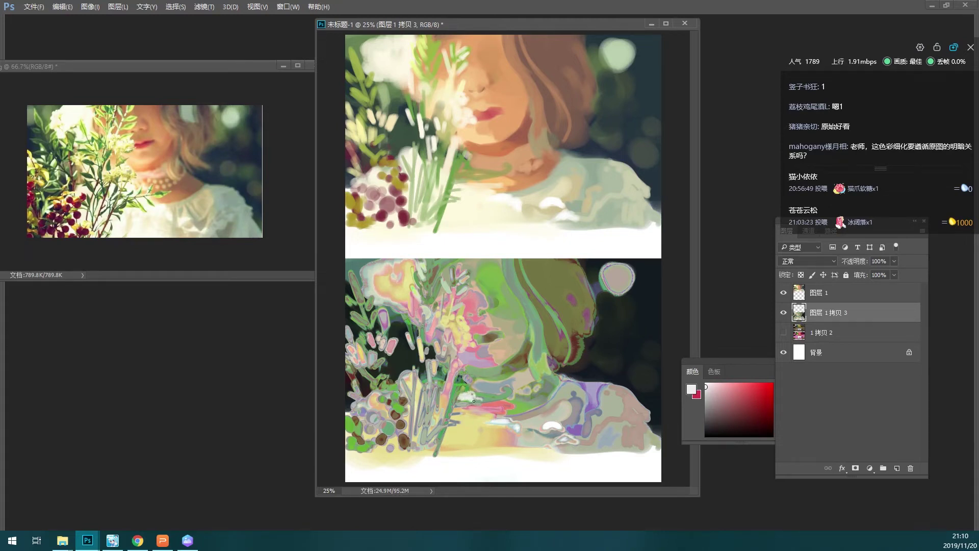
alt+click(472, 400)
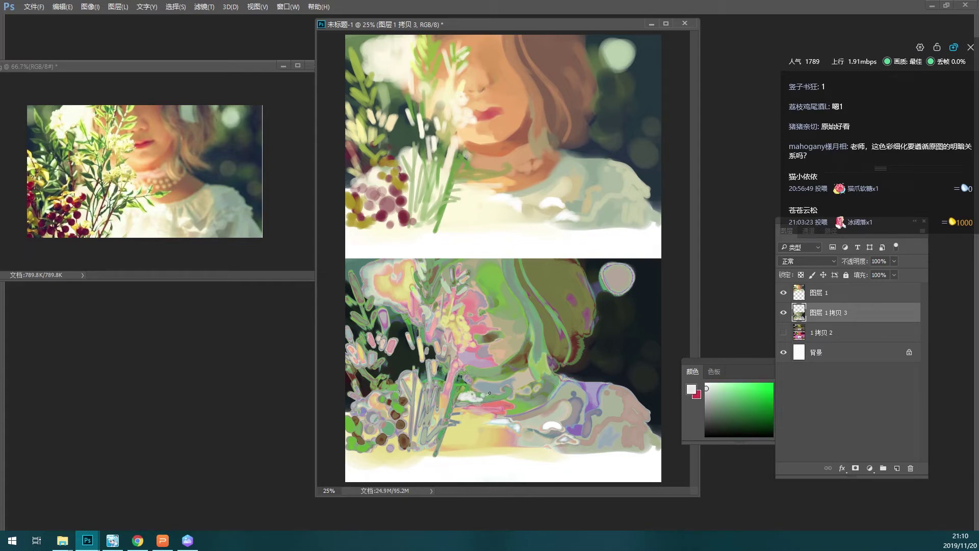
click(176, 170)
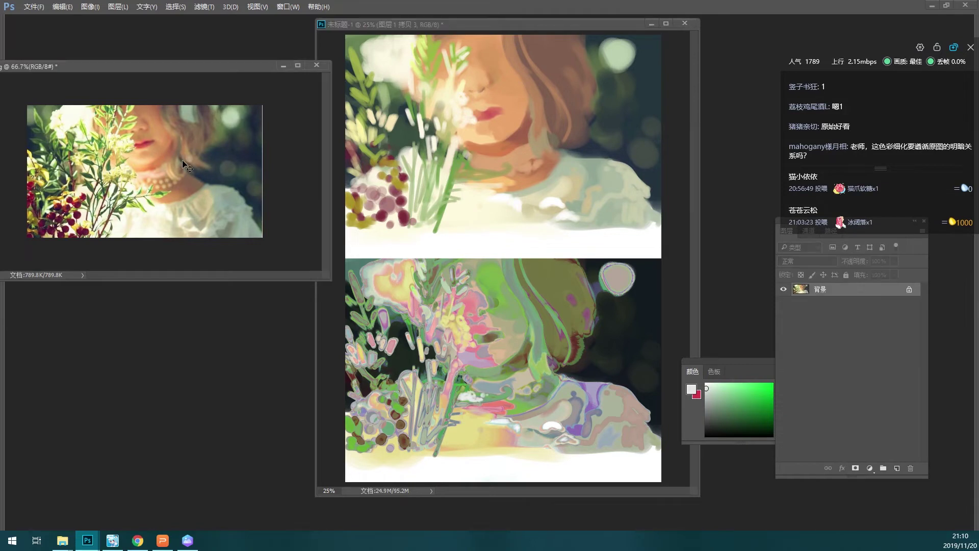
key(ctrl+shift+u)
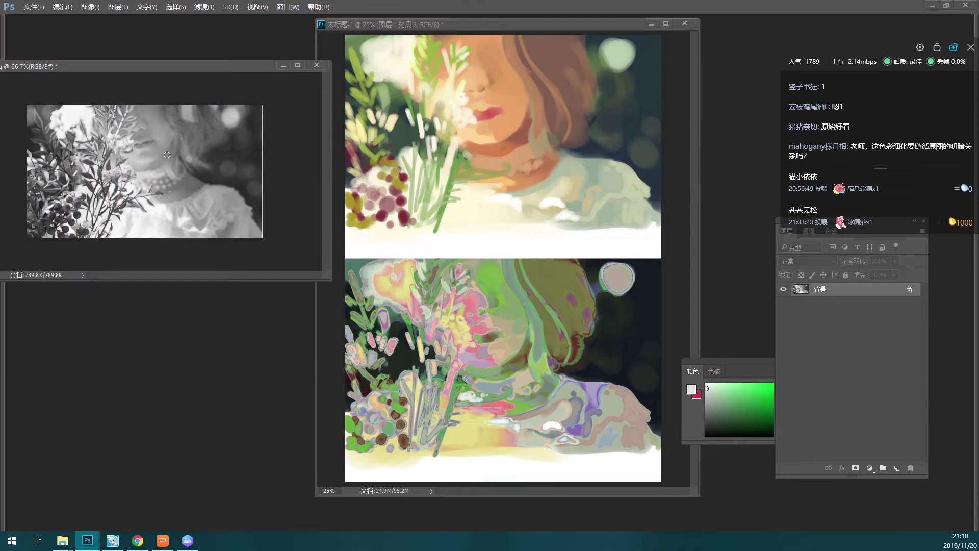
key(ctrl)
key(ctrl+z)
key(ctrl+z)
key(ctrl+z)
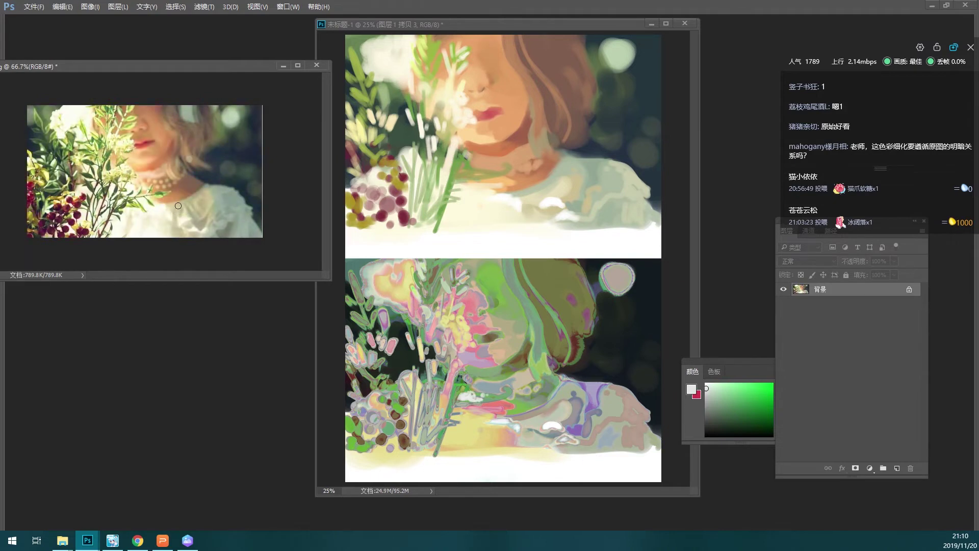
key(alt)
alt+click(404, 280)
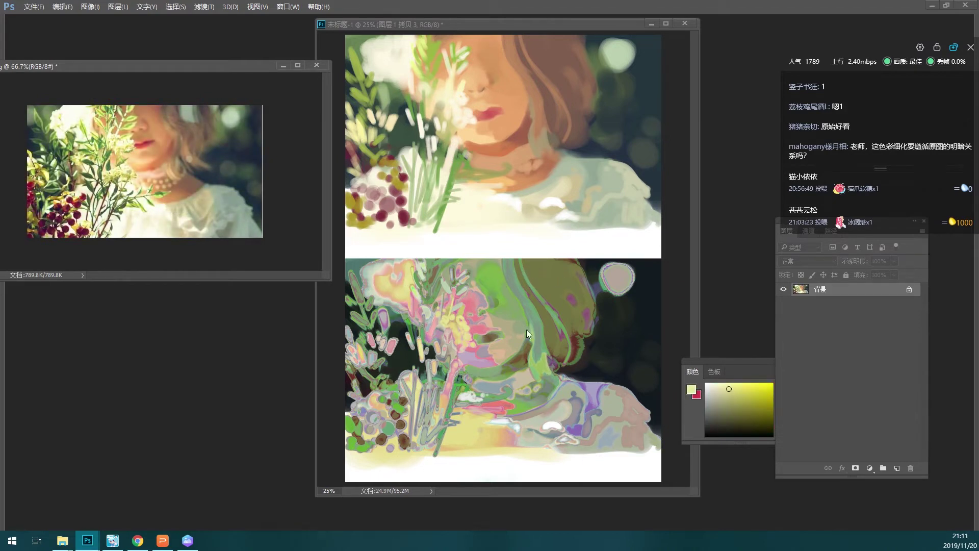
- Sample pinks, tan and green from the portrait, settling on a dark background teal
alt+click(498, 356)
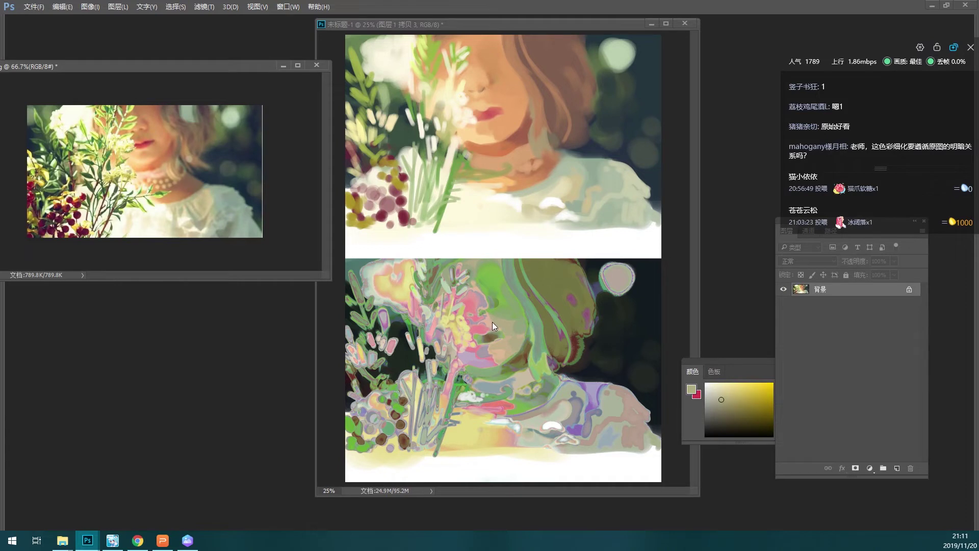
key(alt)
alt+click(475, 318)
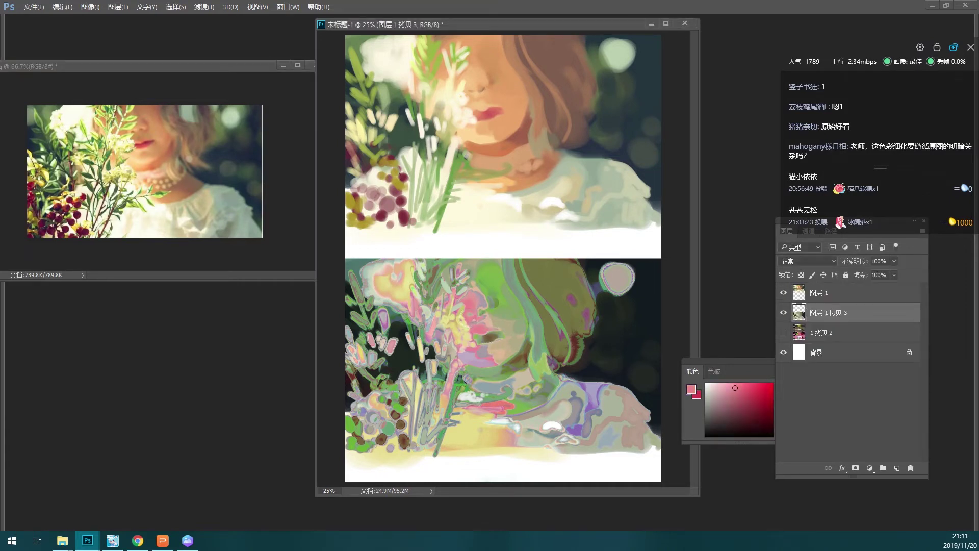
alt+click(488, 319)
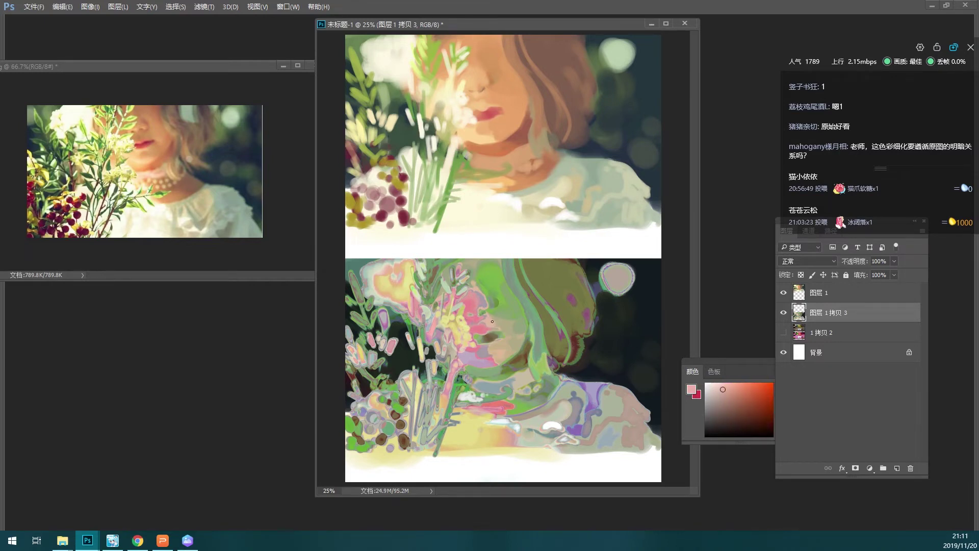
alt+click(501, 326)
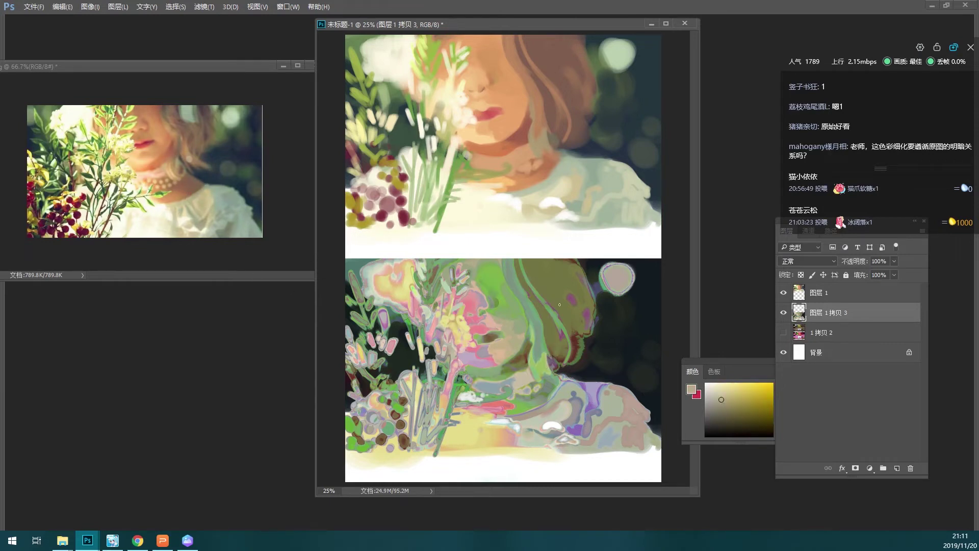
alt+click(544, 363)
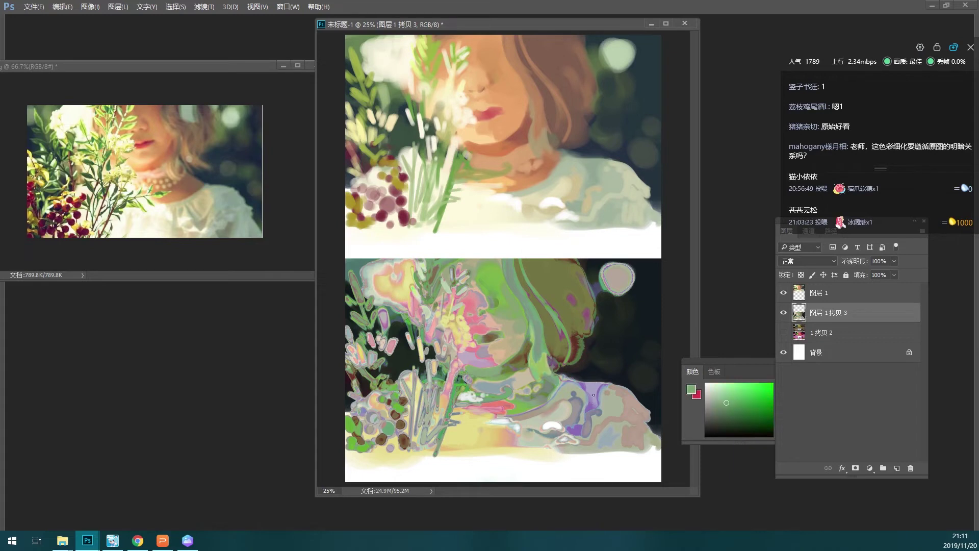
alt+click(578, 378)
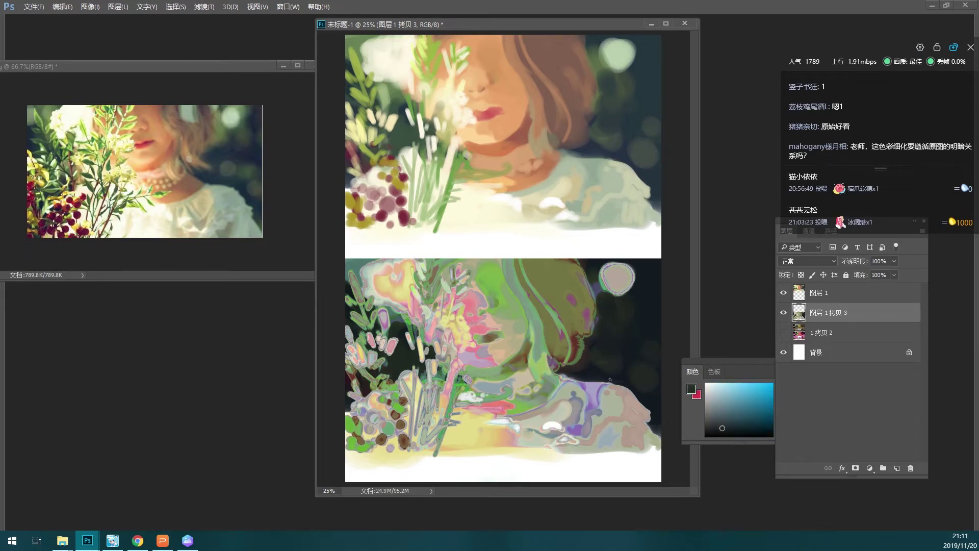
- Paint dark teal strokes along the light shoulder edge at lower right
drag(602, 377, 643, 403)
alt+click(635, 416)
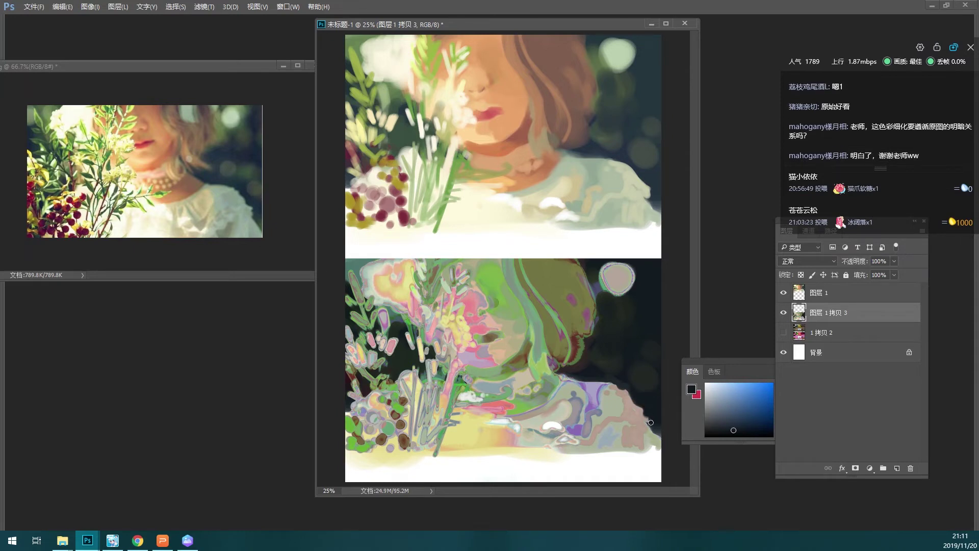
mouse_move(650, 422)
mouse_down()
mouse_move(662, 450)
mouse_move(653, 429)
mouse_up()
- Sample greyish pink, brown, teal and near-black, ending on a light green from the leaves
alt+click(648, 442)
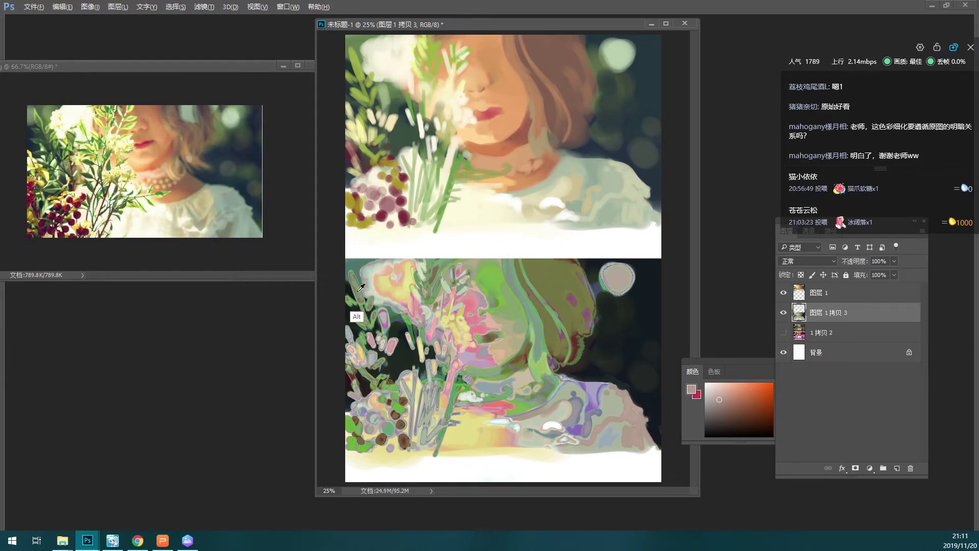
alt+click(357, 311)
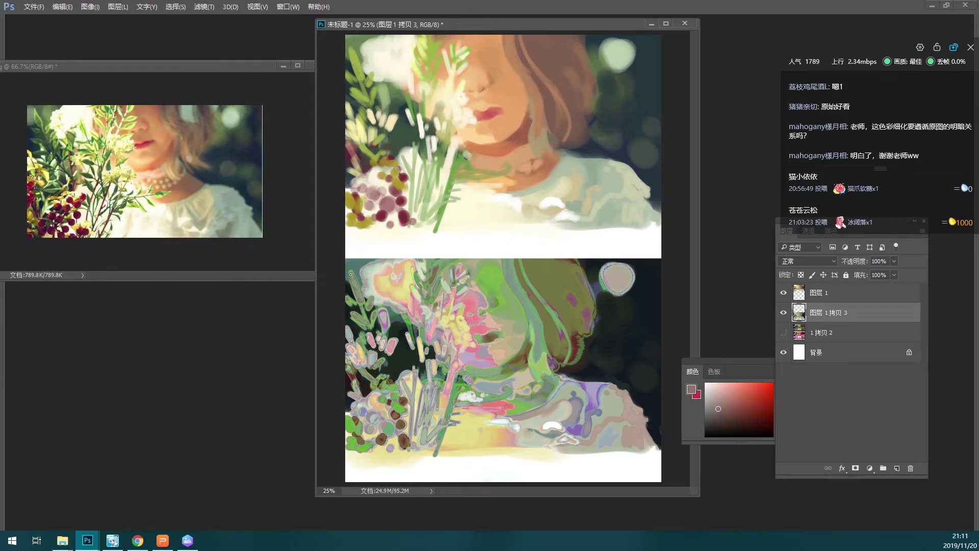
alt+click(350, 276)
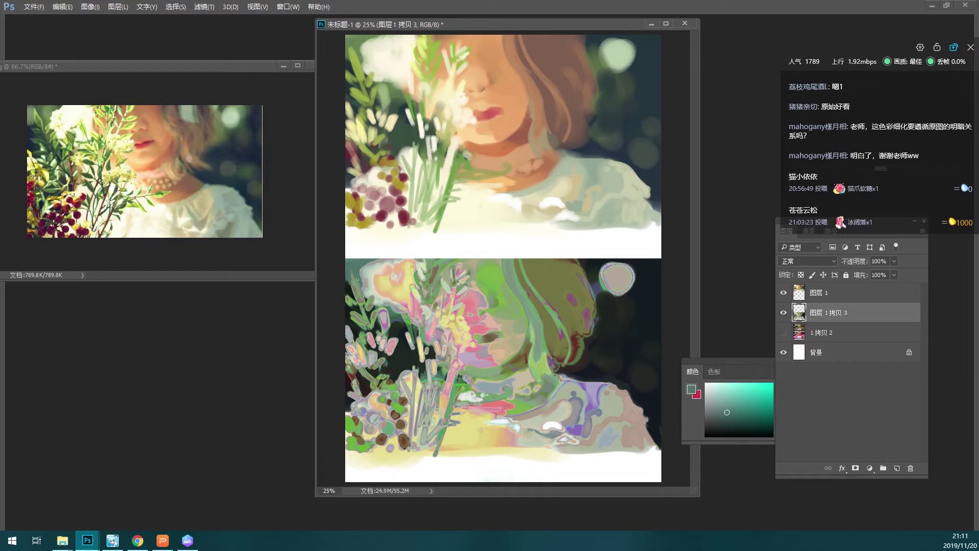
alt+click(349, 286)
alt+click(365, 304)
alt+click(367, 308)
alt+click(359, 306)
alt+click(360, 313)
alt+click(380, 320)
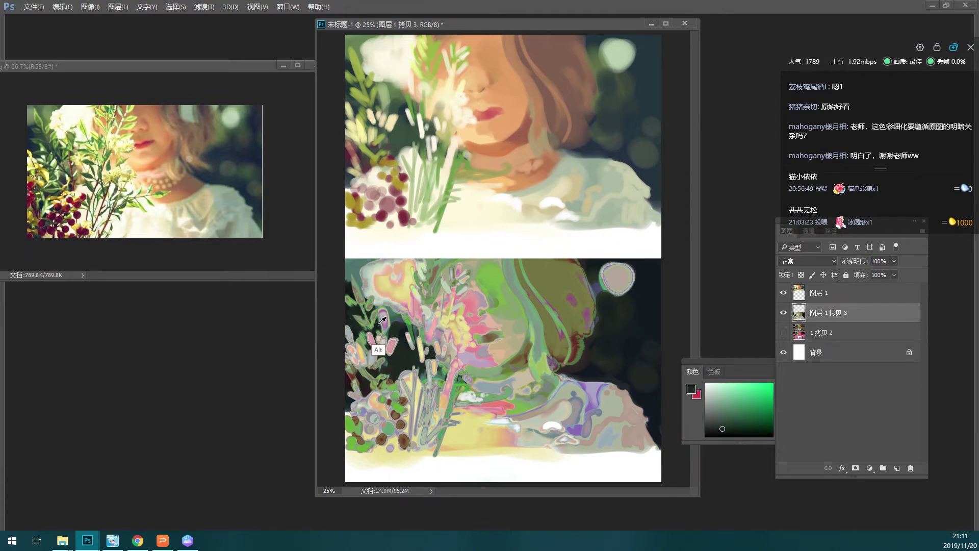
alt+click(375, 328)
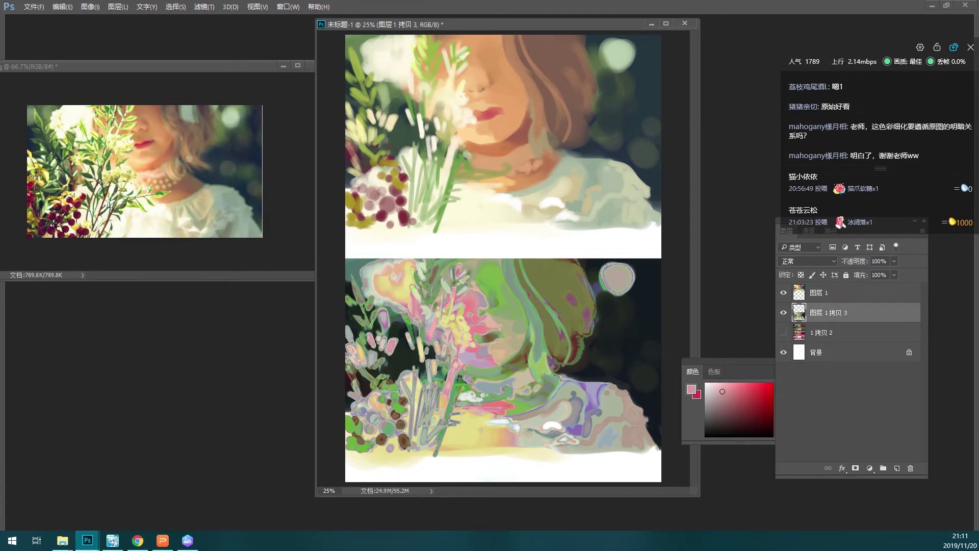
alt+click(369, 323)
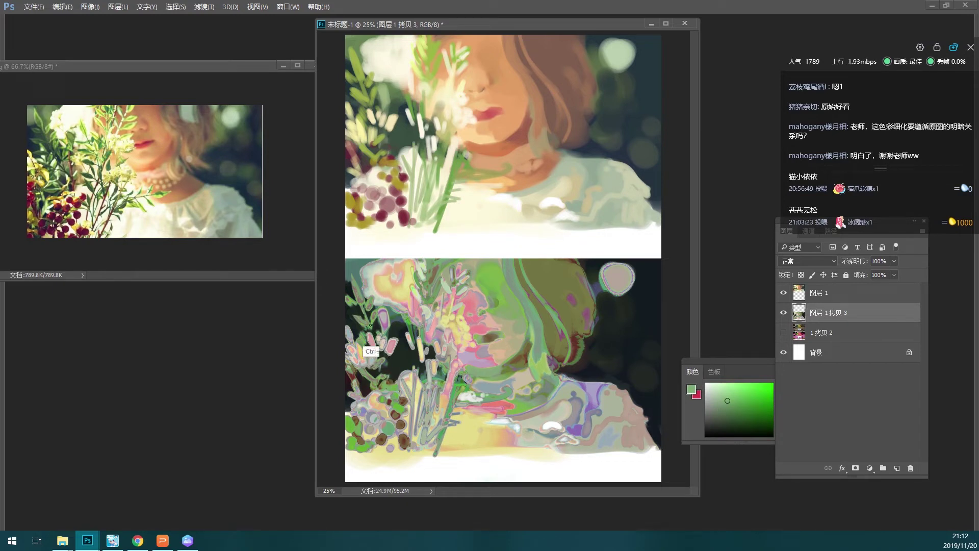
- Add light-green strokes among the bouquet leaves, then sample pinks, mauves and beige from the face
drag(372, 346, 402, 365)
drag(407, 361, 412, 371)
alt+click(486, 335)
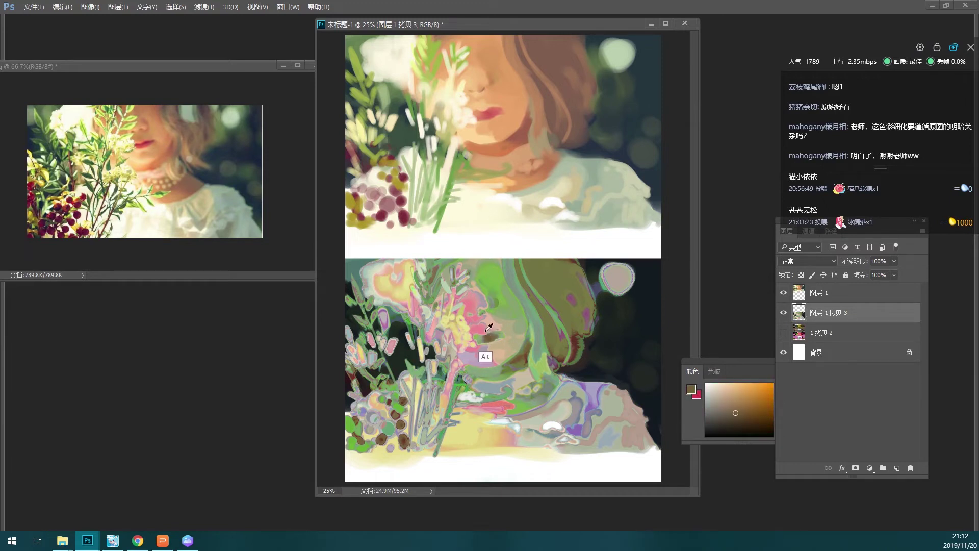
alt+click(488, 335)
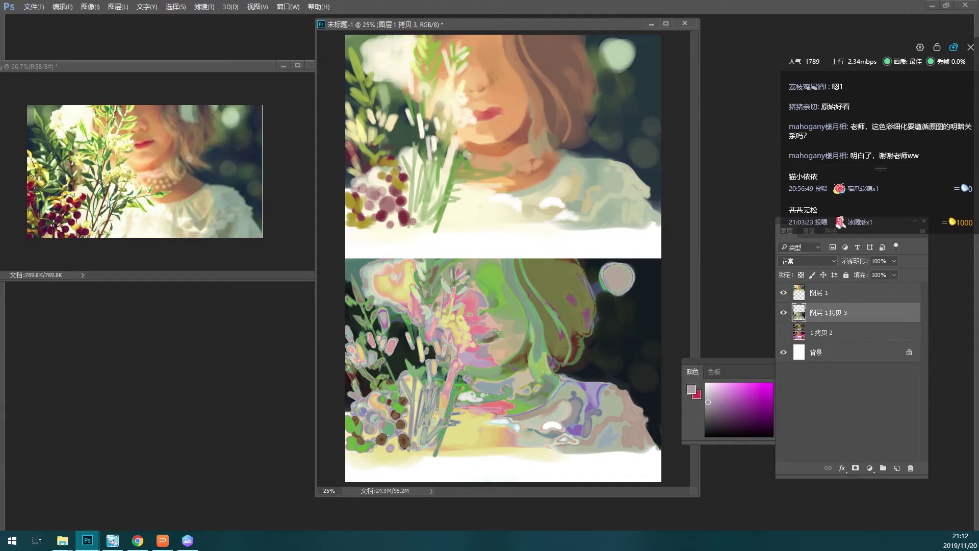
alt+click(497, 333)
alt+click(496, 330)
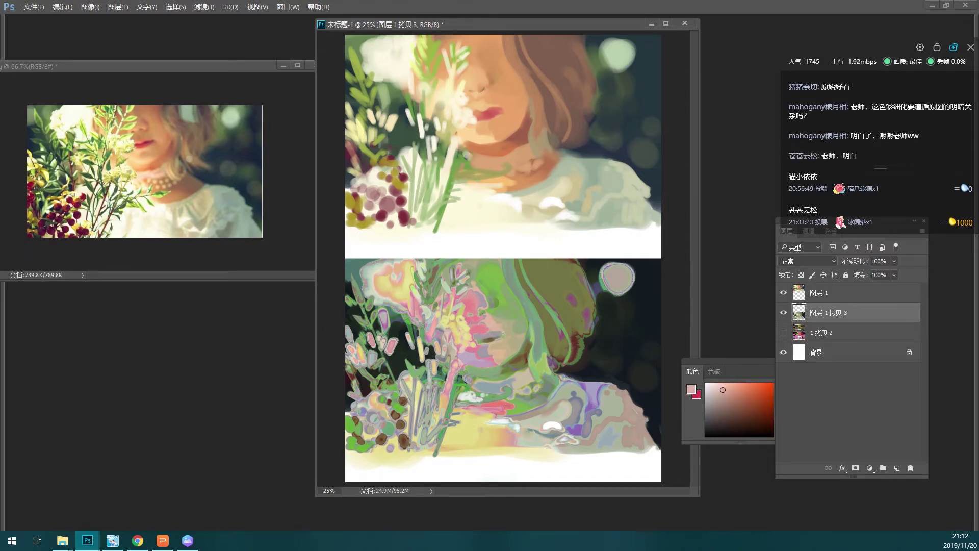
alt+click(504, 340)
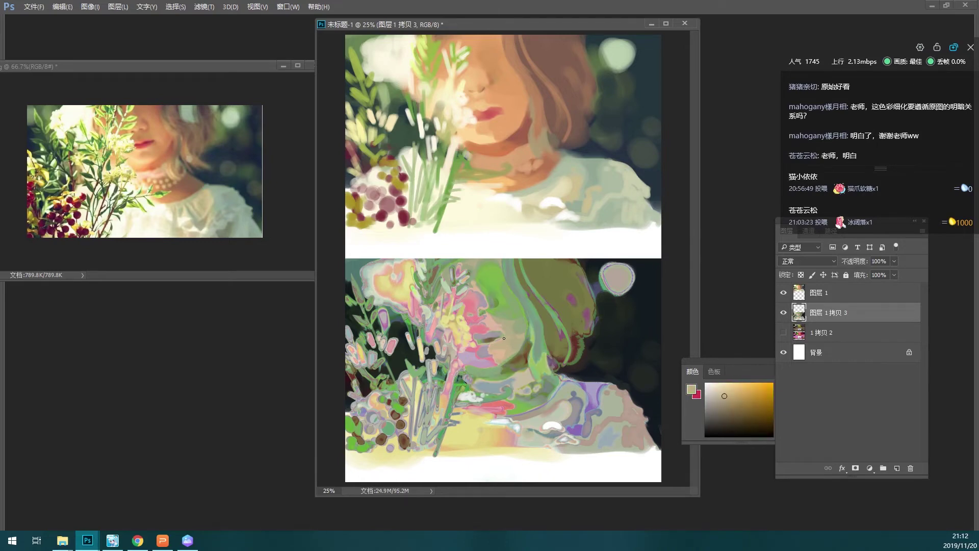
alt+click(504, 338)
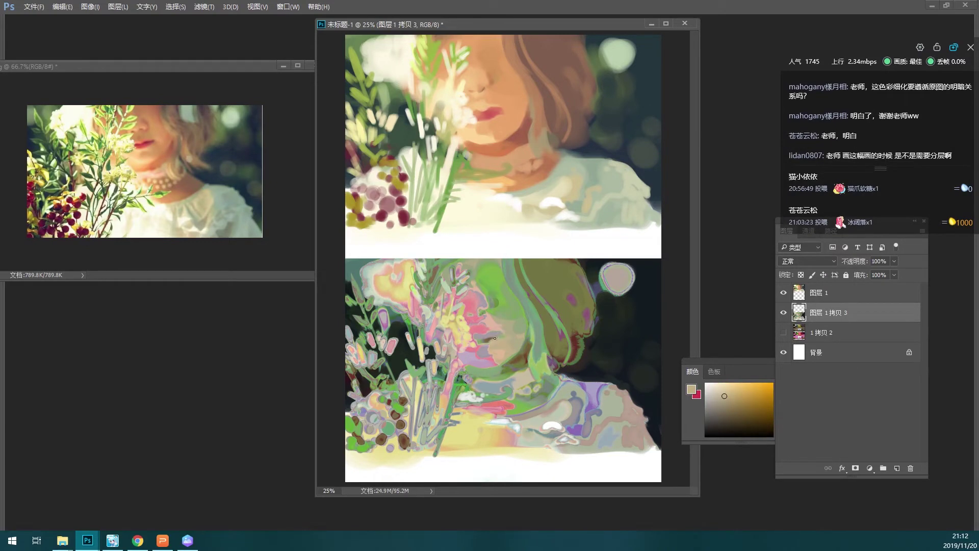
- Alternate sampling mauve-pink, tan and greyish mauve from the face and cheek
alt+click(488, 337)
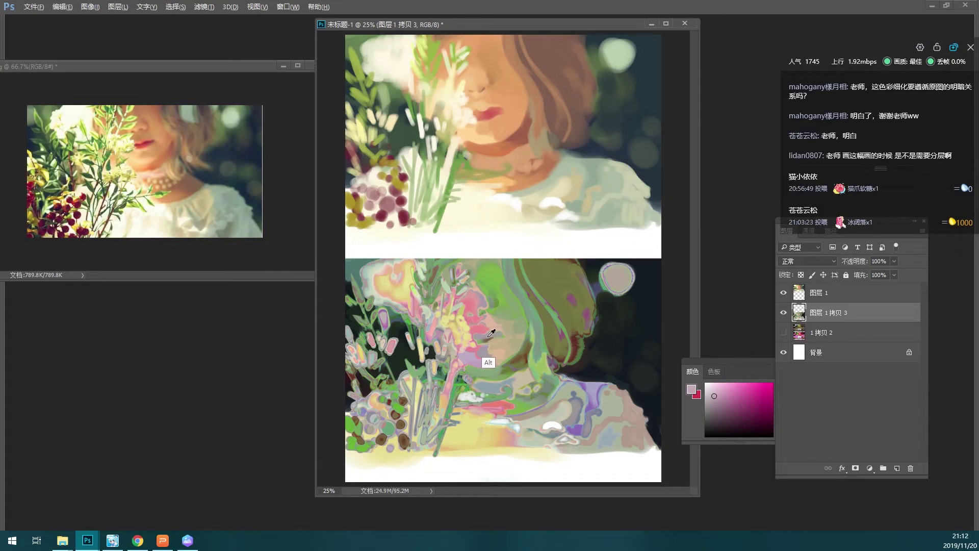
alt+click(479, 342)
alt+click(494, 352)
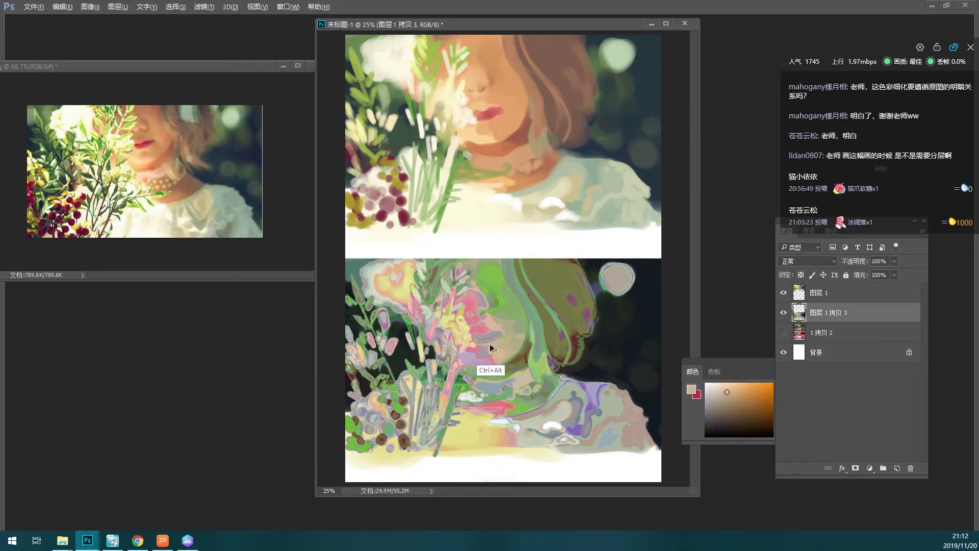
alt+click(491, 340)
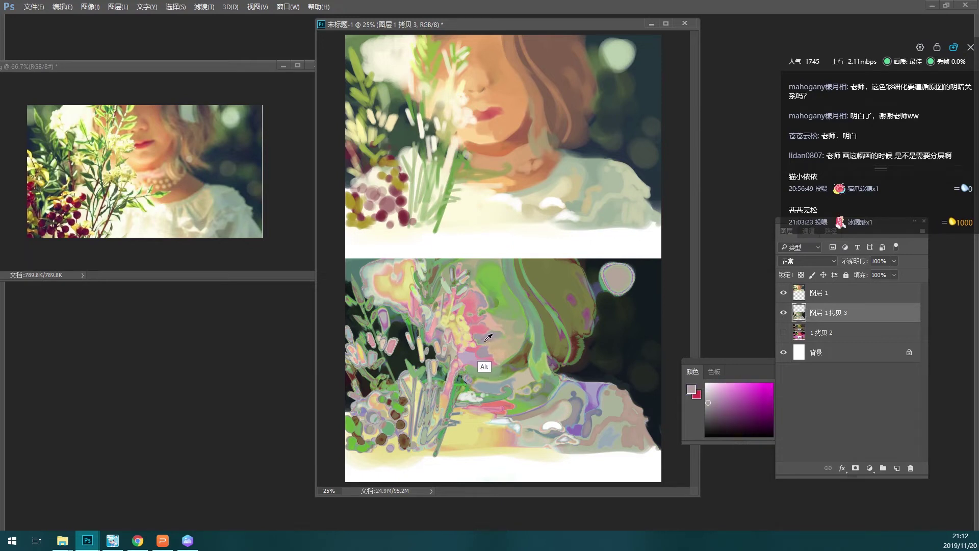
alt+click(493, 343)
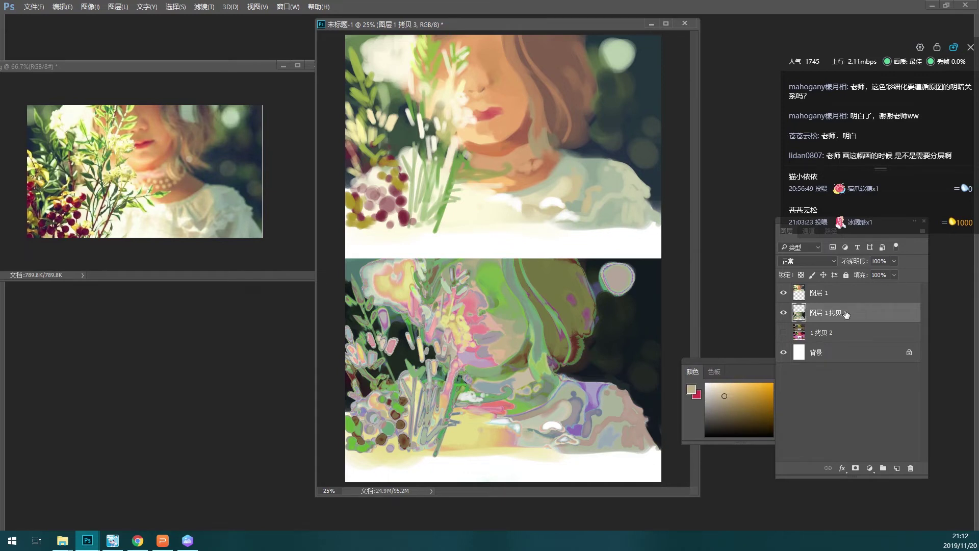
alt+click(494, 339)
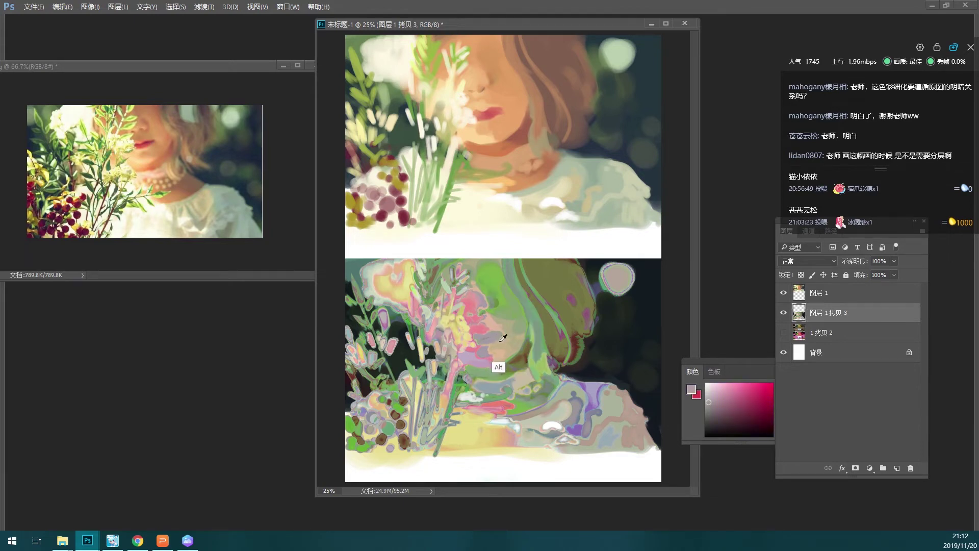
alt+click(496, 339)
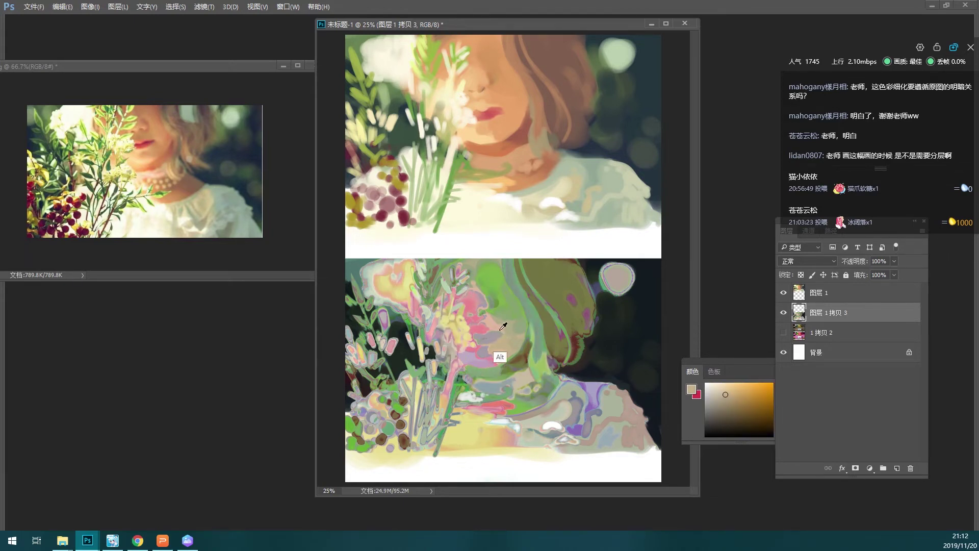
- Sample pinks and greyish greens from the face, ending on a green from the shading
alt+click(493, 328)
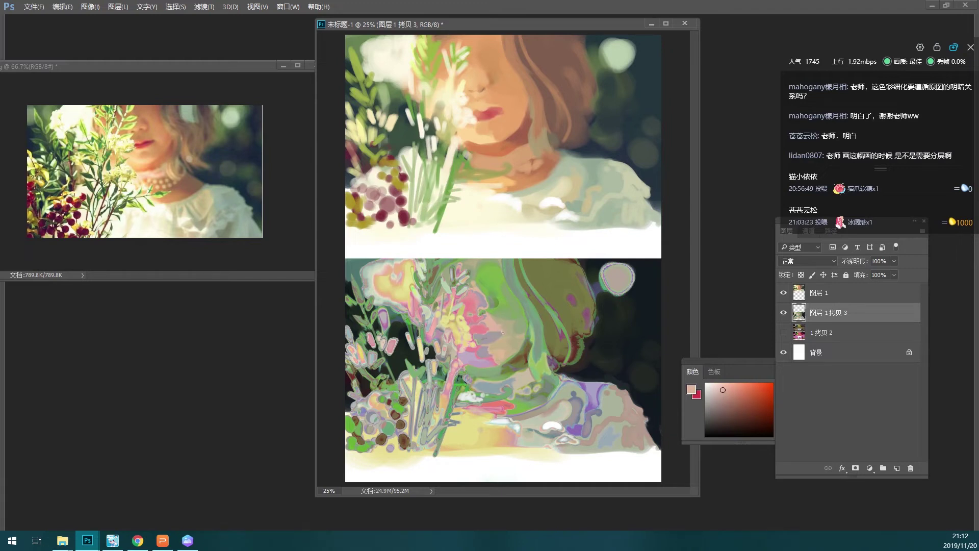
alt+click(479, 339)
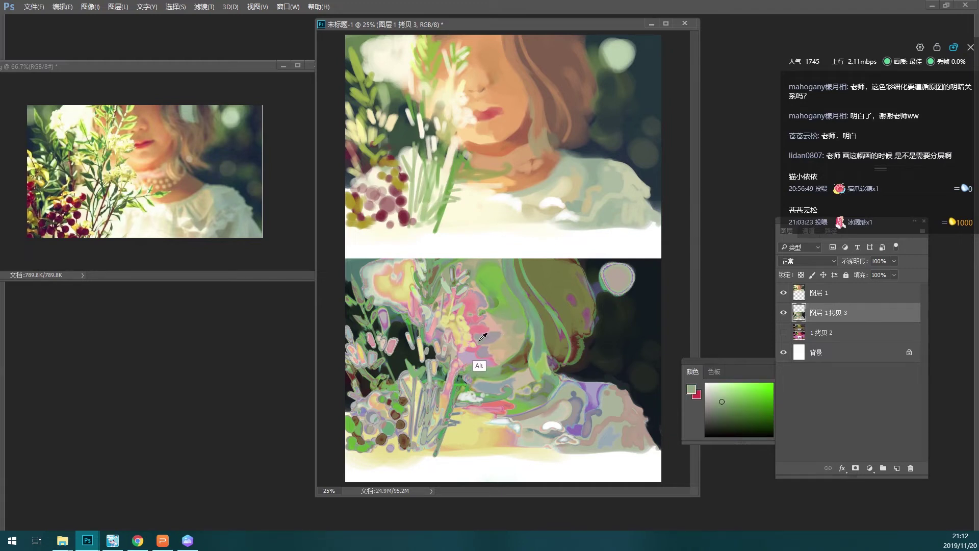
alt+click(482, 337)
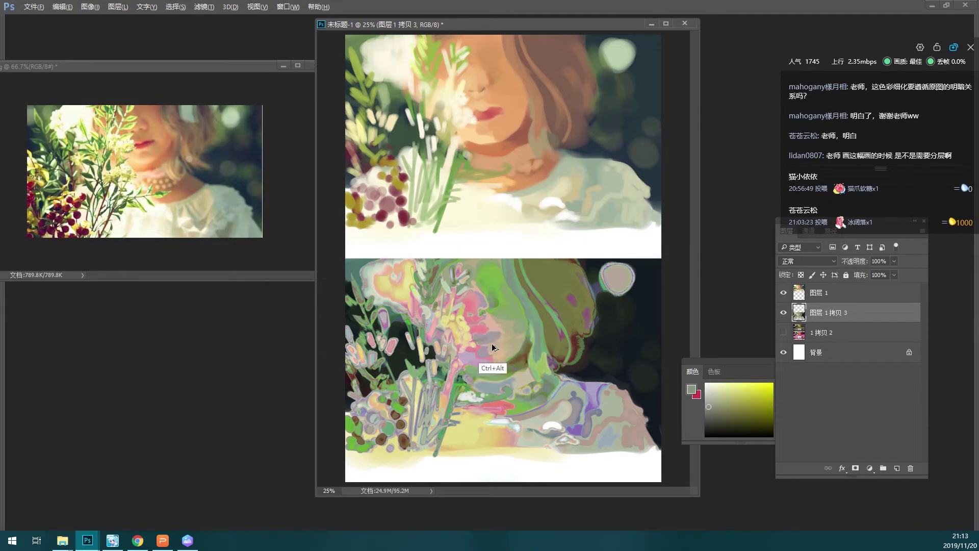
alt+click(492, 342)
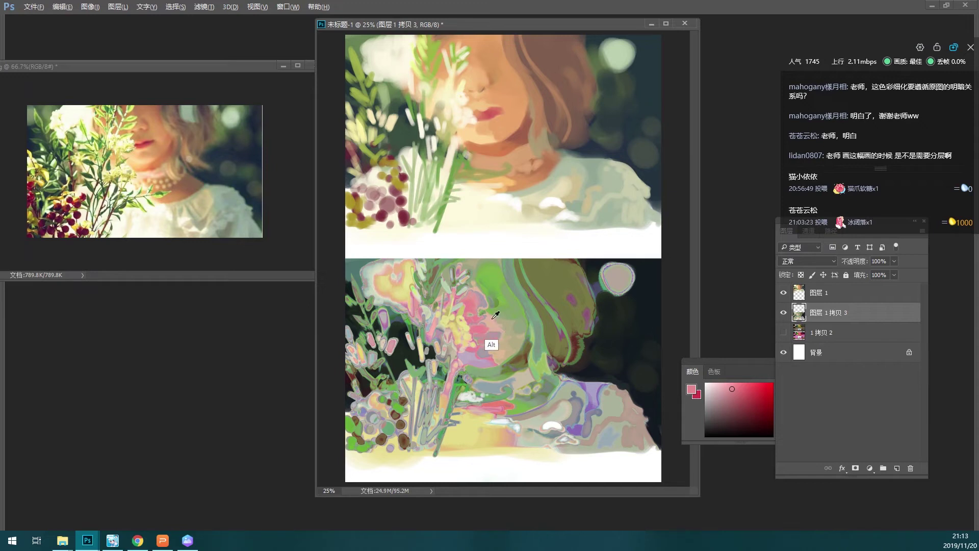
alt+click(478, 306)
alt+click(476, 310)
alt+click(492, 309)
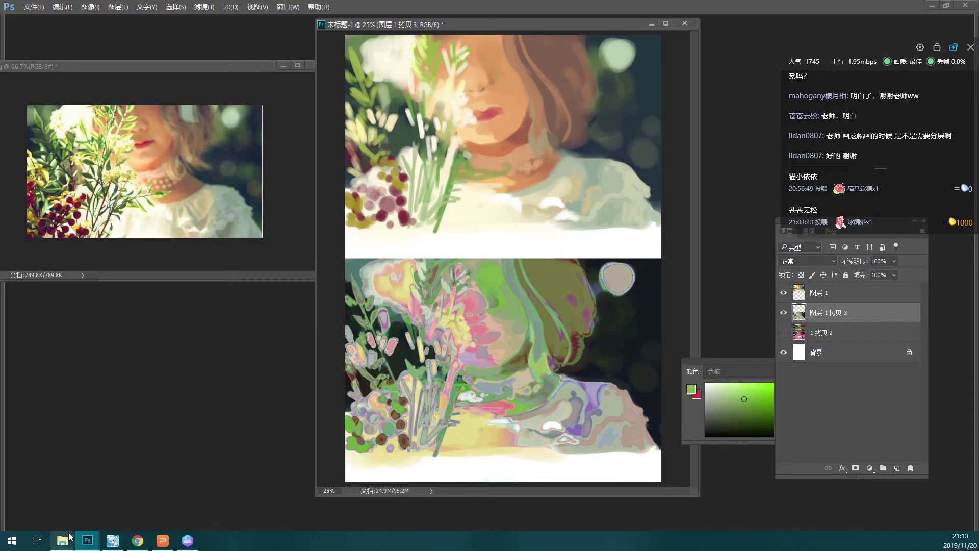
- Glance at example artwork 案例作品 (1) in the photo viewer, then return to Photoshop
click(55, 489)
double_click(170, 128)
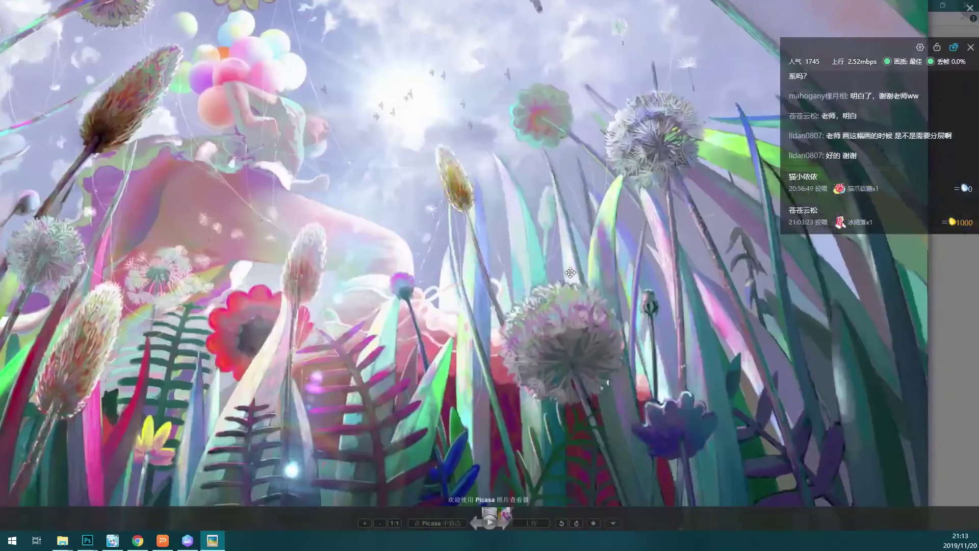
key(Escape)
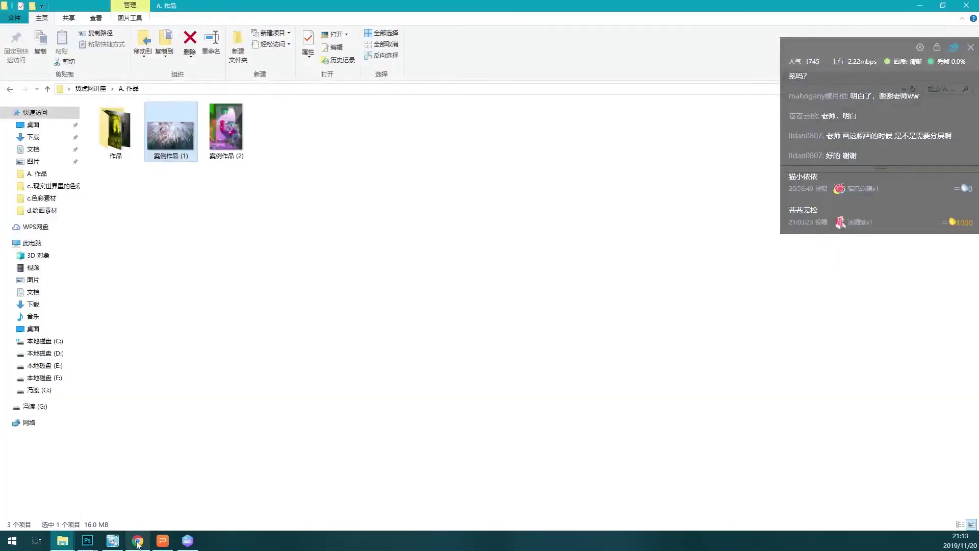
click(214, 492)
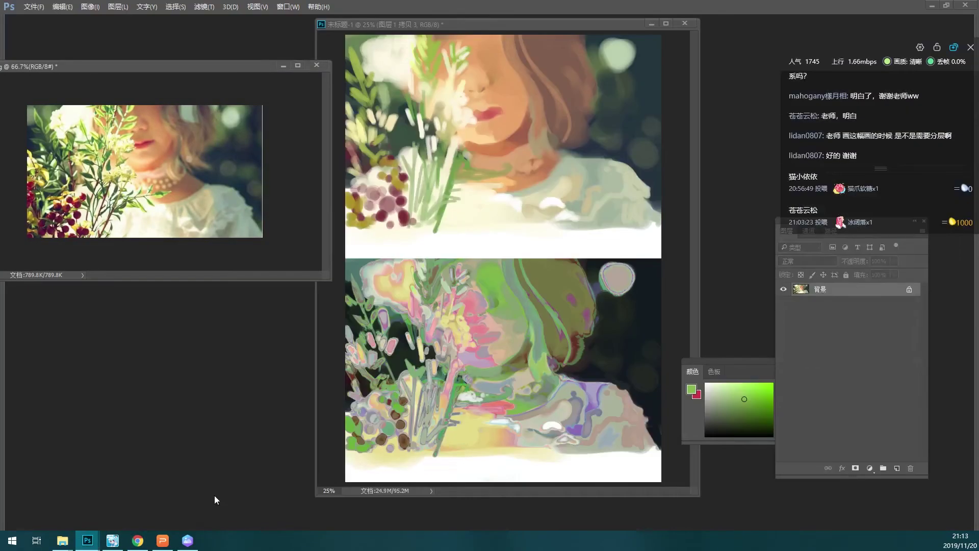
- Activate the large comparison canvas, sample tan and green tones, and shrink the brush
click(561, 246)
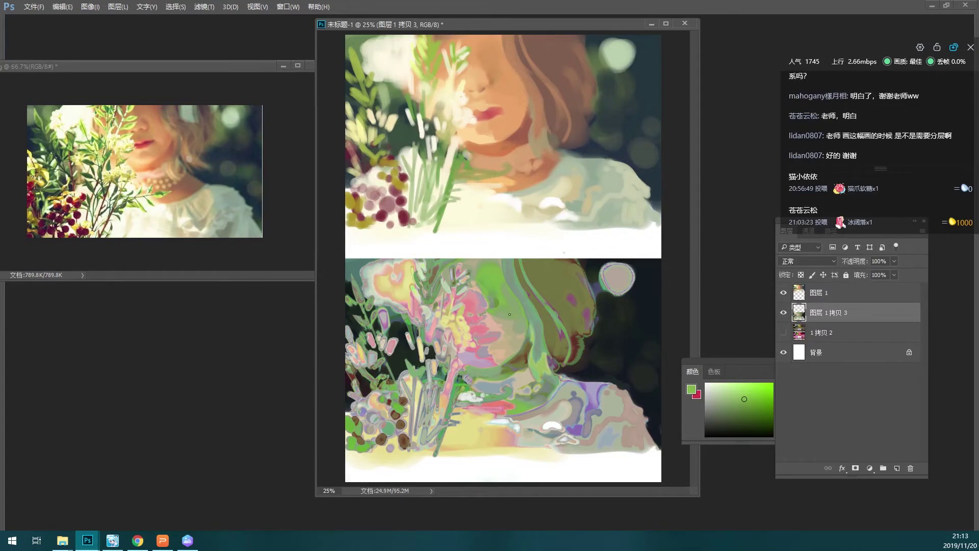
drag(509, 314, 488, 310)
alt+click(485, 315)
alt+click(488, 318)
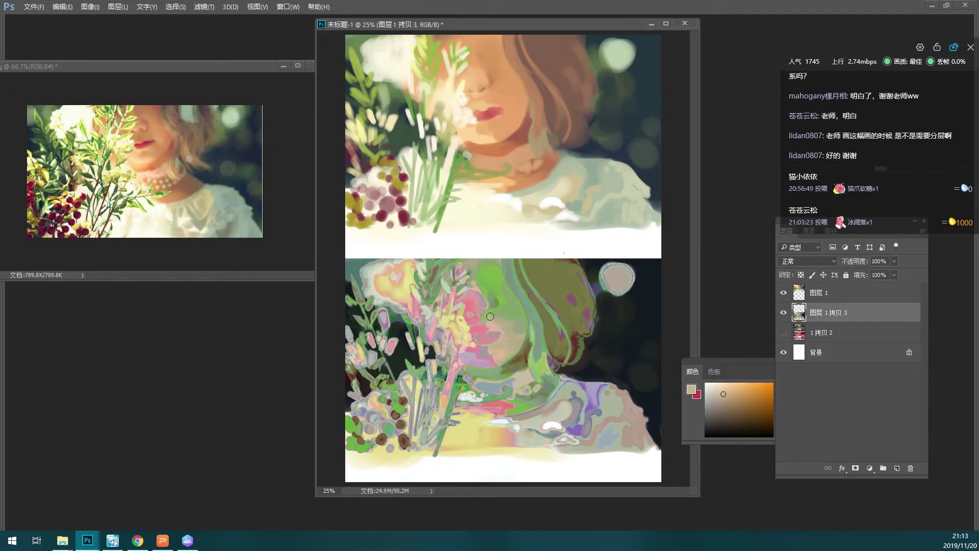
alt+click(492, 314)
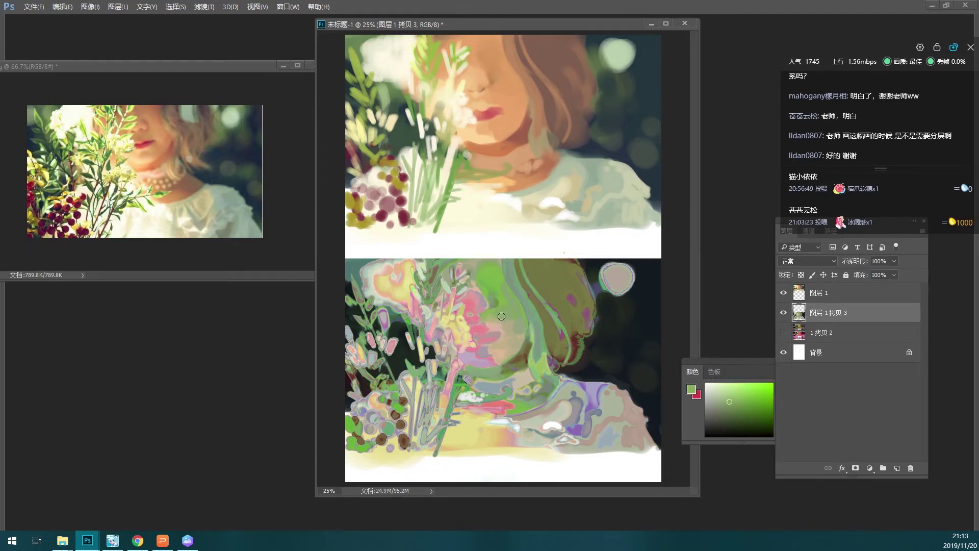
key(bracketleft)
- Sample skin and greyish tans, paint a short light stroke on the hair, then pick a green
alt+click(488, 303)
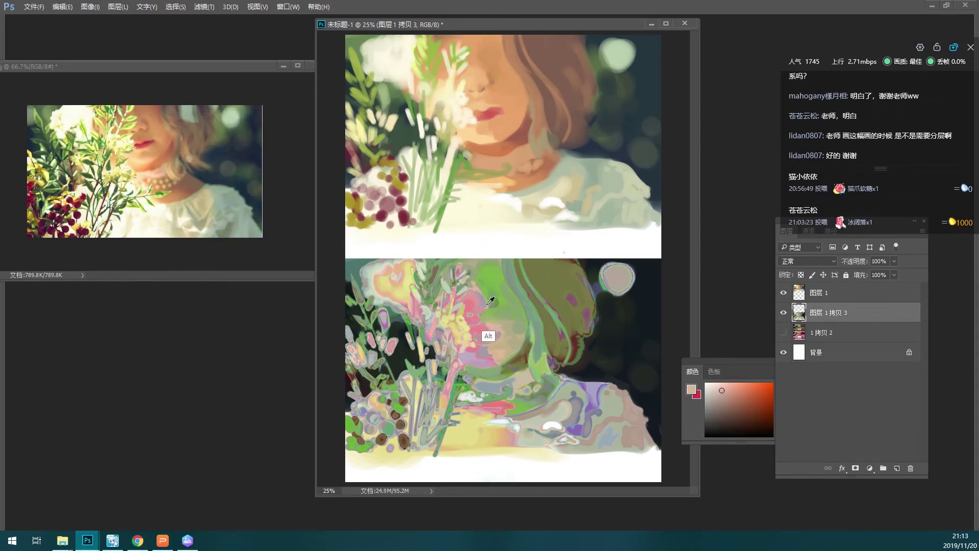
alt+click(512, 288)
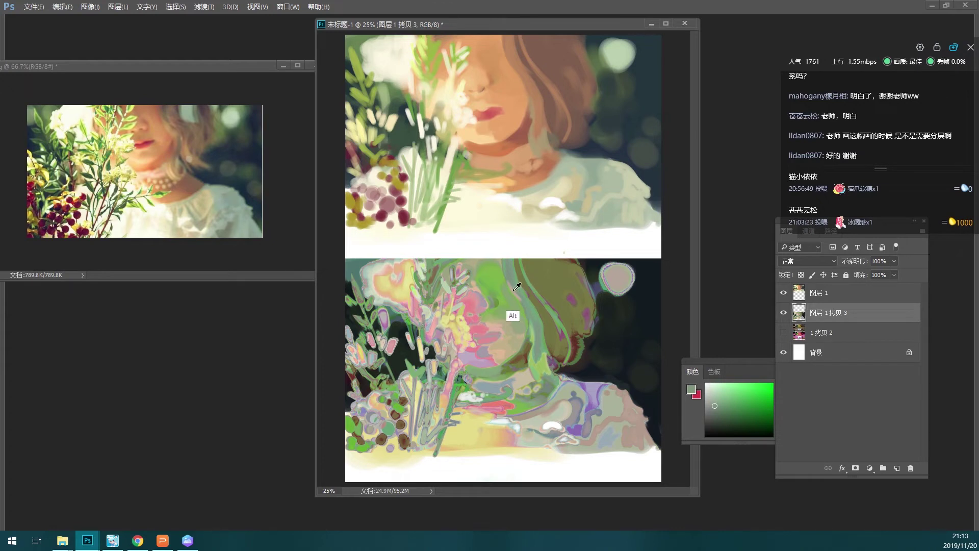
alt+click(512, 287)
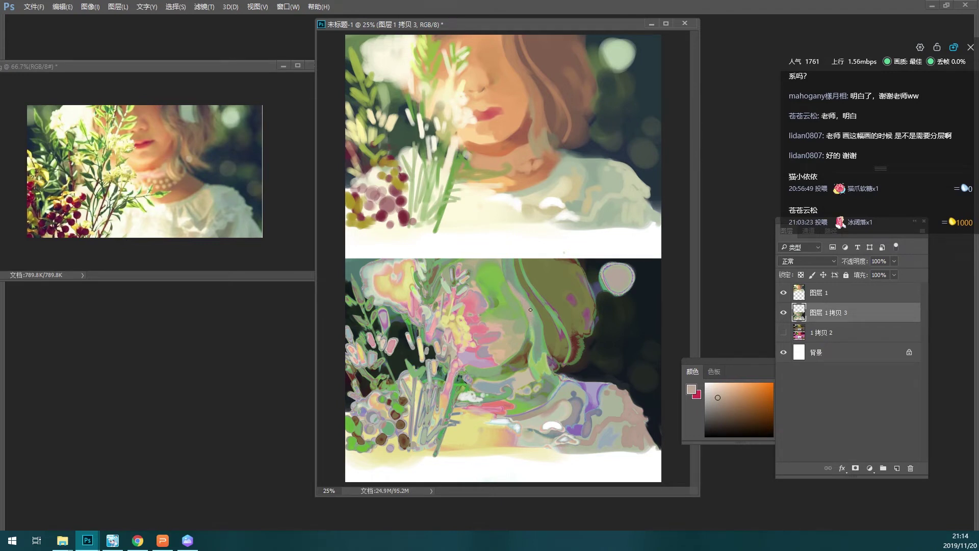
drag(534, 316, 537, 331)
alt+click(532, 340)
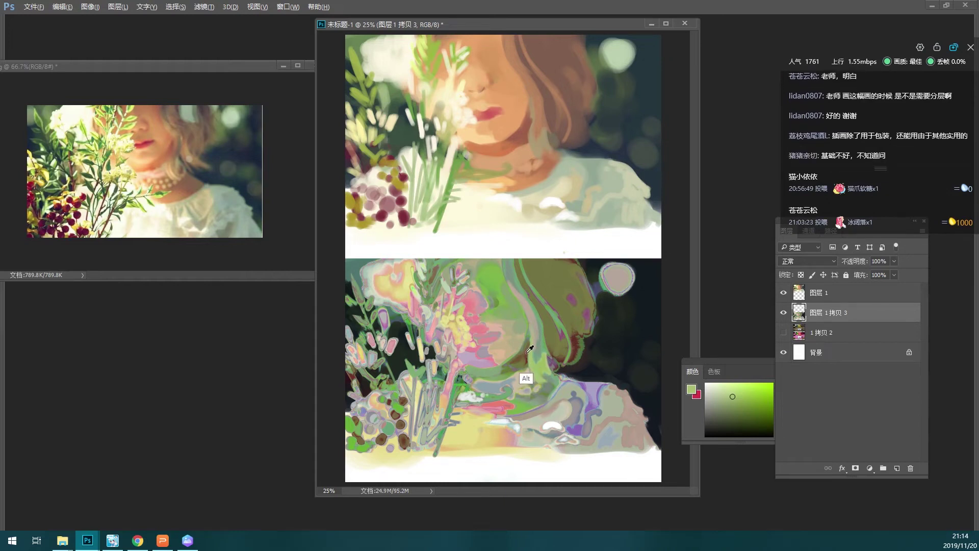
- Sample olive, beige and pinkish lavender tones from the face of the lower repaint
alt+click(529, 353)
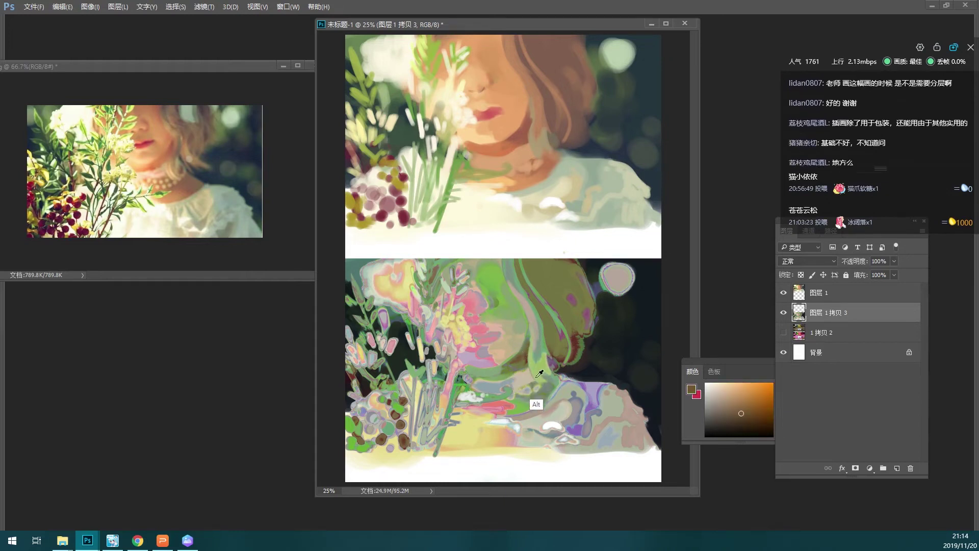
alt+click(528, 371)
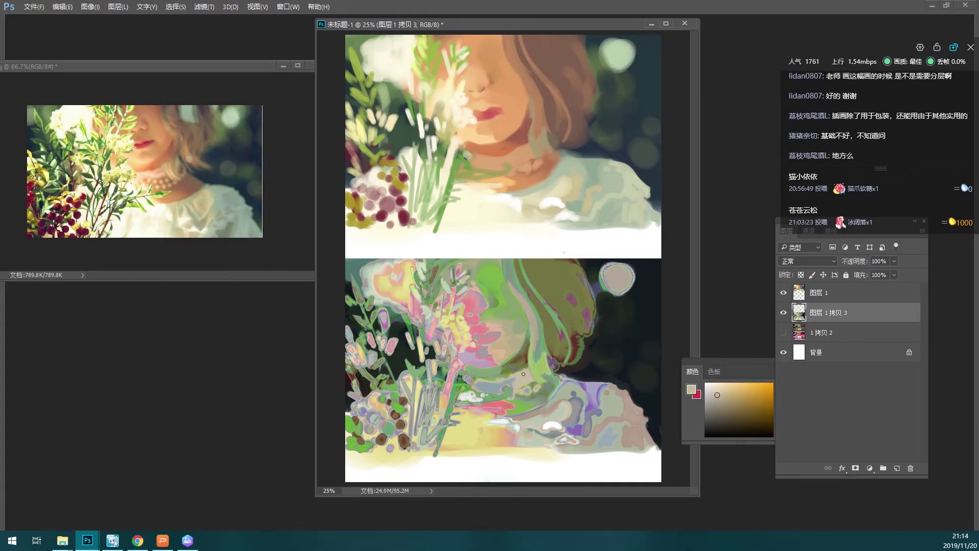
key(alt)
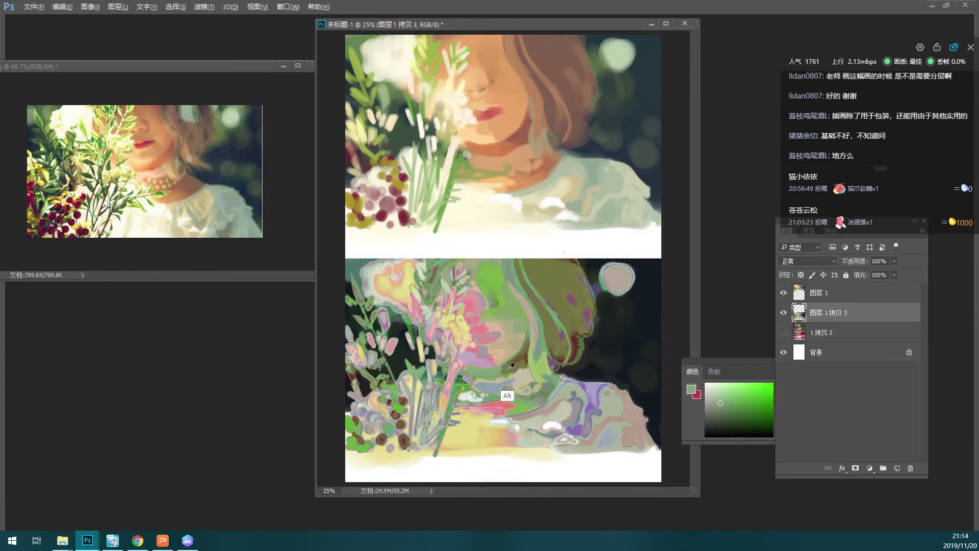
alt+click(503, 368)
alt+click(500, 369)
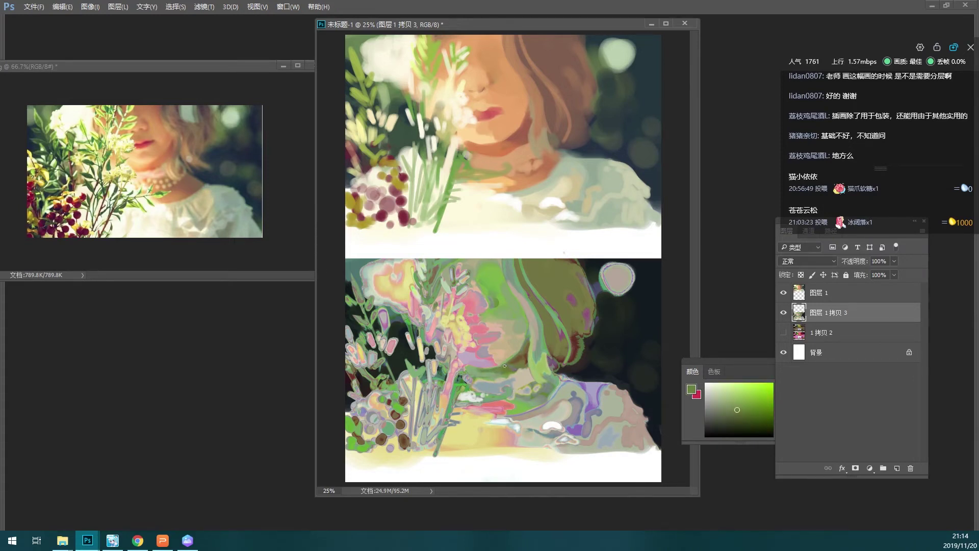
alt+click(499, 365)
alt+click(504, 362)
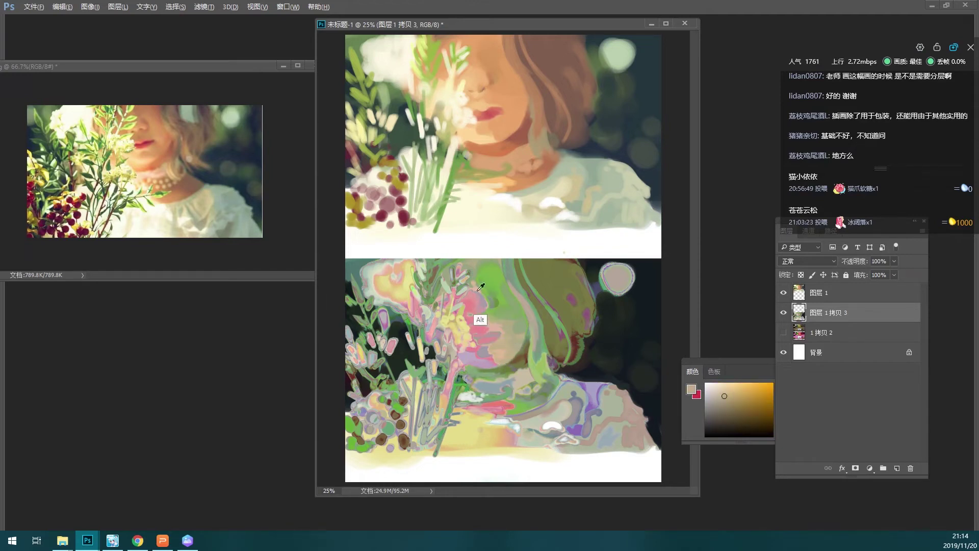
- Sample yellow, orange and beige tones until a dark brown from the face is loaded
alt+click(520, 341)
alt+click(525, 337)
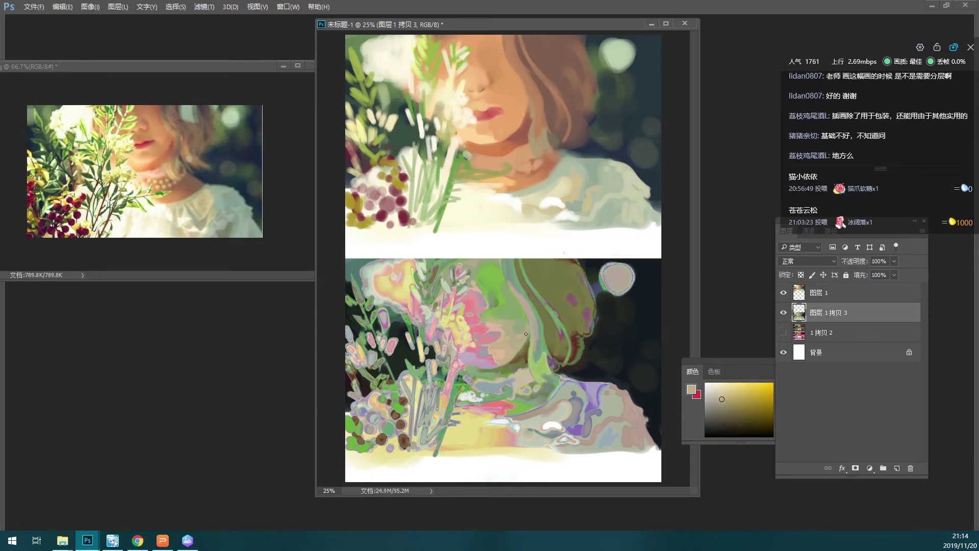
alt+click(505, 329)
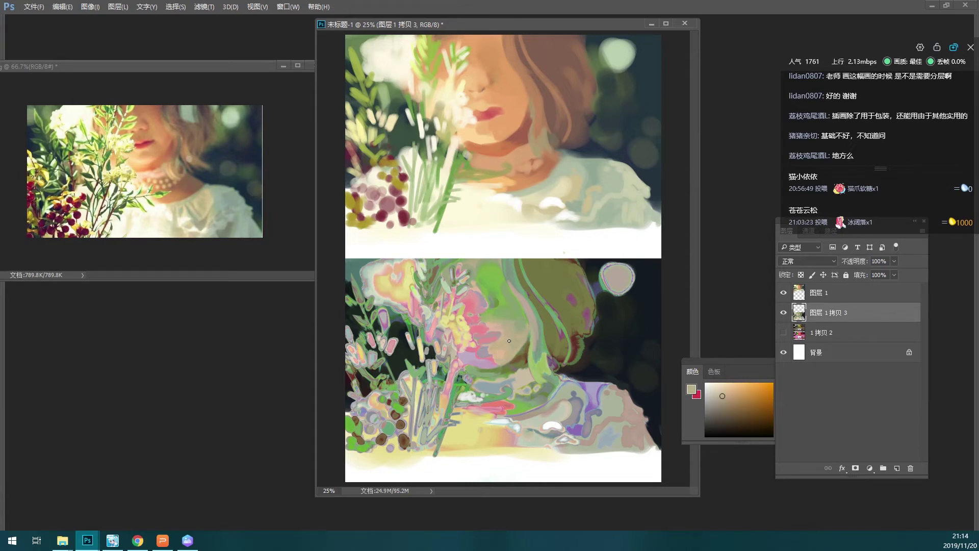
alt+click(501, 350)
alt+click(480, 374)
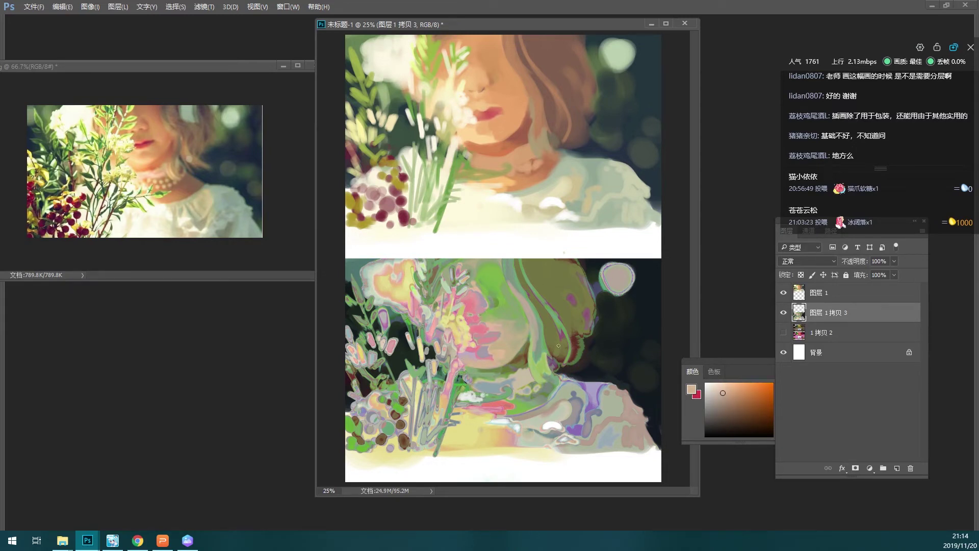
alt+click(514, 360)
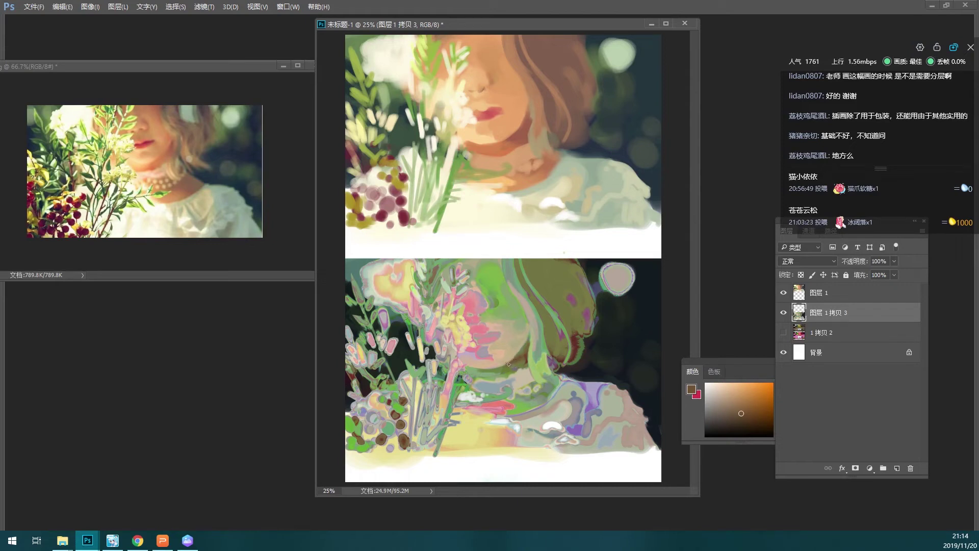
alt+click(512, 352)
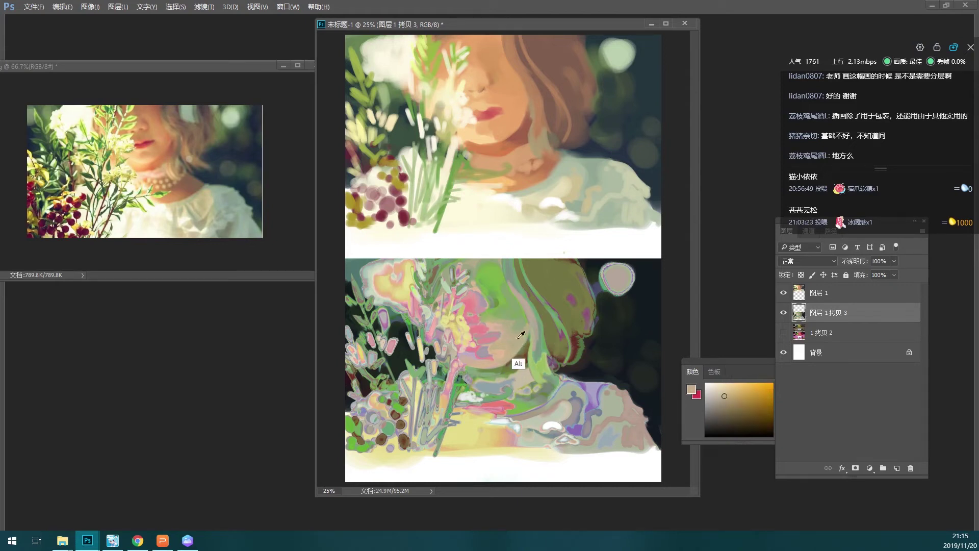
alt+click(518, 338)
alt+click(519, 357)
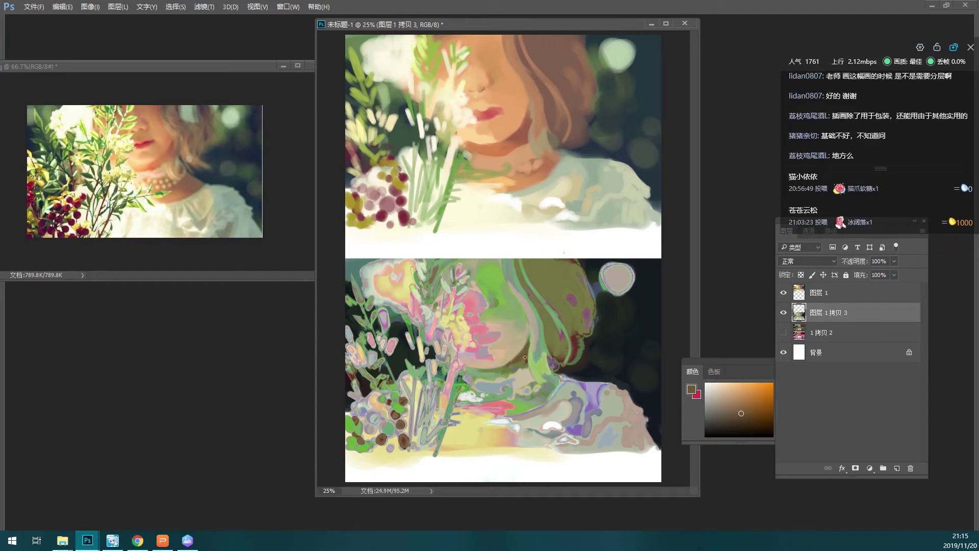
- Sample olive, beige, grey-green and green tones, settling on a near-white below the chin
alt+click(525, 356)
alt+click(519, 359)
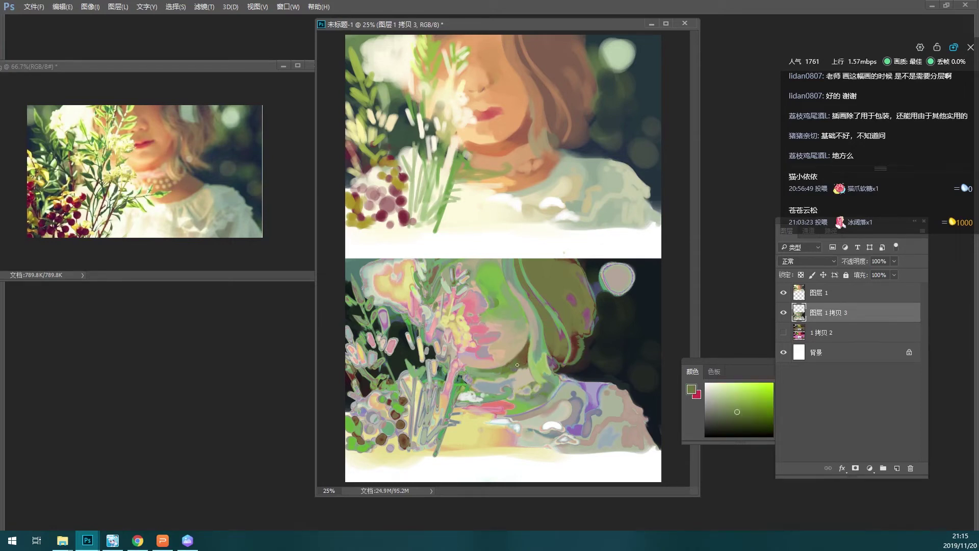
alt+click(512, 376)
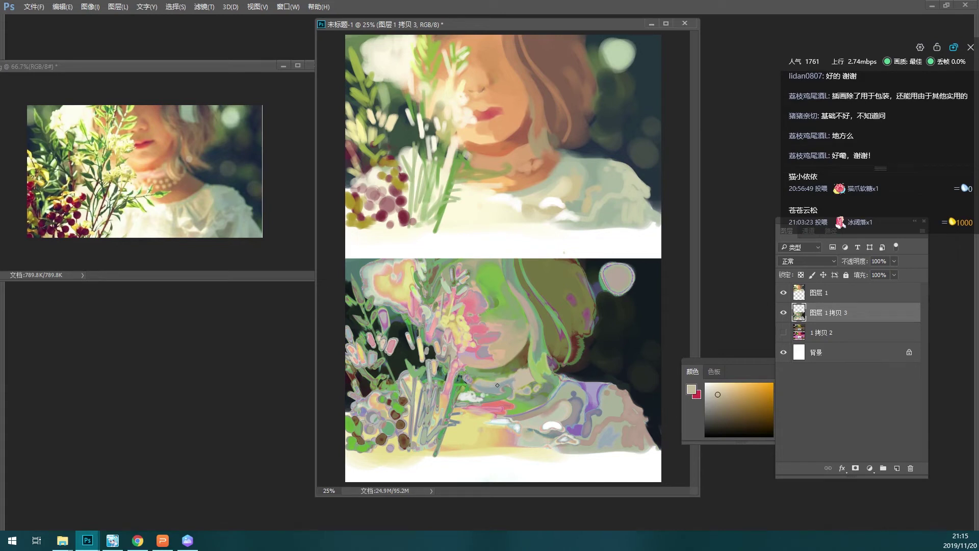
alt+click(494, 376)
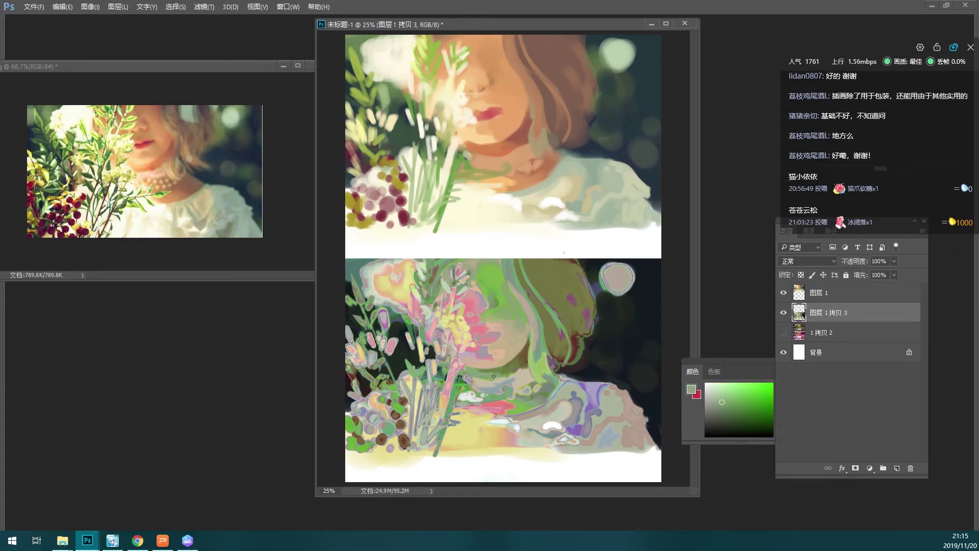
alt+click(486, 380)
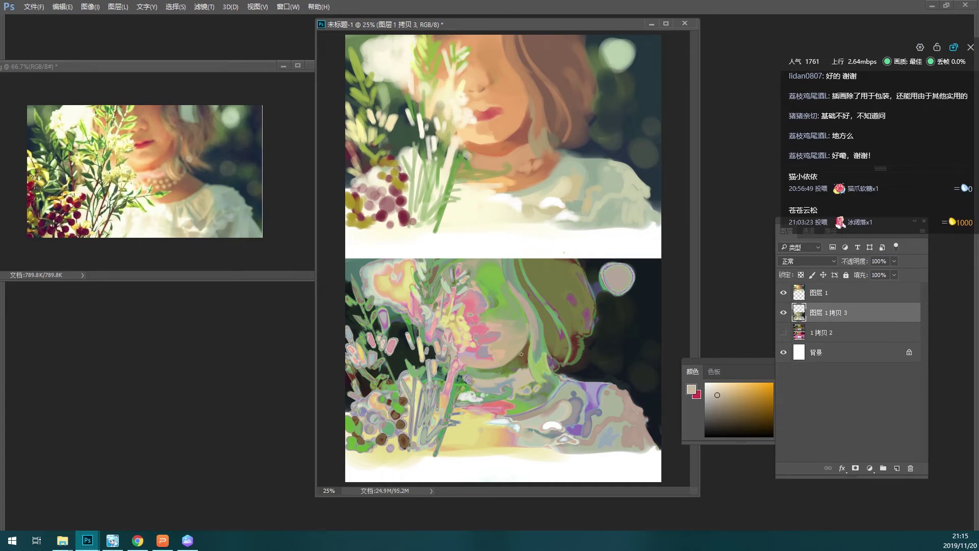
alt+click(510, 396)
alt+click(494, 393)
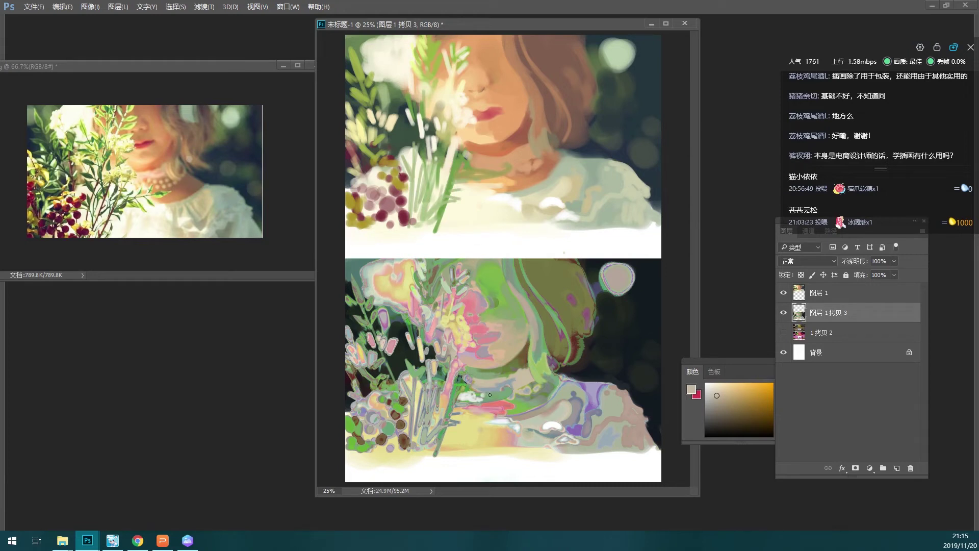
alt+click(484, 399)
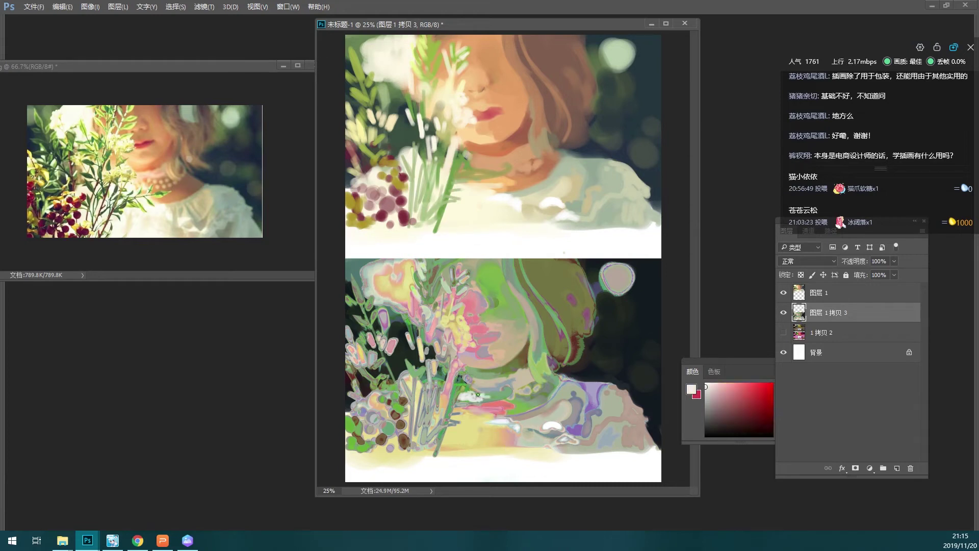
alt+click(487, 401)
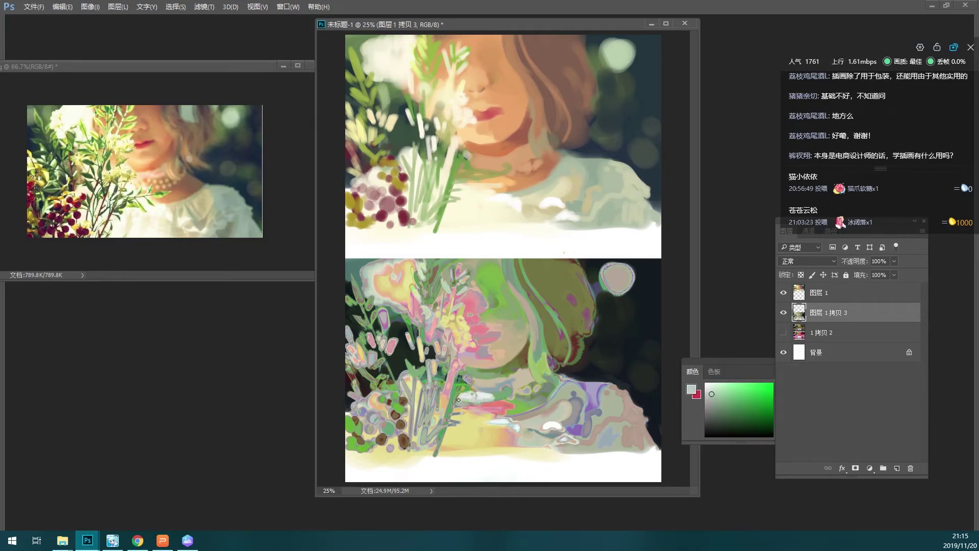
alt+click(466, 395)
alt+click(486, 396)
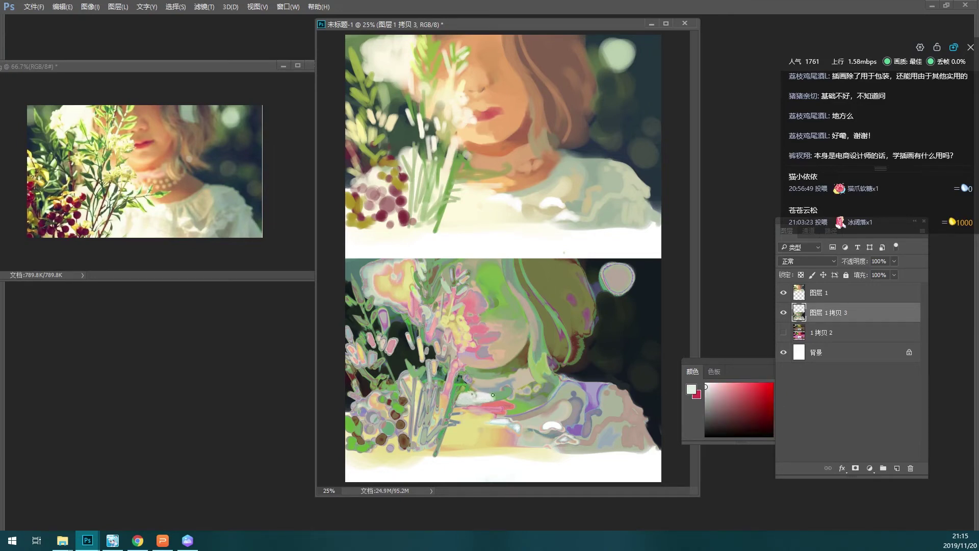
- Paint a short near-white stroke by the bouquet stems and load a bright green
drag(472, 393, 477, 391)
alt+click(469, 389)
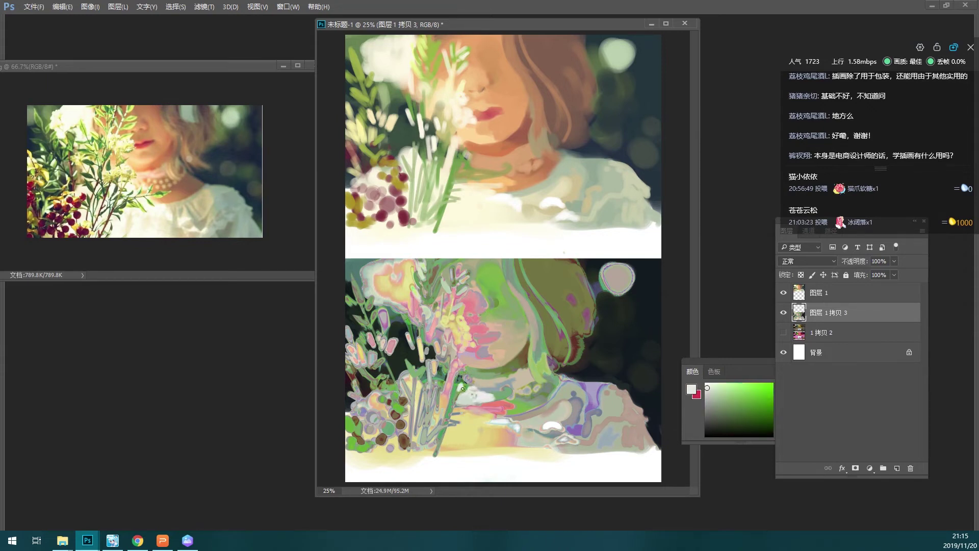
alt+click(469, 390)
alt+click(468, 384)
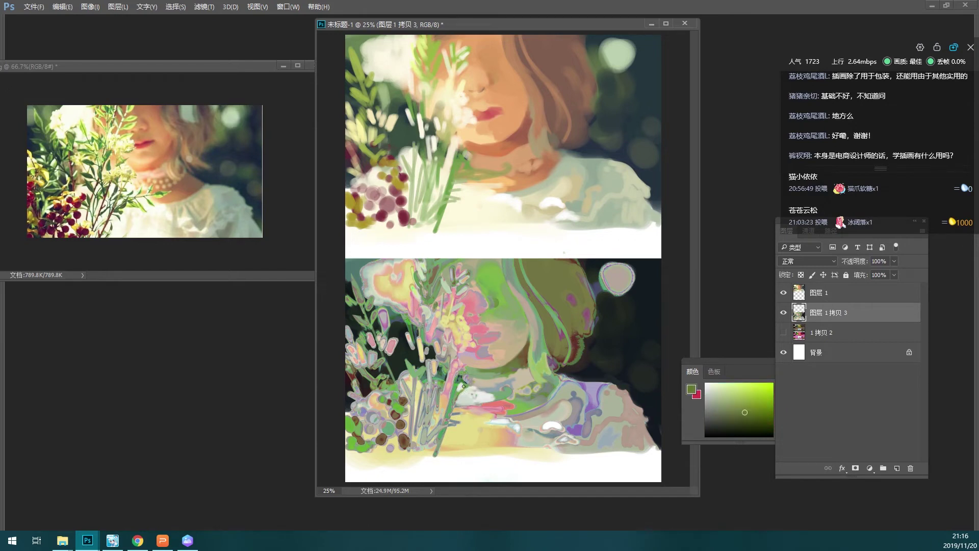
alt+click(468, 385)
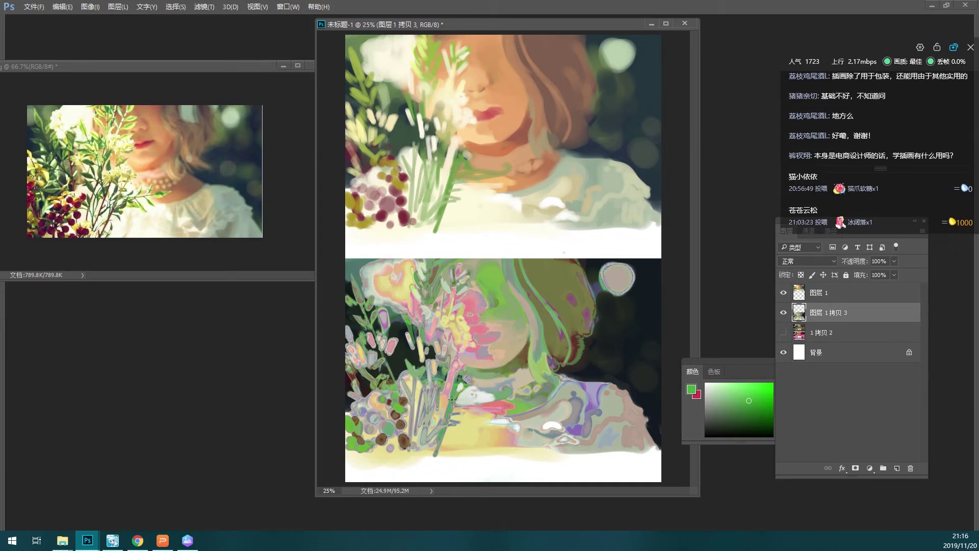
- Paint a thin green stroke across the bouquet stems, then sample yellow-green, yellow and pale cream
drag(455, 397, 489, 395)
alt+click(452, 408)
alt+click(452, 393)
alt+click(435, 412)
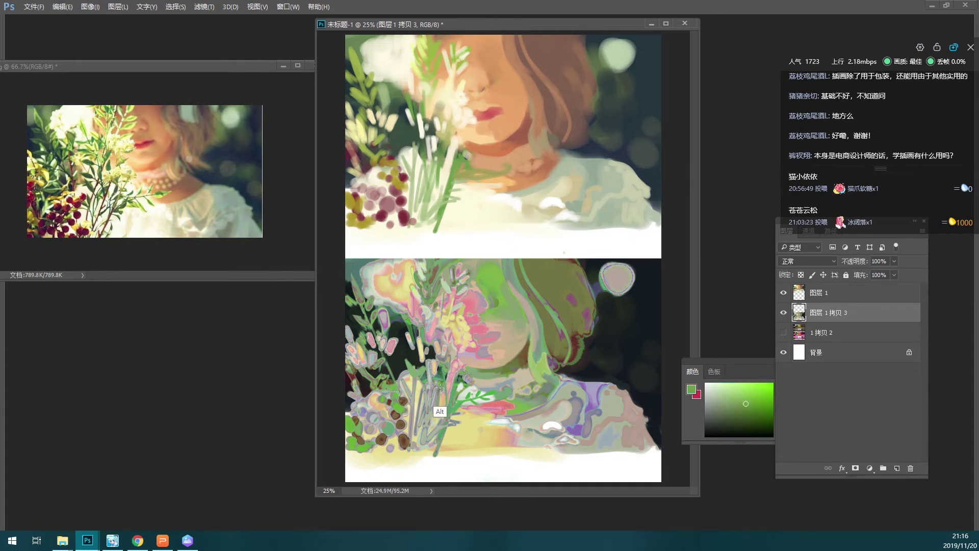
alt+click(425, 421)
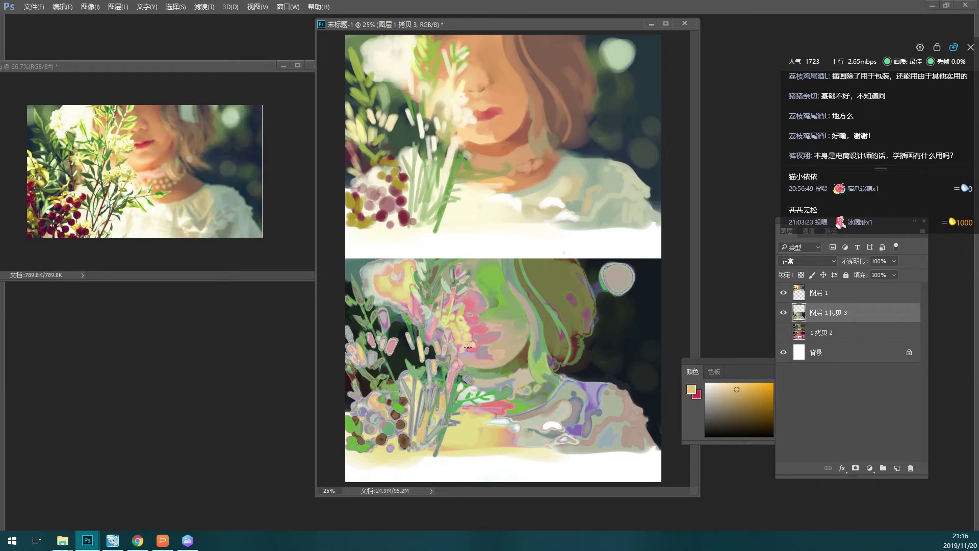
alt+click(428, 414)
alt+click(434, 442)
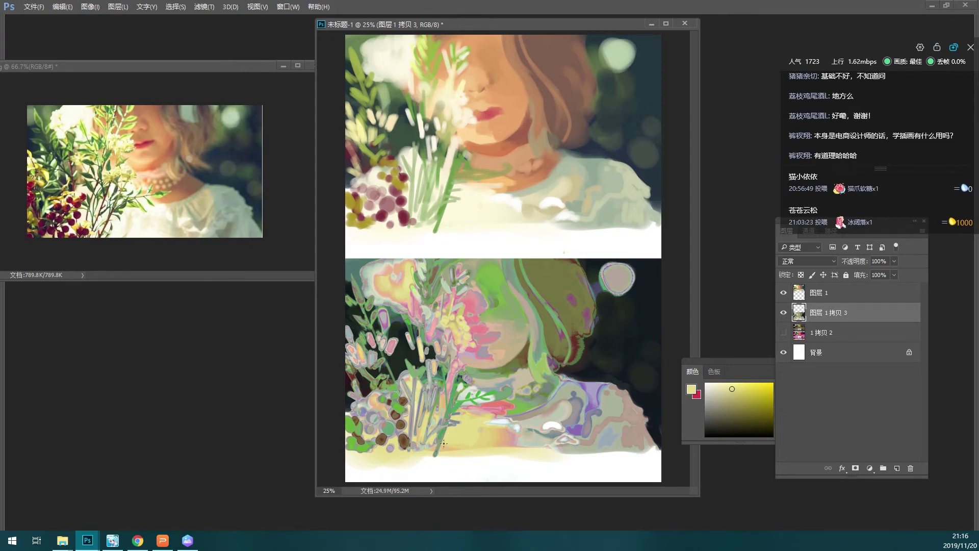
alt+click(462, 416)
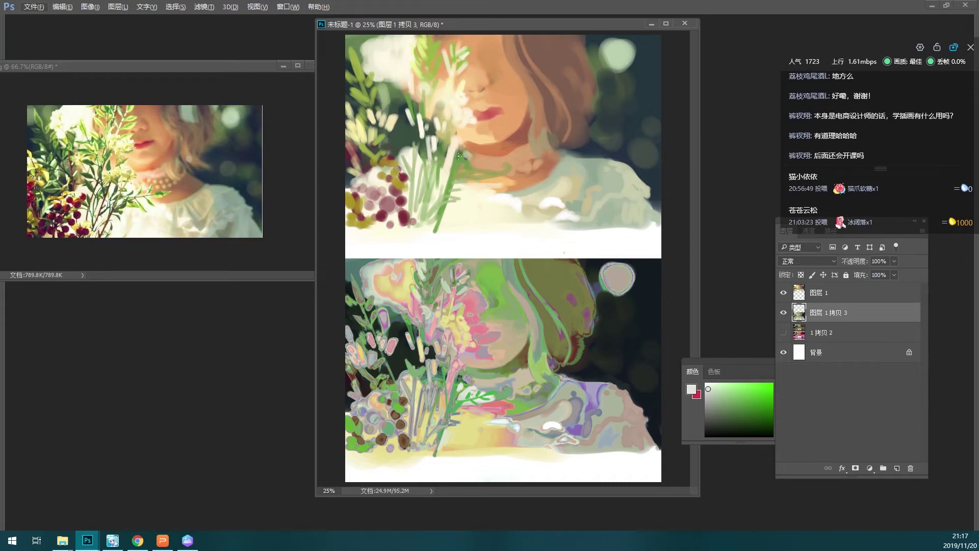
alt+click(410, 385)
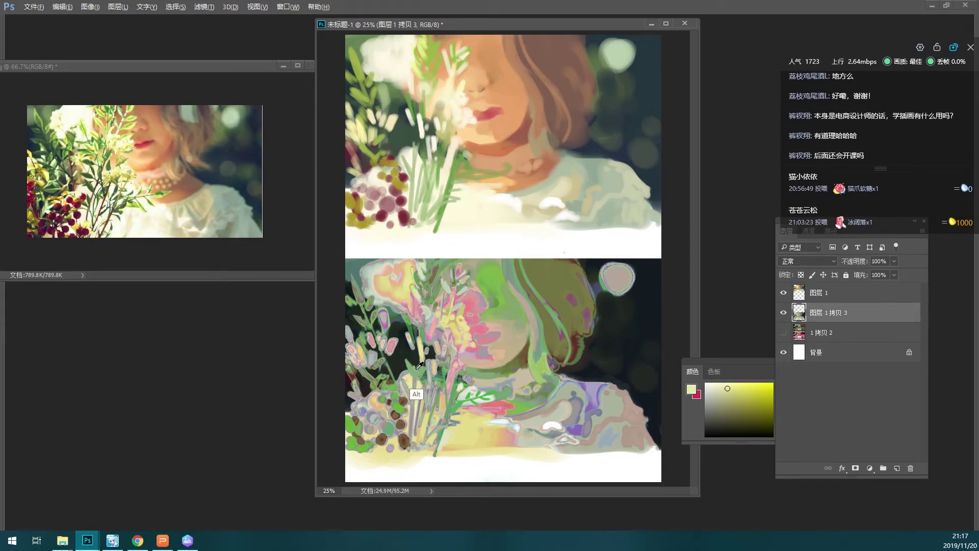
- Sample light grey, pink, tan and orange skin tones from the lower portrait's face
alt+click(411, 396)
alt+click(442, 424)
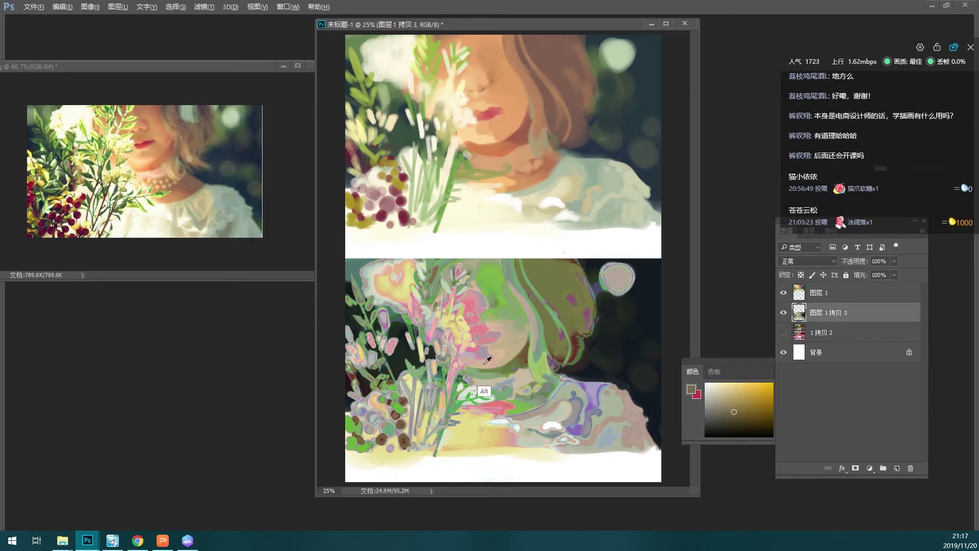
alt+click(497, 353)
alt+click(489, 348)
key(alt)
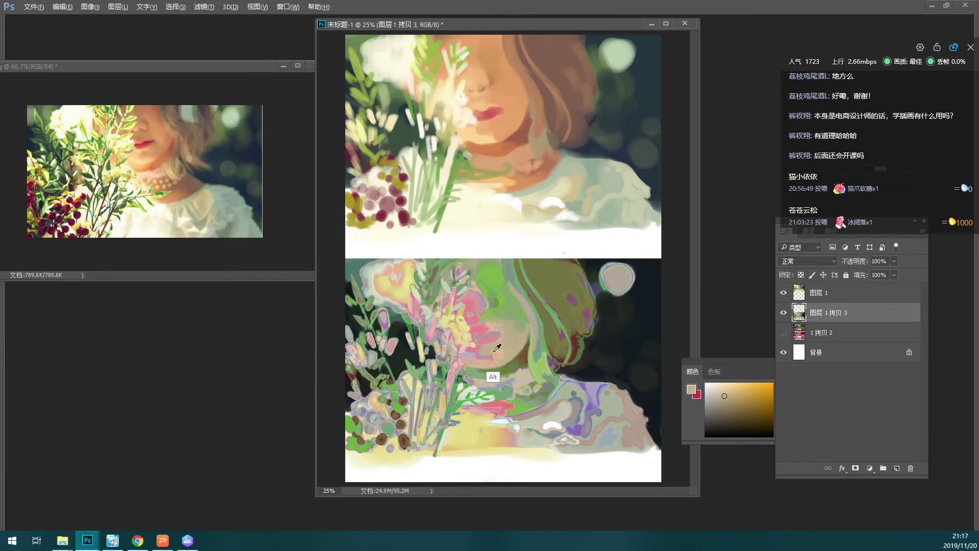
alt+click(494, 350)
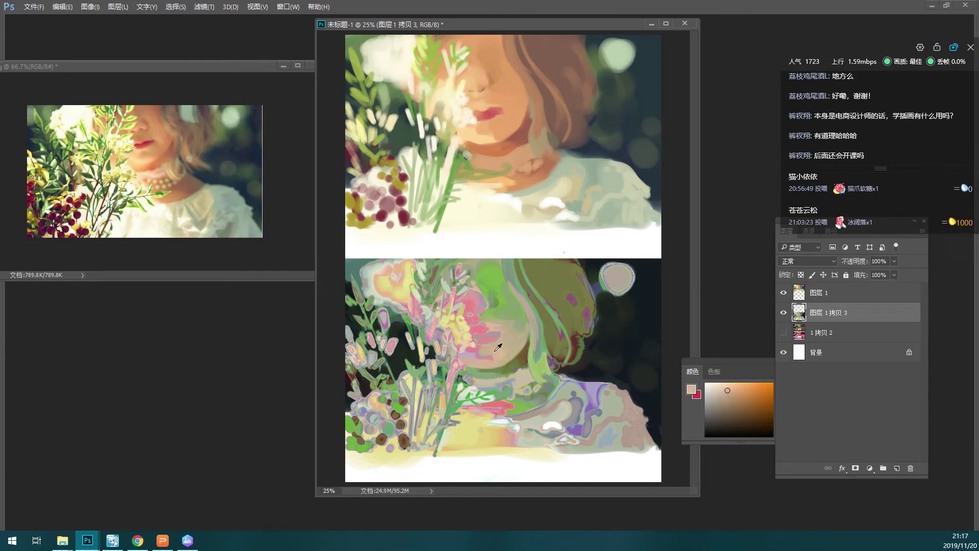
alt+click(499, 351)
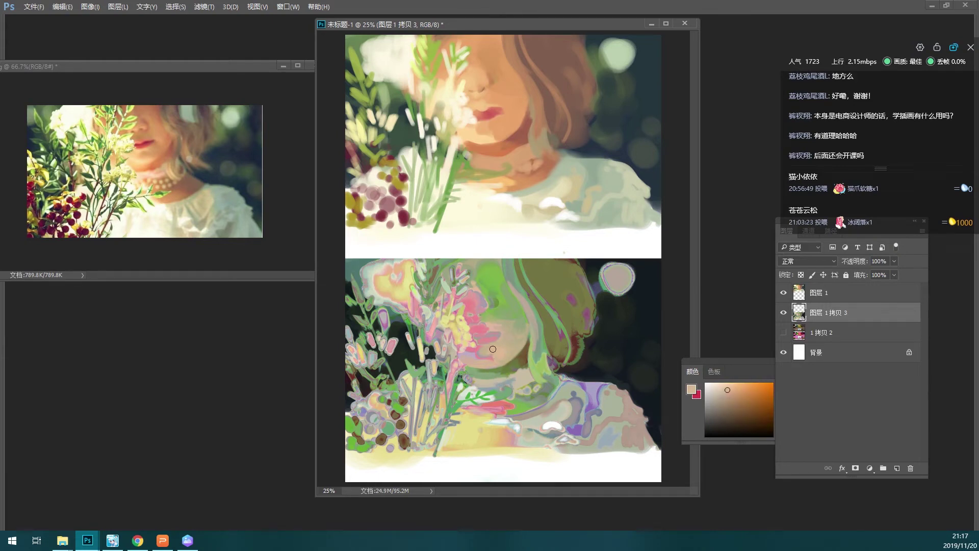
- Sample grey-green, green and yellow tones, then reload the face's tan skin colour
alt+click(511, 366)
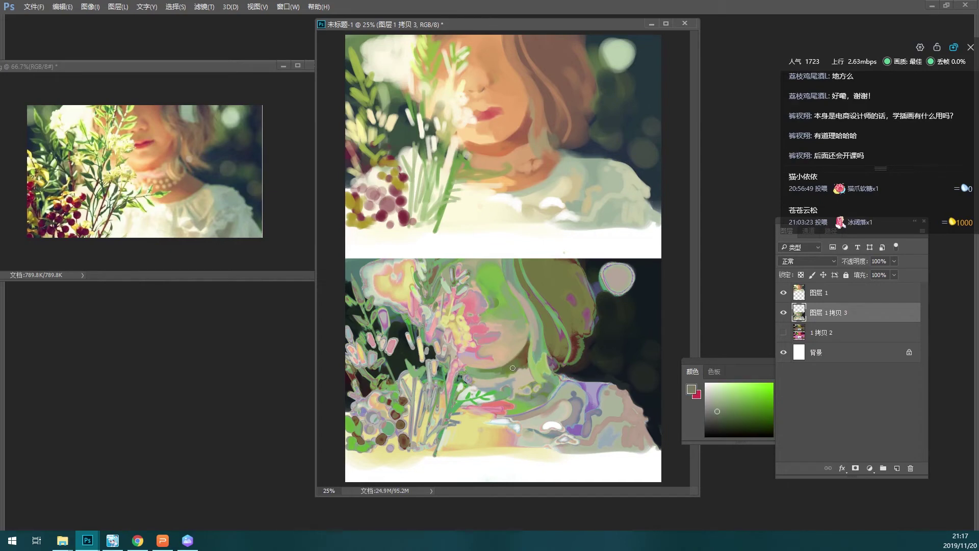
alt+click(479, 370)
alt+click(479, 375)
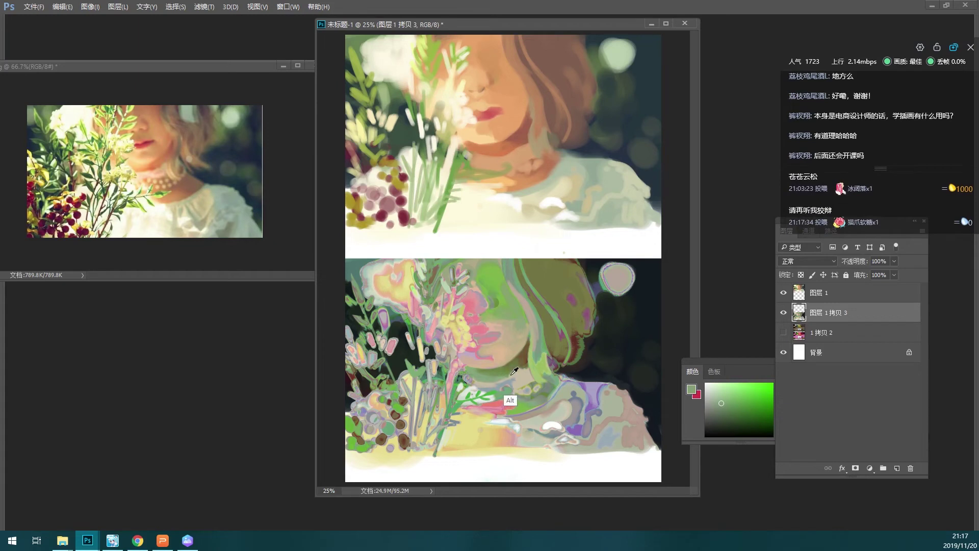
alt+click(489, 401)
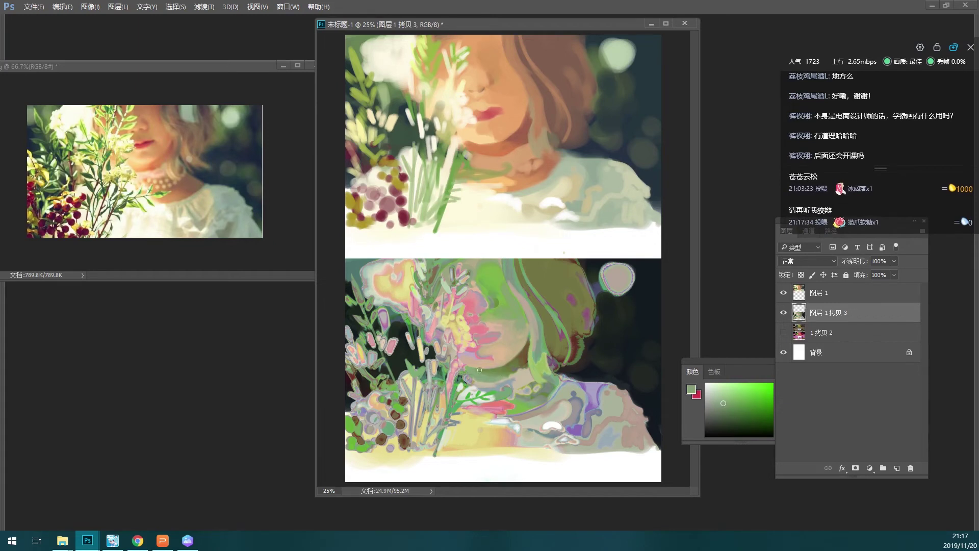
alt+click(504, 325)
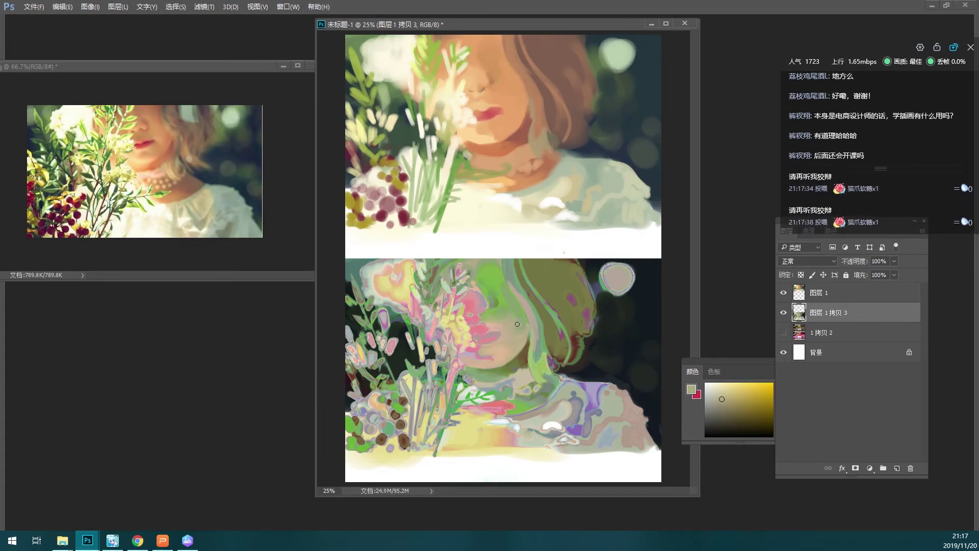
alt+click(494, 351)
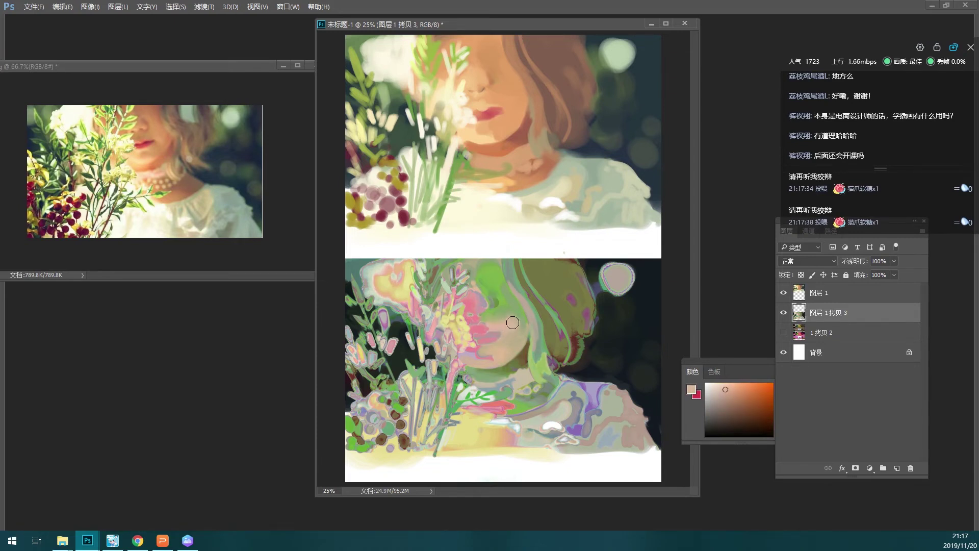
alt+click(498, 346)
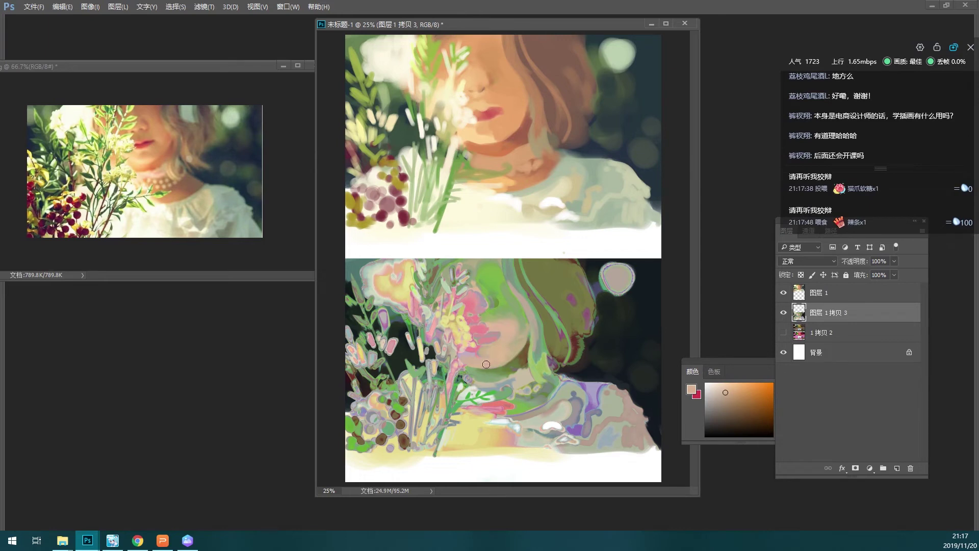
alt+click(499, 353)
- Sample pink, salmon and red-orange tones from the chest and face area
alt+click(482, 363)
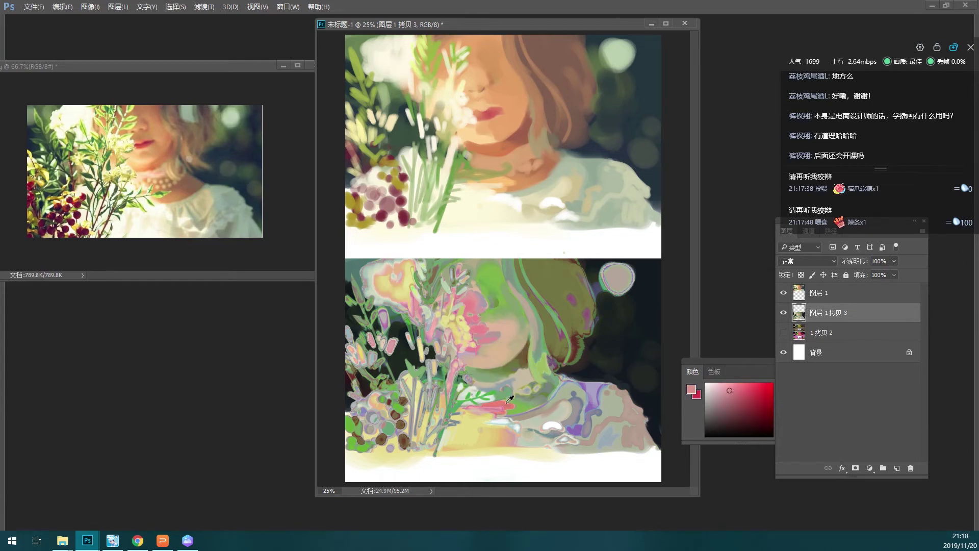
alt+click(475, 371)
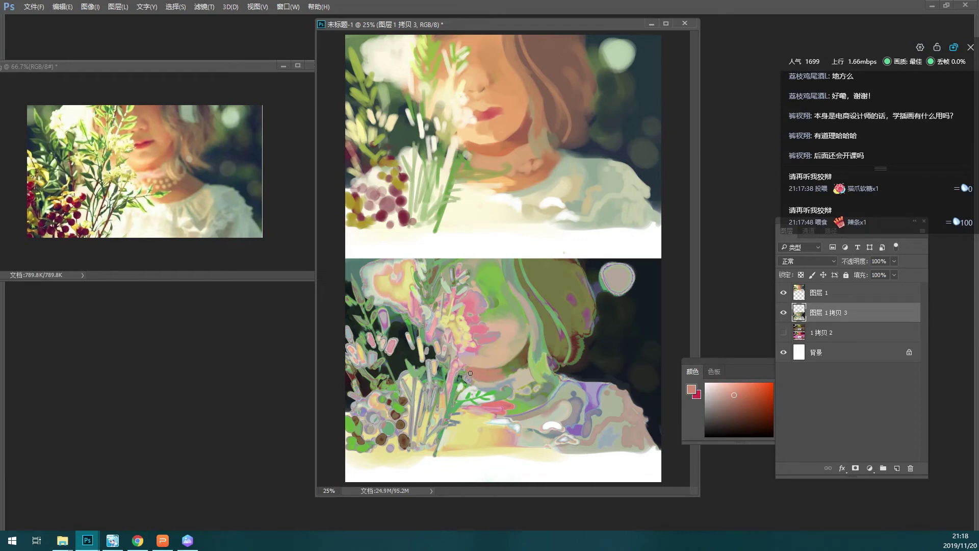
alt+click(485, 380)
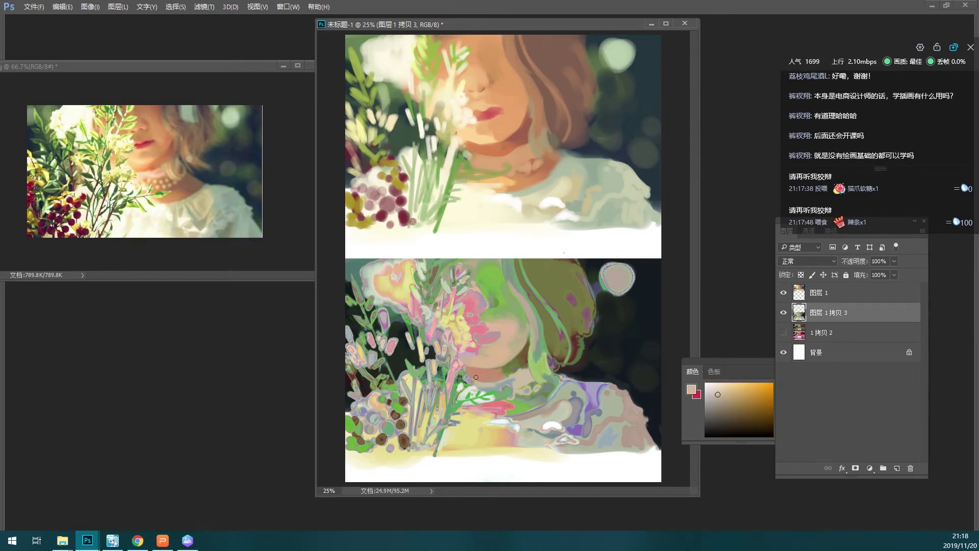
alt+click(475, 377)
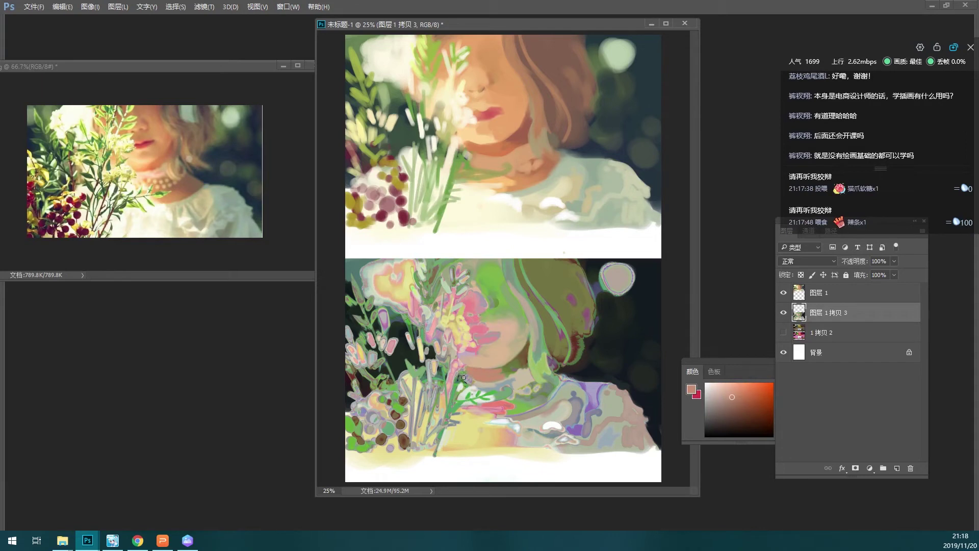
alt+click(459, 377)
- Sample olive hair, tan skin and yellow tones, ending with olive green loaded
alt+click(505, 365)
alt+click(489, 370)
alt+click(510, 363)
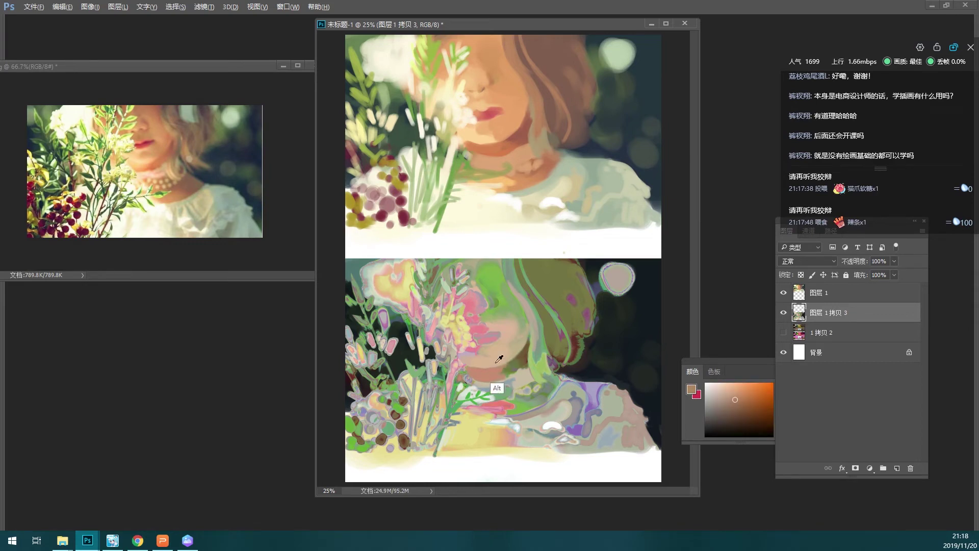
alt+click(452, 435)
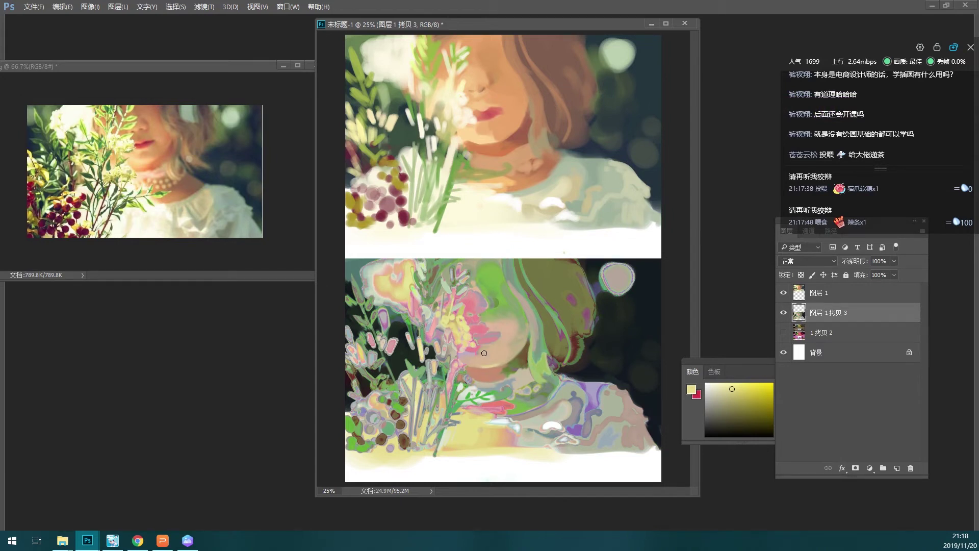
alt+click(494, 365)
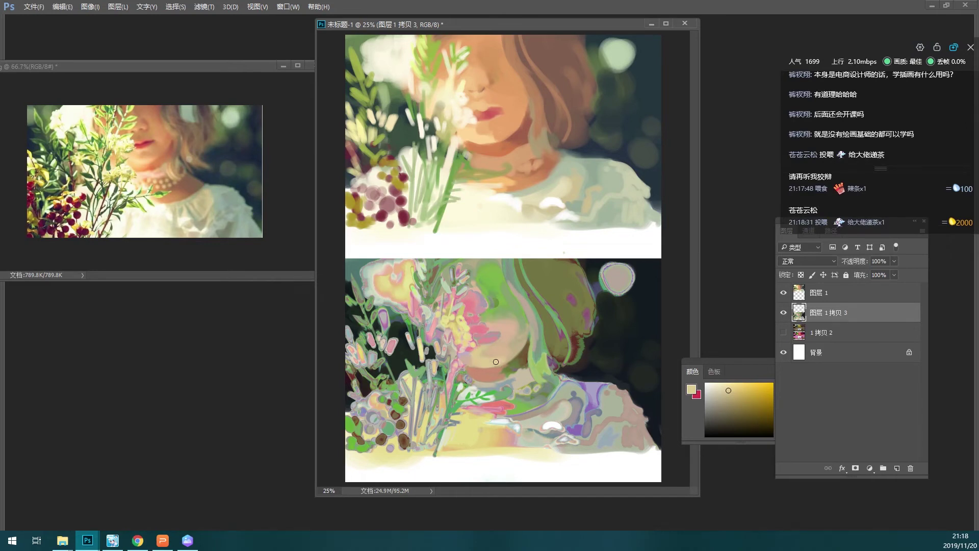
key(alt)
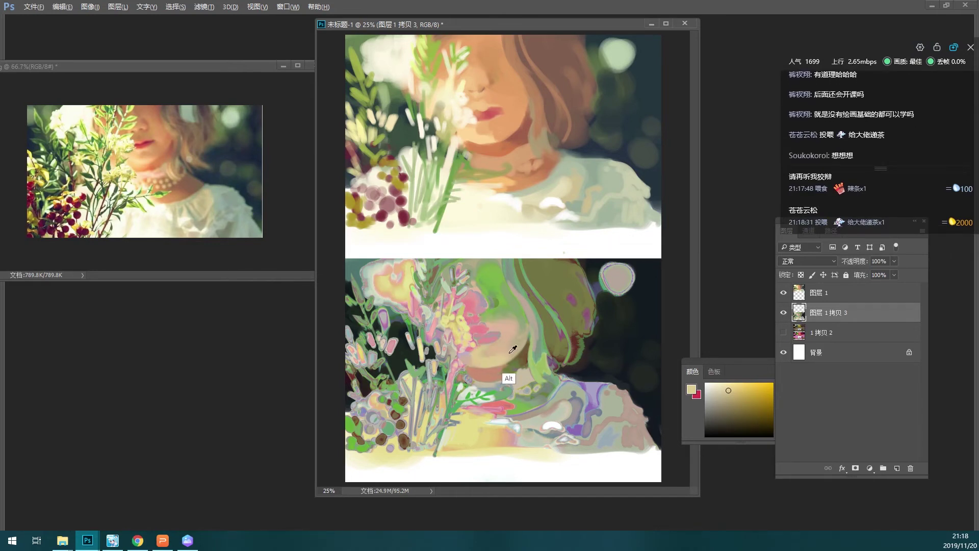
alt+click(510, 352)
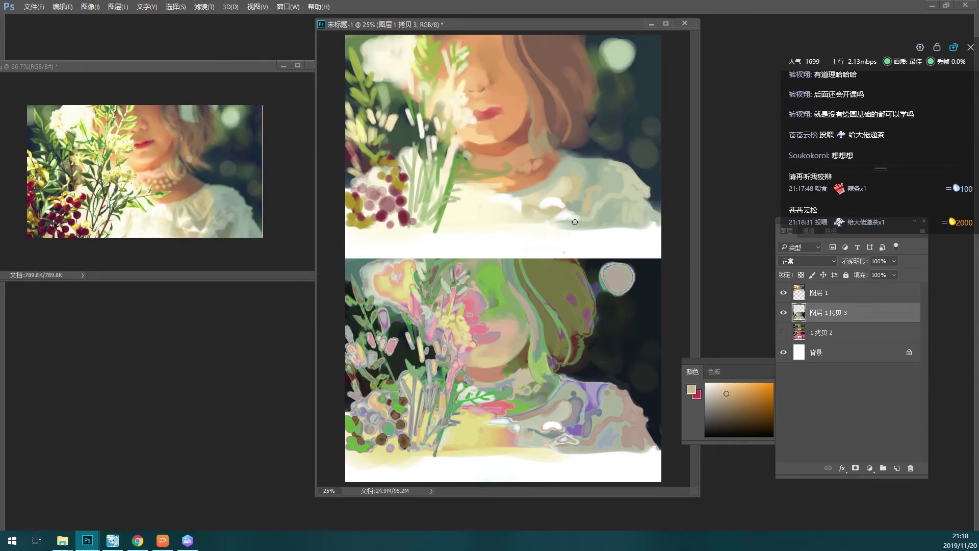
alt+click(503, 365)
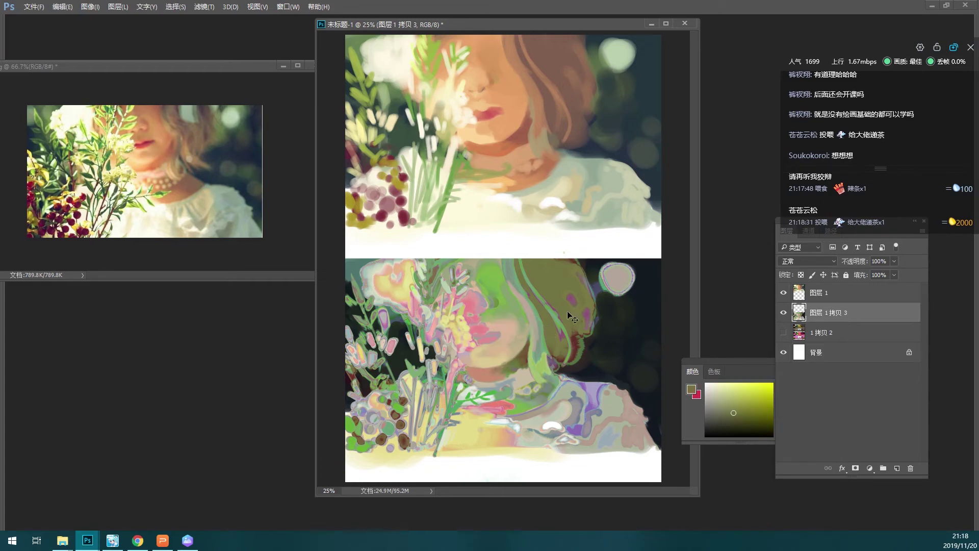
- Save the painting to the Desktop as shifan.psd, accept the compatibility options, and close it
key(ctrl+s)
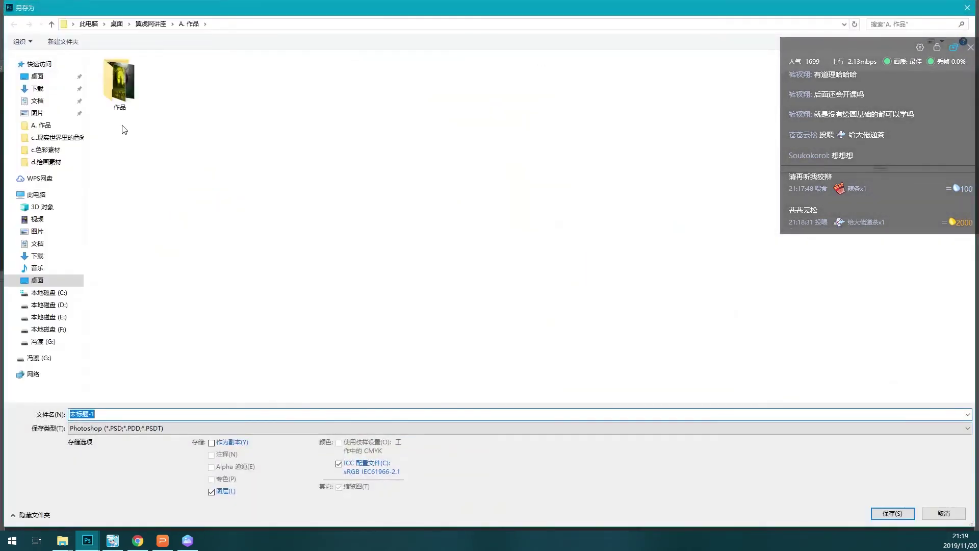
click(35, 76)
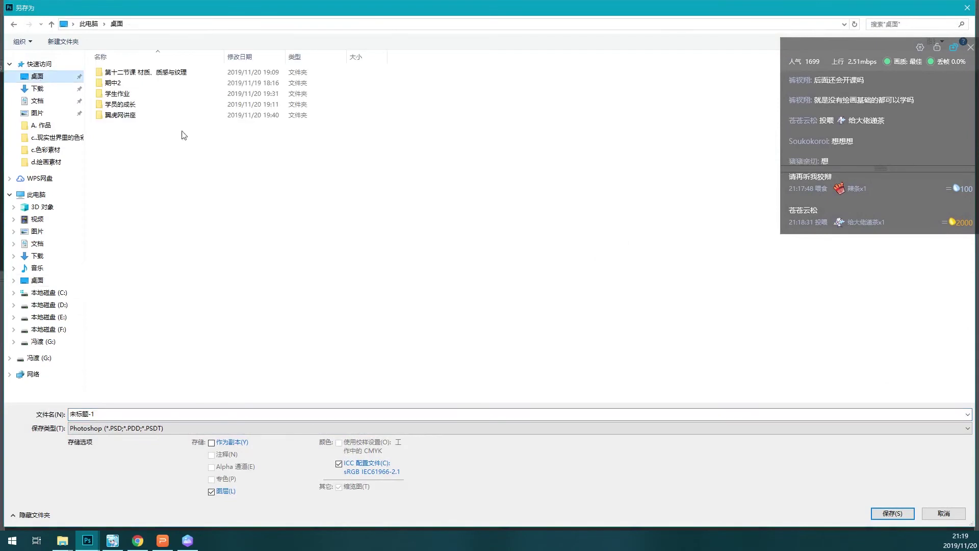
click(280, 413)
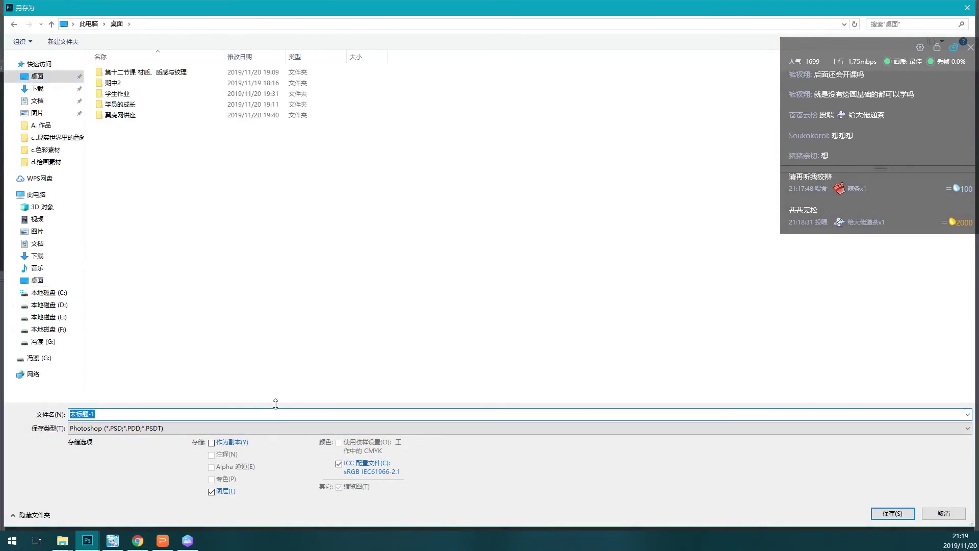
text(xiao)
click(892, 513)
click(763, 227)
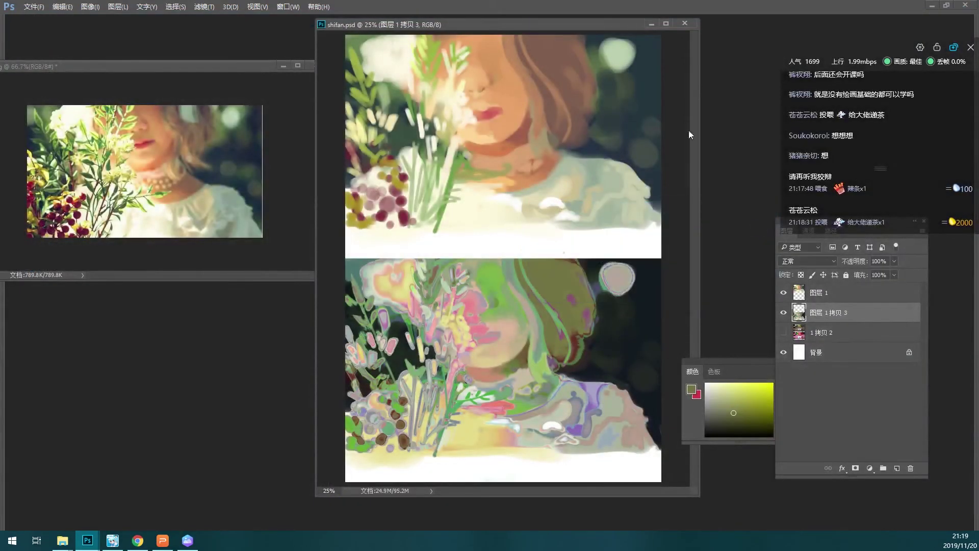
click(652, 24)
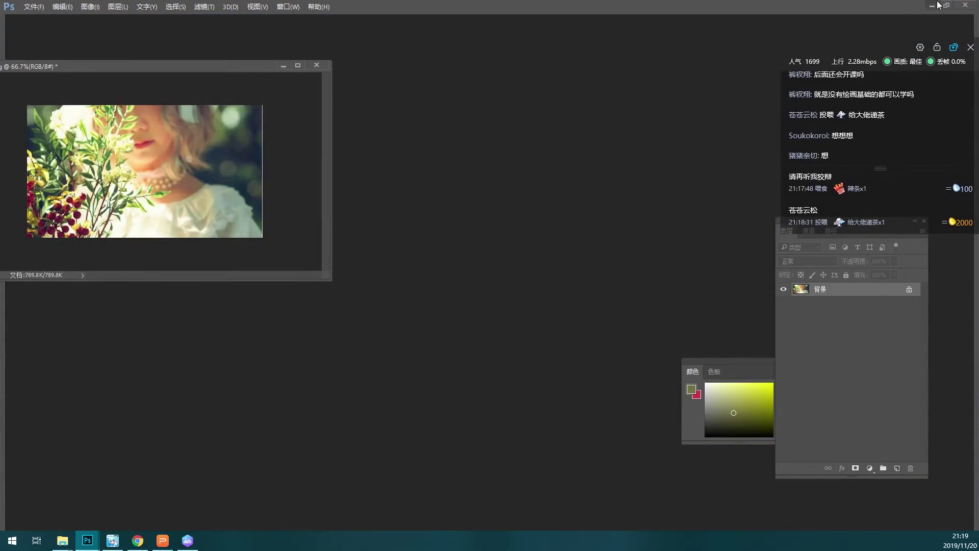
- Minimize Photoshop and bring up the yiihuu illustration course page in Chrome
click(937, 5)
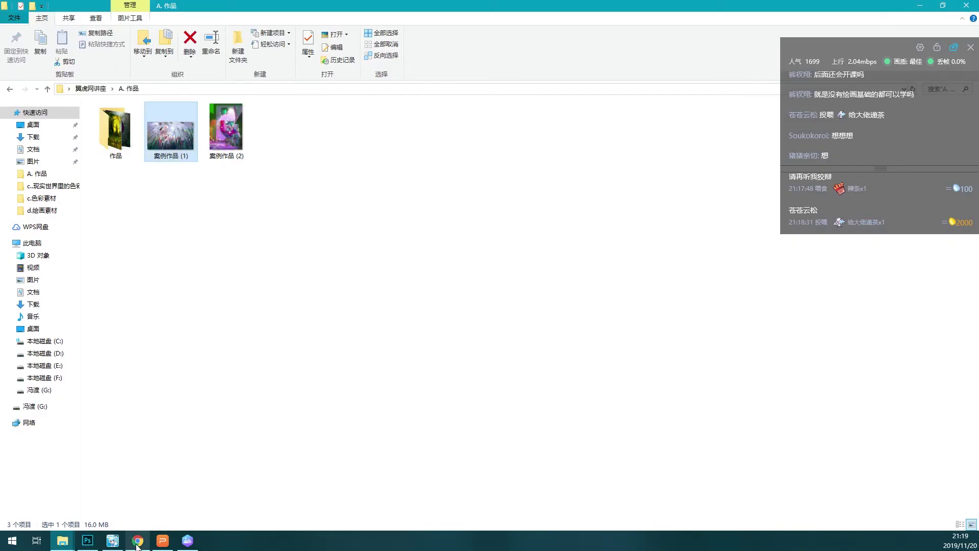
mouse_move(136, 540)
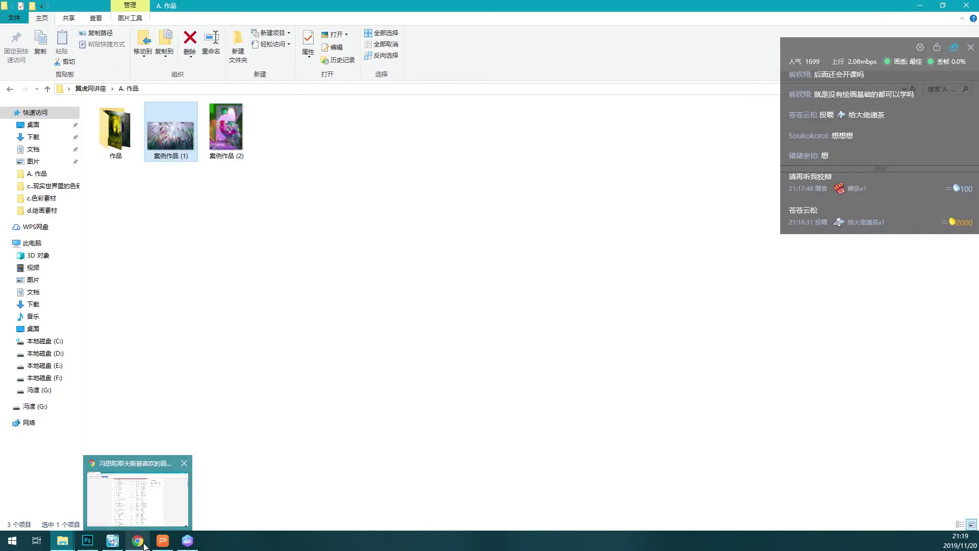
click(143, 511)
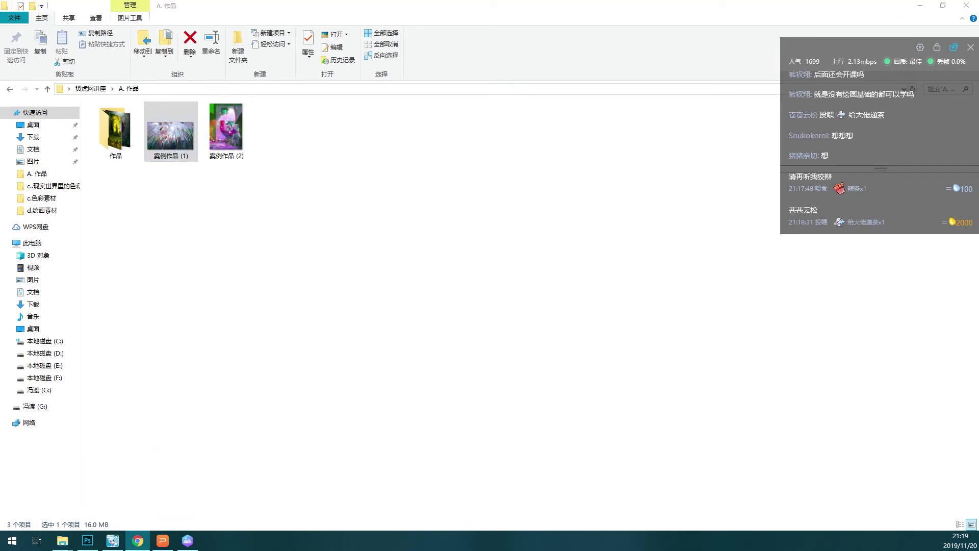
scroll(610, 228, up, 4)
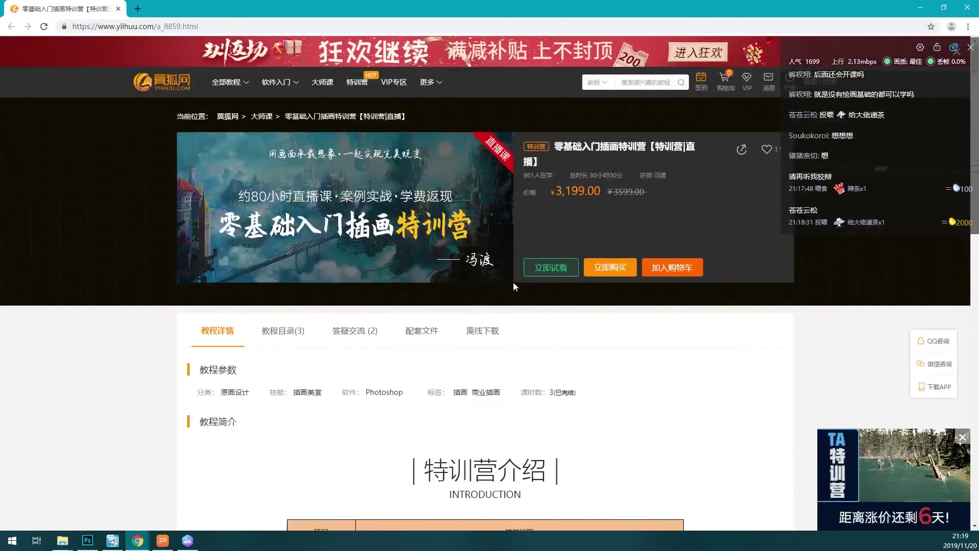
- Scroll down the course page and close the floating video ad at bottom right
scroll(516, 264, down, 2)
scroll(509, 258, up, 2)
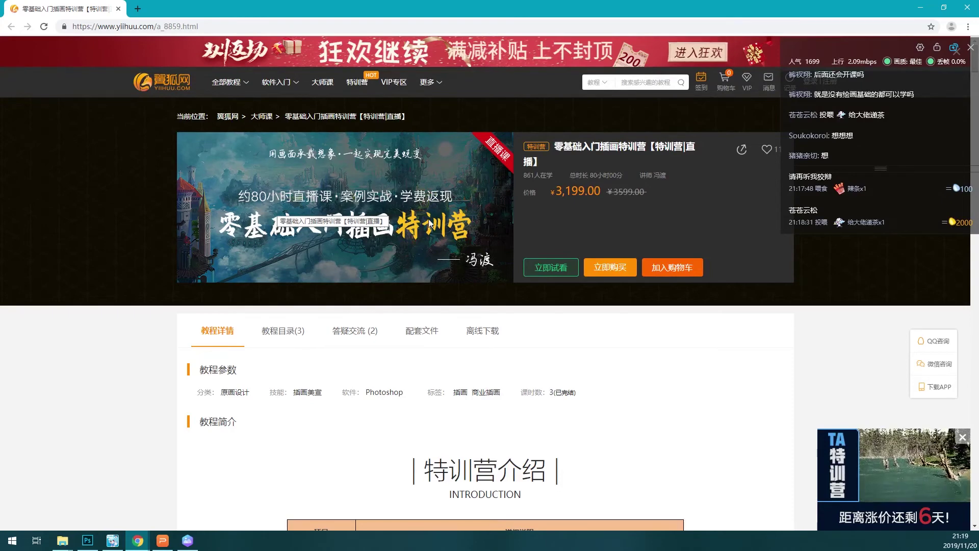
scroll(430, 223, down, 1)
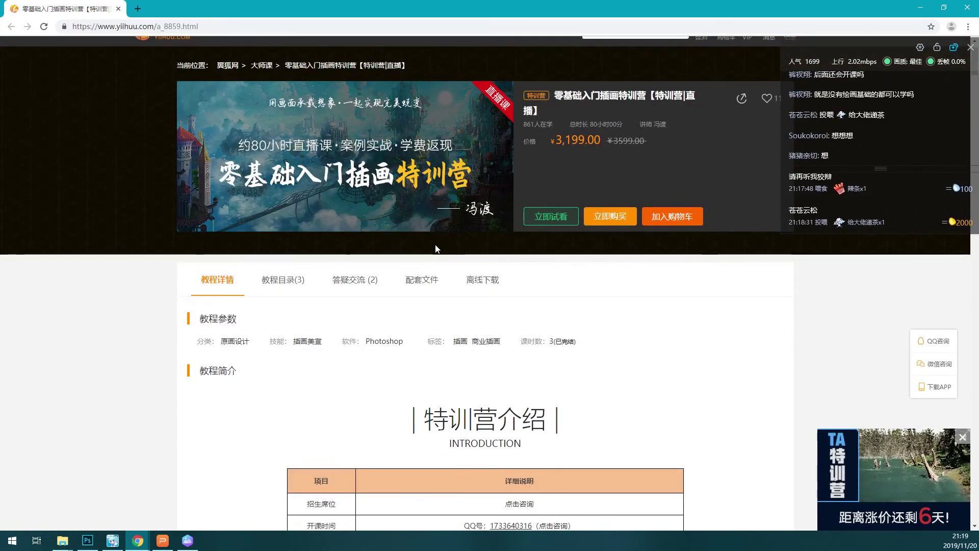
scroll(436, 243, down, 4)
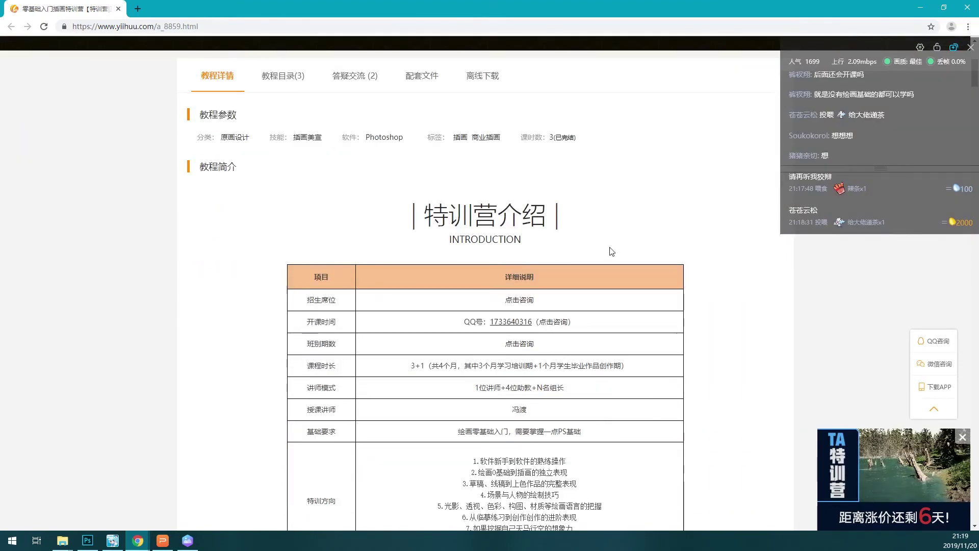
scroll(695, 243, down, 2)
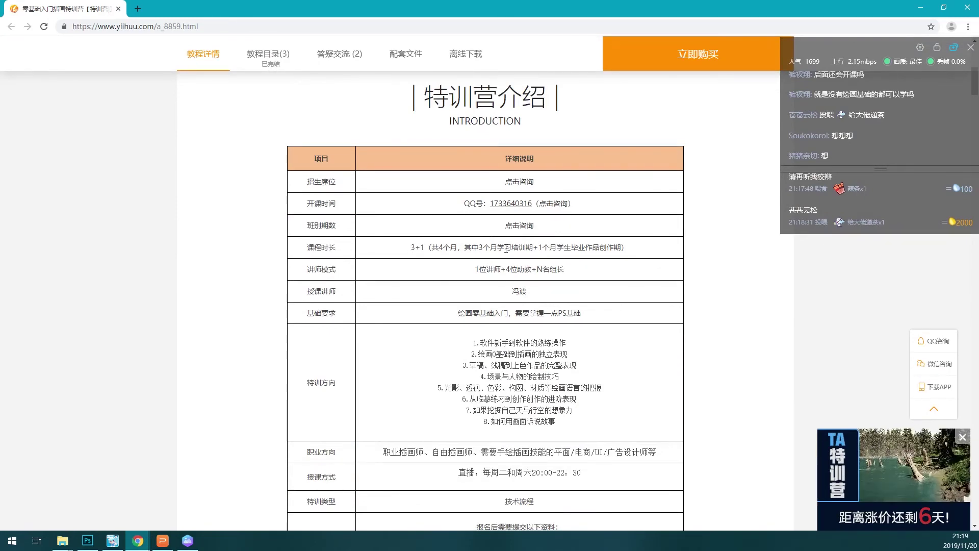
click(958, 437)
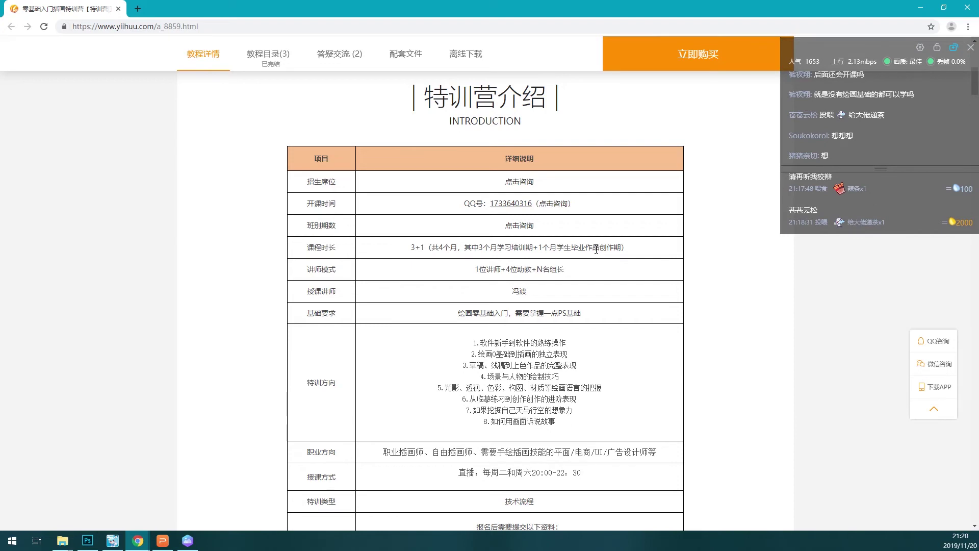
- Browse further down the course page, then return to the top showing the ¥3,199.00 price
scroll(595, 257, down, 1)
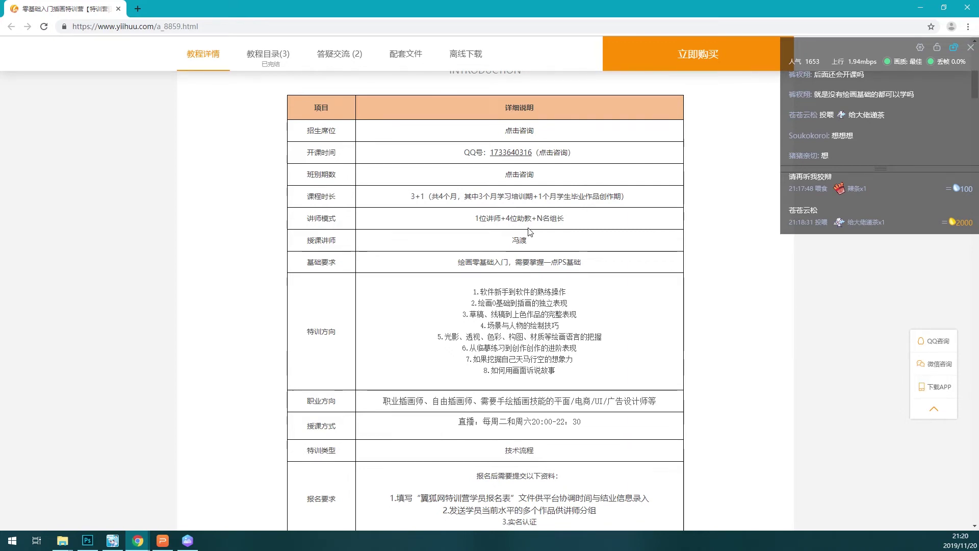
scroll(530, 229, down, 1)
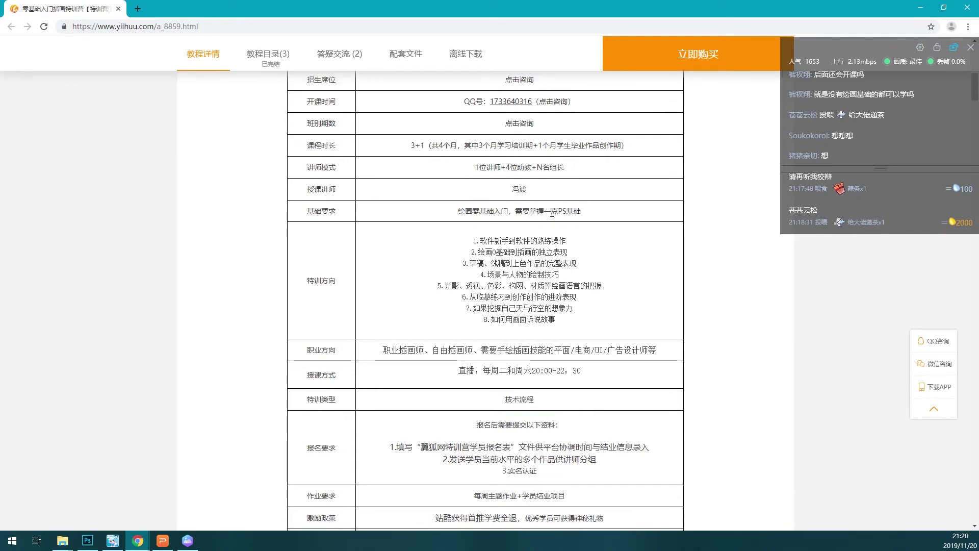
scroll(552, 213, down, 1)
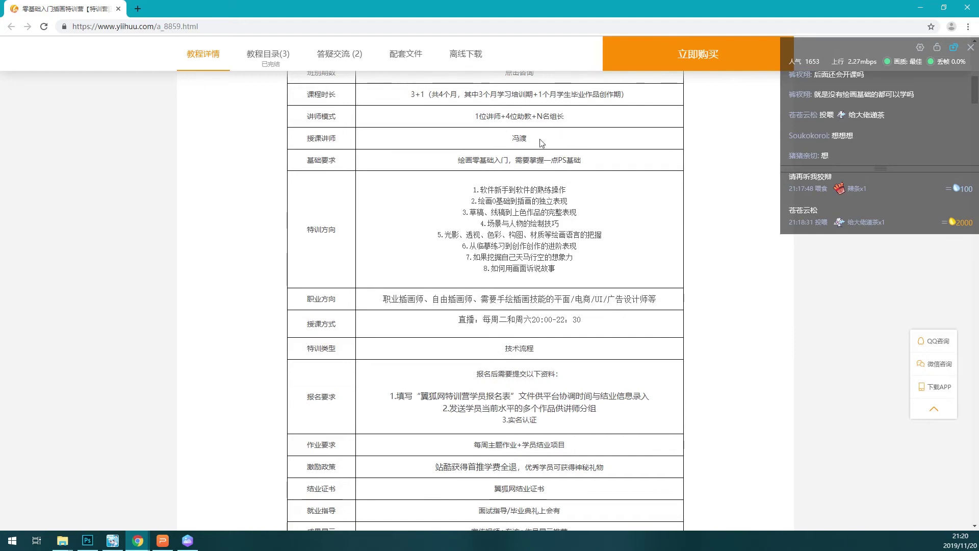
scroll(541, 206, down, 1)
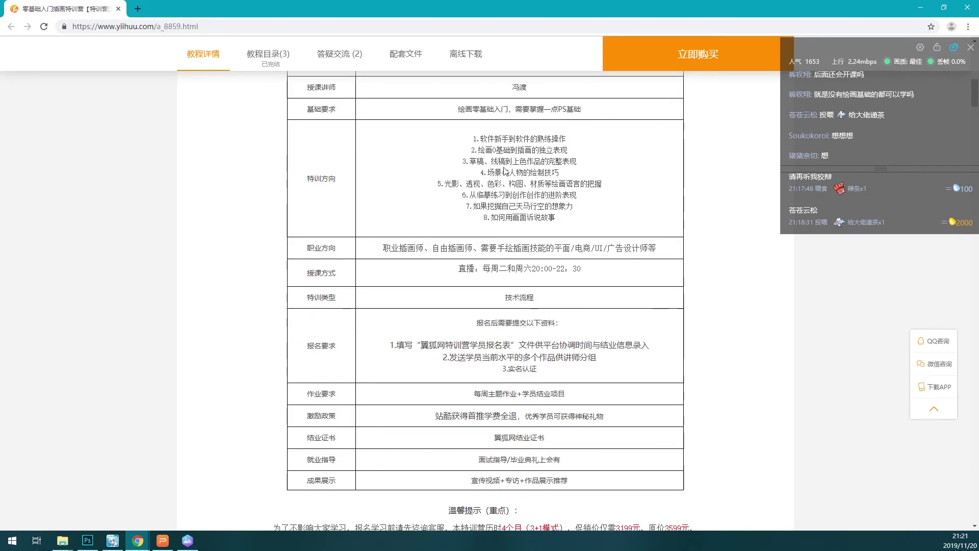
scroll(510, 174, up, 4)
scroll(516, 175, up, 4)
scroll(513, 174, up, 3)
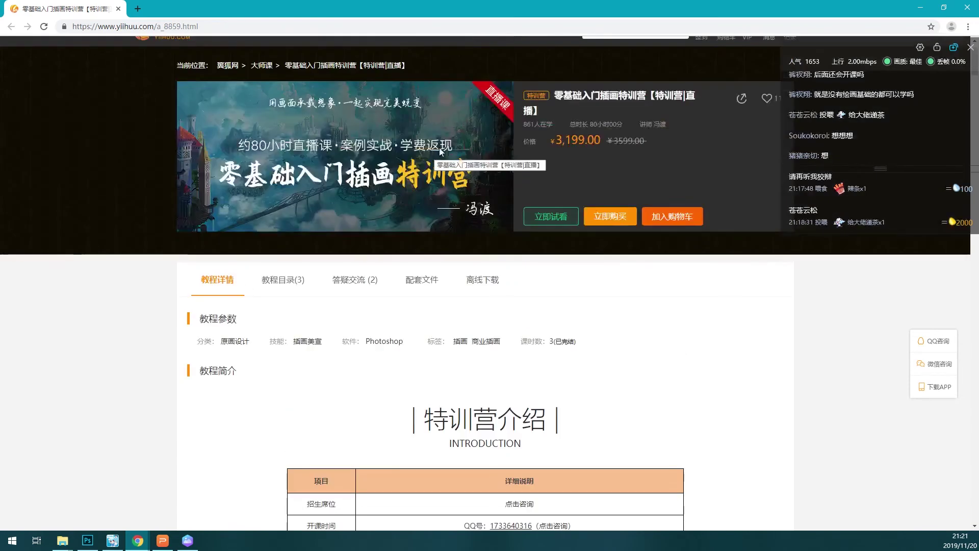
scroll(464, 152, down, 3)
scroll(466, 152, down, 2)
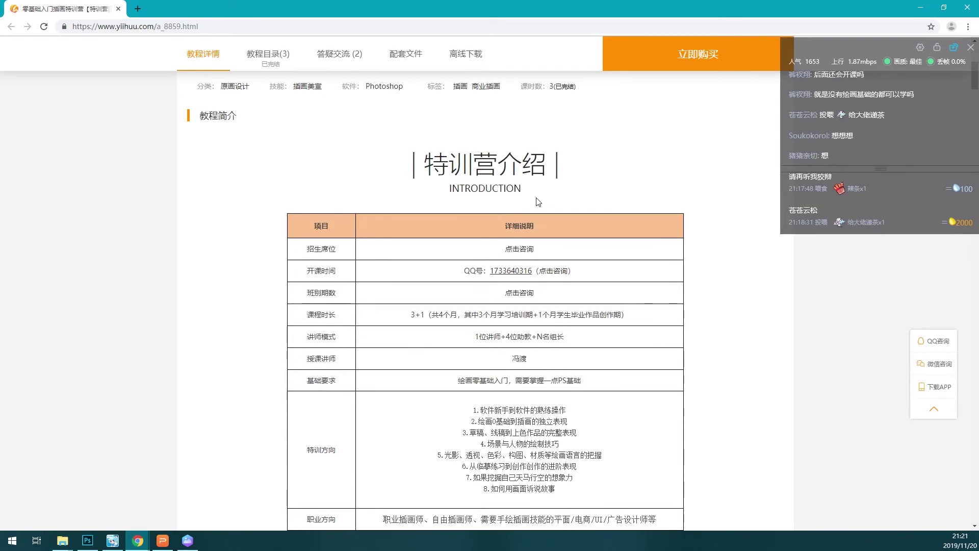
scroll(548, 191, up, 3)
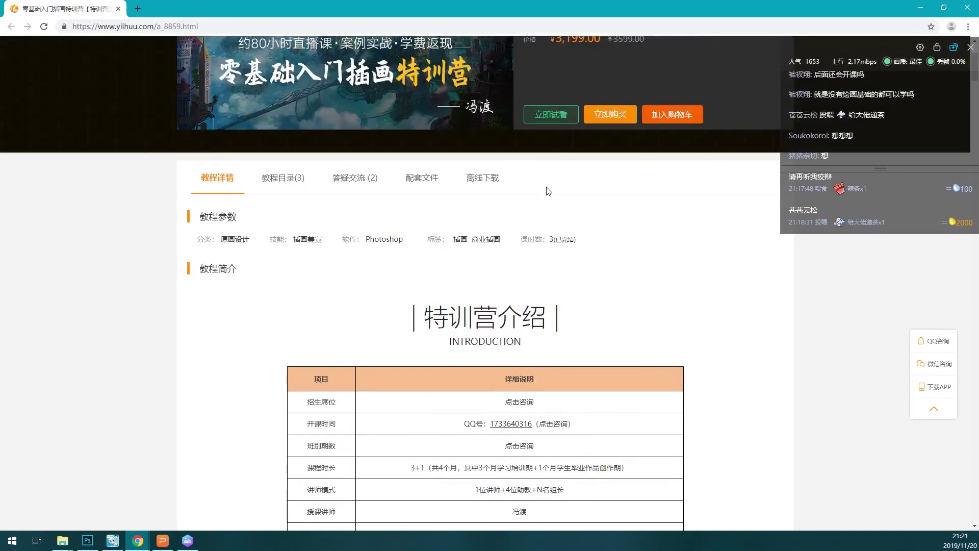
scroll(543, 187, up, 3)
scroll(543, 187, down, 8)
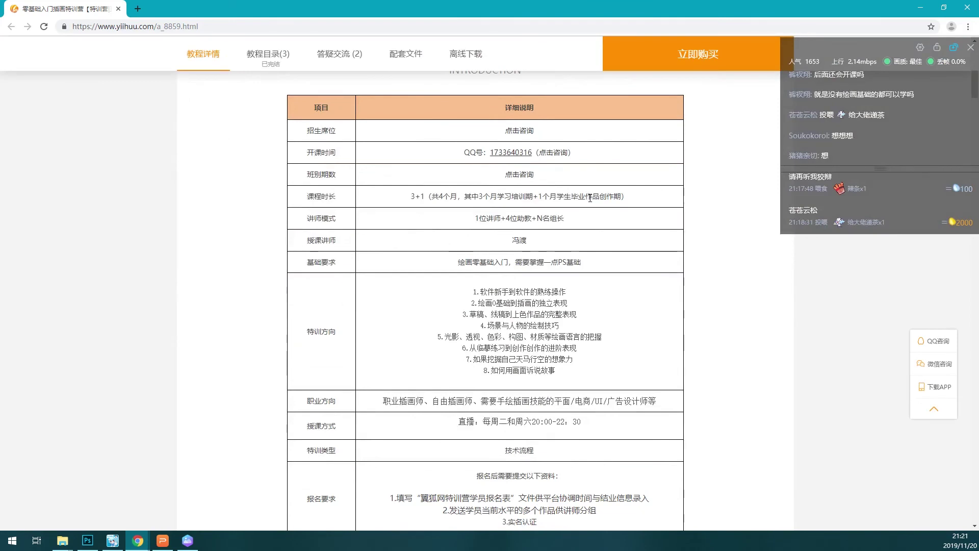
scroll(589, 198, down, 3)
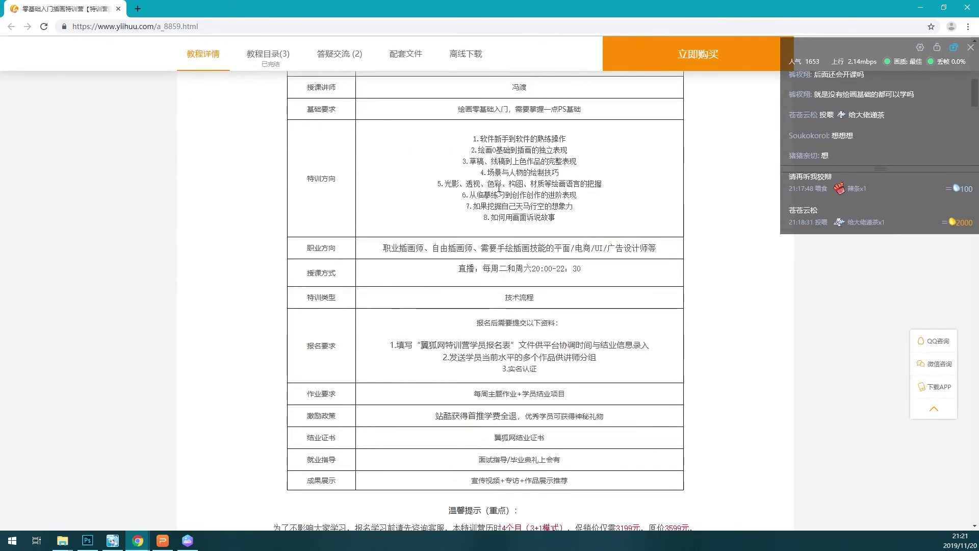
scroll(567, 227, down, 2)
scroll(521, 173, up, 2)
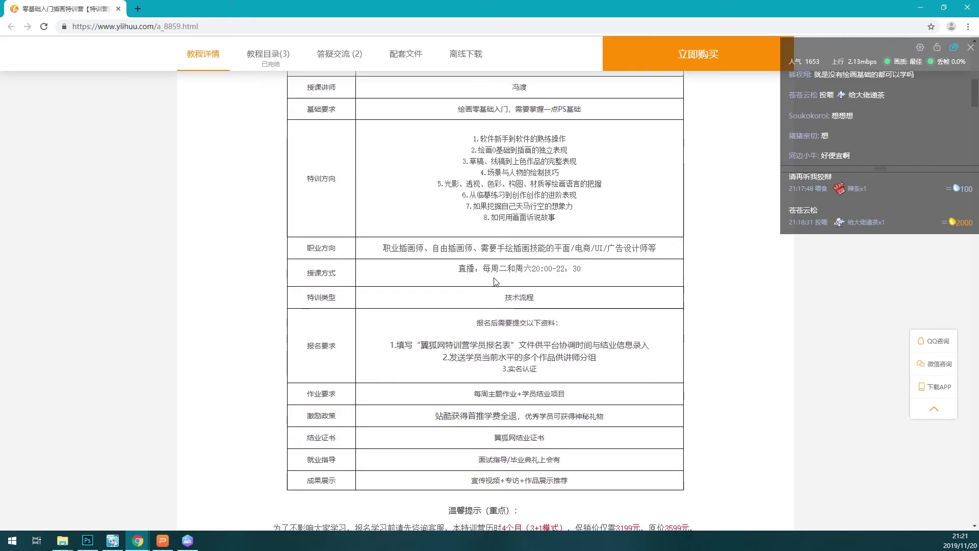
scroll(497, 265, down, 1)
scroll(499, 249, down, 1)
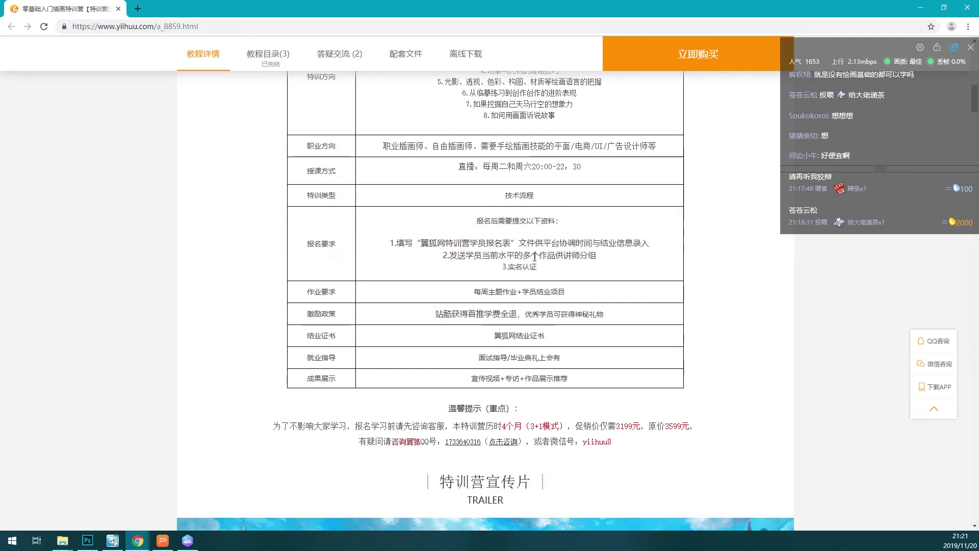
scroll(535, 256, down, 1)
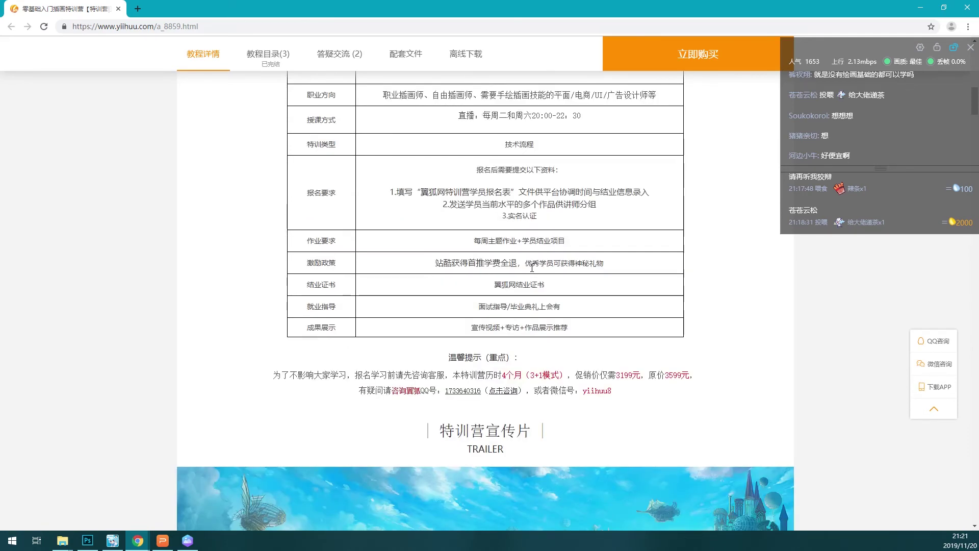
scroll(526, 274, up, 3)
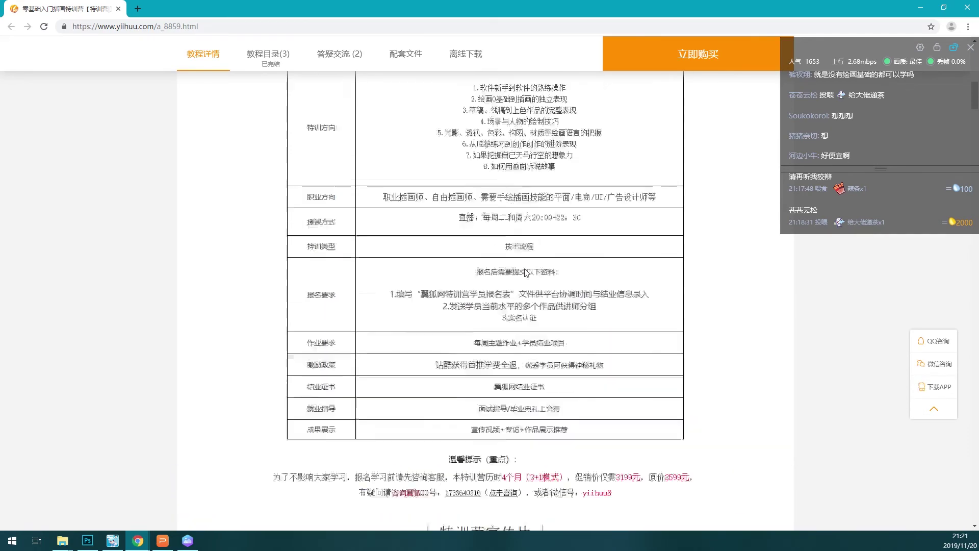
scroll(527, 270, up, 3)
scroll(530, 263, up, 5)
scroll(535, 255, up, 3)
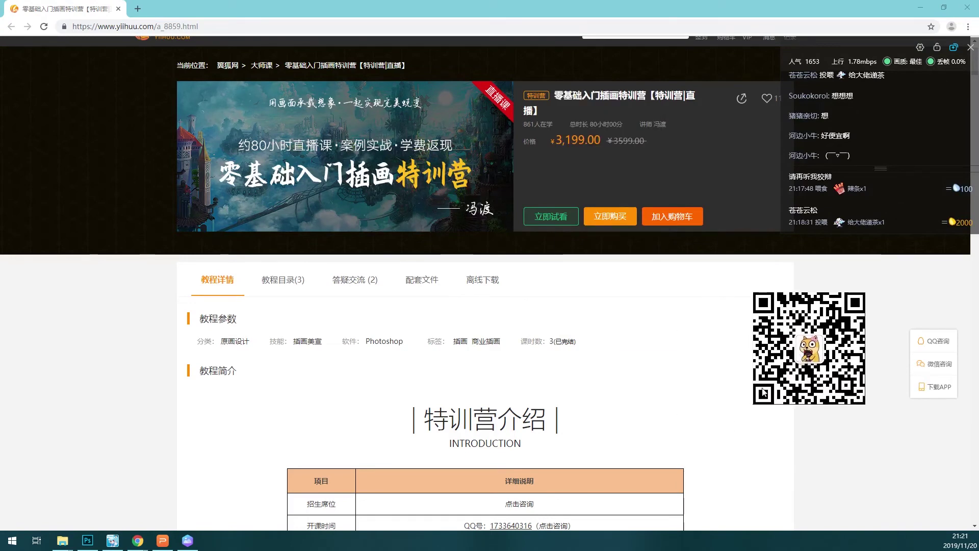
- Scroll the course page down to the 特训营课程内容安排 syllabus listing lessons 01–08
click(684, 382)
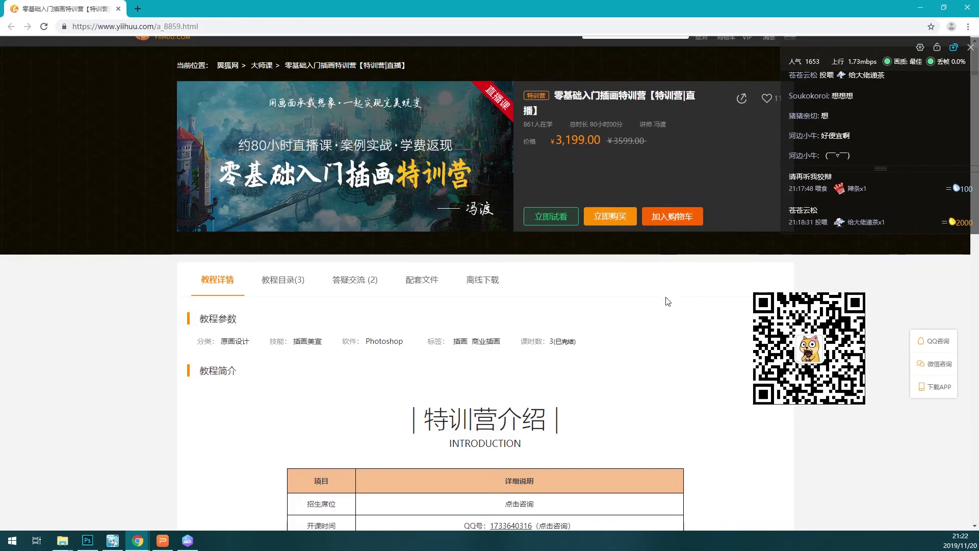
scroll(662, 314, down, 3)
scroll(661, 314, down, 5)
scroll(662, 314, down, 2)
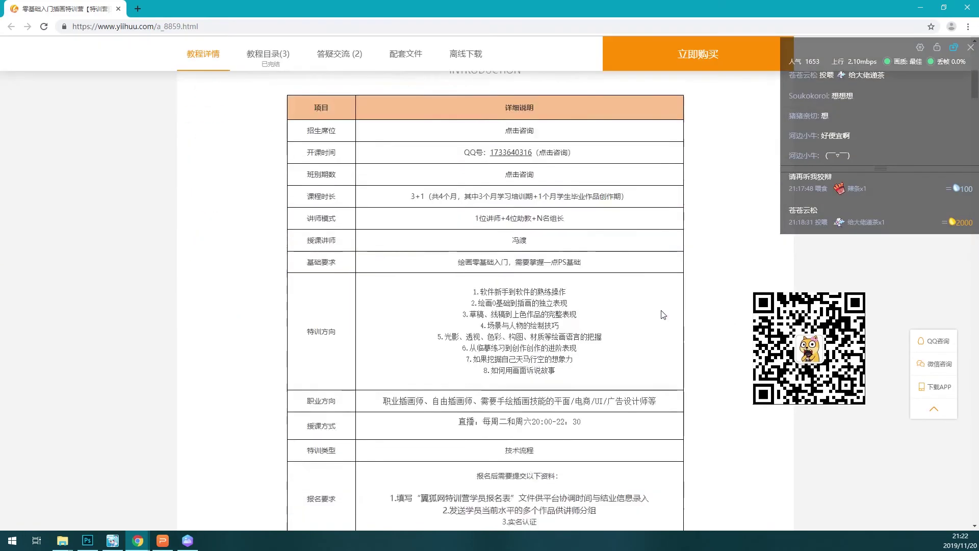
scroll(661, 314, down, 3)
scroll(663, 314, down, 2)
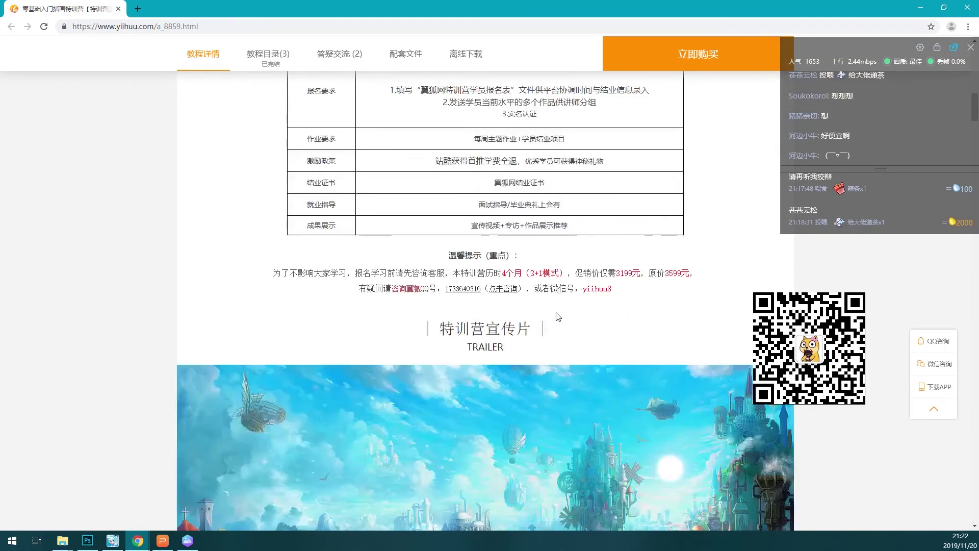
scroll(558, 312, down, 5)
scroll(558, 312, down, 2)
scroll(561, 283, down, 4)
scroll(560, 283, down, 4)
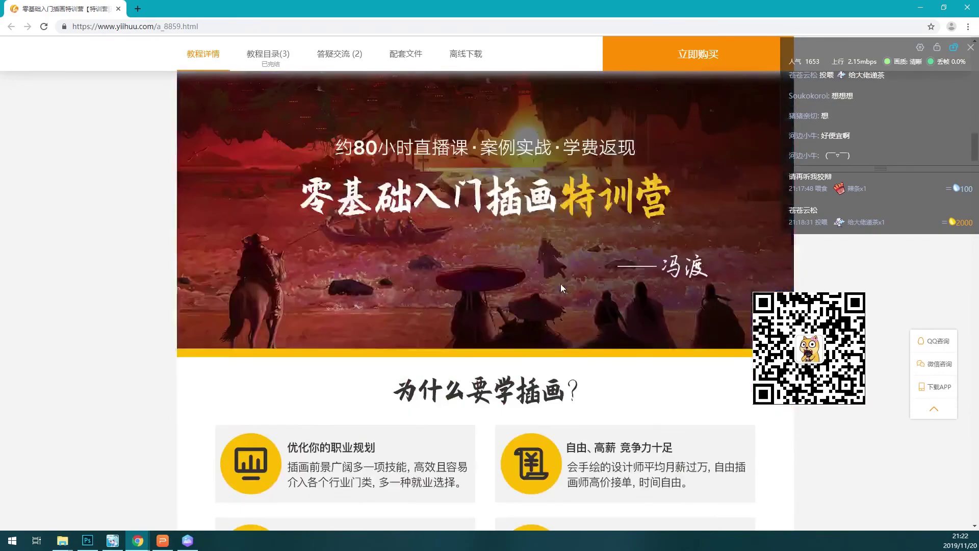
scroll(460, 246, down, 4)
scroll(433, 229, down, 3)
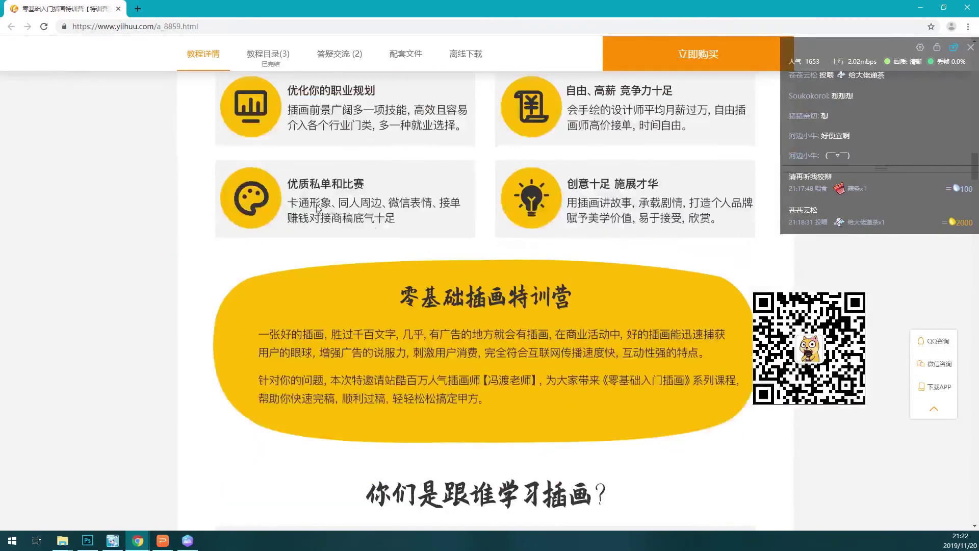
scroll(383, 202, up, 1)
scroll(383, 201, up, 1)
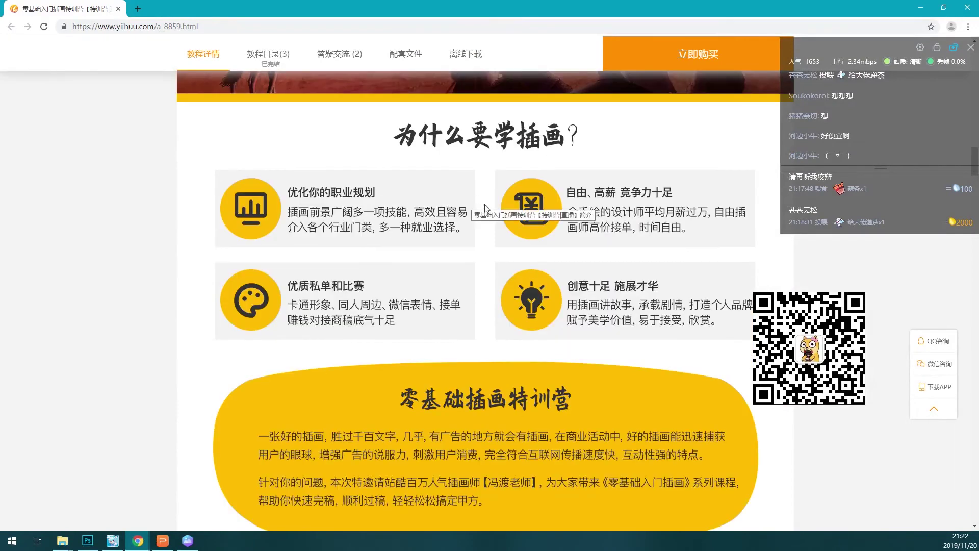
scroll(415, 234, down, 5)
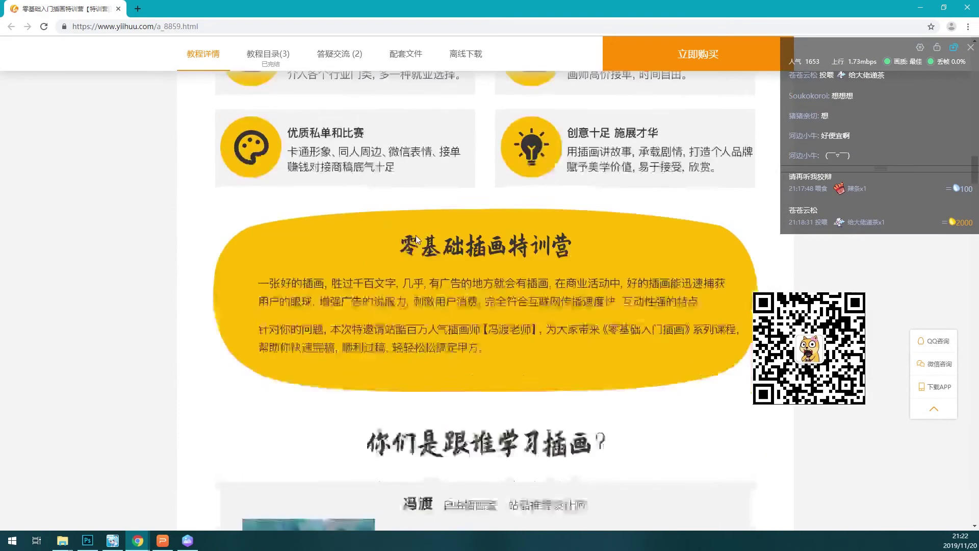
scroll(432, 234, down, 5)
scroll(474, 237, down, 2)
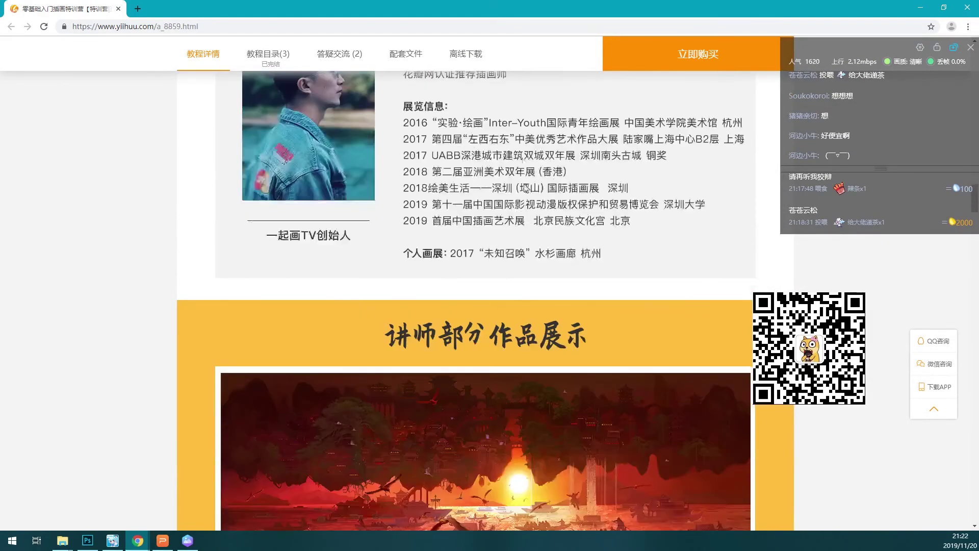
scroll(522, 242, down, 4)
scroll(522, 240, down, 3)
scroll(522, 240, down, 4)
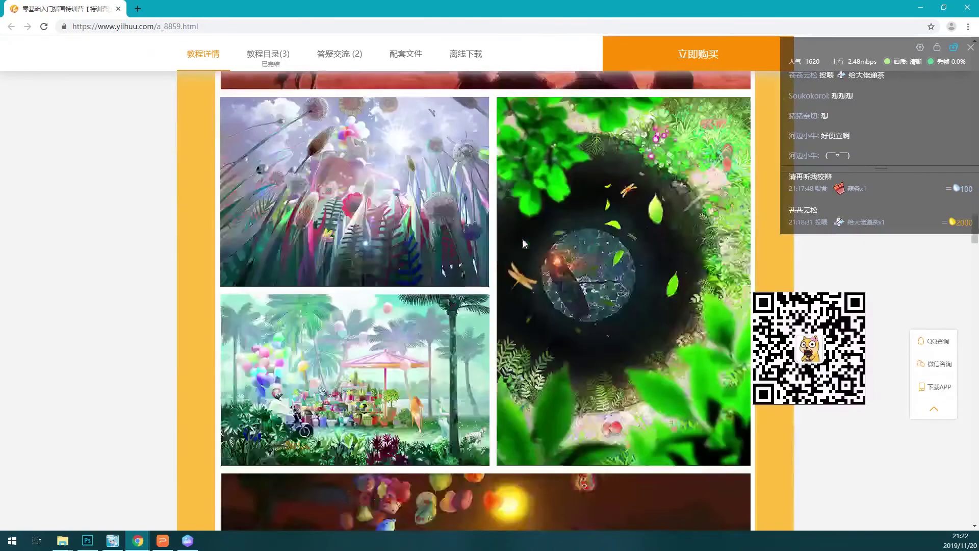
scroll(523, 242, down, 3)
scroll(524, 243, down, 7)
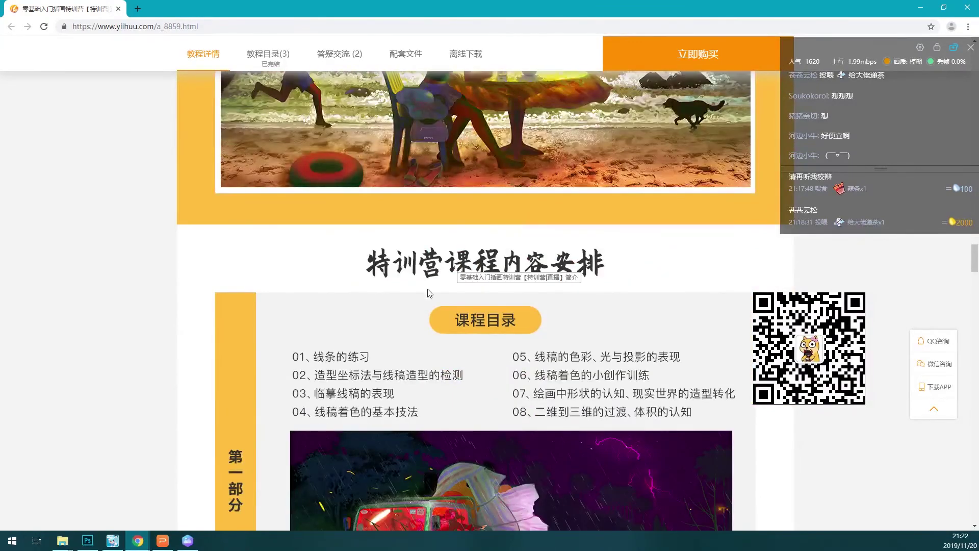
scroll(431, 292, down, 2)
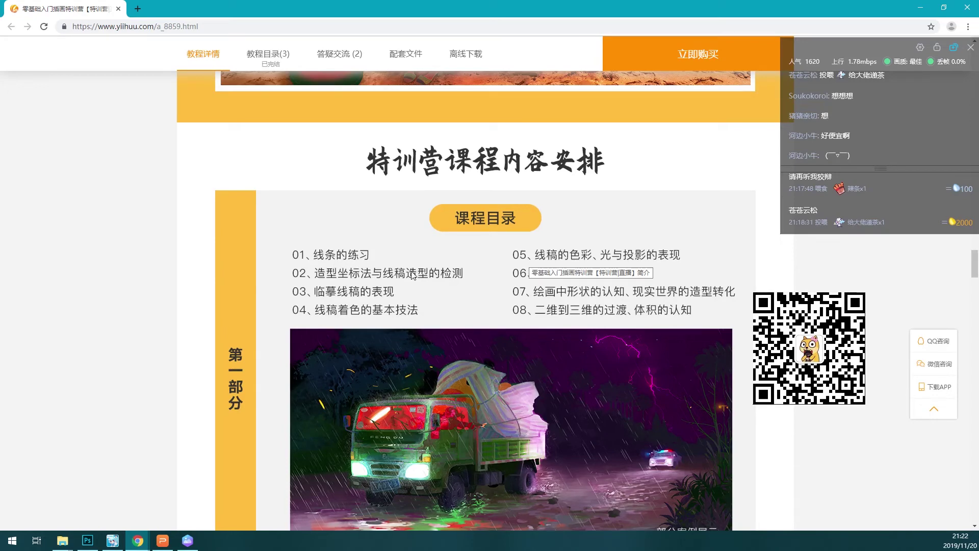
- Scroll down the Yiihuu course page through the syllabus and student reviews
scroll(437, 284, down, 1)
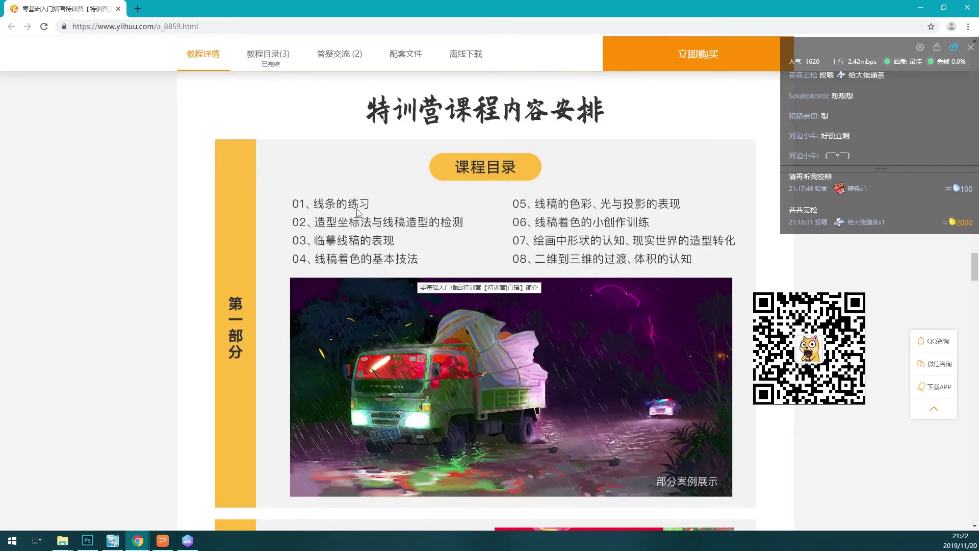
scroll(551, 252, down, 1)
scroll(552, 252, down, 7)
scroll(551, 252, down, 3)
scroll(361, 261, down, 4)
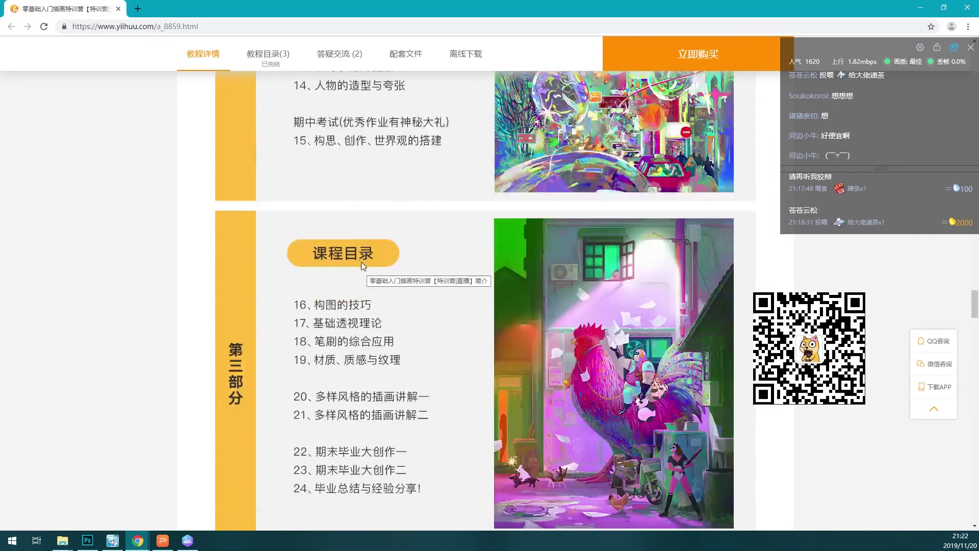
scroll(361, 261, up, 5)
scroll(336, 177, up, 8)
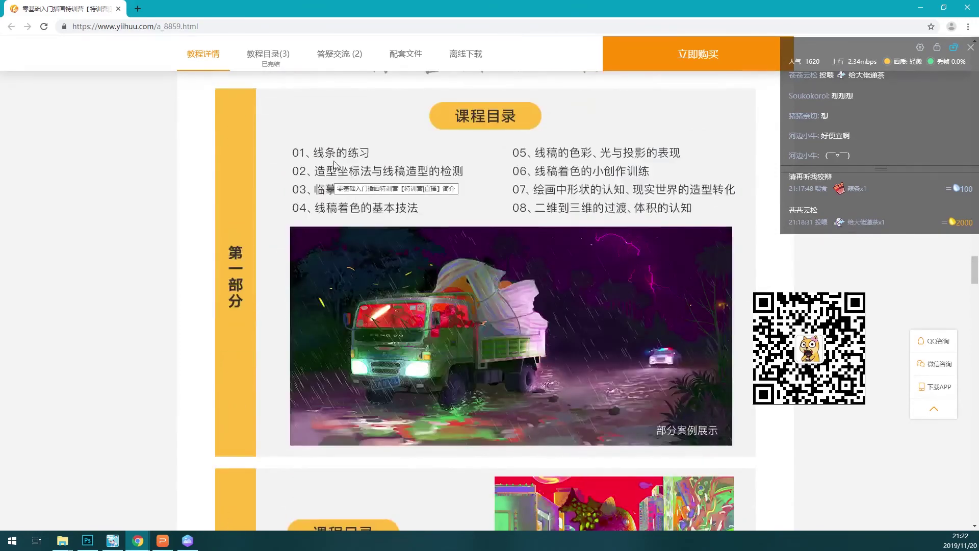
scroll(568, 200, down, 3)
scroll(497, 233, down, 5)
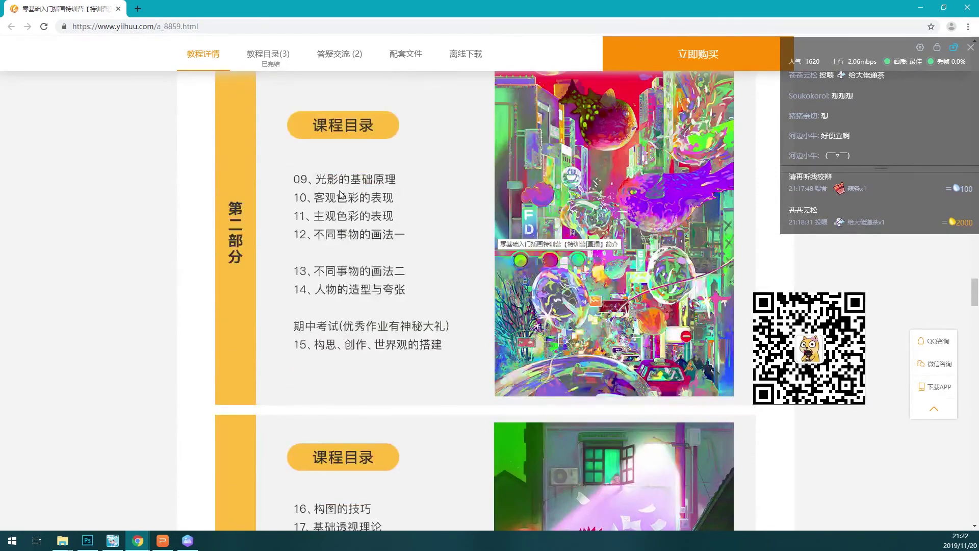
scroll(345, 230, down, 1)
scroll(345, 230, down, 2)
scroll(347, 234, down, 2)
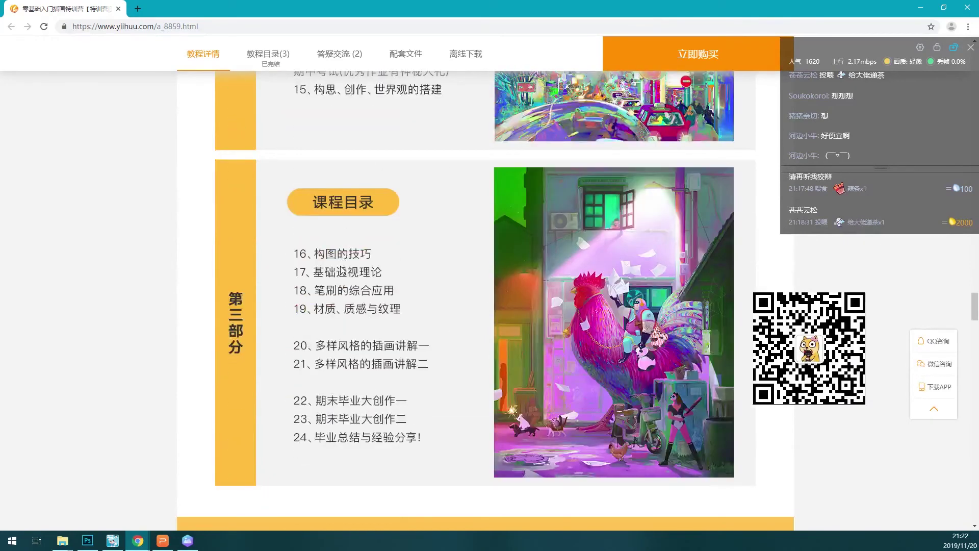
scroll(344, 245, down, 3)
scroll(341, 249, down, 1)
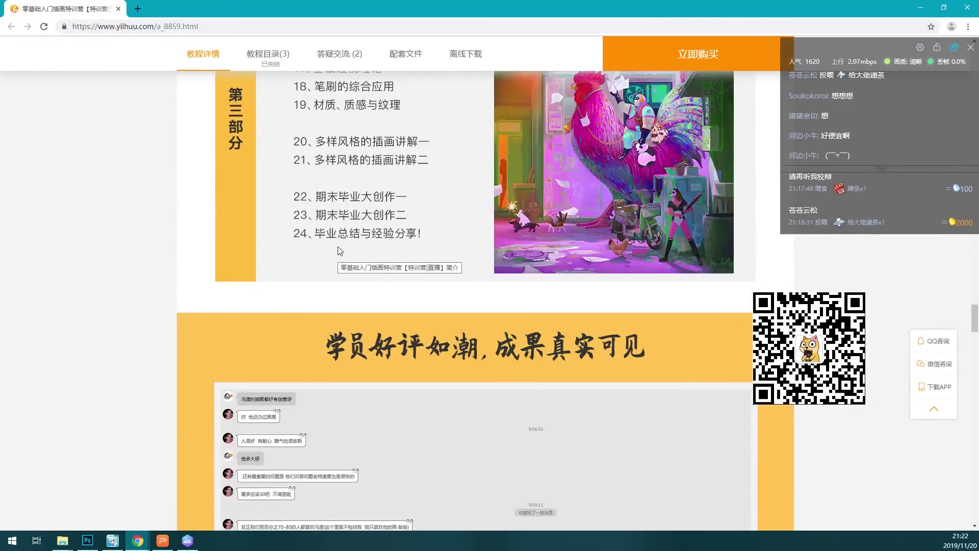
scroll(439, 280, down, 2)
scroll(442, 284, down, 2)
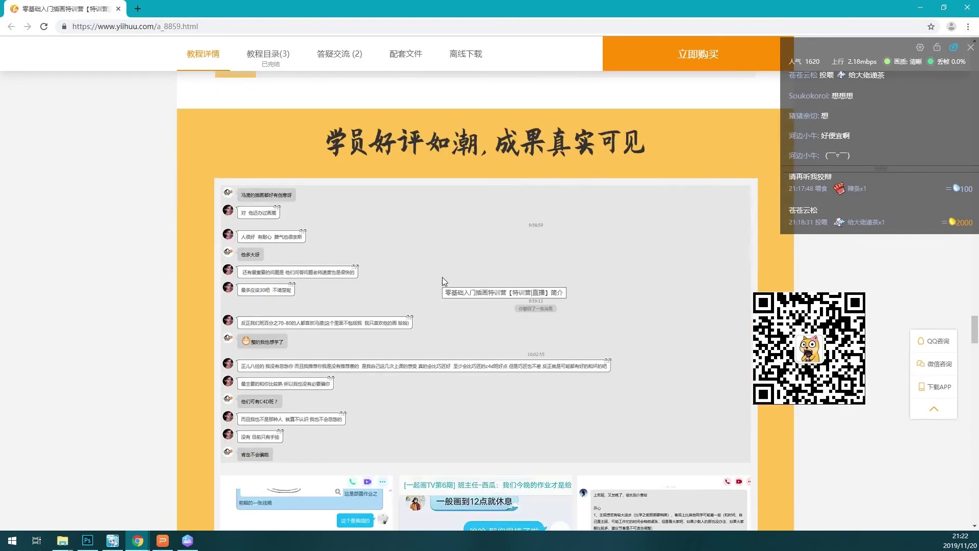
- Read through the students' before-and-after artwork comparisons, then minimize Chrome
scroll(442, 277, down, 2)
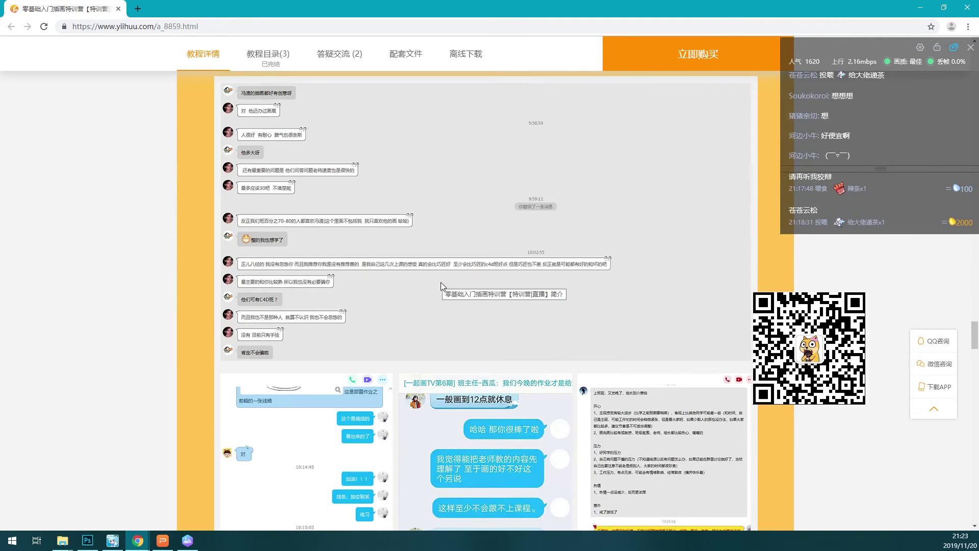
scroll(479, 311, down, 3)
scroll(481, 312, down, 3)
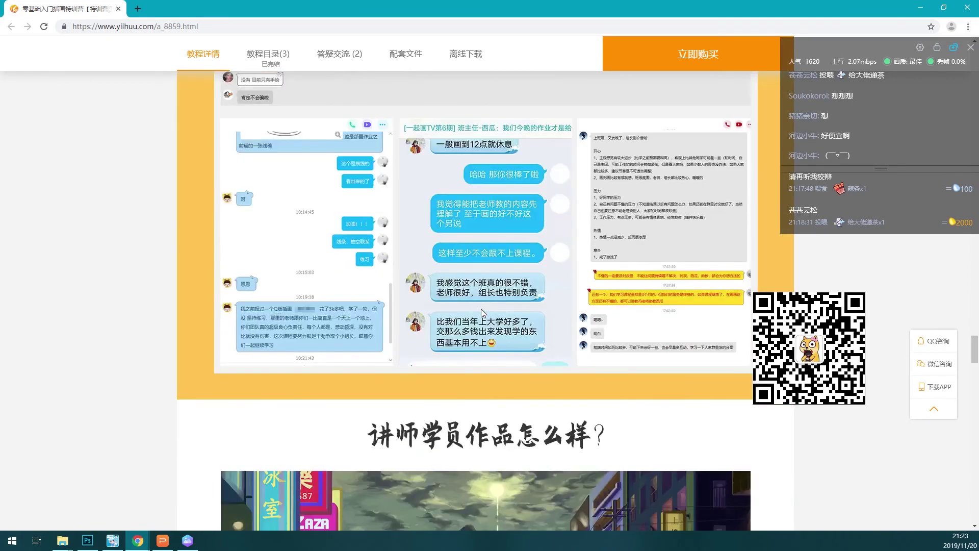
scroll(482, 308, down, 1)
scroll(480, 311, down, 1)
scroll(479, 313, down, 1)
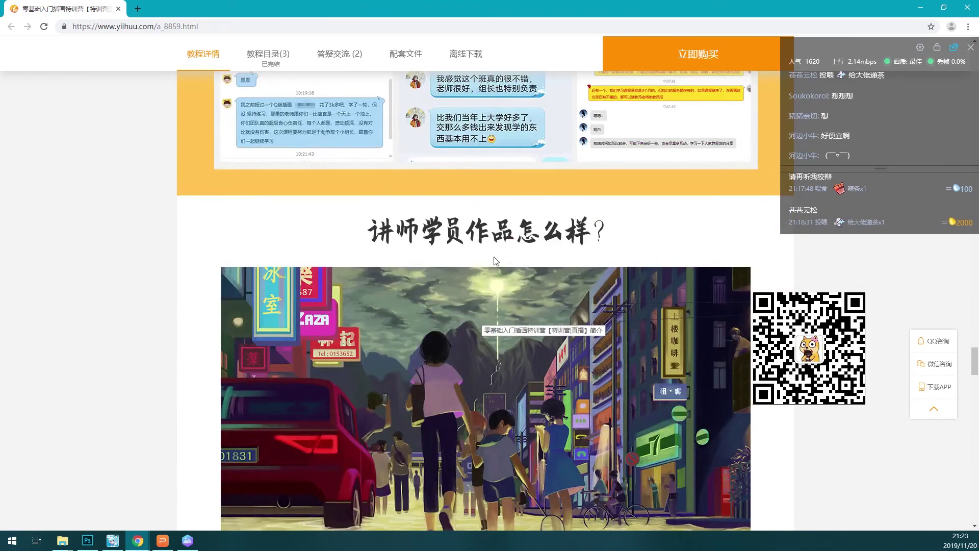
scroll(498, 261, down, 2)
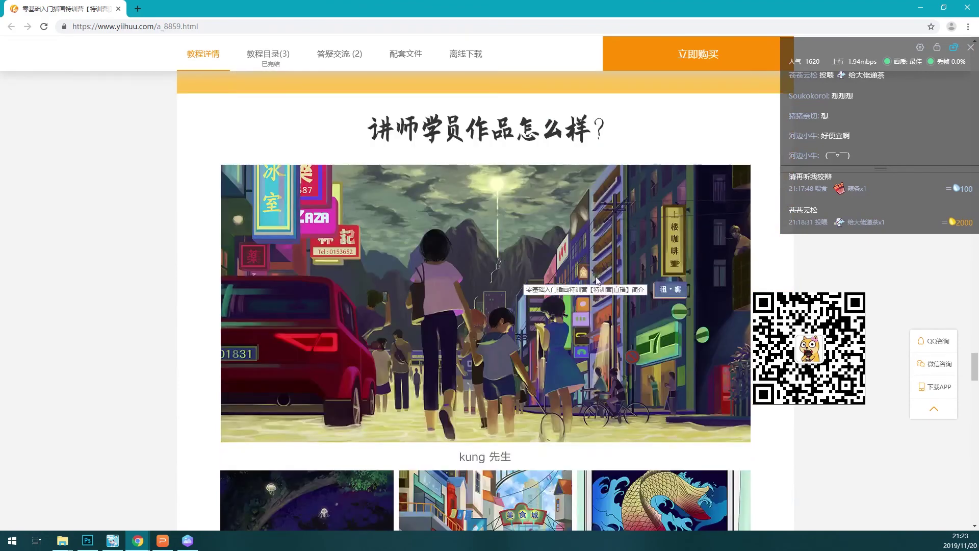
scroll(494, 316, down, 1)
scroll(459, 286, down, 3)
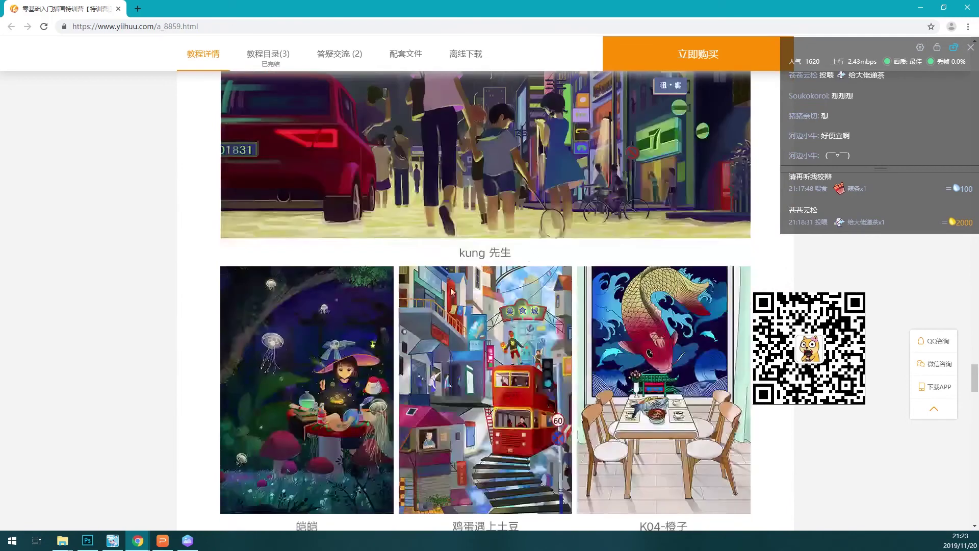
scroll(428, 260, down, 3)
scroll(413, 334, down, 2)
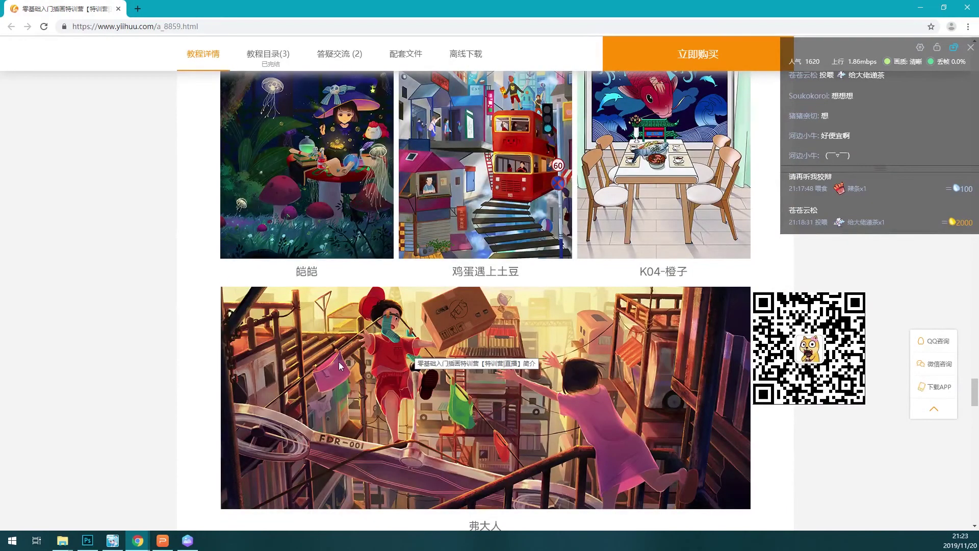
scroll(337, 375, down, 1)
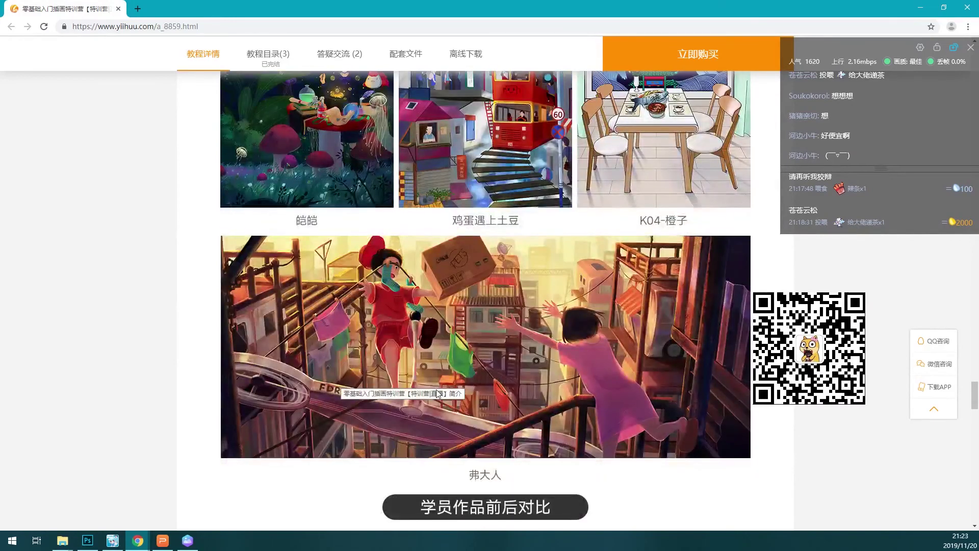
scroll(439, 392, down, 2)
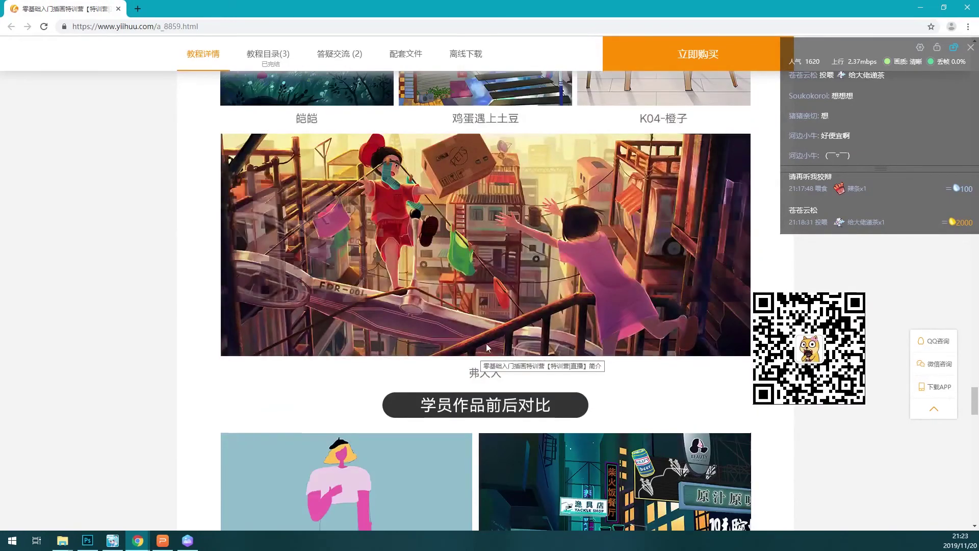
scroll(485, 347, down, 1)
scroll(502, 343, down, 1)
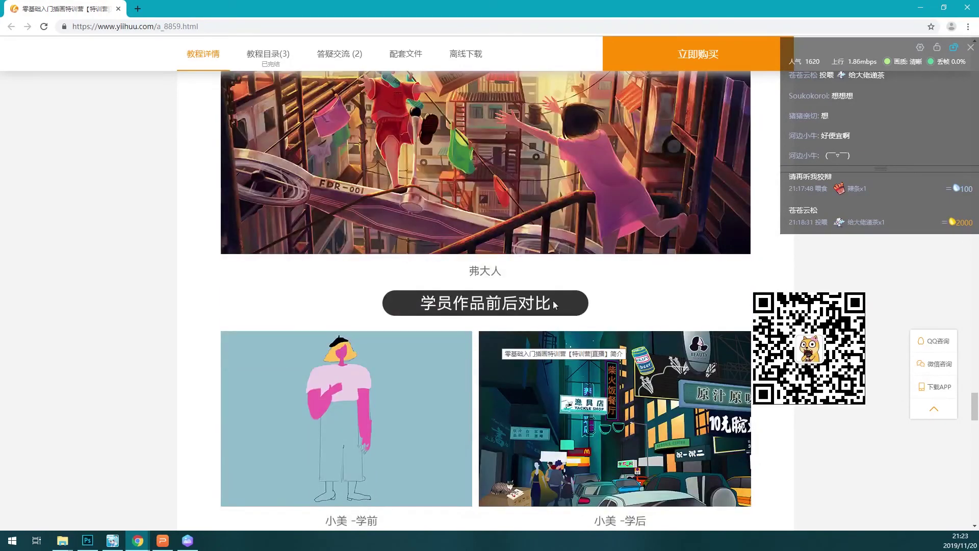
scroll(554, 304, down, 8)
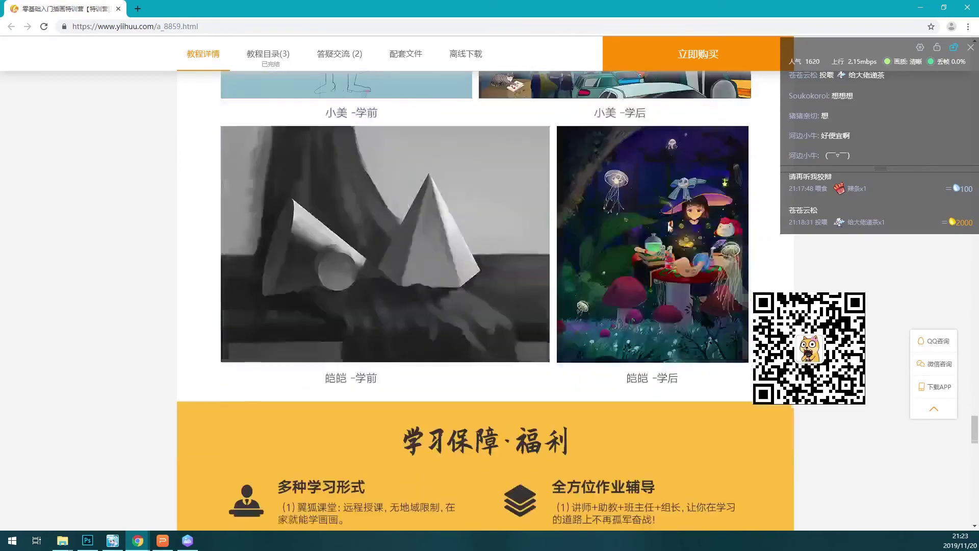
click(918, 12)
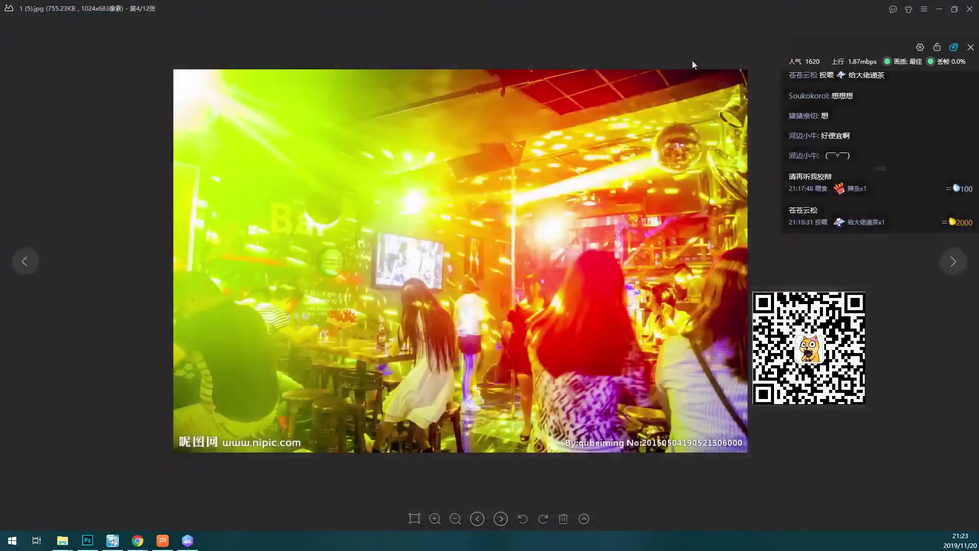
- Minimize Explorer and the photo viewer, move 学生作业 and 学员的成长 toward the desktop centre, and open 学员的成长
click(919, 5)
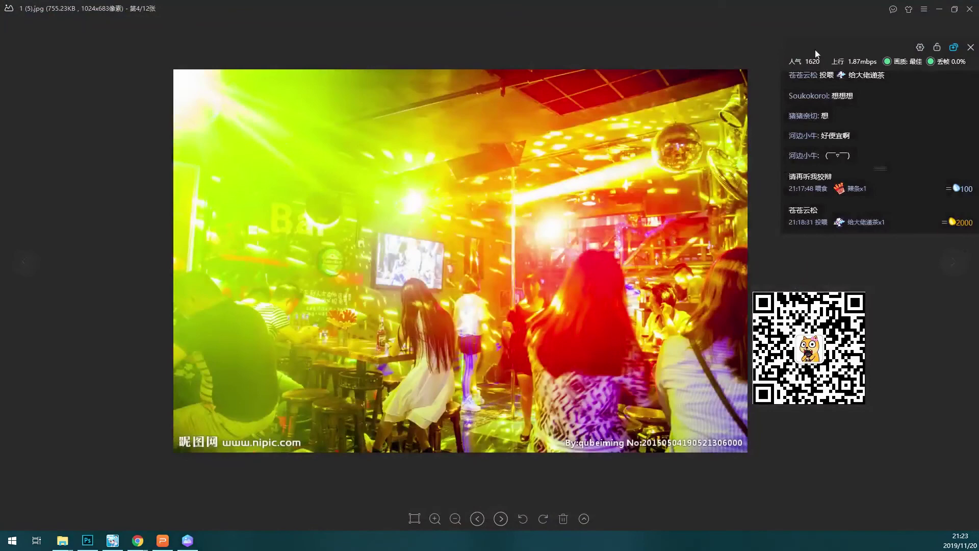
click(937, 10)
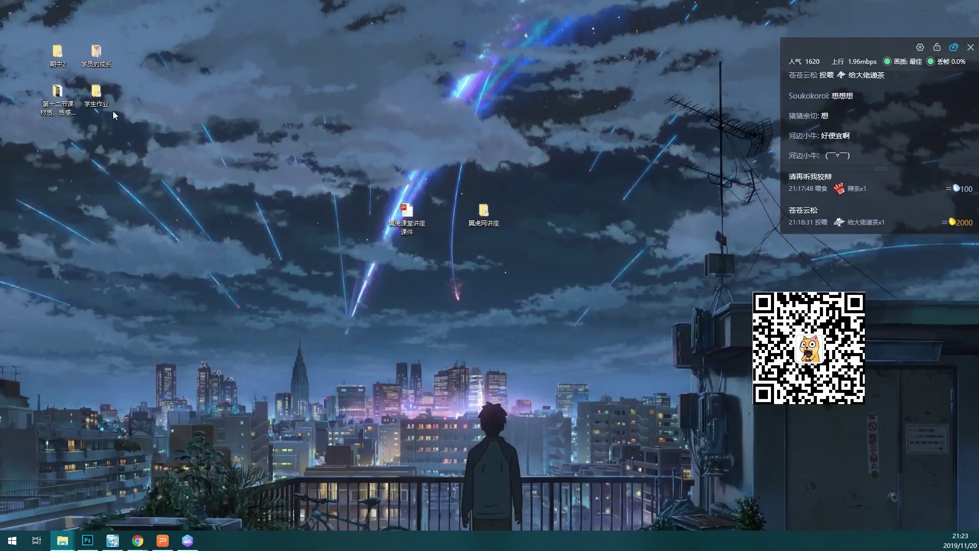
drag(350, 108, 351, 108)
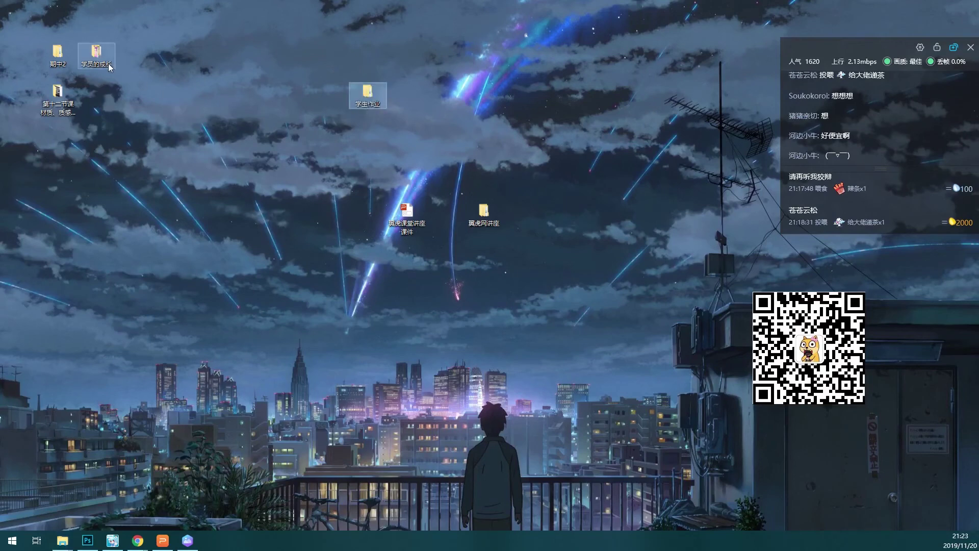
drag(109, 63, 528, 114)
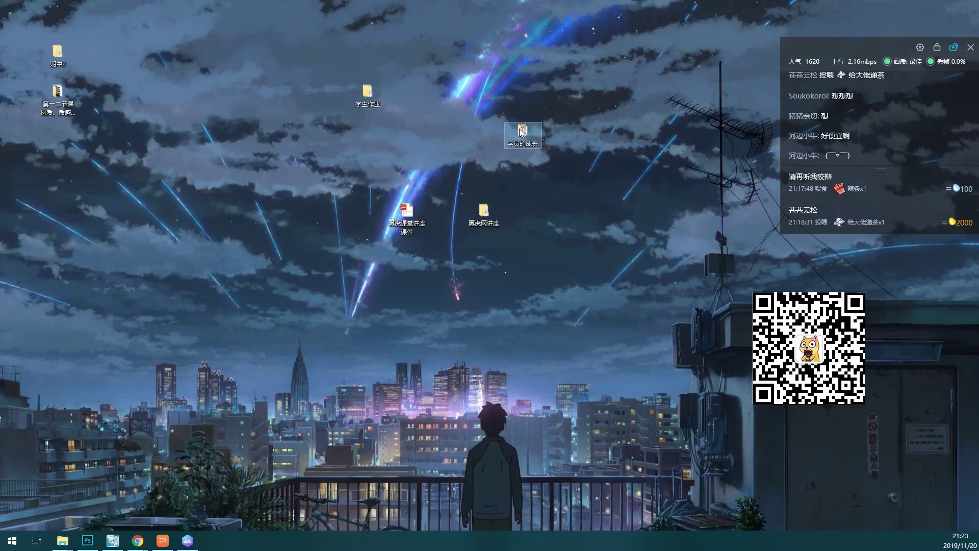
double_click(521, 131)
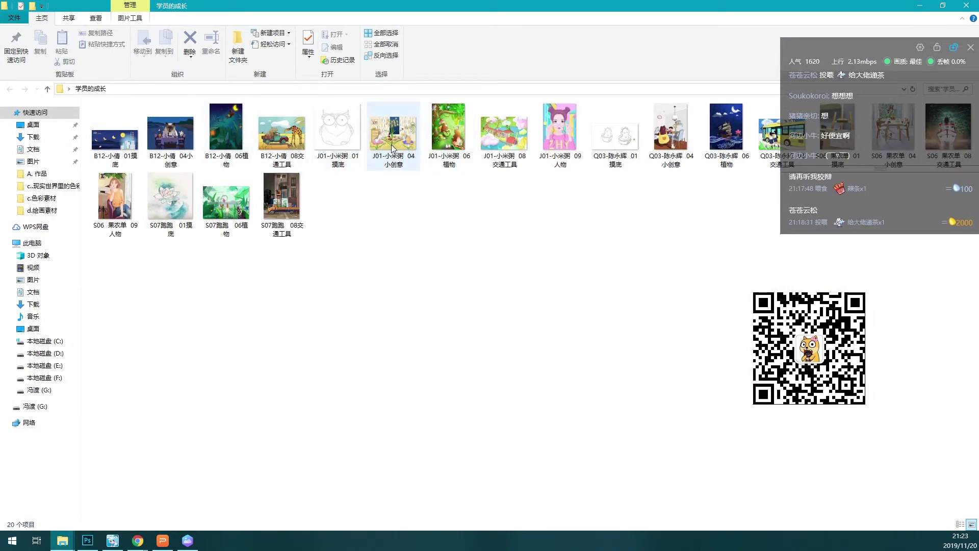
- Preview the J01 owl sketch in the photo viewer and close it
double_click(339, 133)
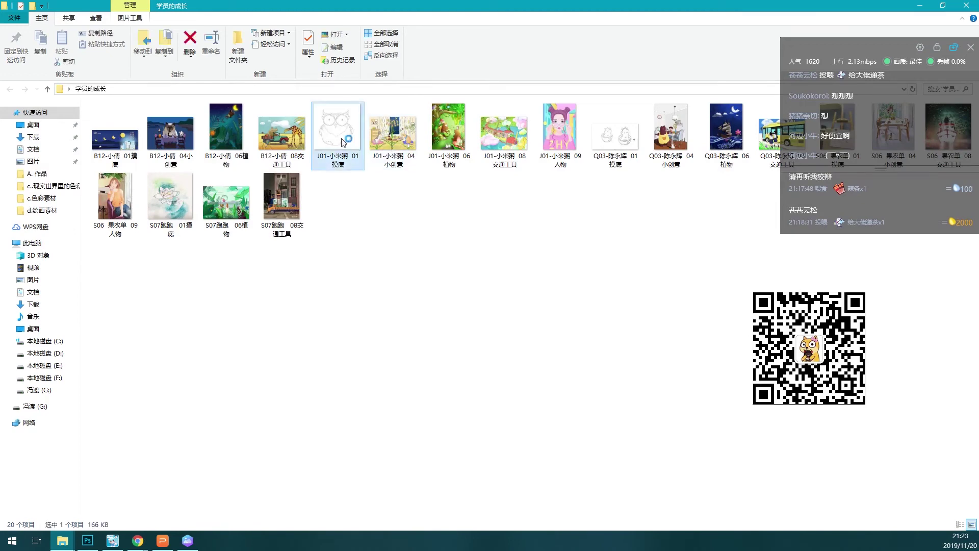
key(Escape)
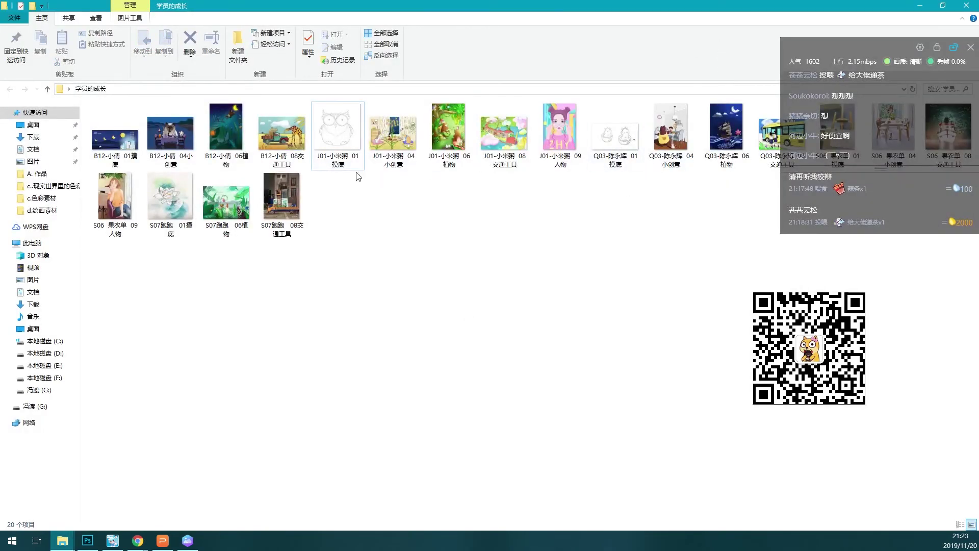
- Preview the Q03 cat-in-teacup sketch and the Q03 04 bear-and-child artwork
double_click(621, 146)
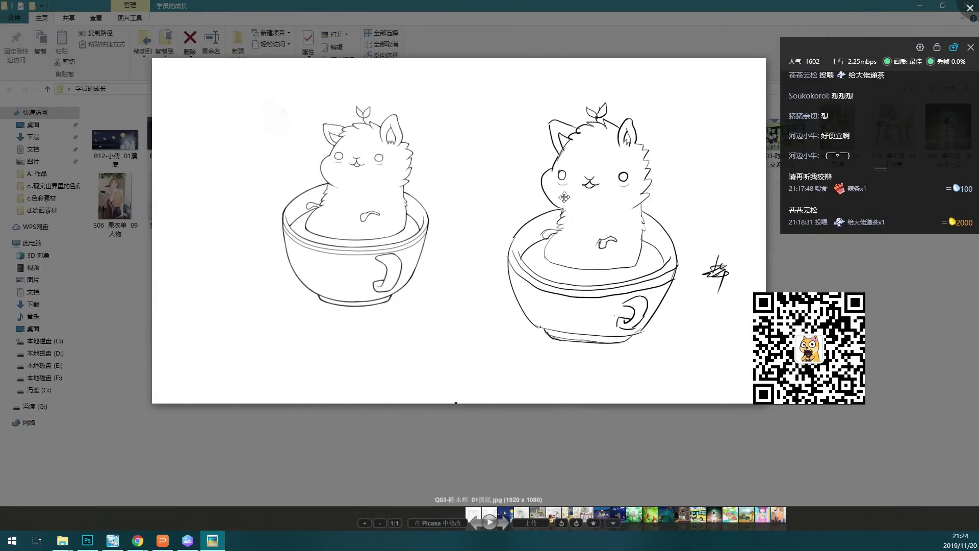
key(Escape)
click(681, 138)
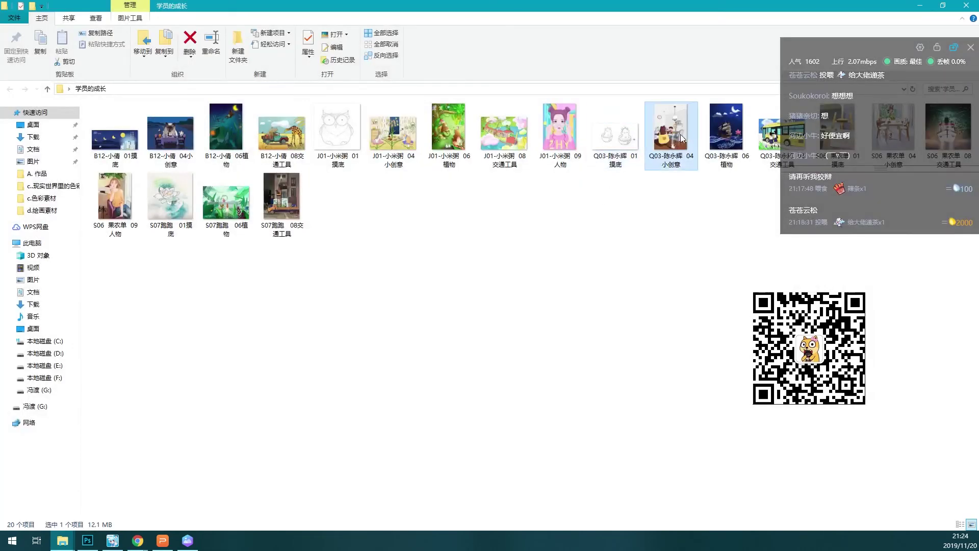
double_click(681, 138)
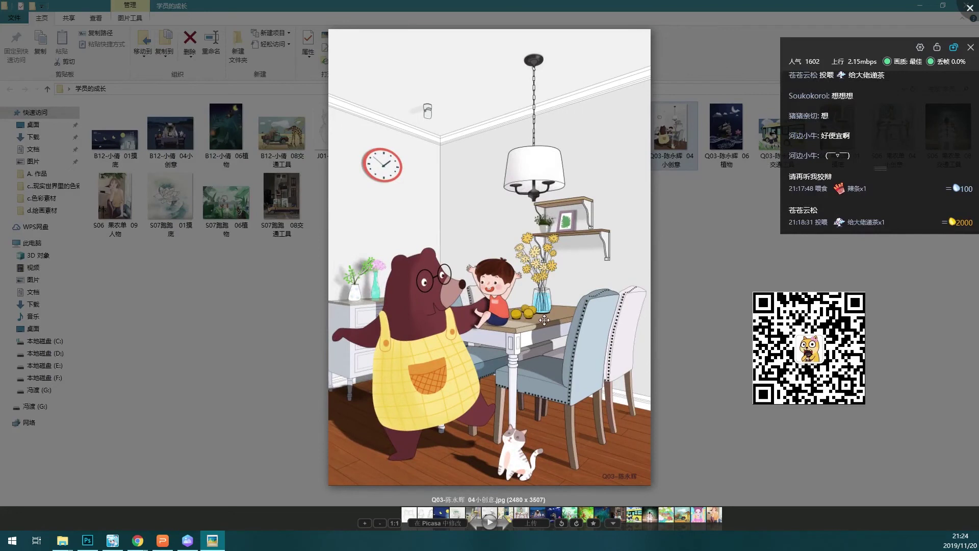
key(Escape)
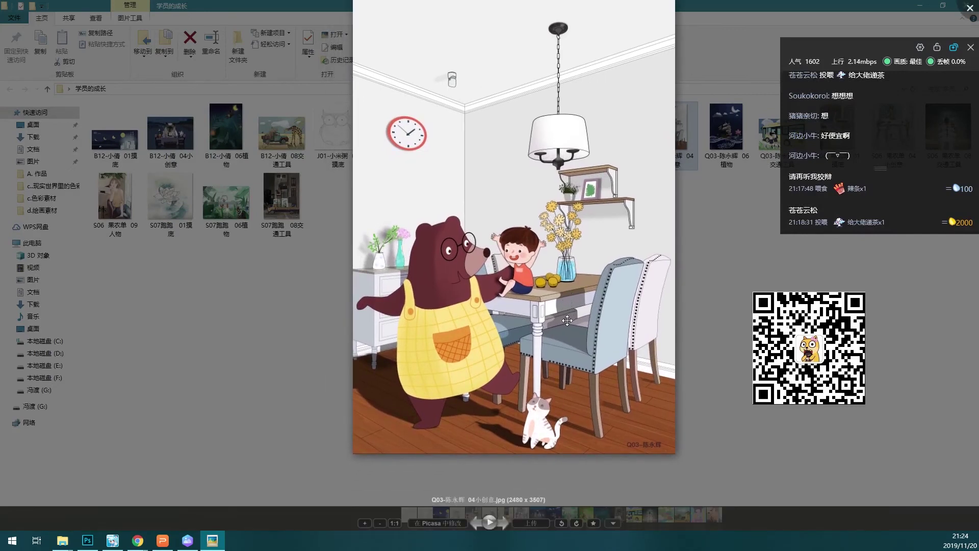
key(Escape)
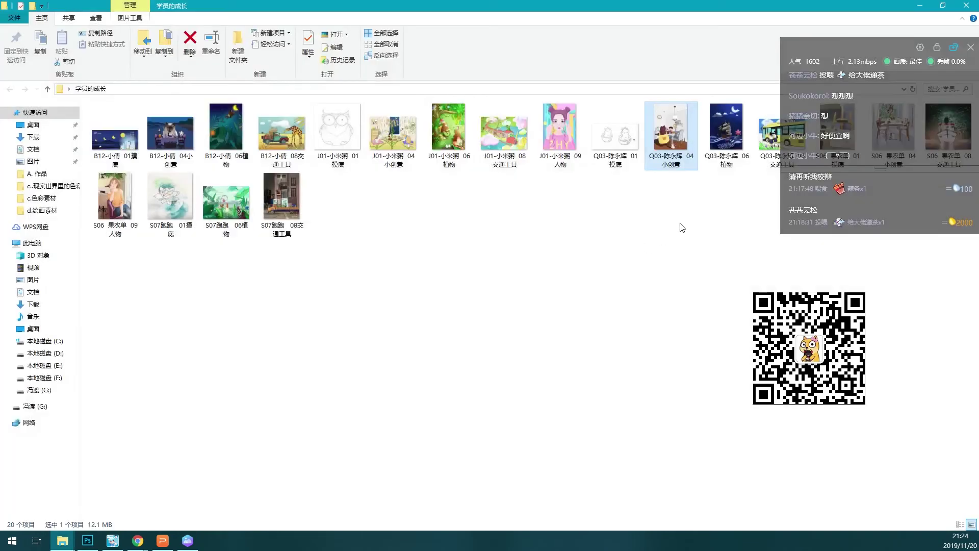
- View the night-sea sailing ship picture and the cat dinner picture, then close the viewer
click(730, 147)
double_click(731, 146)
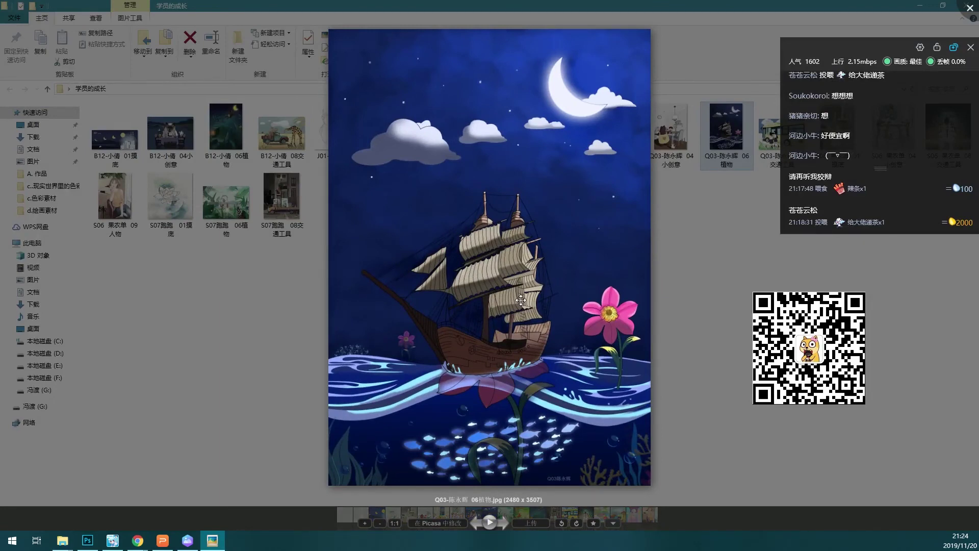
key(Left)
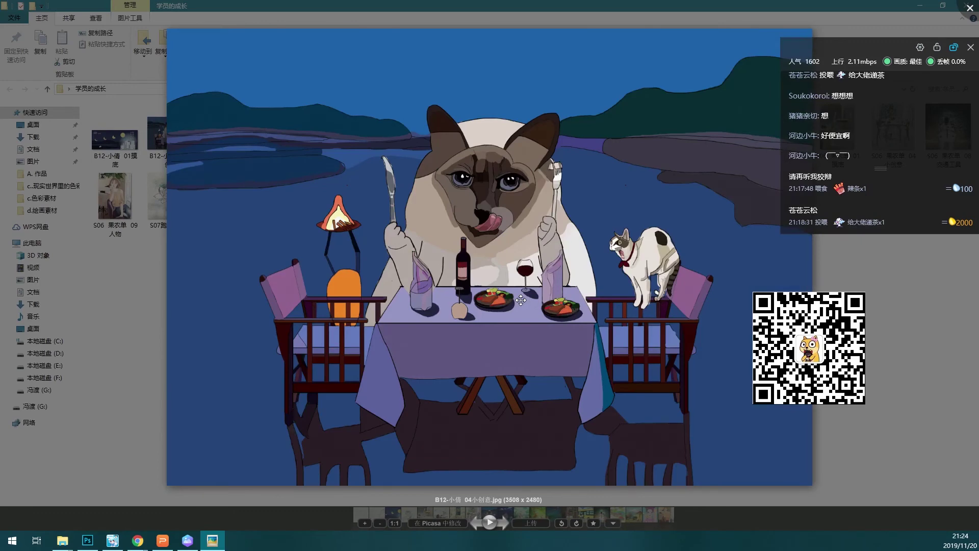
key(Escape)
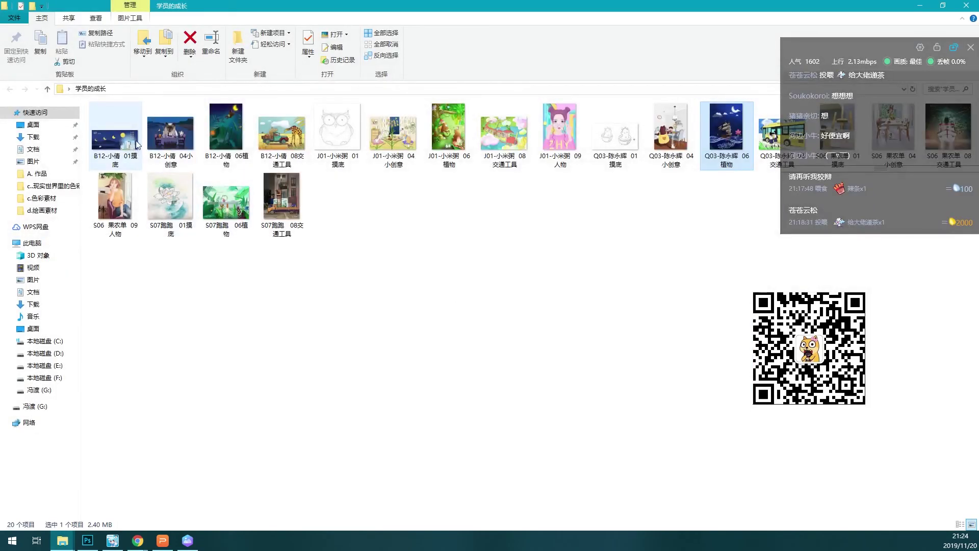
- Open the owl line drawing full-size, zoom around it, and close it
double_click(341, 134)
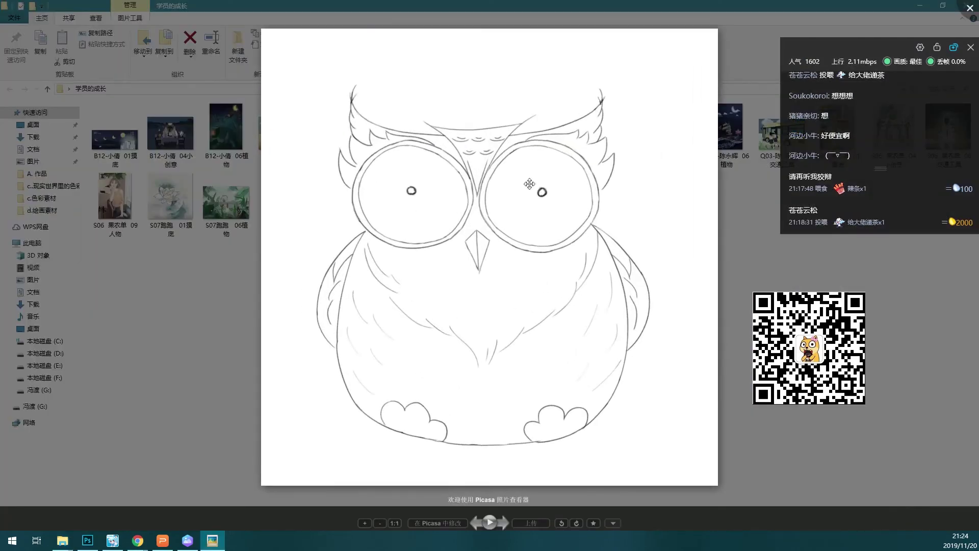
scroll(519, 200, down, 2)
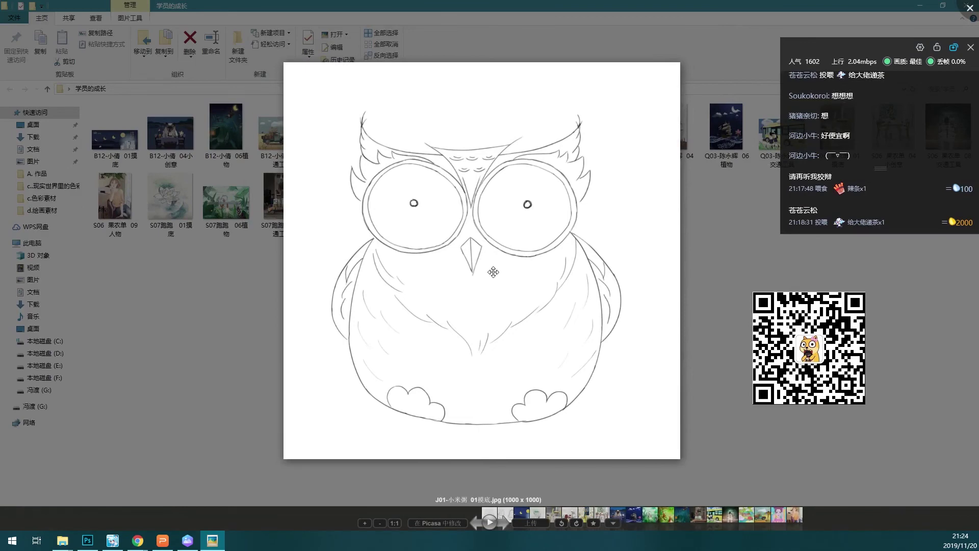
scroll(488, 271, up, 2)
scroll(497, 267, up, 2)
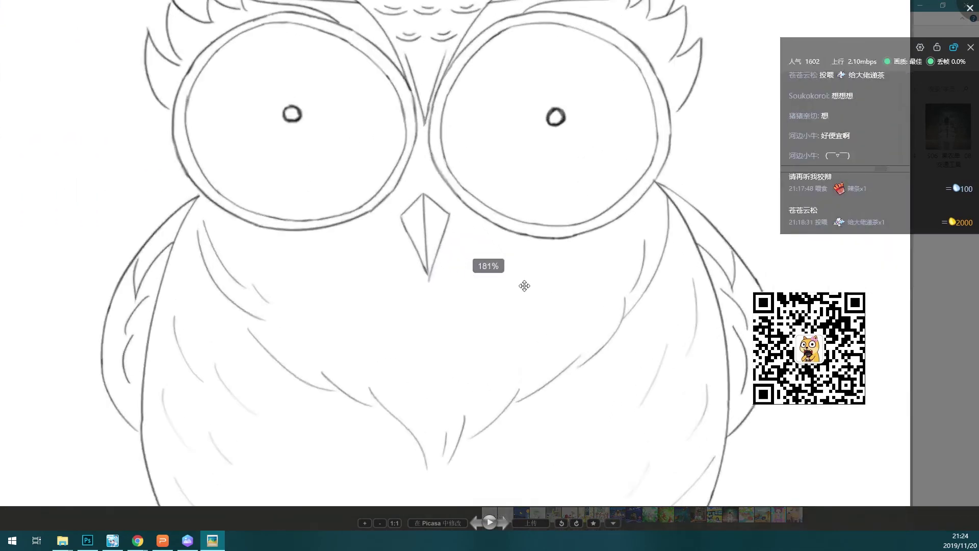
scroll(496, 262, up, 1)
key(Escape)
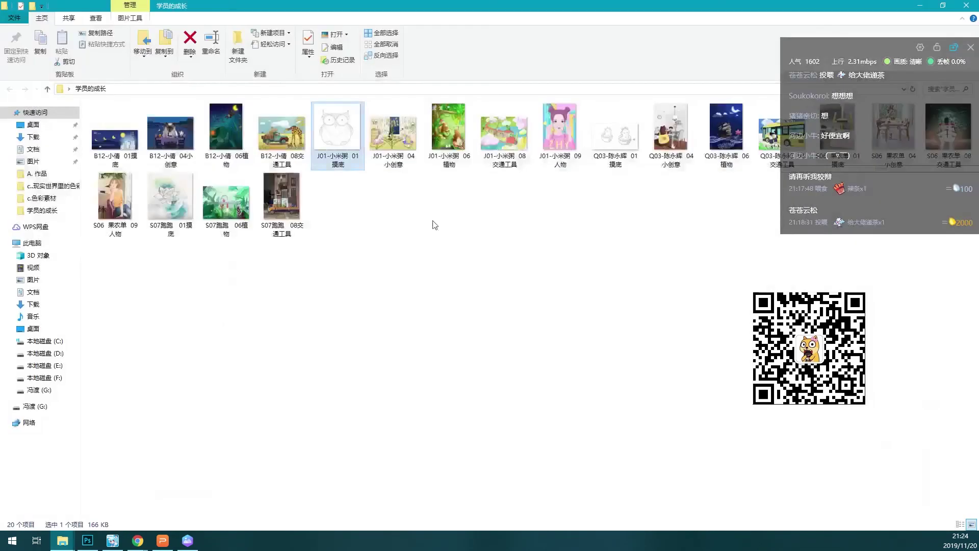
- View the cat and dog dinner picture, then the guitar-playing forest bear picture
double_click(379, 127)
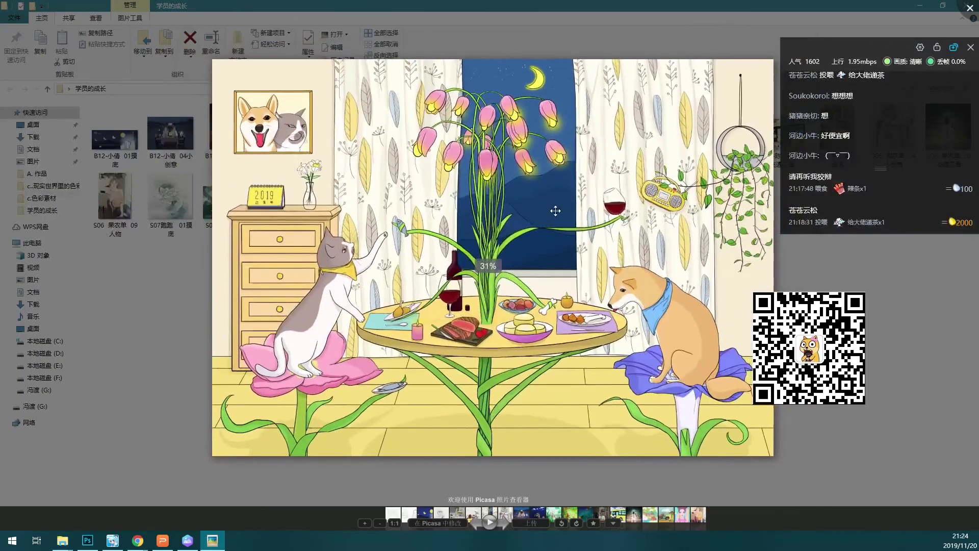
key(Escape)
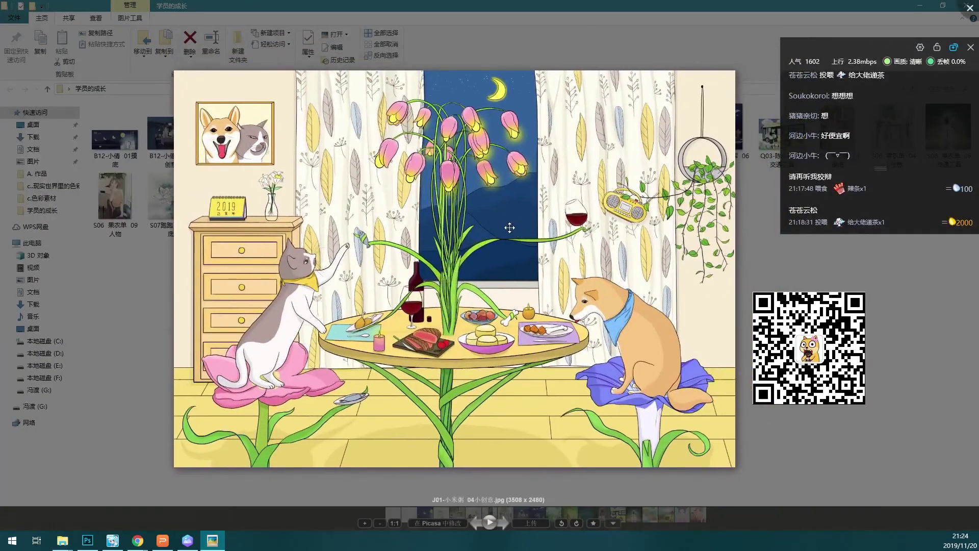
drag(530, 236, 495, 240)
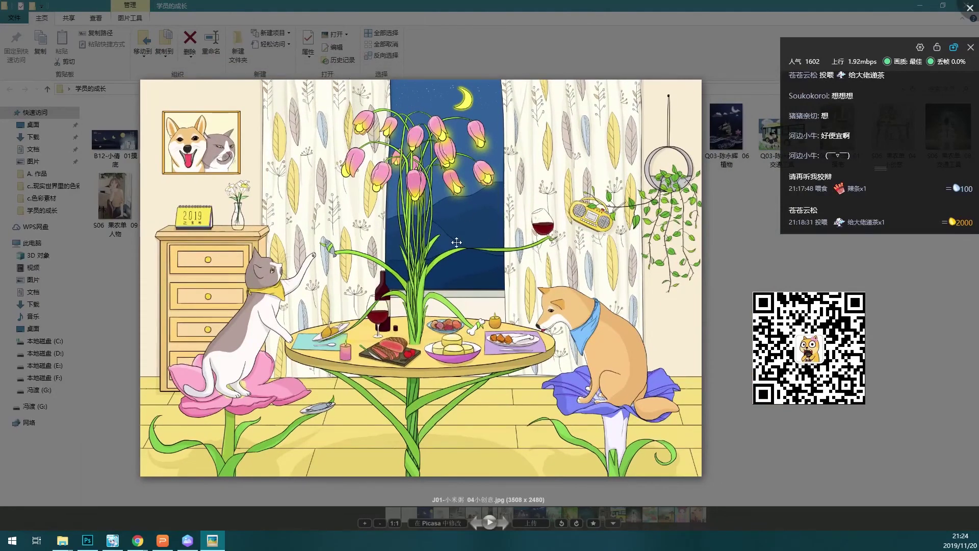
key(Escape)
key(Right)
key(Return)
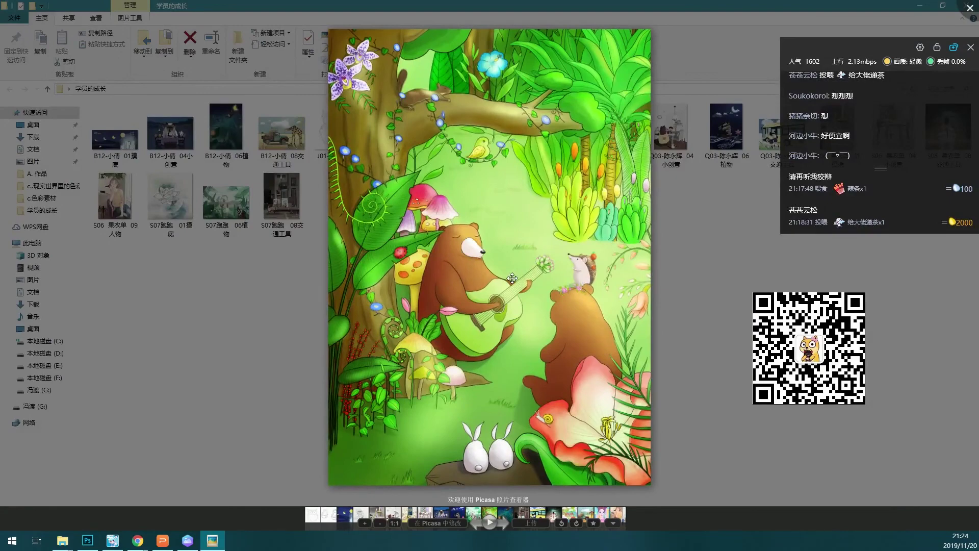
scroll(512, 278, up, 2)
scroll(511, 278, up, 1)
scroll(544, 244, up, 1)
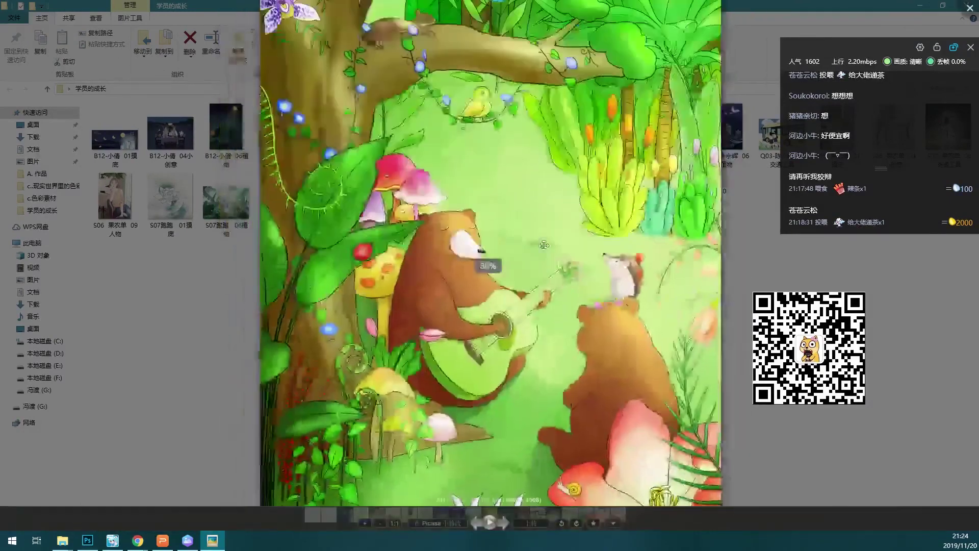
key(Escape)
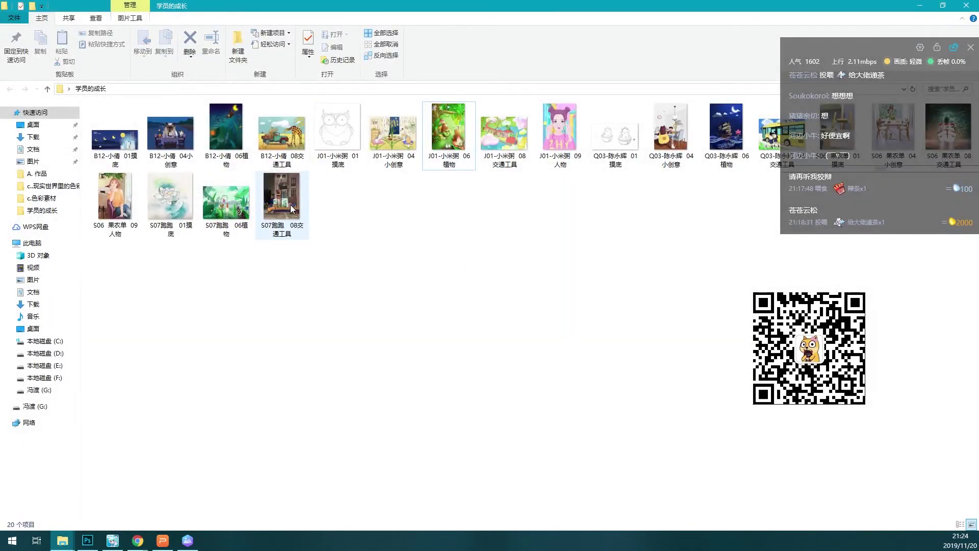
- Preview the orange truck, seated girl, giraffe dinner and yellow bus pictures in turn
double_click(289, 204)
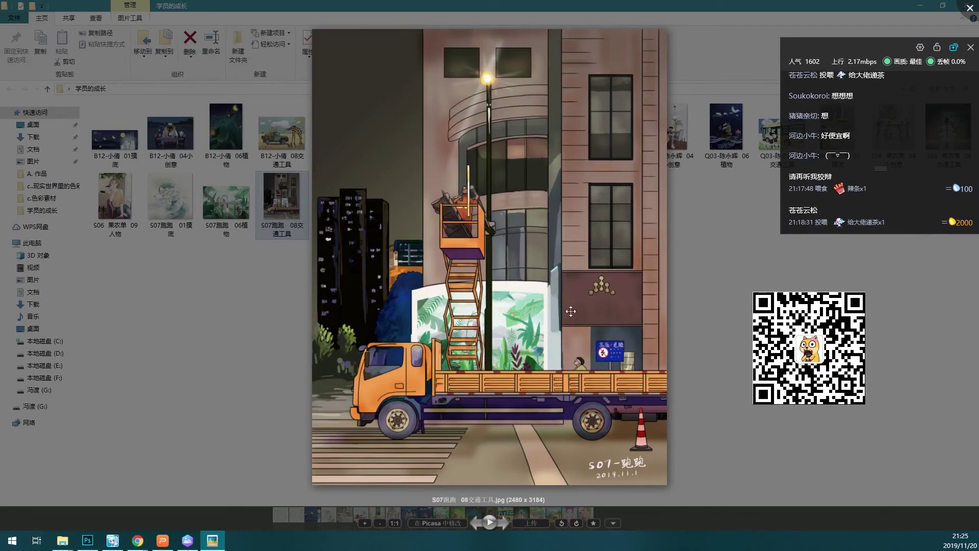
key(Escape)
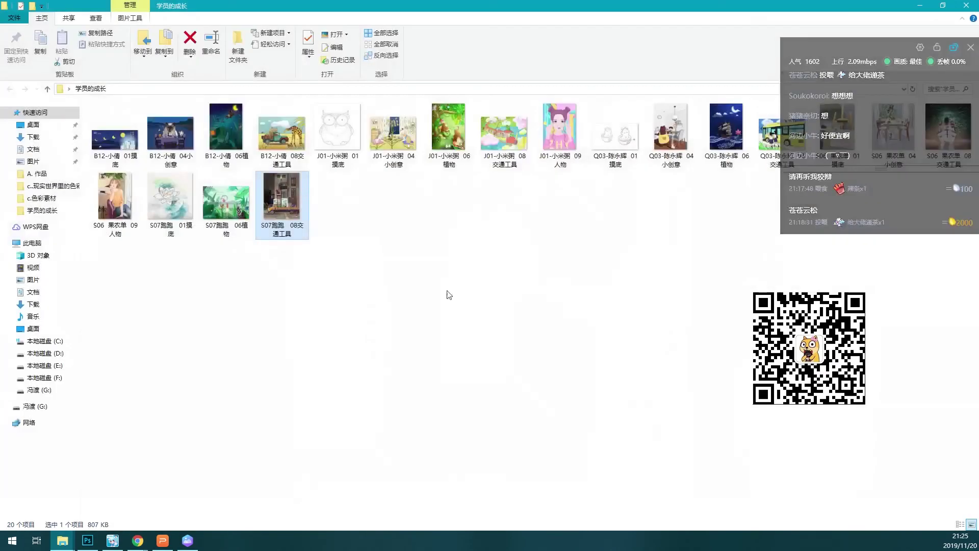
double_click(102, 208)
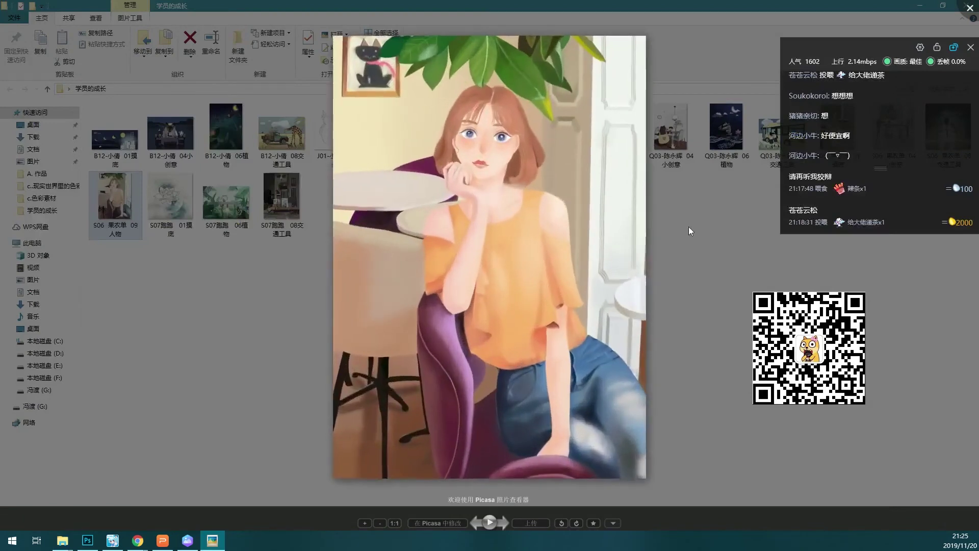
click(718, 148)
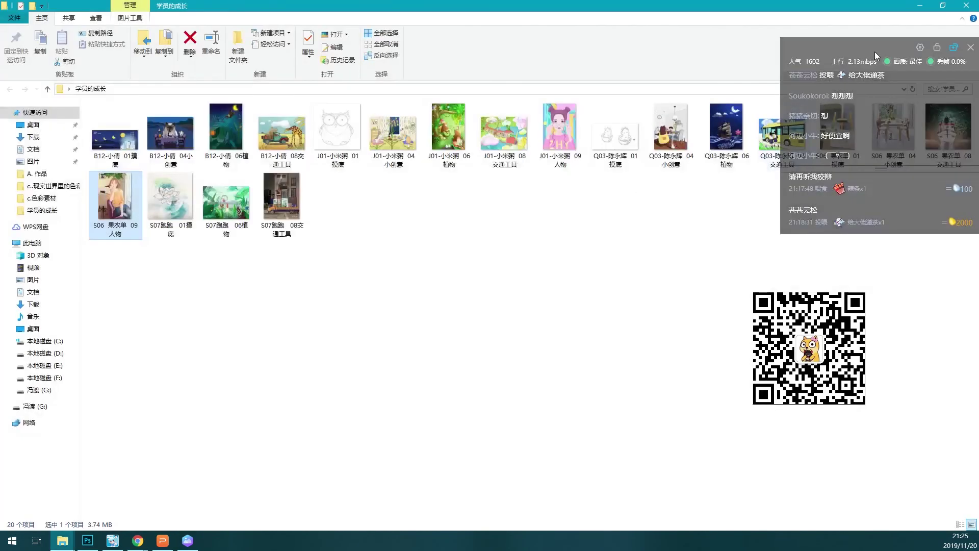
mouse_move(875, 53)
mouse_down()
mouse_move(765, 271)
mouse_move(117, 324)
mouse_up()
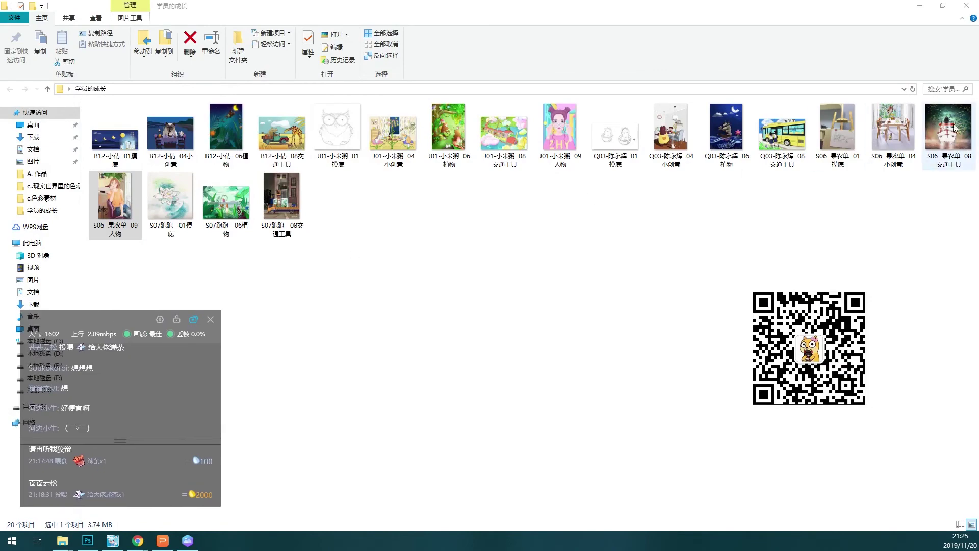
double_click(891, 130)
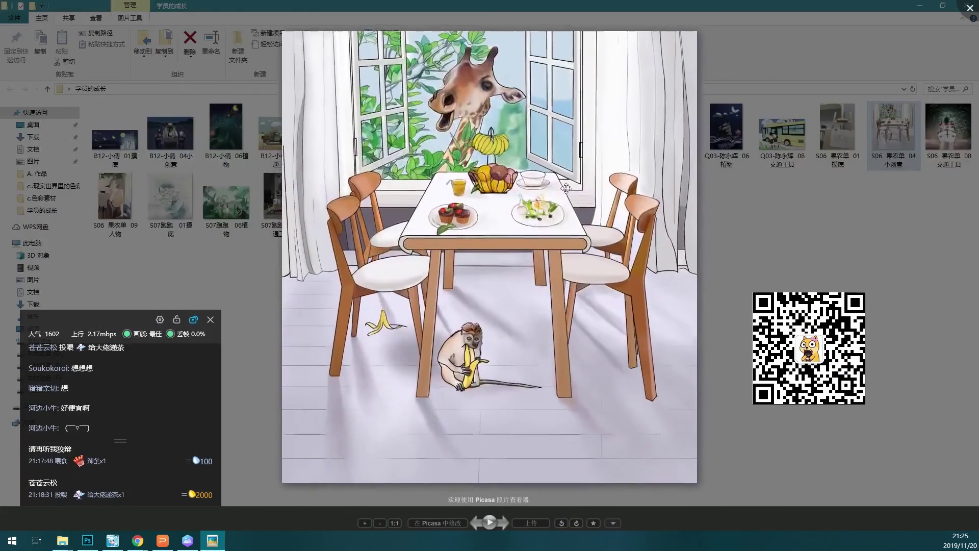
key(Escape)
double_click(781, 130)
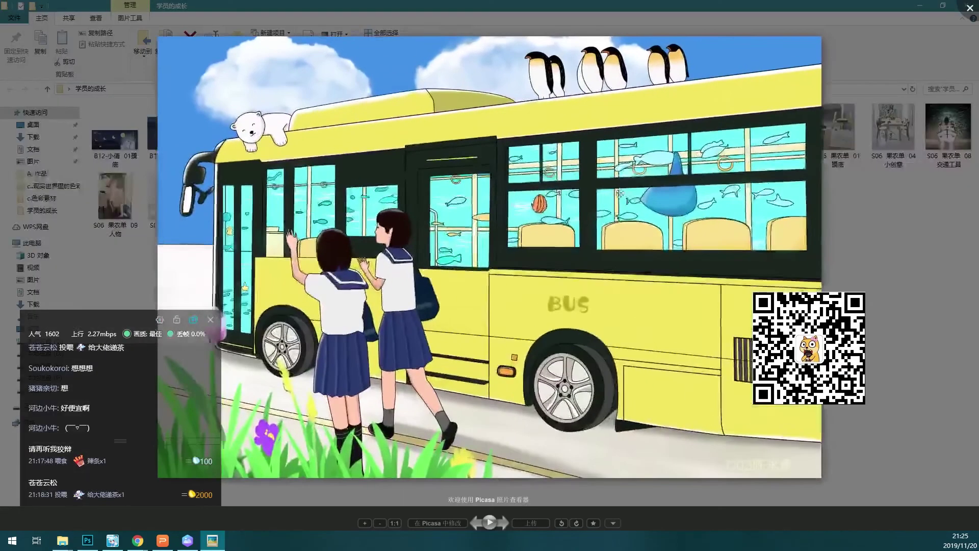
key(Escape)
- Inspect the dinosaur sketch photo, then the rainy boat picture, and close the viewer
double_click(849, 137)
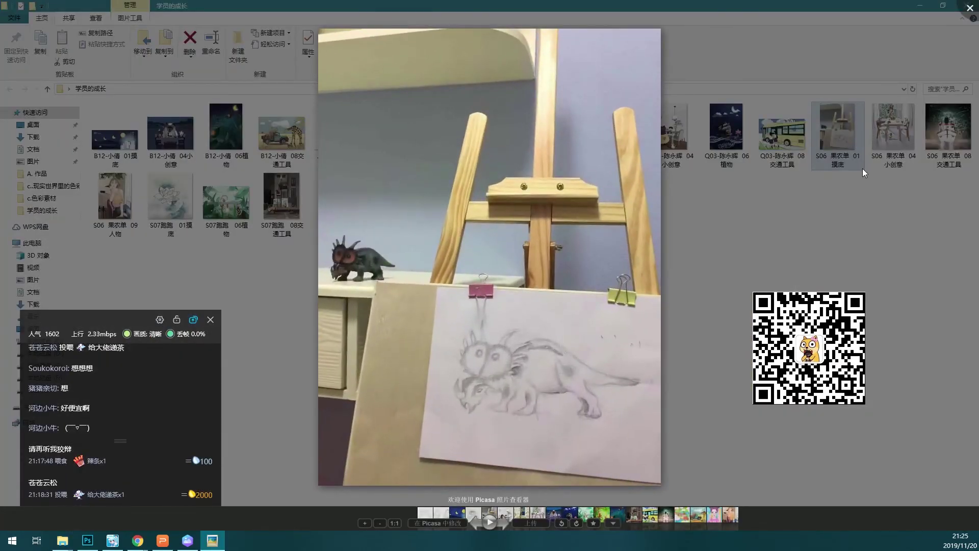
drag(541, 348, 547, 244)
scroll(546, 244, up, 2)
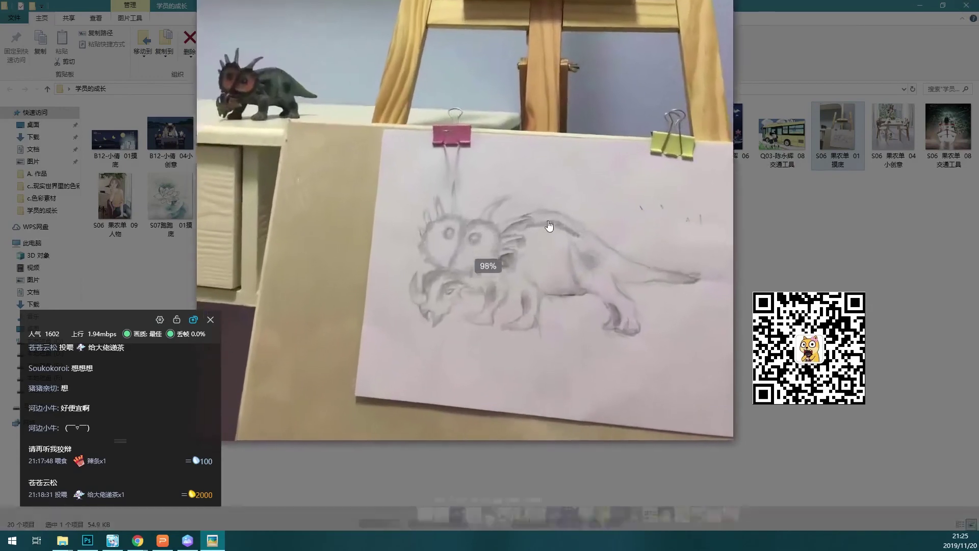
scroll(504, 260, up, 2)
scroll(506, 260, down, 2)
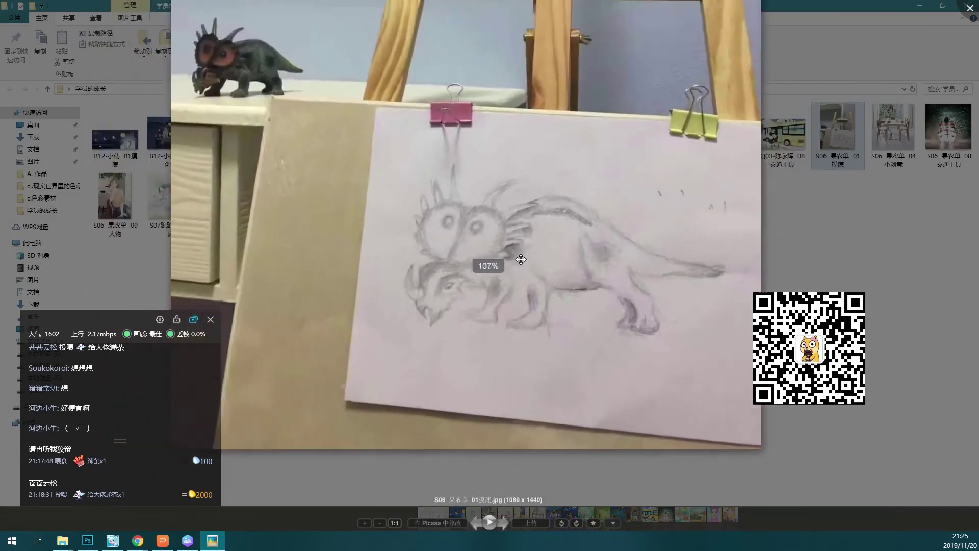
scroll(506, 261, down, 1)
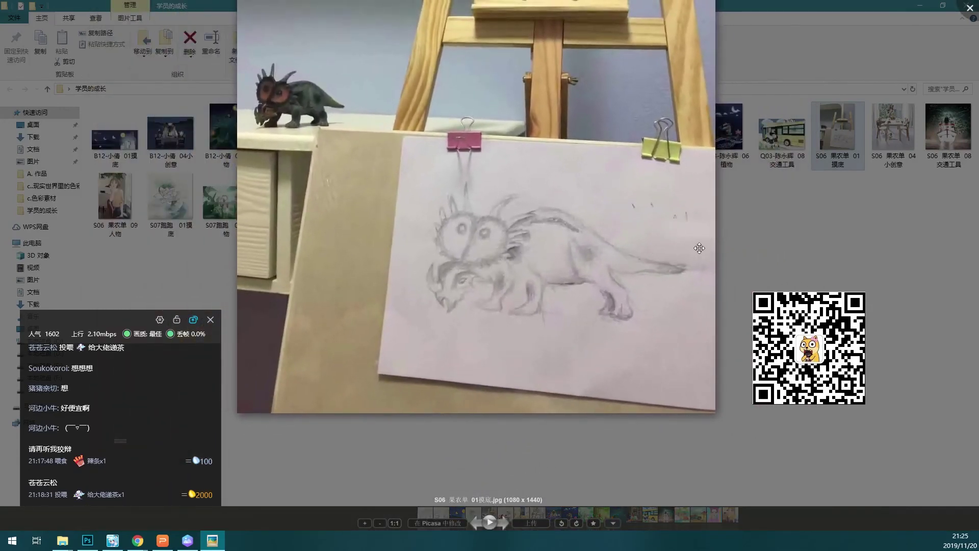
click(898, 167)
double_click(935, 133)
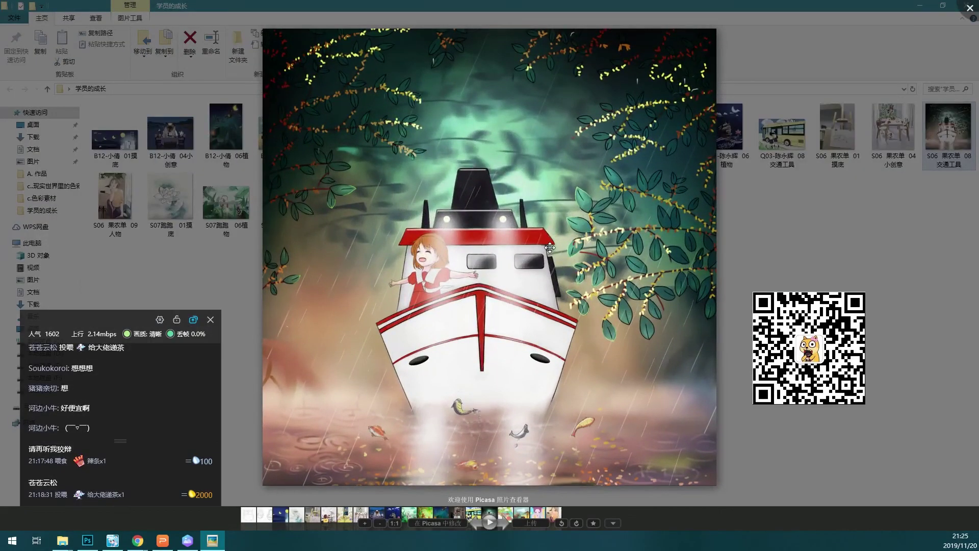
key(Escape)
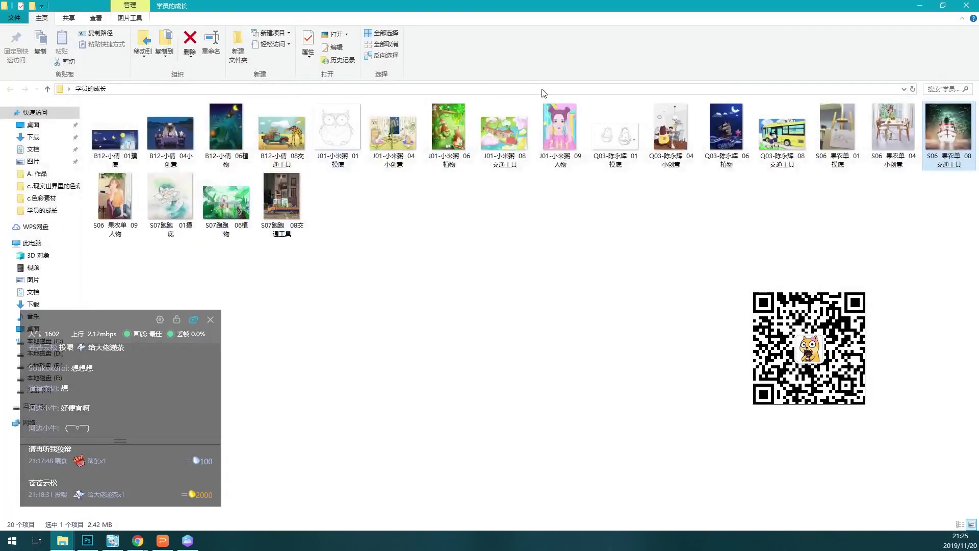
- Close 学员的成长, open 学生作业 from the desktop, and drill into 优秀作业 › 作业选集
click(965, 6)
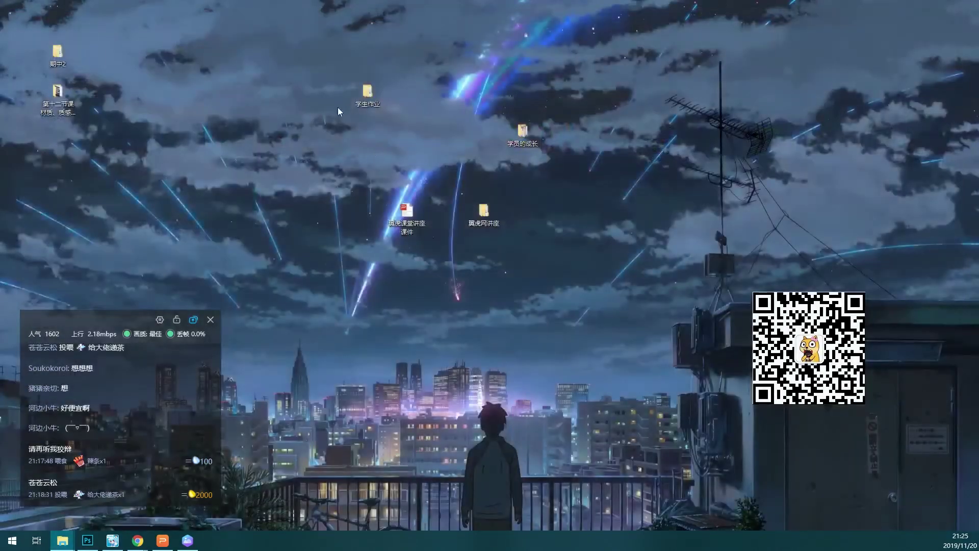
double_click(364, 95)
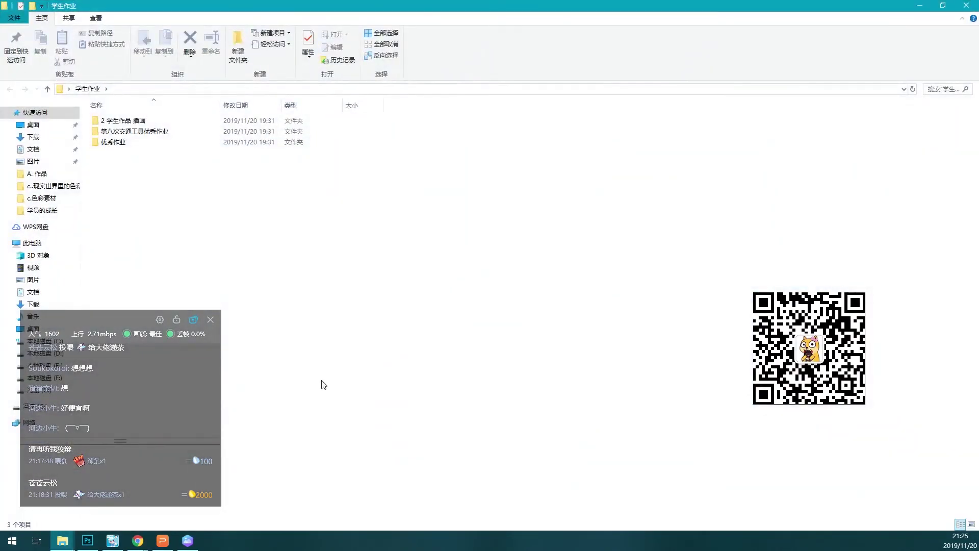
click(144, 540)
click(205, 508)
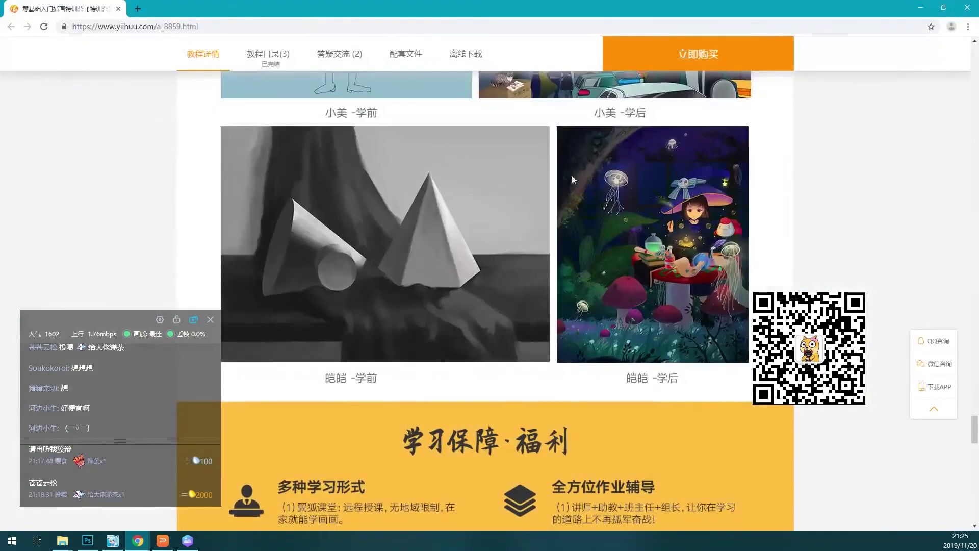
scroll(571, 176, up, 5)
scroll(617, 175, up, 5)
click(920, 7)
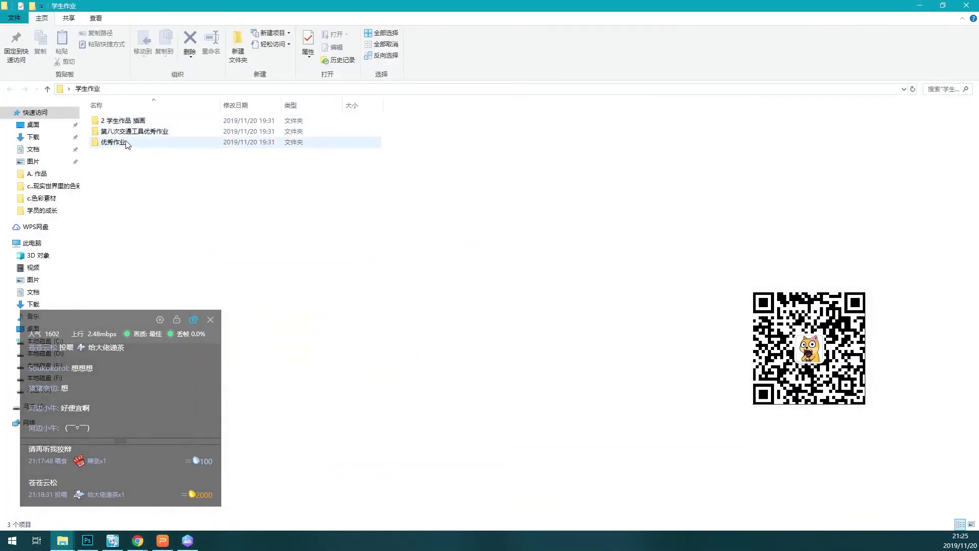
double_click(127, 143)
double_click(125, 126)
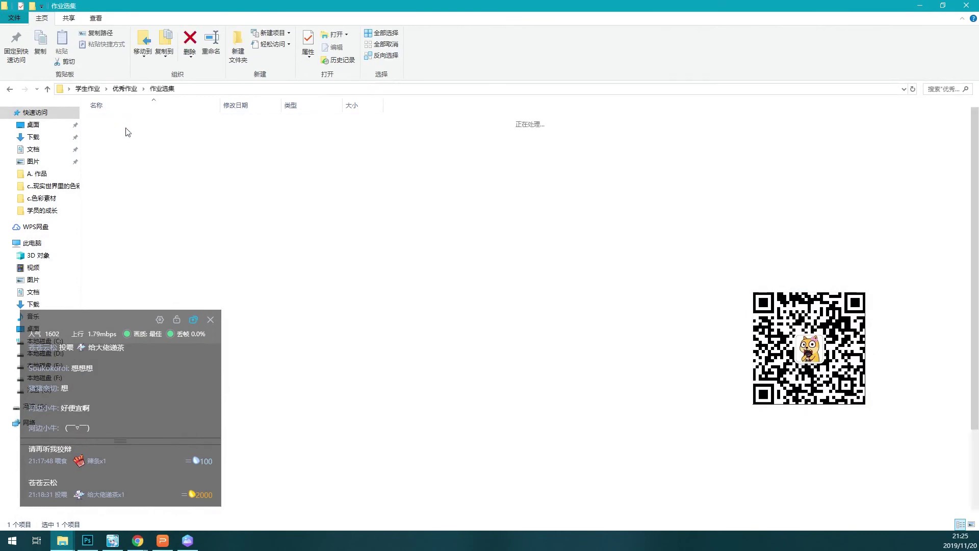
drag(146, 349, 882, 56)
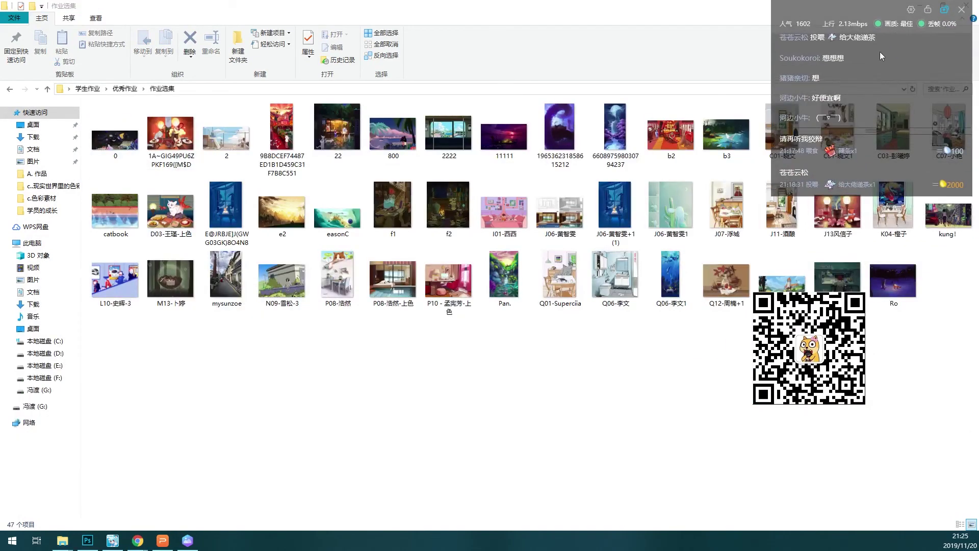
click(285, 143)
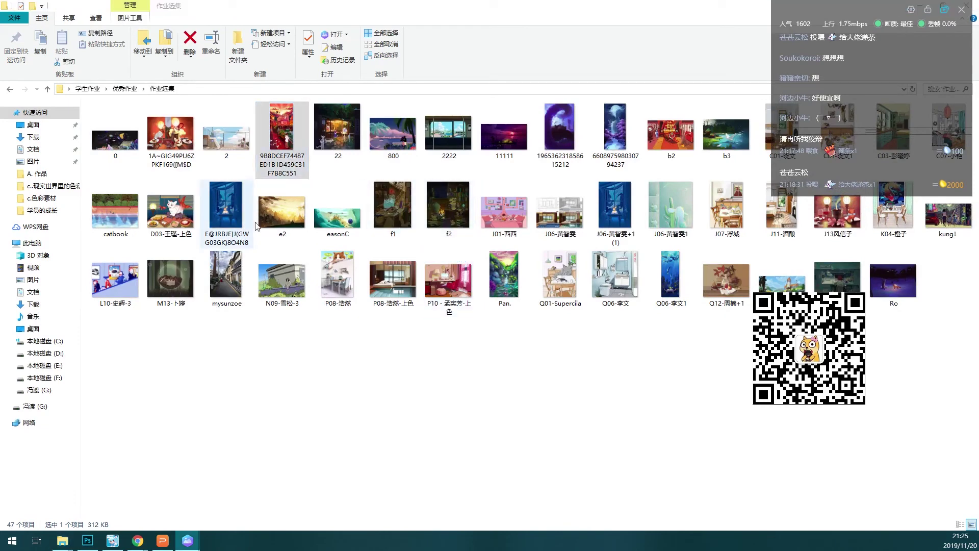
right_click(278, 134)
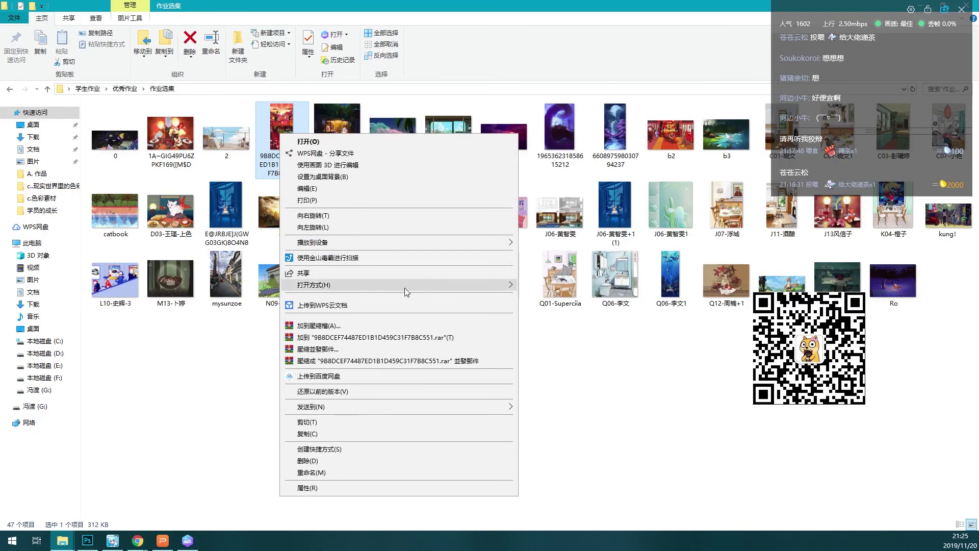
mouse_move(398, 285)
click(526, 312)
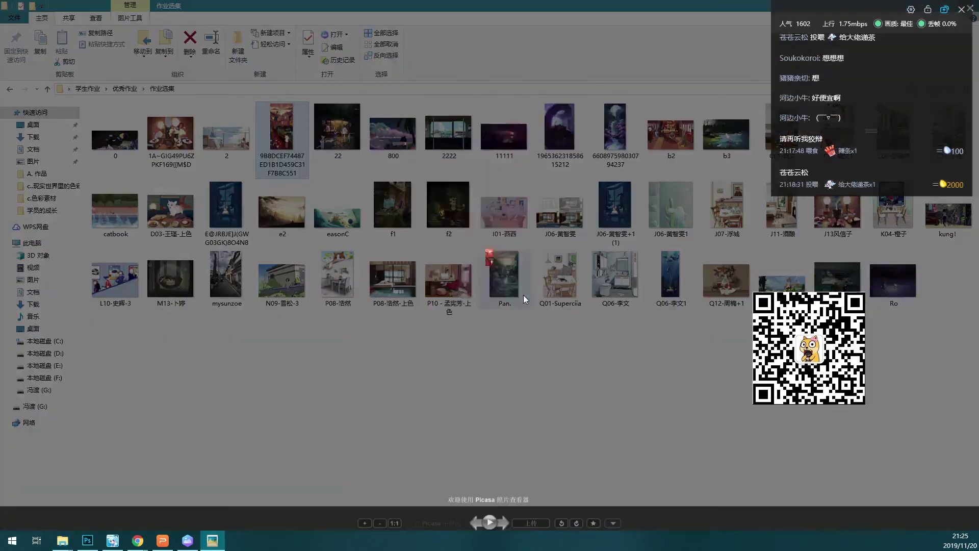
scroll(550, 305, up, 3)
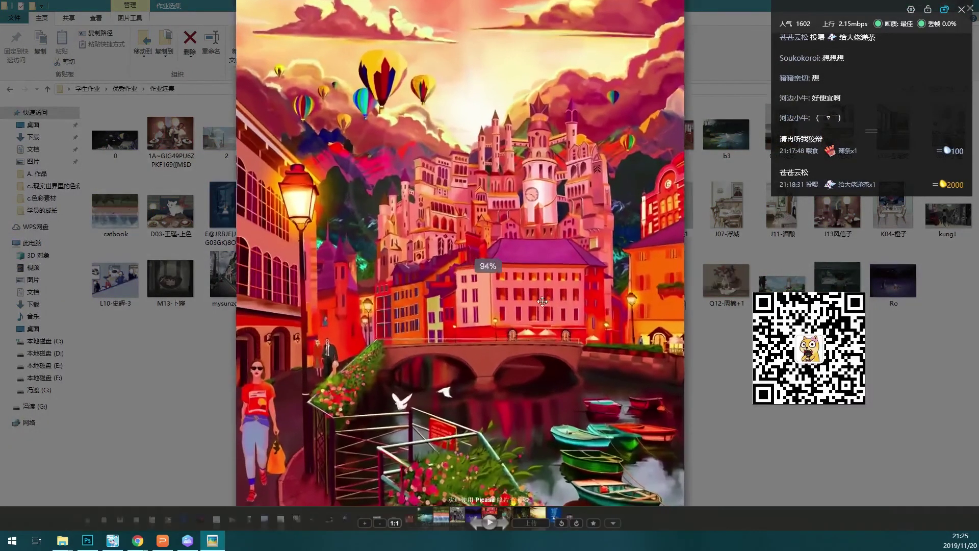
scroll(599, 260, down, 3)
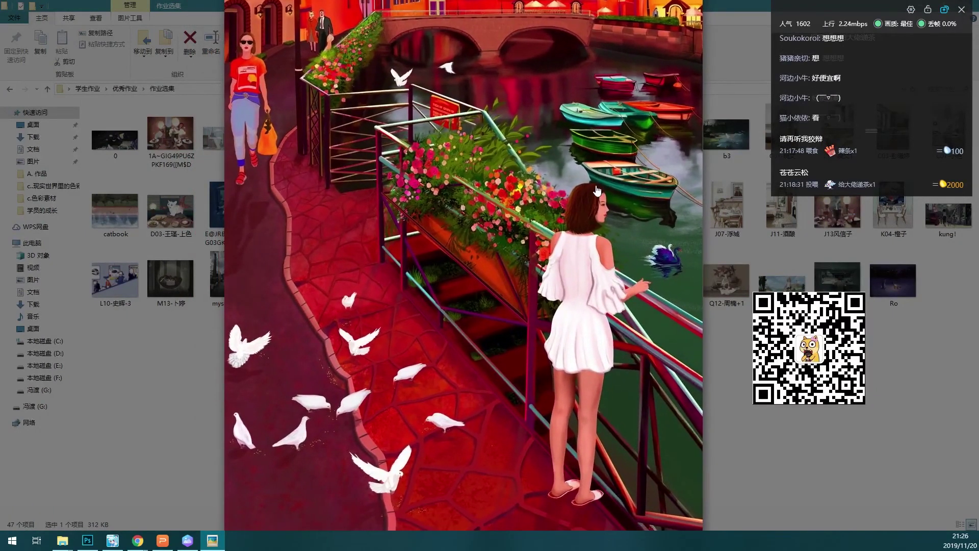
key(Escape)
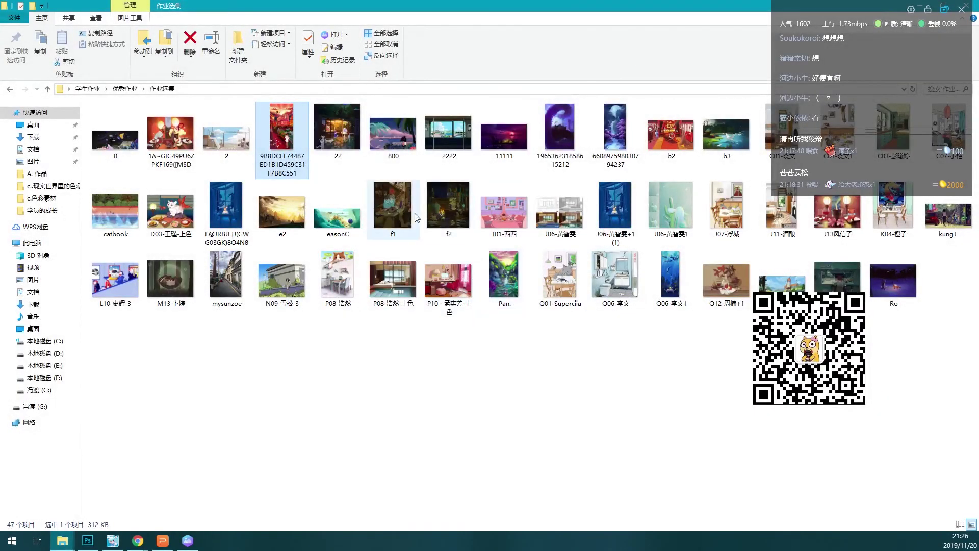
- Preview the catbook image, image 22 and the Q01 cat-at-table illustration
double_click(131, 213)
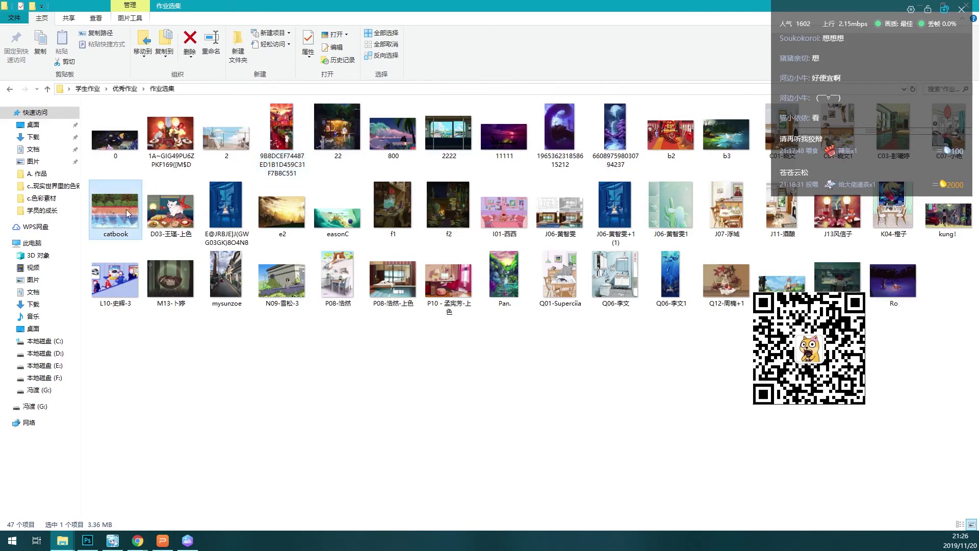
scroll(399, 243, up, 1)
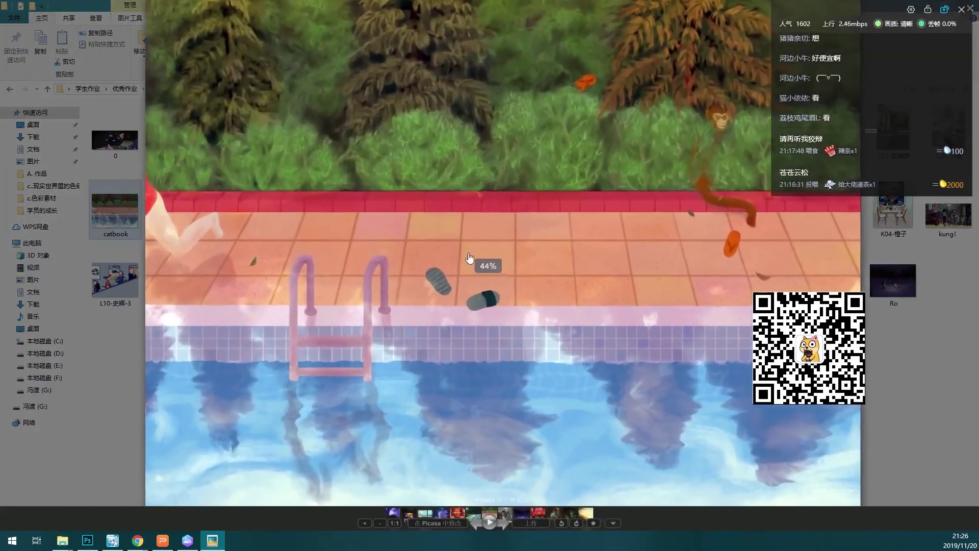
key(Escape)
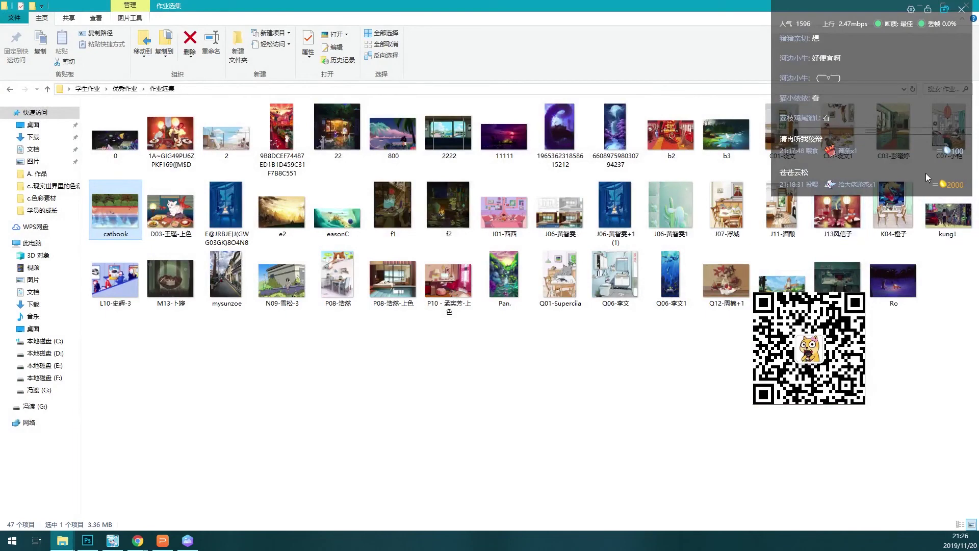
double_click(336, 130)
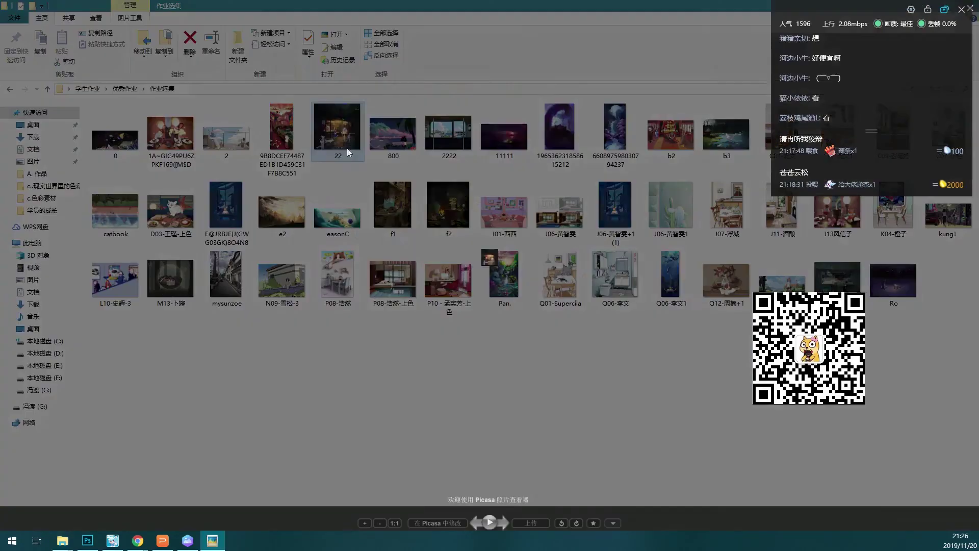
key(Escape)
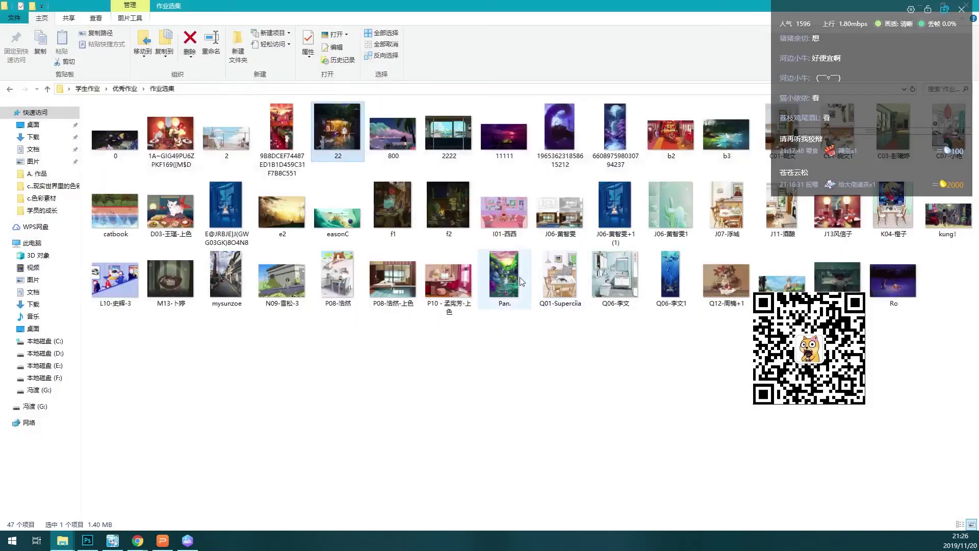
double_click(551, 278)
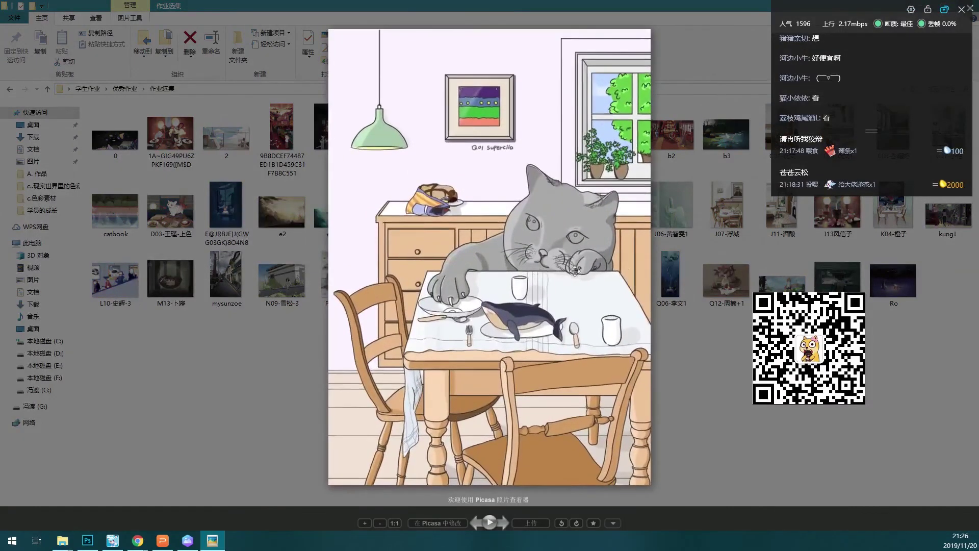
key(Escape)
- View the tall Q06 underwater illustration, the r3 image and the D03 coloured cat illustration
double_click(665, 278)
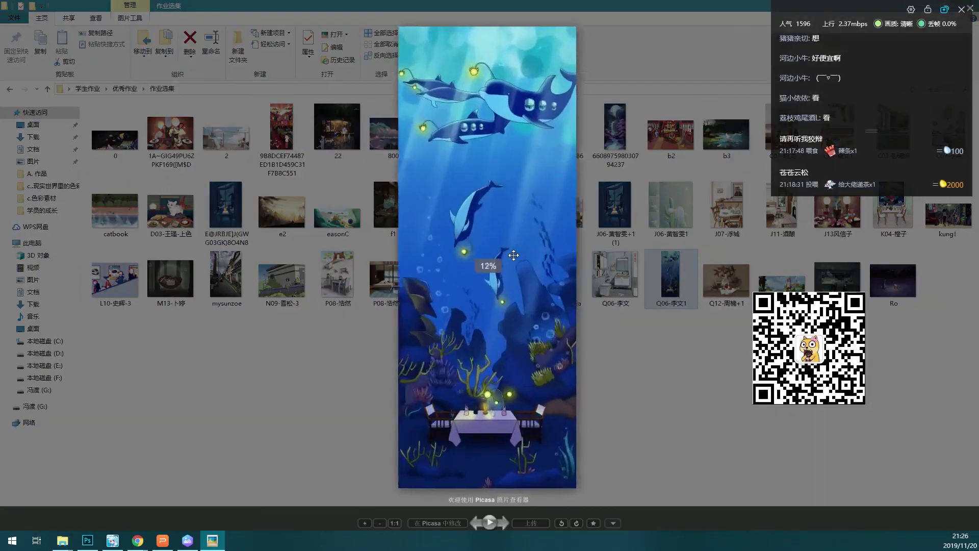
scroll(529, 262, up, 3)
scroll(546, 162, up, 5)
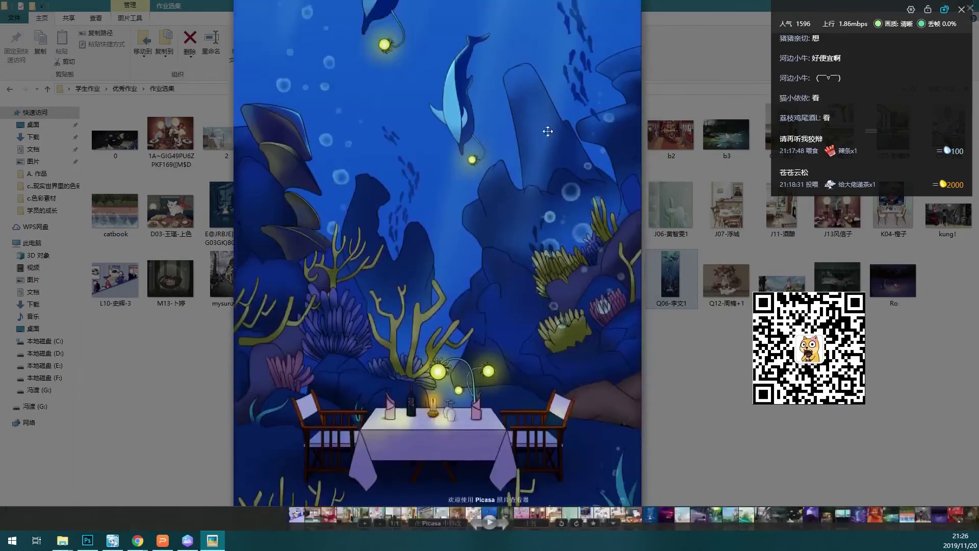
scroll(490, 149, up, 5)
scroll(493, 305, down, 5)
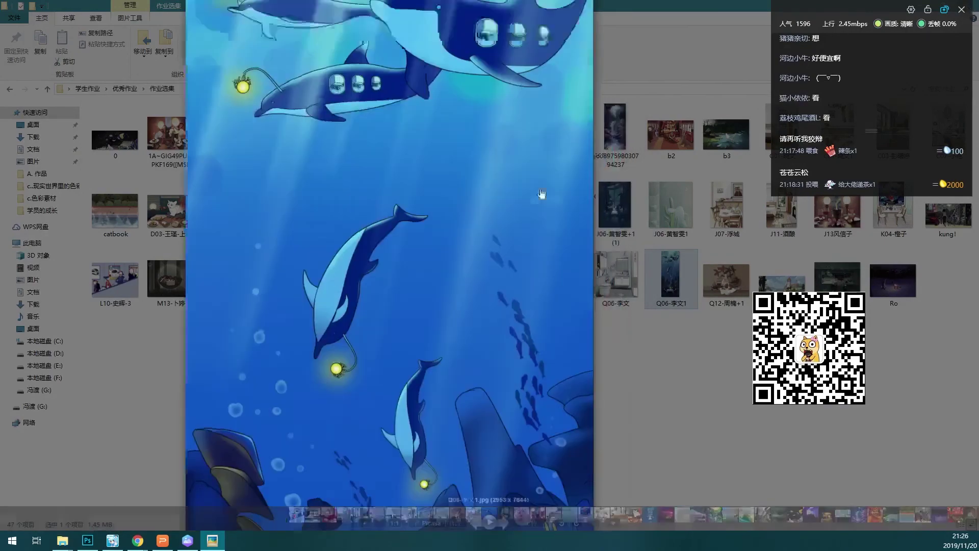
scroll(493, 304, down, 5)
click(724, 297)
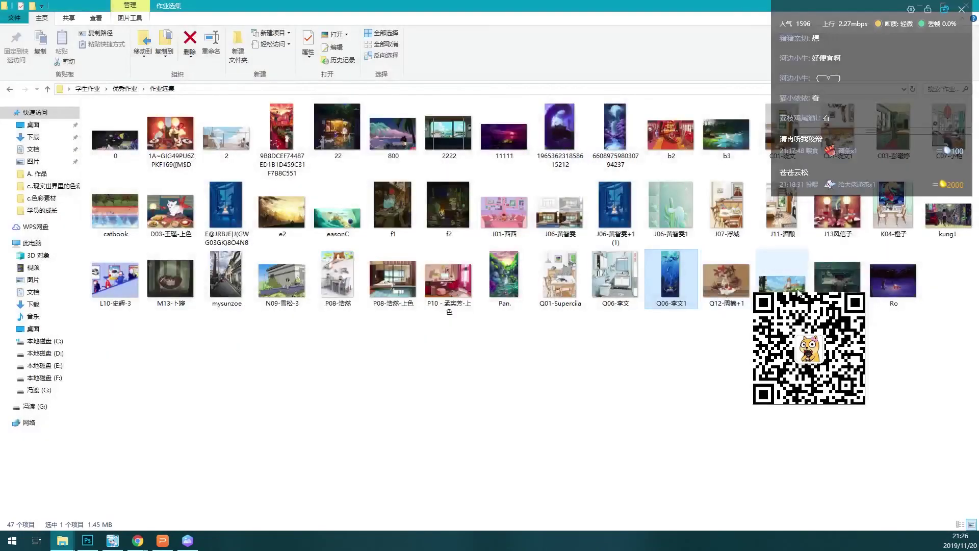
double_click(837, 279)
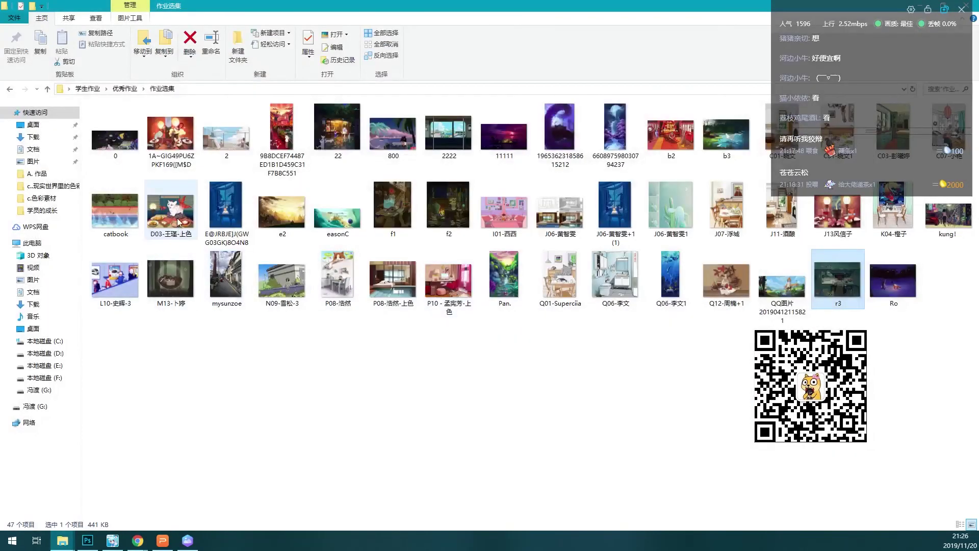
double_click(179, 222)
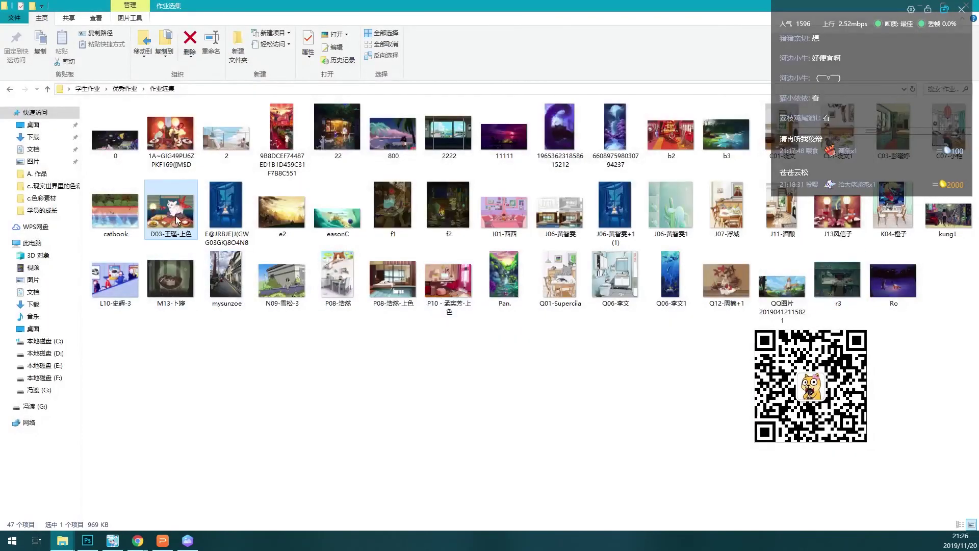
key(Escape)
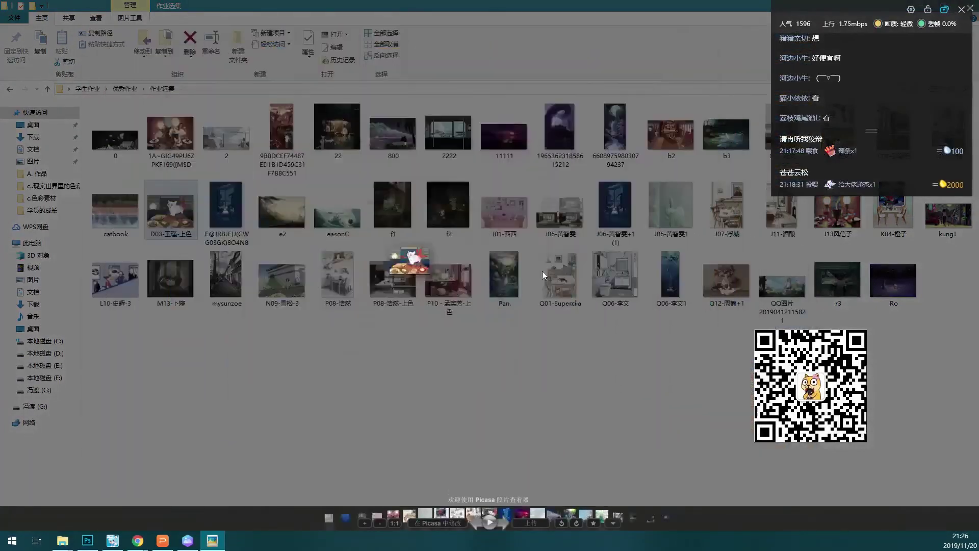
- Preview the Q06 bathroom, P08 pool-room and P08-浩然 illustrations, zooming into the last
double_click(618, 289)
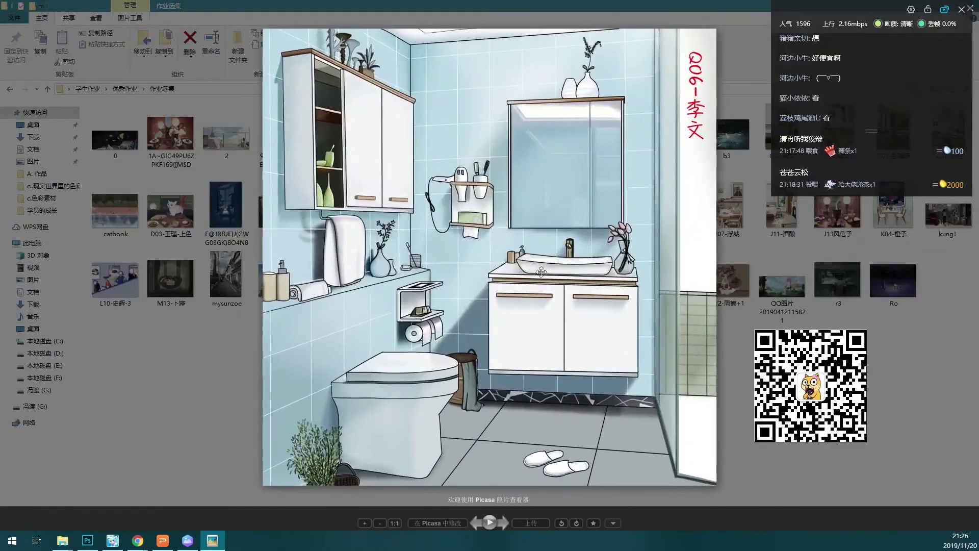
key(Escape)
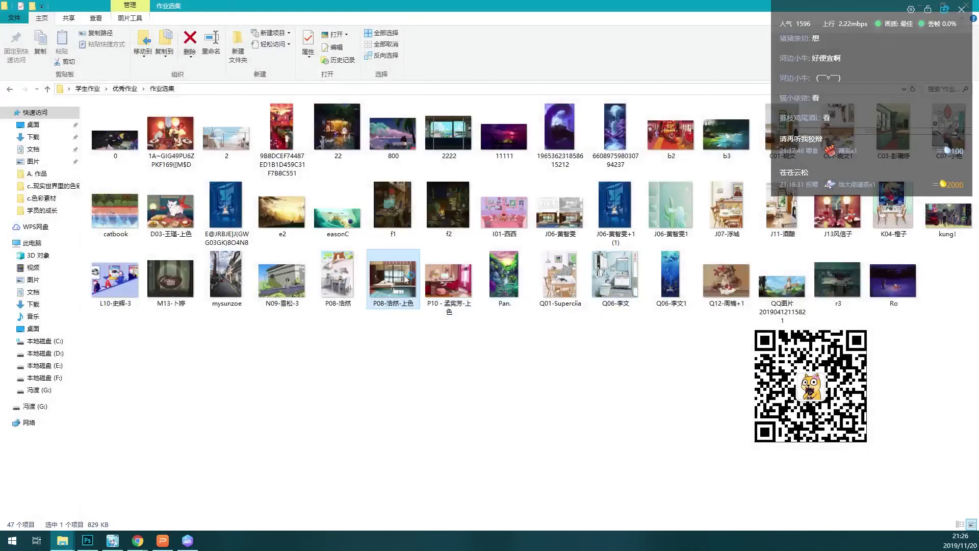
double_click(406, 279)
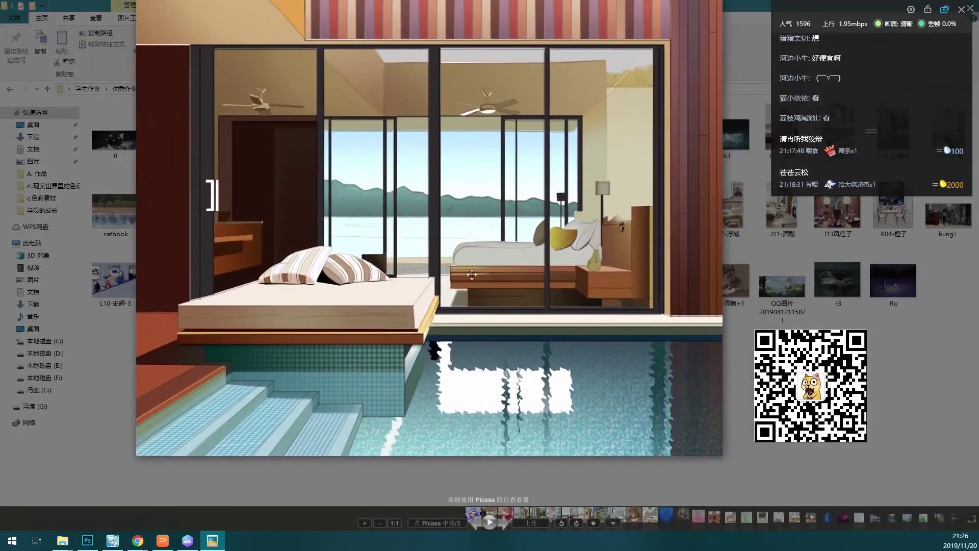
key(Escape)
double_click(335, 281)
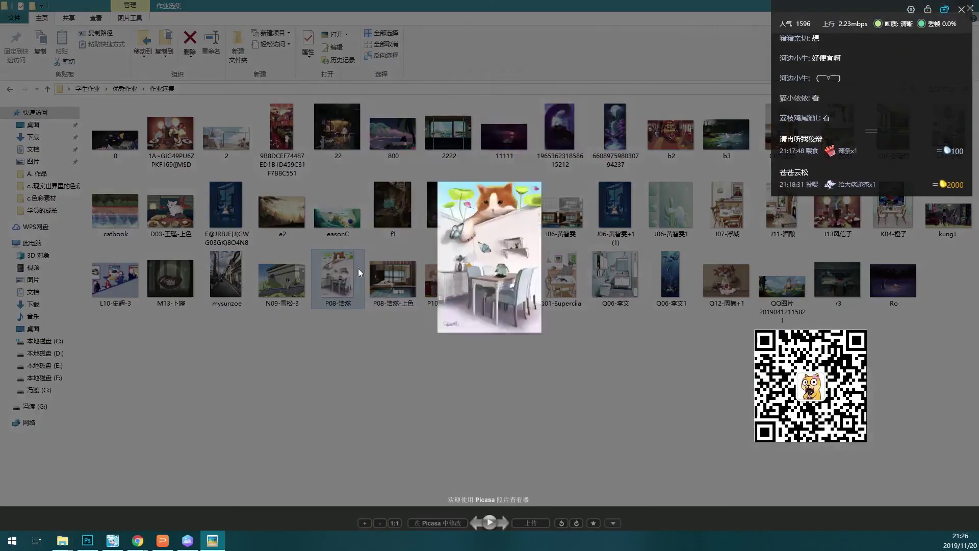
scroll(526, 291, up, 1)
scroll(535, 255, up, 2)
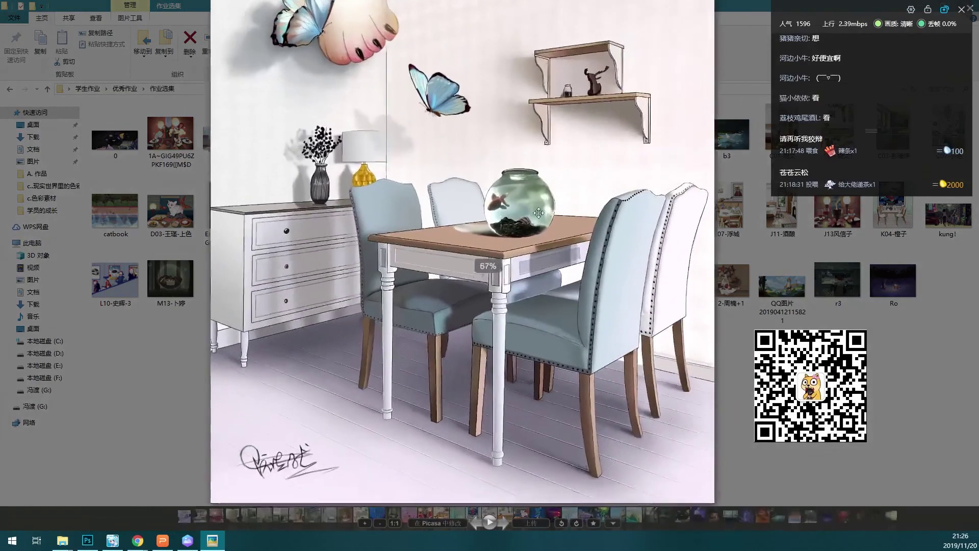
scroll(543, 224, up, 1)
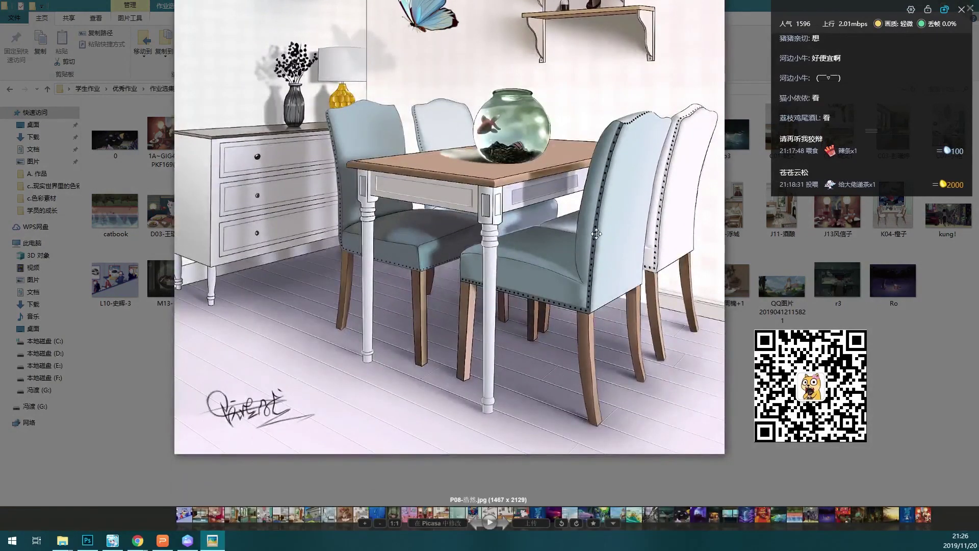
drag(550, 201, 531, 313)
key(Escape)
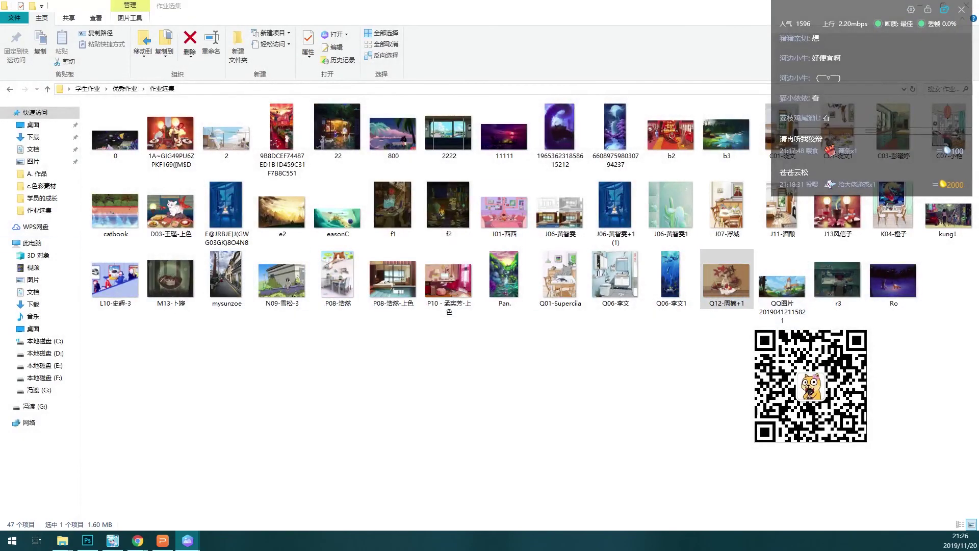
key(Return)
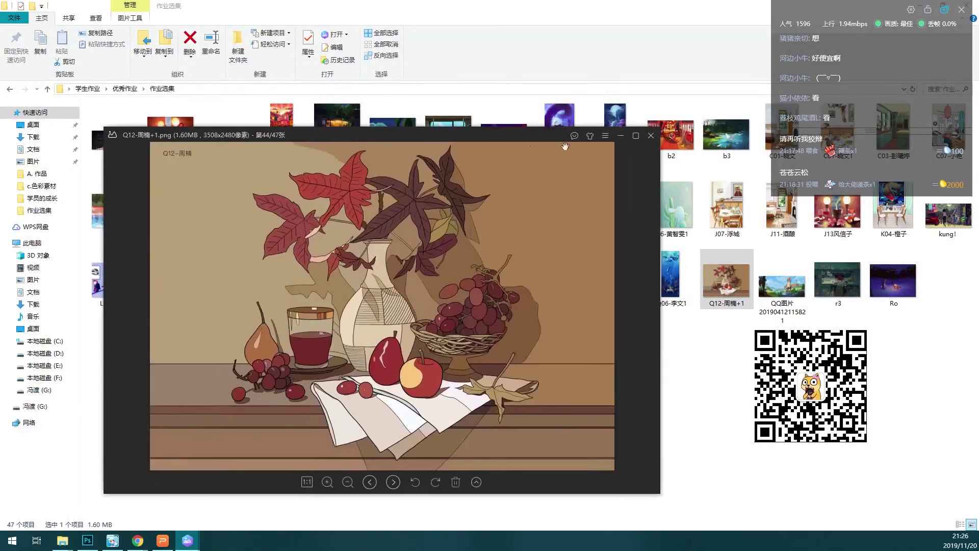
click(654, 138)
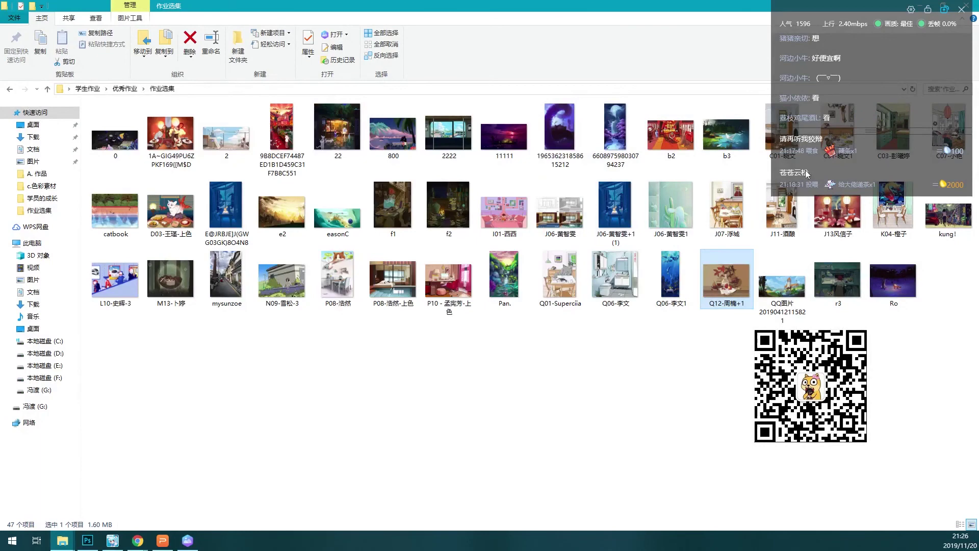
click(512, 375)
key(BackSpace)
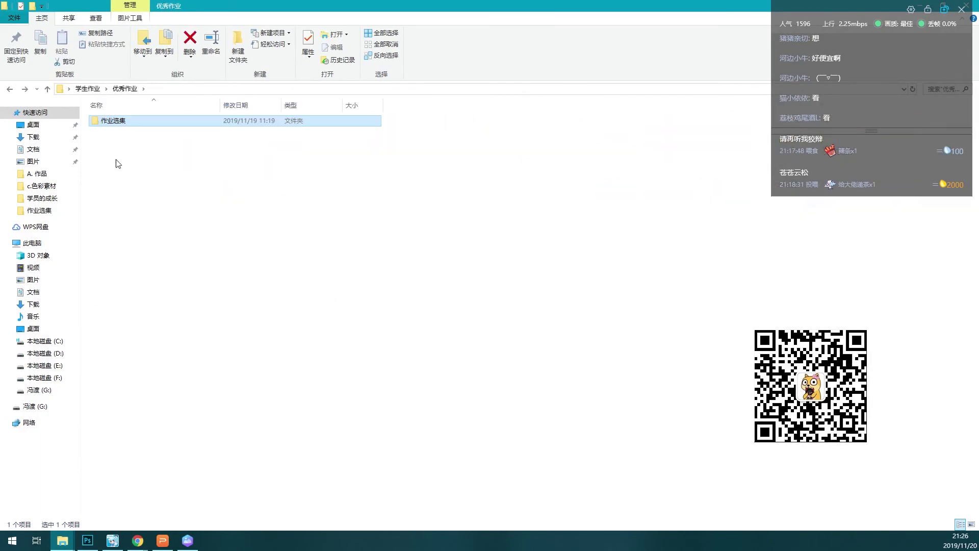
- Reopen 作业选集, view the blue window-scene illustration full screen, then return to 学生作业
double_click(147, 126)
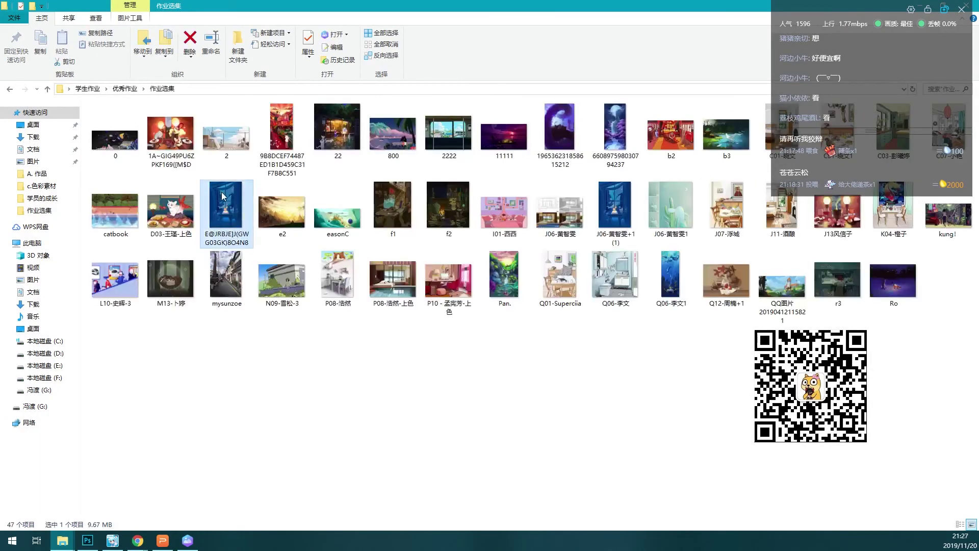
key(Return)
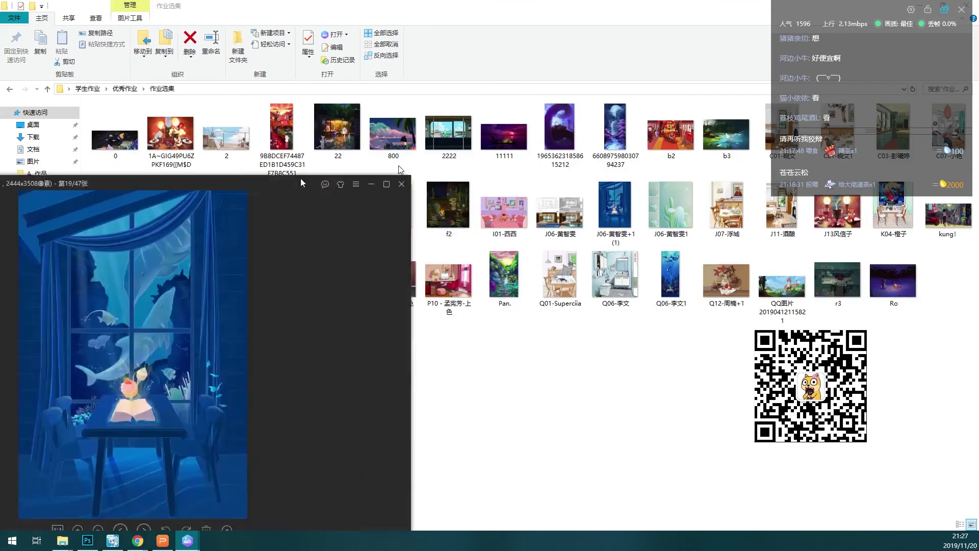
click(673, 126)
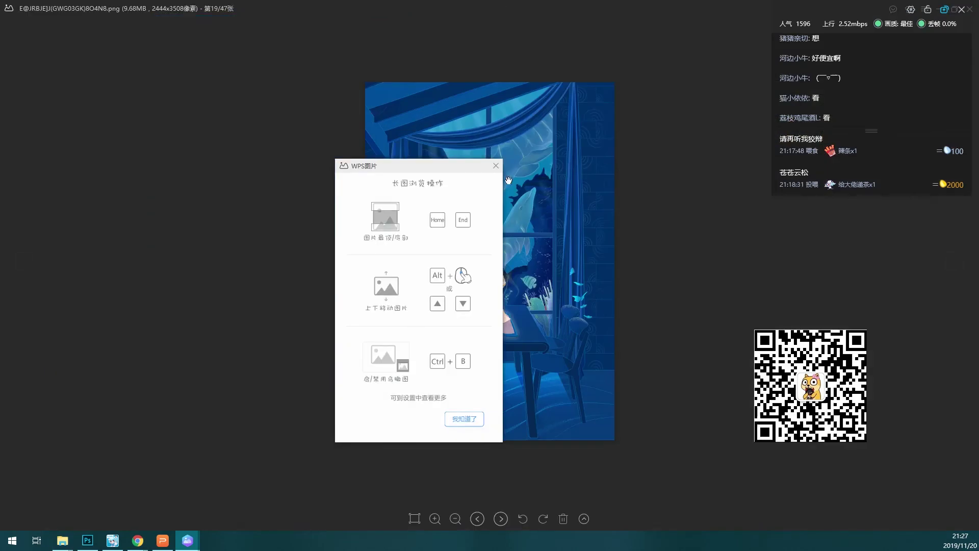
click(496, 166)
scroll(512, 179, up, 2)
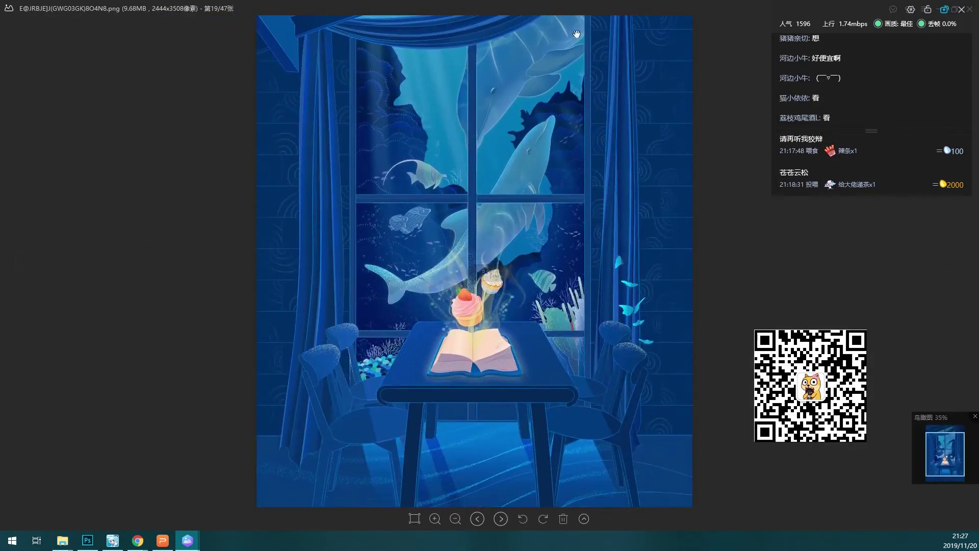
double_click(634, 4)
click(689, 125)
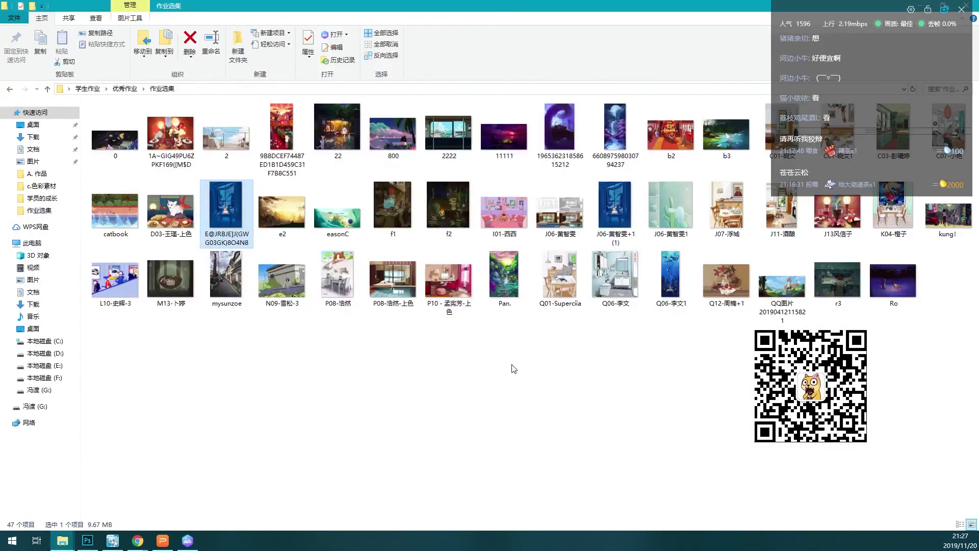
key(alt+Up)
key(alt+Up)
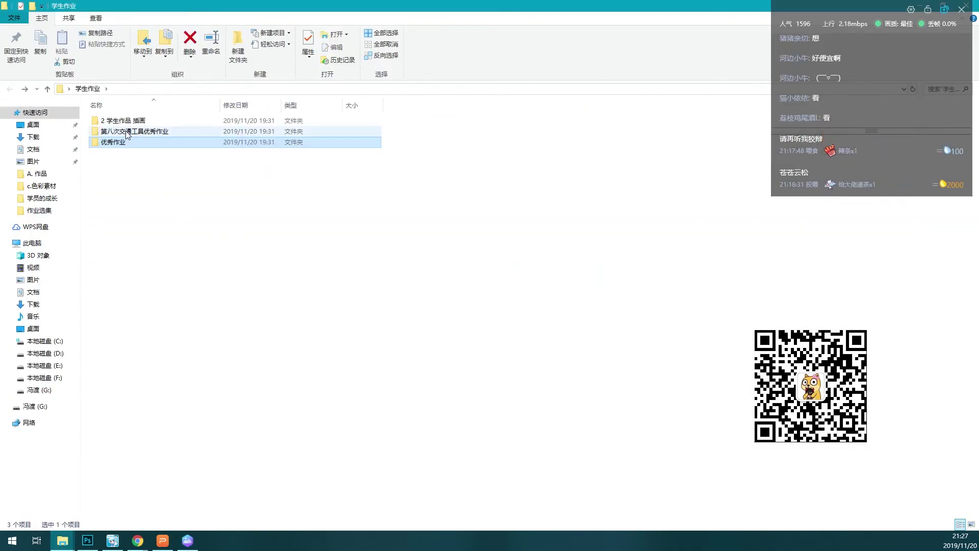
- Open the 2 学生作品 插画 folder and view the 娜娜 painting enlarged, panned to its top
double_click(125, 120)
double_click(125, 120)
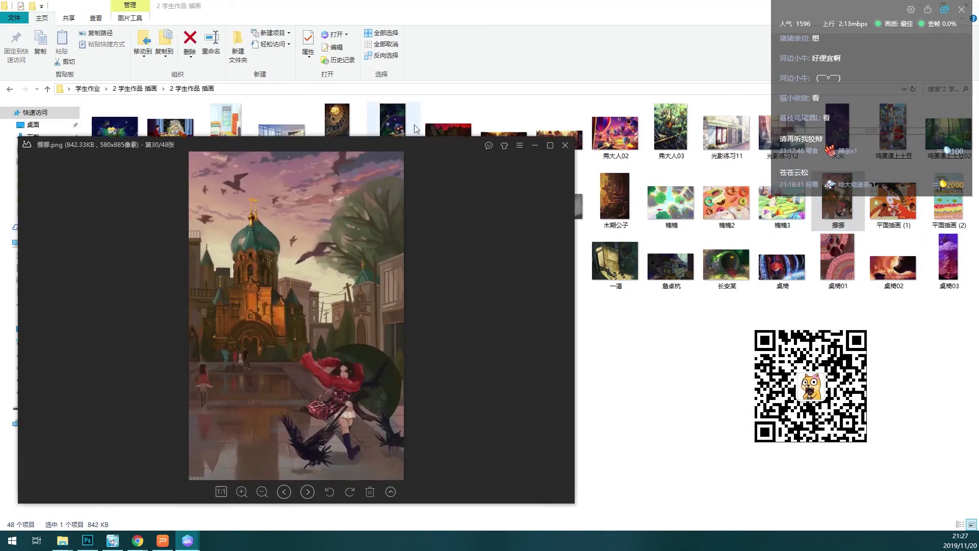
click(550, 145)
scroll(393, 227, up, 2)
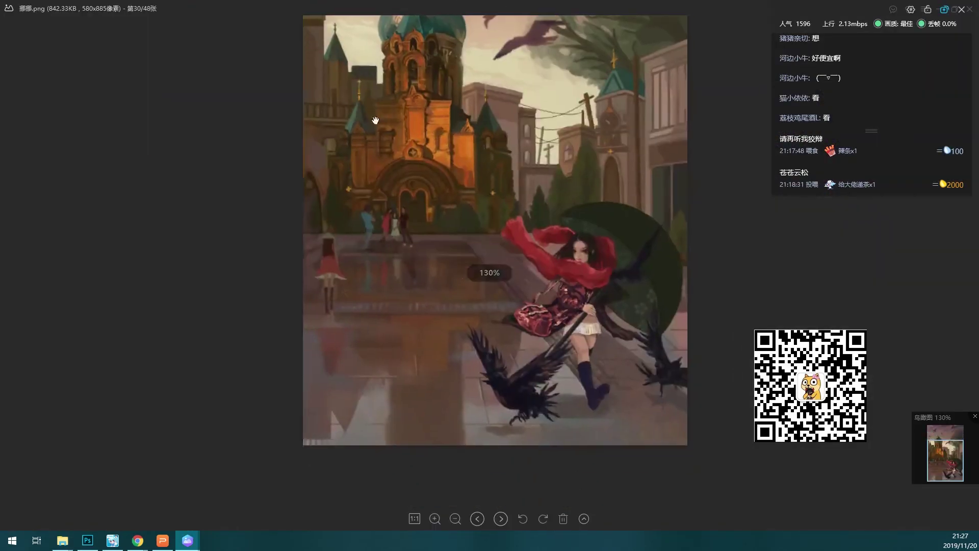
drag(502, 148, 504, 352)
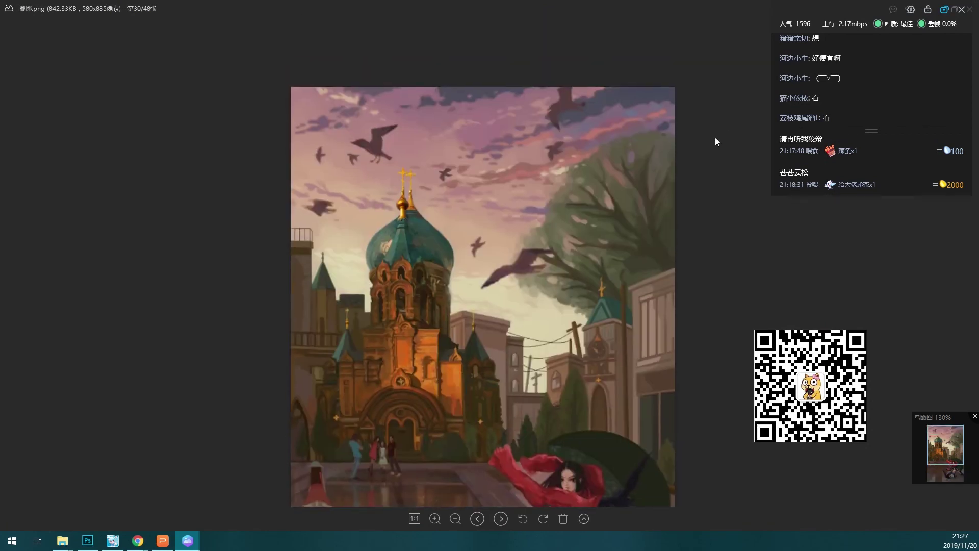
key(Escape)
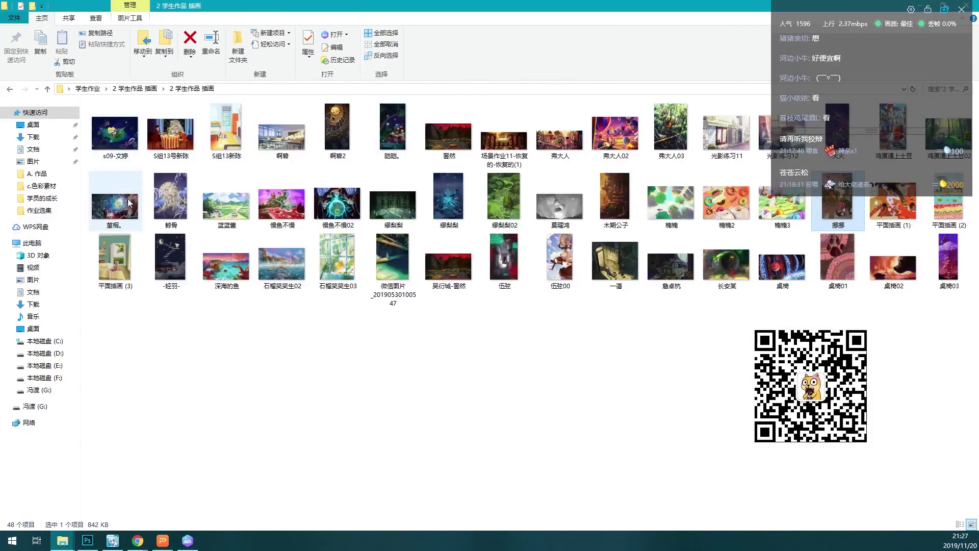
- Open the 深海的鱼 deep-sea painting and pan it into position on screen
double_click(224, 270)
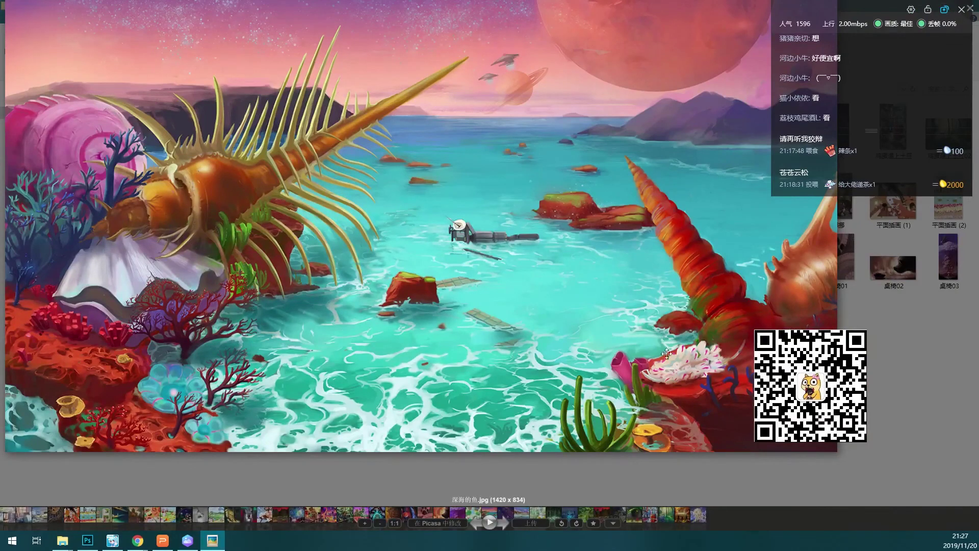
scroll(619, 328, up, 1)
scroll(619, 327, down, 1)
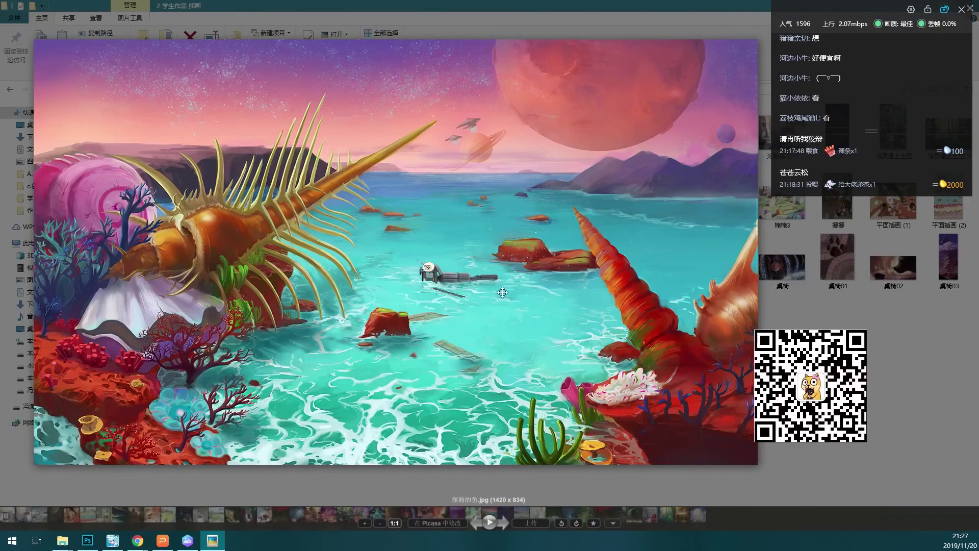
drag(600, 257, 641, 237)
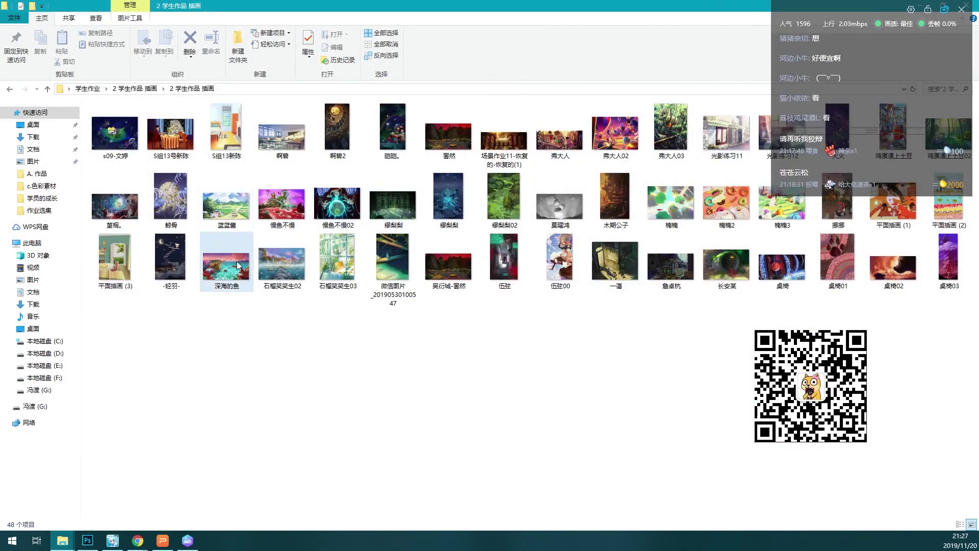
- View the 伍弦00 illustration zoomed in, panning down to the skirt and legs
double_click(560, 253)
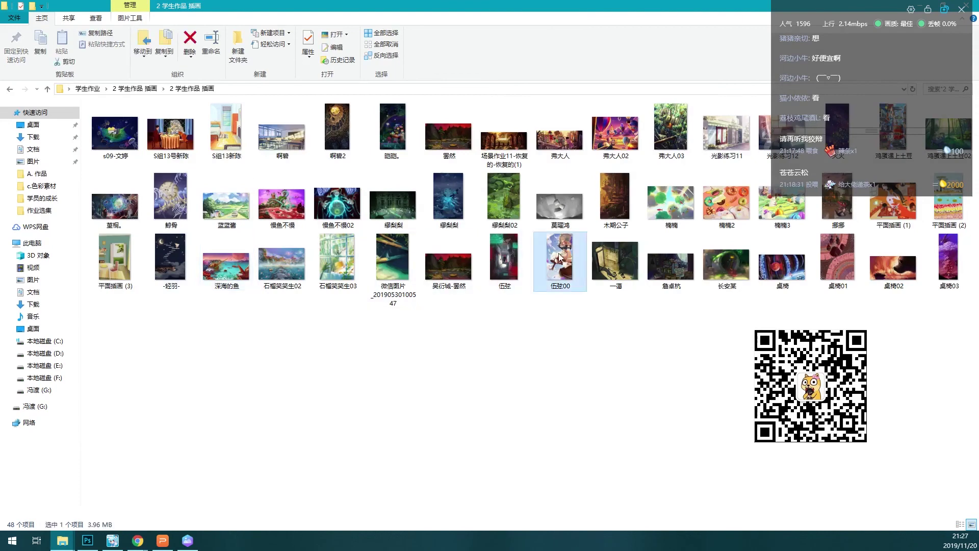
scroll(536, 230, up, 3)
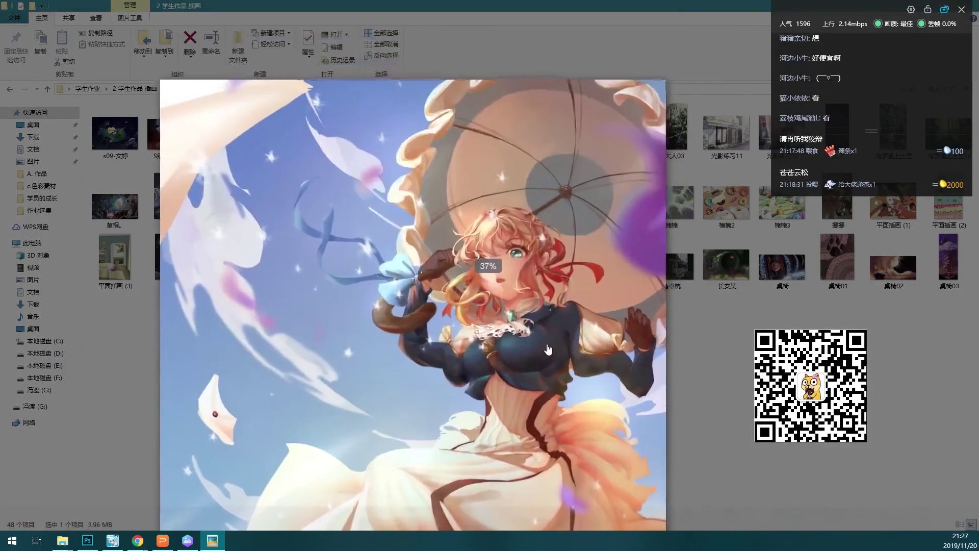
drag(548, 349, 626, 284)
scroll(626, 284, up, 2)
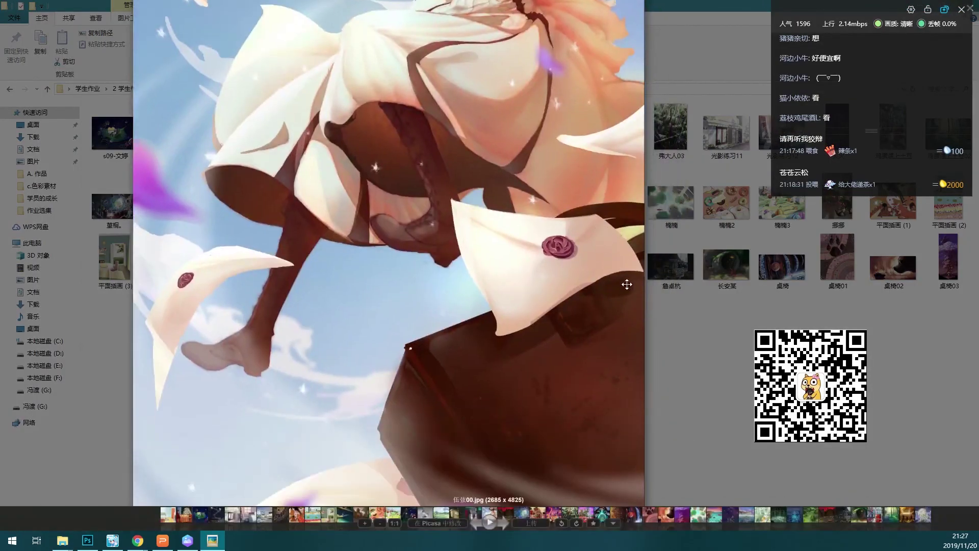
scroll(565, 211, down, 3)
scroll(564, 211, down, 2)
key(Escape)
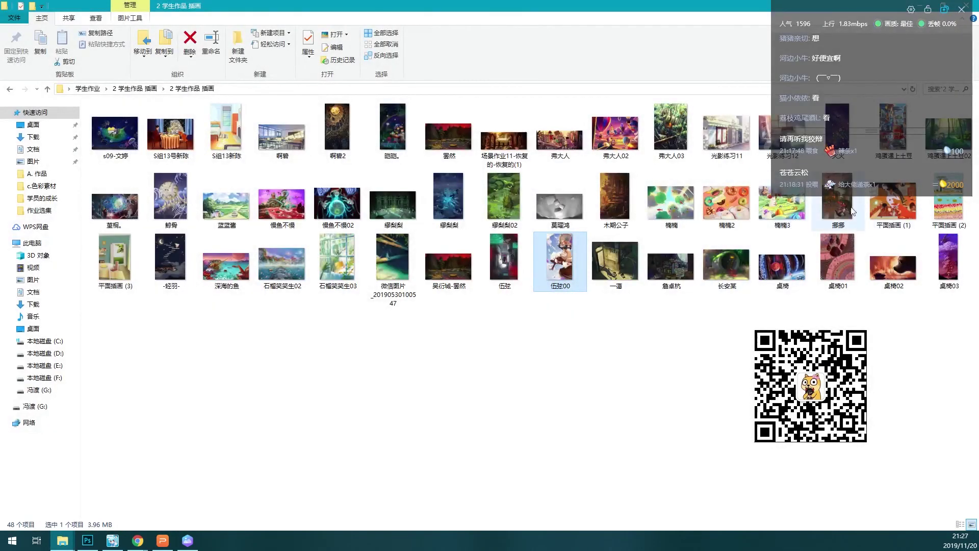
click(651, 303)
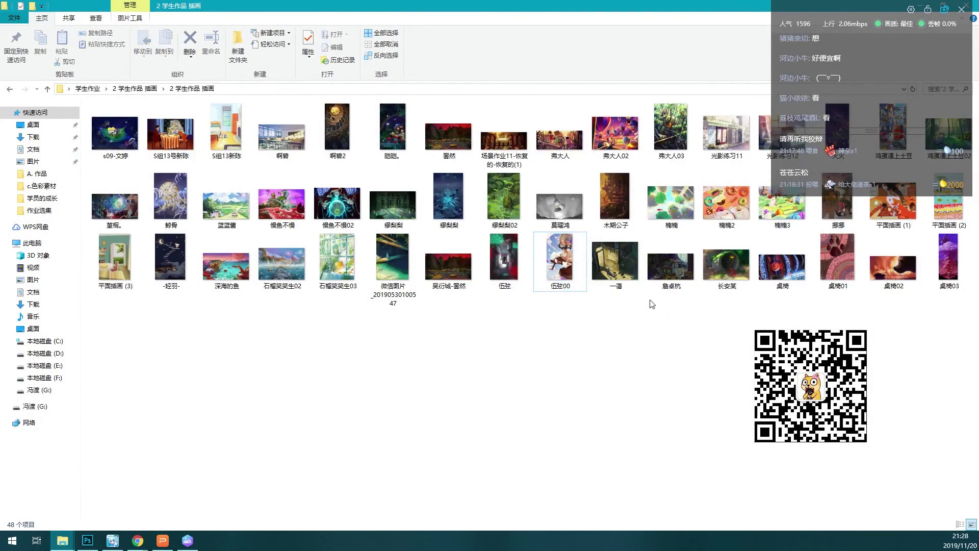
- Examine the enlarged 缪梨梨02 castle painting, then briefly view the lotus-leaf fish artwork
double_click(525, 209)
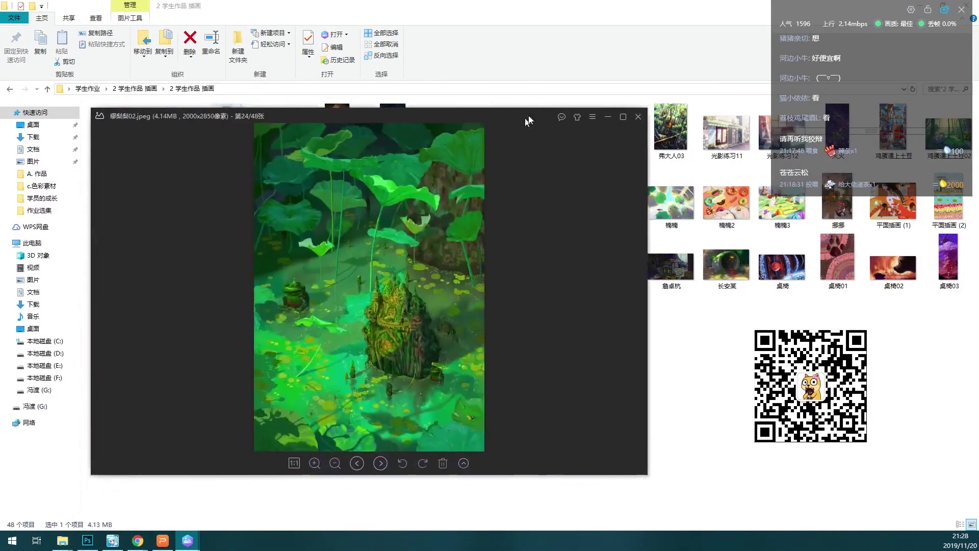
double_click(446, 270)
scroll(446, 269, up, 2)
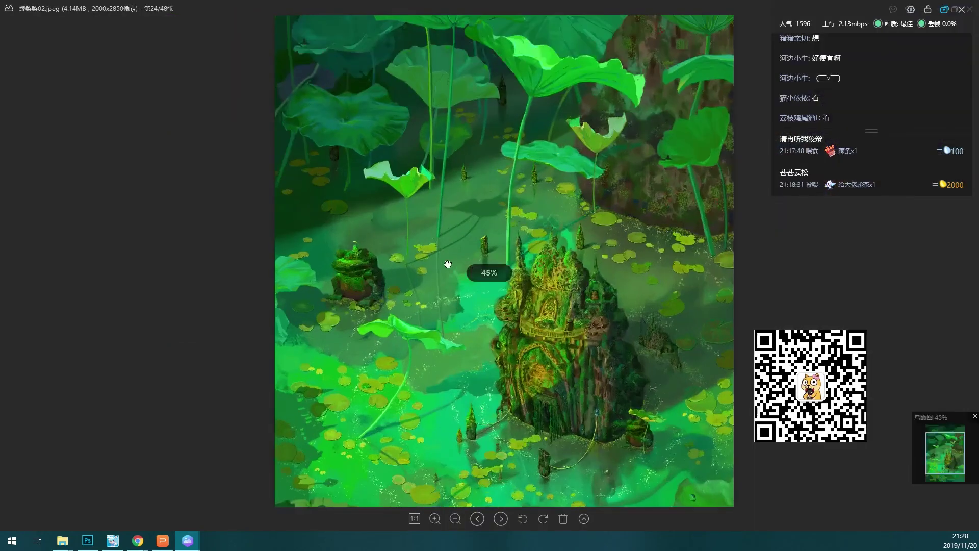
mouse_move(446, 269)
mouse_down()
mouse_move(448, 166)
mouse_move(441, 243)
mouse_move(454, 264)
mouse_move(446, 153)
mouse_up()
scroll(453, 291, up, 1)
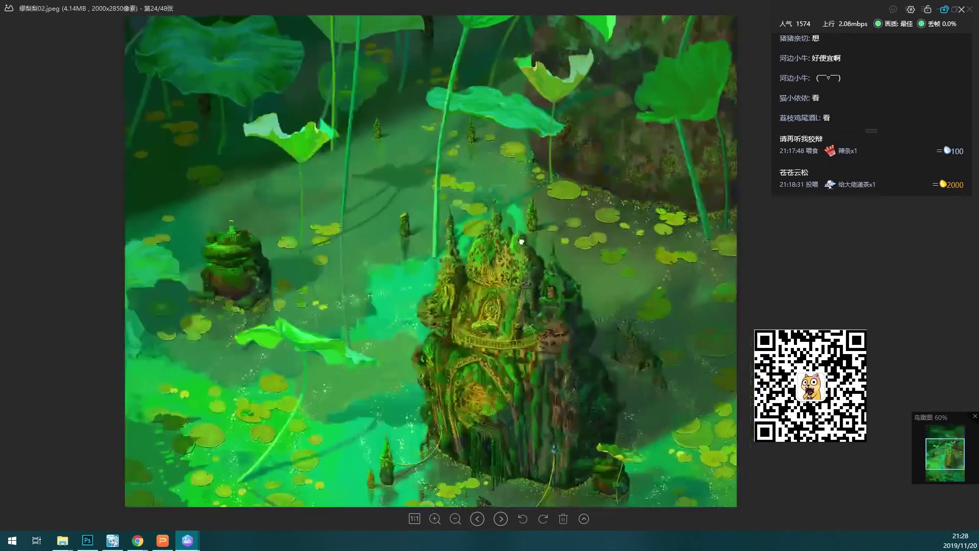
drag(551, 449, 541, 307)
drag(542, 360, 535, 269)
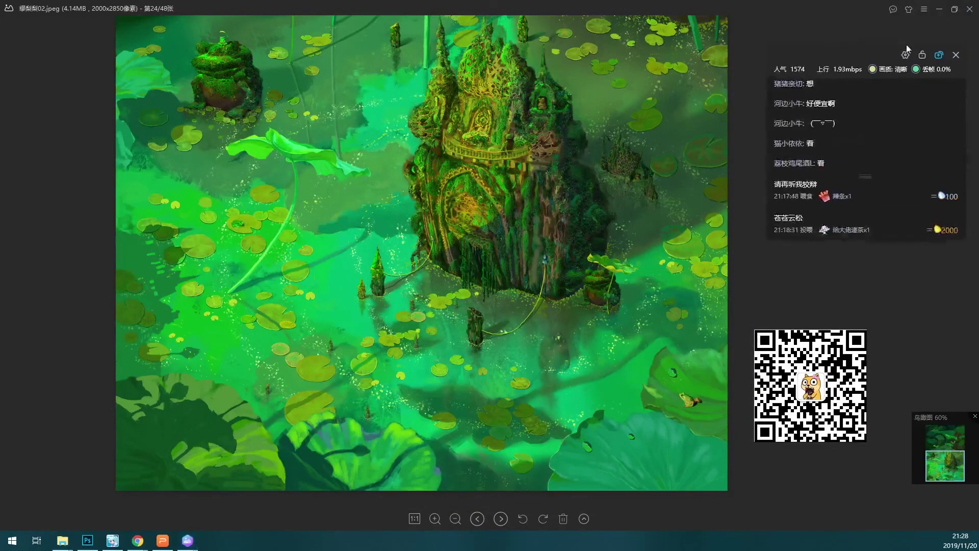
click(970, 9)
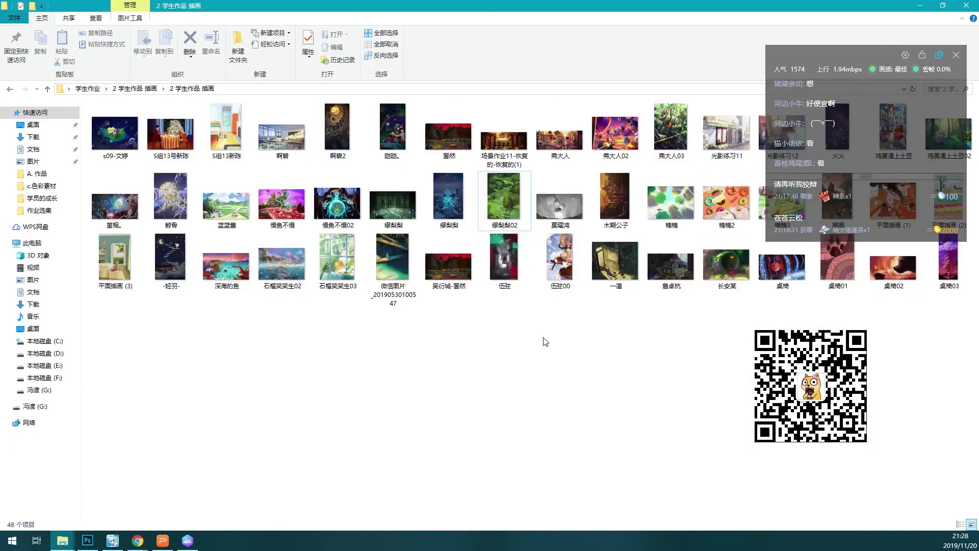
double_click(659, 224)
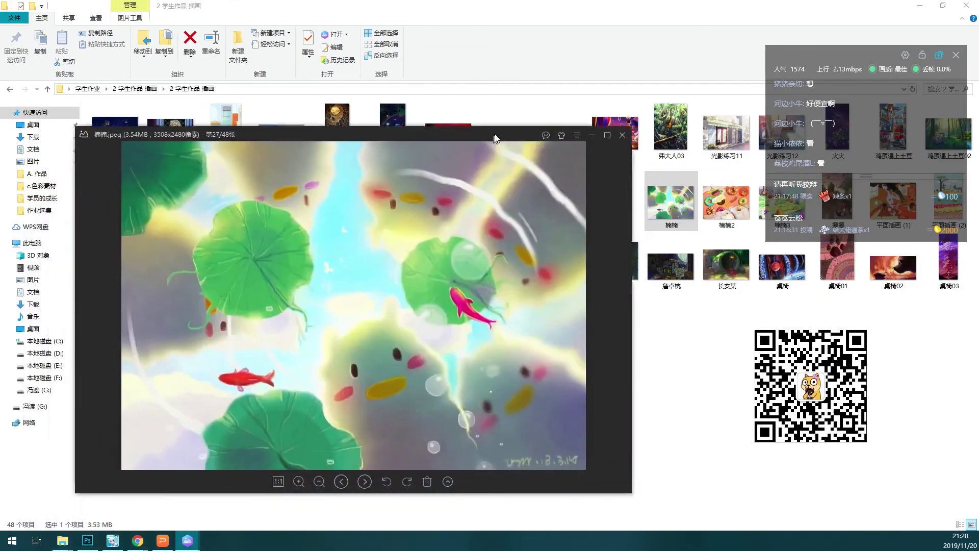
click(634, 128)
- Navigate up to 学生作业 and into the 第八节课交通工具优秀作业 folder
key(alt+Up)
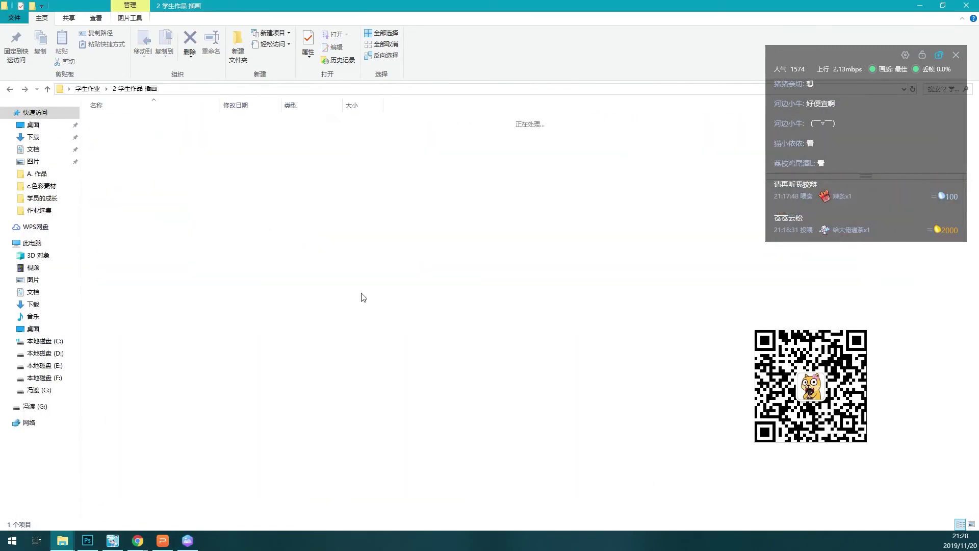
key(alt+Up)
double_click(118, 121)
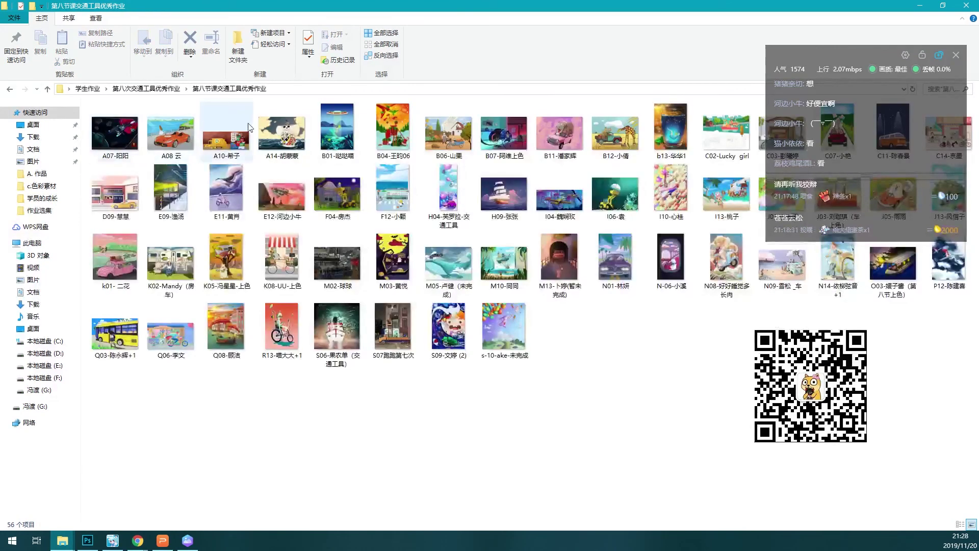
key(alt+Up)
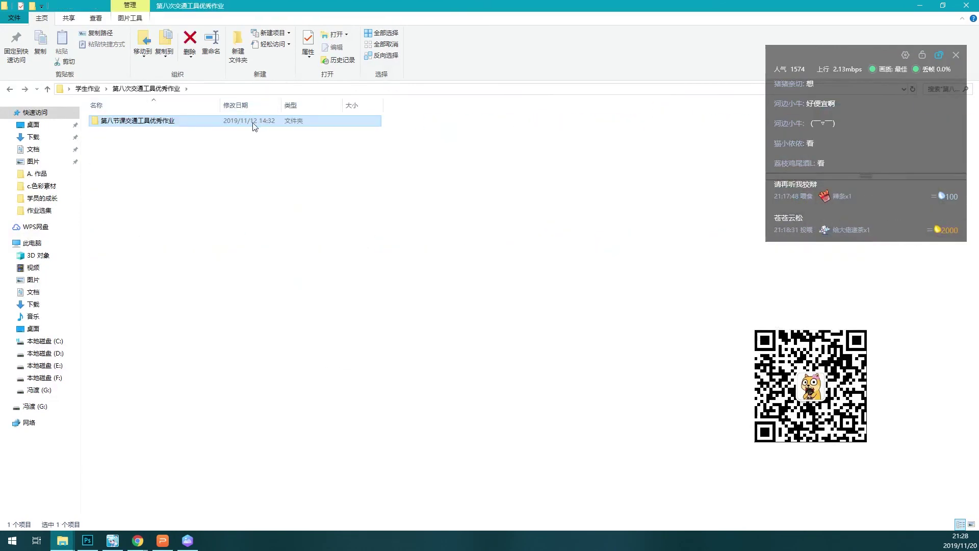
double_click(118, 121)
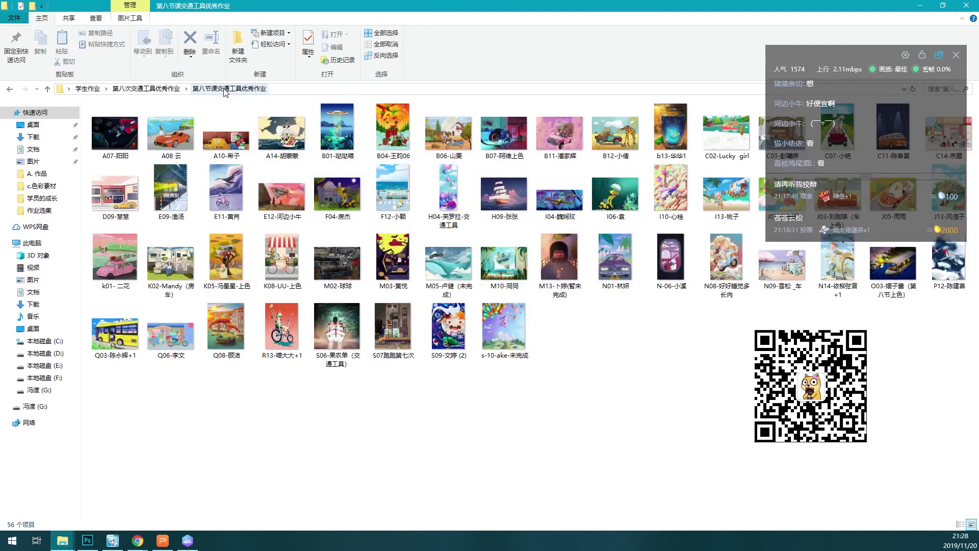
- View the vehicle artworks in Picasa past the Christmas airdrop, enlarging the lotus train picture
double_click(130, 132)
key(Right)
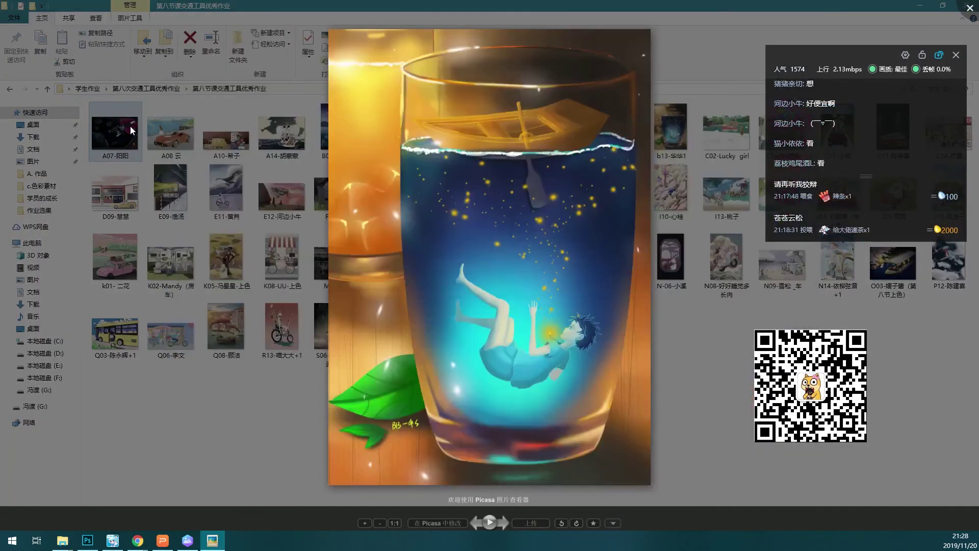
key(Right)
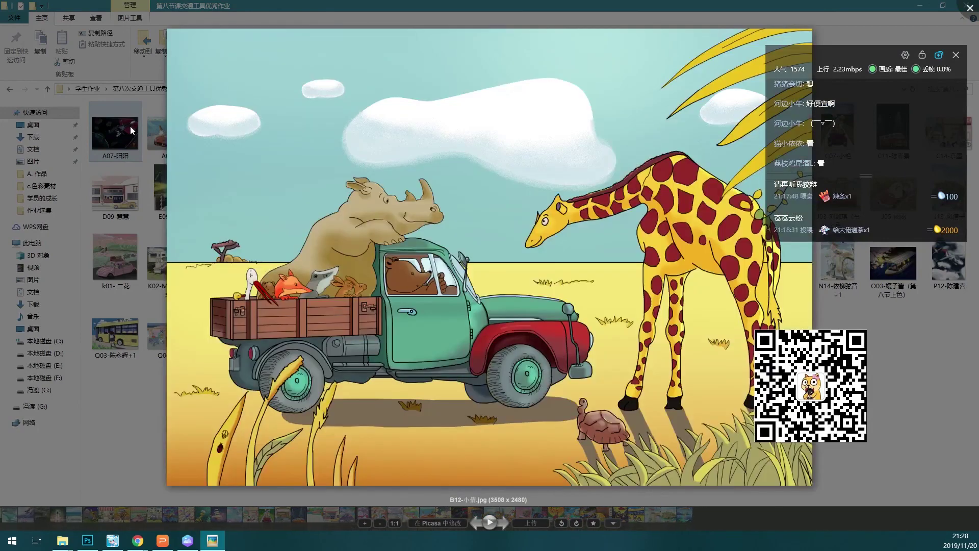
key(Right)
key(Right)
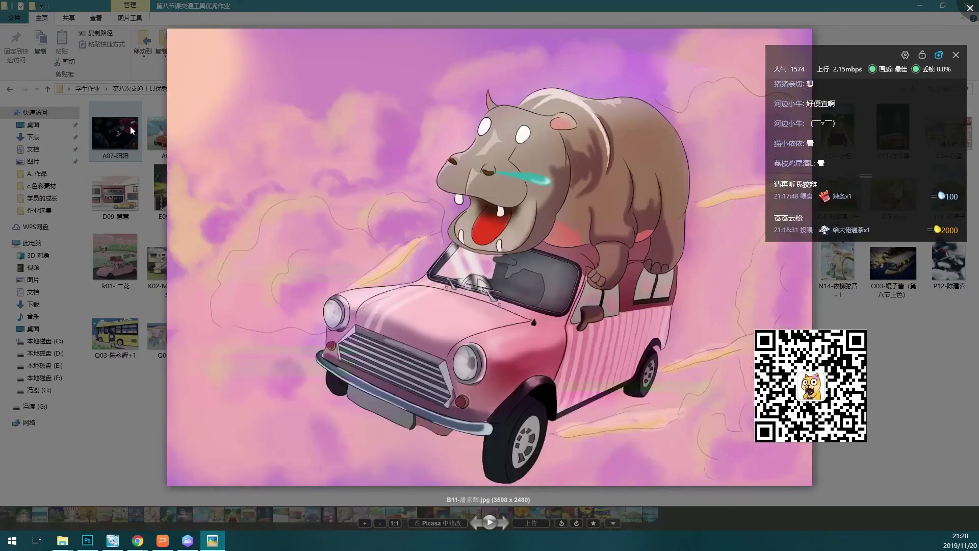
key(Right)
key(Right)
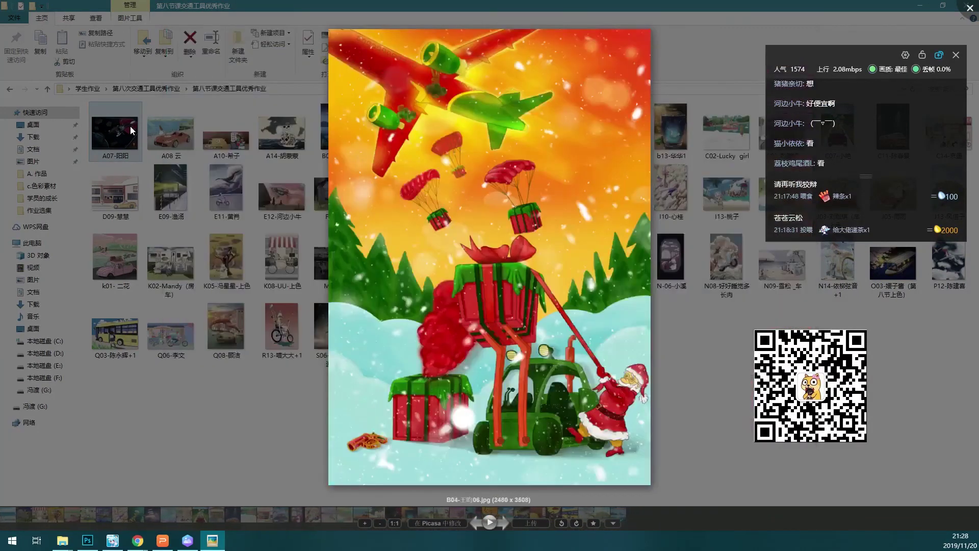
key(Right)
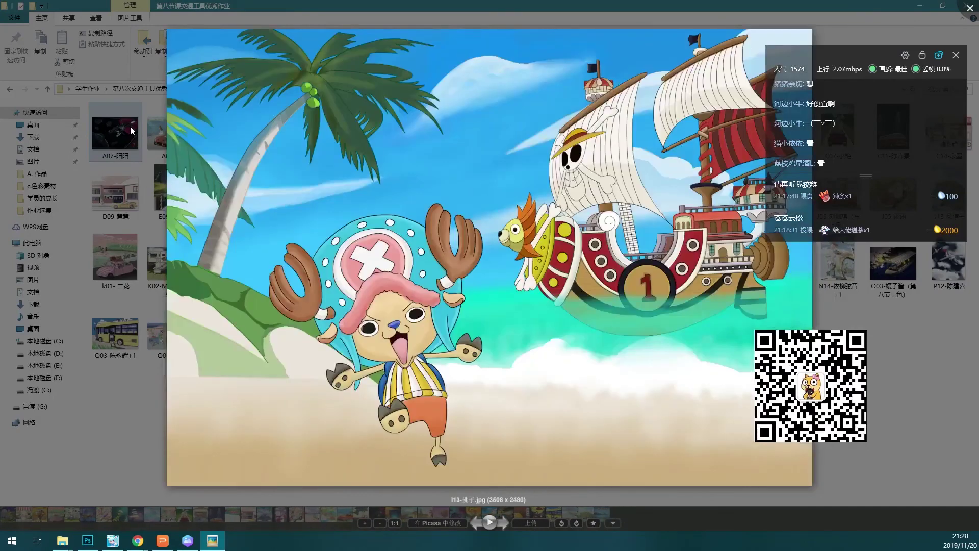
key(Right)
key(Right)
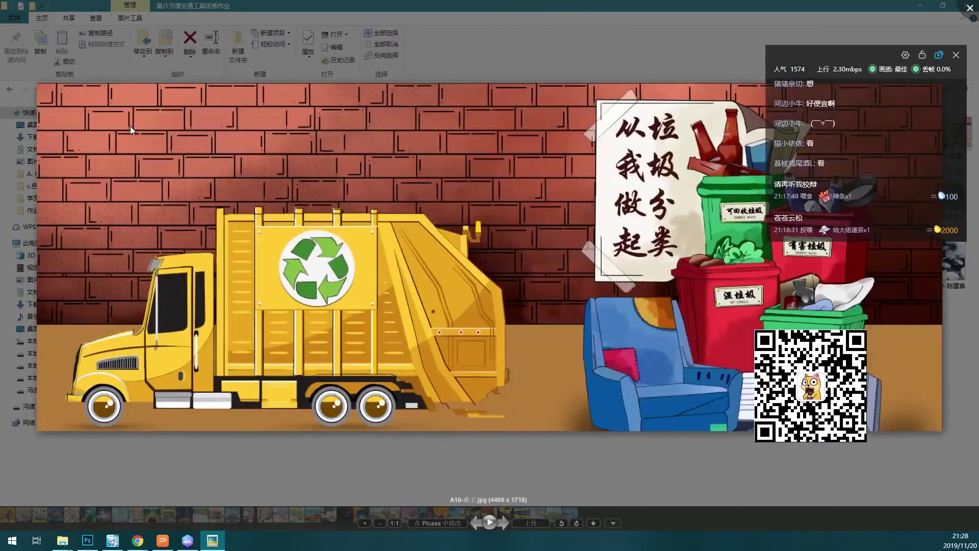
key(Right)
key(Right)
key(Right)
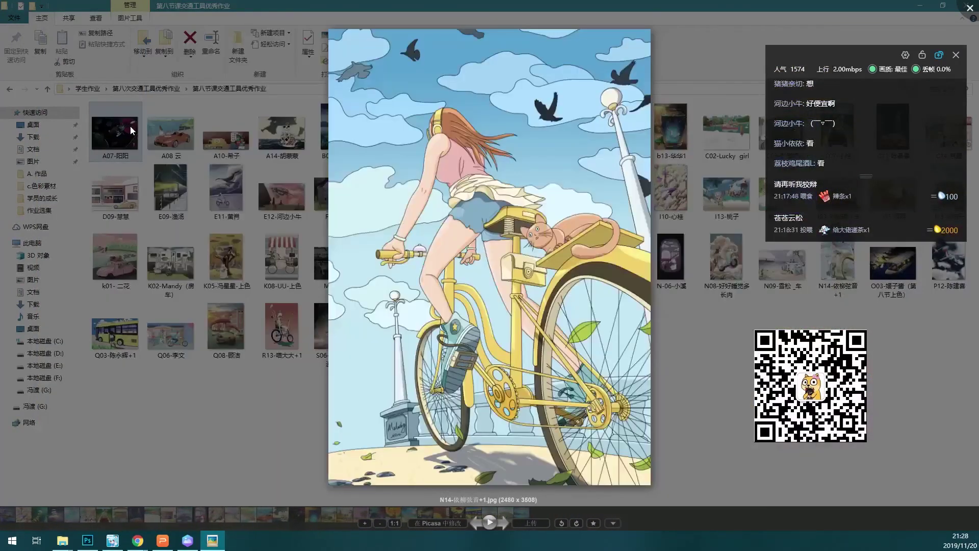
key(Right)
key(plus)
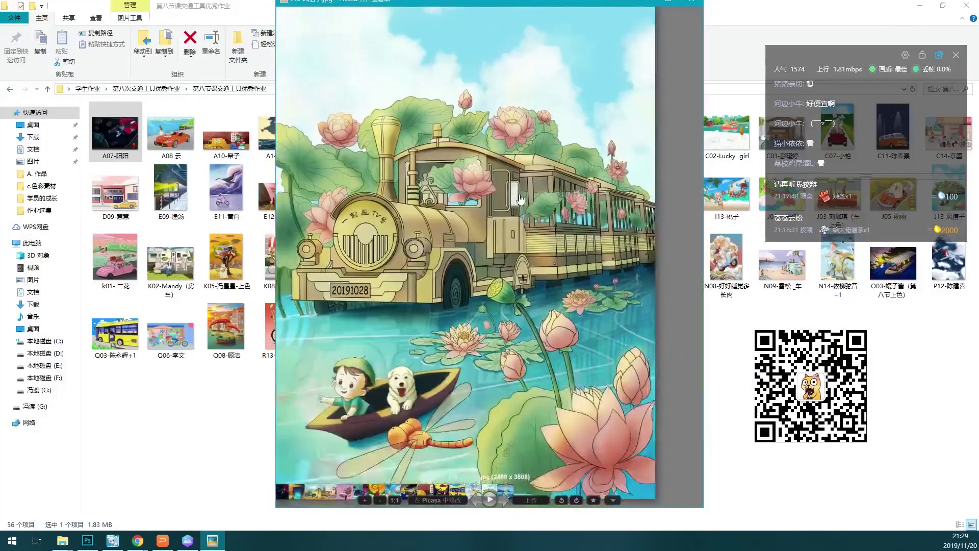
key(Escape)
- Reopen the artworks in Picasa and flip through them to the RV porch picture
double_click(534, 198)
key(Right)
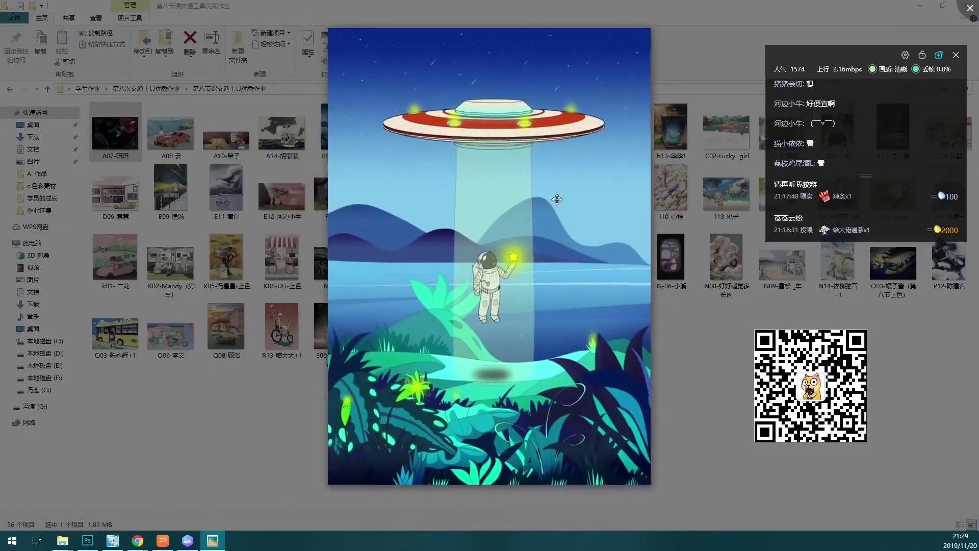
key(Left)
key(Left)
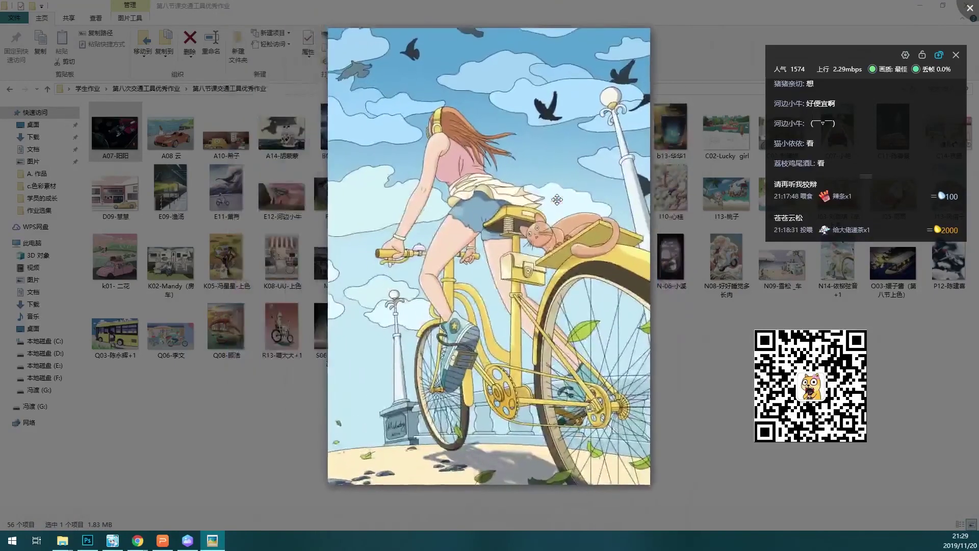
key(Left)
key(Left)
key(Left)
key(Left)
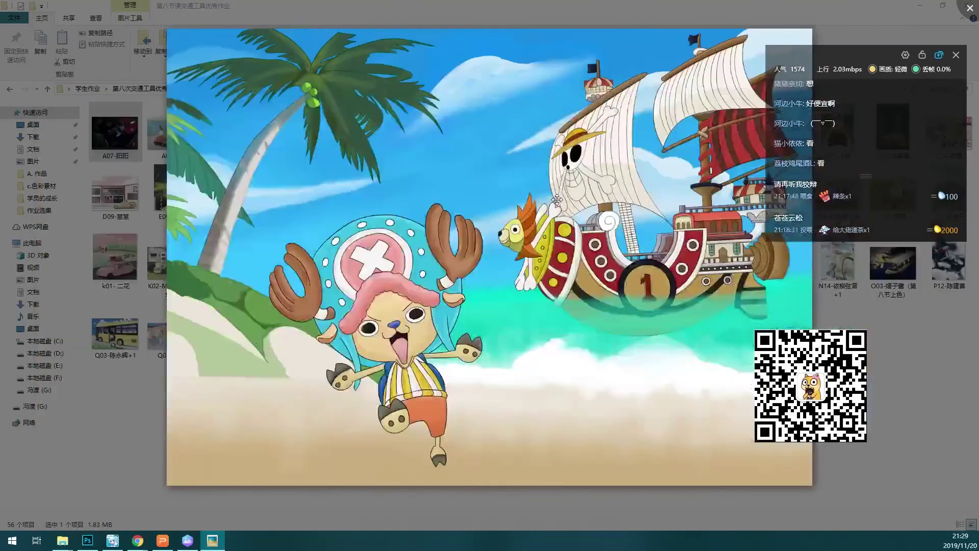
key(Left)
key(Left)
key(Left)
key(Left)
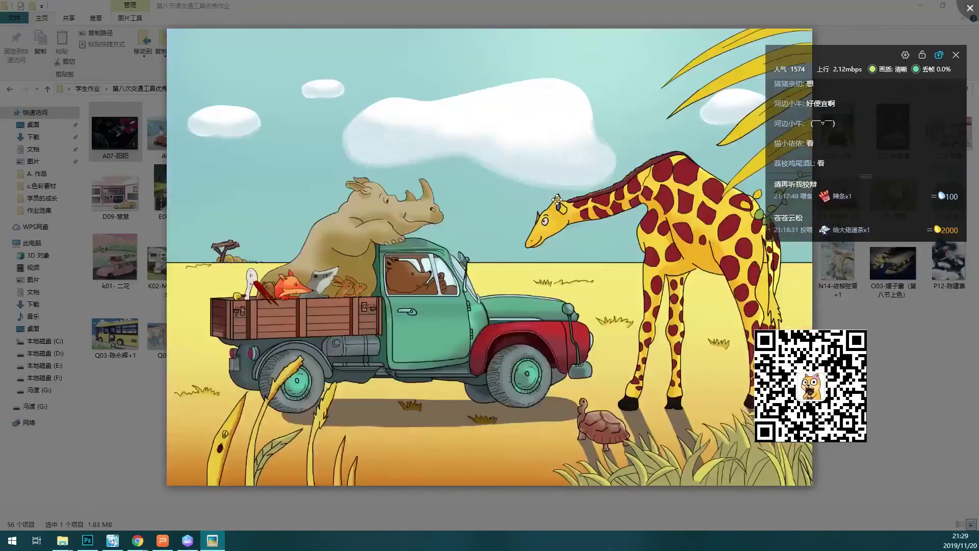
key(Left)
key(Left)
key(Left)
key(Left)
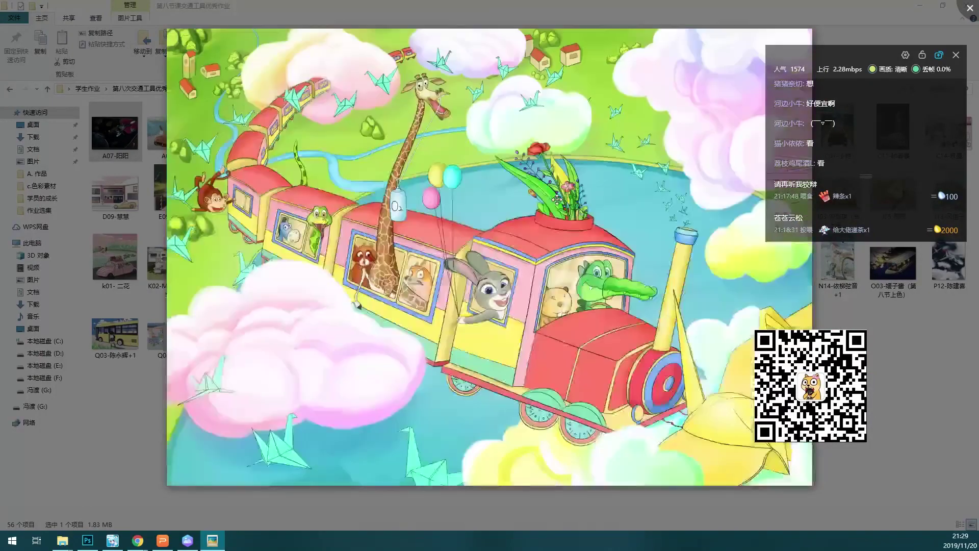
key(Left)
key(Left)
key(Left)
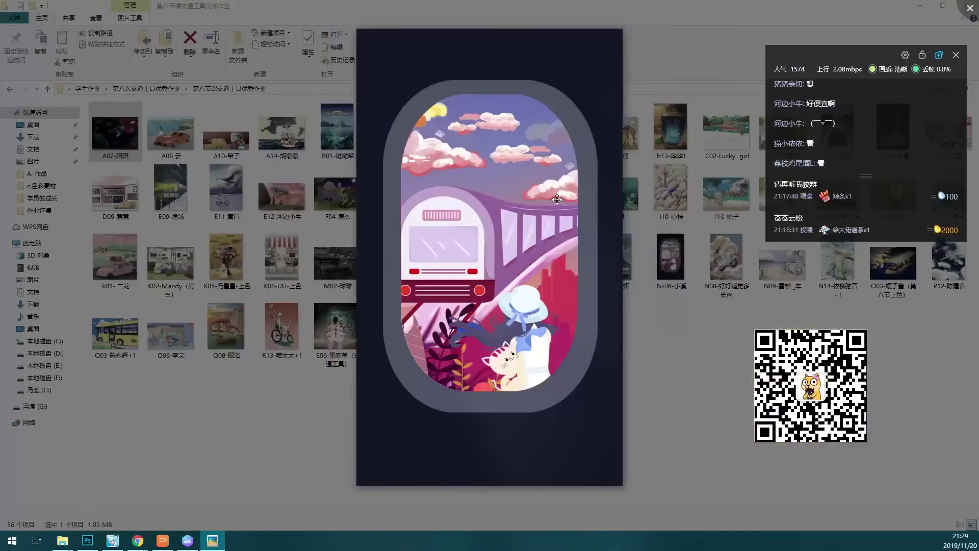
key(Left)
key(Left)
key(Left)
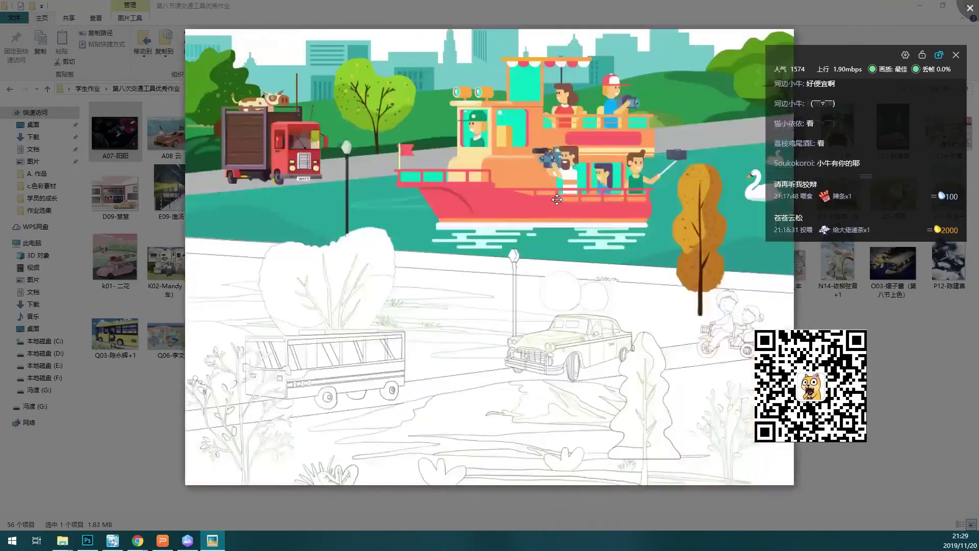
key(Left)
key(Left)
key(Left)
key(Left)
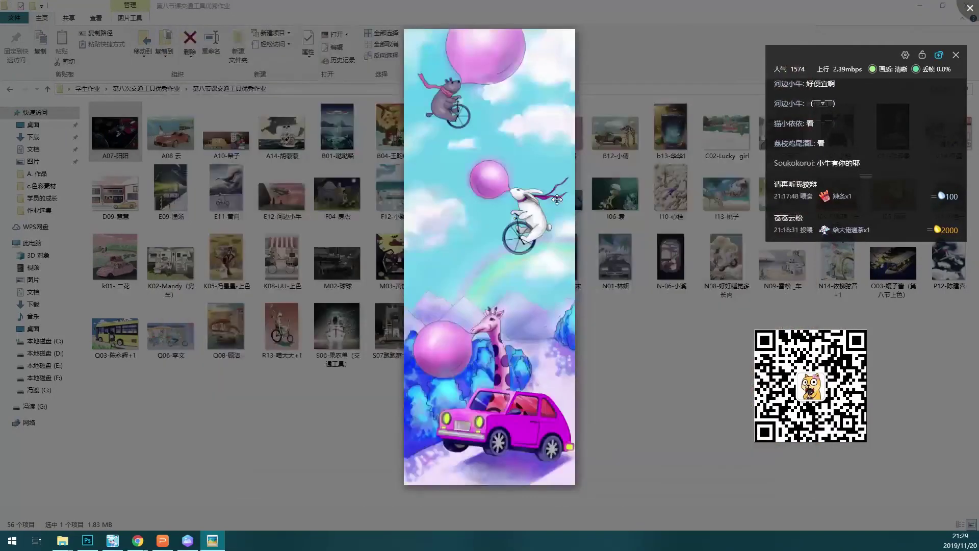
key(Left)
key(Left)
key(Left)
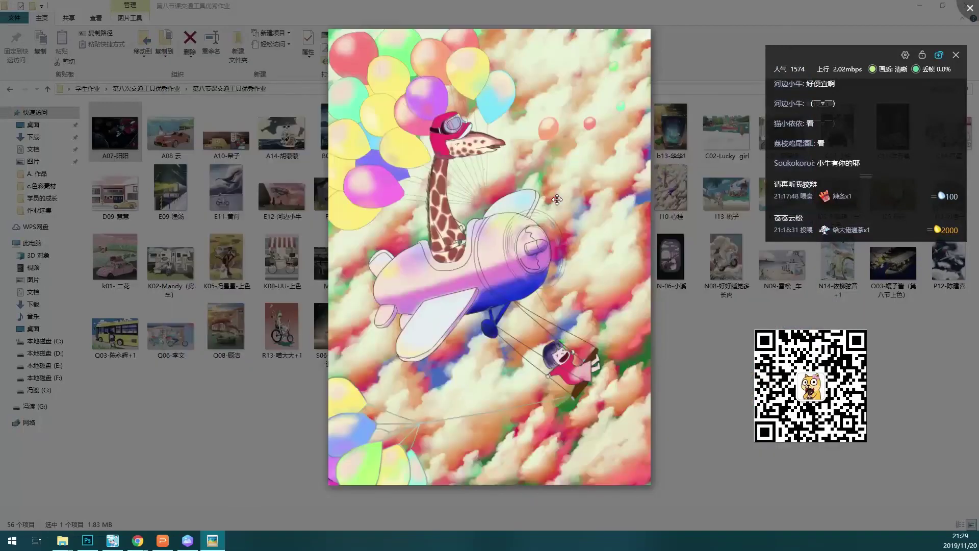
key(Left)
key(Left)
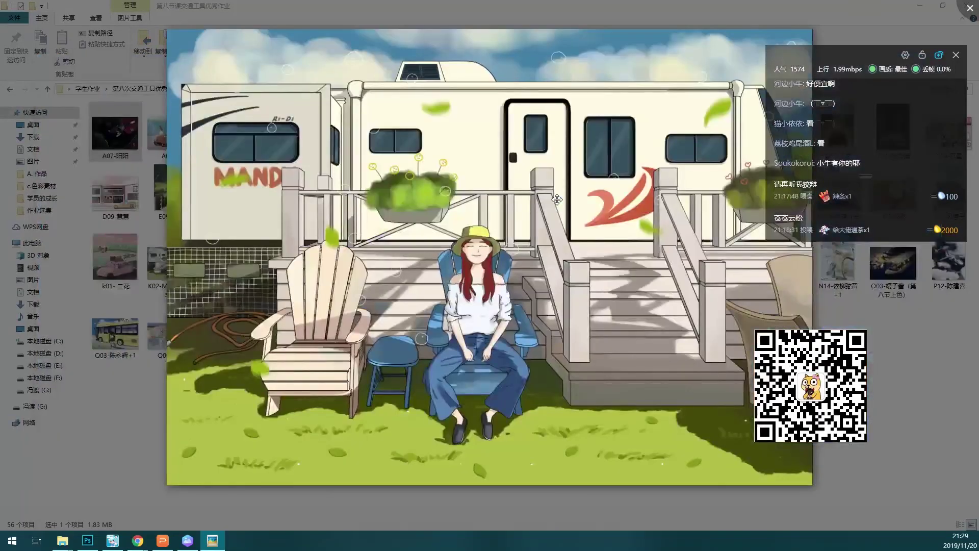
key(Left)
key(Left)
- Continue past the night loader, tram, train-station and bicycle artworks to the balloon bunny
key(Left)
key(Left)
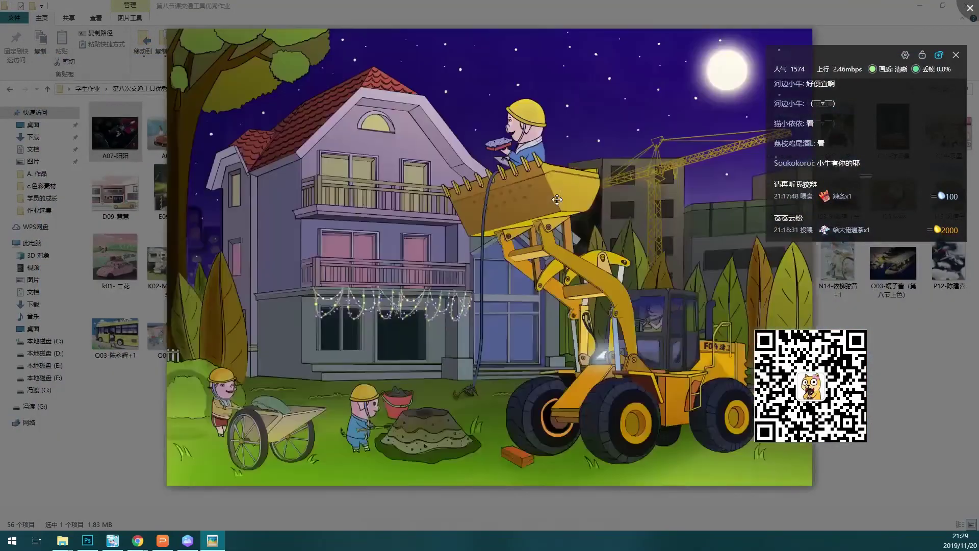
key(Left)
key(Right)
key(Left)
key(Left)
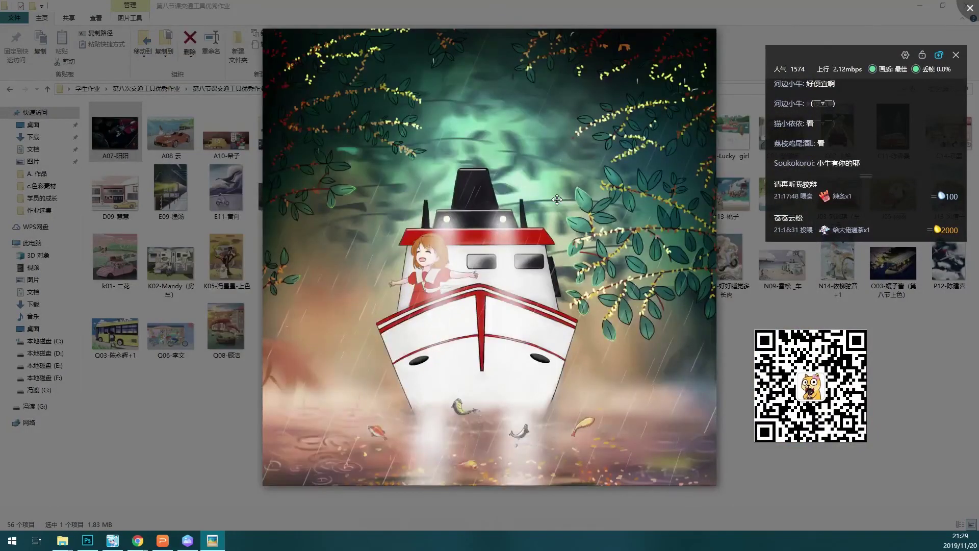
key(Left)
key(Left)
key(Left)
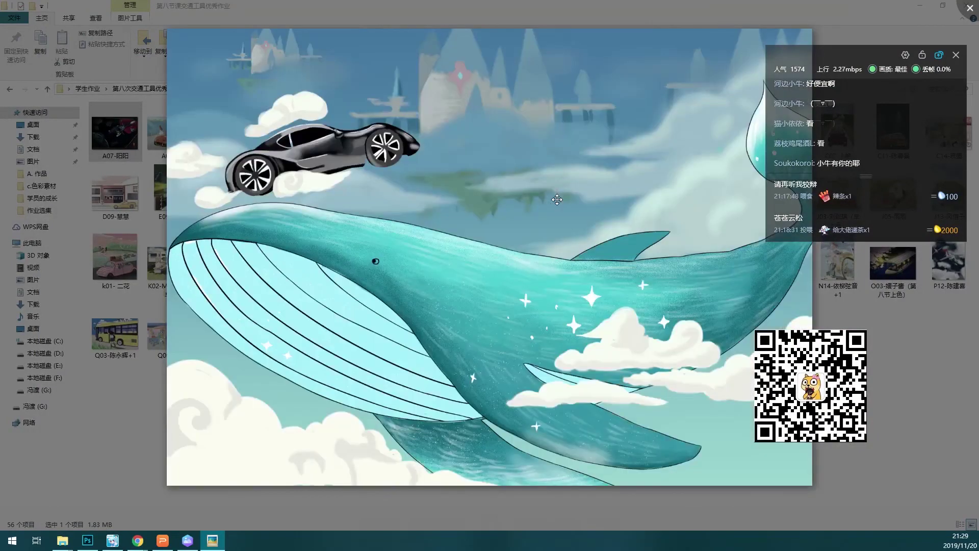
key(Left)
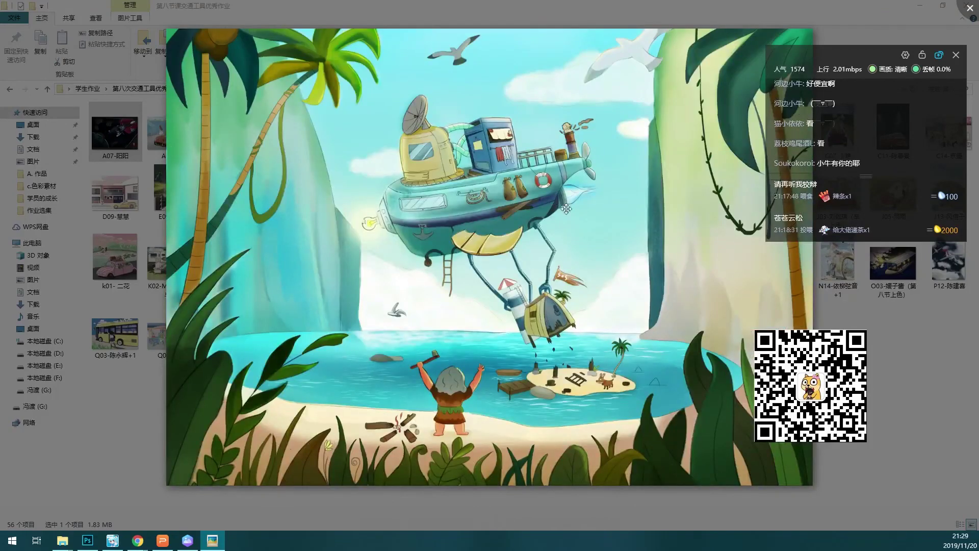
drag(552, 265, 517, 243)
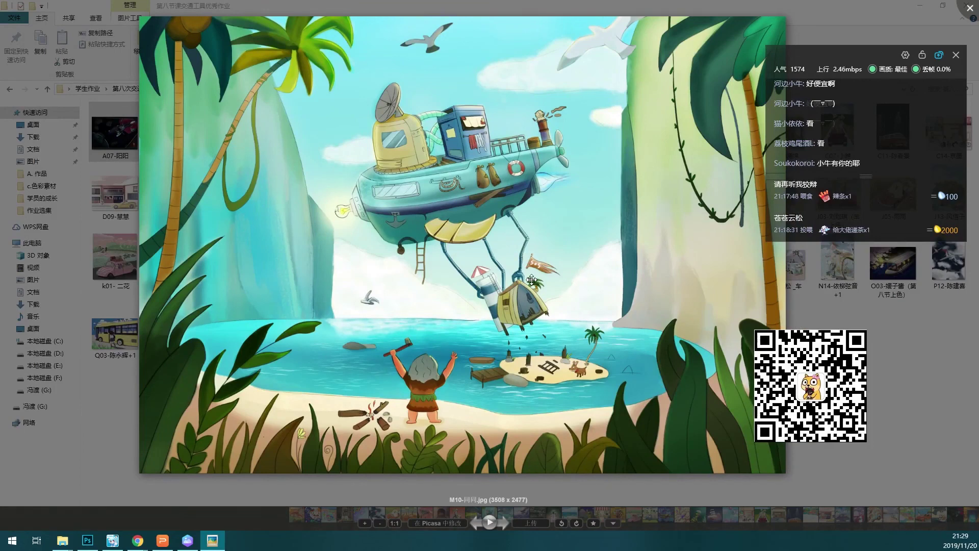
key(Left)
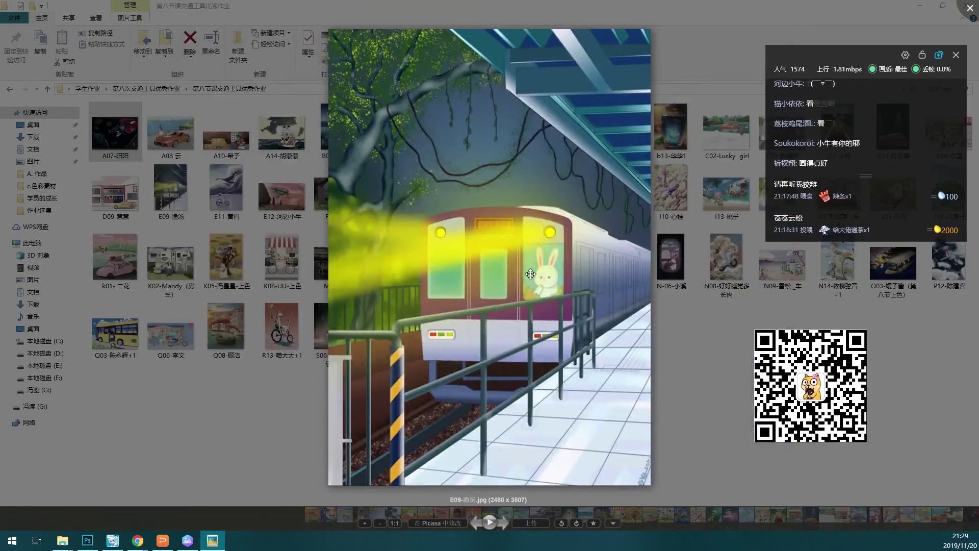
key(Left)
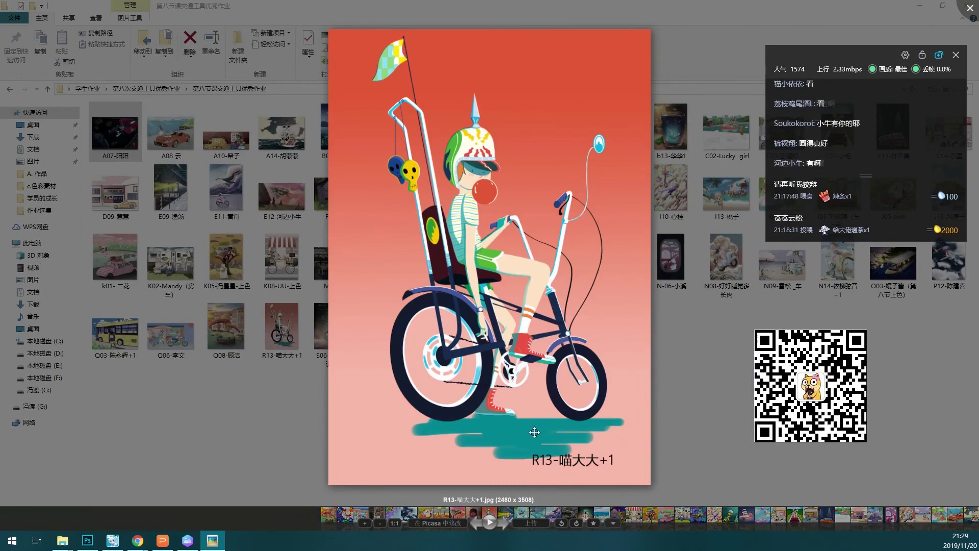
key(Left)
key(Left)
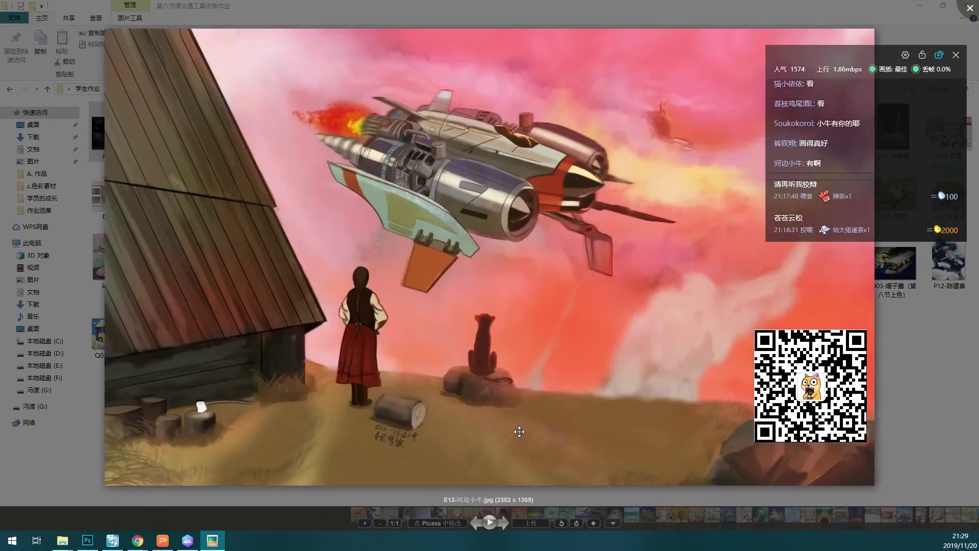
key(Left)
key(Left)
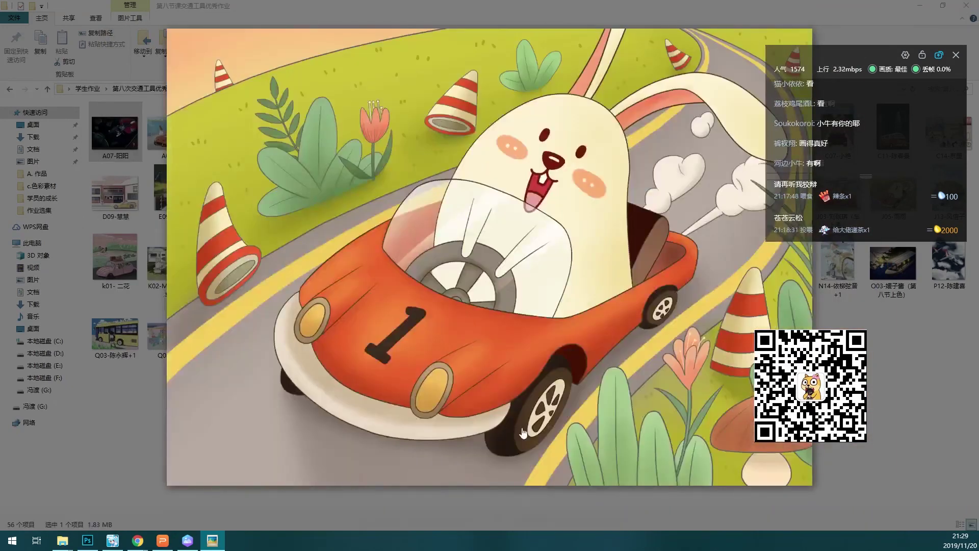
key(Left)
key(Left)
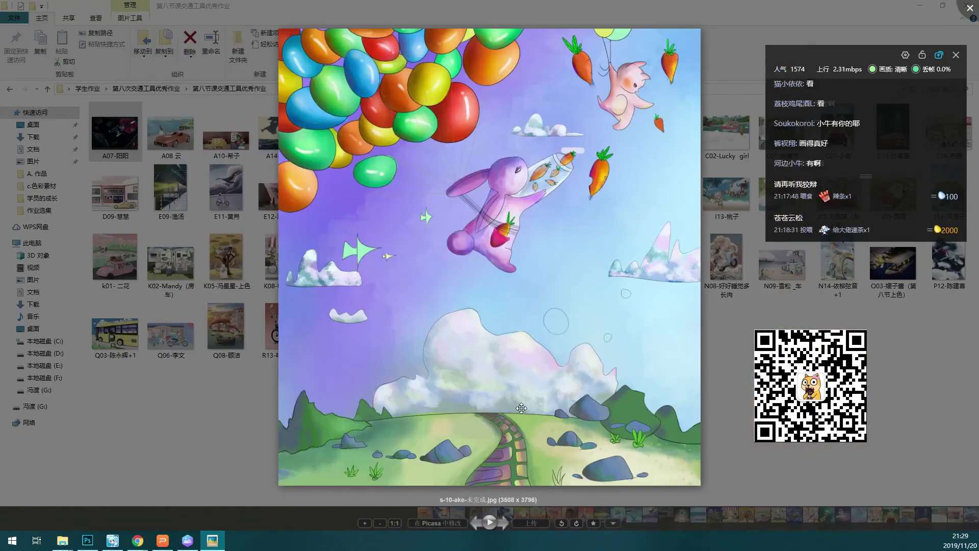
key(Left)
key(Left)
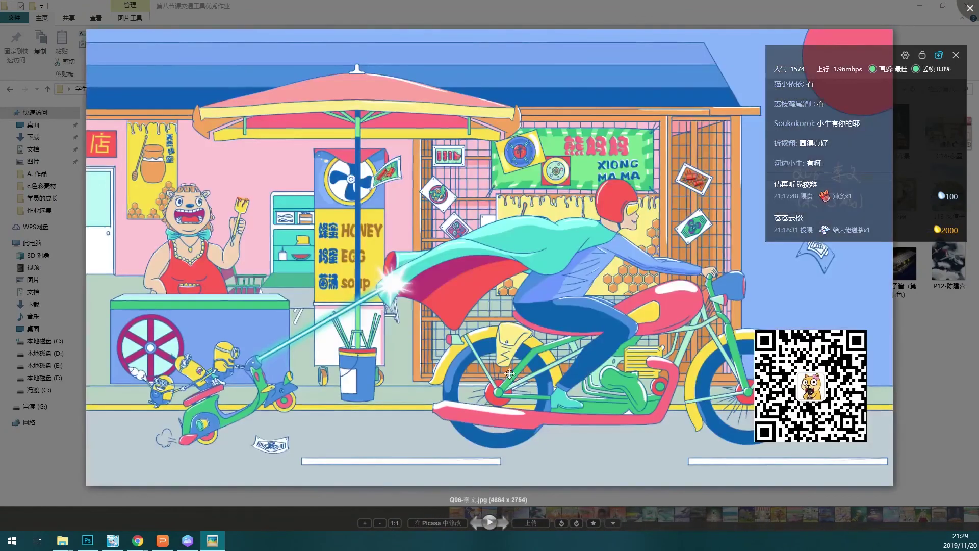
drag(512, 380, 480, 372)
scroll(479, 372, down, 2)
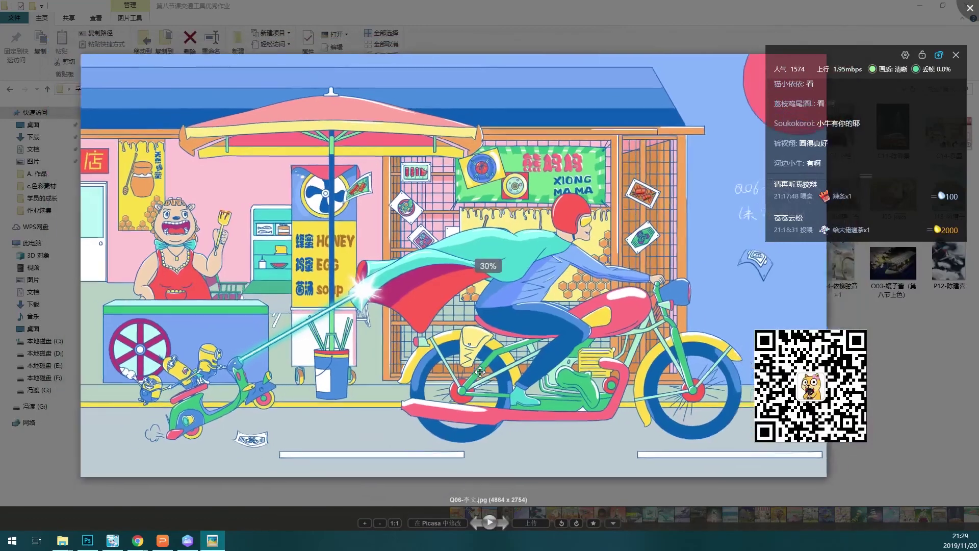
scroll(485, 374, up, 2)
drag(487, 375, 552, 369)
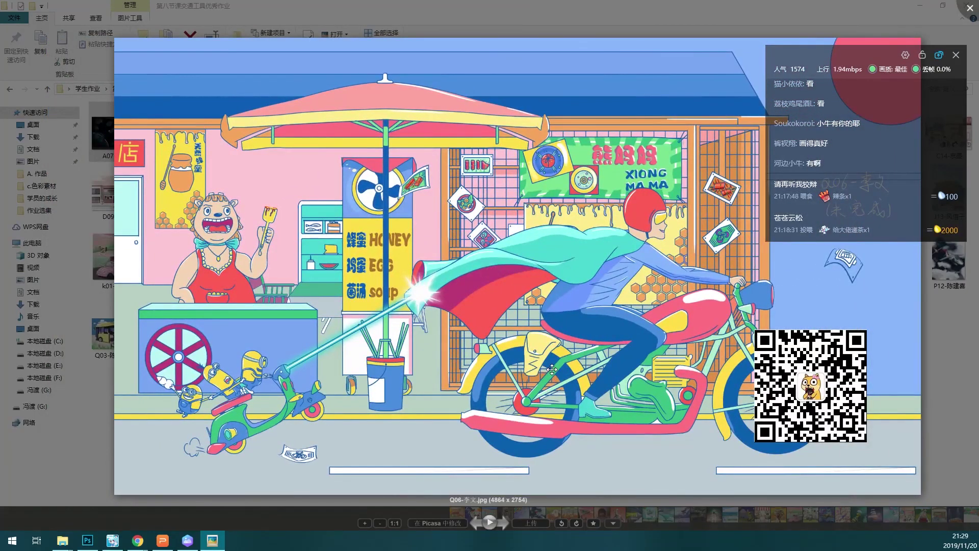
drag(552, 369, 542, 367)
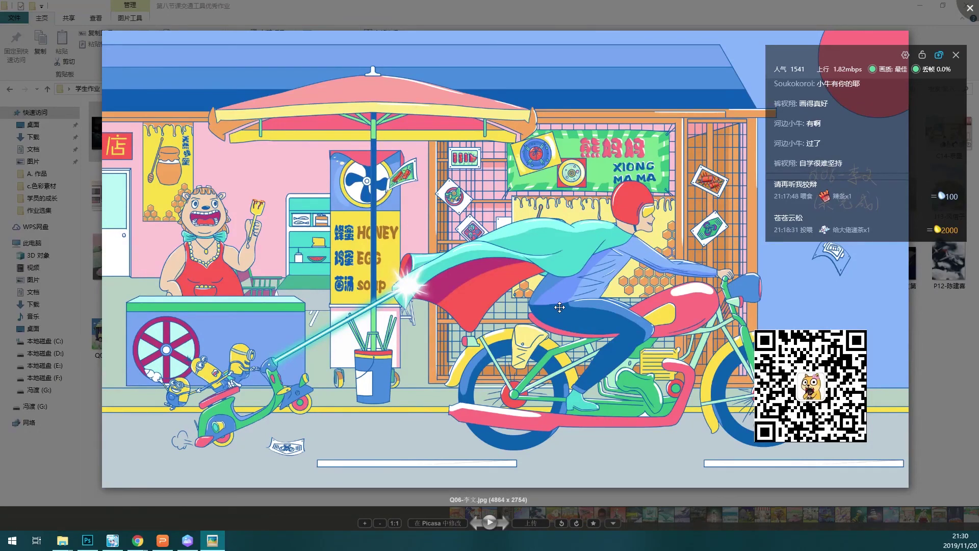
- Scroll past the hippo-car, pirate-ship and train-window artworks to the N01 purple convertible
scroll(553, 315, down, 3)
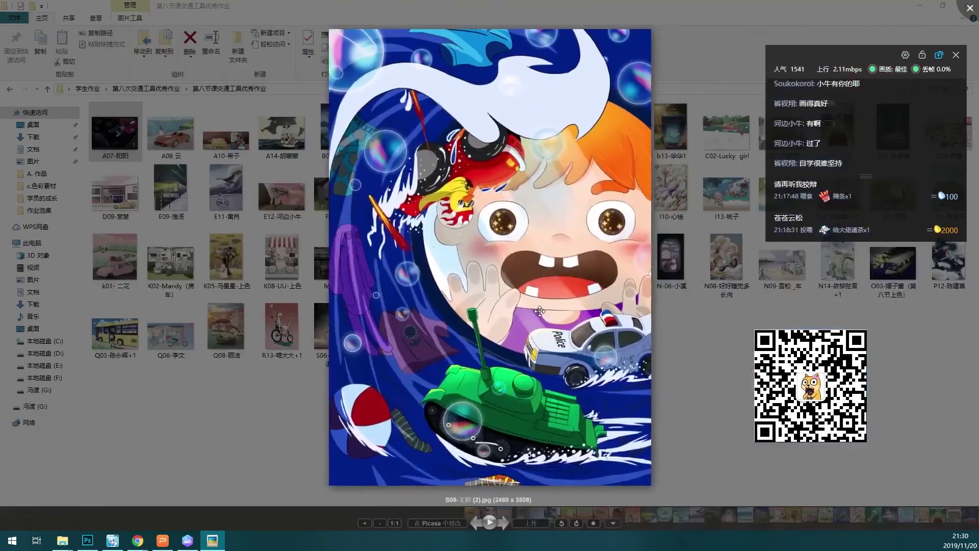
scroll(528, 319, up, 2)
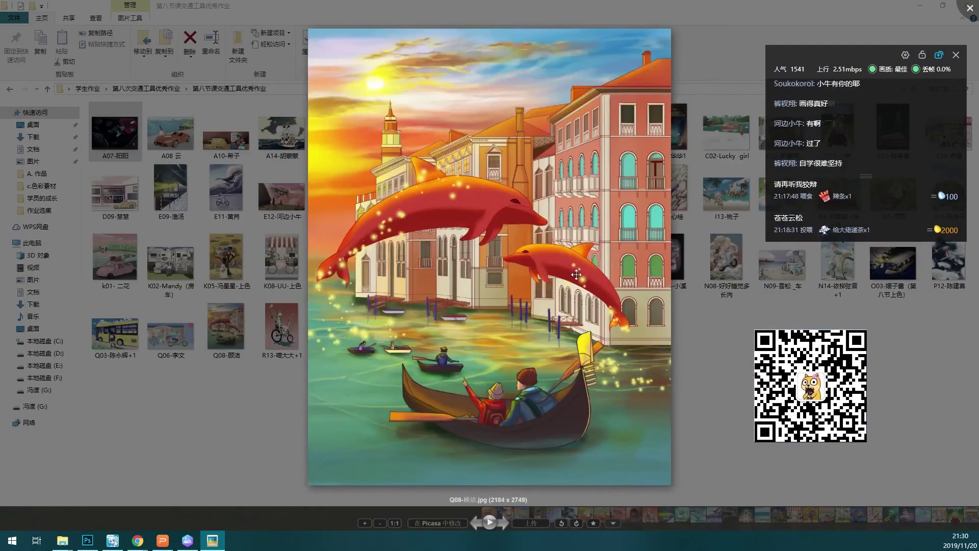
drag(507, 228, 455, 223)
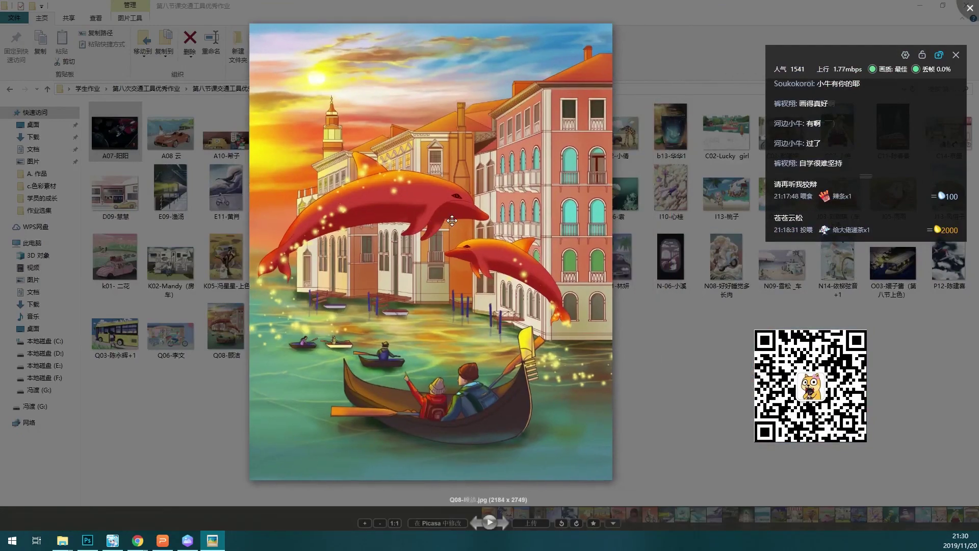
scroll(451, 220, up, 2)
scroll(452, 221, up, 2)
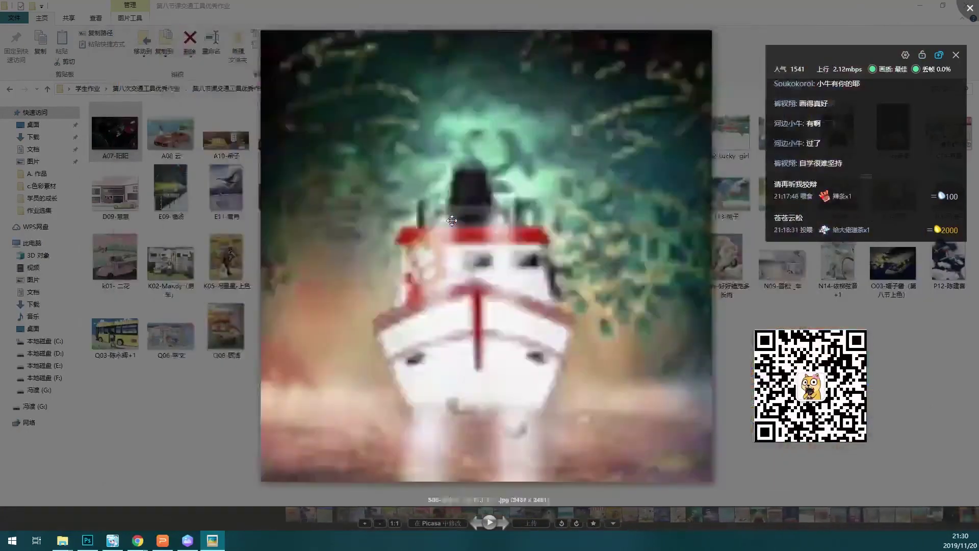
scroll(452, 220, up, 3)
scroll(452, 220, down, 1)
scroll(484, 224, down, 1)
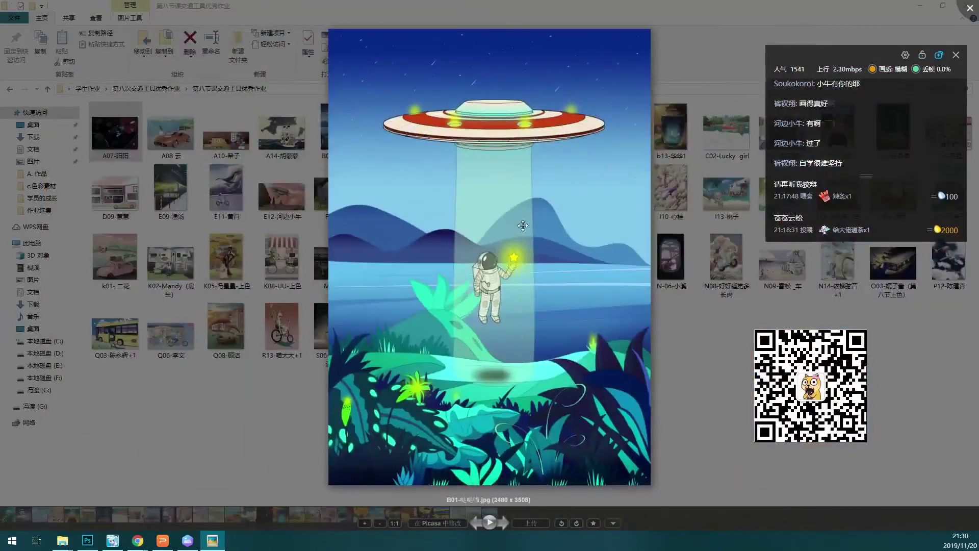
scroll(525, 226, down, 1)
scroll(525, 226, down, 1)
scroll(525, 226, down, 1)
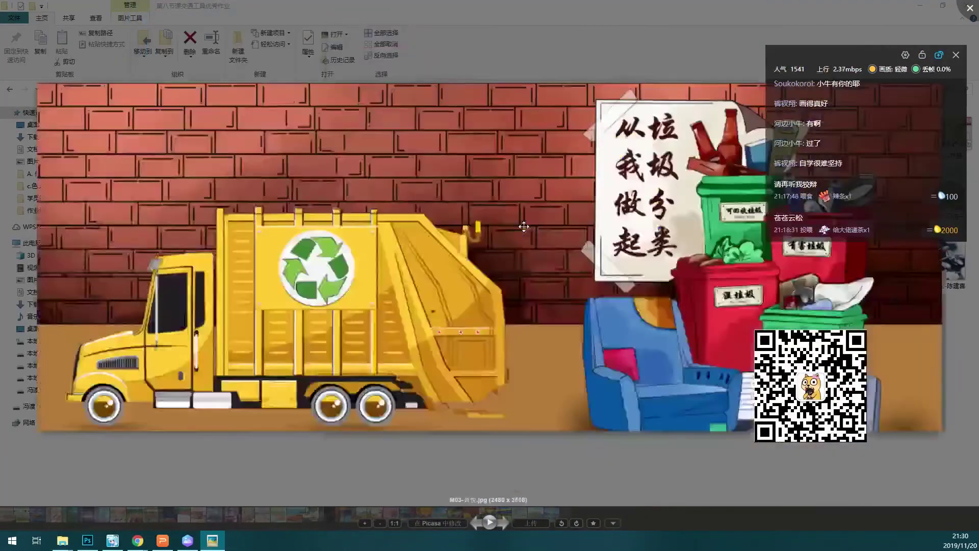
scroll(524, 226, down, 1)
scroll(524, 226, down, 1)
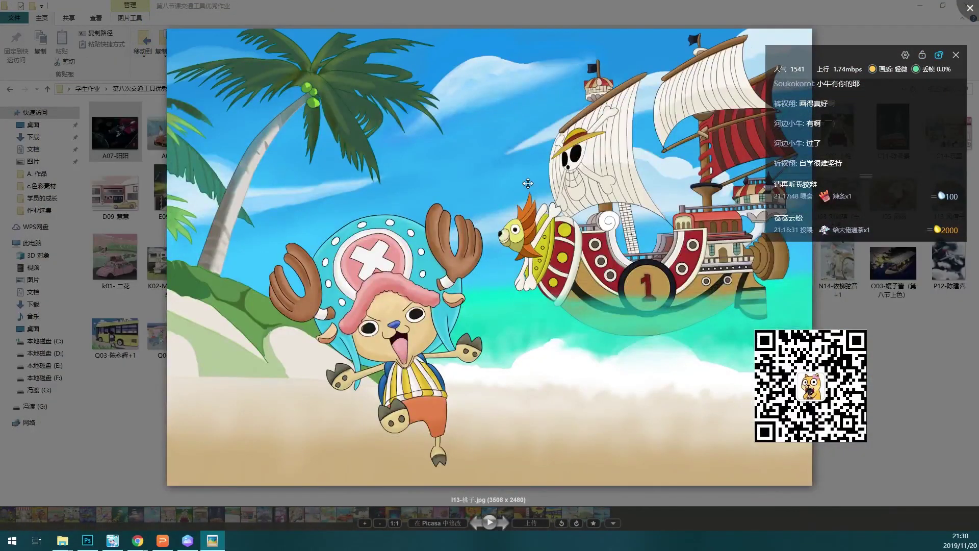
scroll(528, 184, down, 1)
scroll(528, 185, down, 1)
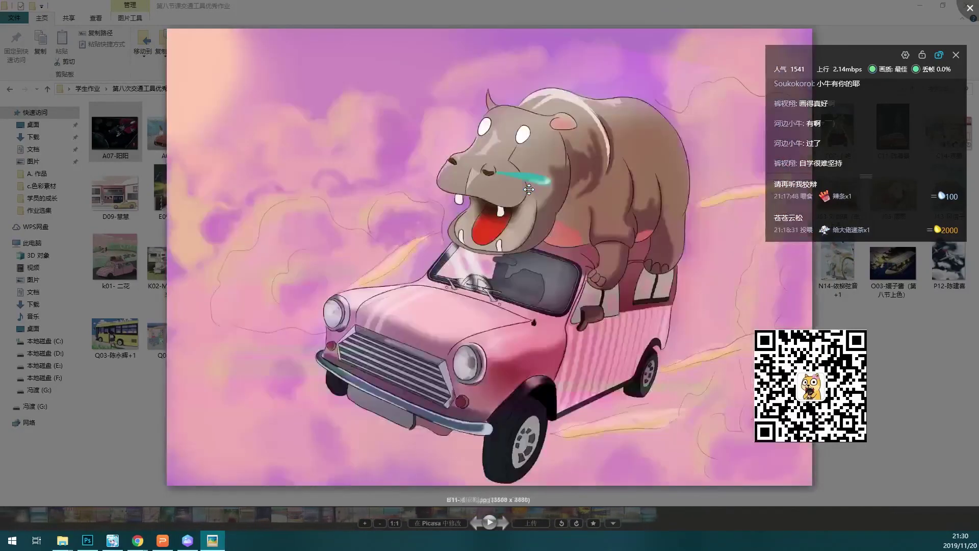
scroll(528, 186, down, 1)
scroll(527, 188, down, 1)
scroll(527, 188, down, 1)
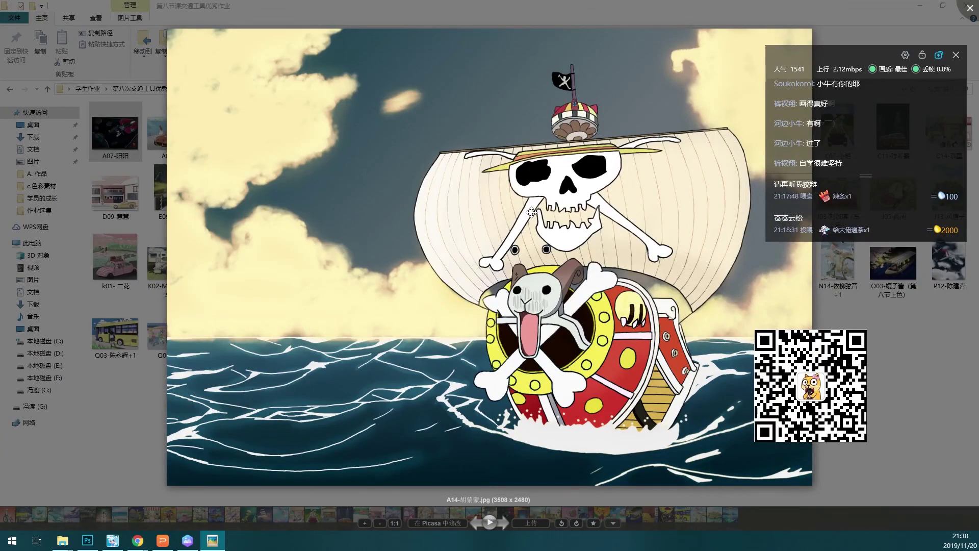
scroll(530, 213, down, 1)
scroll(530, 214, down, 1)
scroll(528, 214, down, 2)
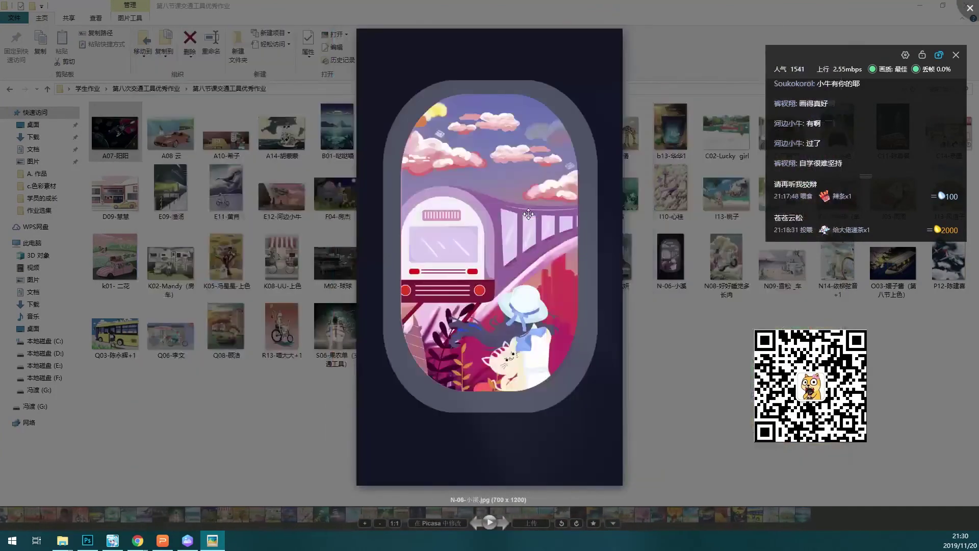
scroll(528, 214, down, 1)
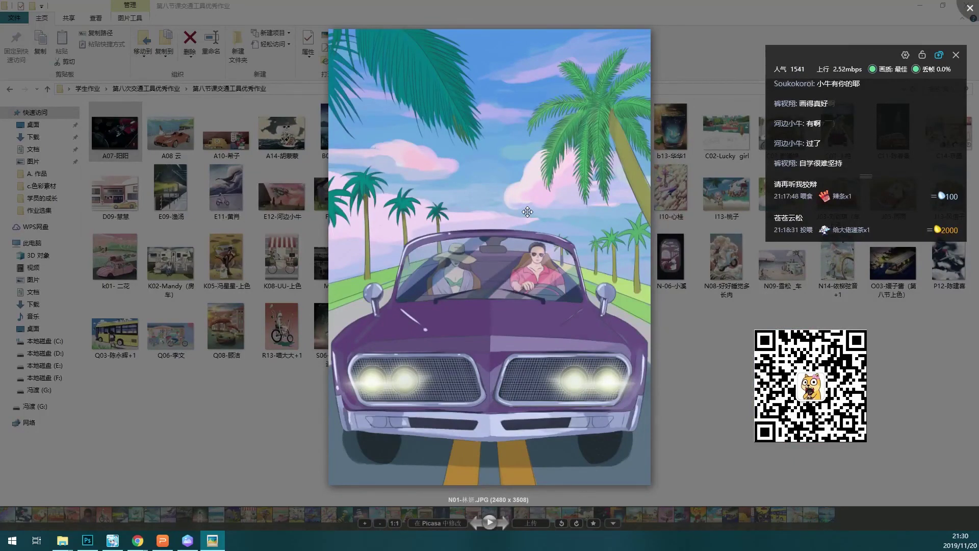
- Show the N01 painting in a windowed Picasa viewer moved left beside the thumbnails
click(660, 313)
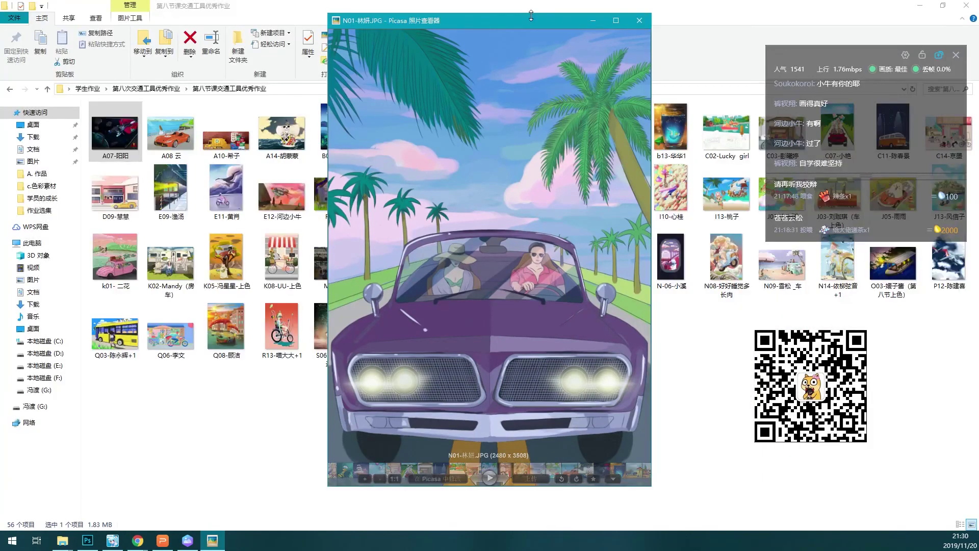
drag(530, 16, 428, 18)
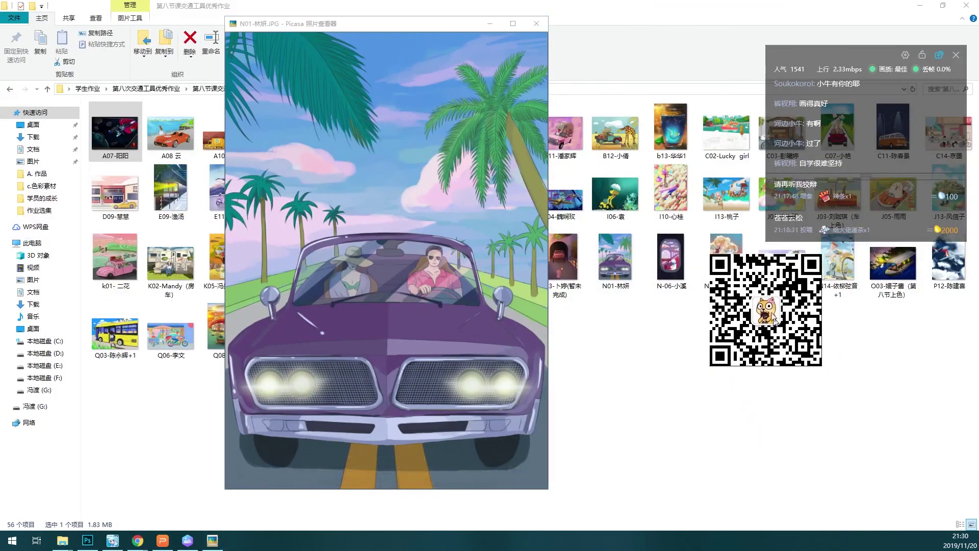
mouse_move(774, 320)
mouse_down()
mouse_move(668, 171)
mouse_move(653, 108)
mouse_move(675, 135)
mouse_up()
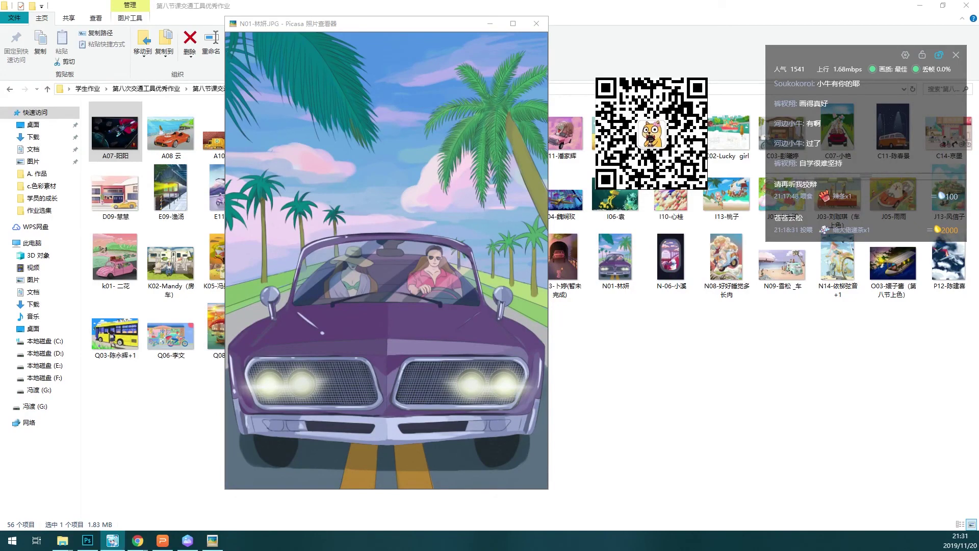
click(383, 405)
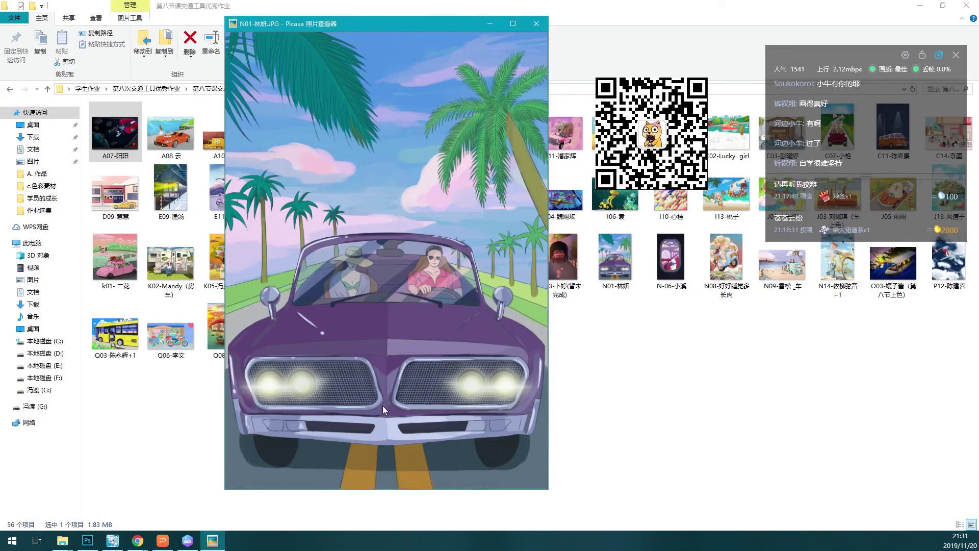